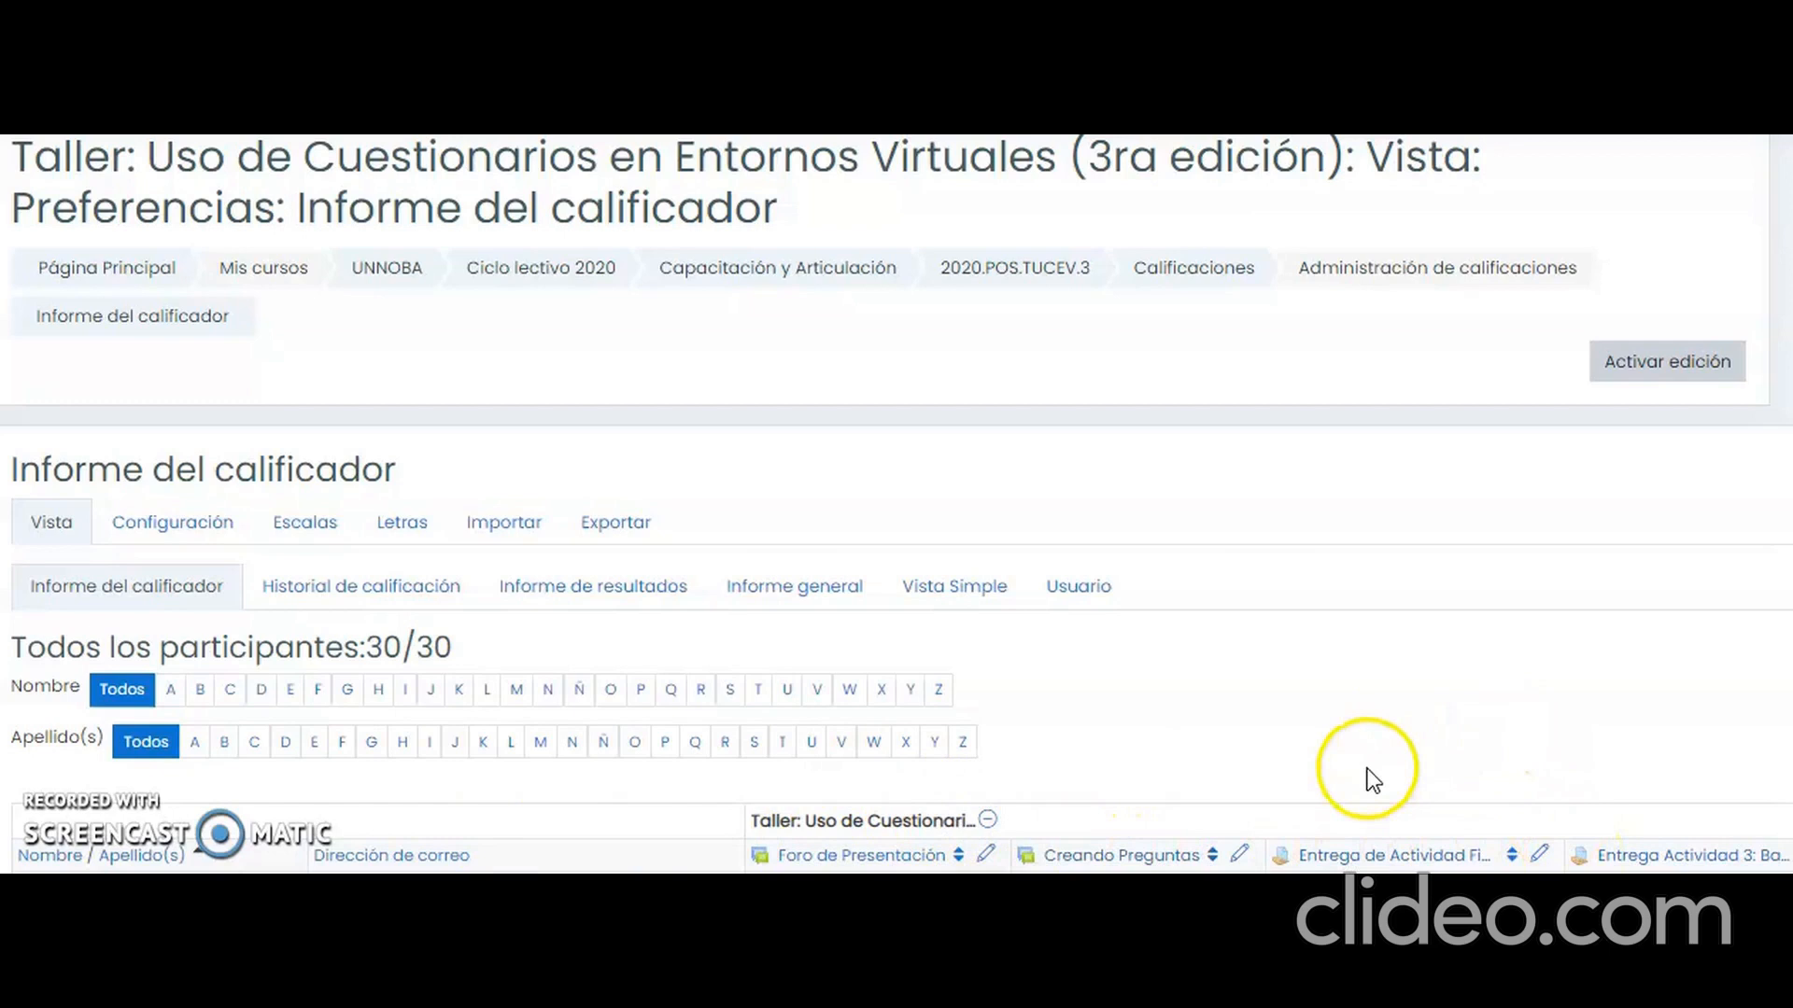
# Open the Creando Preguntas forum from the grader report and show its editing settings with all sections expanded.
pyautogui.click(1094, 856)
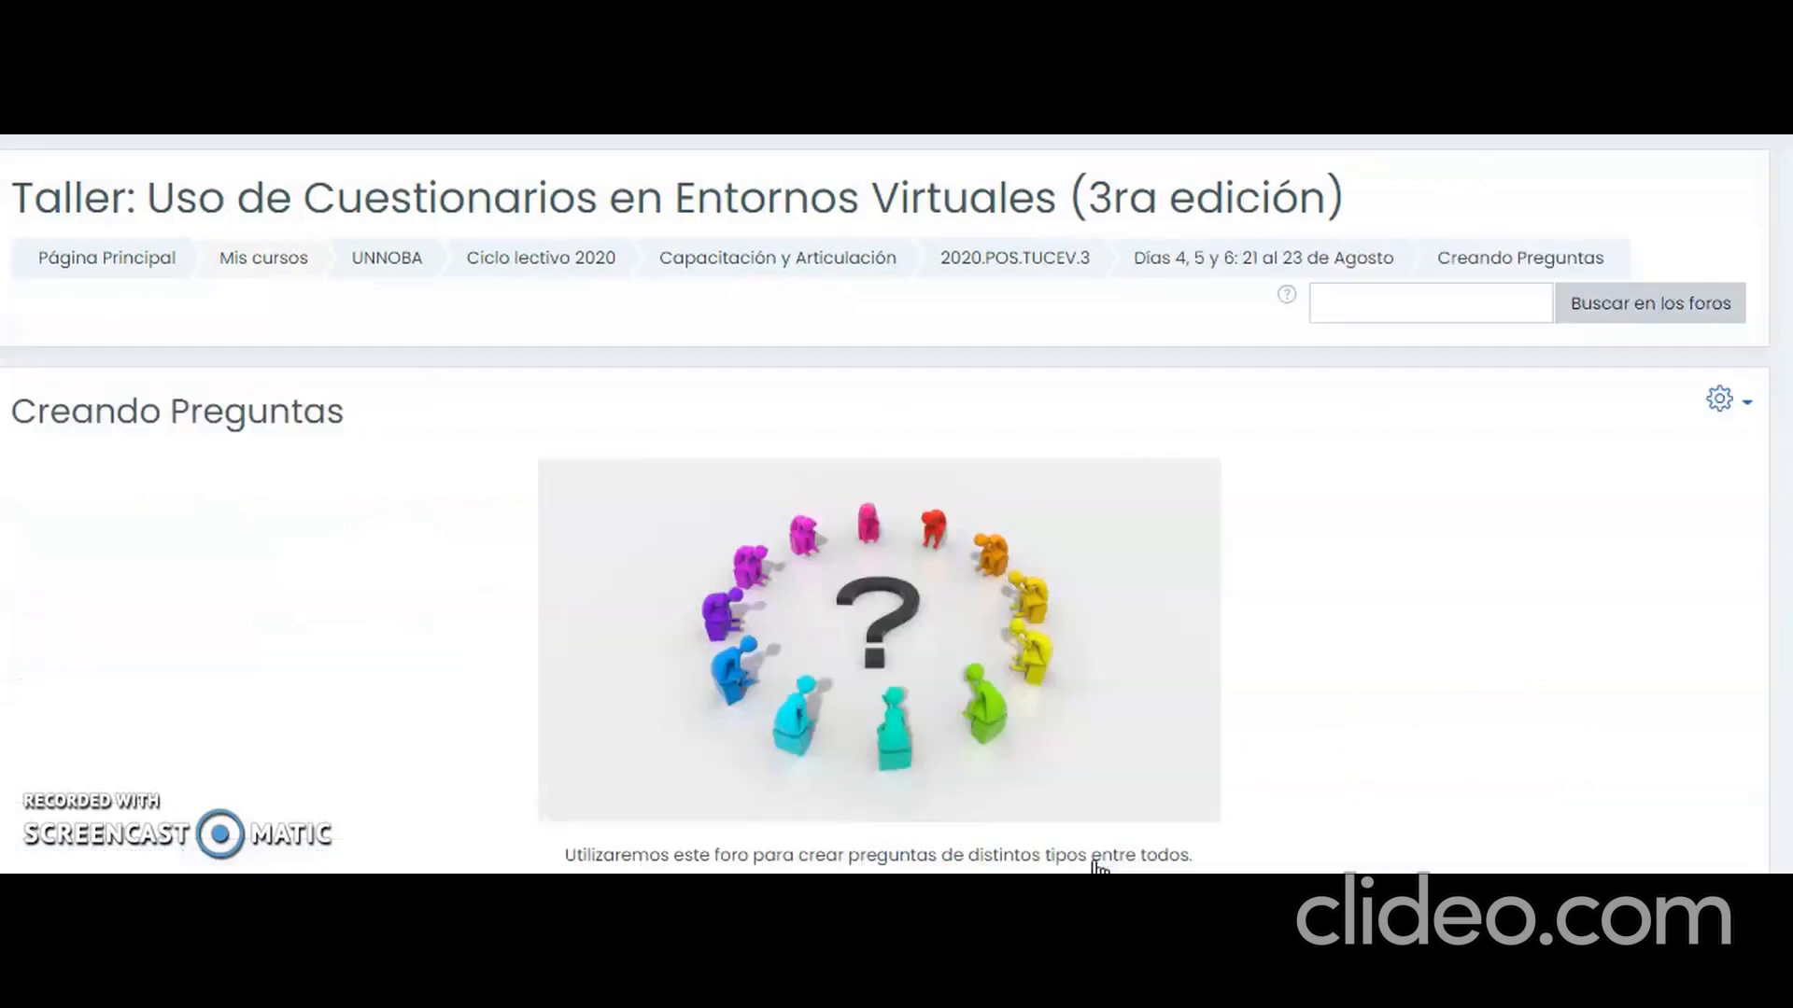
pyautogui.click(1744, 403)
pyautogui.click(1477, 444)
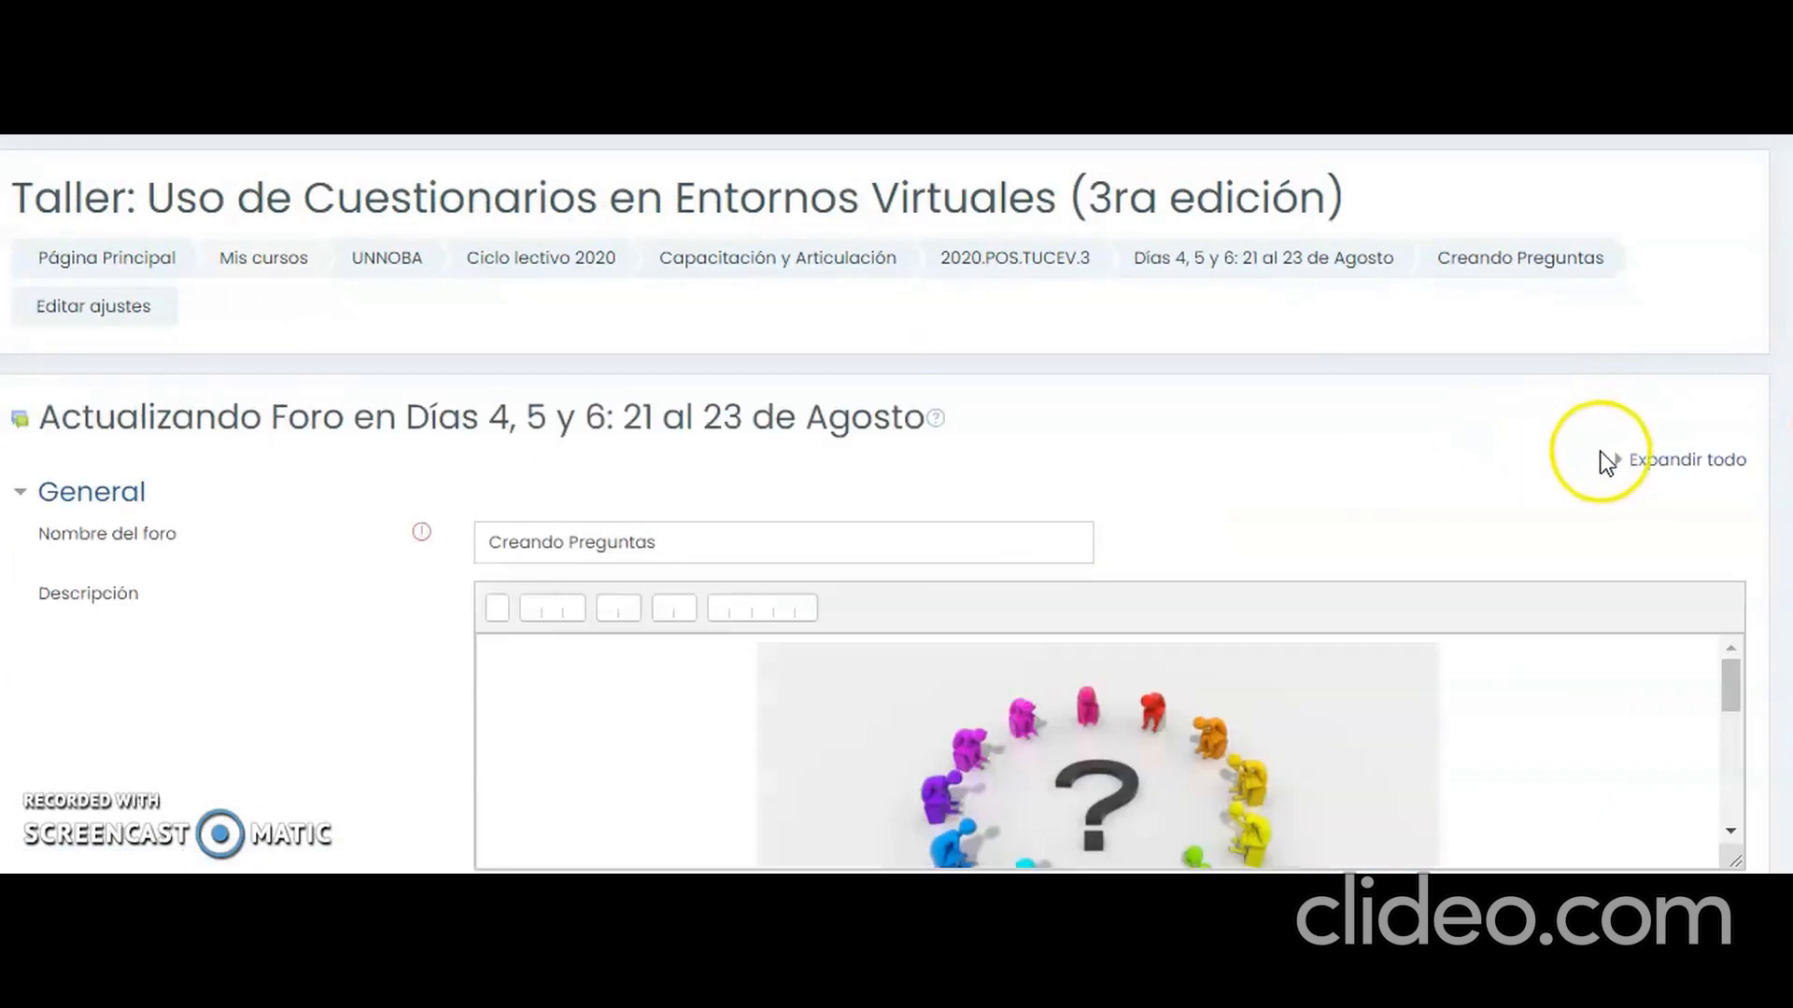
pyautogui.click(1658, 466)
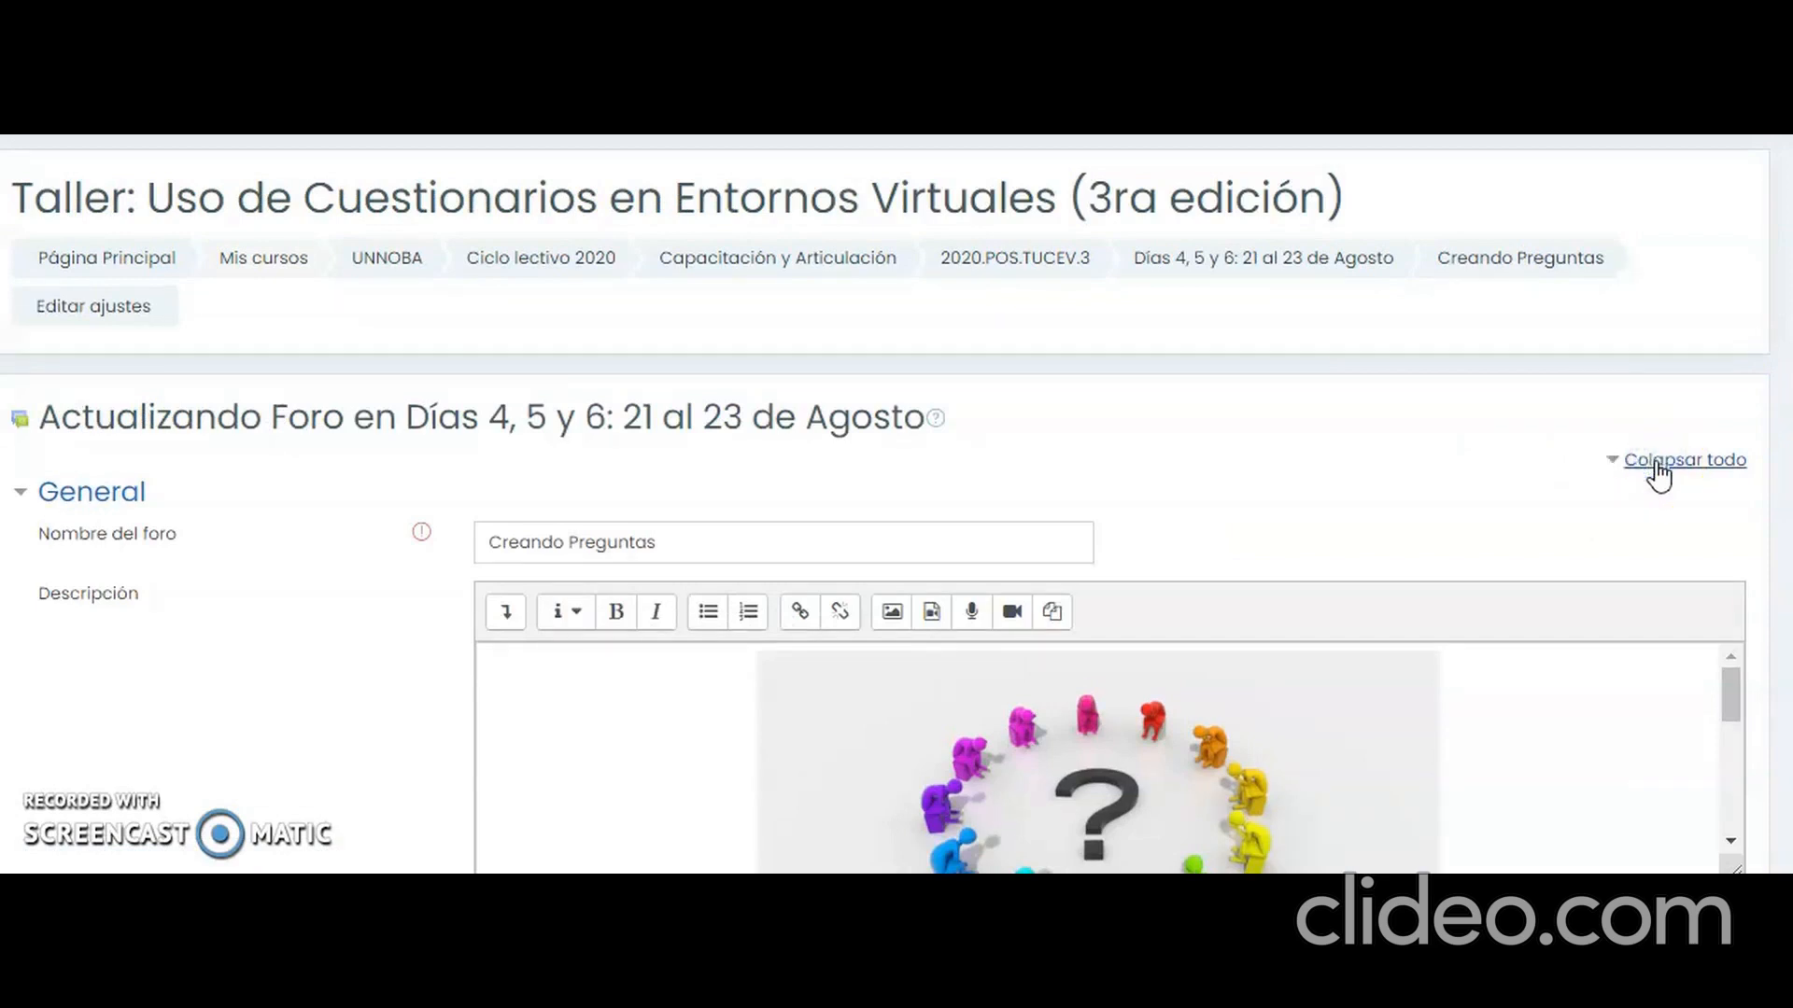
# Examine the forum's Calificaciones settings and read the help for Tipo de consolidación.
pyautogui.scroll(-5, 1415, 468)
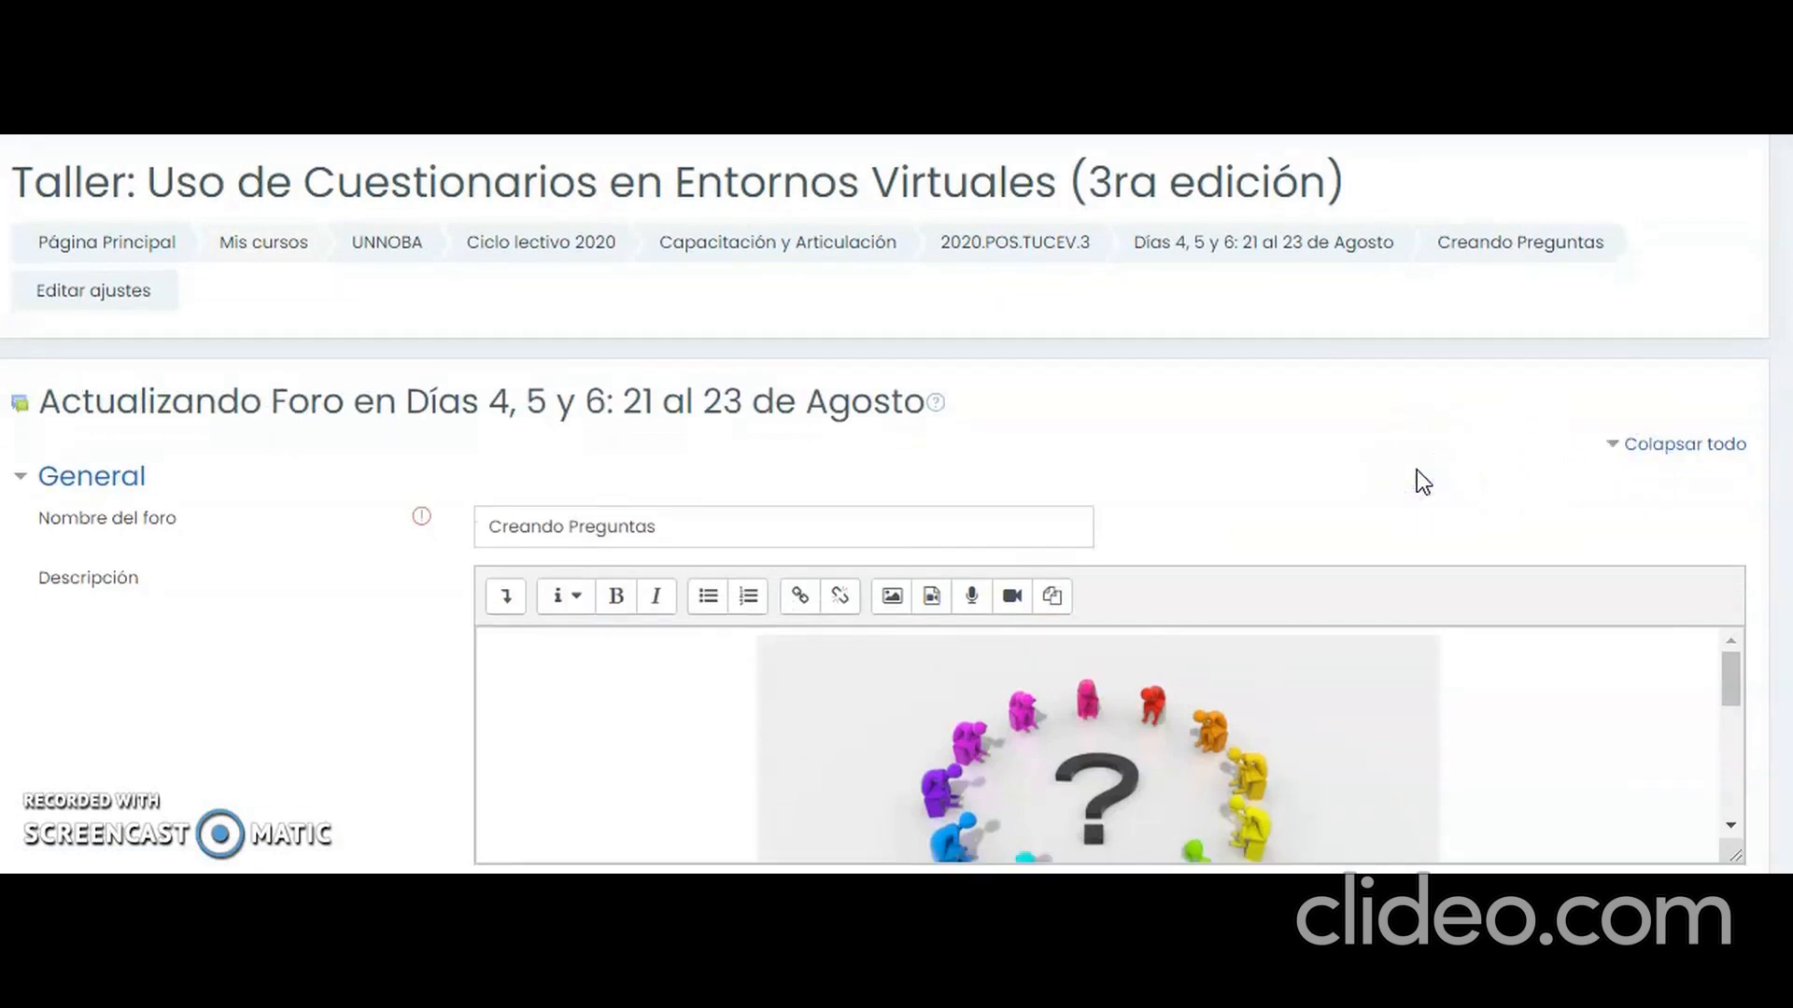
pyautogui.scroll(-4, 1416, 468)
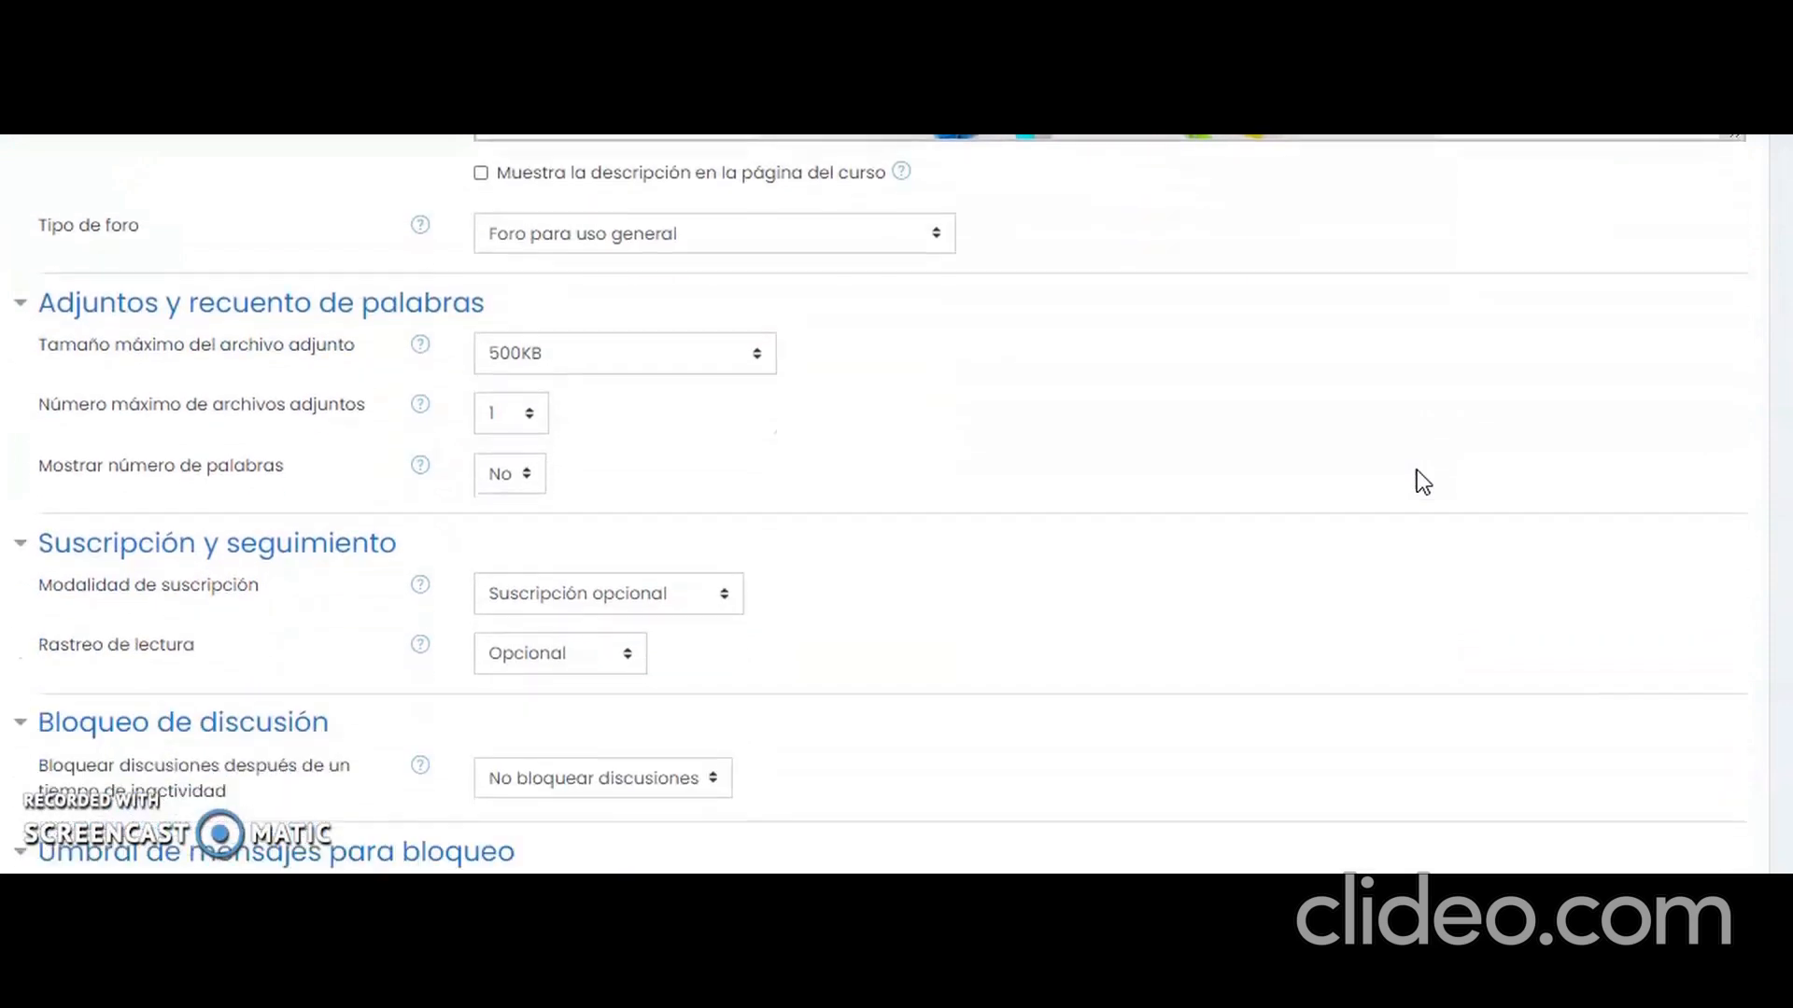
pyautogui.scroll(-5, 1415, 469)
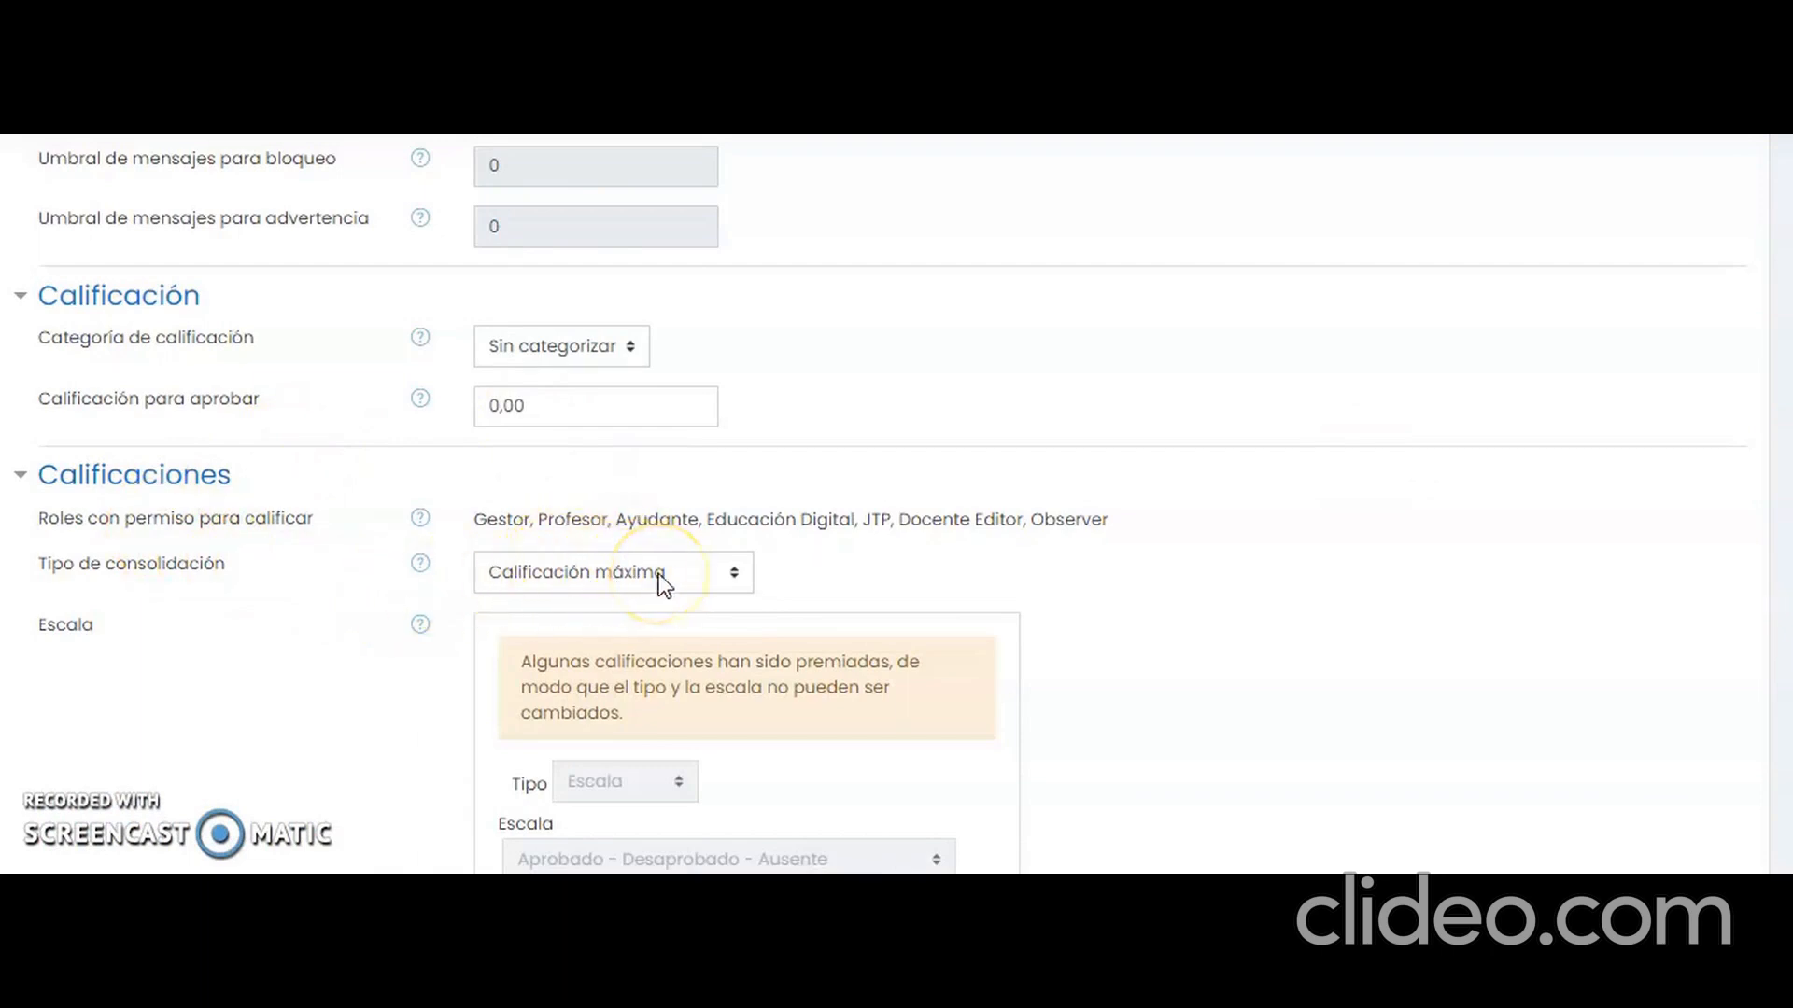
pyautogui.click(421, 568)
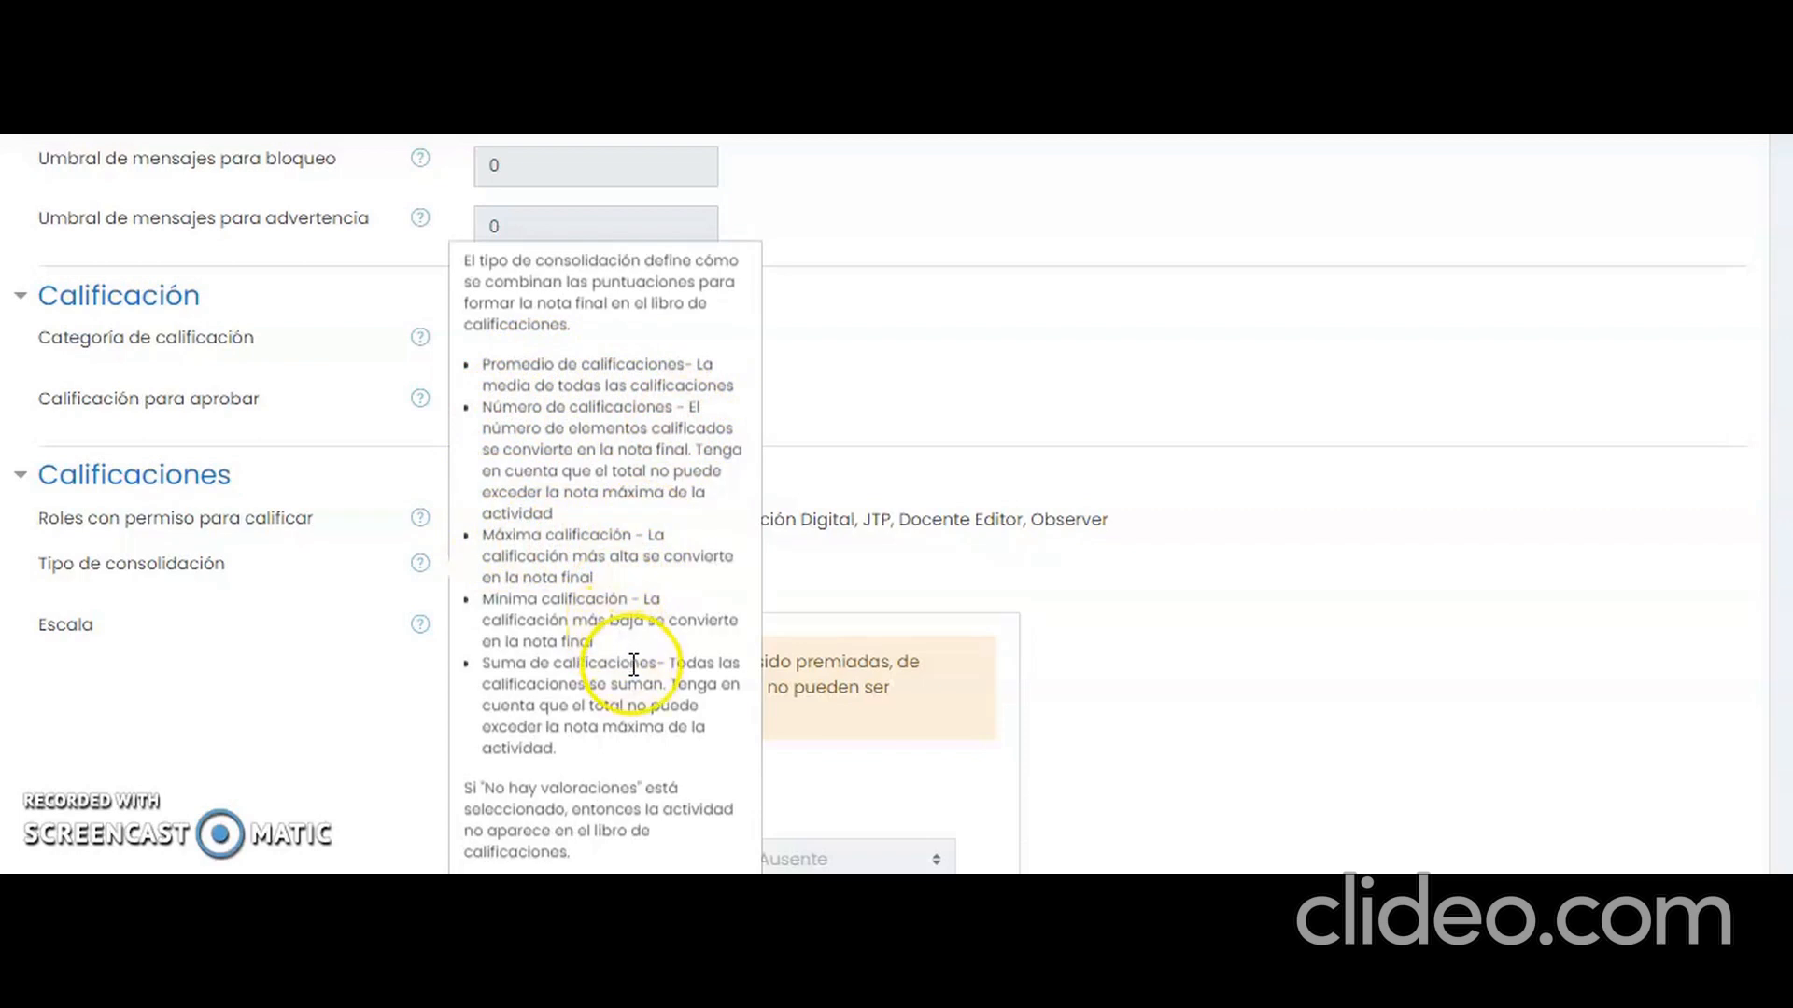
pyautogui.click(1077, 656)
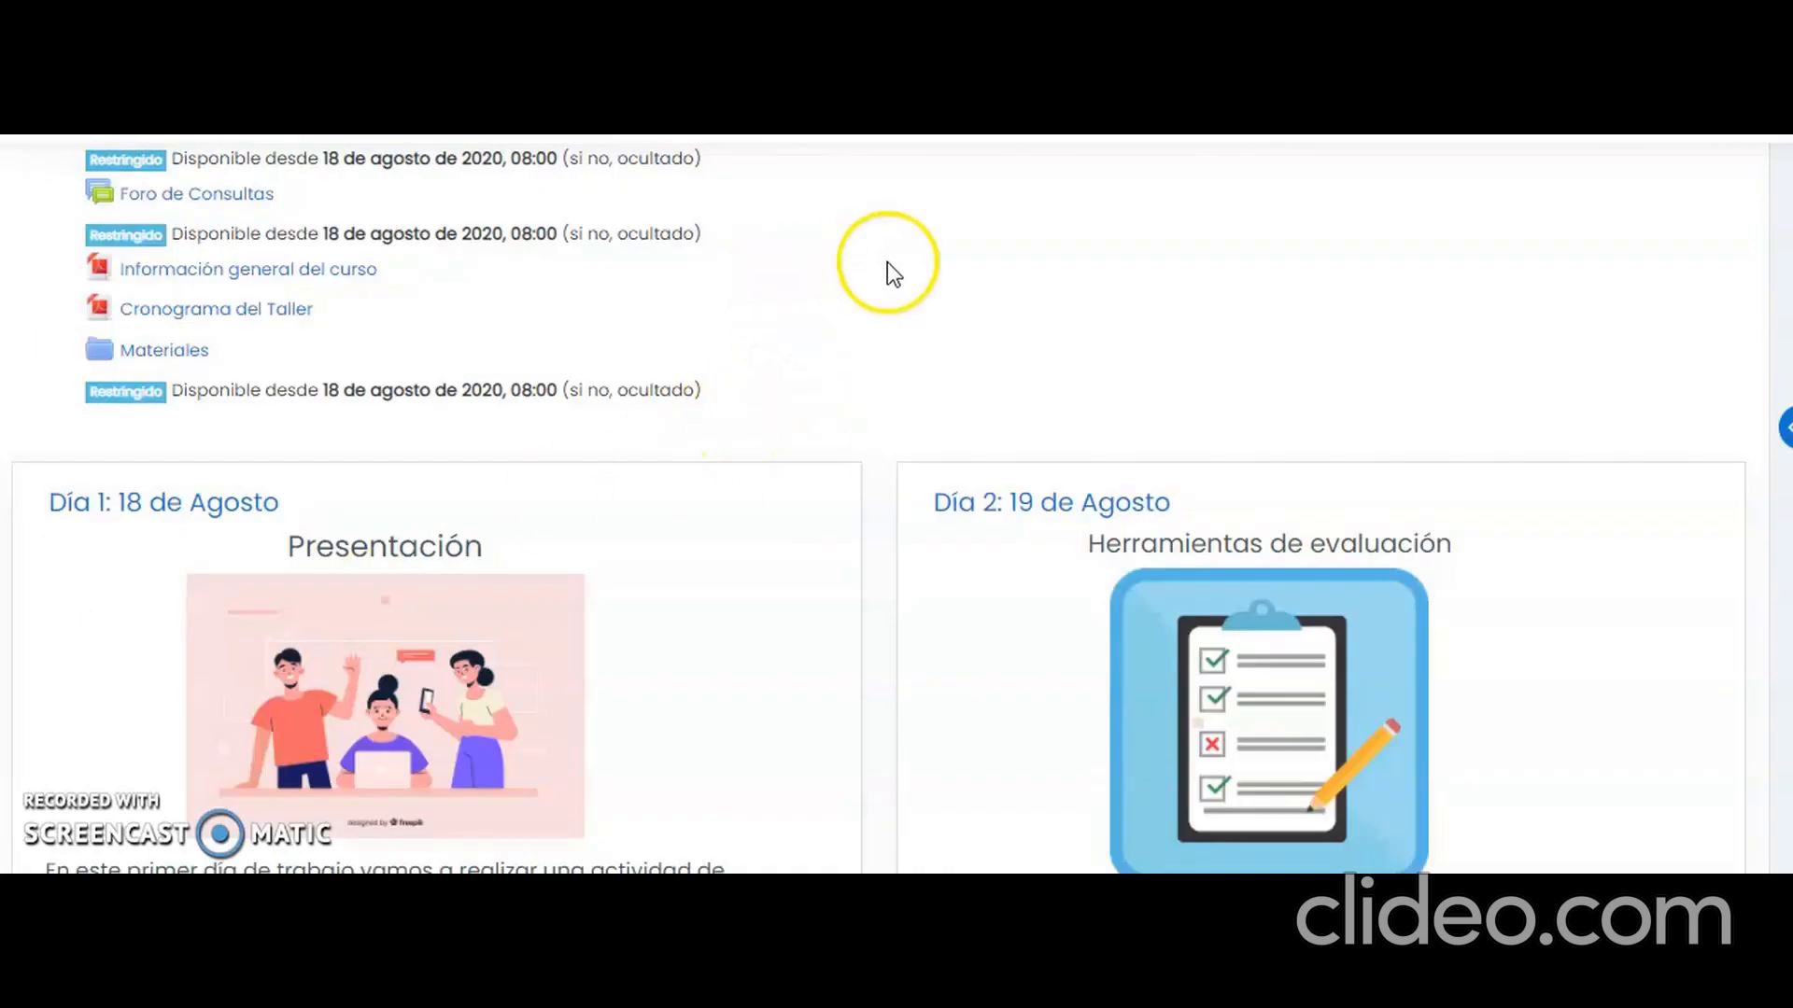
# Open the Foro de Consultas forum and show its editing settings with all sections expanded.
pyautogui.click(164, 198)
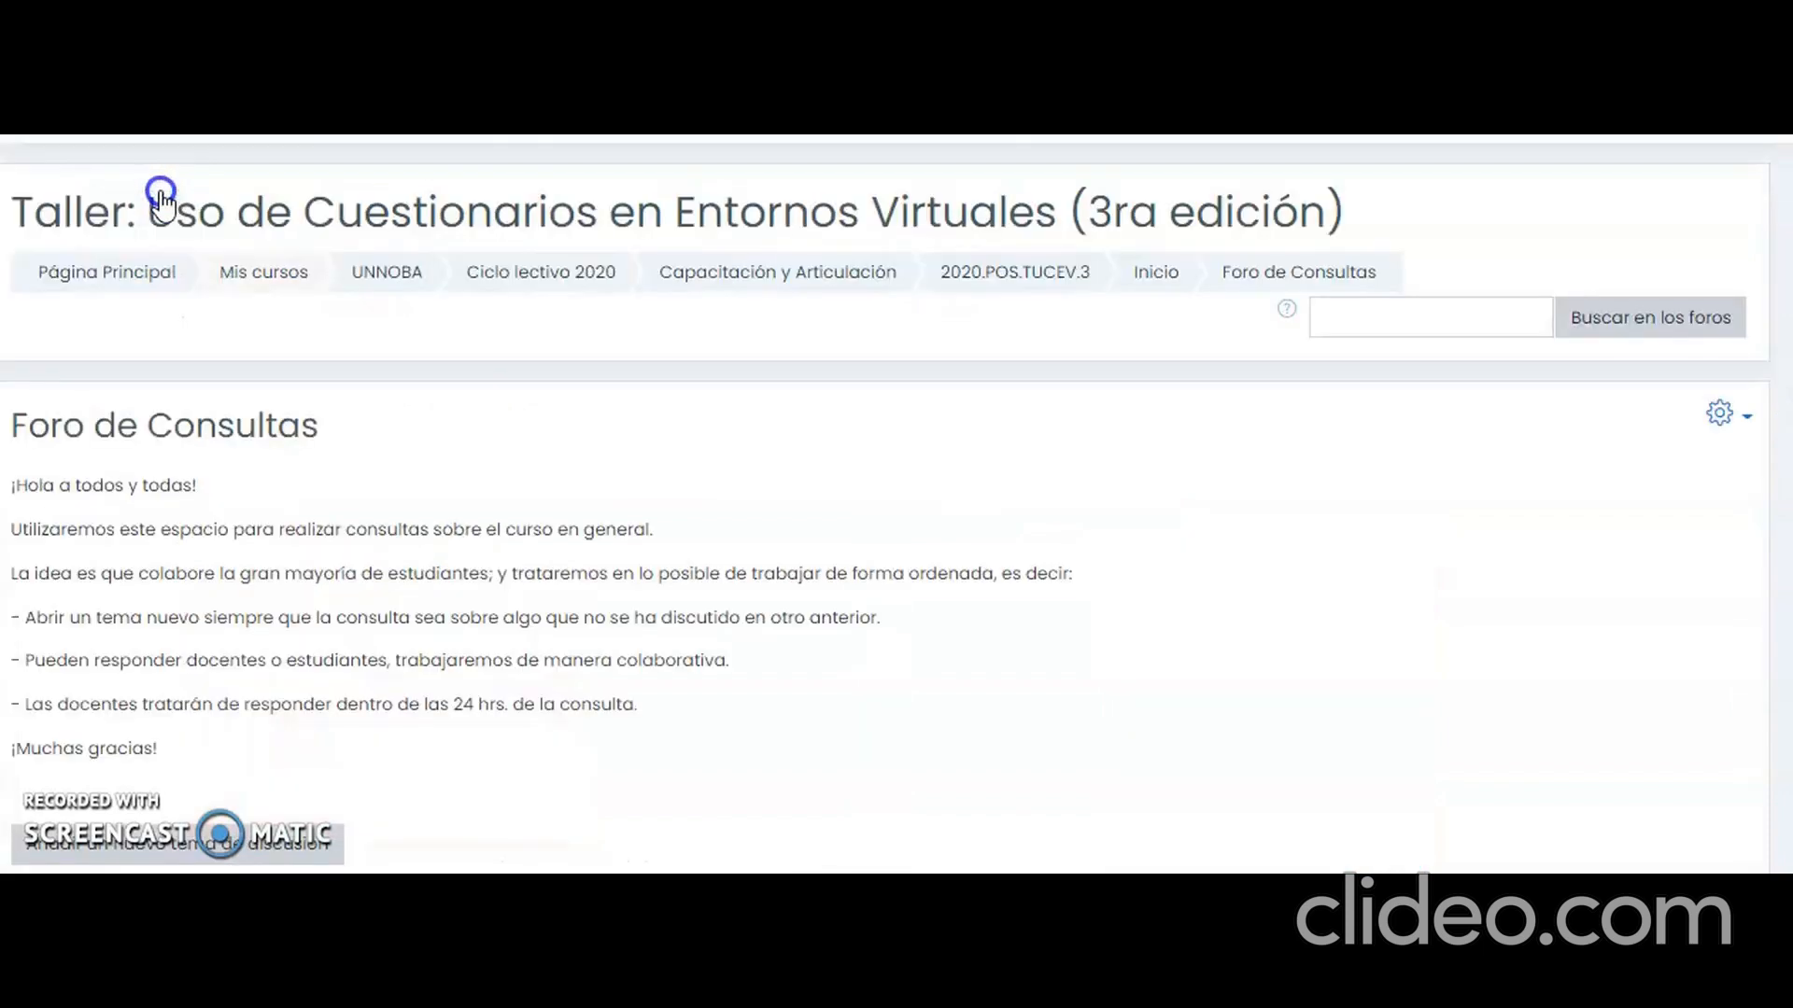
pyautogui.click(1720, 413)
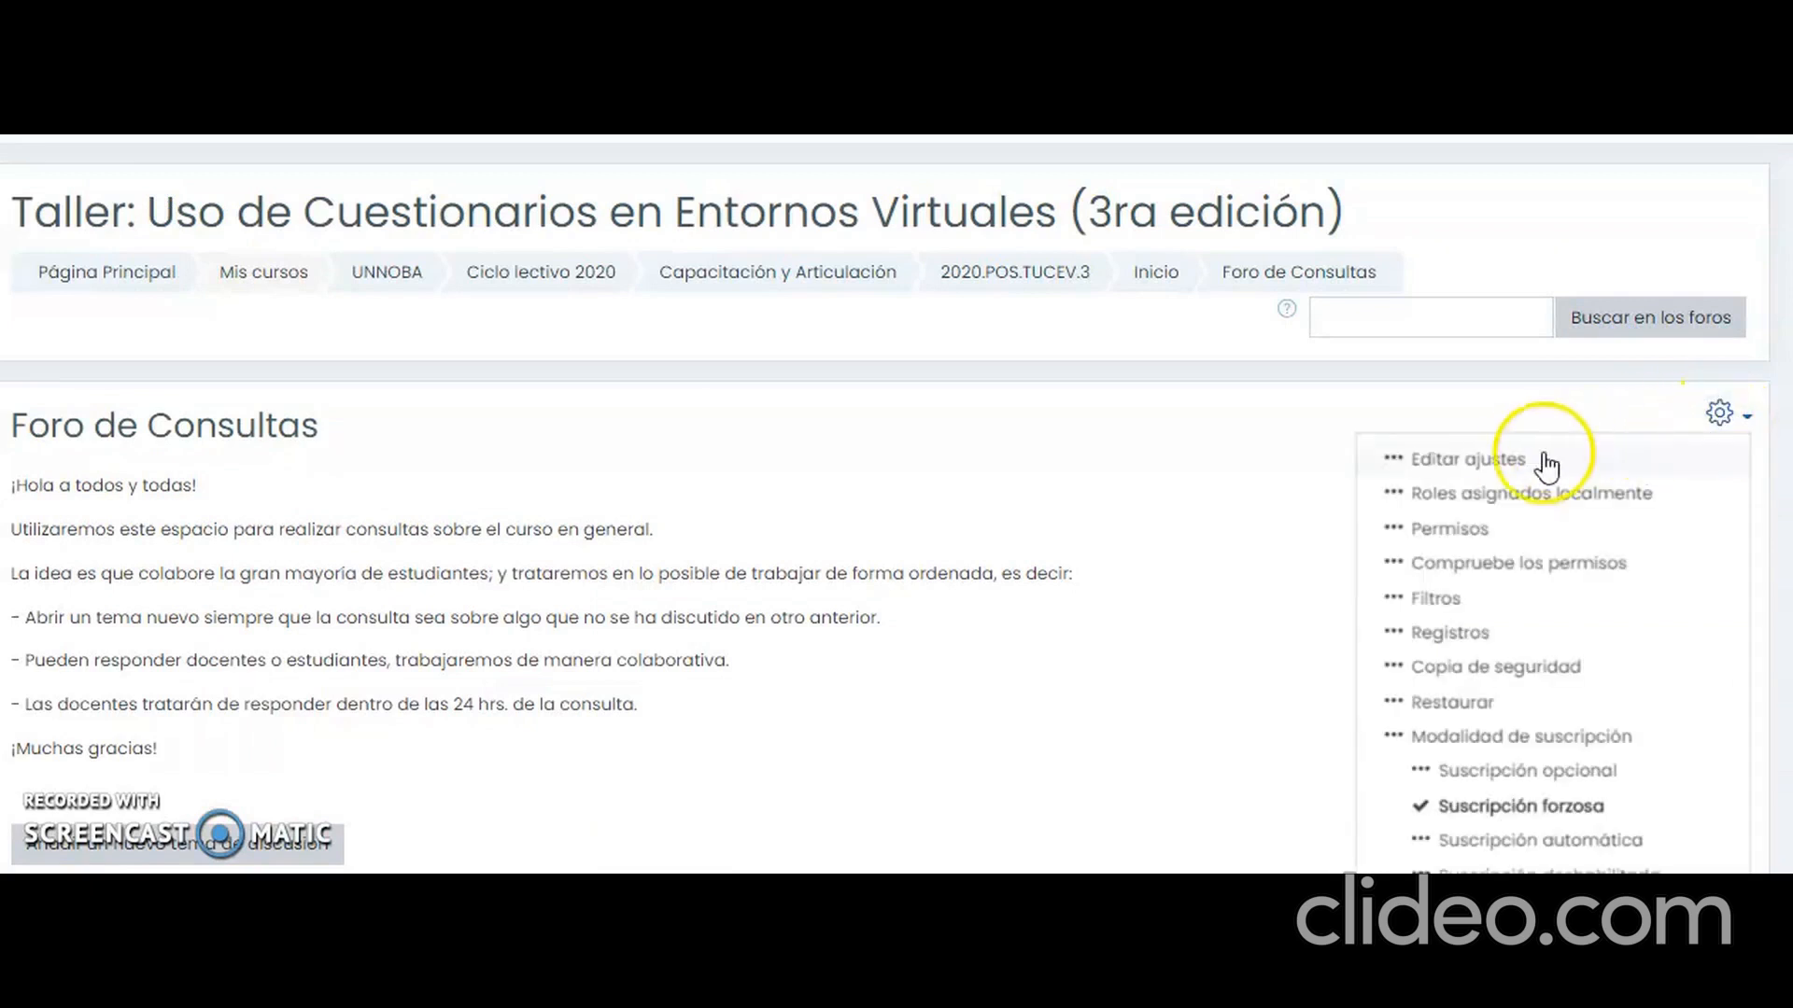
pyautogui.click(1464, 464)
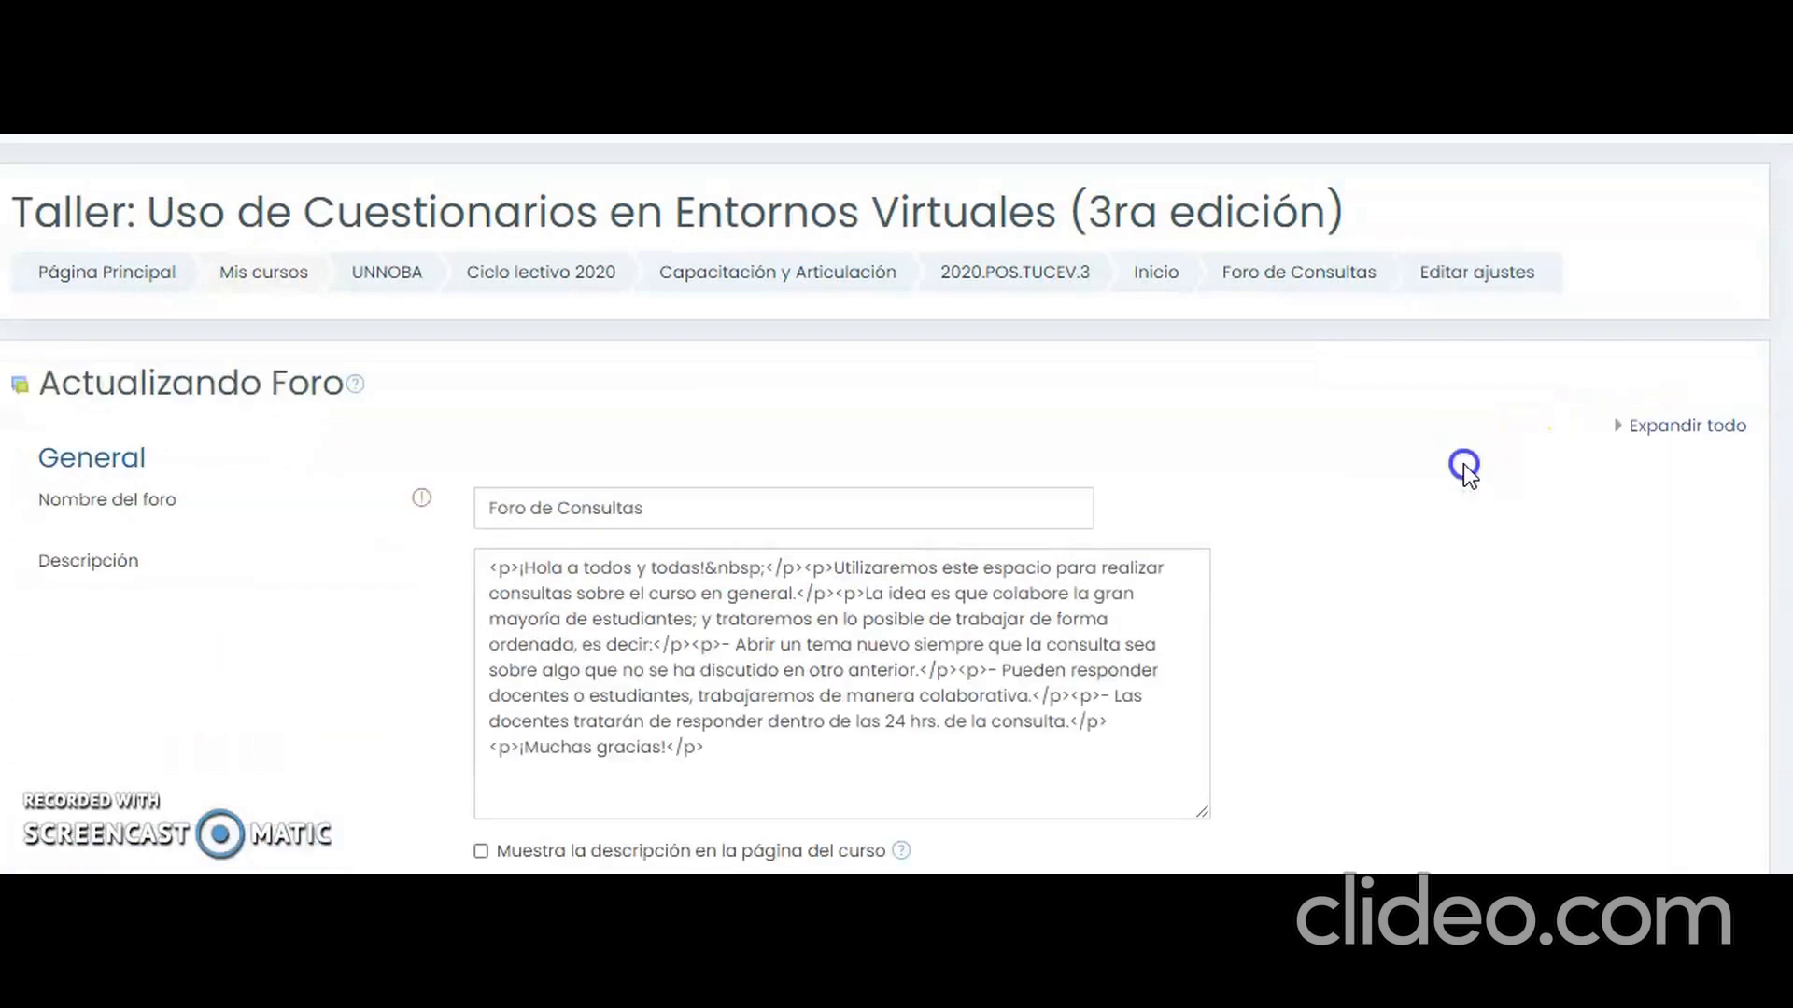
pyautogui.click(1669, 428)
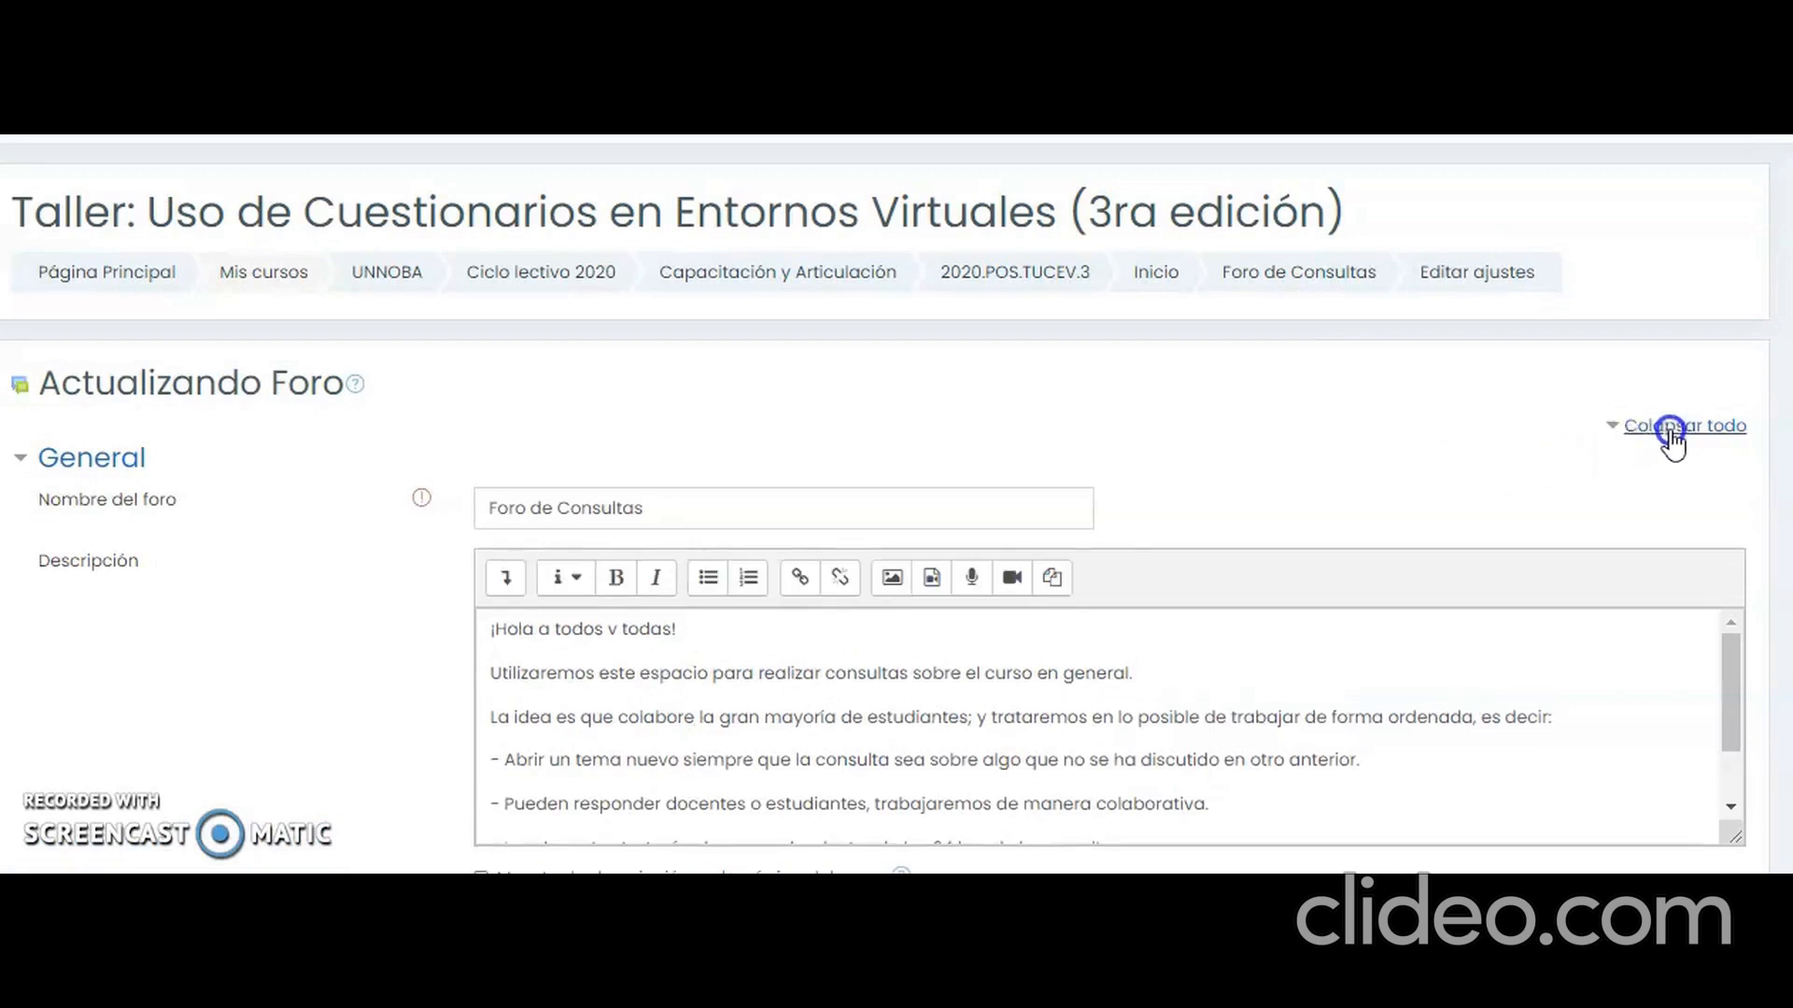
# Set the Tipo de consolidación of the Foro de Consultas to Promedio de calificaciones.
pyautogui.scroll(-5, 1671, 439)
pyautogui.scroll(-10, 897, 505)
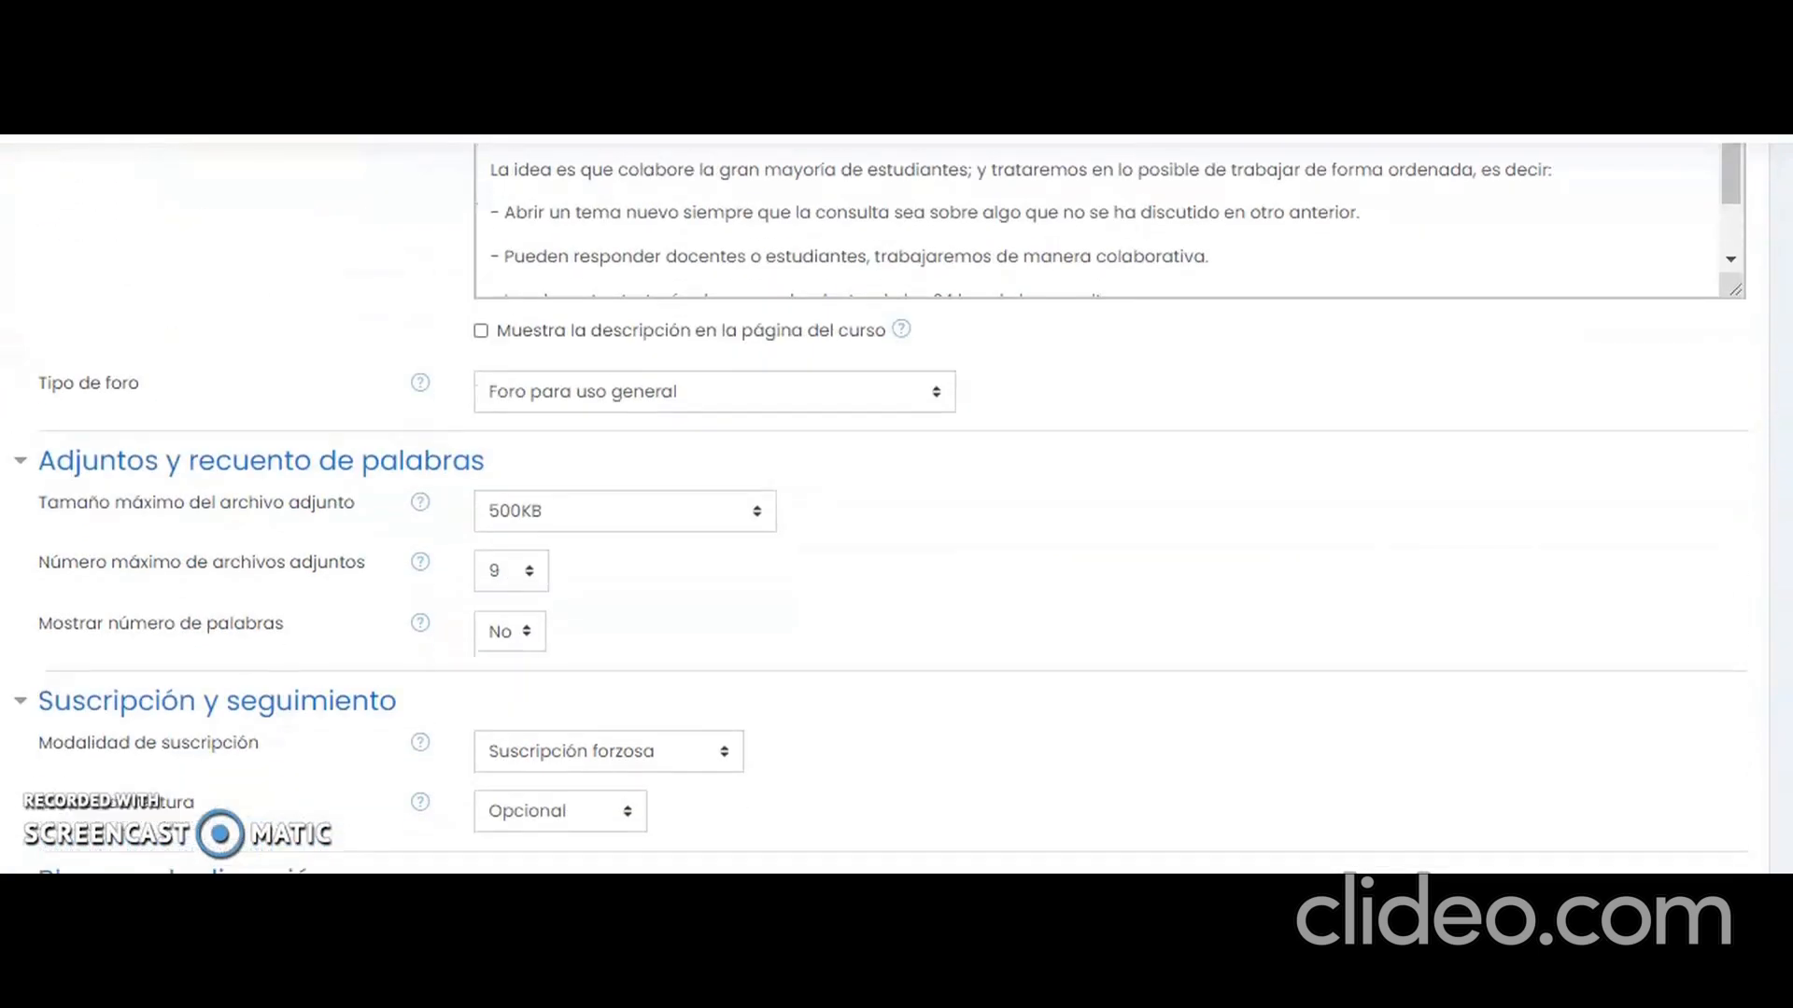
pyautogui.scroll(-2, 881, 508)
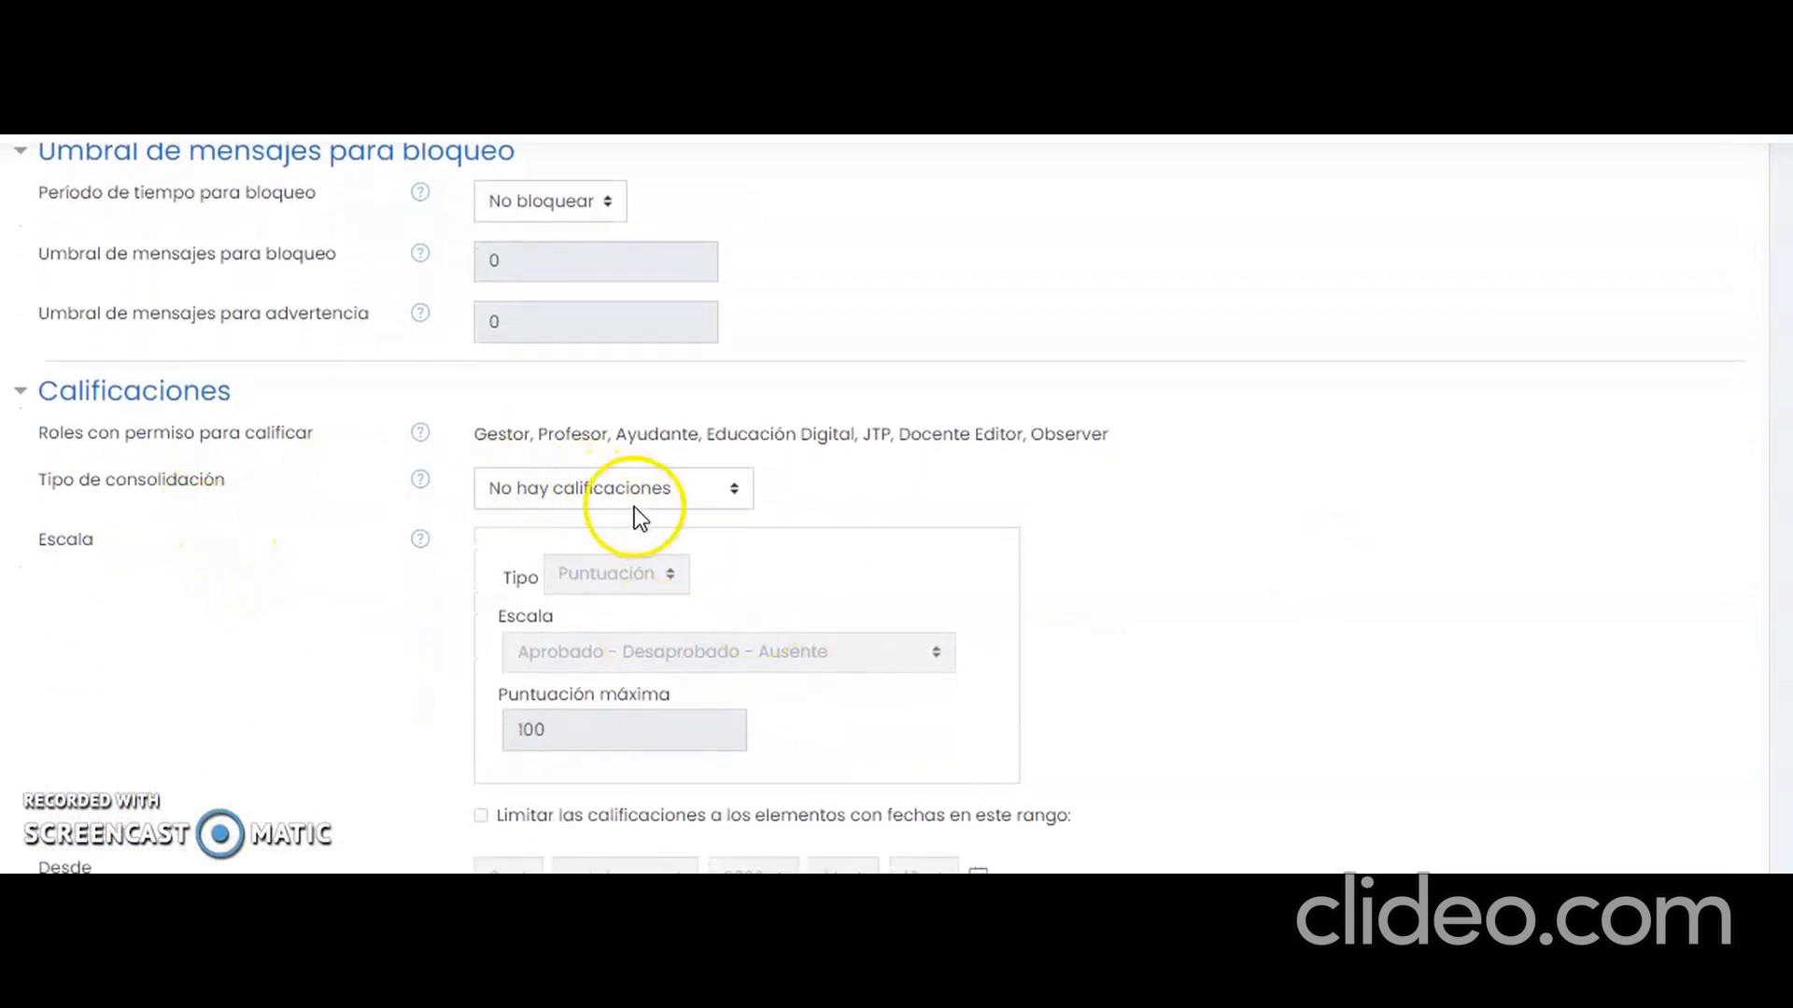
pyautogui.click(735, 490)
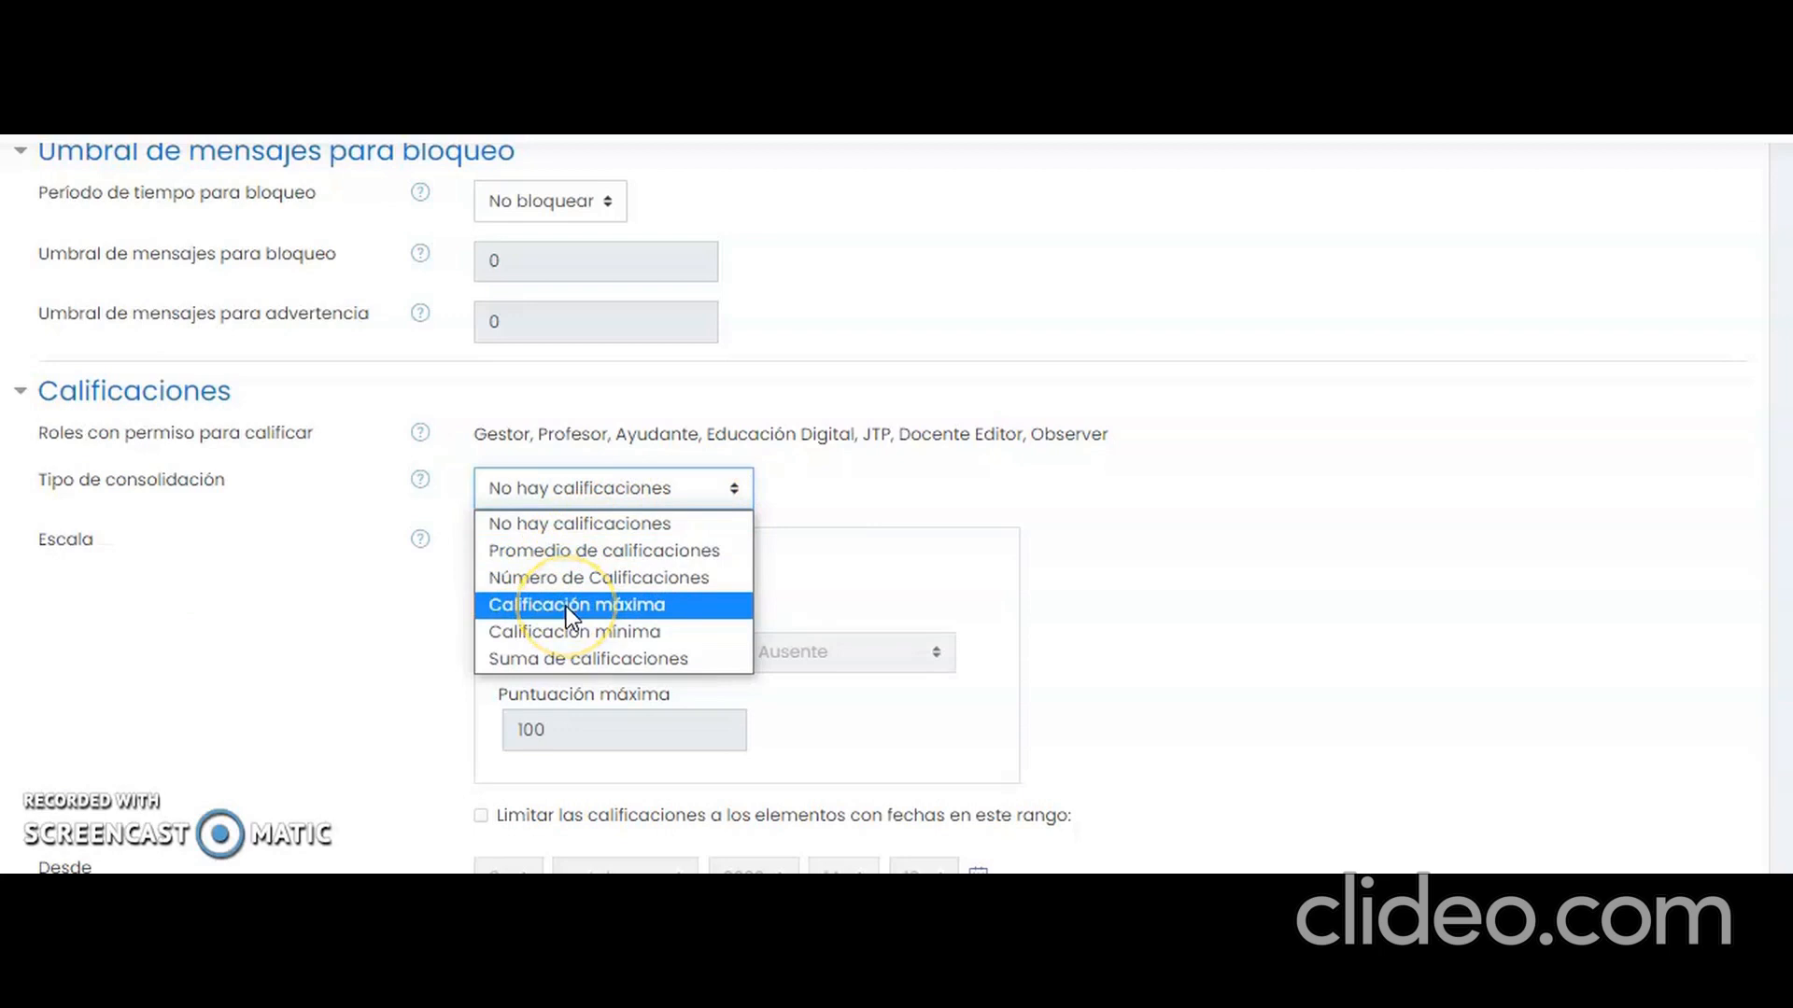
pyautogui.click(575, 548)
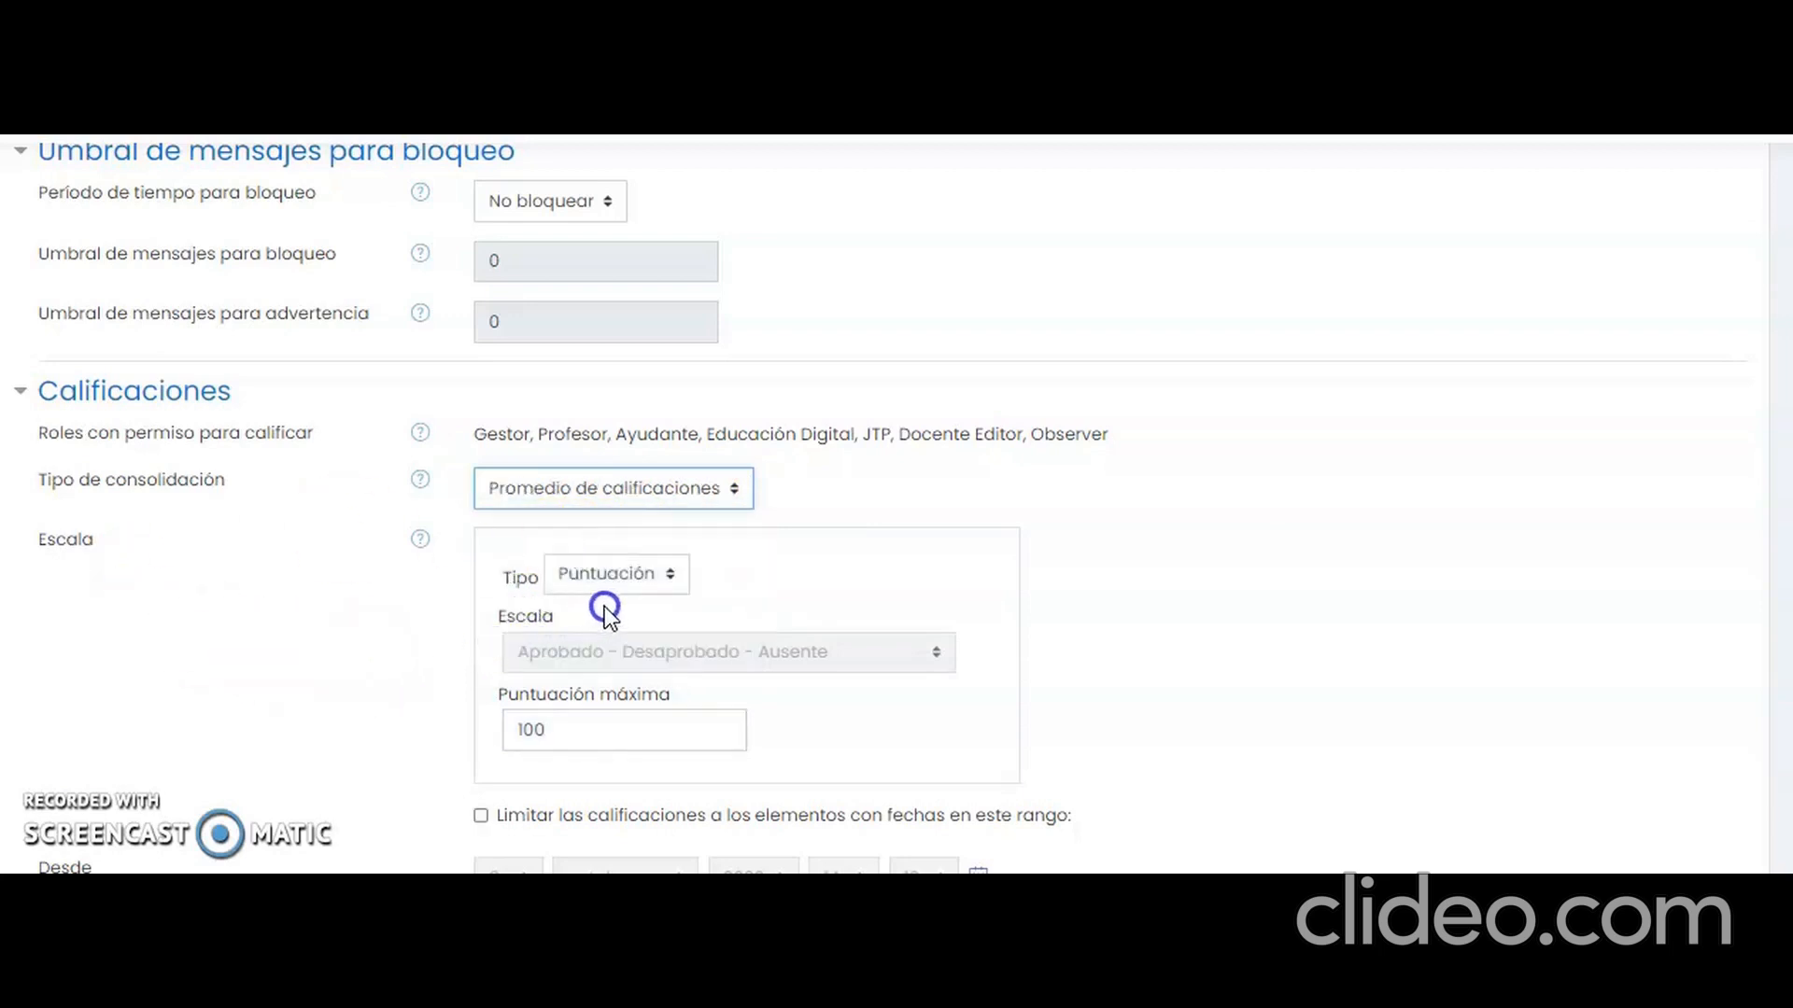
# Try the Escala grading type to view its available scales, and set the type back to Puntuación.
pyautogui.click(615, 573)
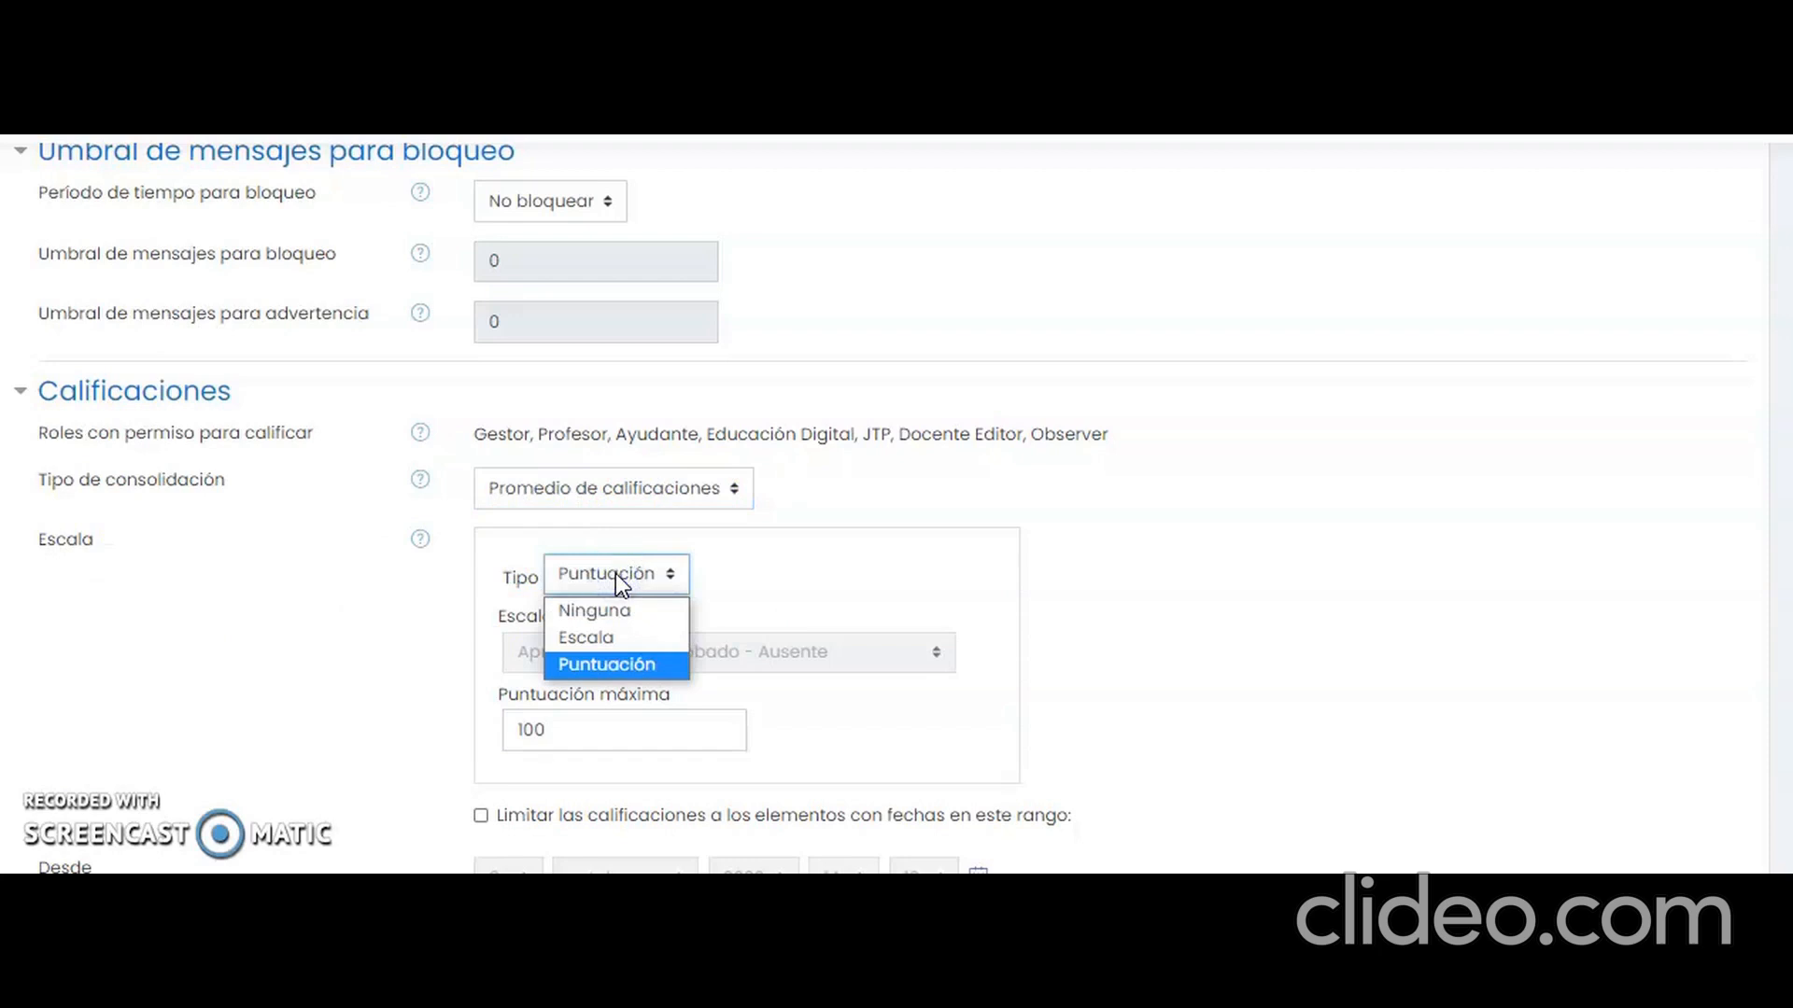
pyautogui.click(601, 641)
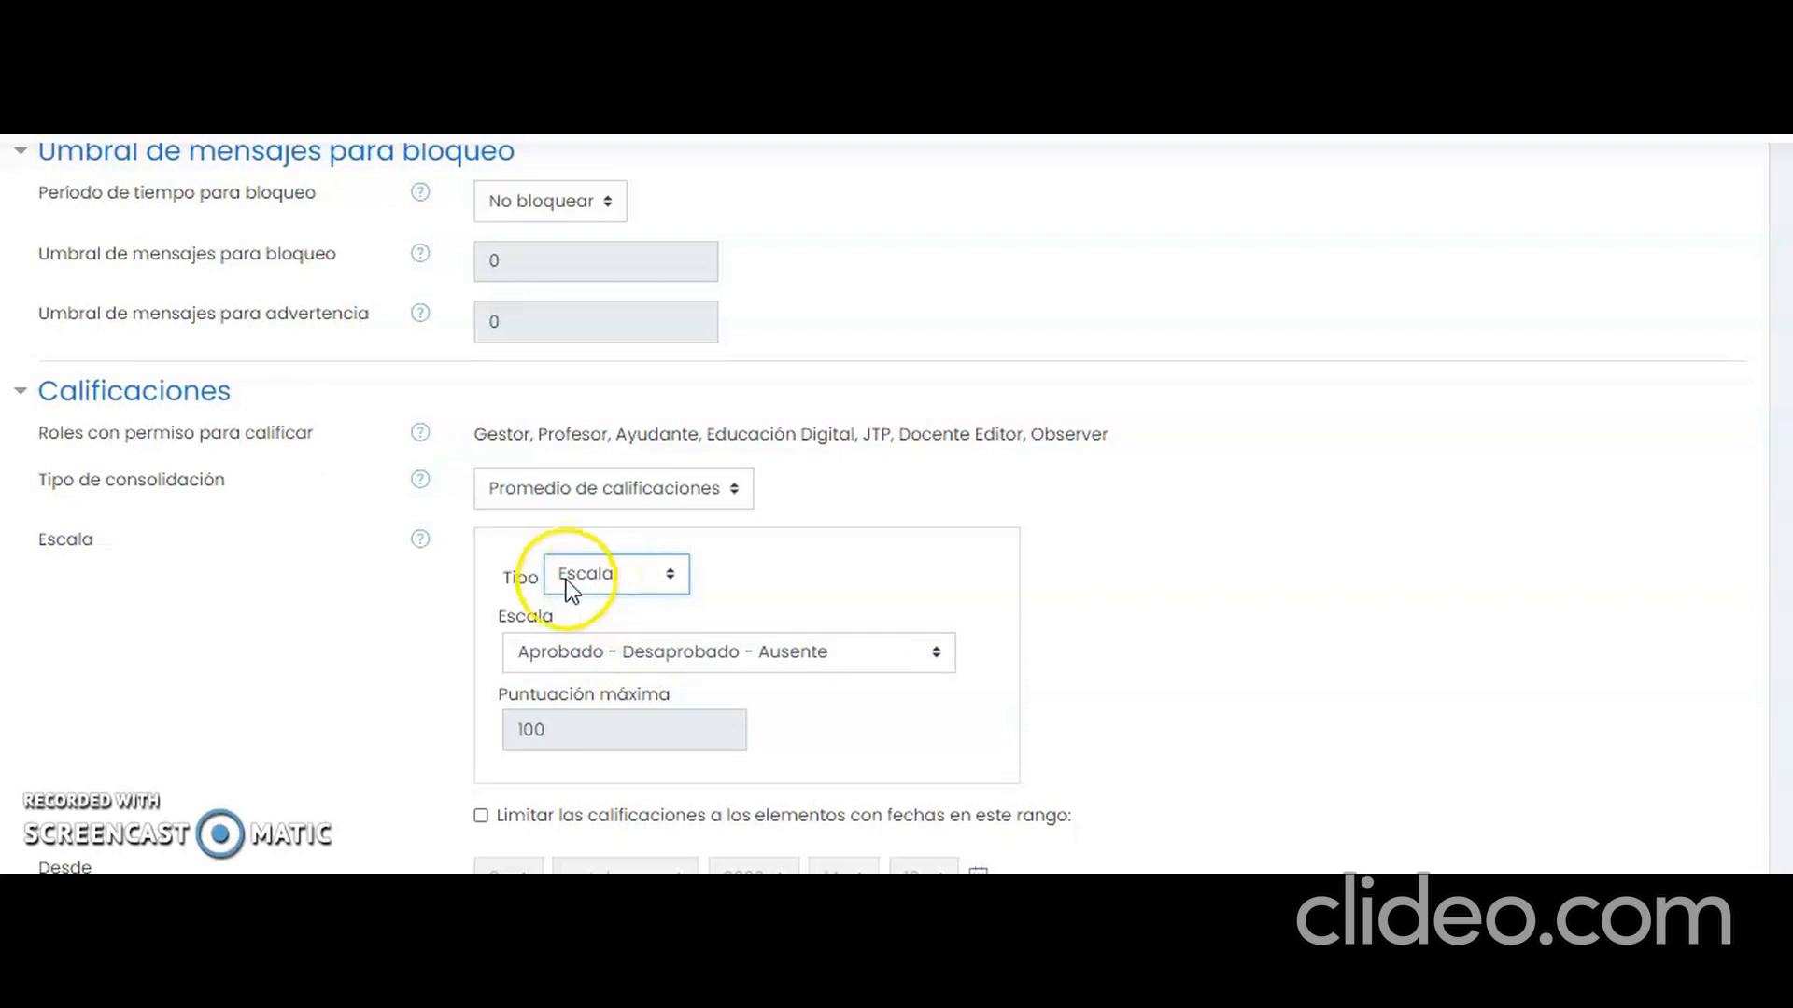
pyautogui.click(569, 653)
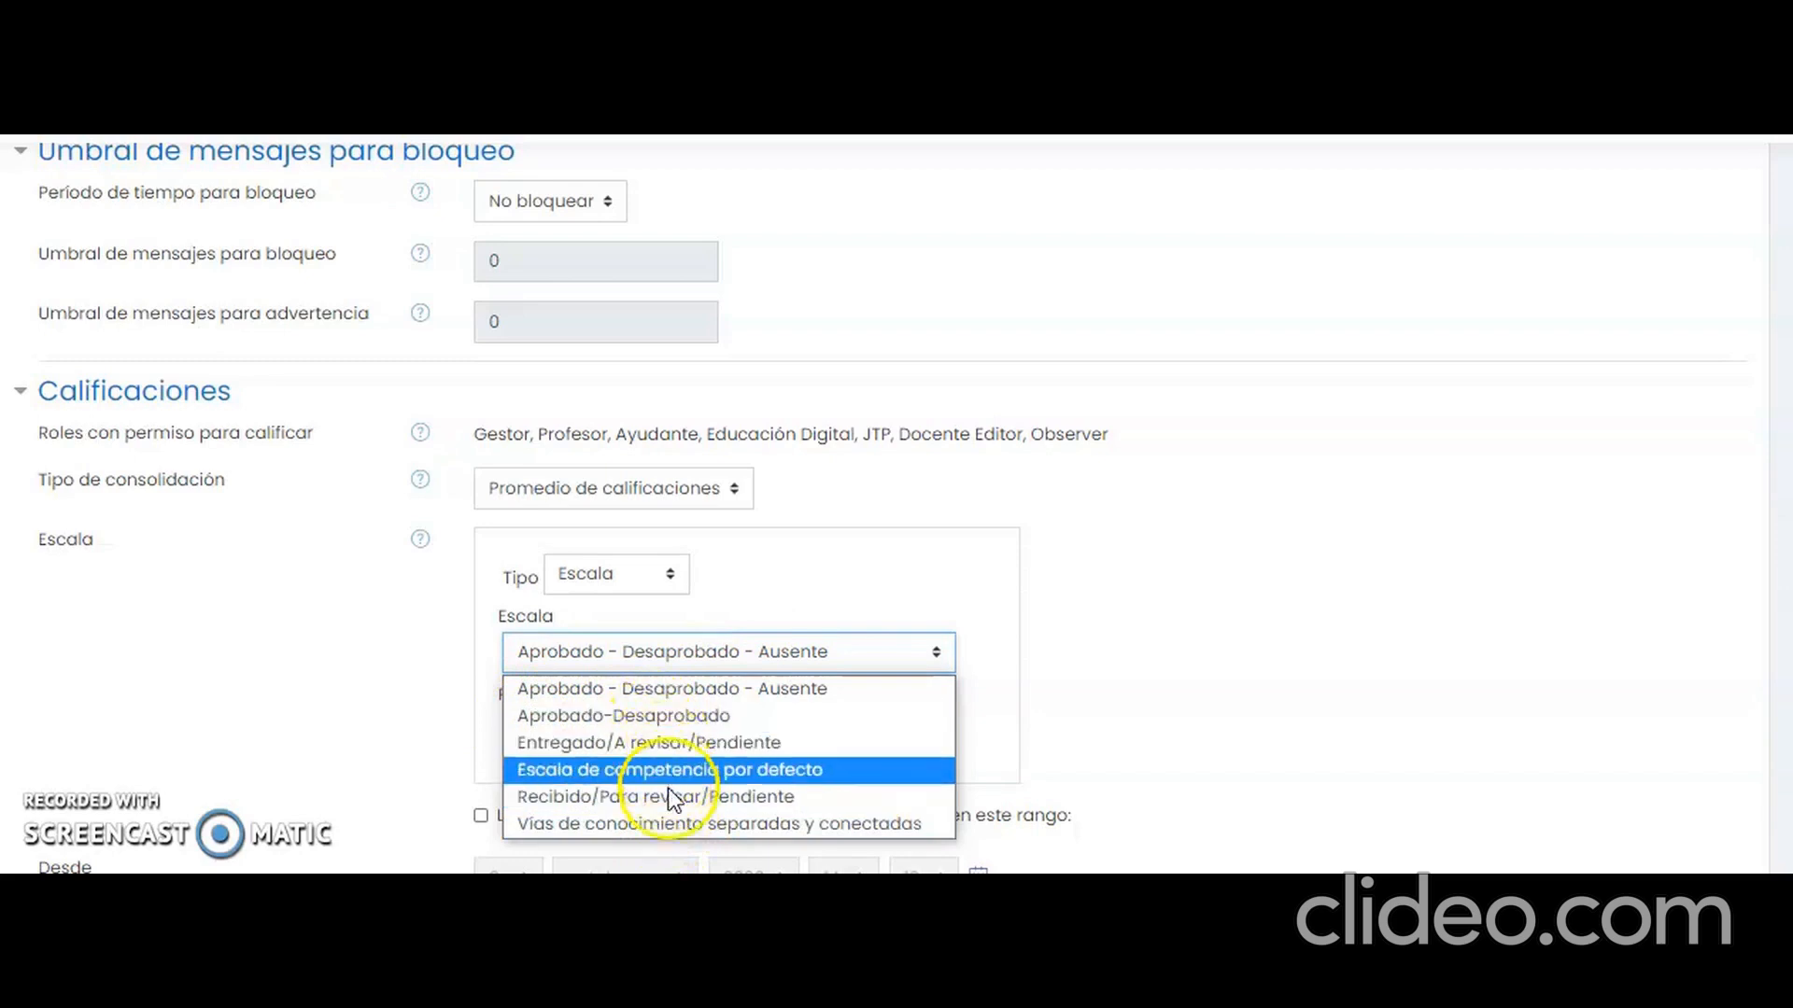
pyautogui.click(678, 571)
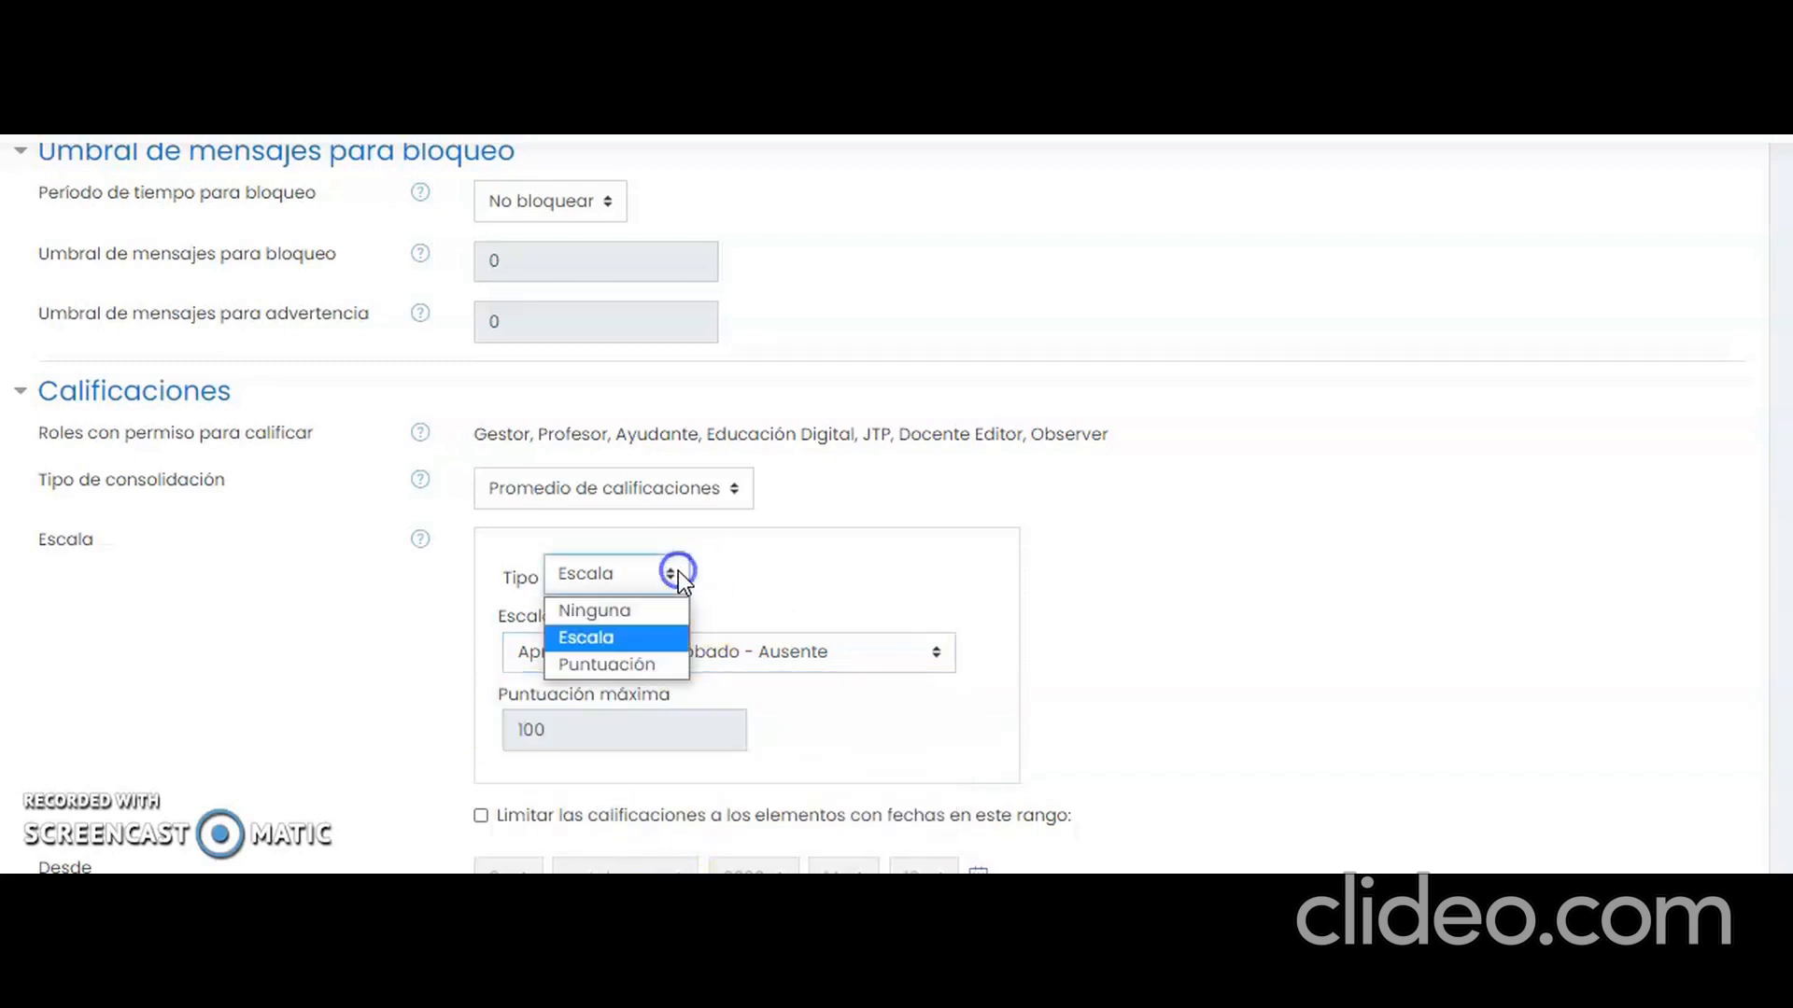
pyautogui.click(618, 663)
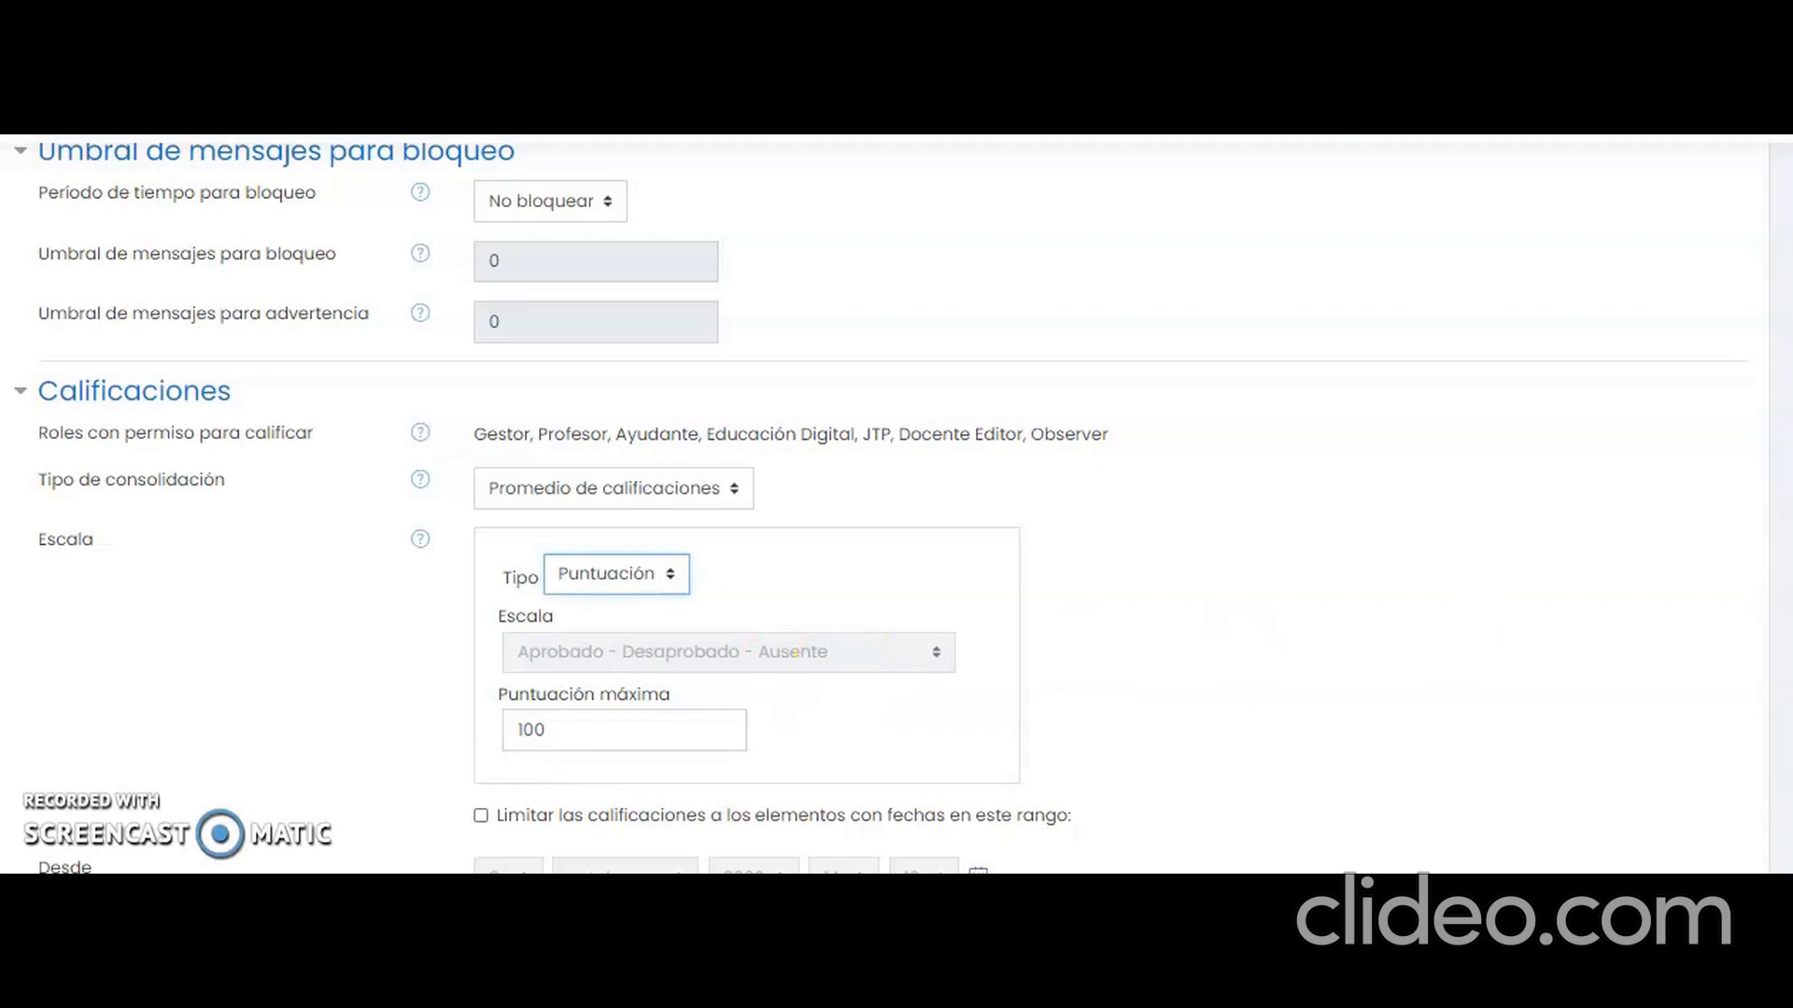
# Review the forum's grading settings, including the maximum score and the date range limit, and the surrounding sections.
pyautogui.scroll(-3, 880, 508)
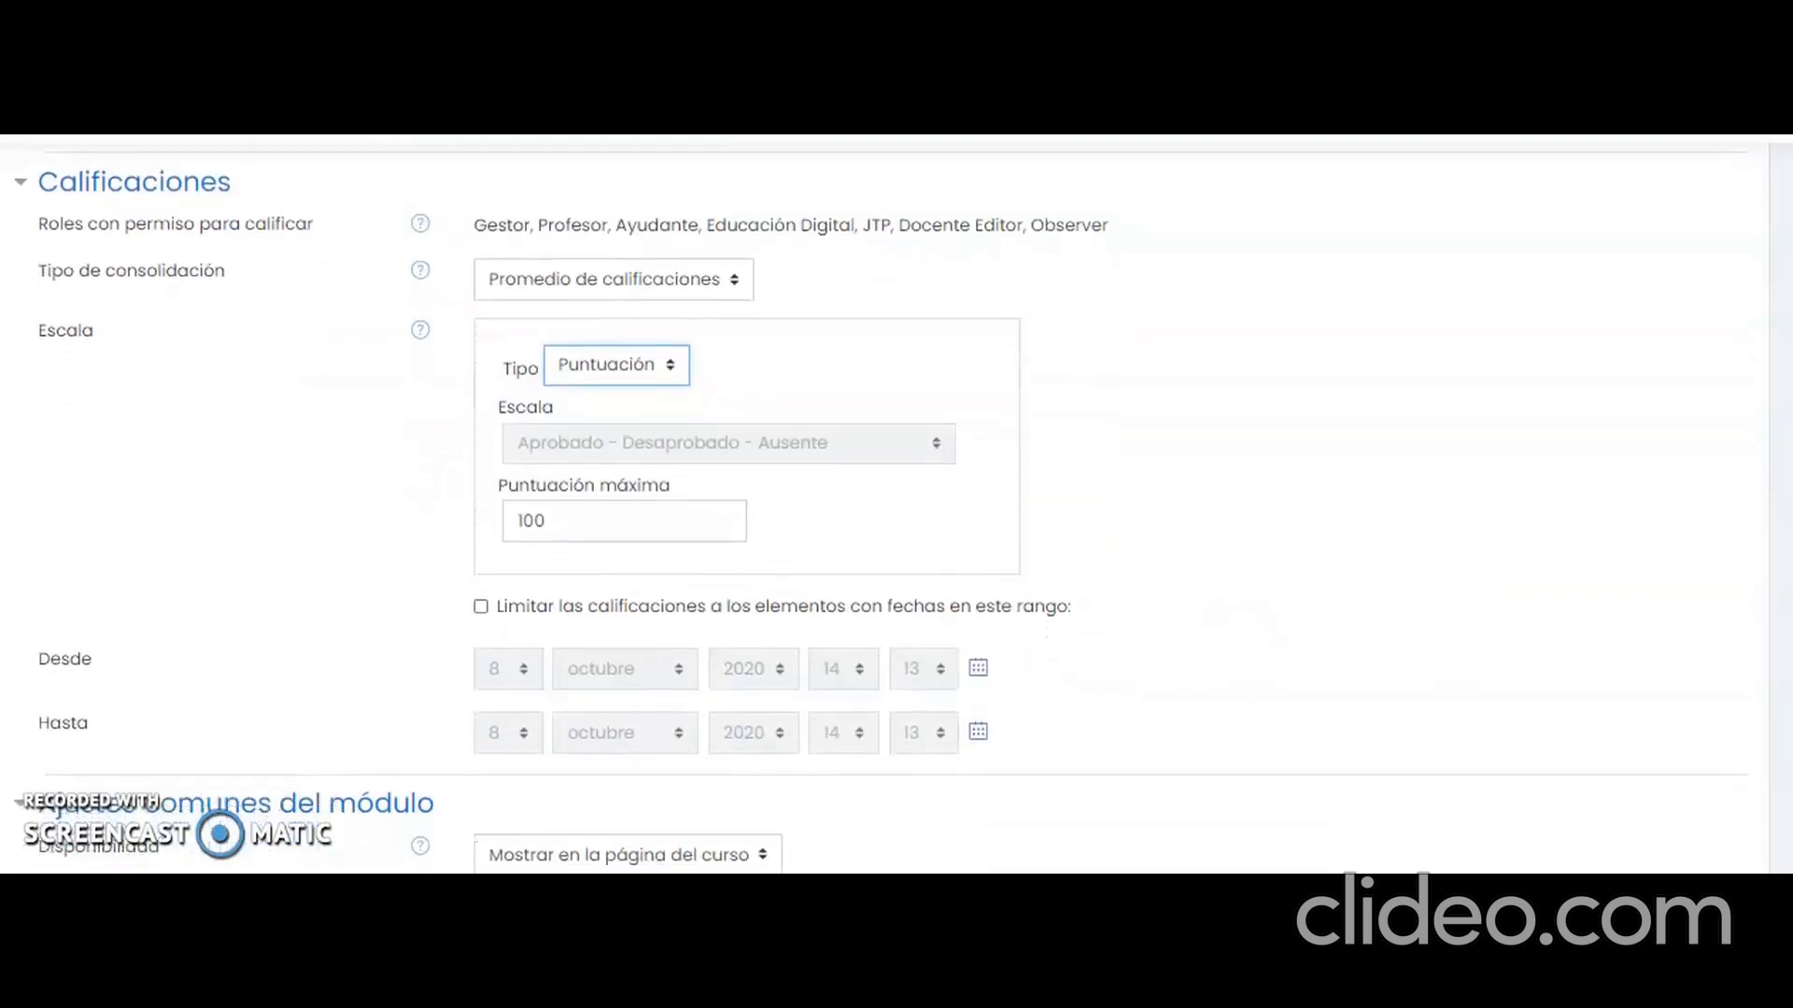
pyautogui.scroll(-3, 880, 508)
pyautogui.scroll(5, 881, 508)
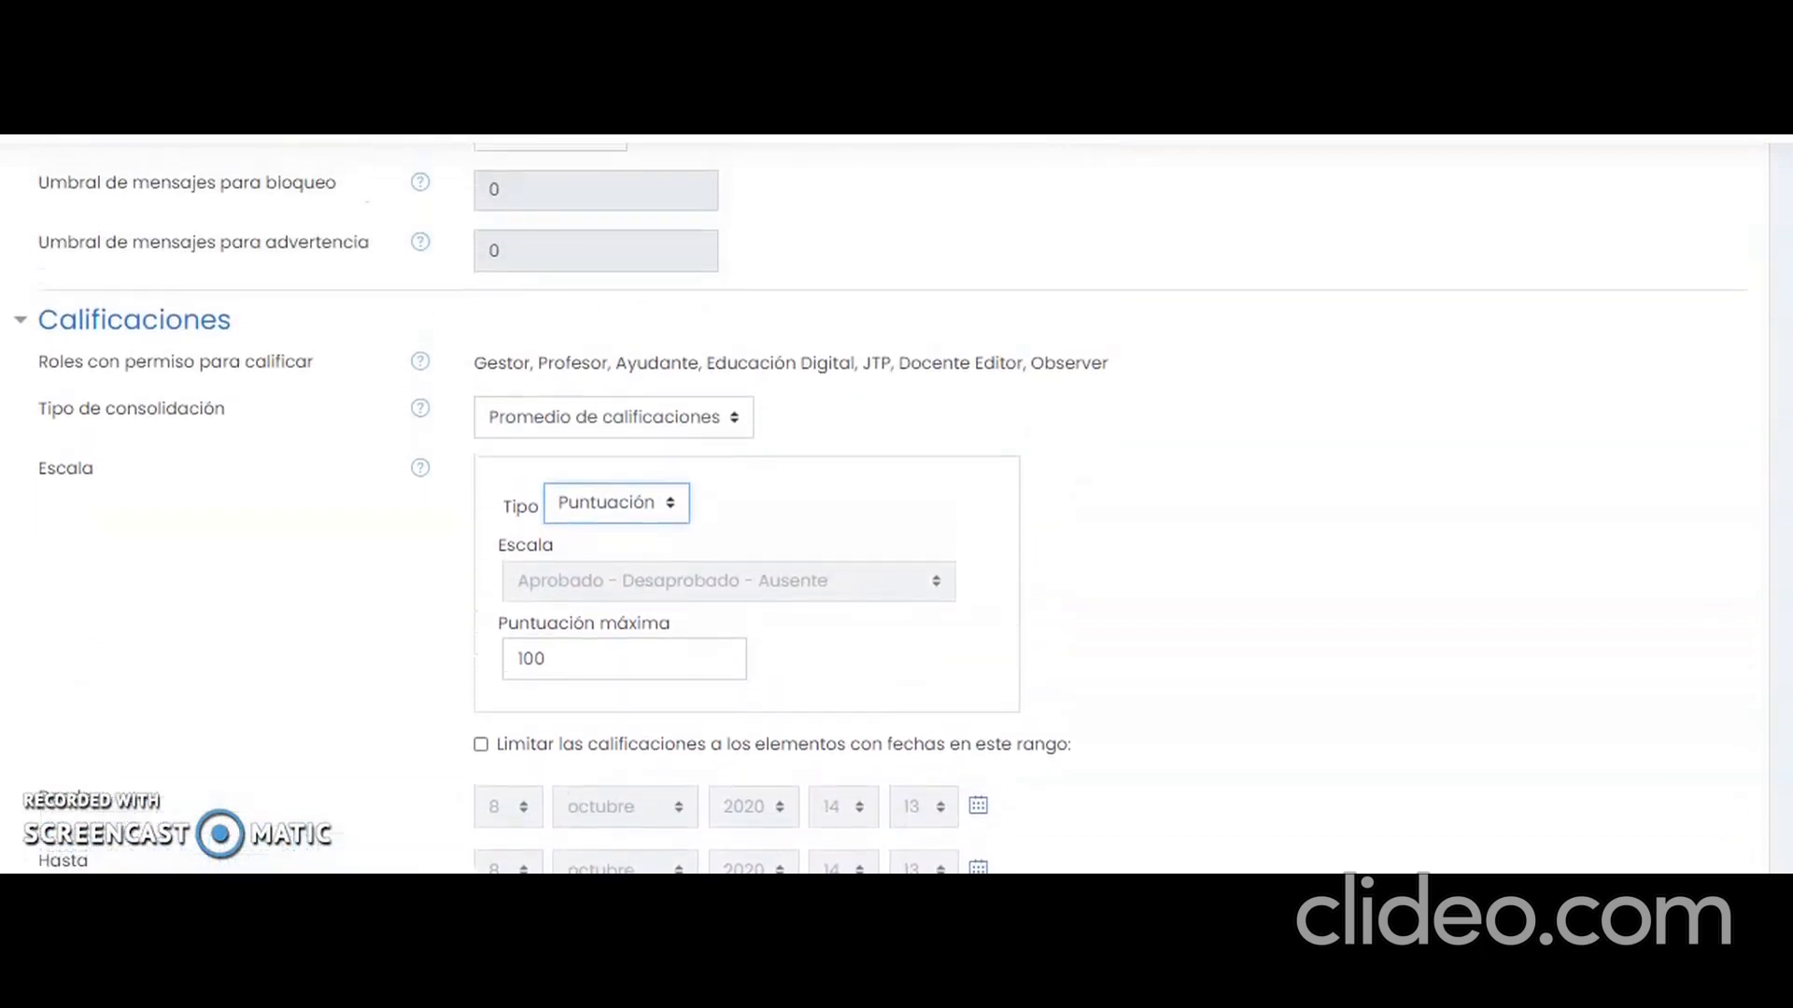
pyautogui.scroll(1, 880, 508)
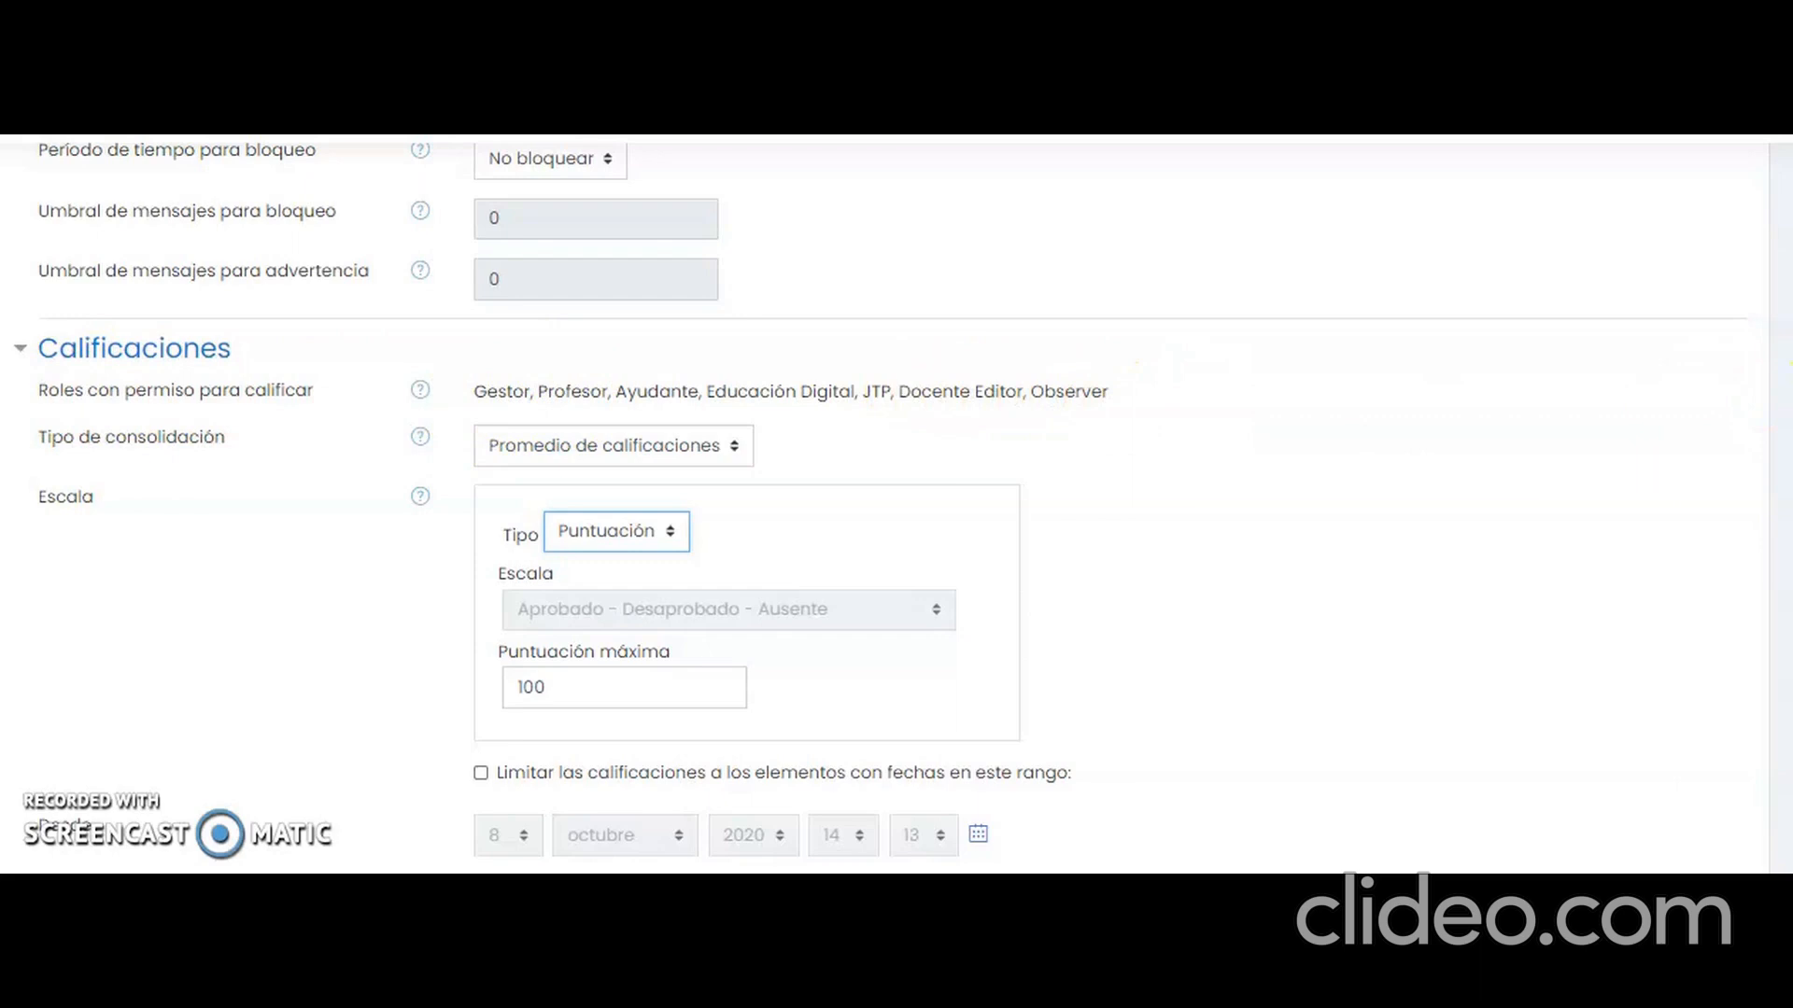
pyautogui.scroll(-4, 880, 507)
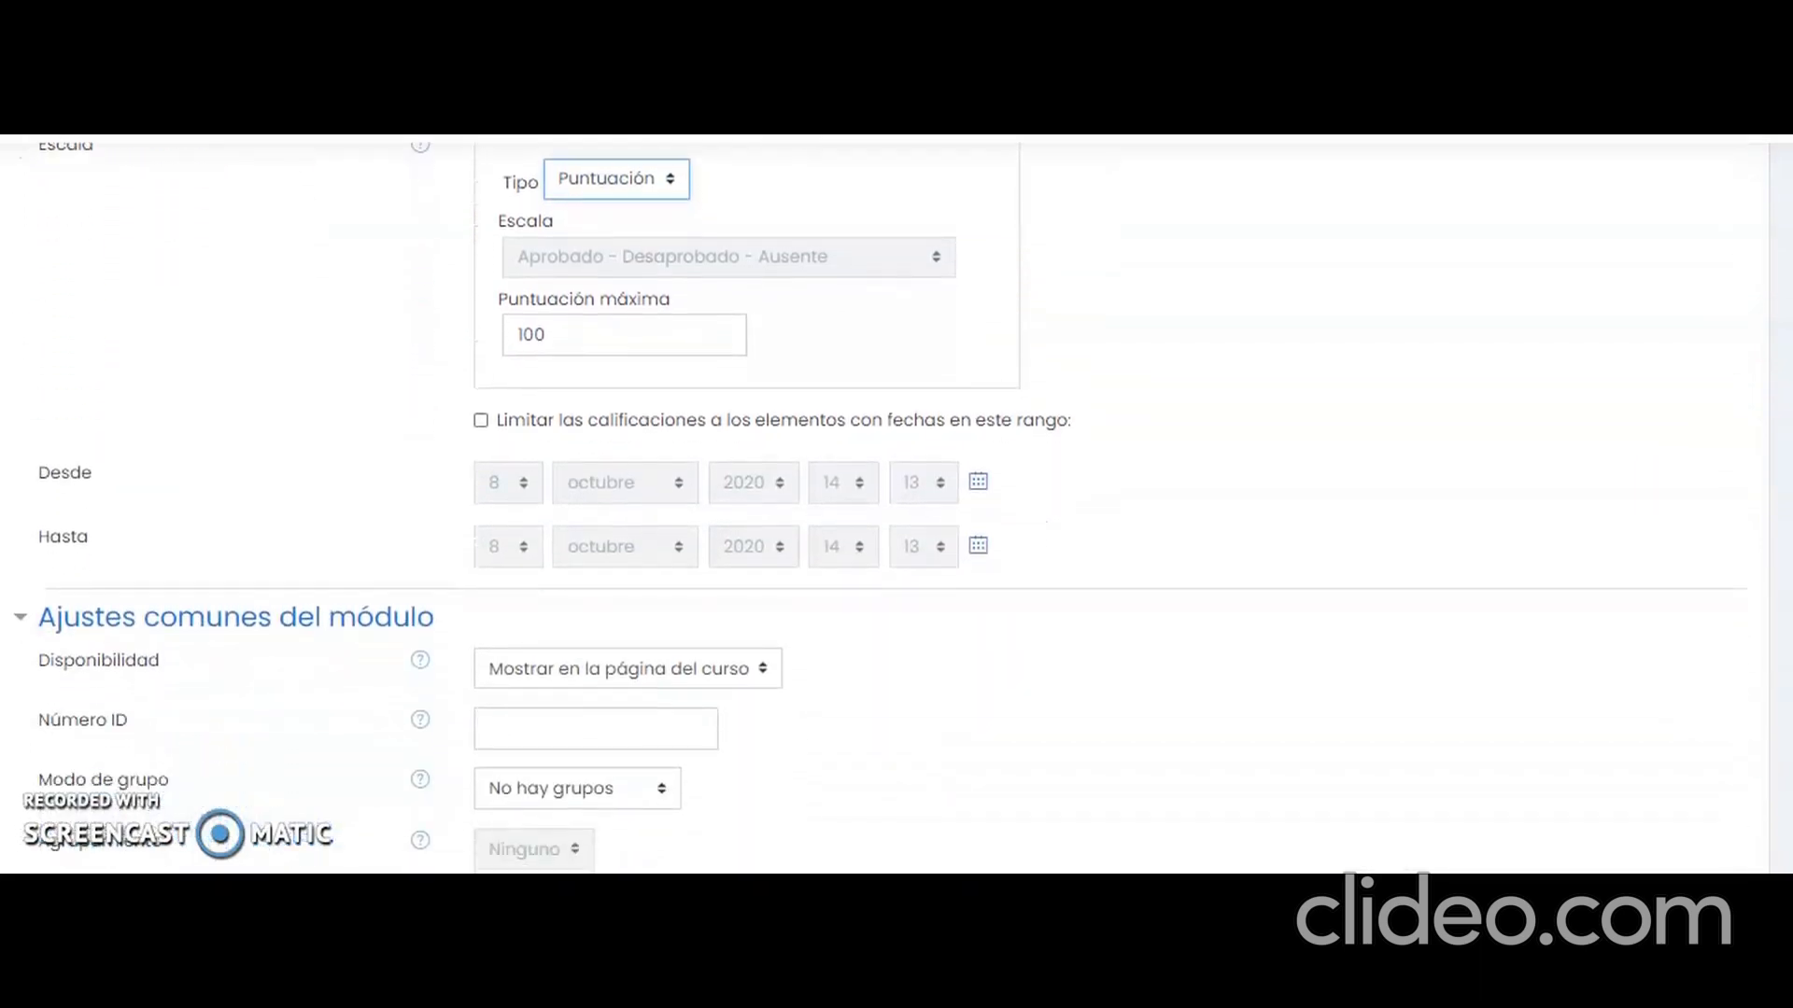
pyautogui.scroll(2, 880, 507)
pyautogui.scroll(1, 880, 507)
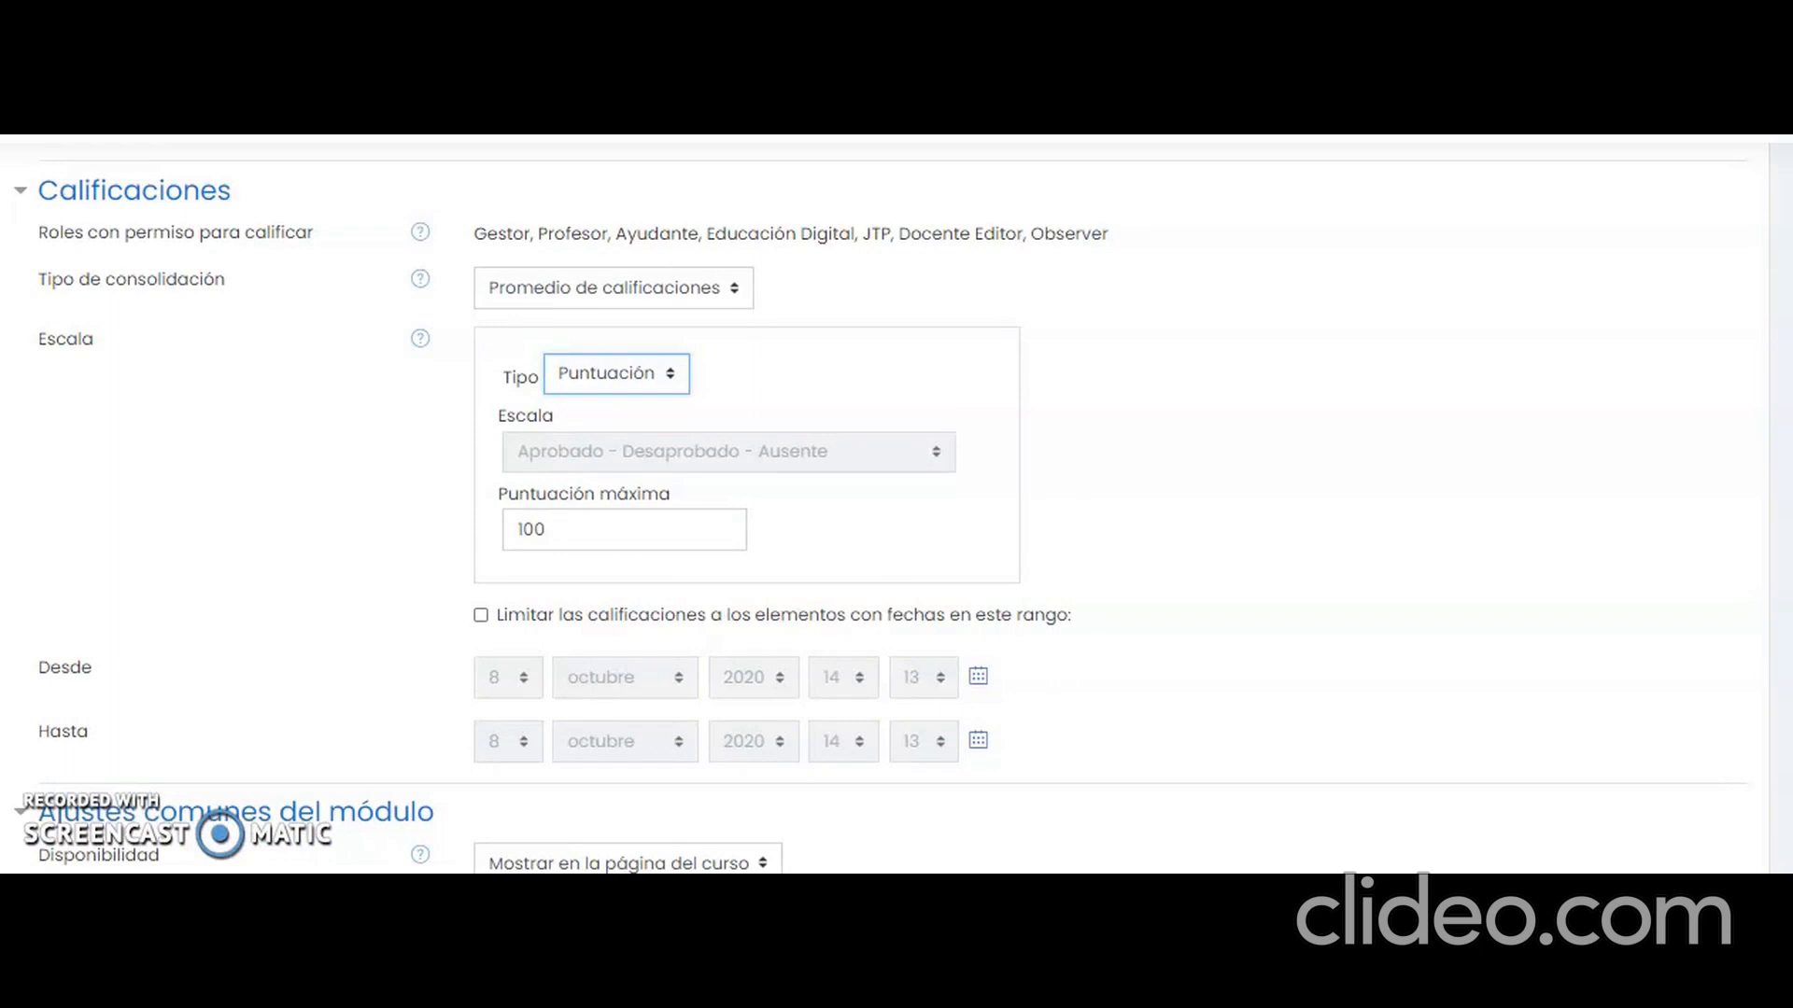
pyautogui.scroll(20, 883, 504)
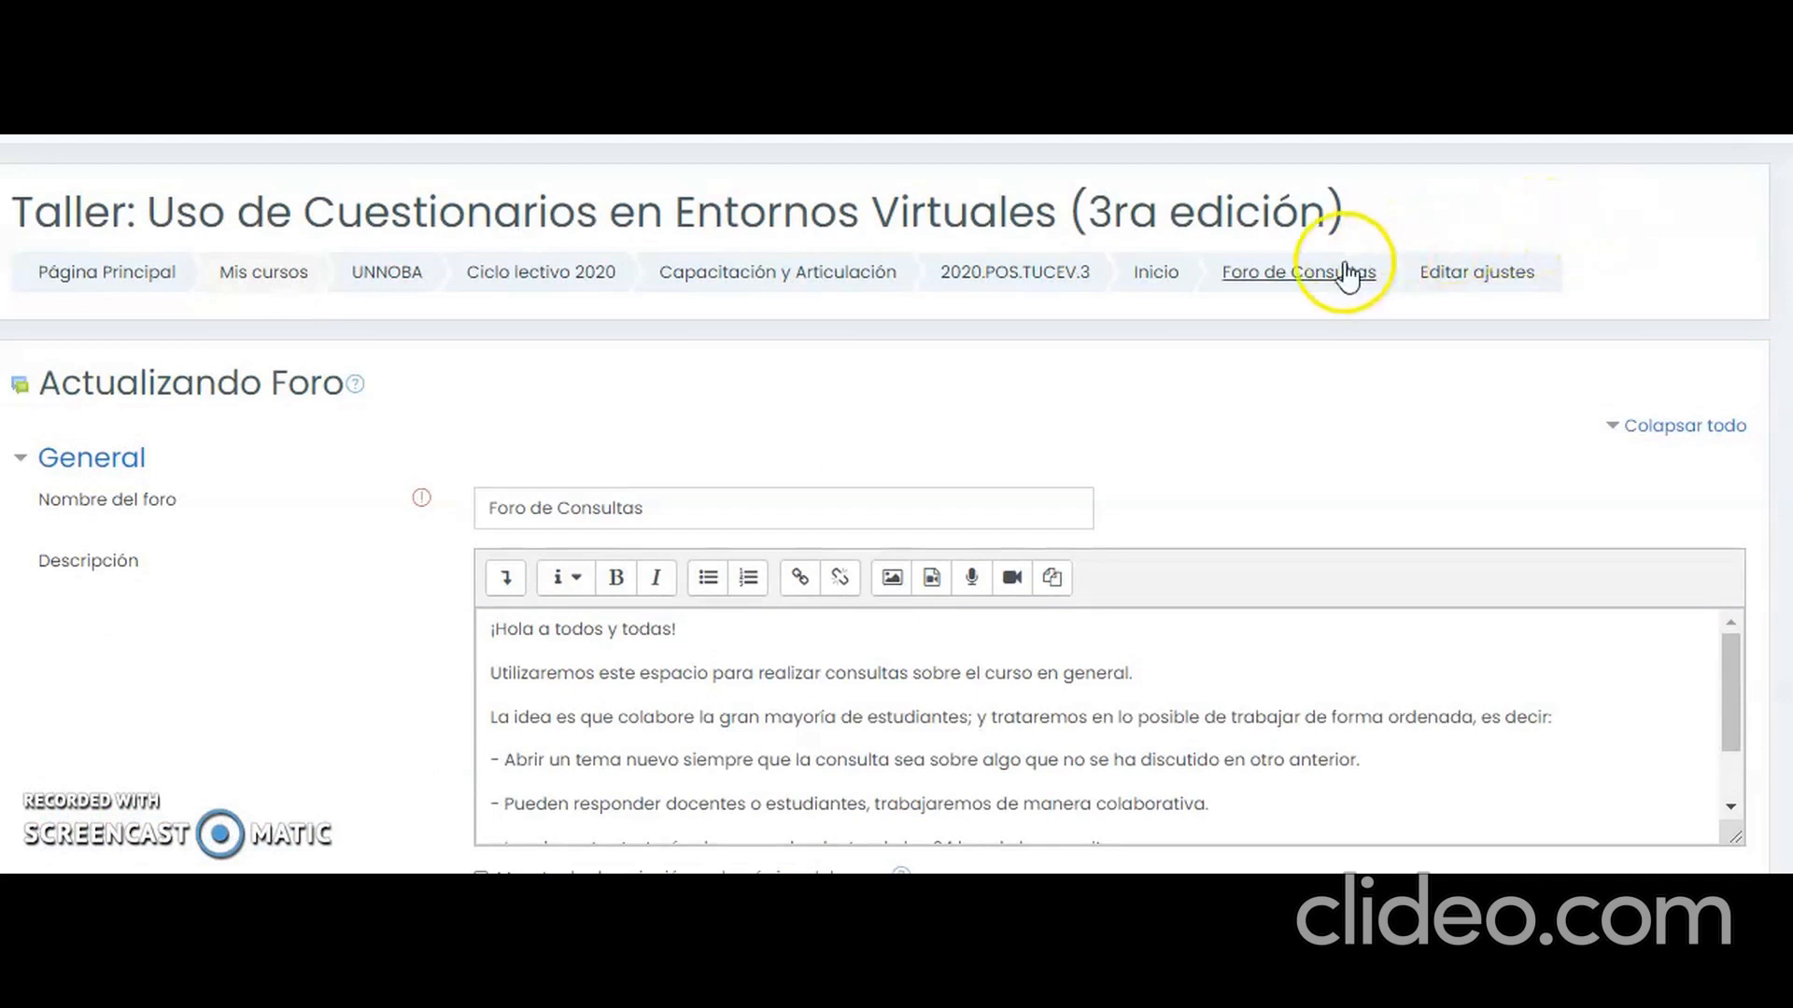
pyautogui.scroll(-12, 883, 504)
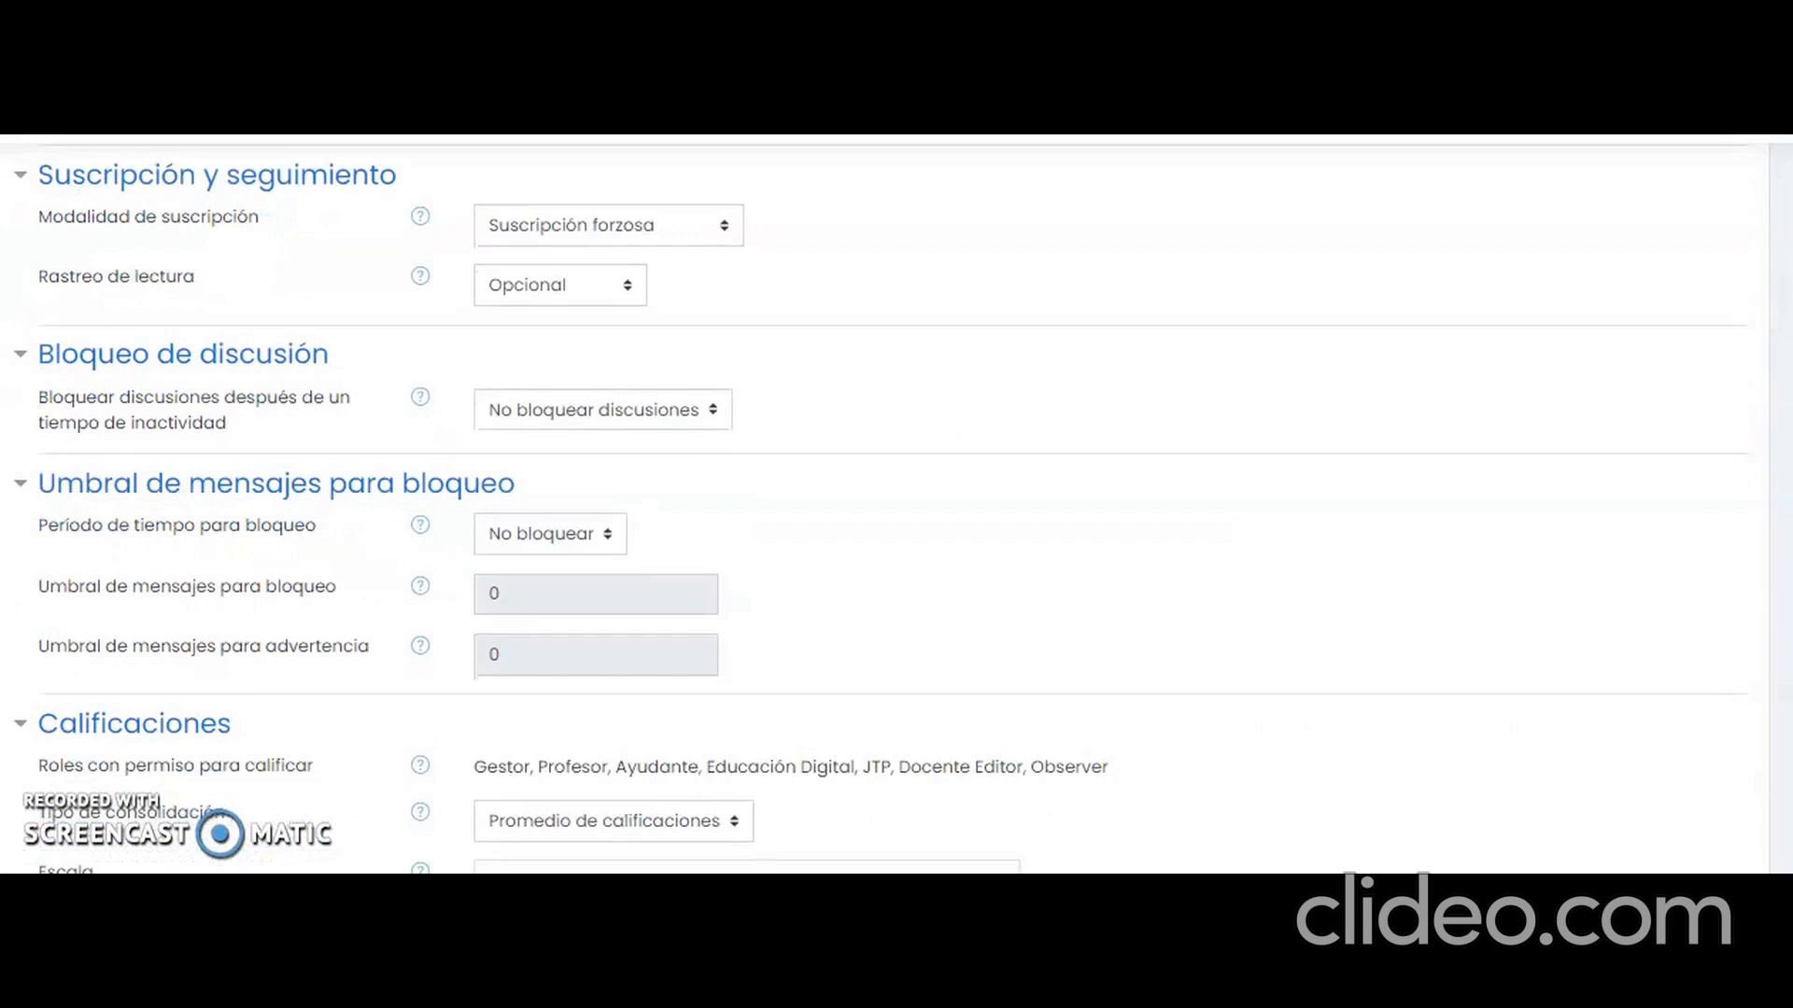
pyautogui.scroll(-2, 883, 504)
pyautogui.scroll(-3, 1059, 540)
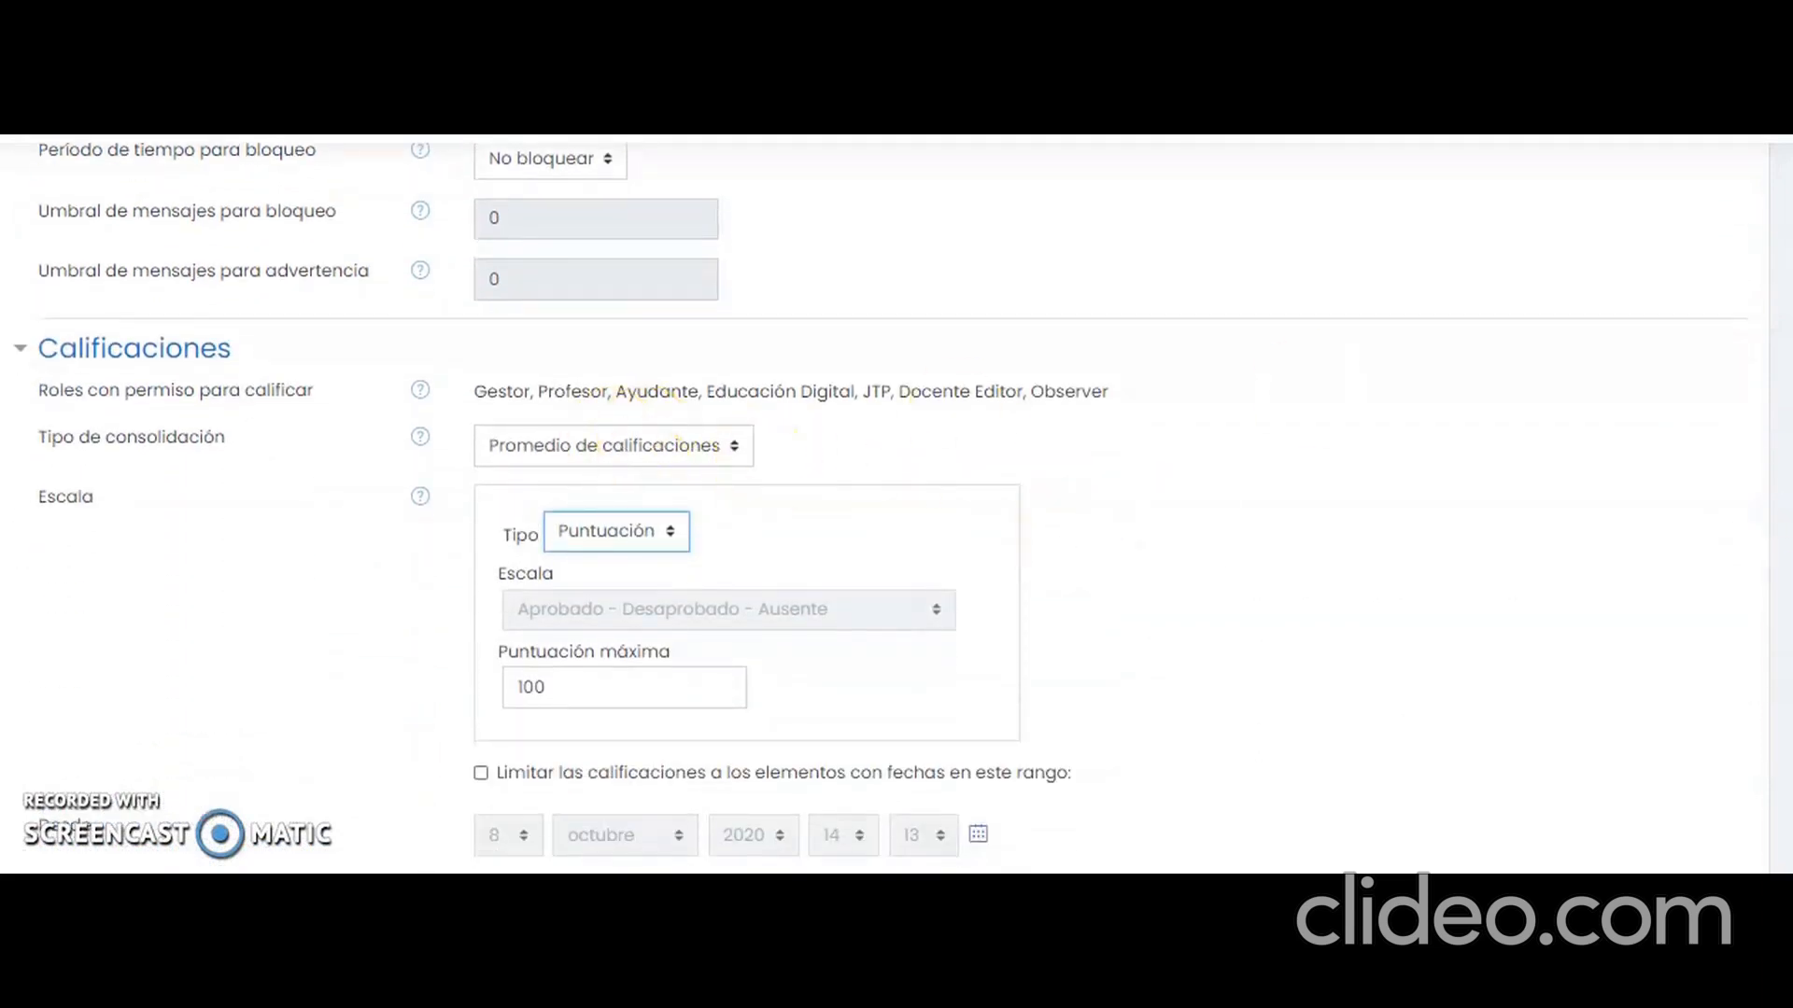
# Save the Foro de Consultas settings and continue through the grade recalculation to the grader report.
pyautogui.scroll(-15, 883, 505)
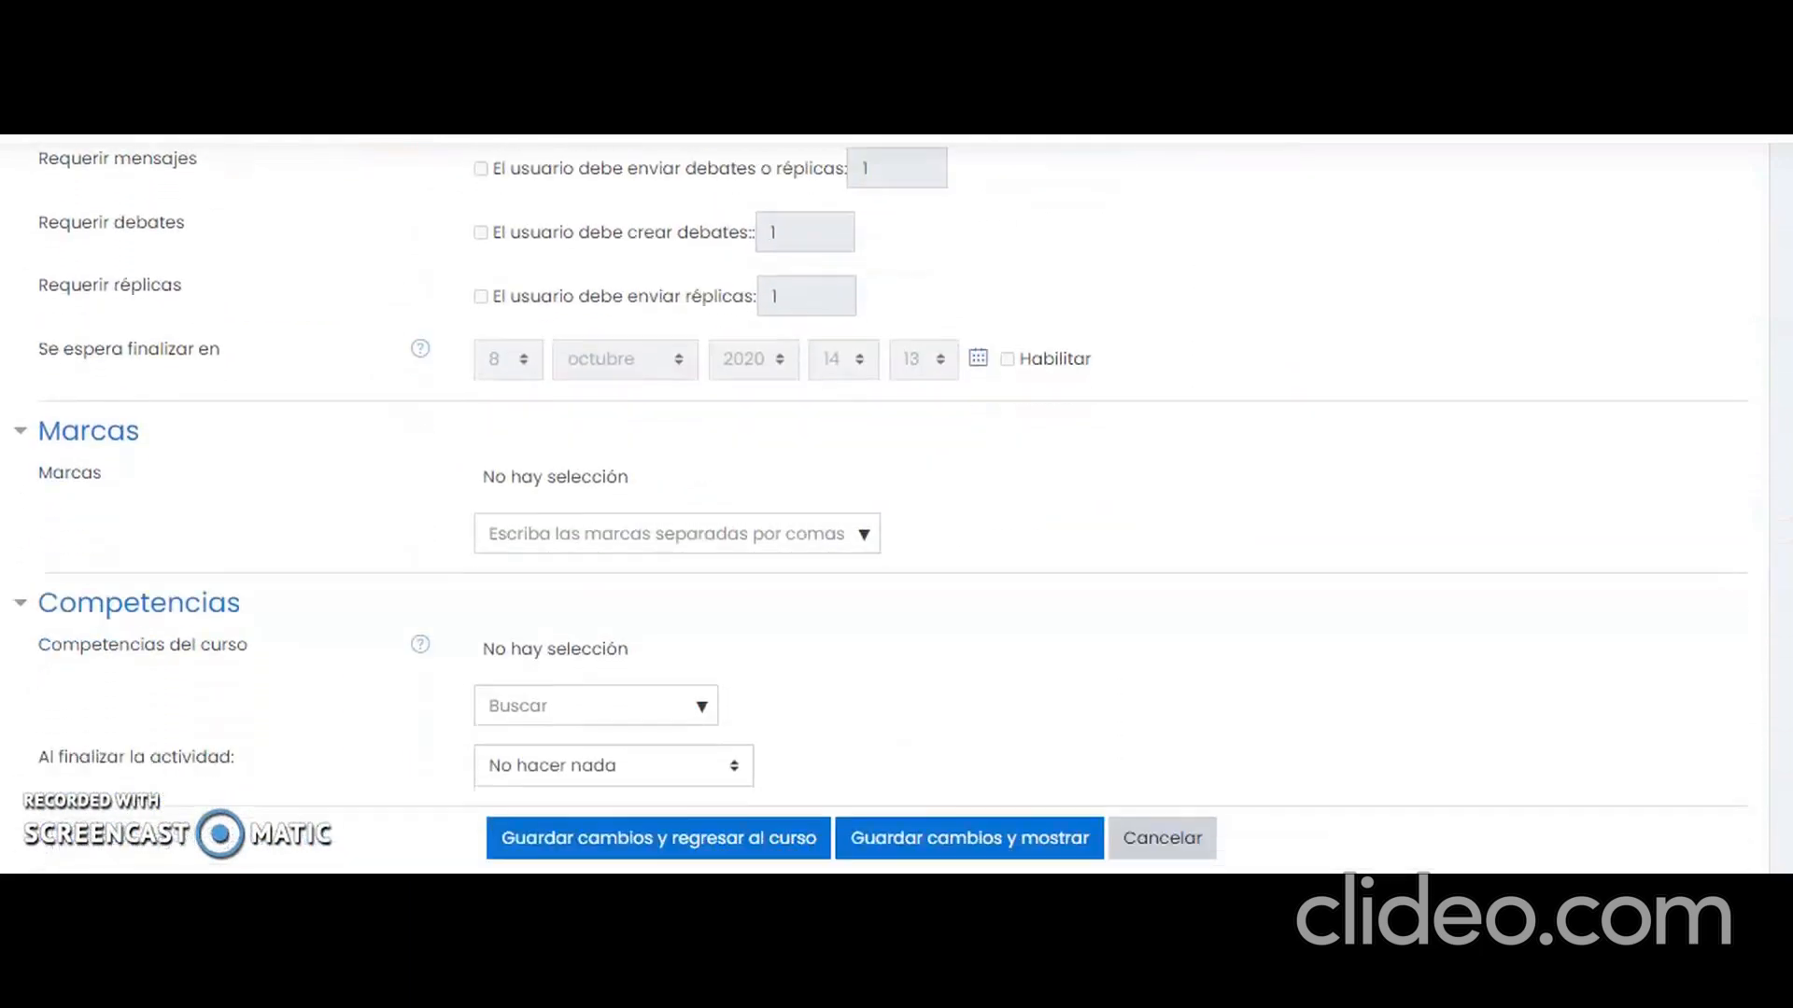
pyautogui.scroll(-3, 1380, 826)
pyautogui.click(661, 664)
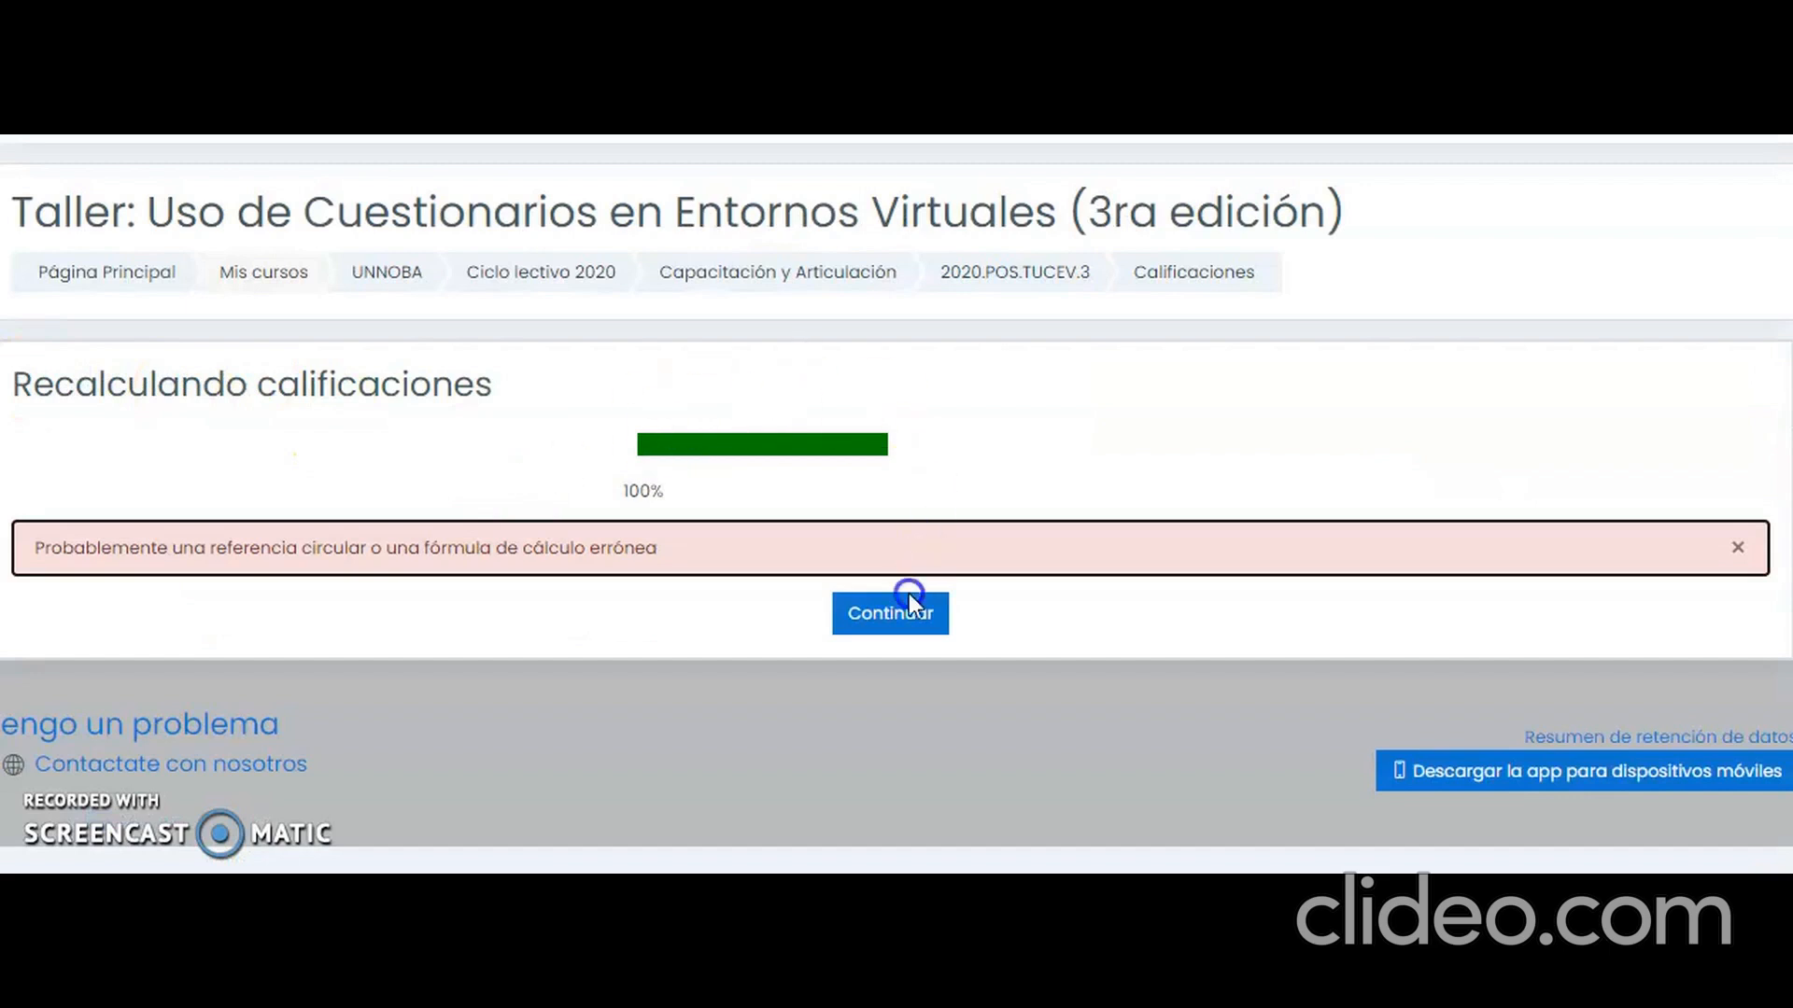
pyautogui.click(903, 618)
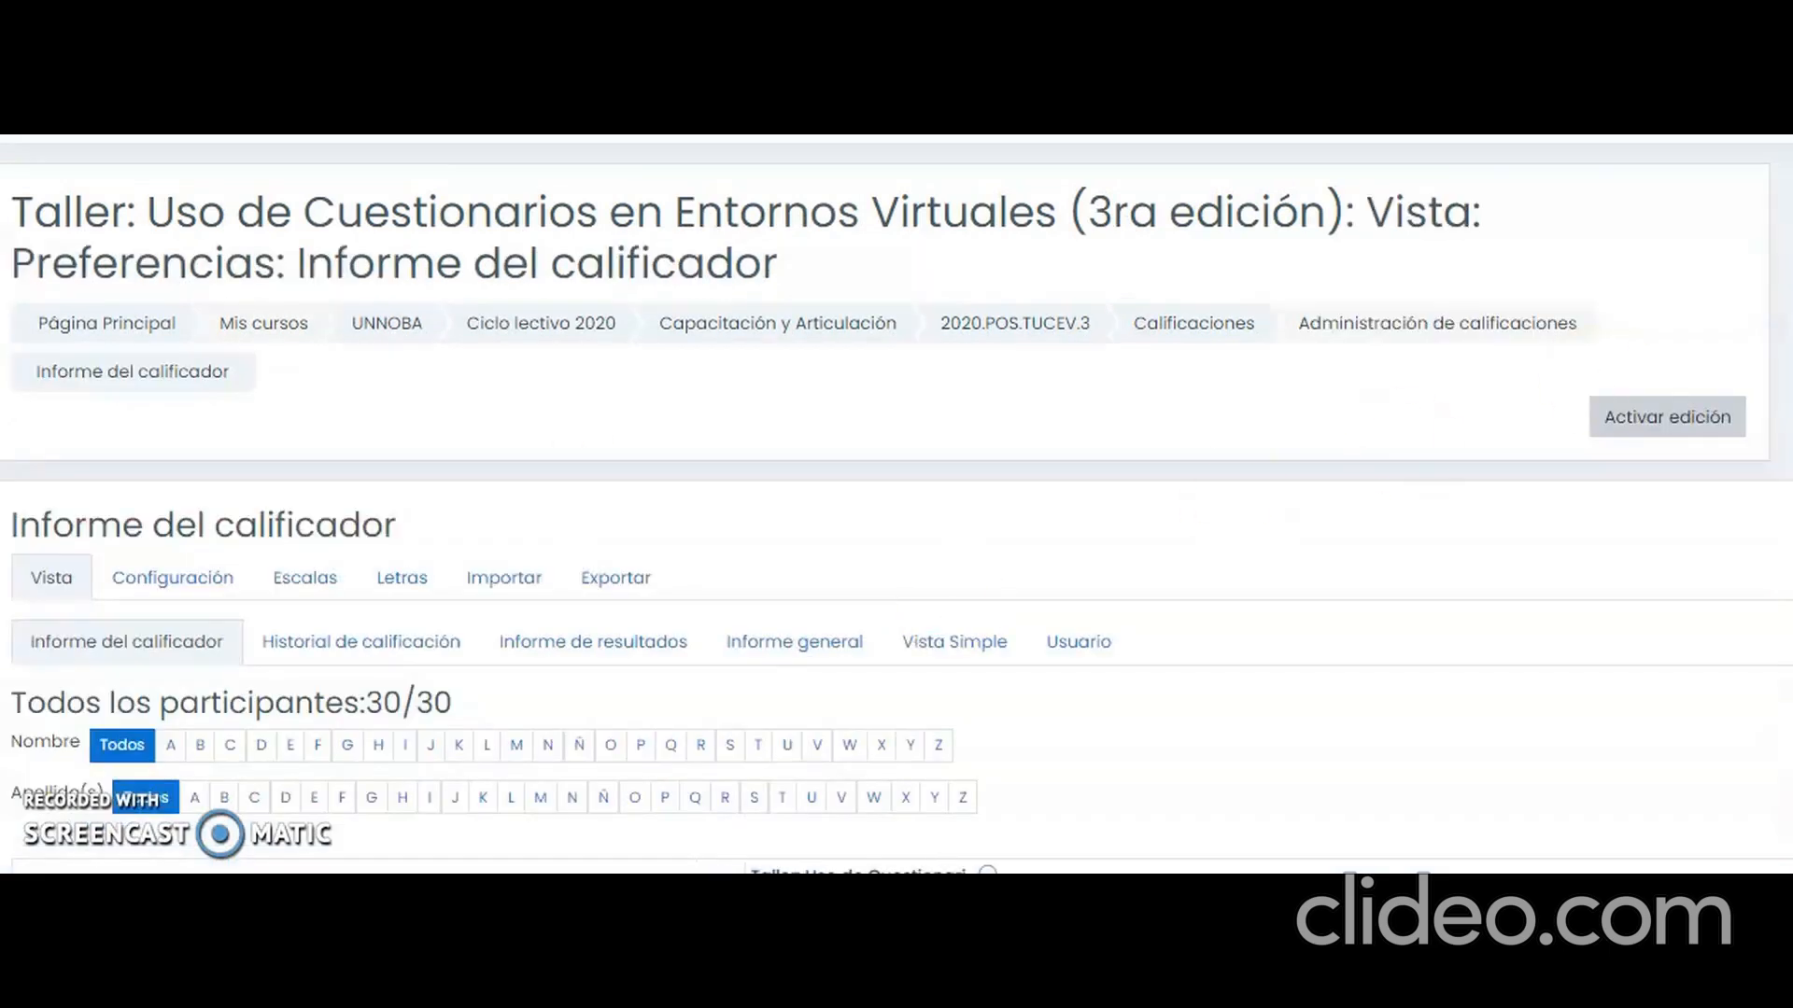
# Examine the graded activity columns of the grader report for the course participants.
pyautogui.scroll(-2, 896, 504)
pyautogui.scroll(-1, 896, 504)
pyautogui.scroll(1, 897, 504)
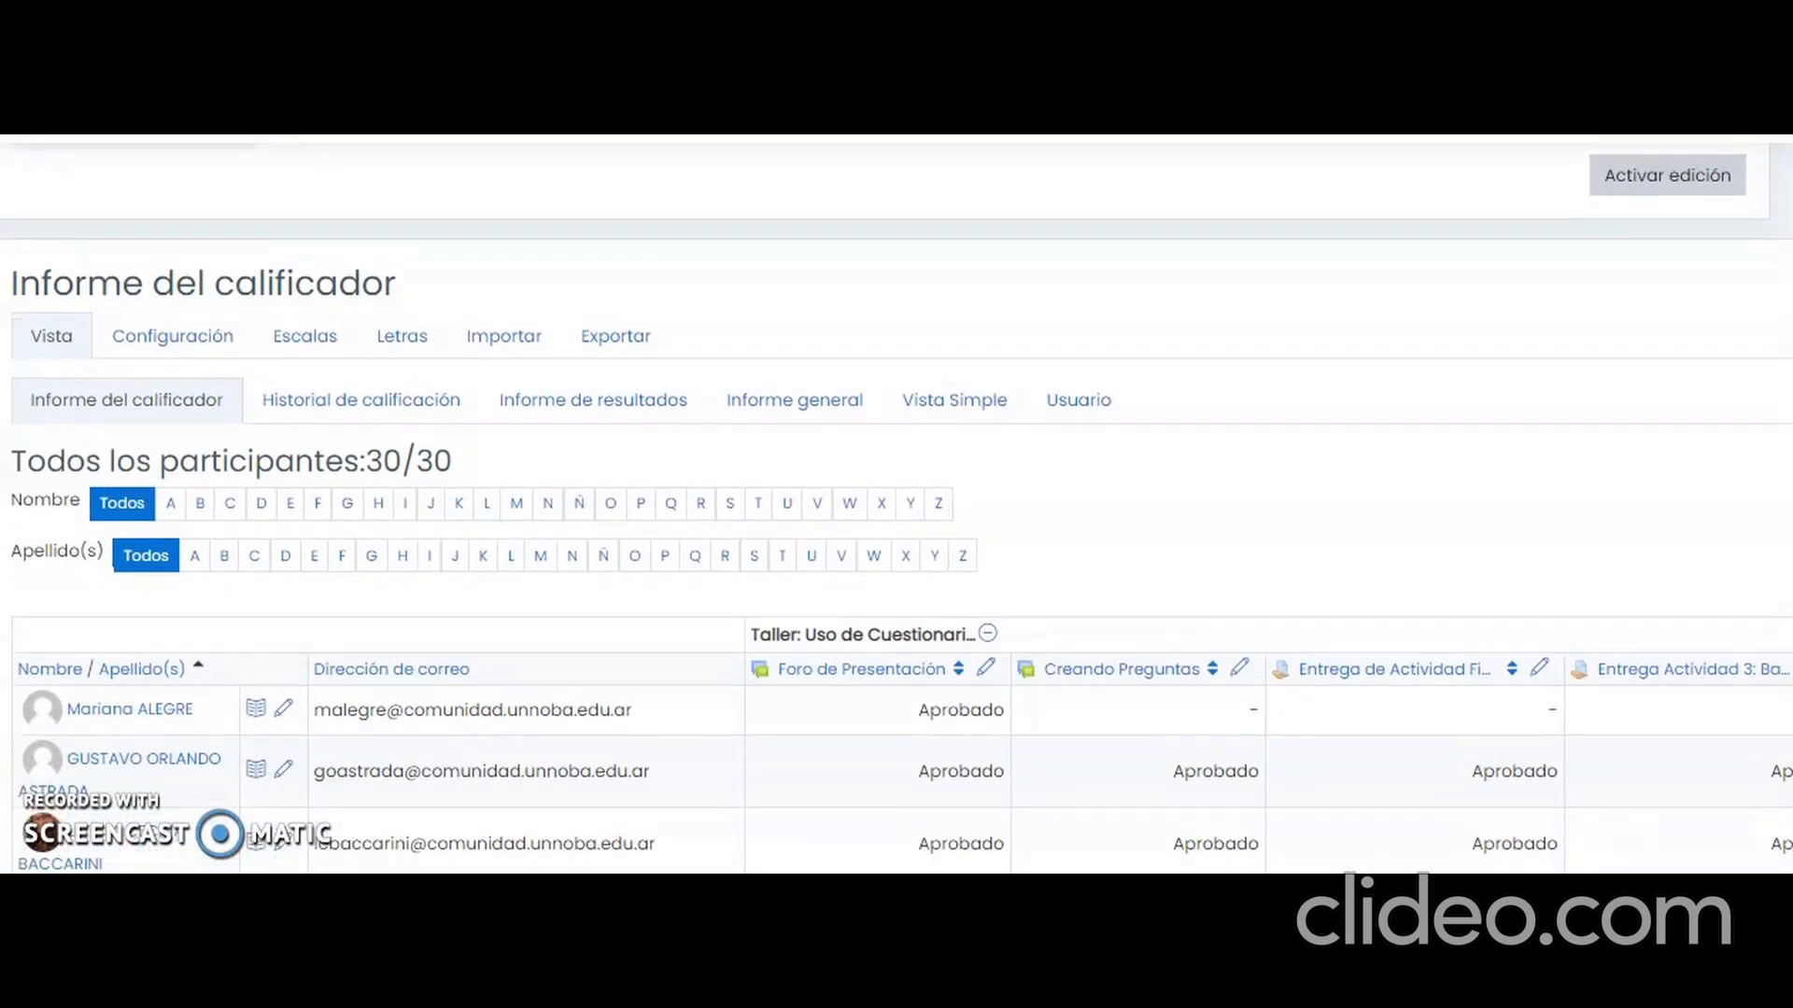
pyautogui.hscroll(5, 896, 505)
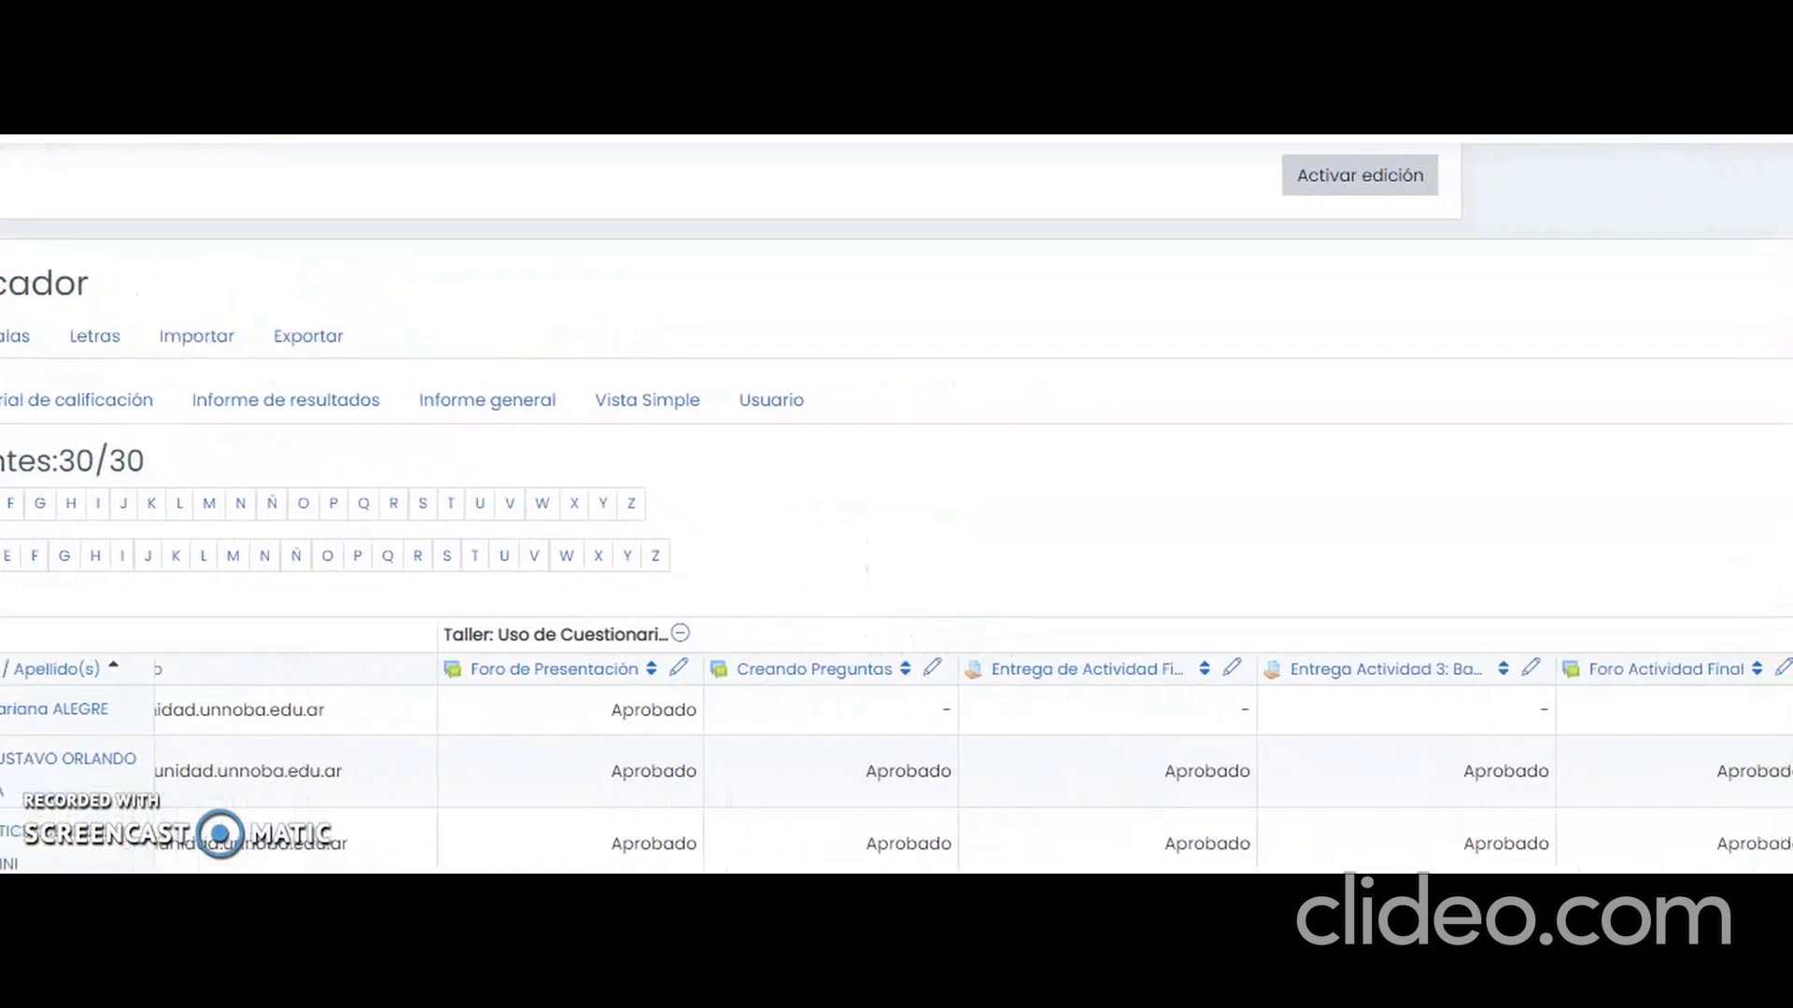
pyautogui.hscroll(5, 897, 504)
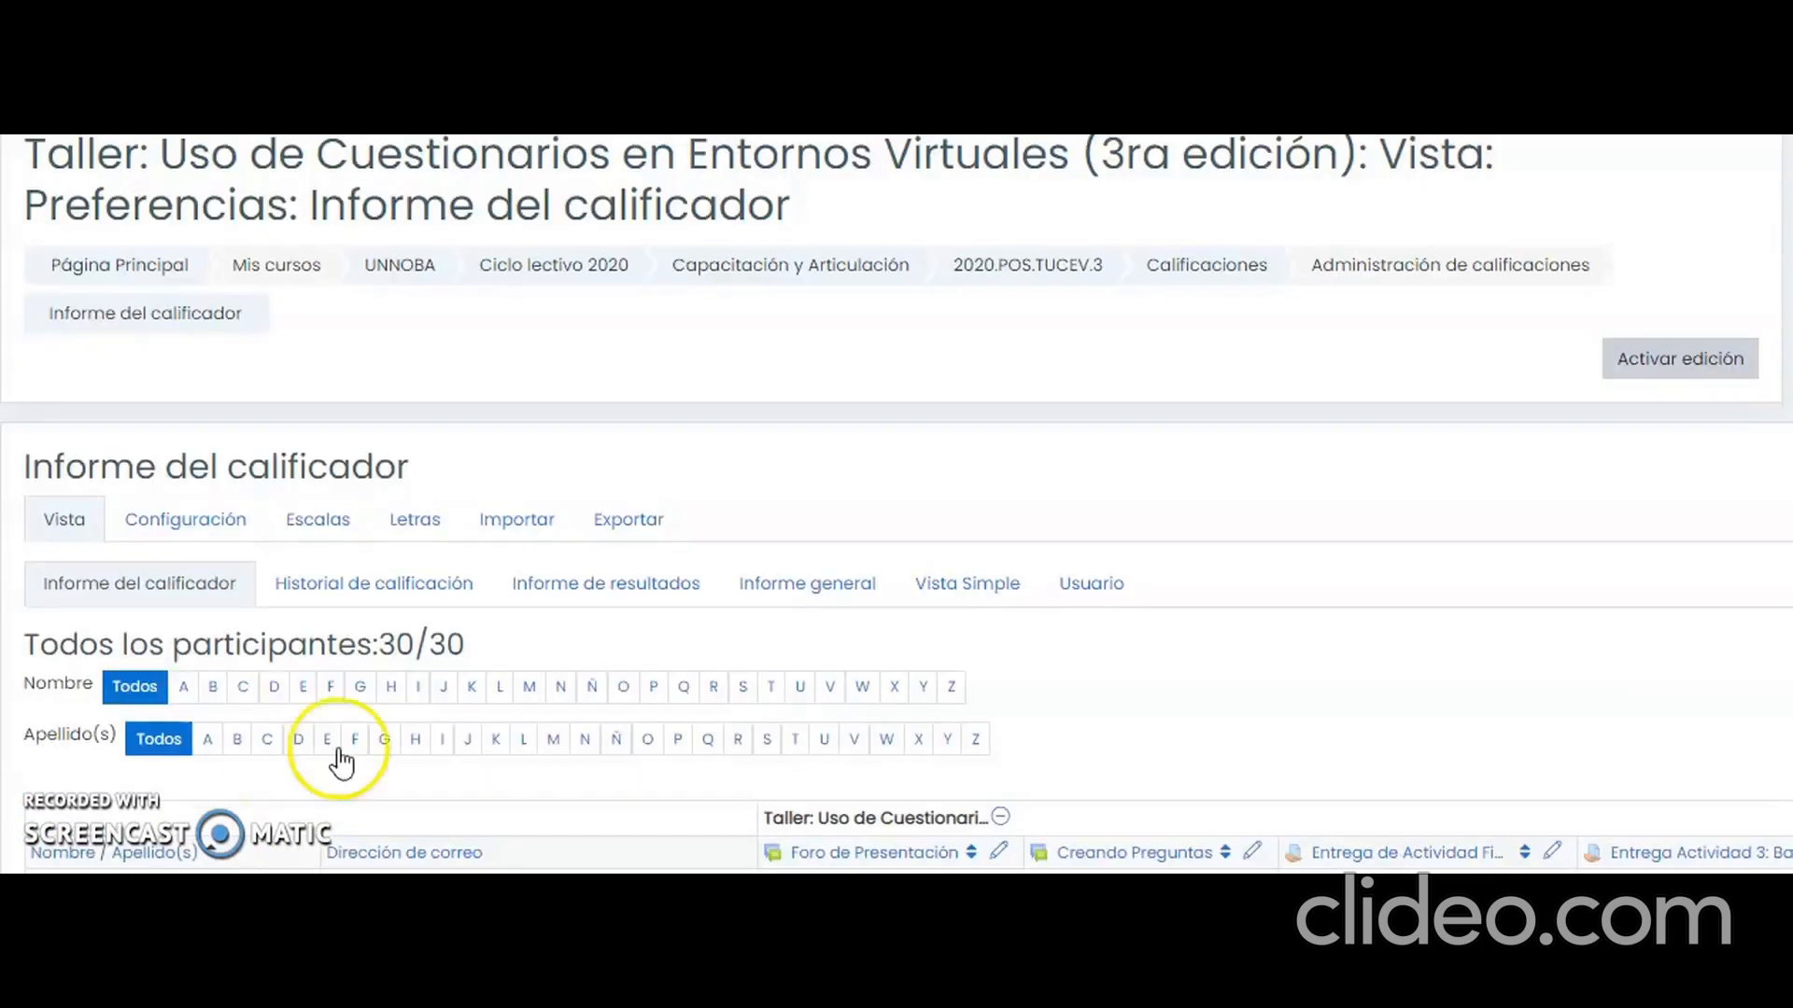
# Open the settings of the Entrega de Actividad Final: Consigna assignment from the grader report and expand all their sections.
pyautogui.click(1429, 853)
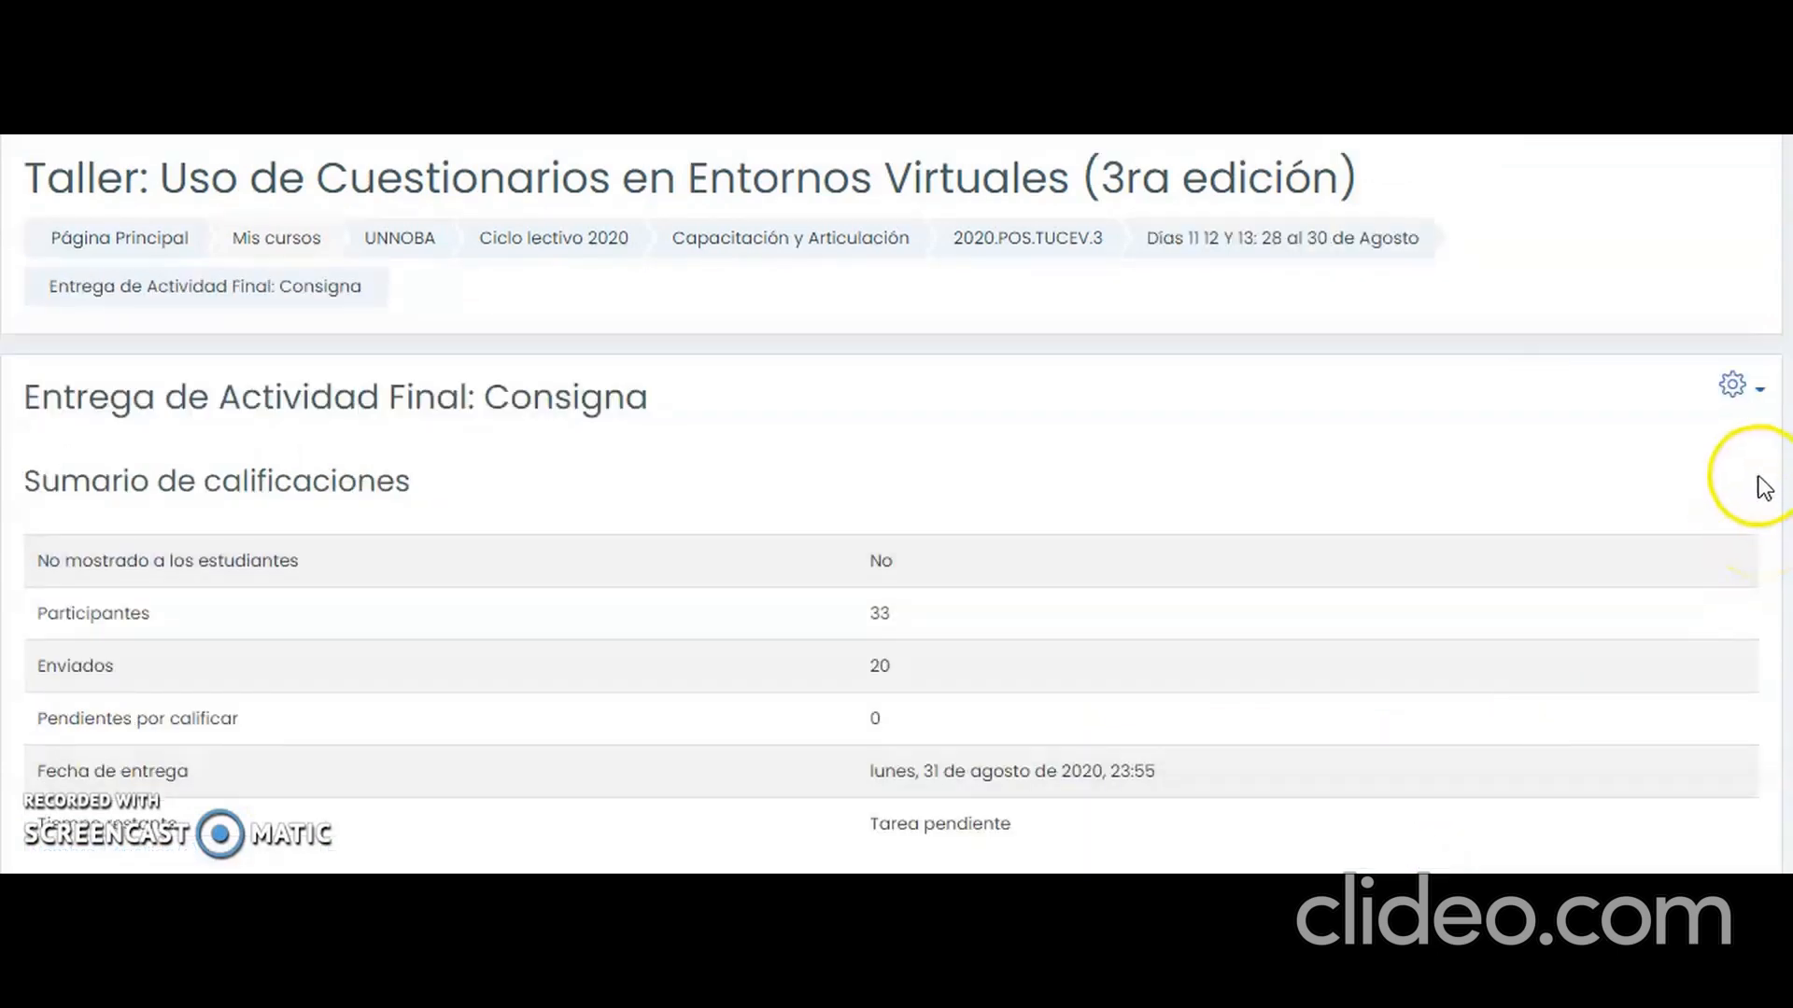
pyautogui.click(1736, 388)
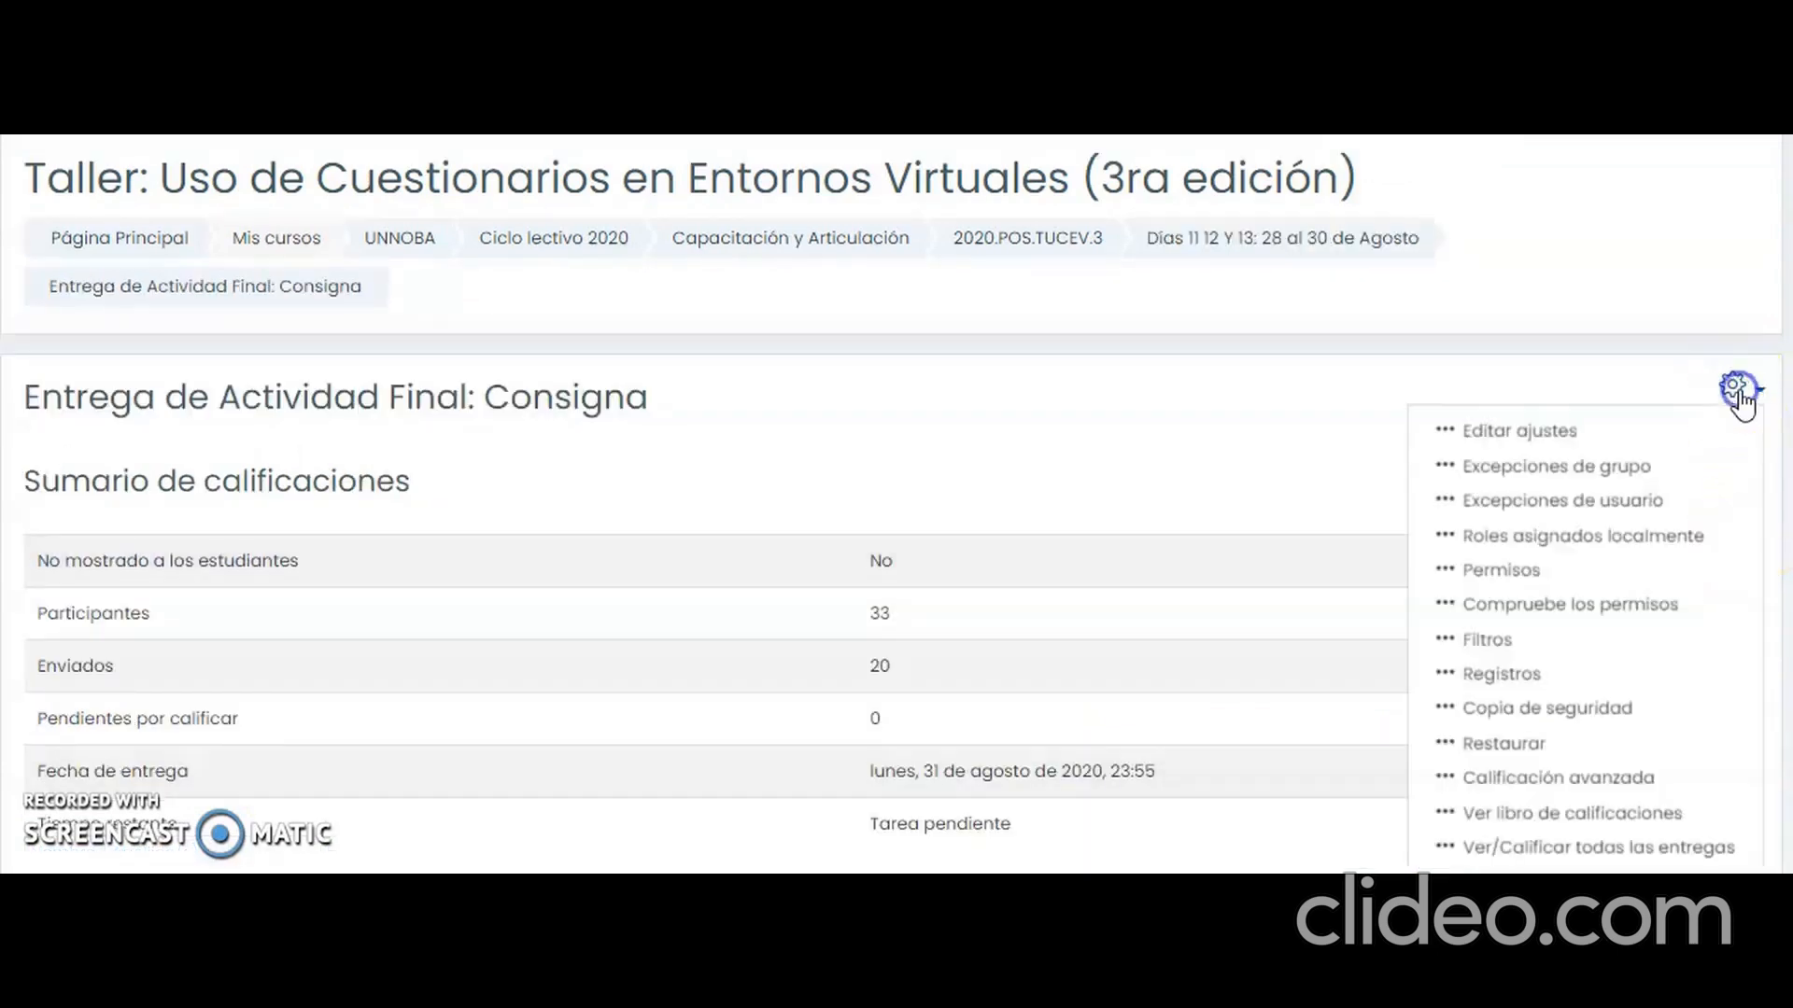
pyautogui.click(1507, 431)
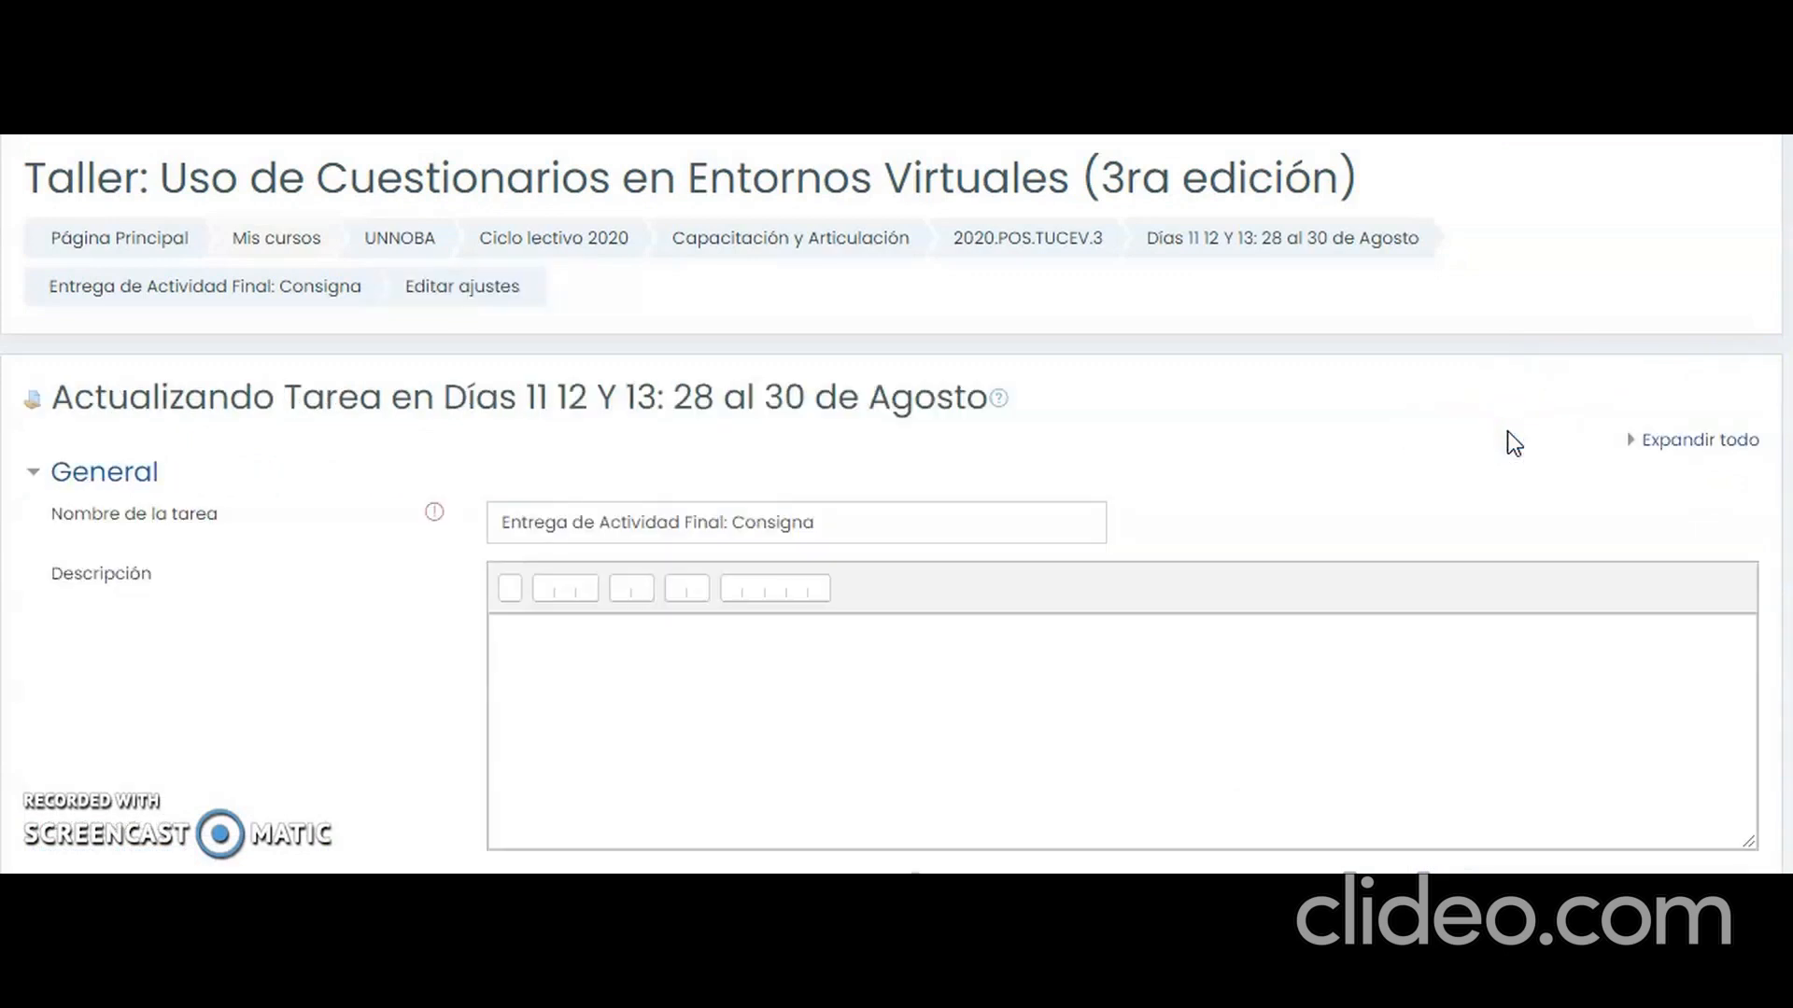
pyautogui.click(1663, 437)
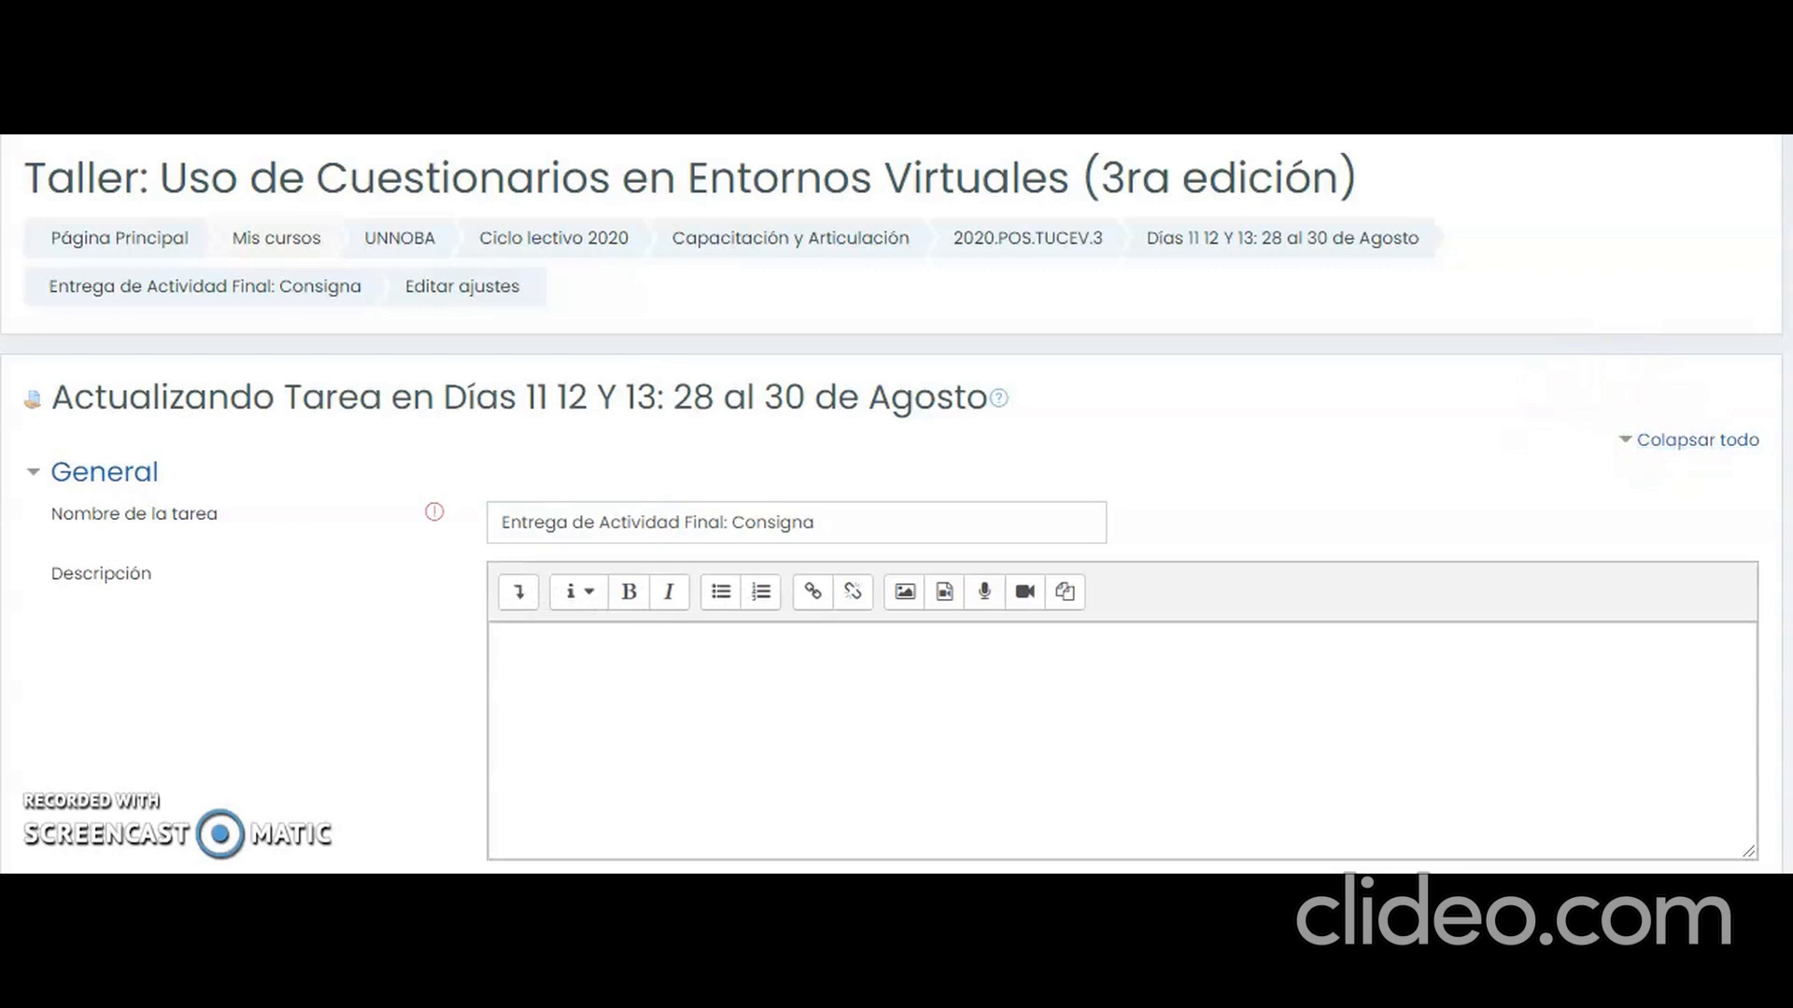
# Examine the assignment's settings down to the Calificación section, including the grading type, scale, grading method and passing grade.
pyautogui.scroll(-10, 896, 504)
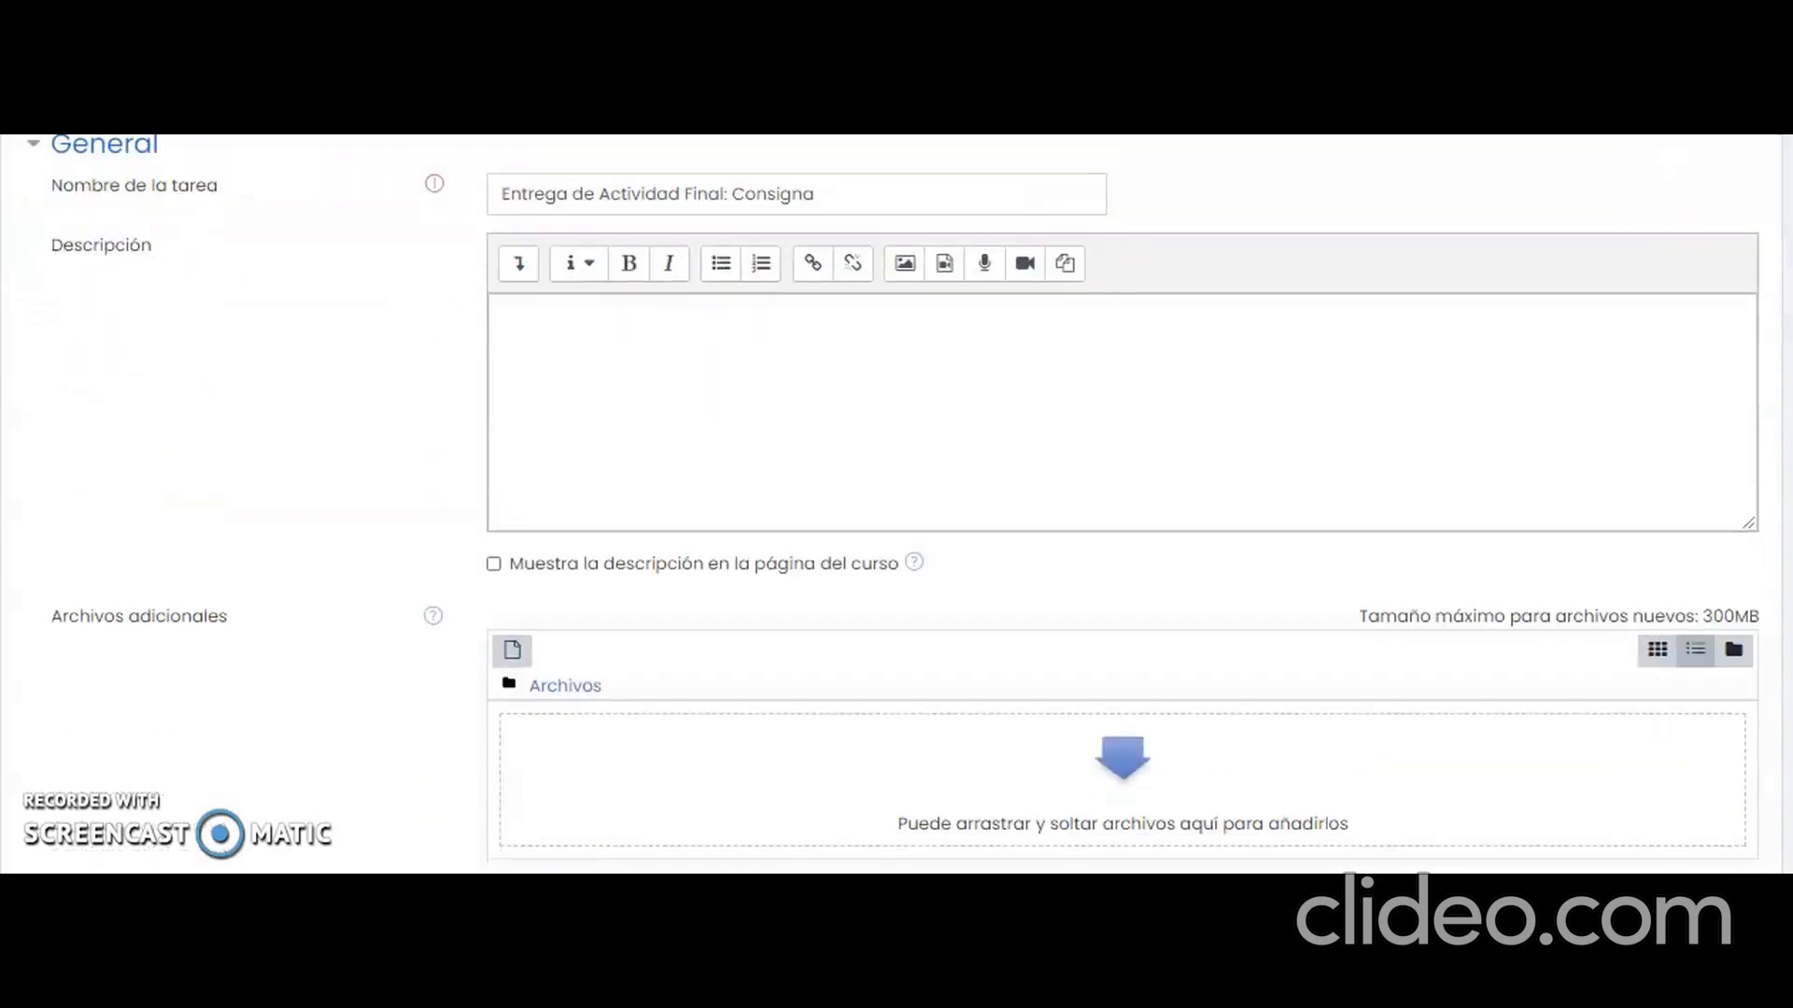
pyautogui.scroll(-10, 896, 504)
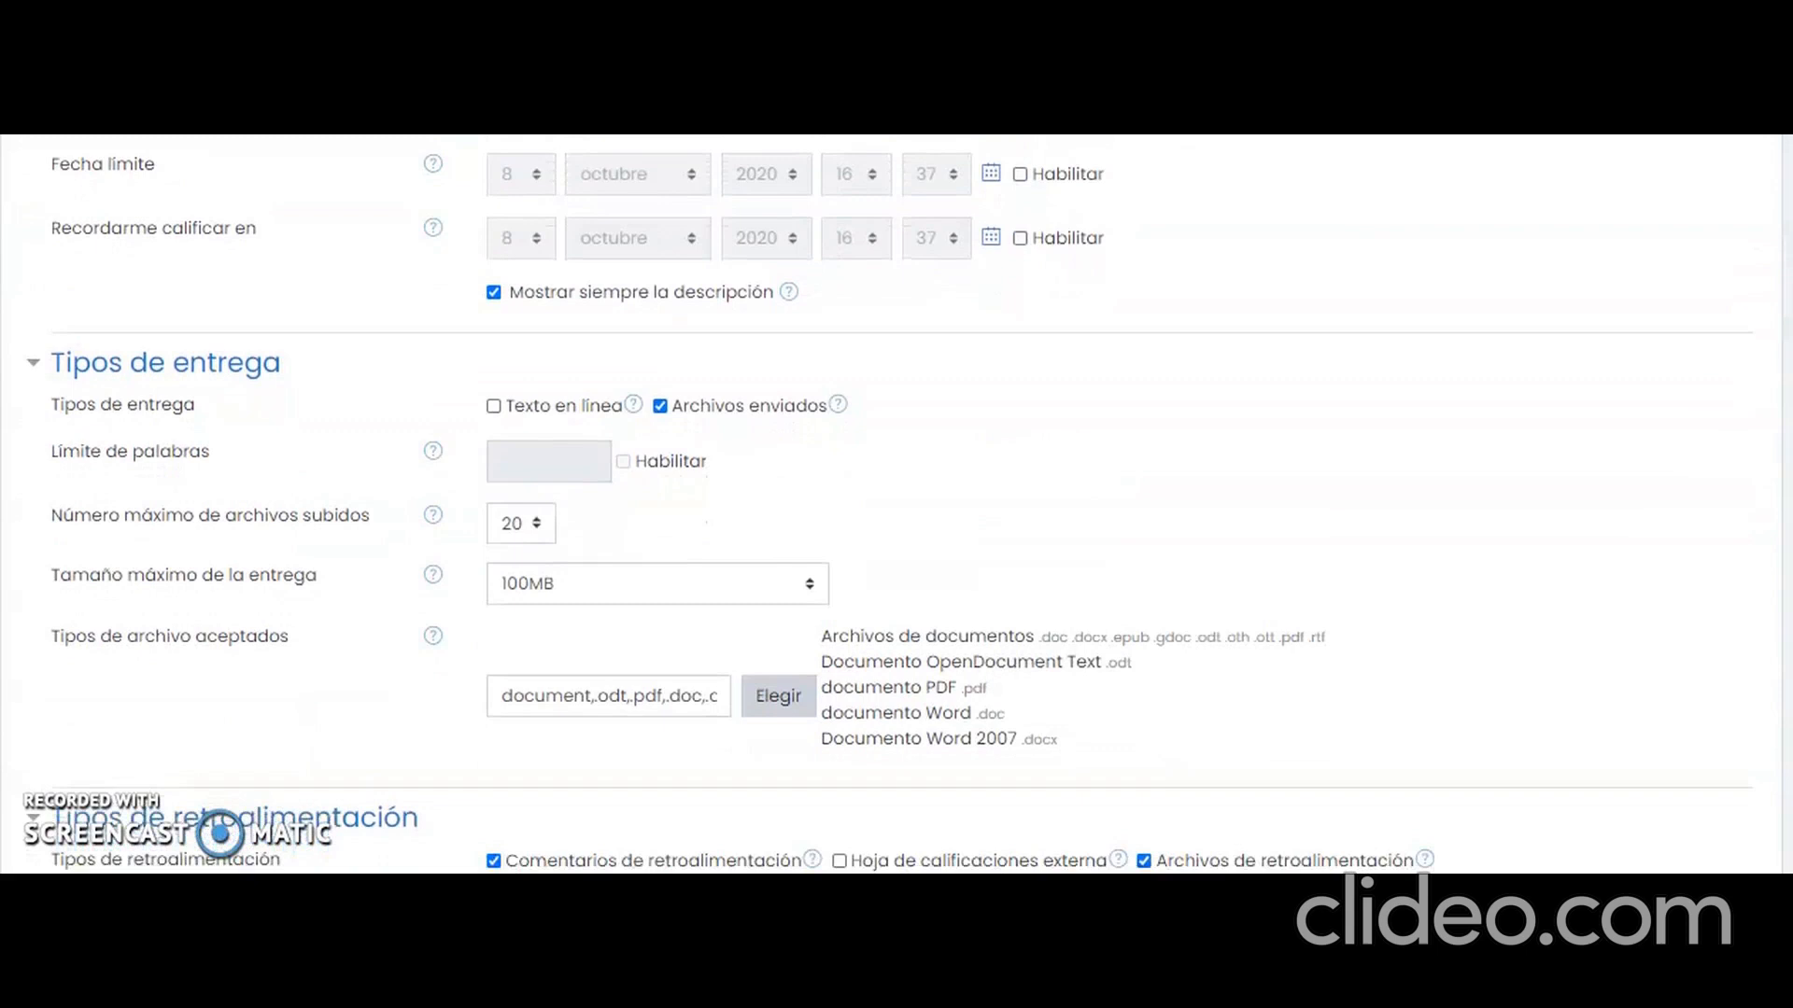
pyautogui.scroll(-8, 897, 504)
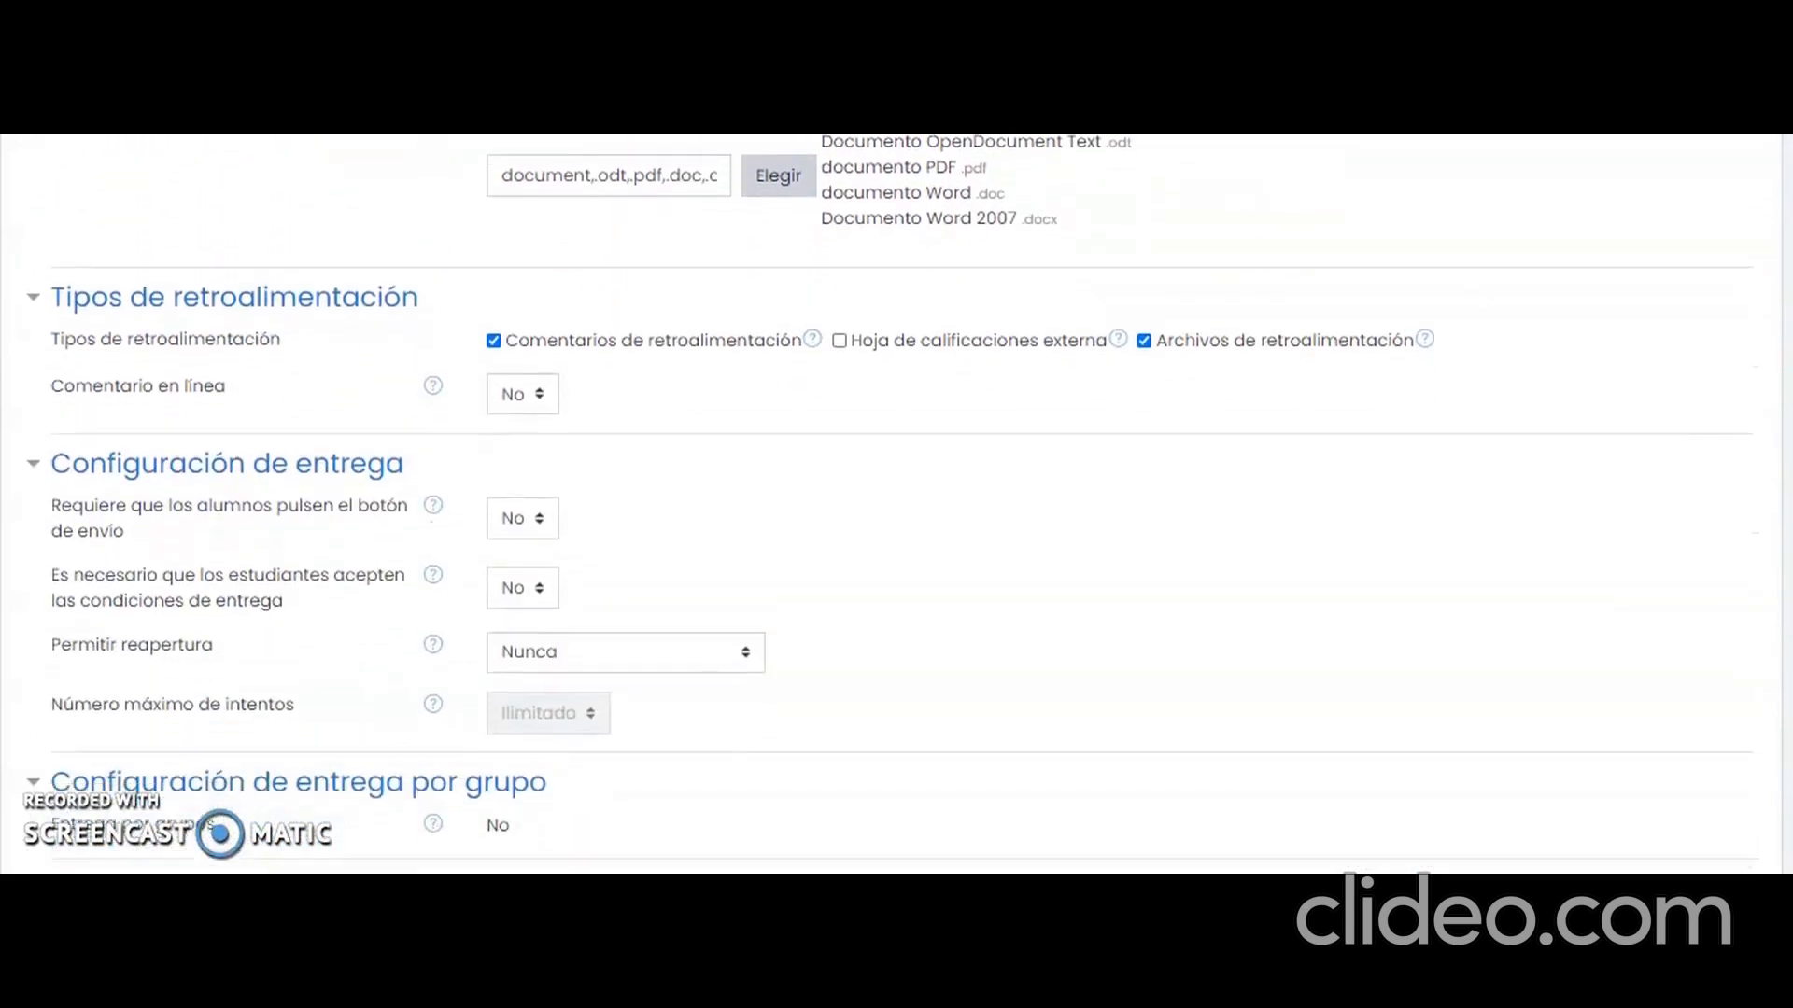
pyautogui.scroll(-8, 896, 504)
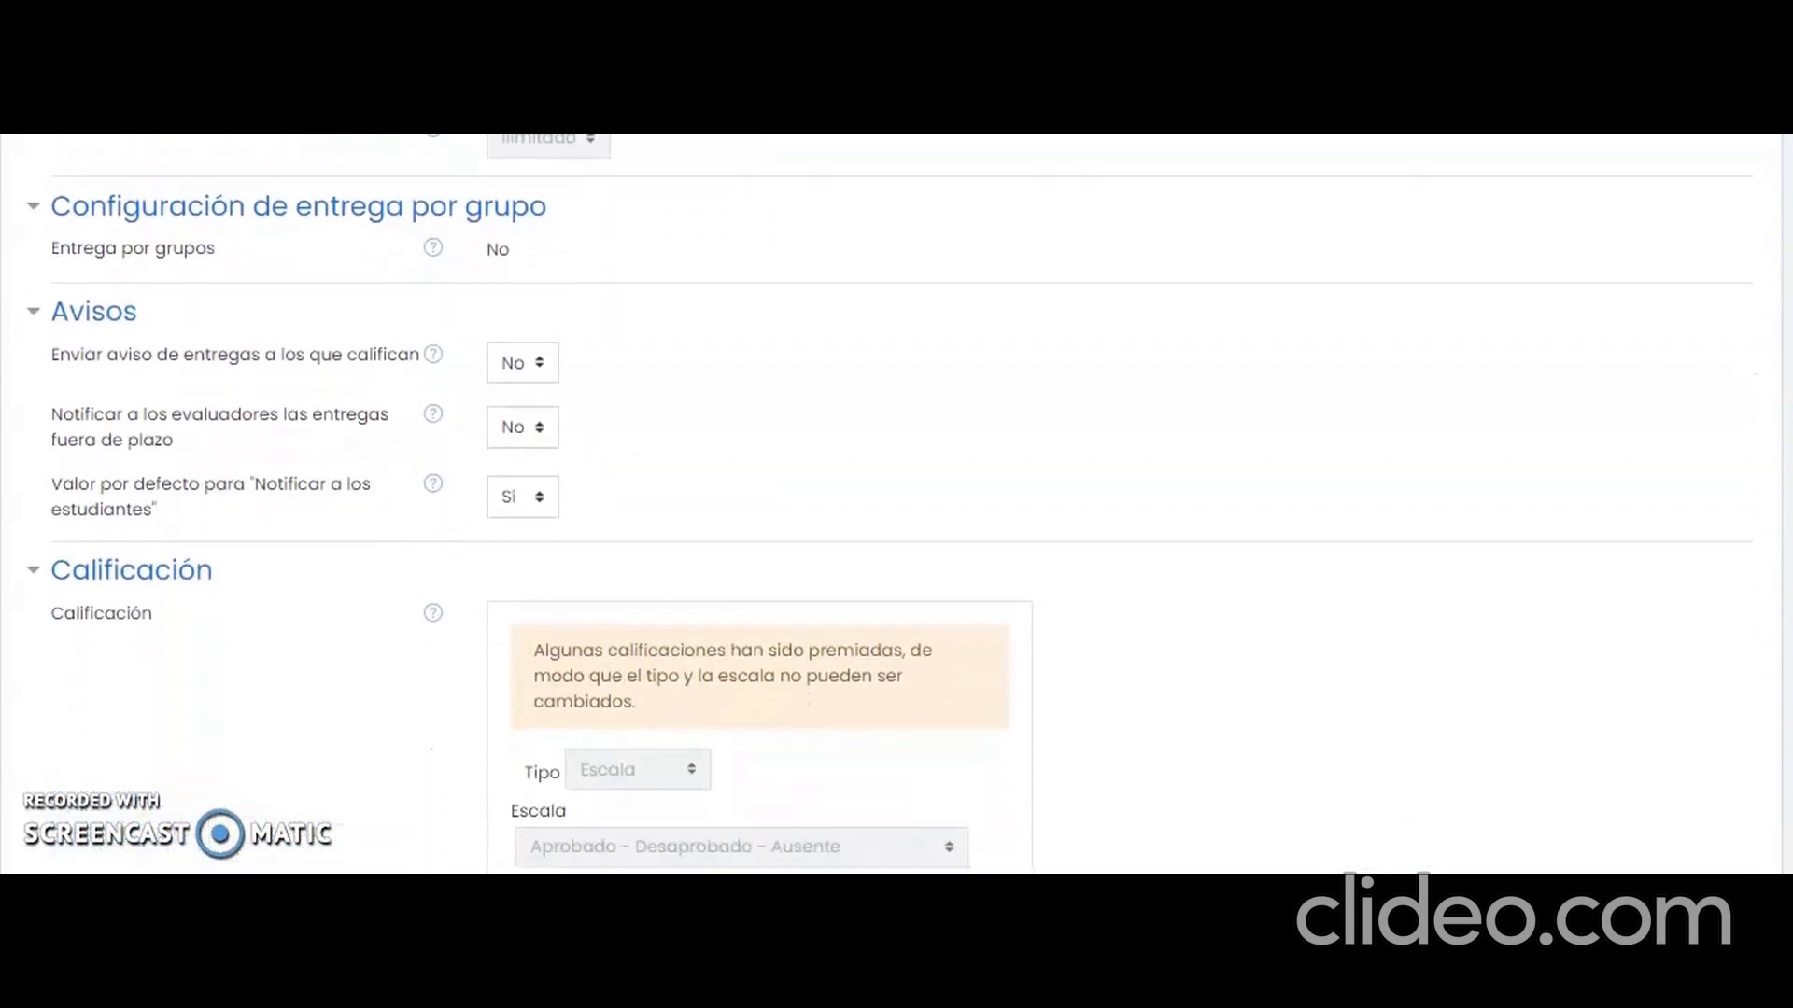
pyautogui.scroll(-2, 896, 505)
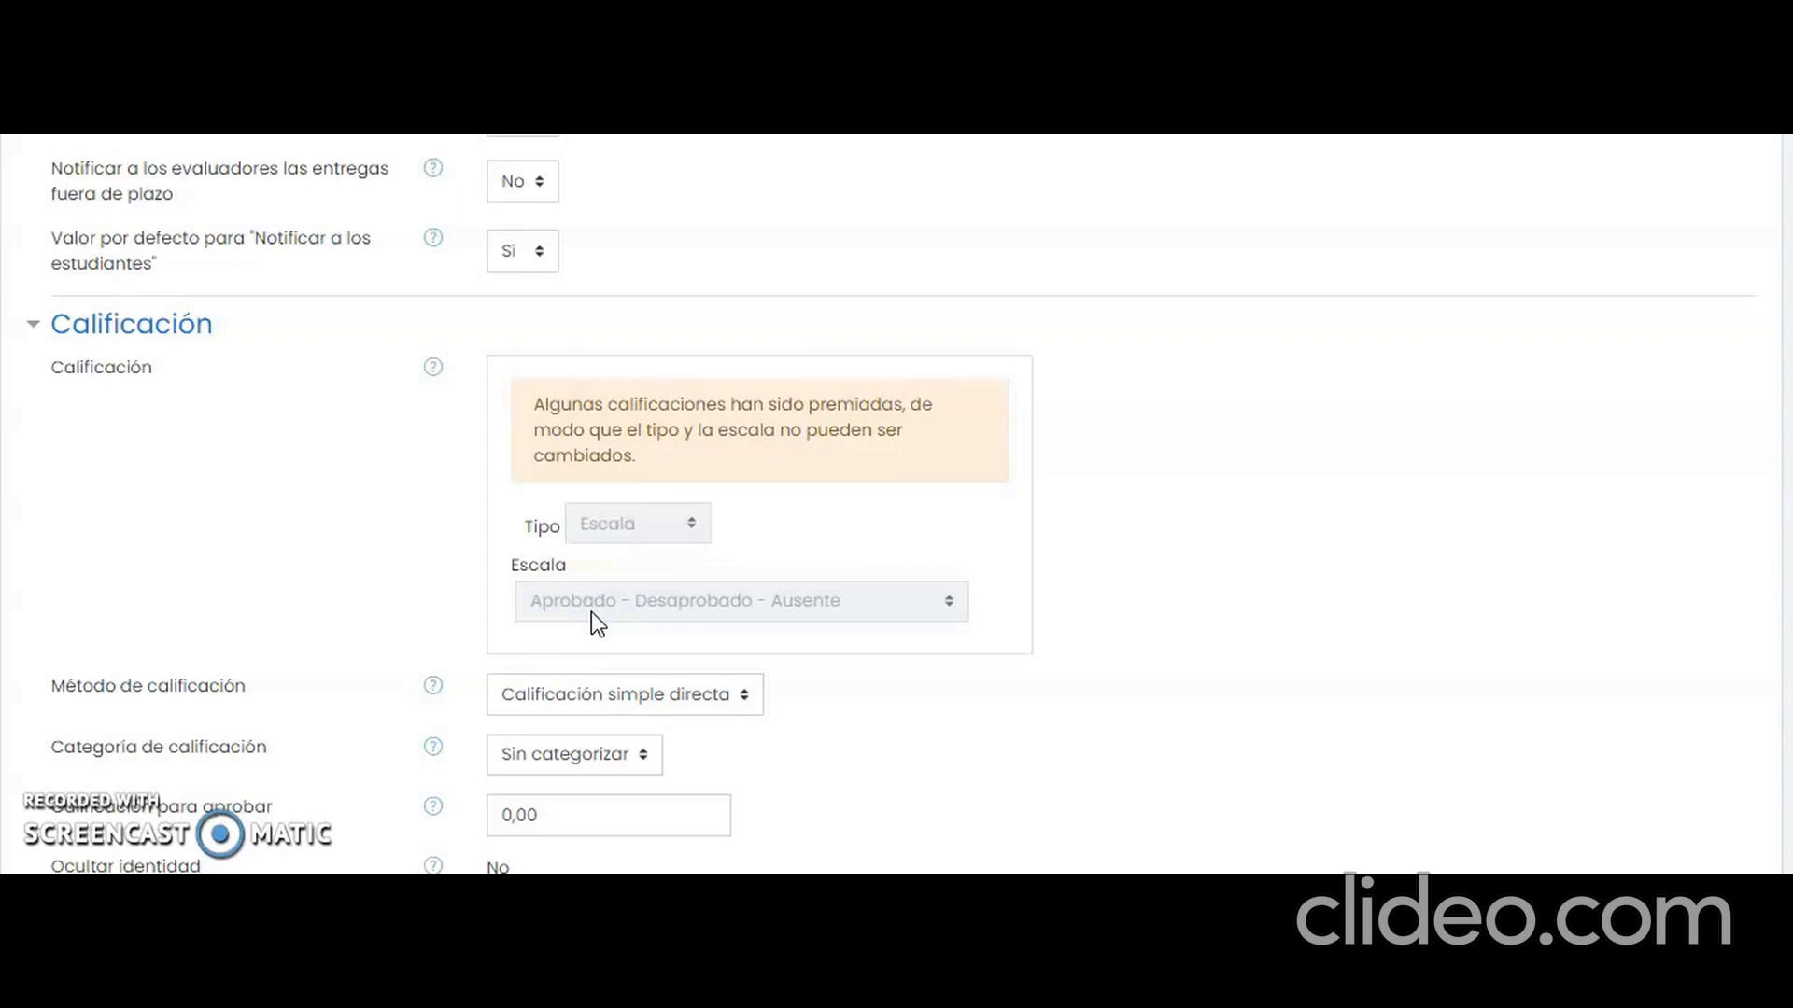
pyautogui.scroll(-3, 1761, 452)
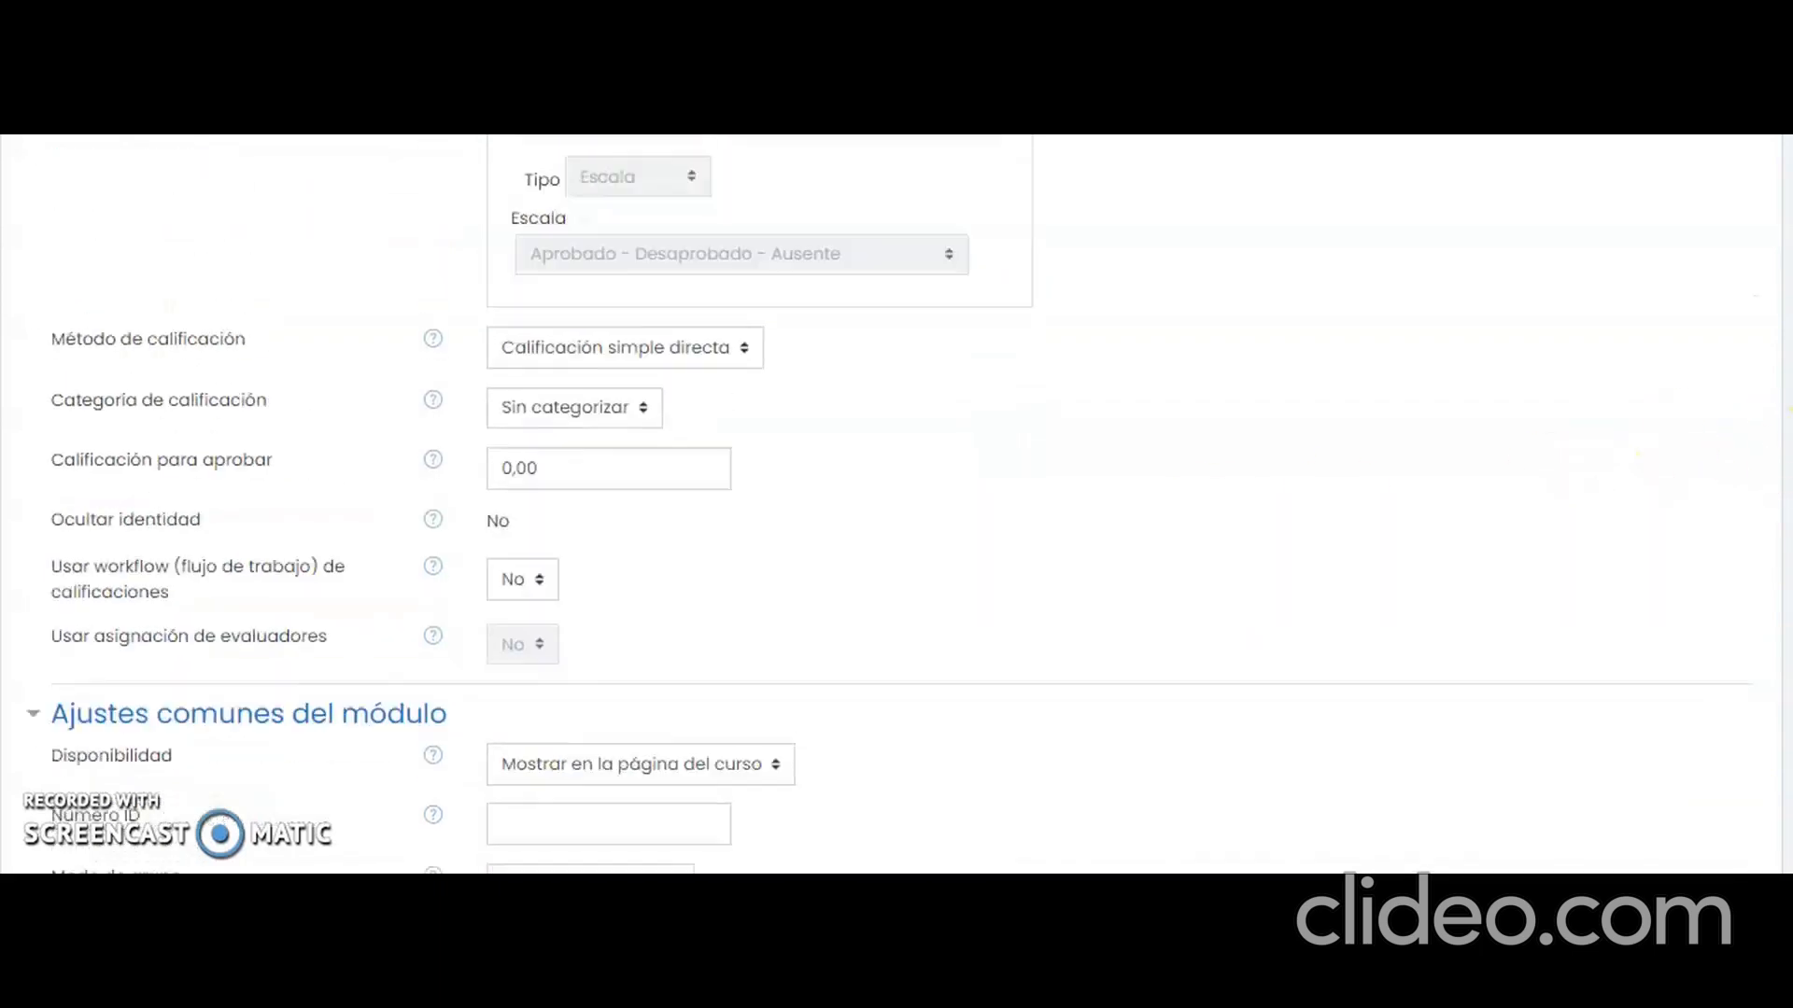
pyautogui.scroll(7, 1761, 452)
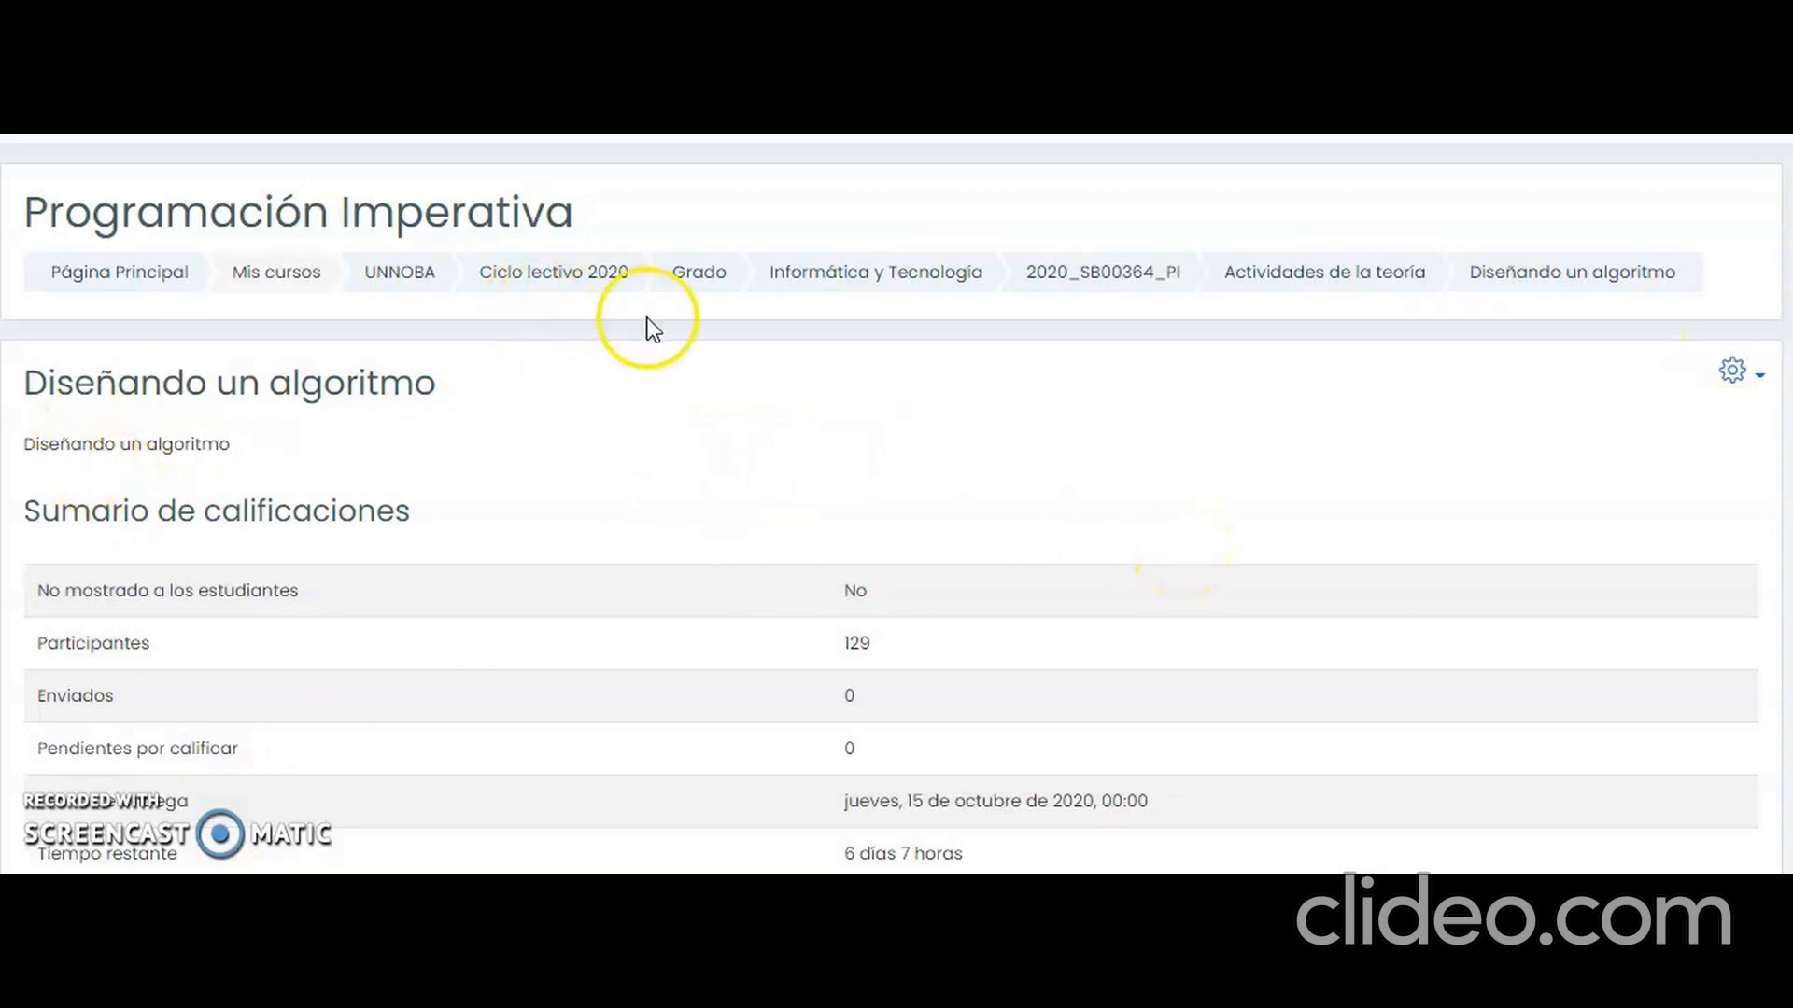
# Open the settings of the Diseñando un algoritmo assignment in Programación Imperativa and expand all their sections.
pyautogui.click(1738, 371)
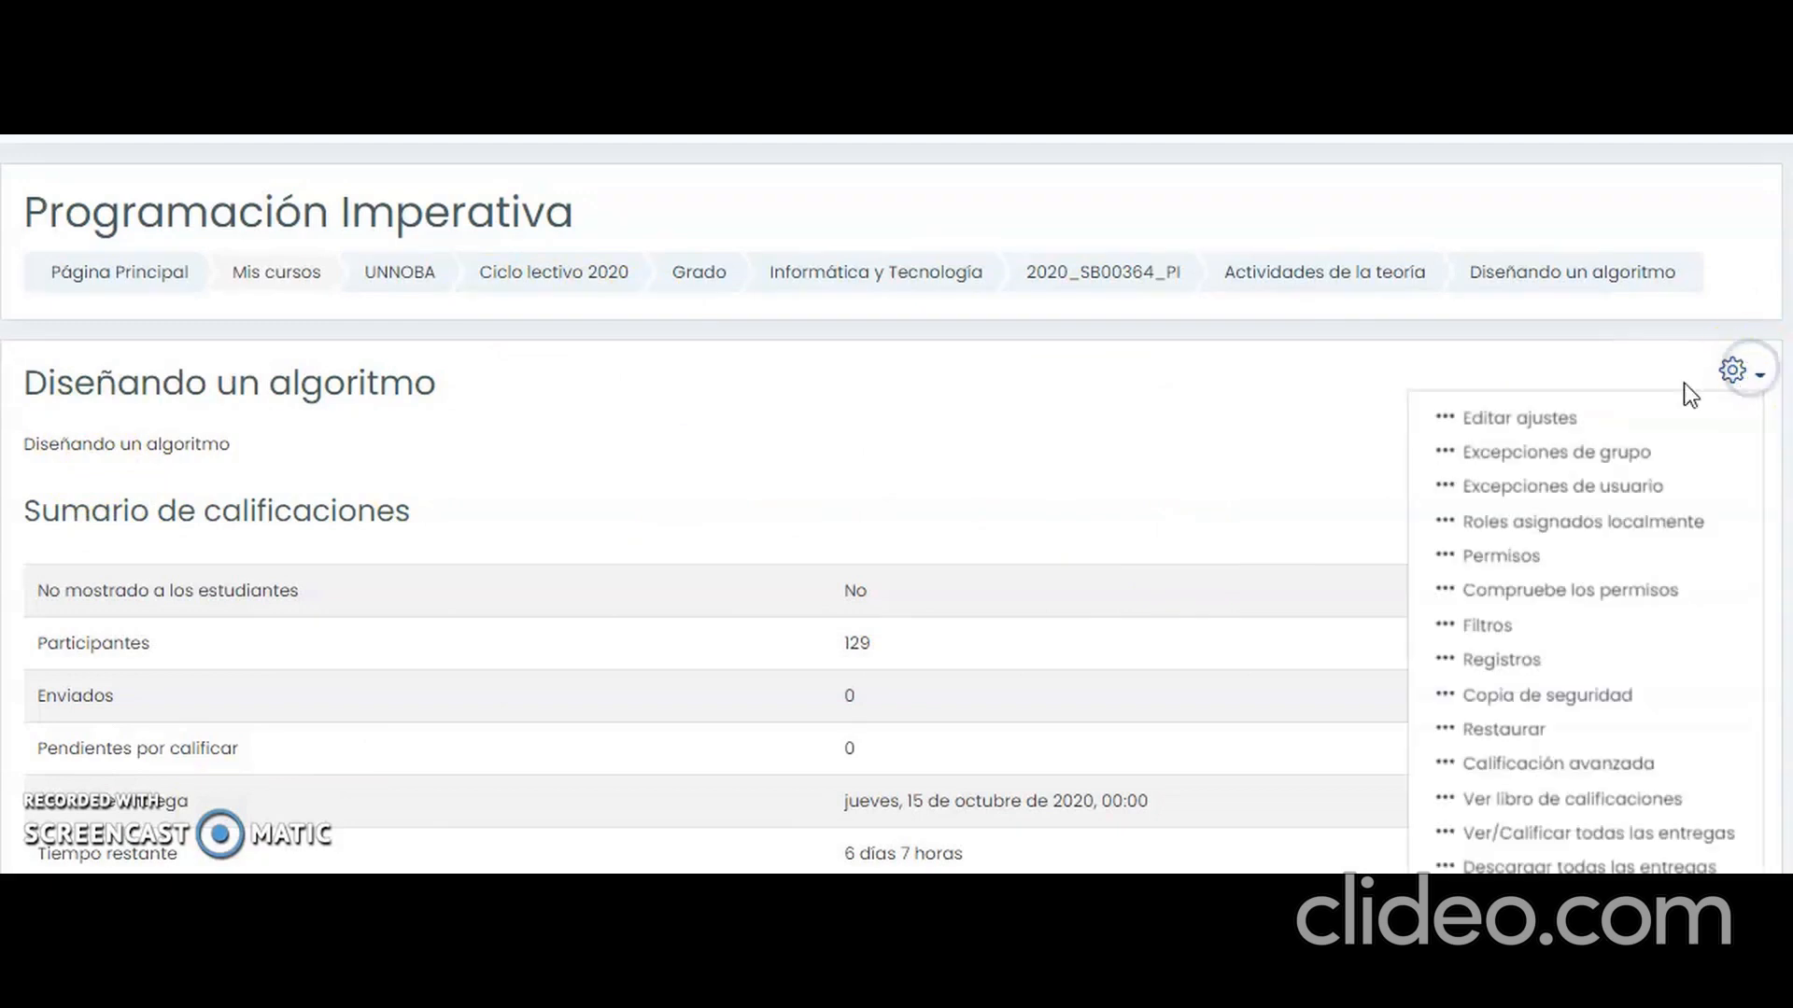
pyautogui.click(1539, 425)
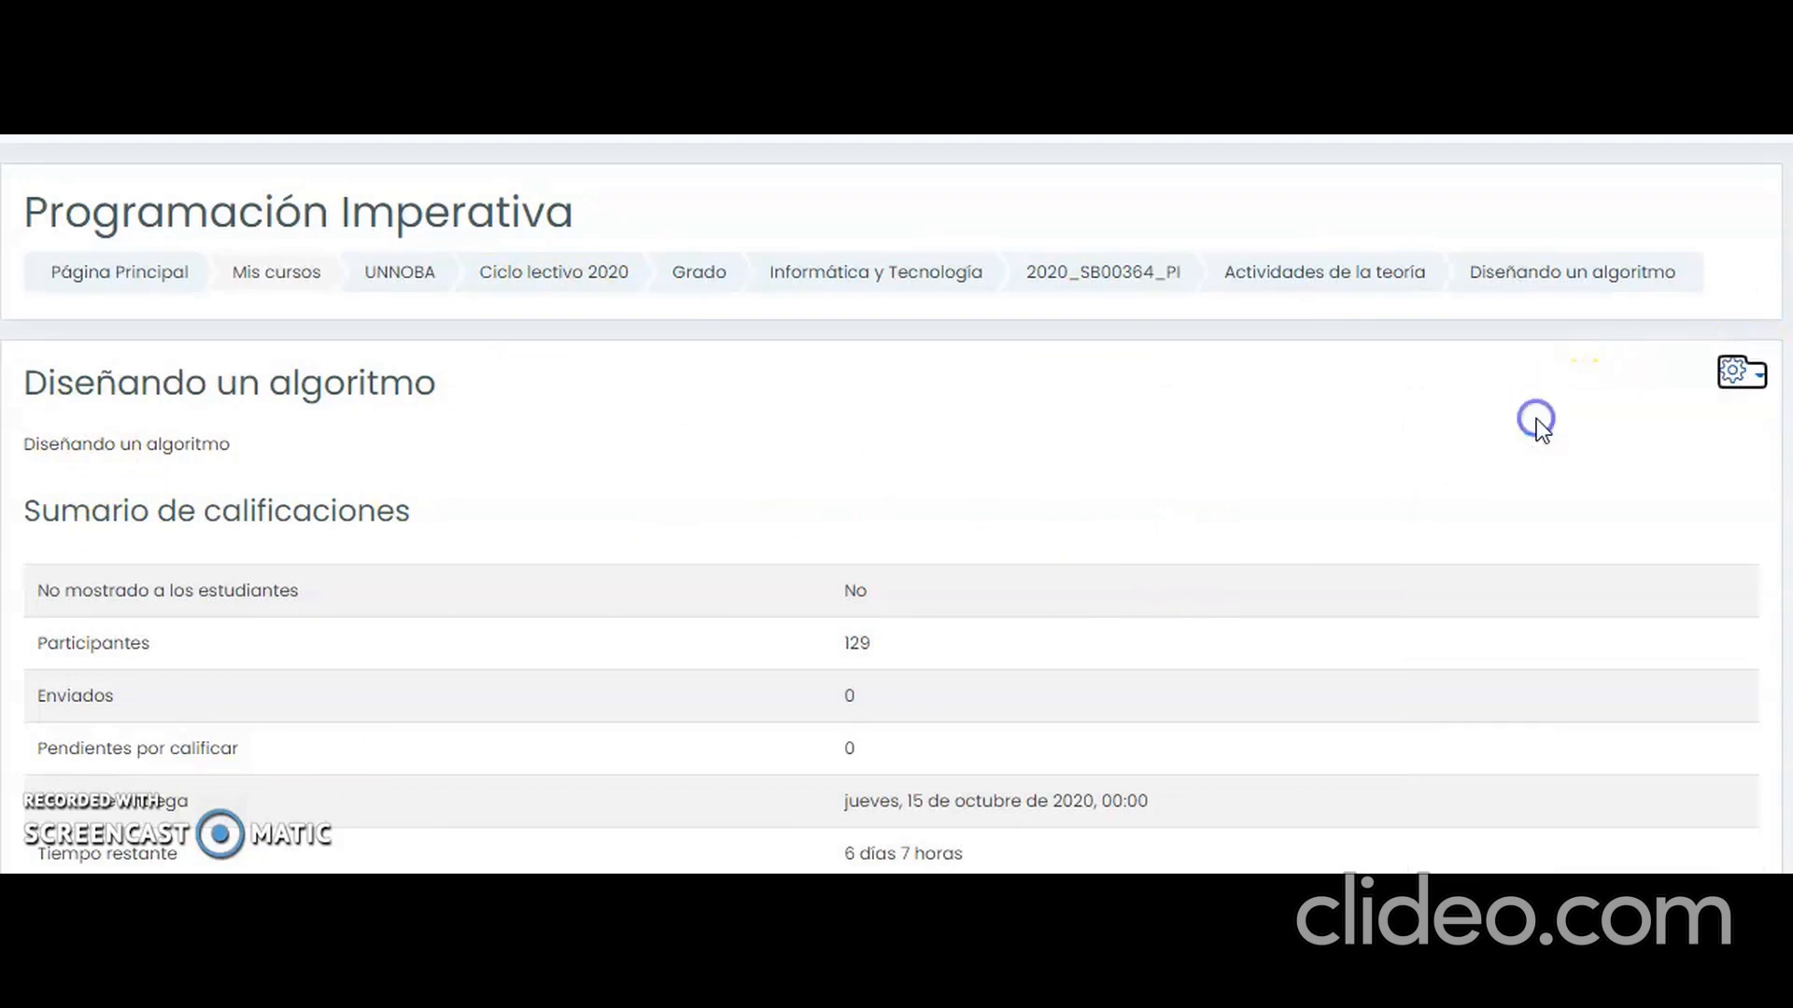
pyautogui.click(1671, 474)
# Set the grading method of the Diseñando un algoritmo assignment to Rúbrica, after reviewing its availability, submission and feedback settings.
pyautogui.scroll(-3, 893, 508)
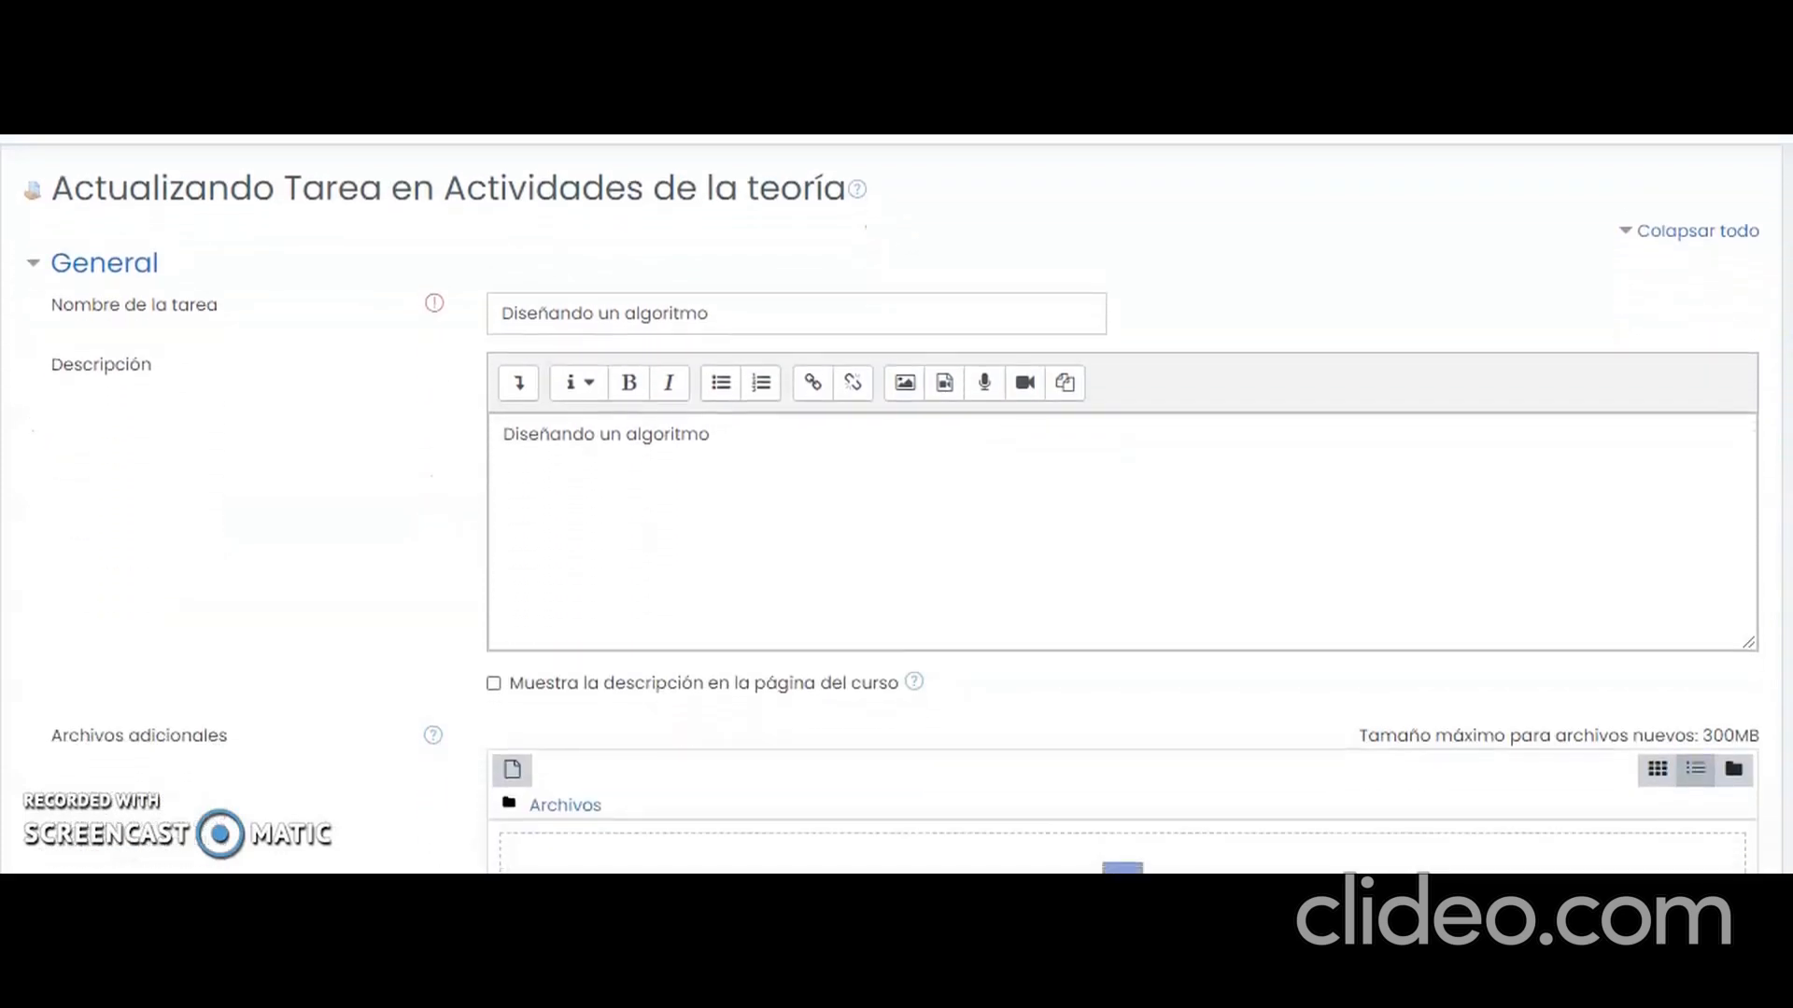
pyautogui.scroll(1, 892, 508)
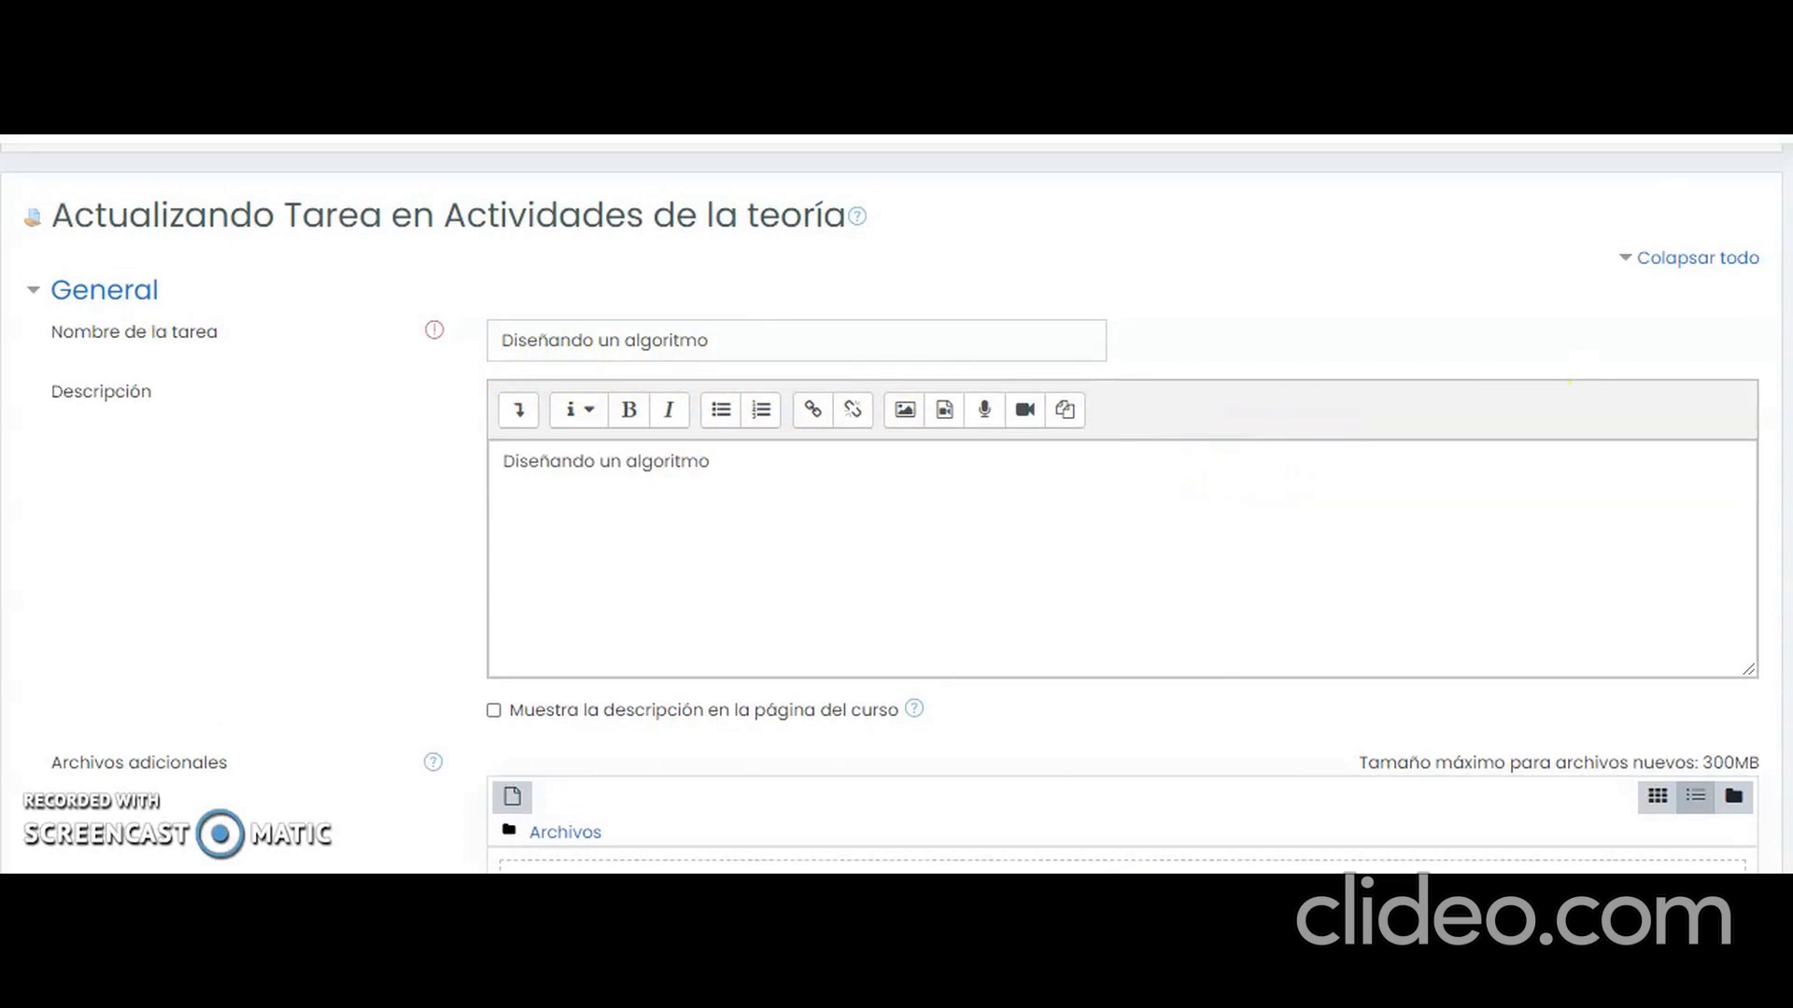
pyautogui.scroll(-3, 893, 512)
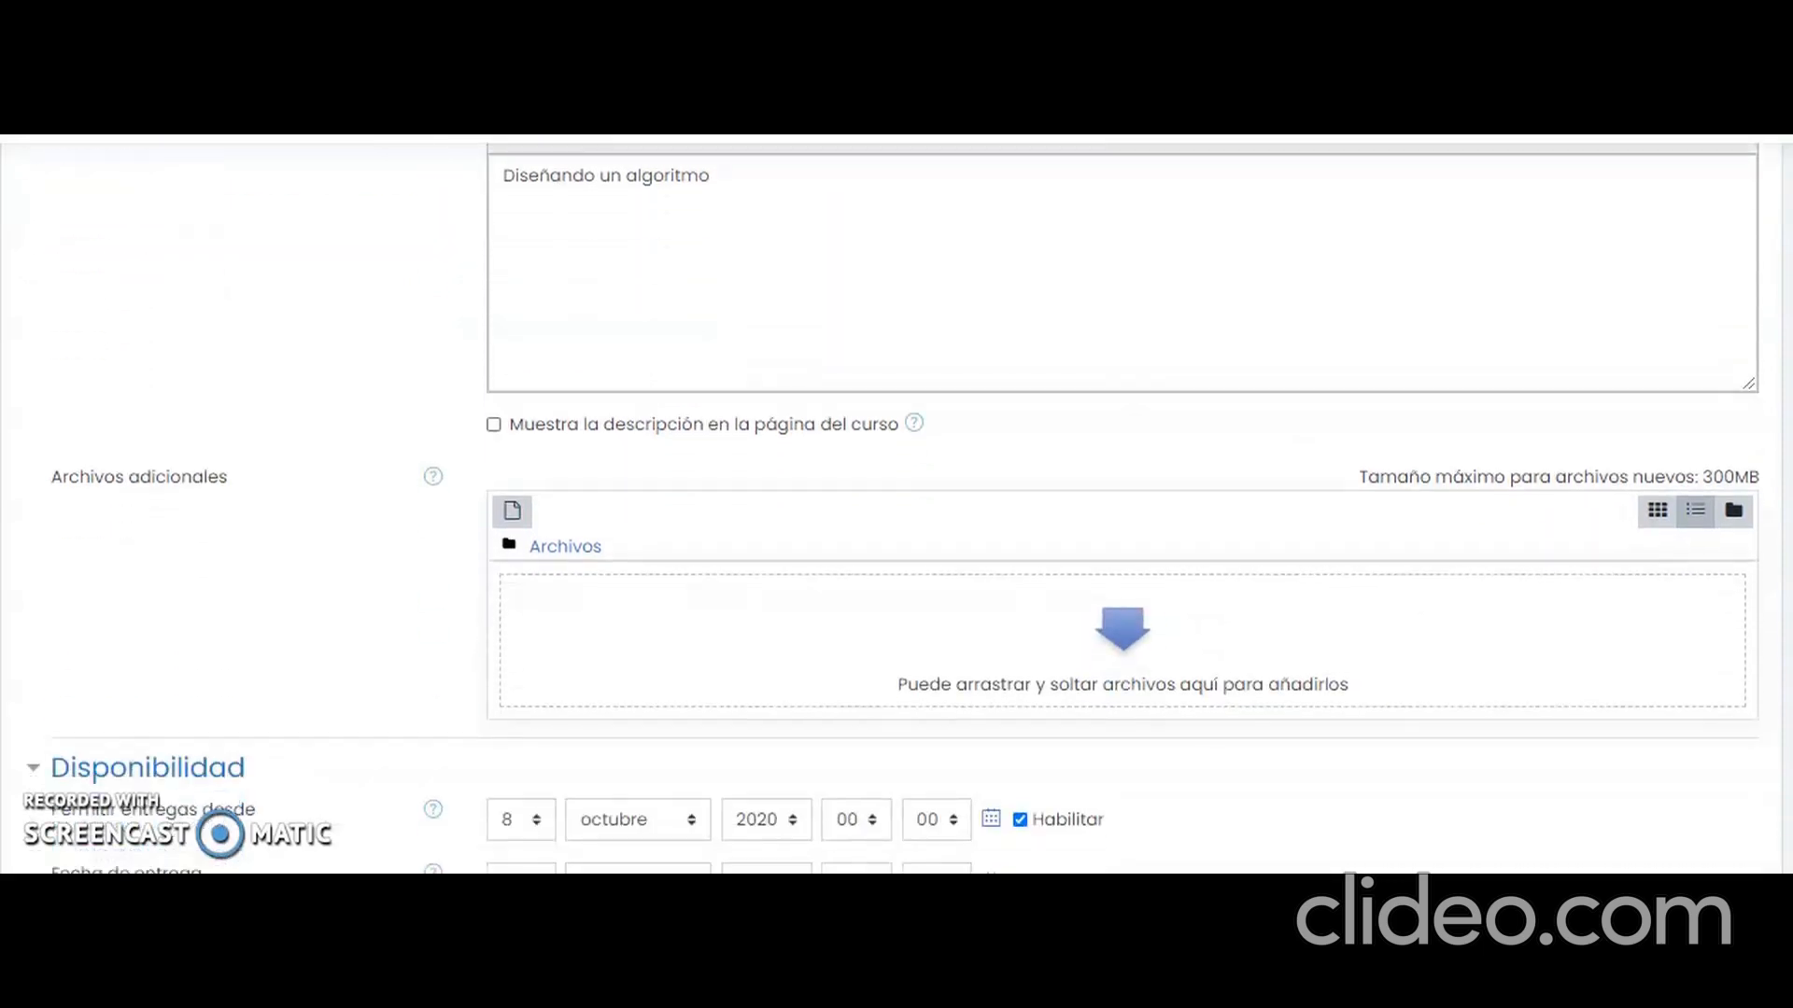
pyautogui.scroll(-3, 1124, 508)
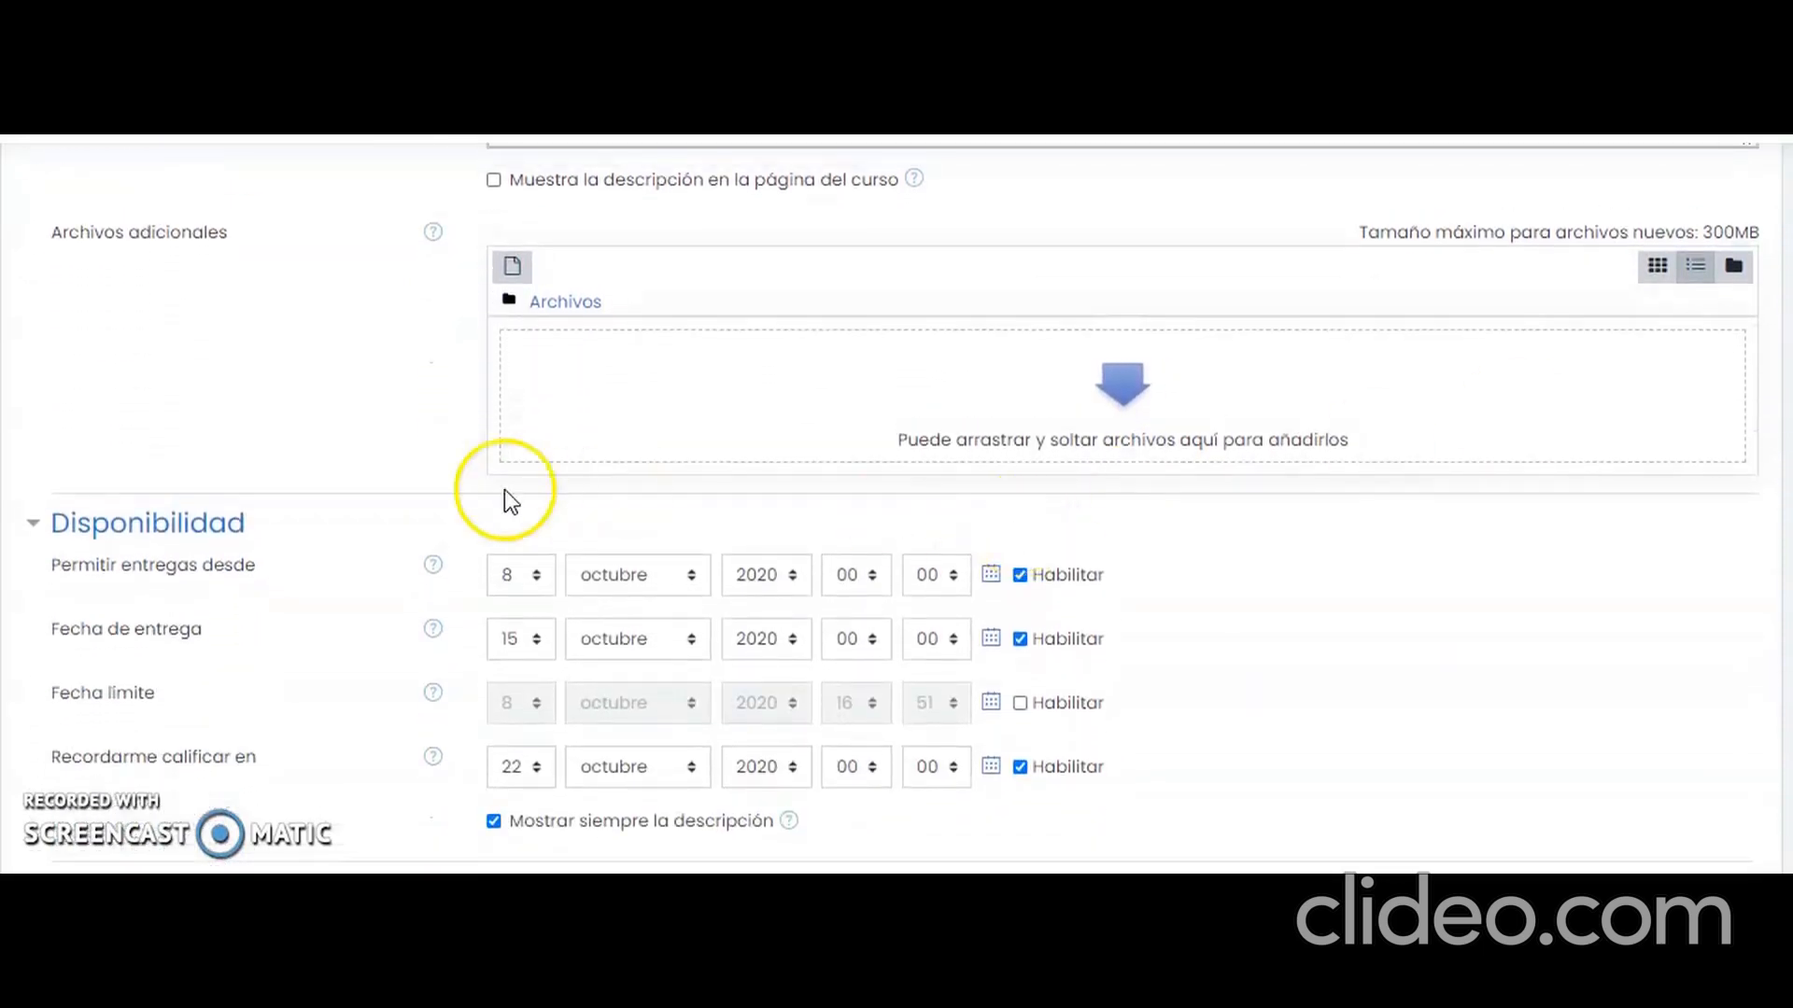
pyautogui.scroll(-6, 897, 504)
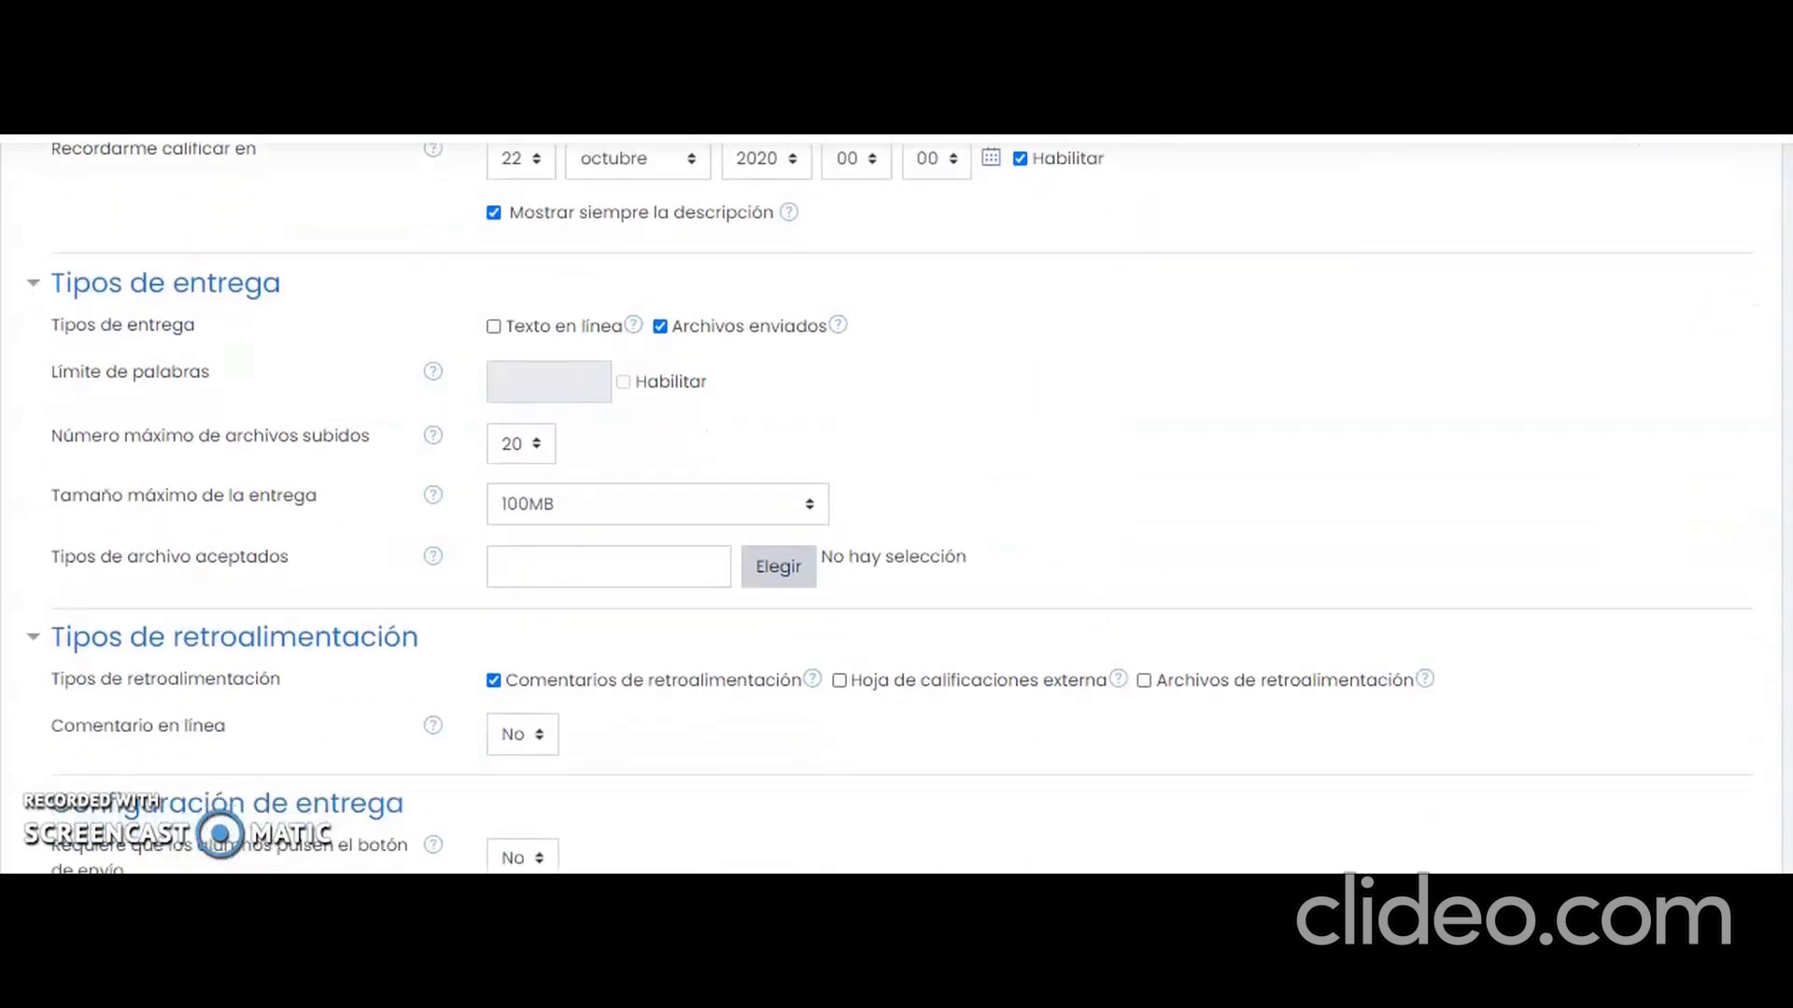
pyautogui.scroll(-12, 896, 508)
pyautogui.scroll(-4, 896, 507)
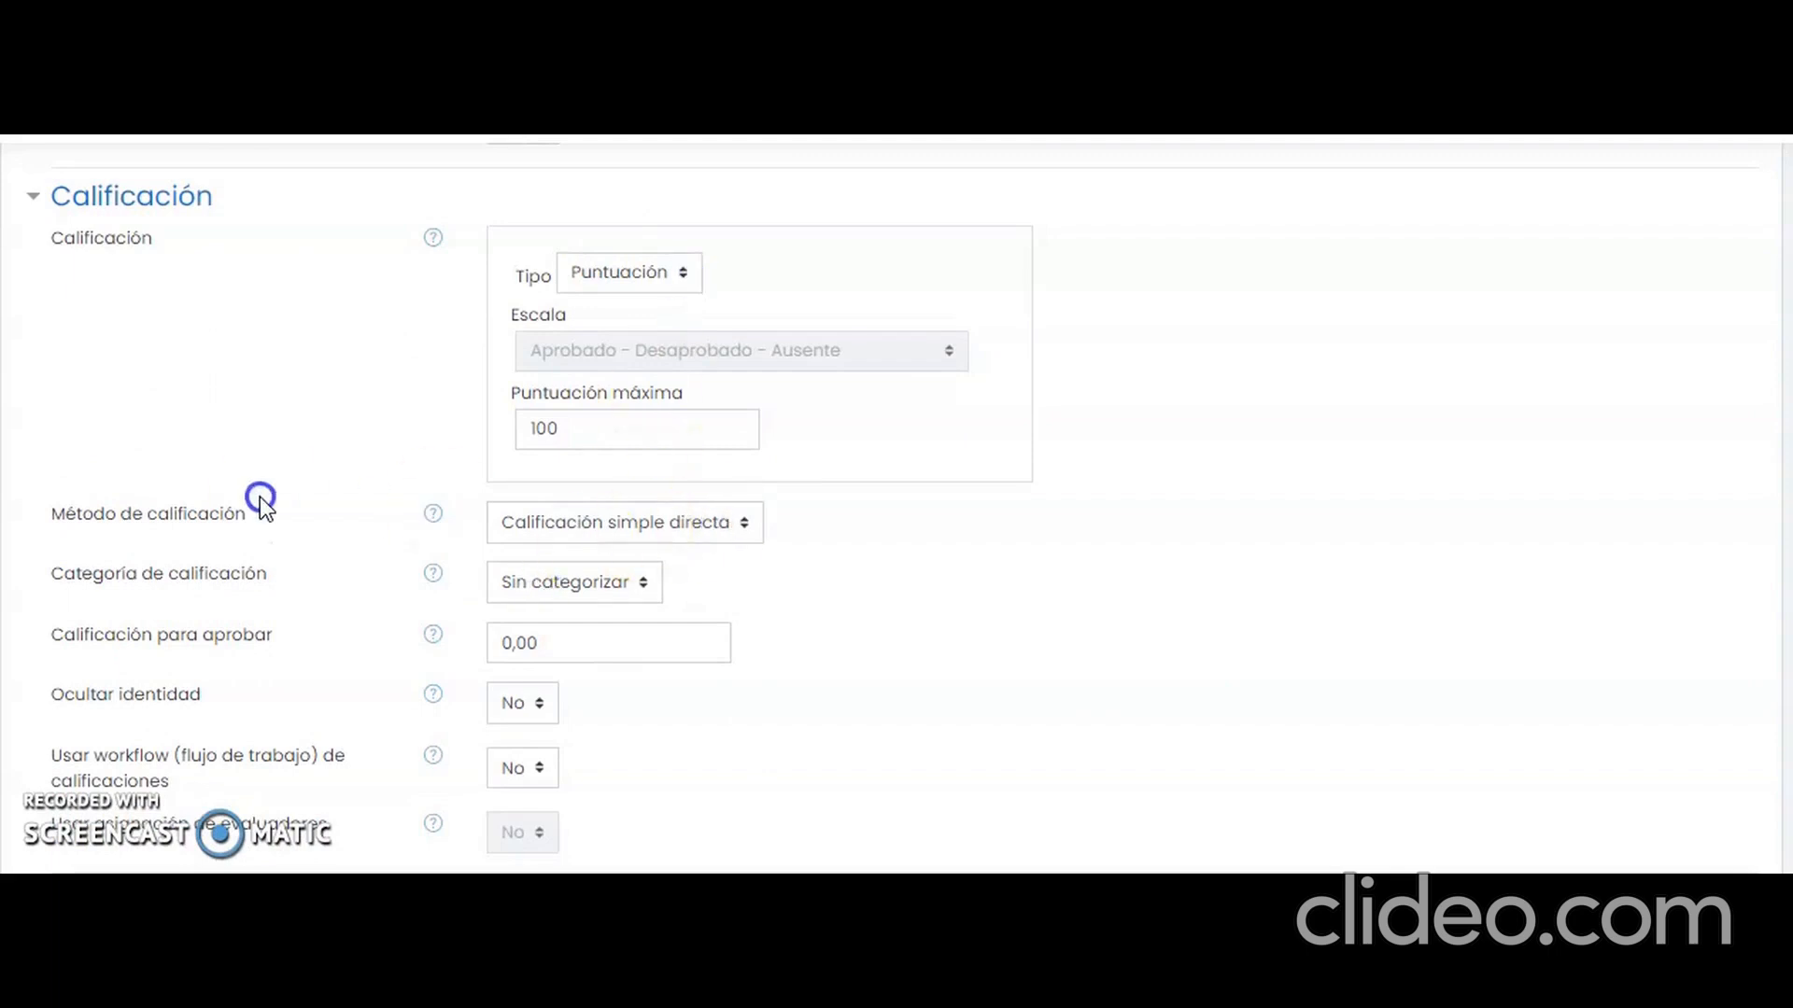
pyautogui.click(581, 523)
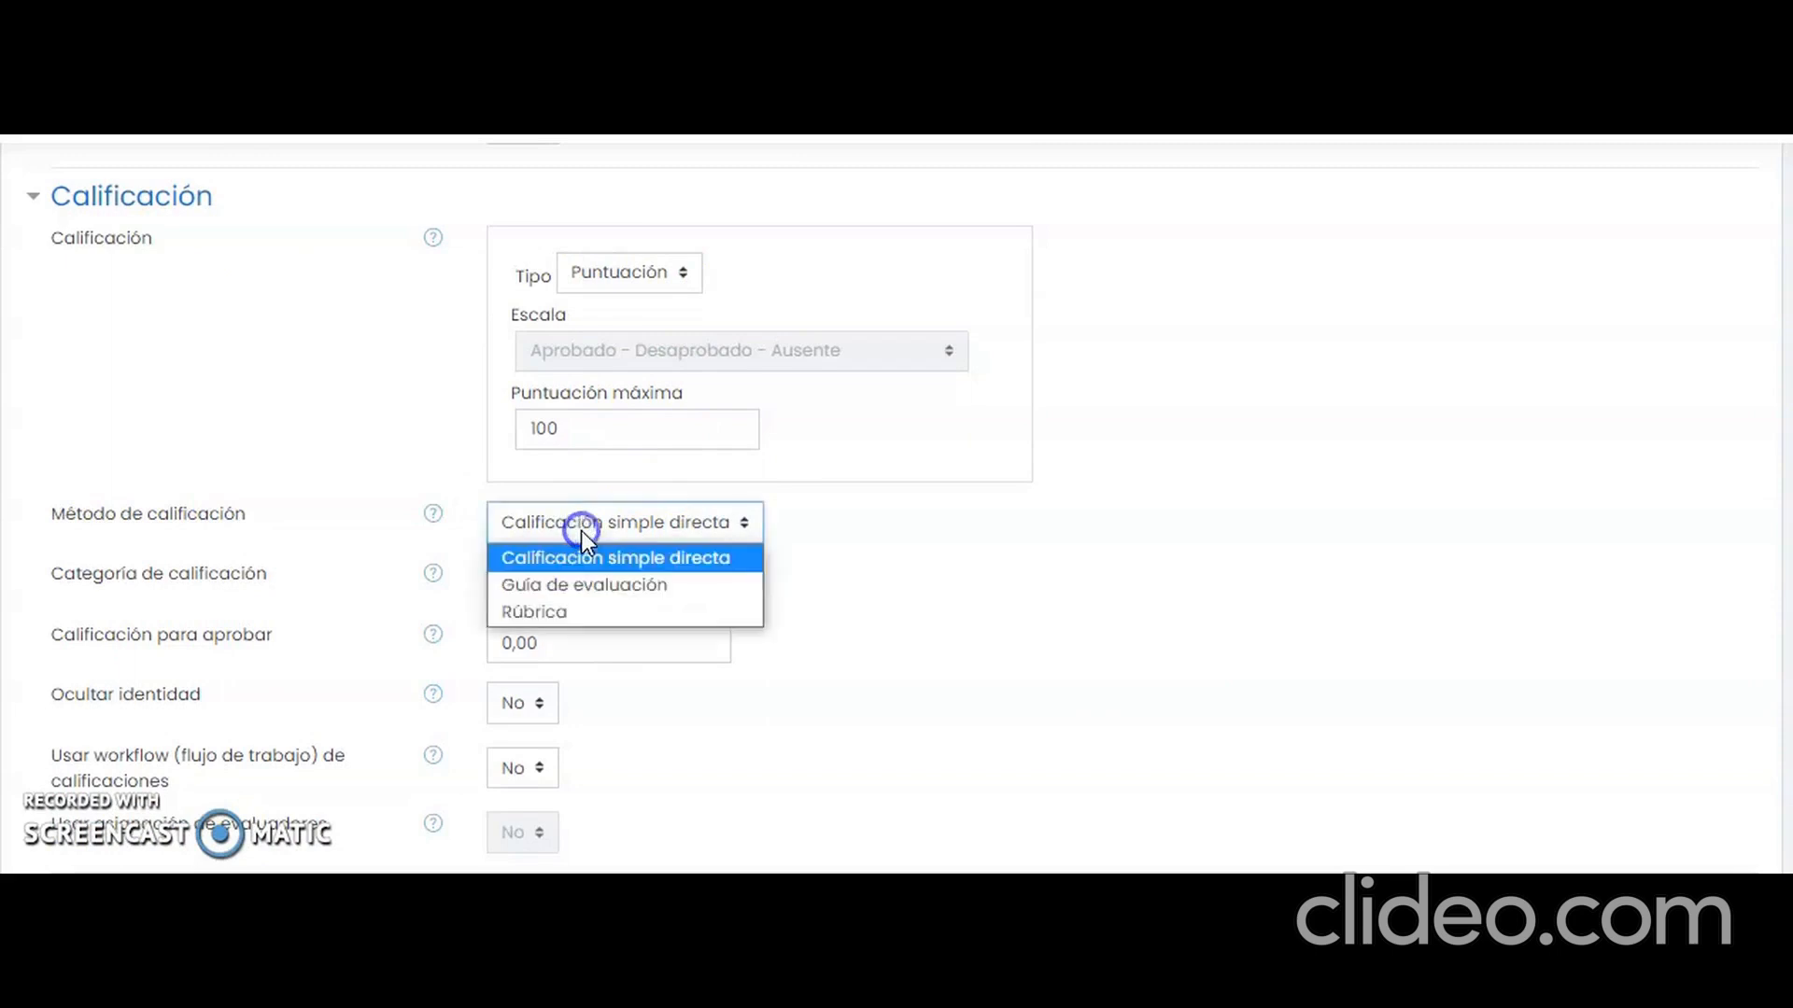
pyautogui.click(557, 614)
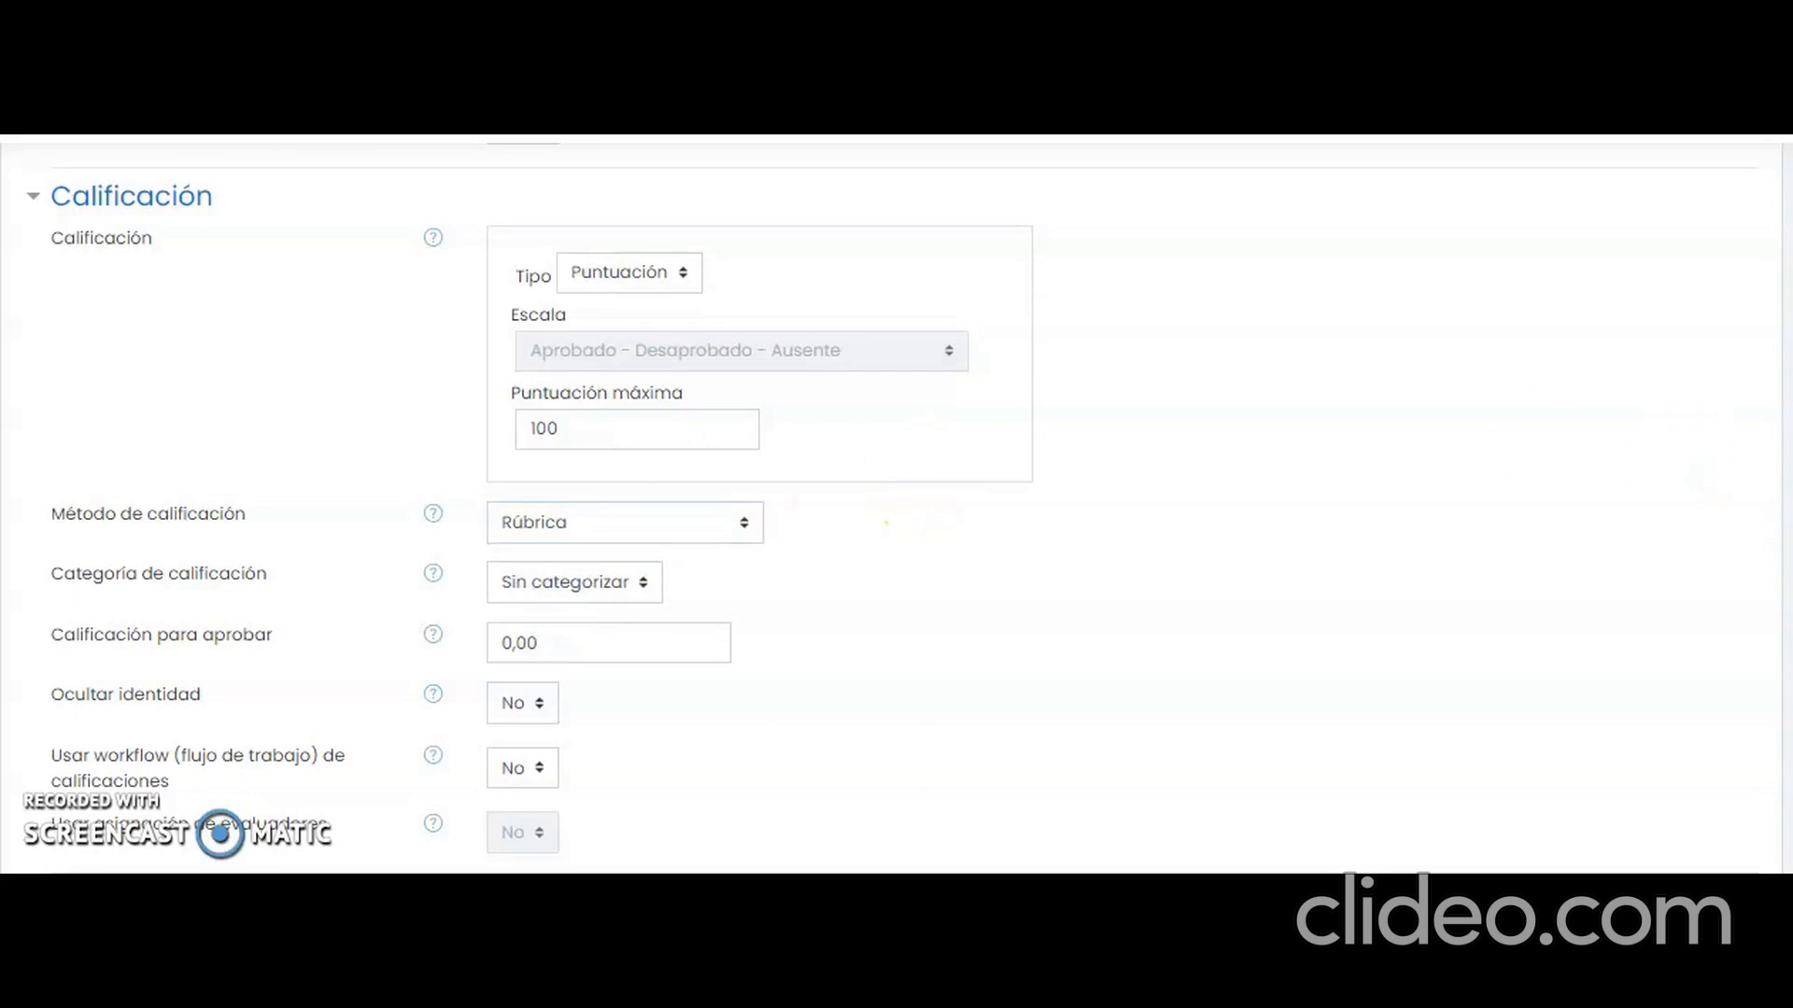
# Save the changed assignment settings and return to the course.
pyautogui.scroll(-10, 896, 504)
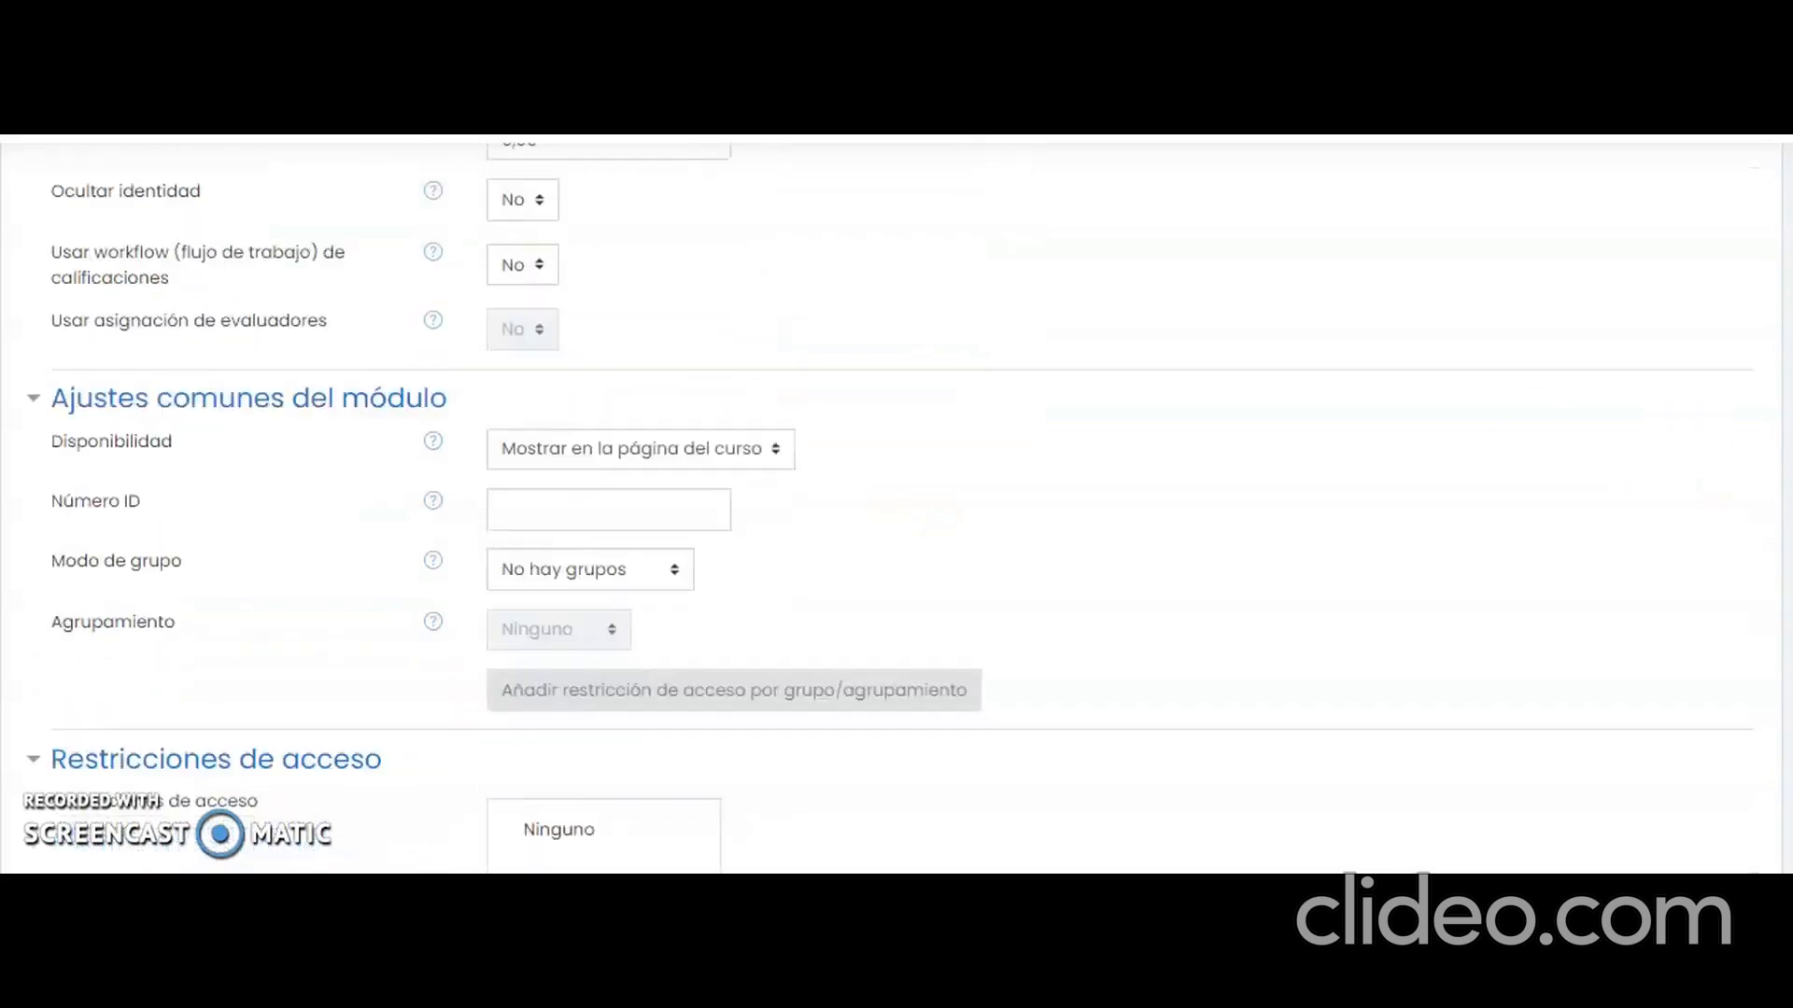
pyautogui.scroll(-6, 896, 504)
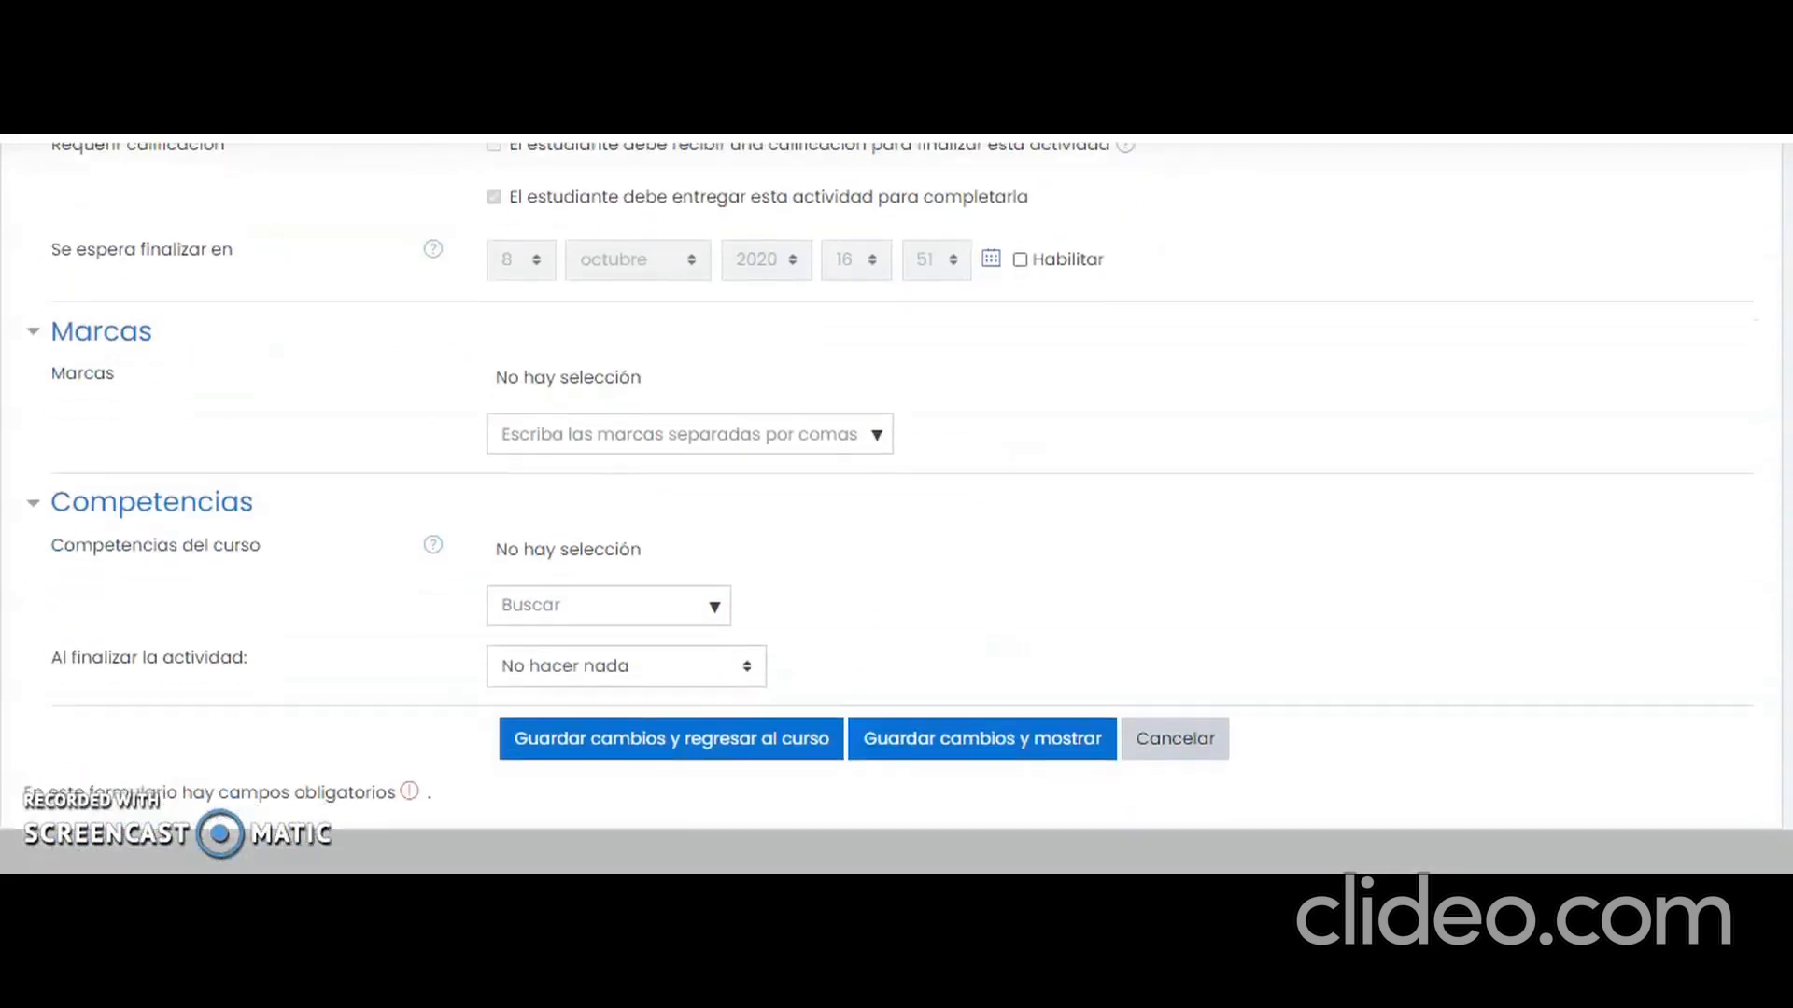
pyautogui.click(698, 665)
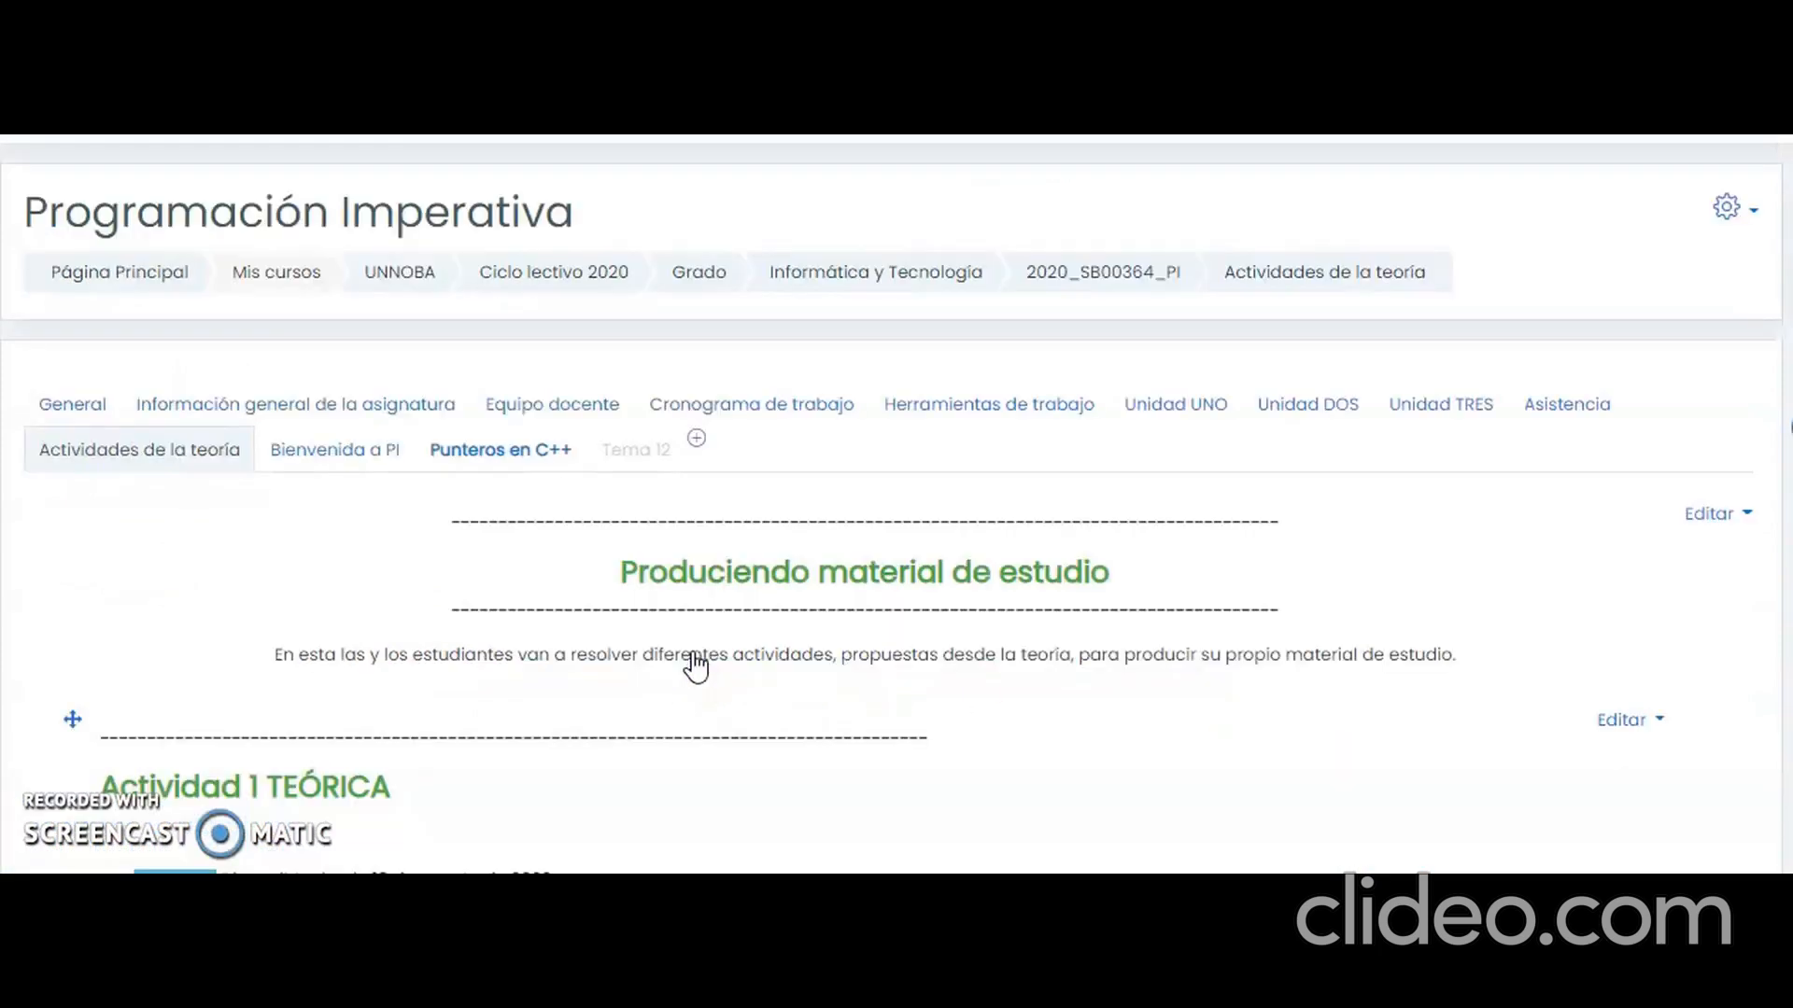
# Reopen the Diseñando un algoritmo assignment from the course's Actividades de la teoría section and check its student grading form.
pyautogui.scroll(-20, 896, 505)
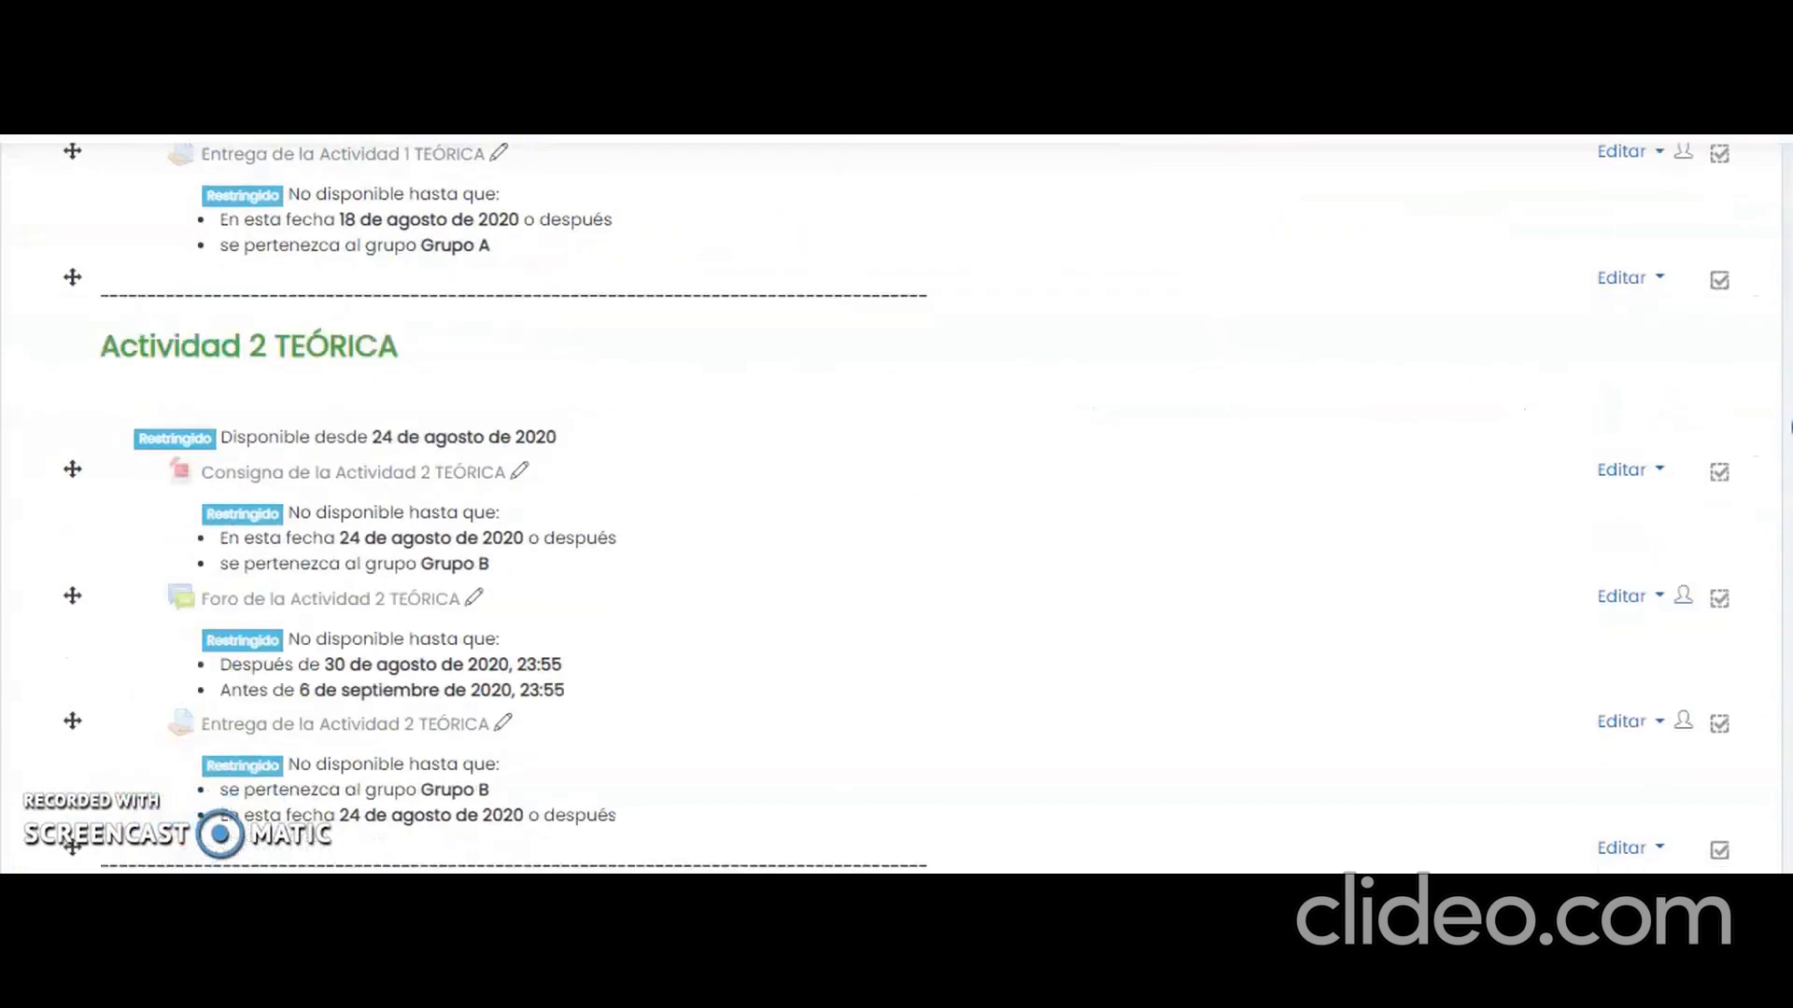
pyautogui.scroll(-15, 896, 504)
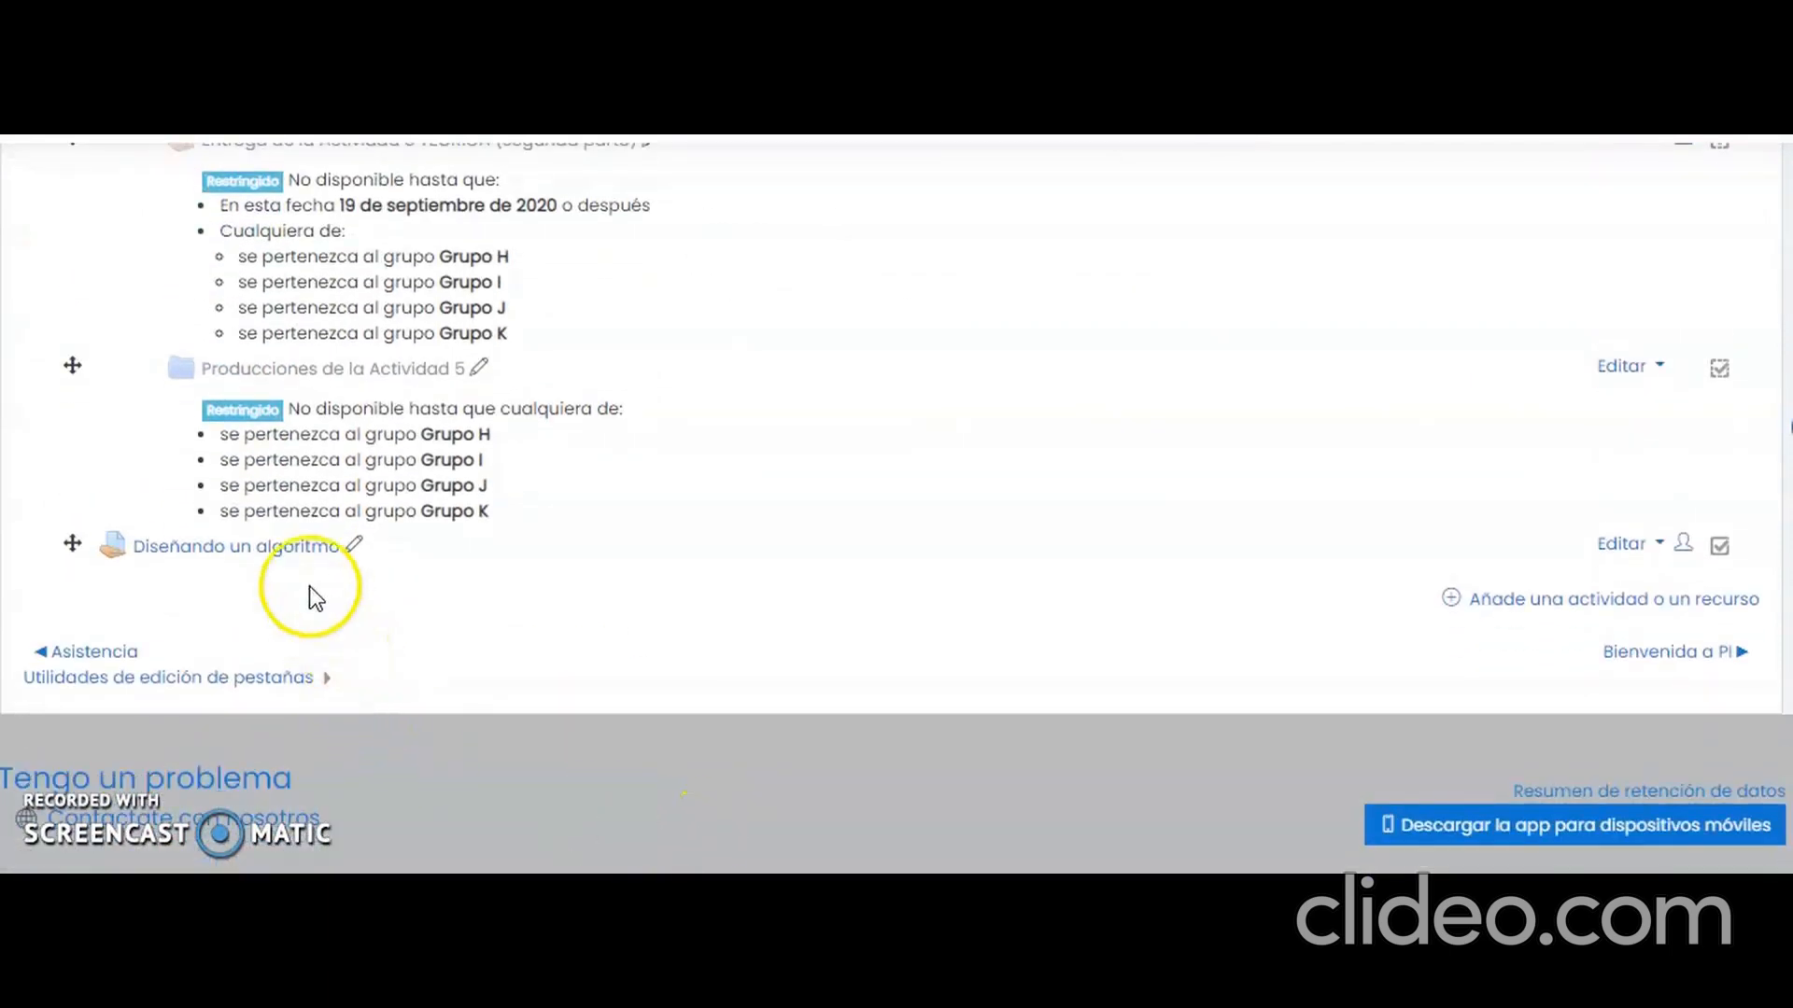
pyautogui.click(289, 547)
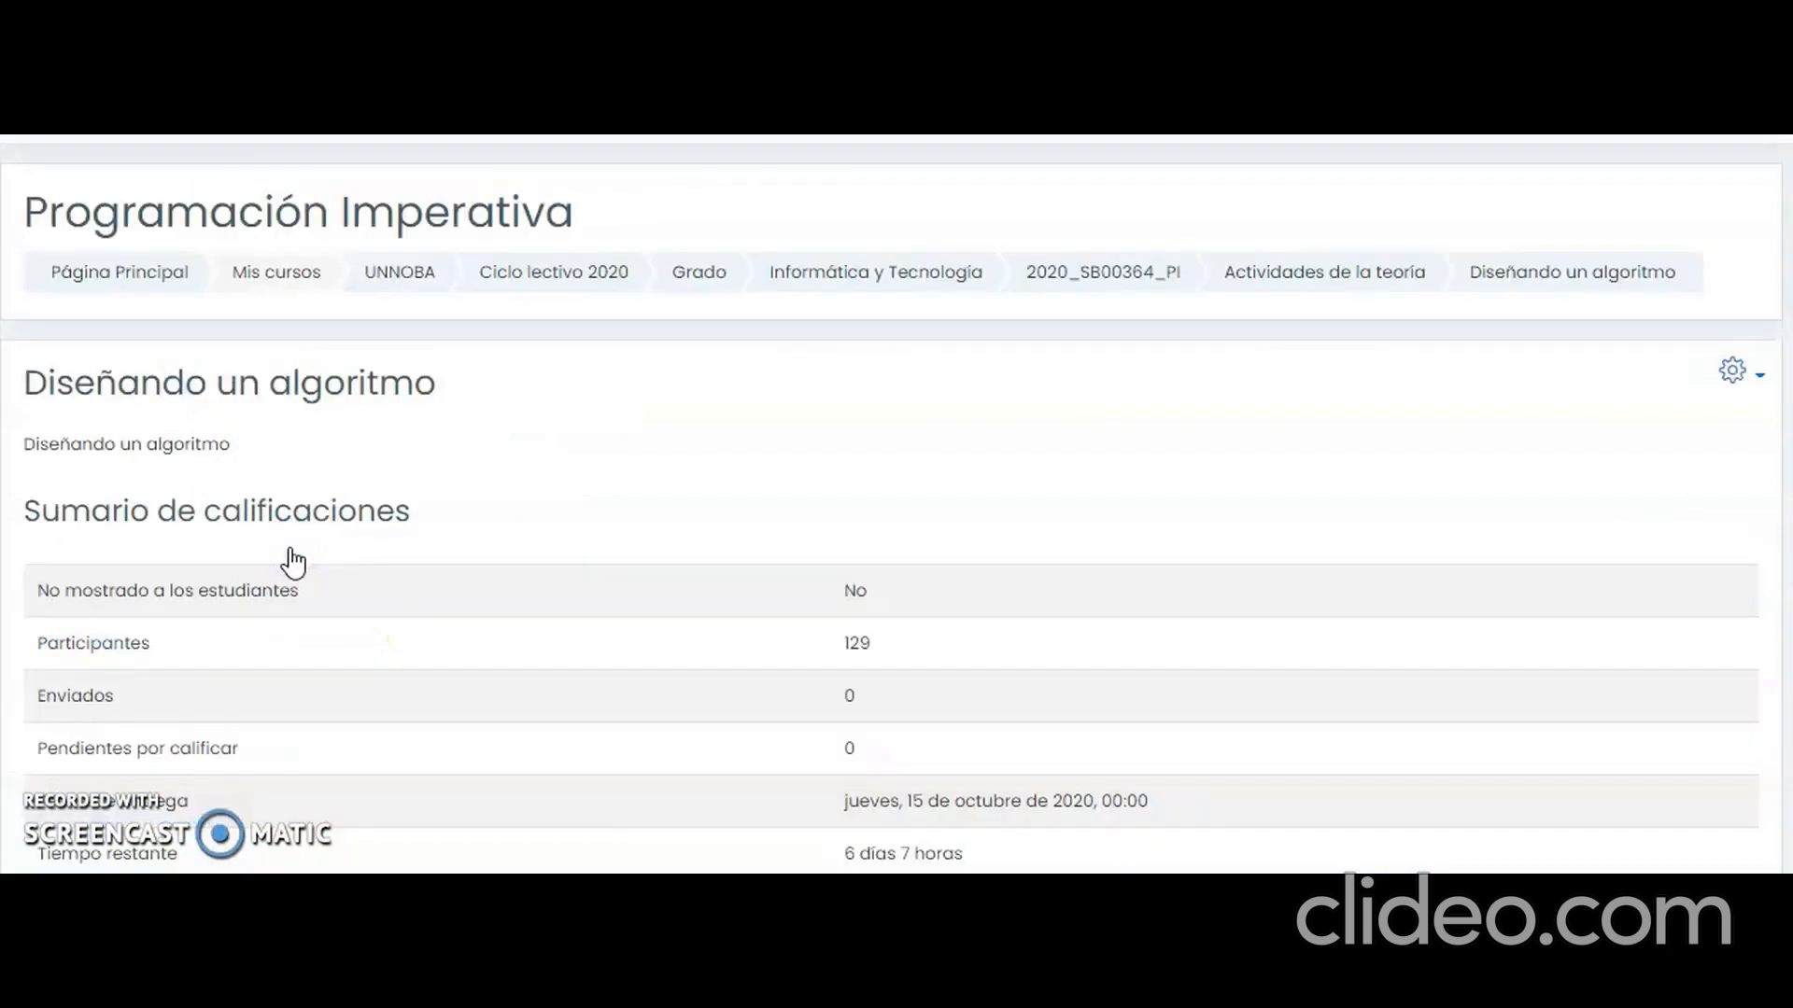
pyautogui.scroll(-1, 897, 504)
pyautogui.scroll(-1, 896, 504)
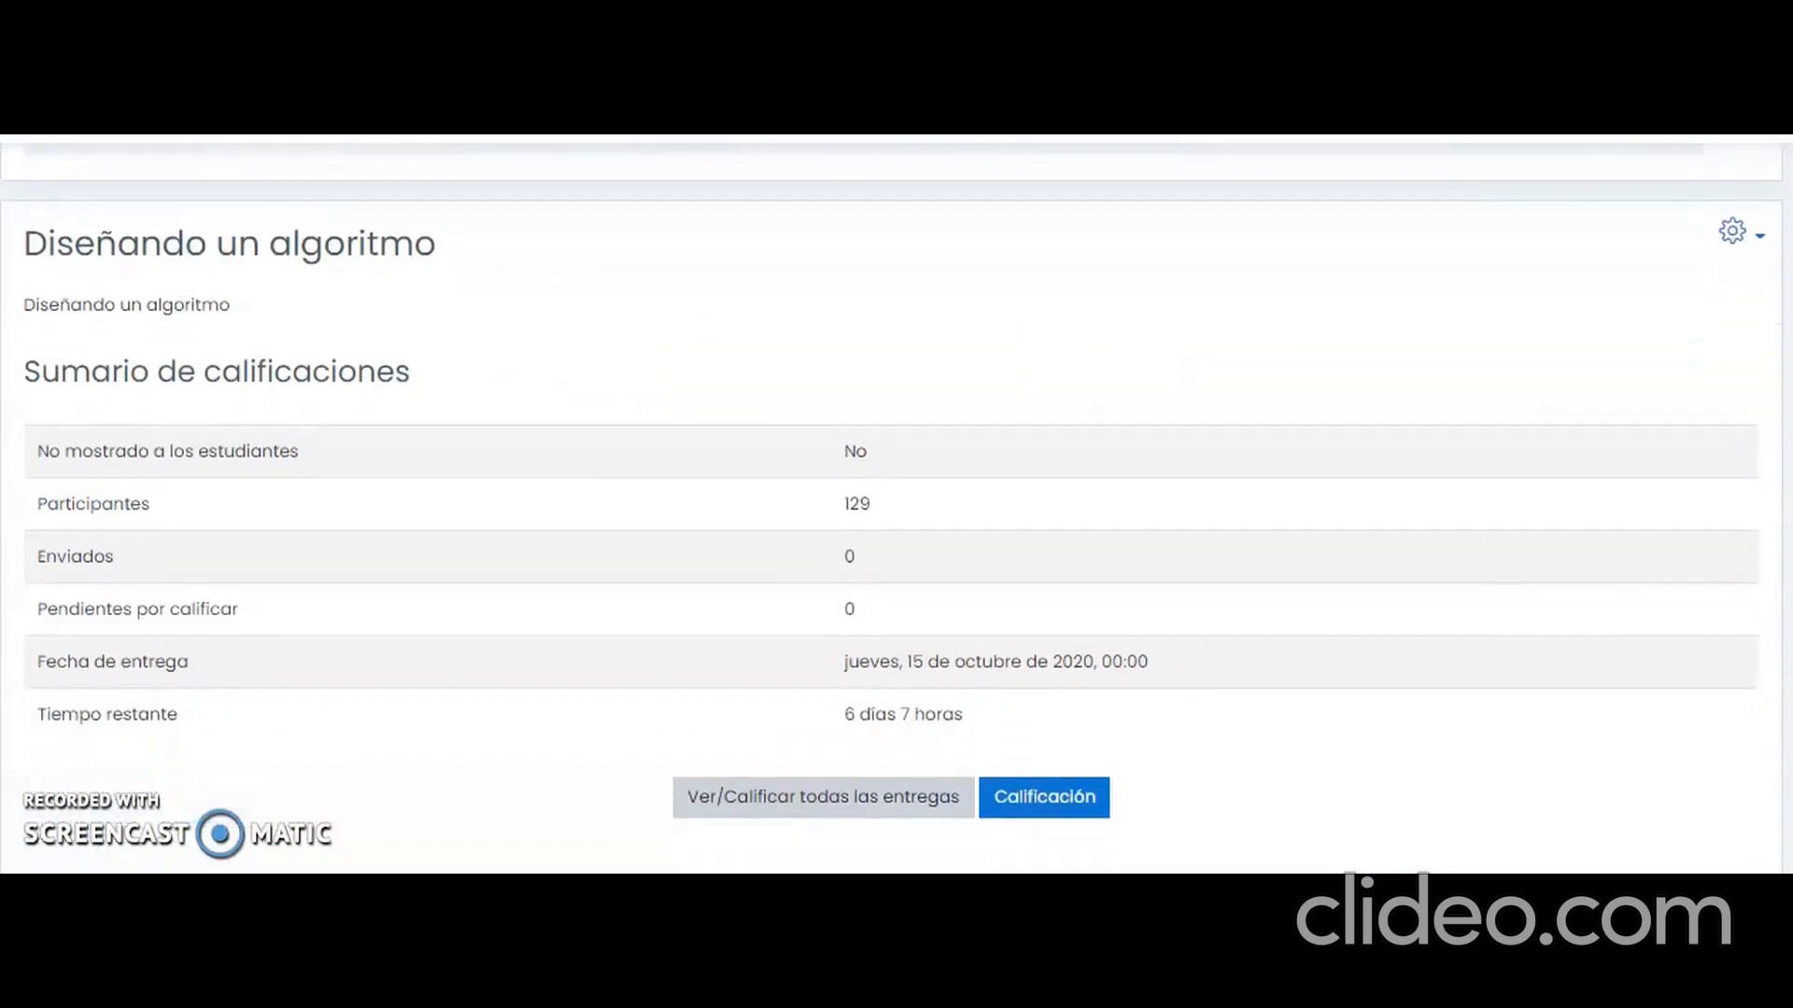
pyautogui.click(1078, 798)
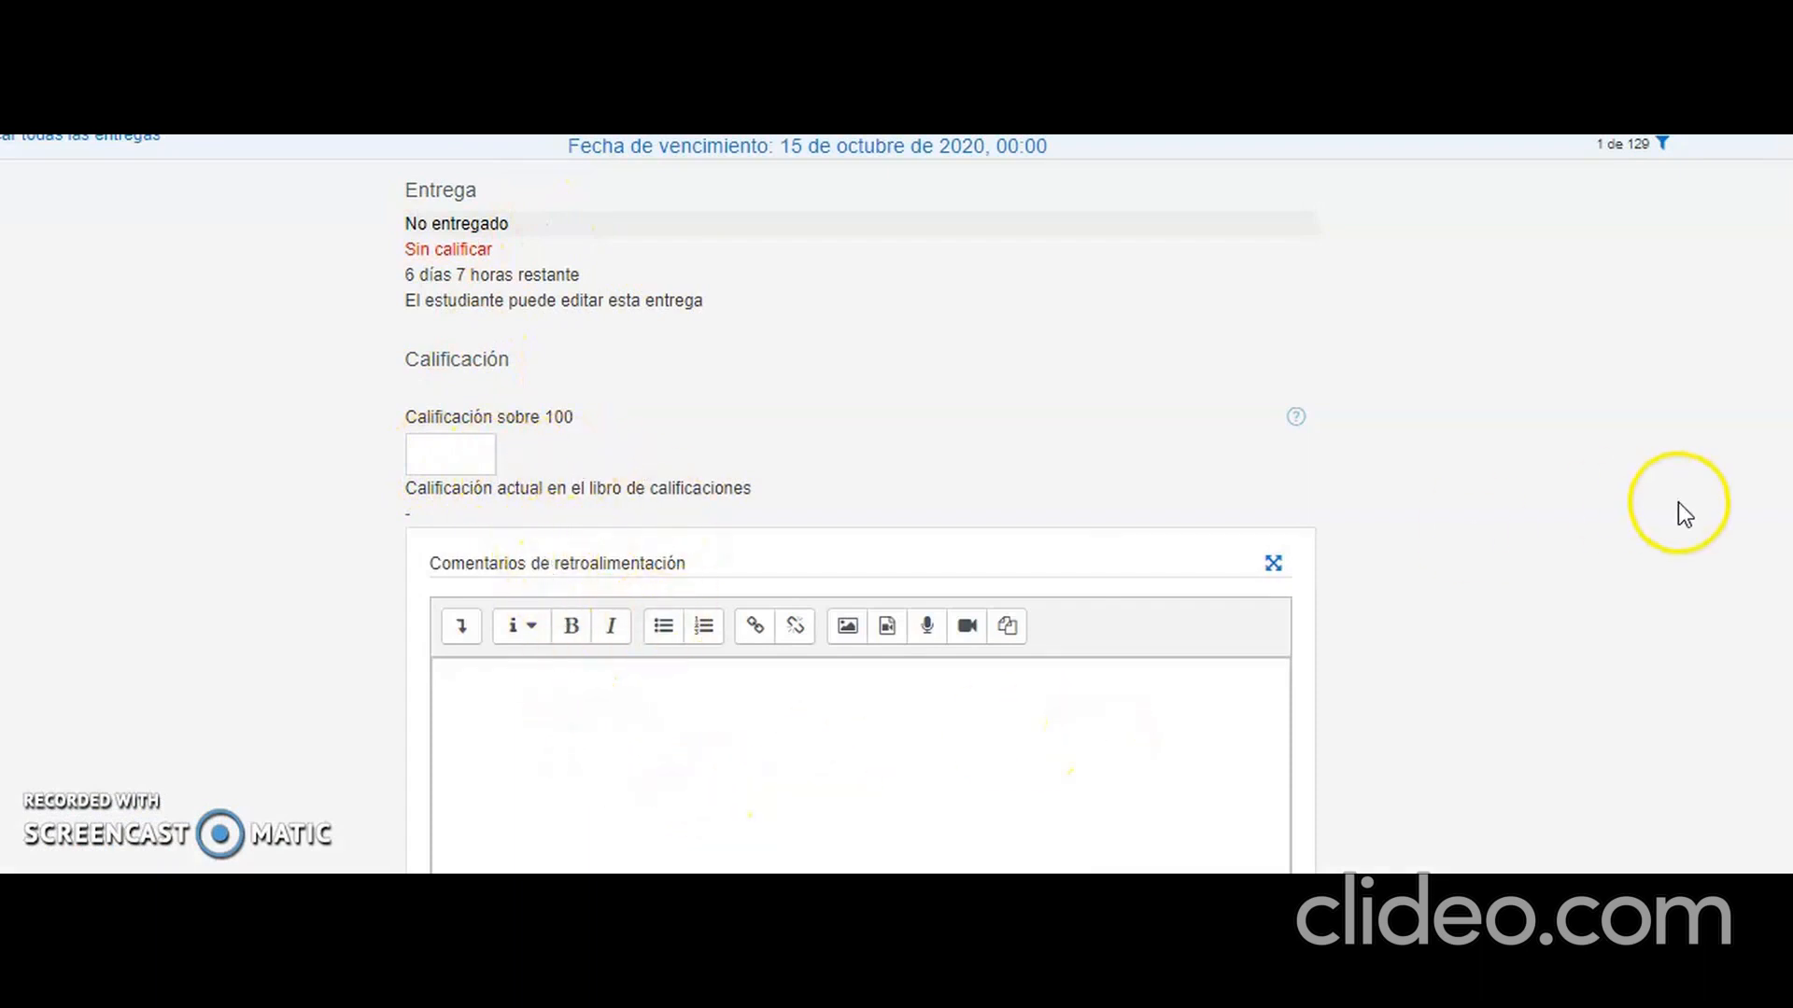
pyautogui.scroll(-1, 859, 504)
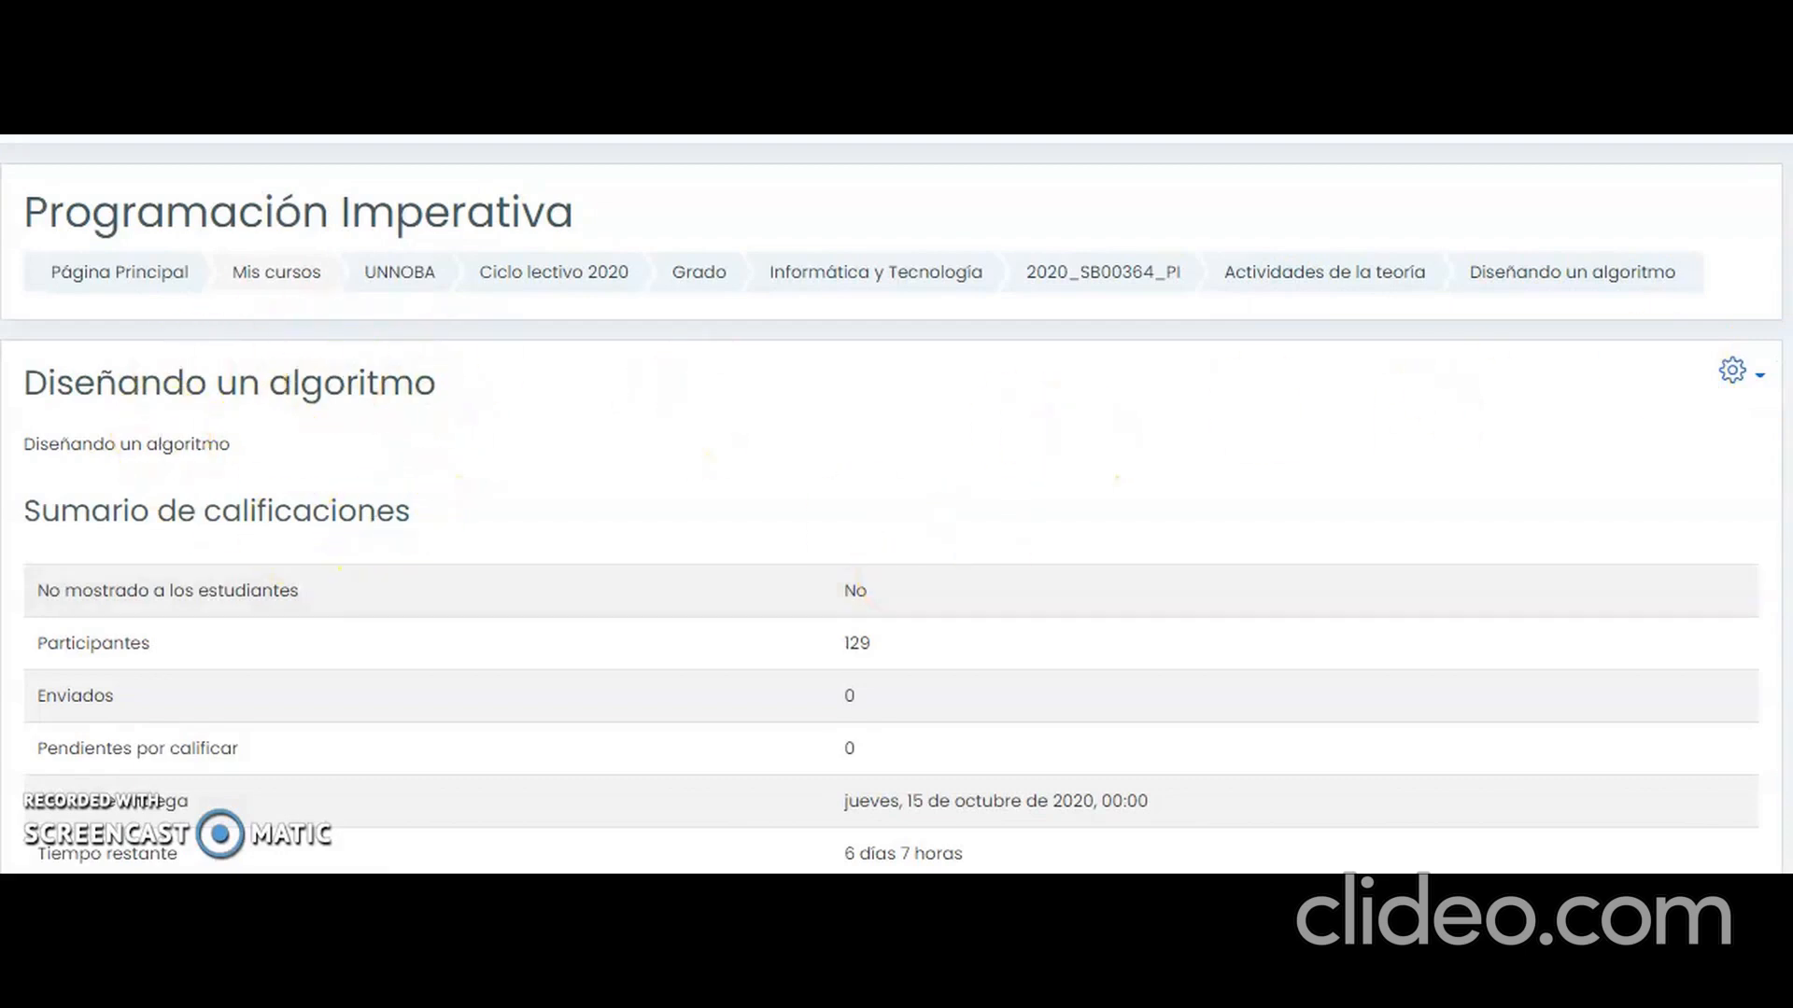
# Start defining a rubric for the Diseñando un algoritmo assignment and name it "Rúbrica de prueba".
pyautogui.click(1738, 378)
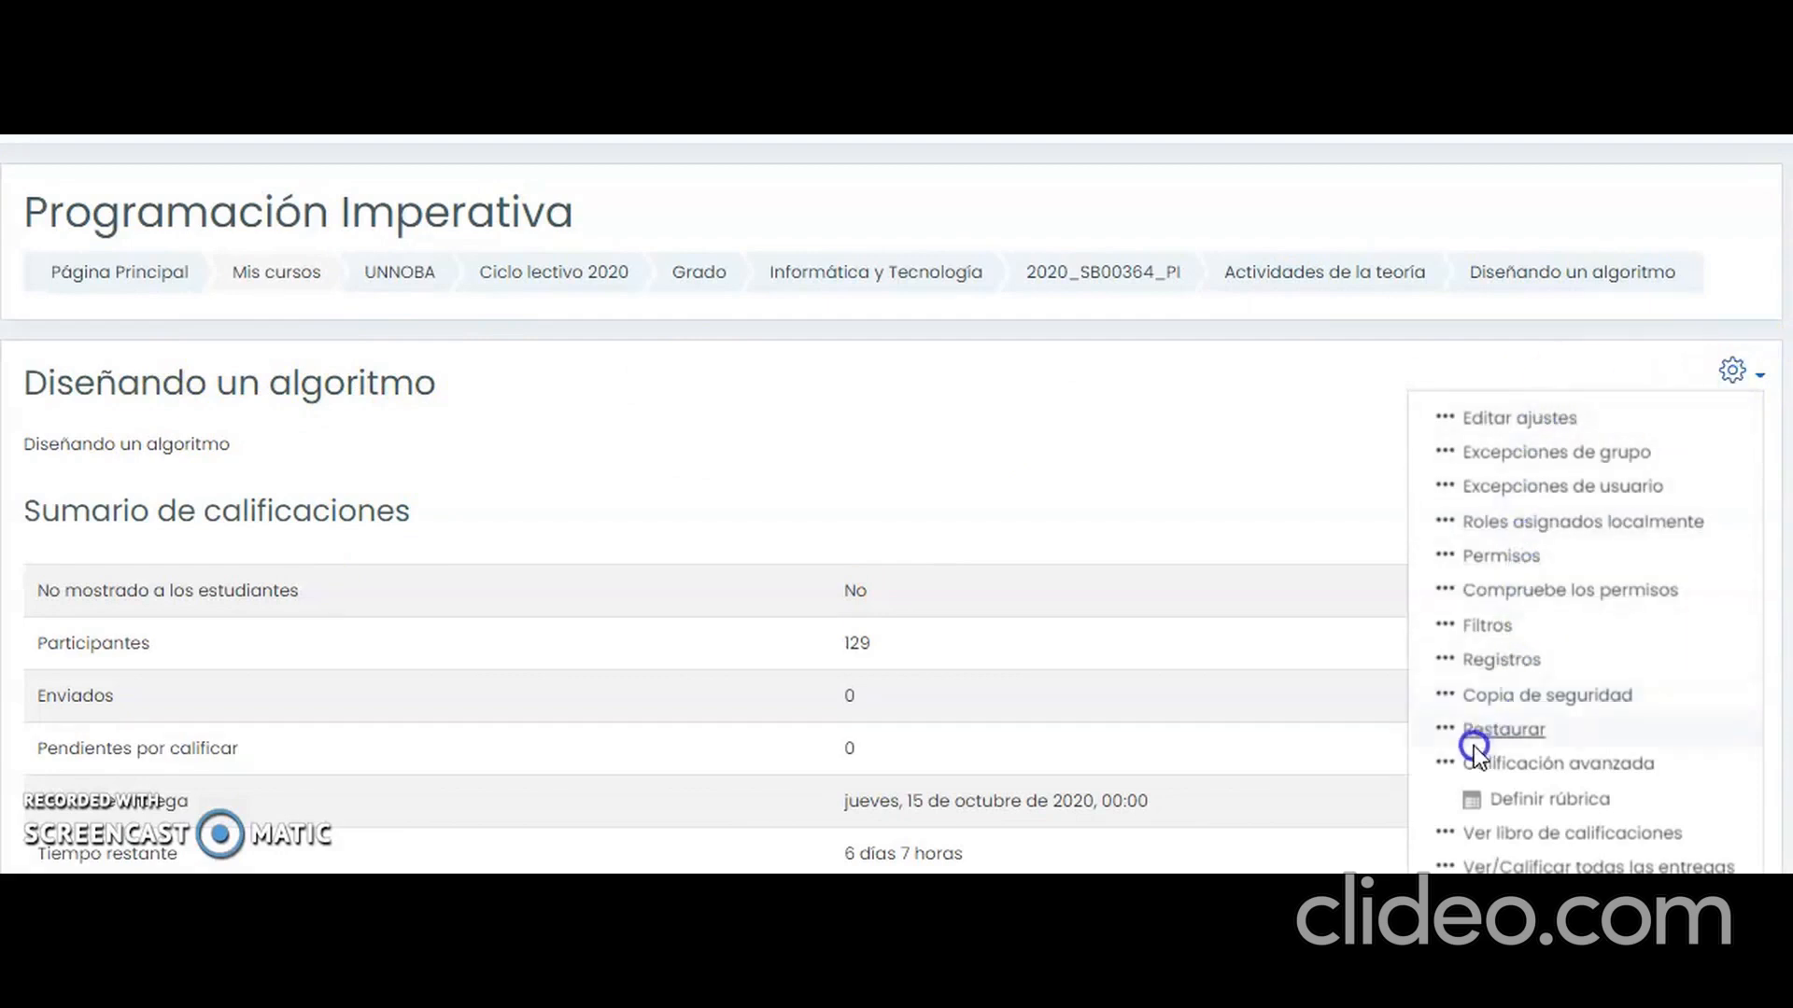
pyautogui.click(1533, 797)
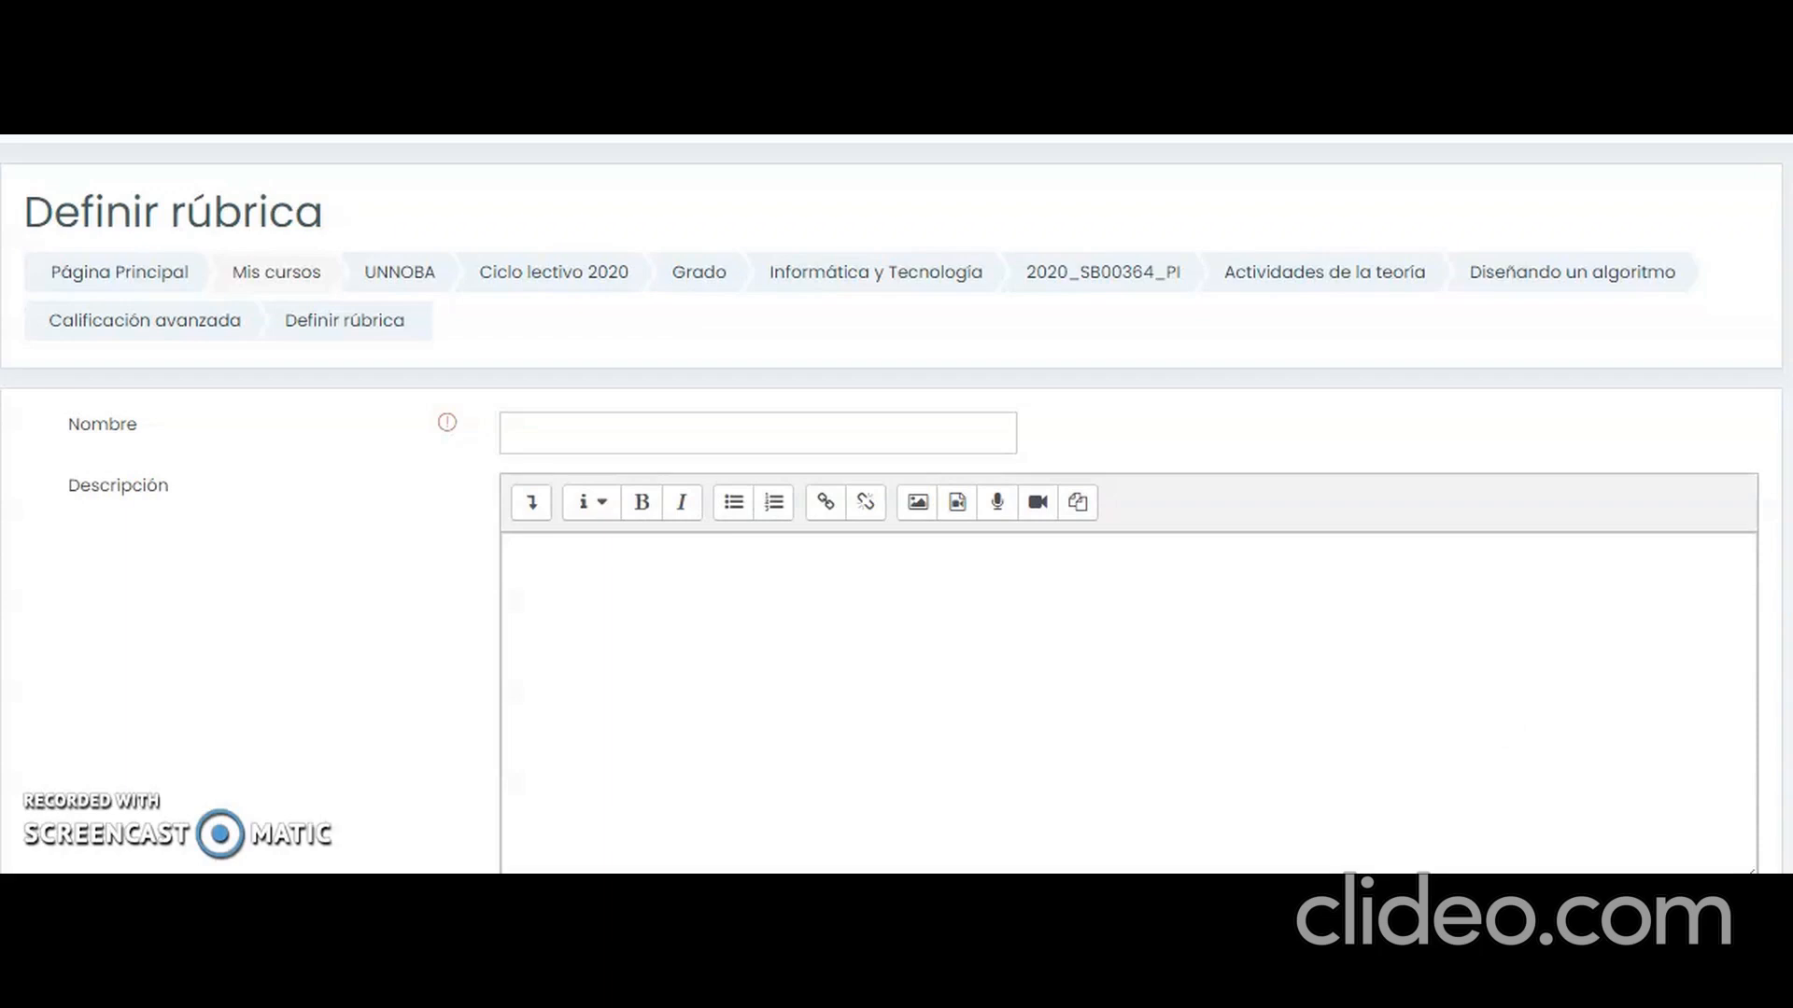
pyautogui.click(880, 440)
pyautogui.write('Rúbrica de prueba')
# Reuse the rubric's name as its description, adding trailing dots: "Rúbrica de prueba.....".
pyautogui.tripleClick(879, 440)
pyautogui.hotkey('ctrl', 'c')
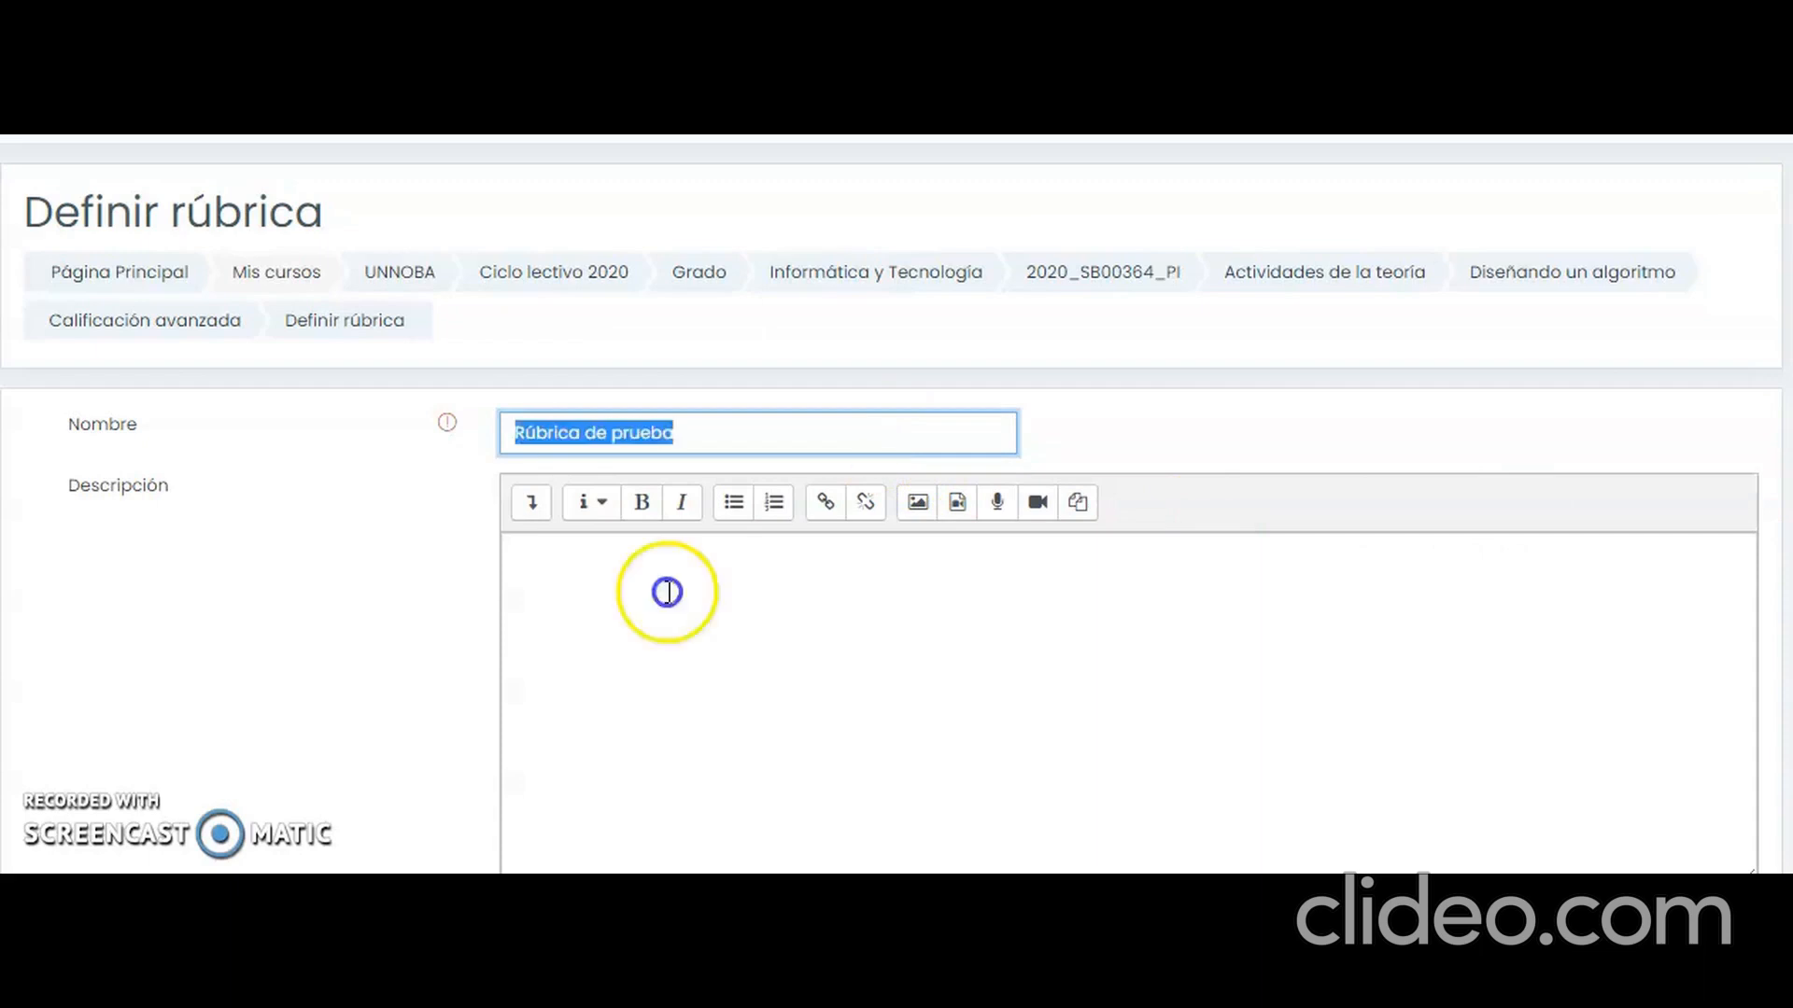
pyautogui.click(613, 628)
pyautogui.hotkey('ctrl', 'v')
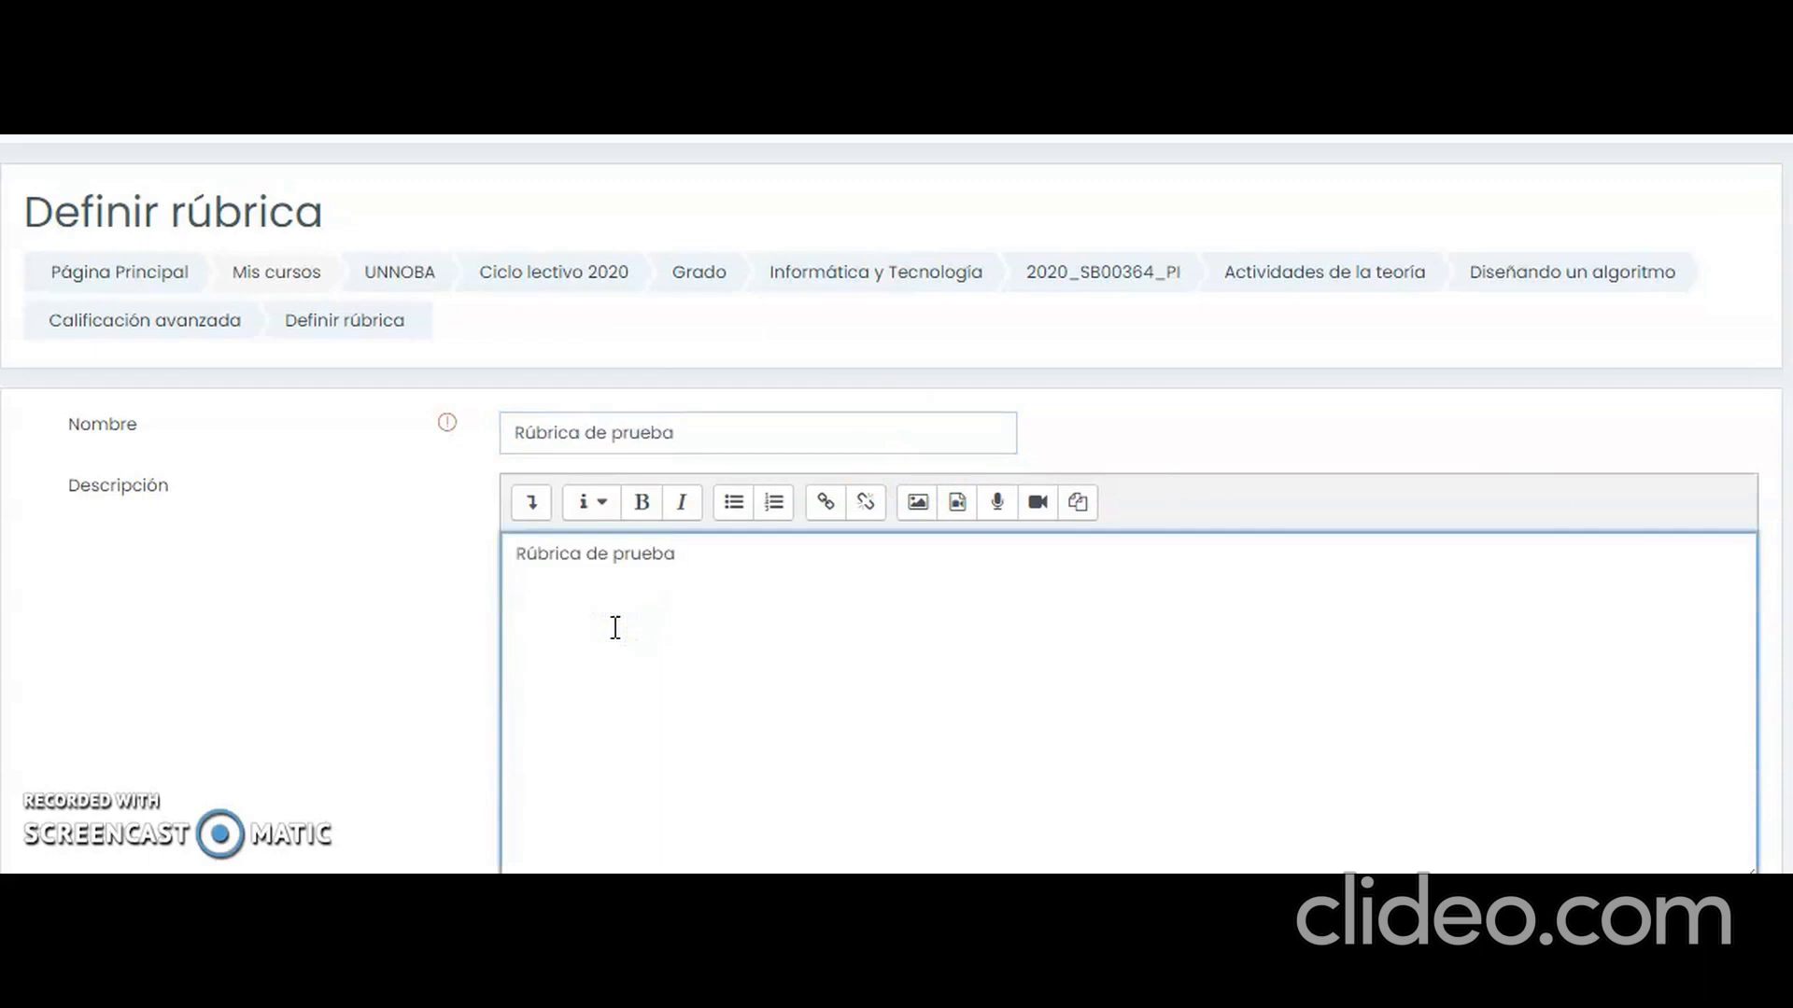
pyautogui.write('.....')
pyautogui.scroll(-3, 896, 508)
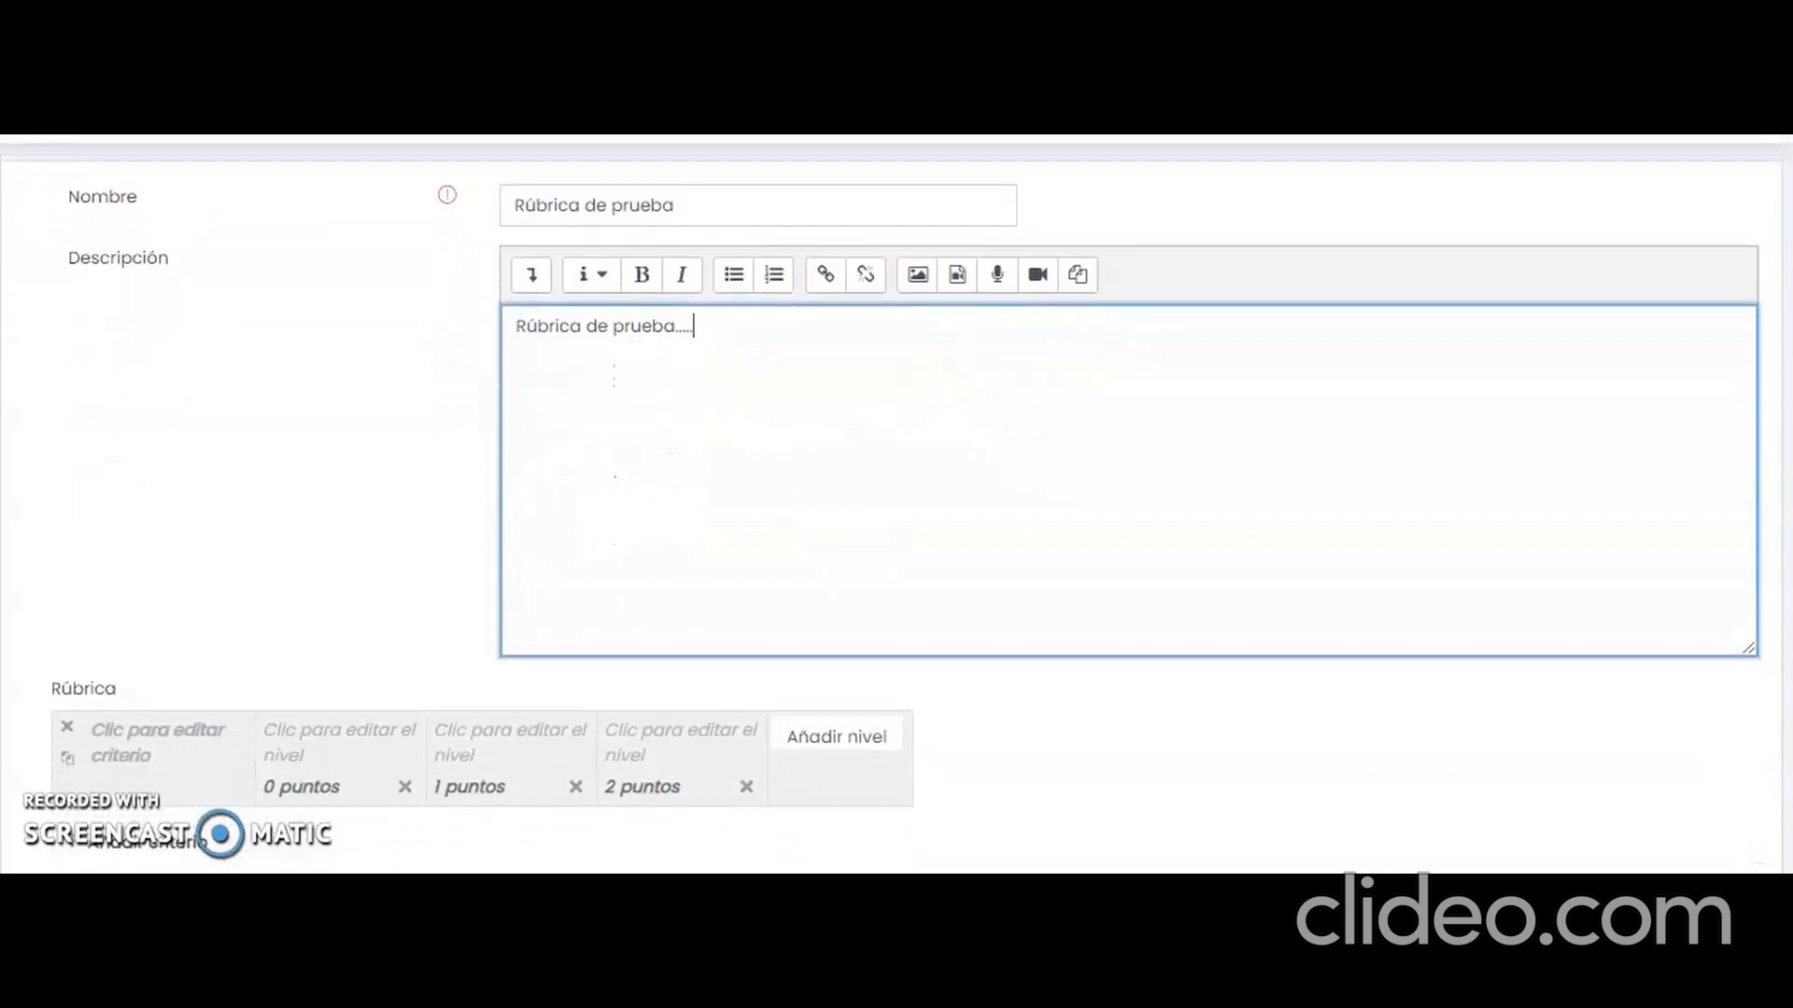
# Enter "¿El trabajo se entregó en tiempo y forma?" as the text of the rubric's first criterion.
pyautogui.scroll(-2, 896, 508)
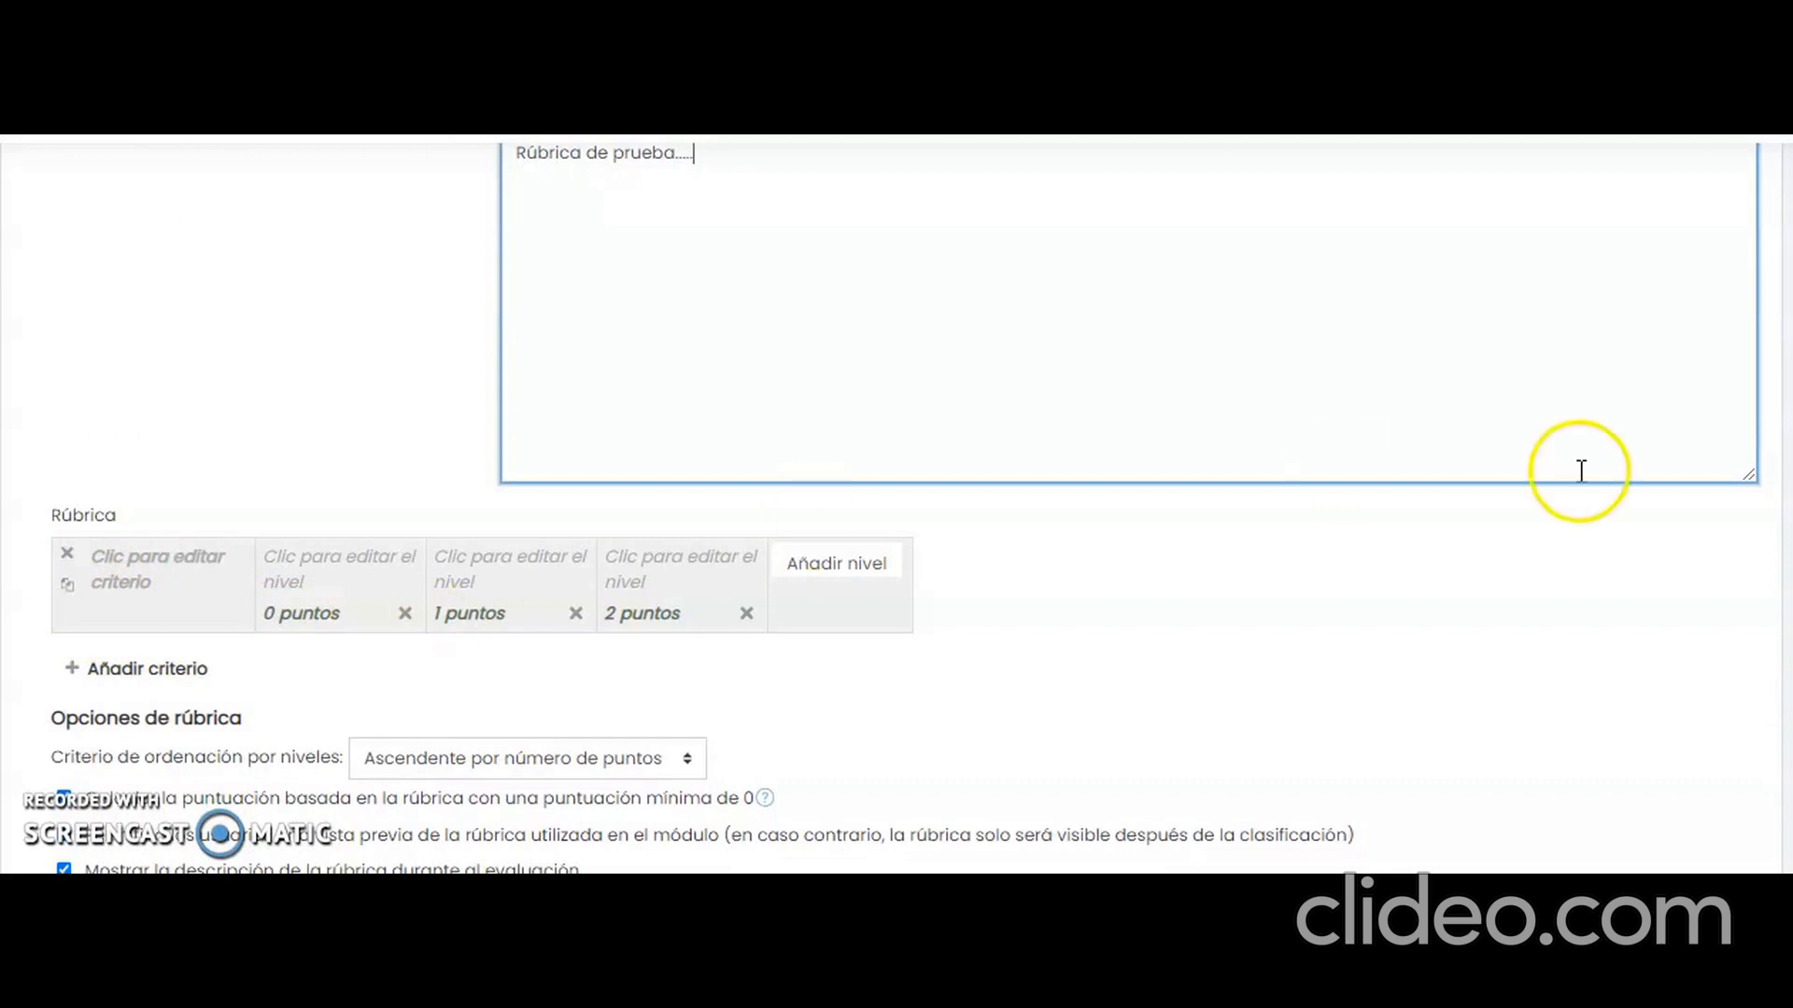
pyautogui.click(174, 588)
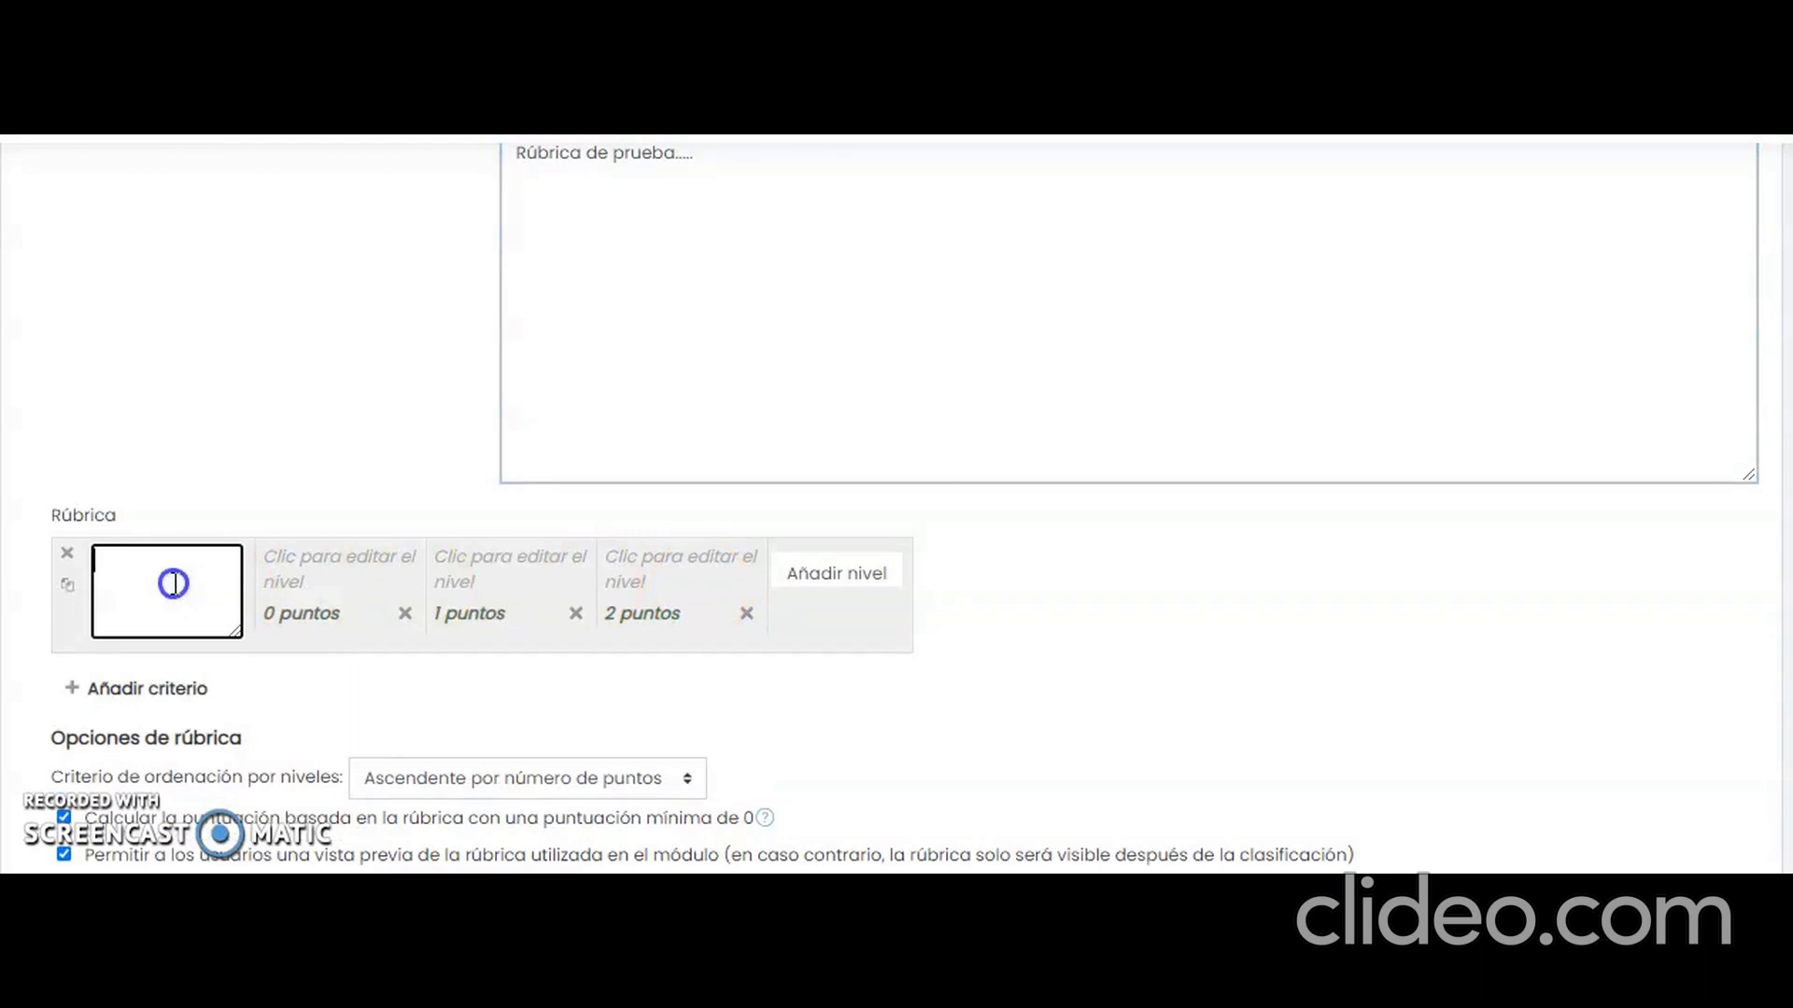
pyautogui.write('El trabajo se entregó en tiempo y forma')
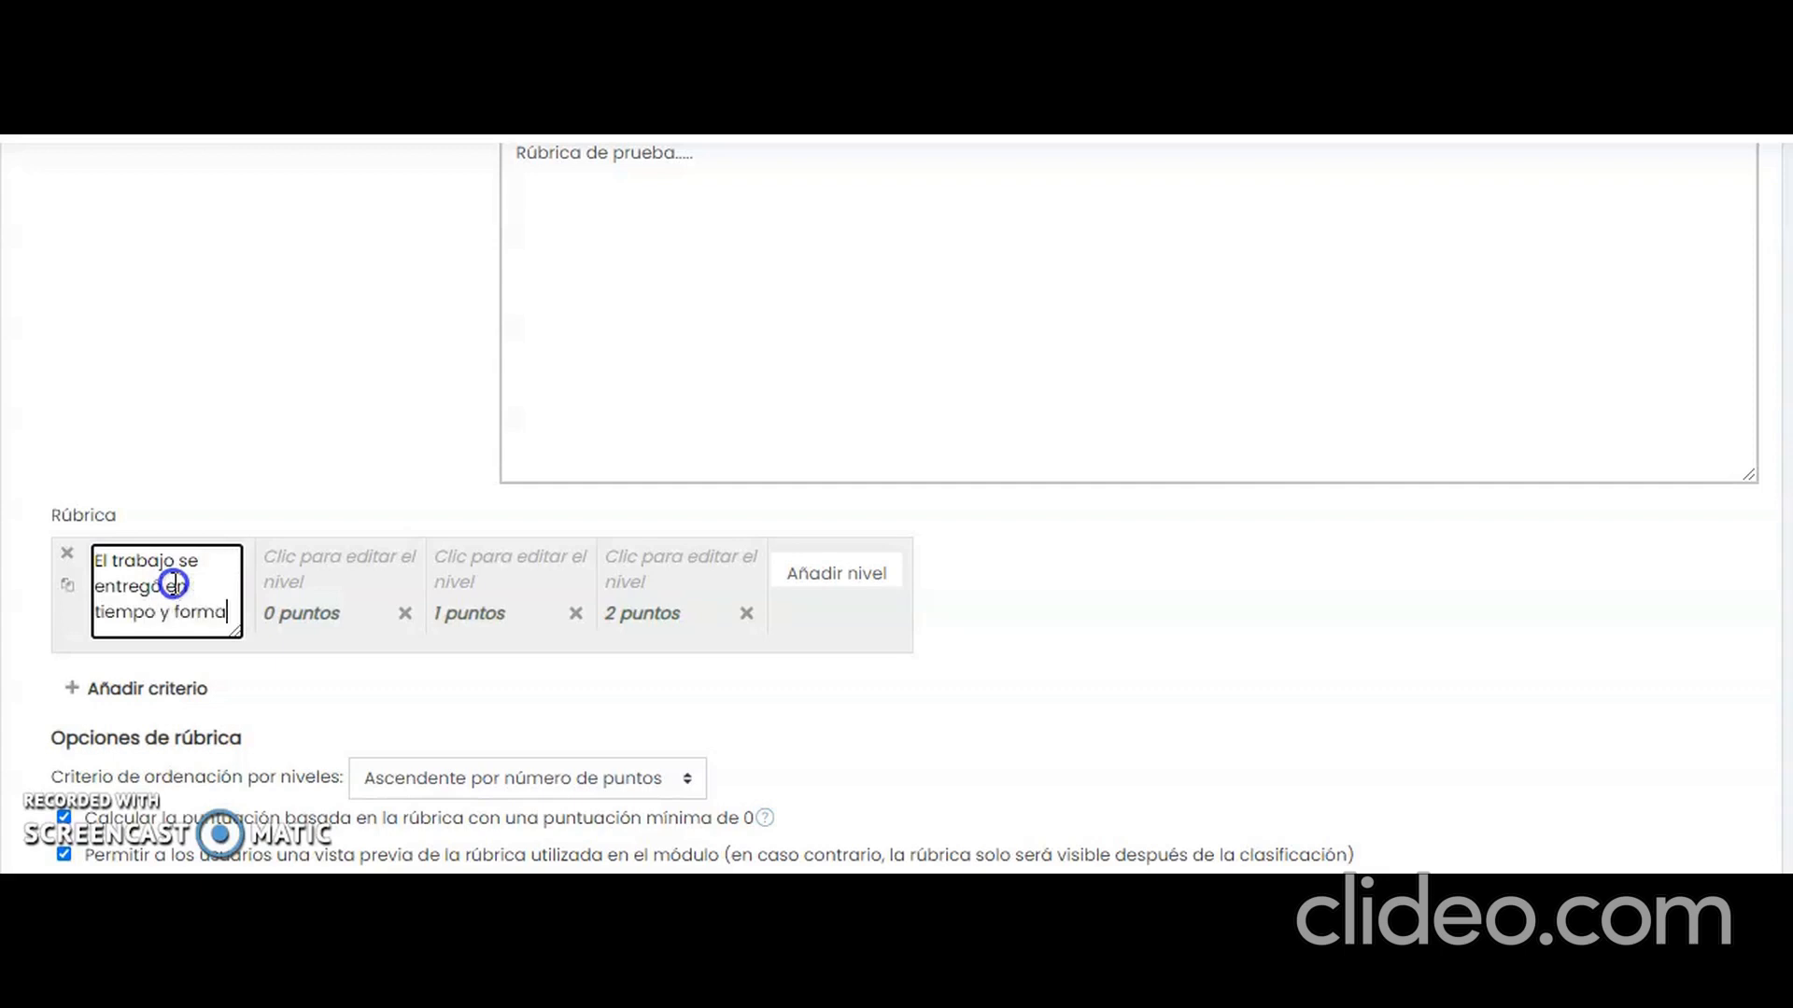
pyautogui.write('?')
pyautogui.write('¿')
# Define the first criterion's lowest level as "No", keeping it at 0 points.
pyautogui.click(319, 590)
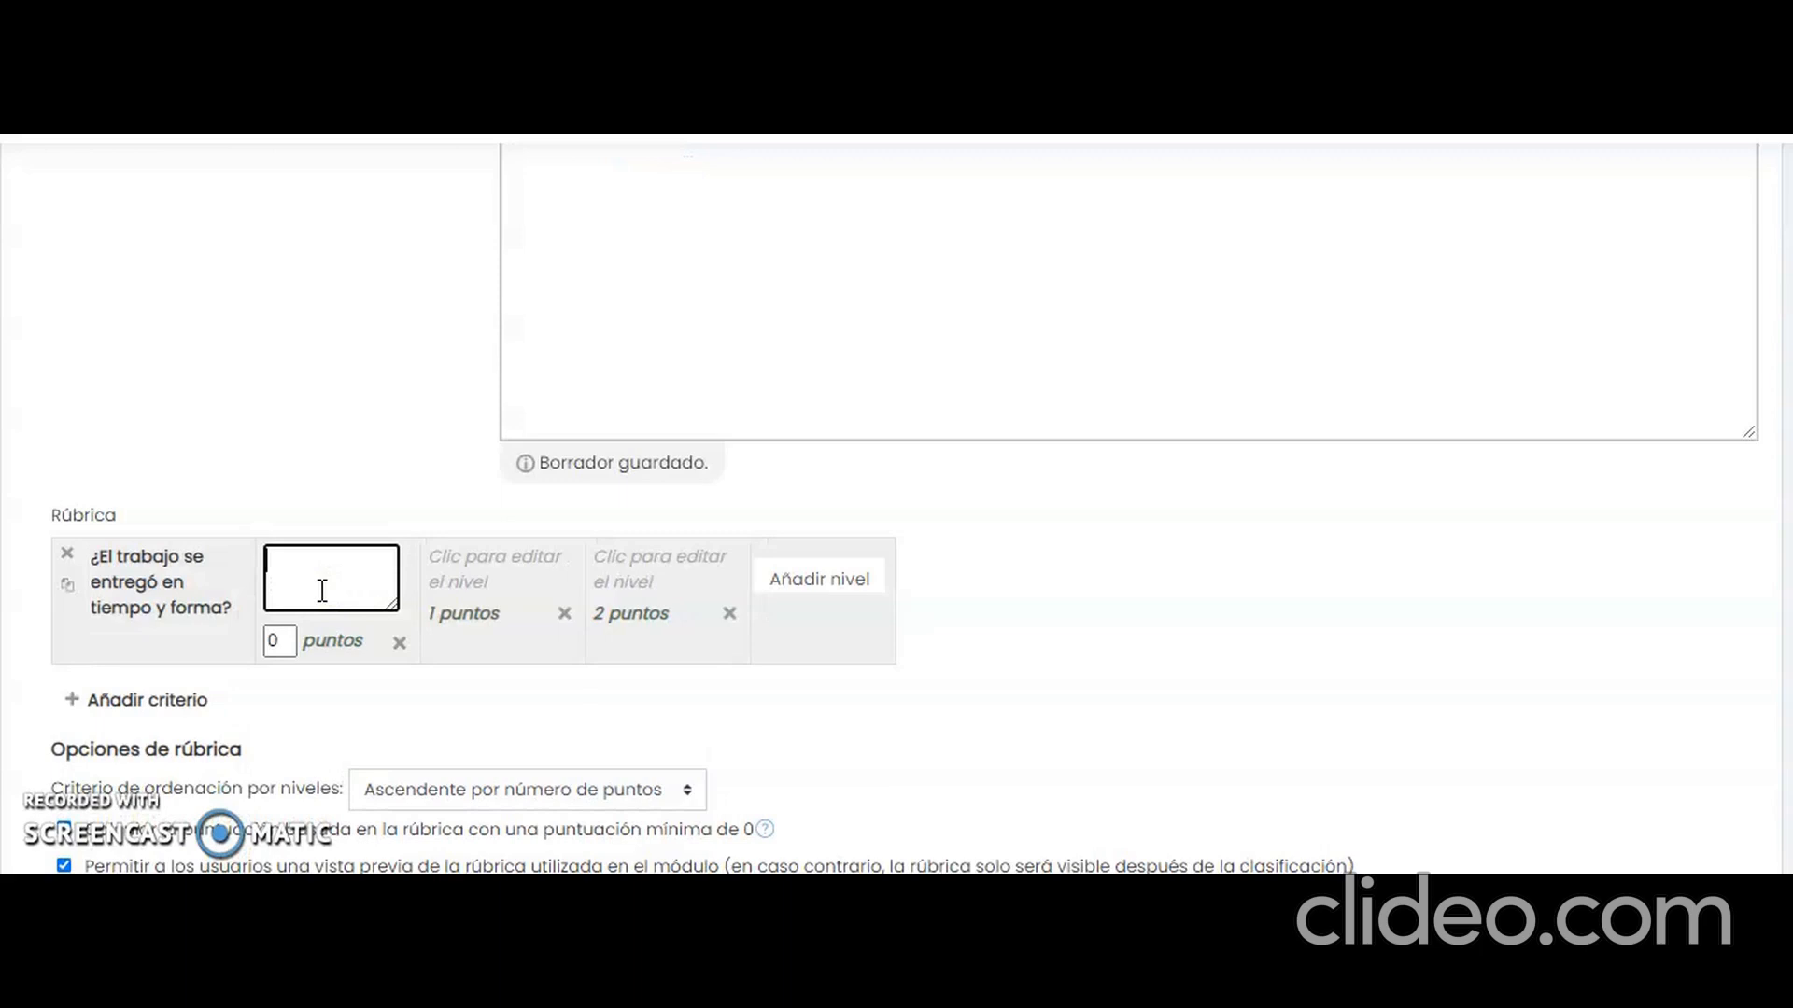
pyautogui.write('No')
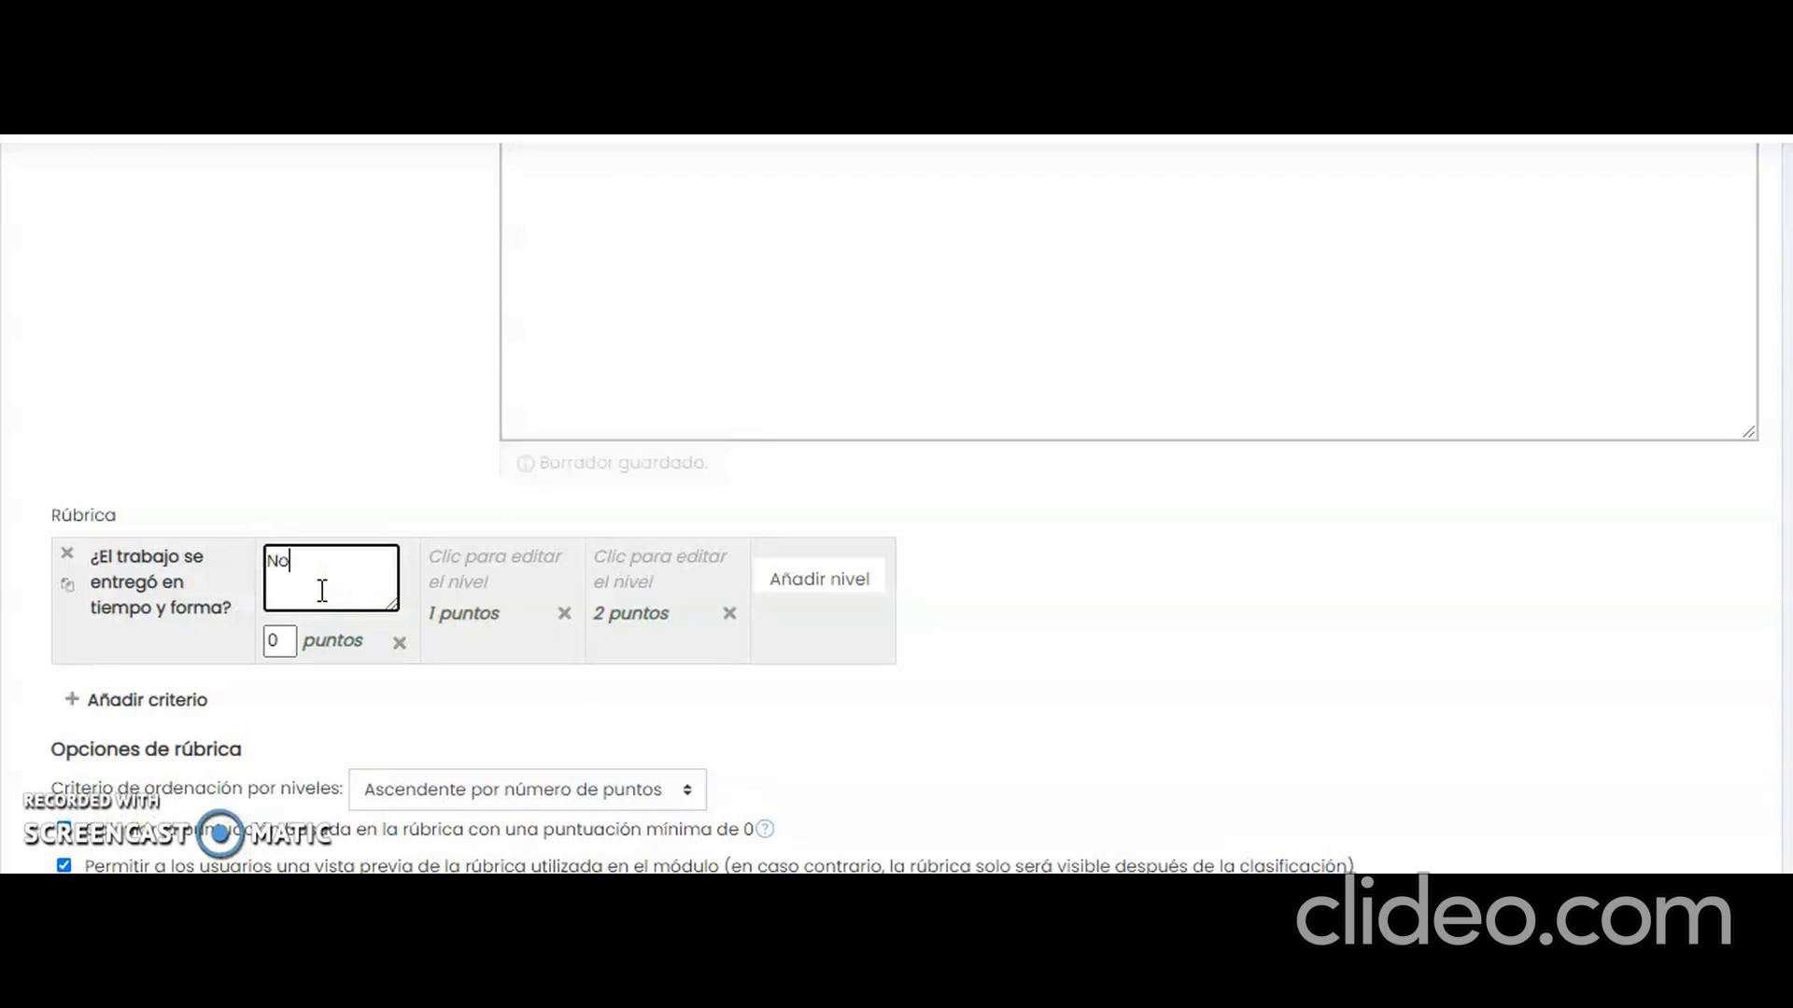
pyautogui.click(326, 644)
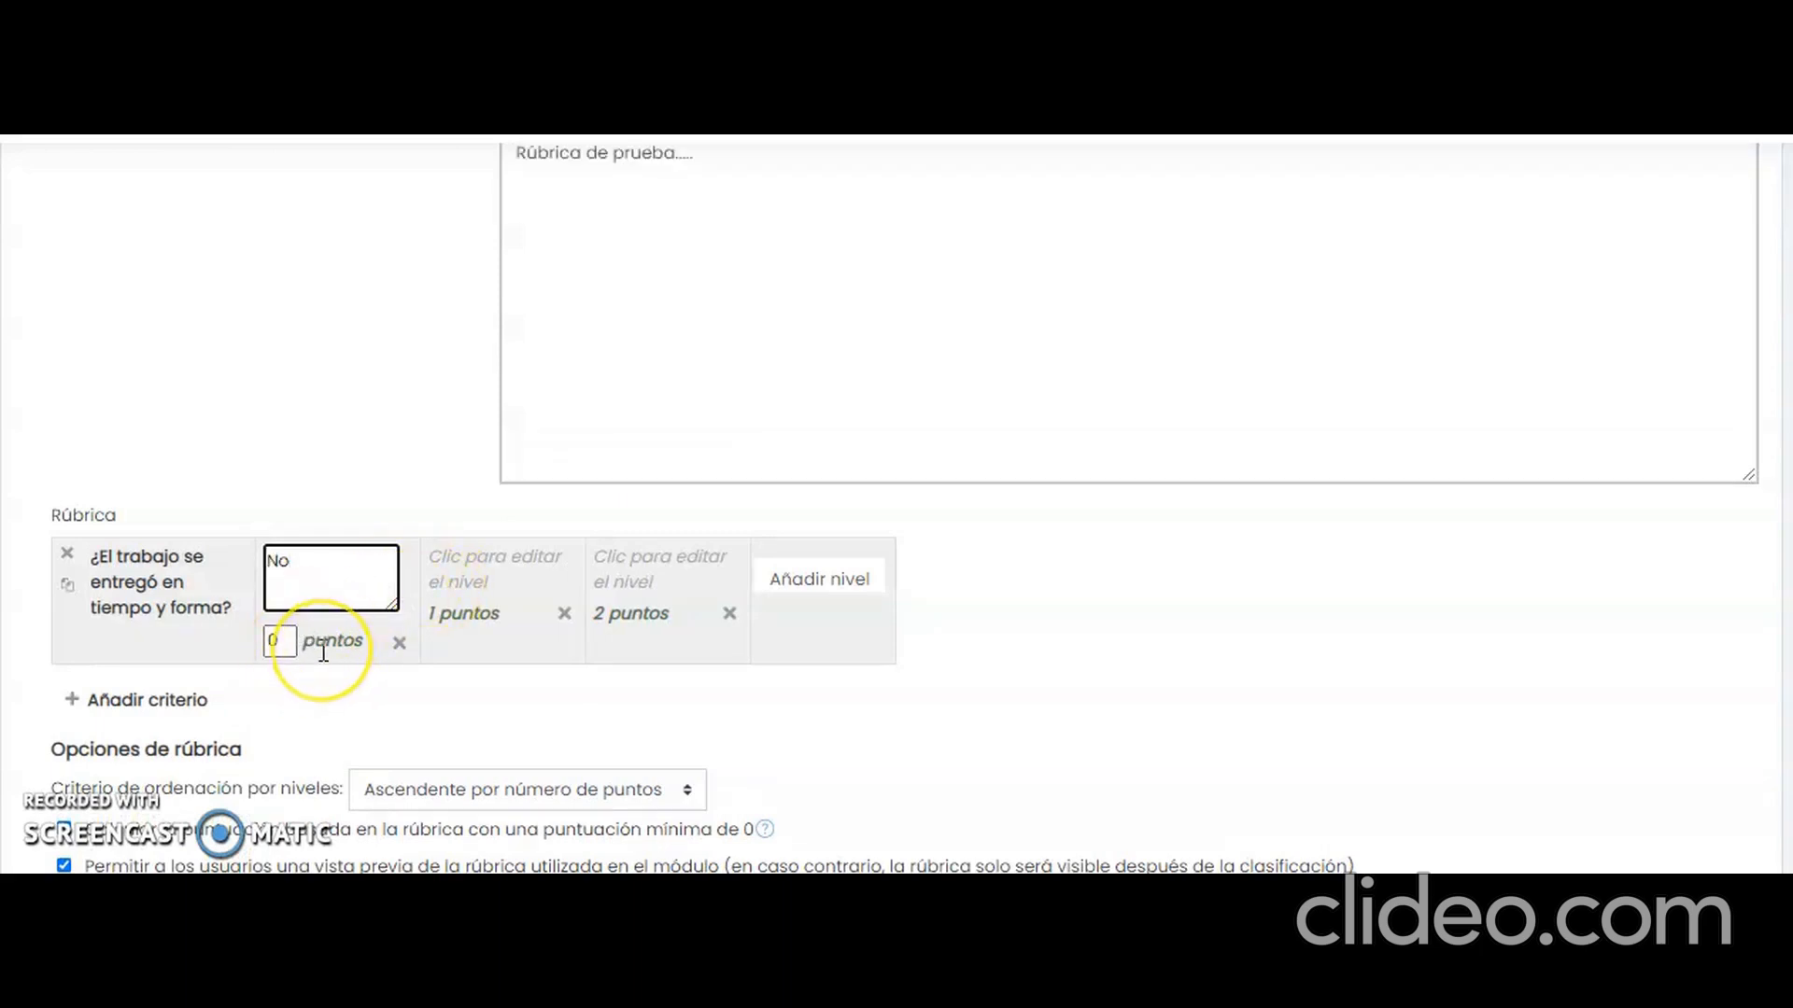
pyautogui.click(273, 639)
# Define the first criterion's middle level as "Parcialmente" worth 2 points.
pyautogui.click(508, 541)
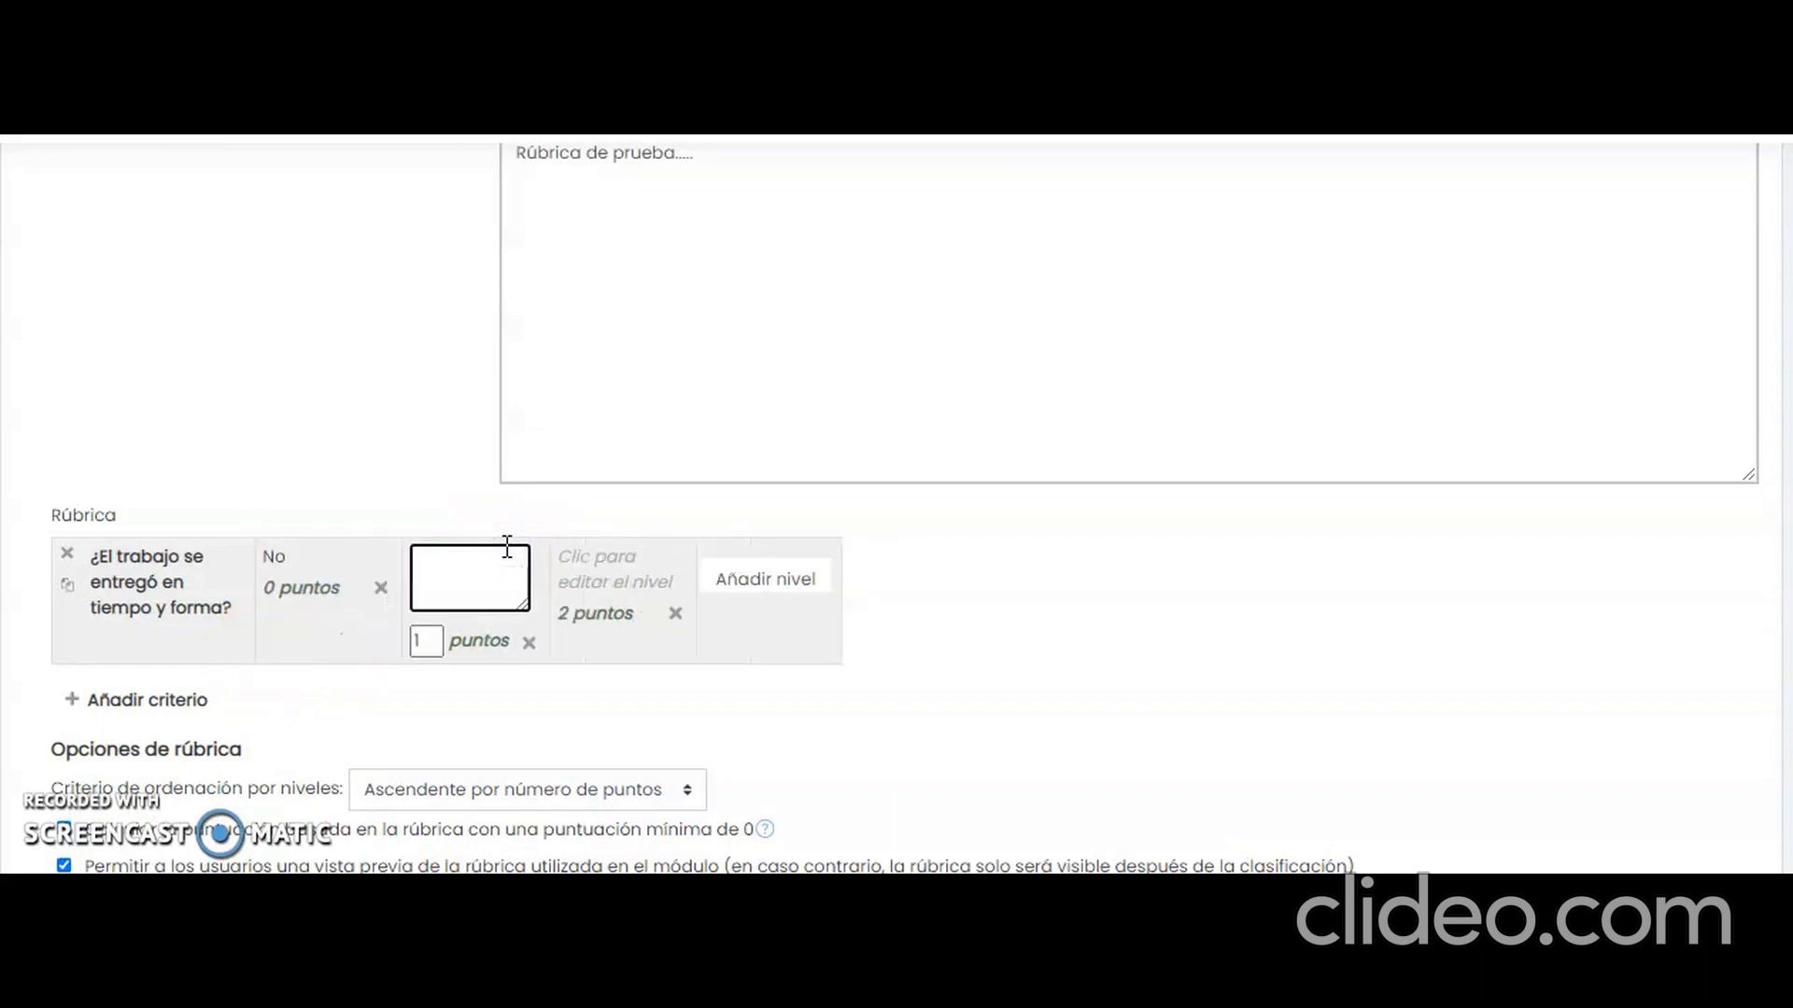
pyautogui.write('Parcialmente')
pyautogui.click(428, 644)
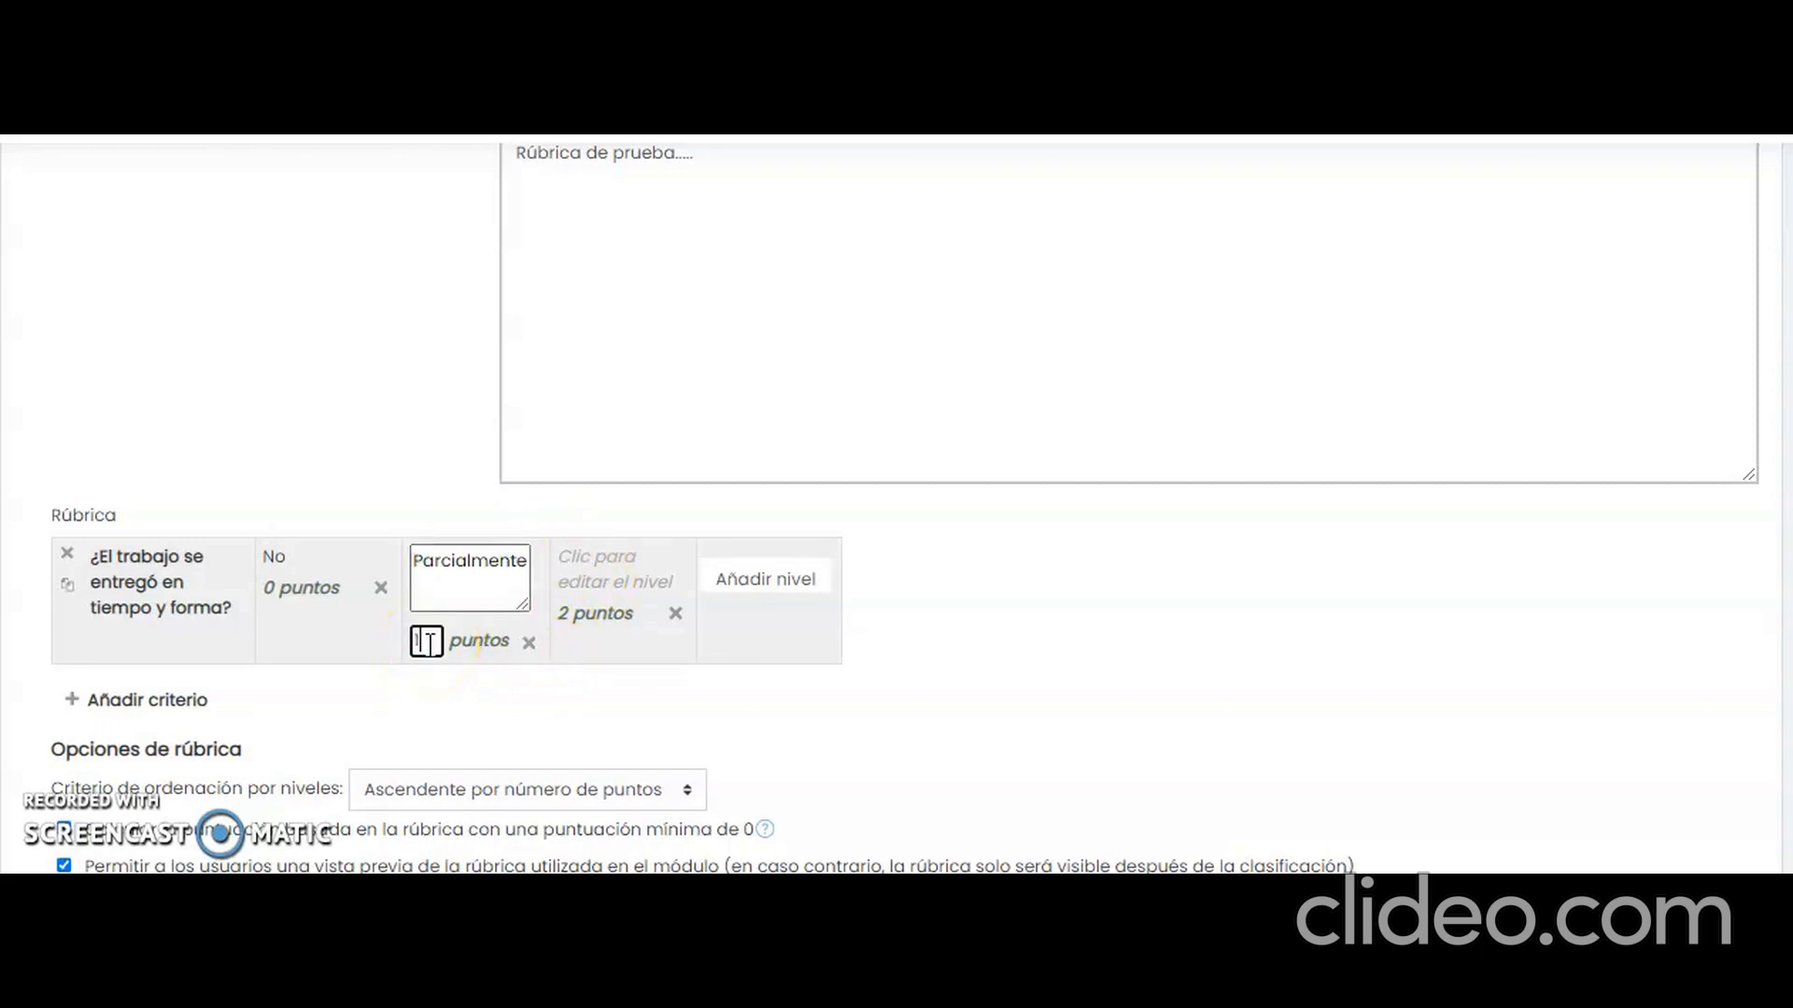
pyautogui.doubleClick(429, 643)
pyautogui.press('BackSpace')
pyautogui.write('2')
# Define the first criterion's highest level as "Si" worth 4 points.
pyautogui.click(601, 576)
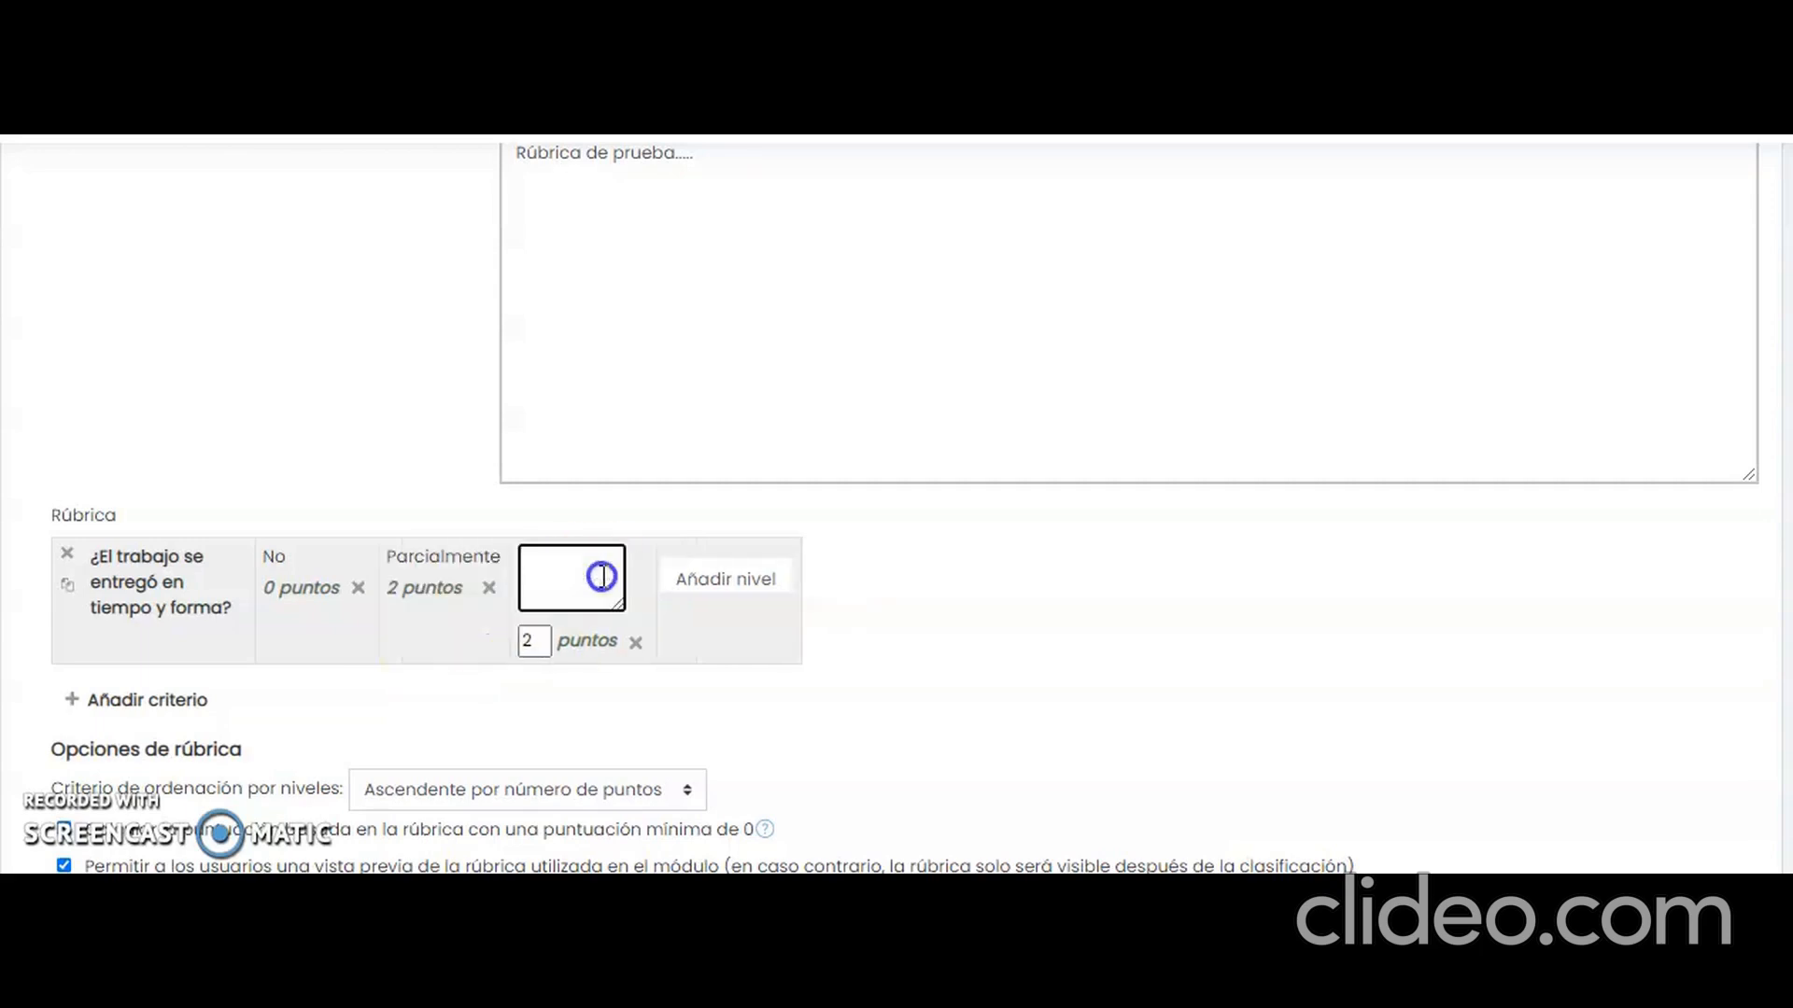
pyautogui.write('Si')
pyautogui.doubleClick(545, 640)
pyautogui.press('BackSpace')
pyautogui.write('4')
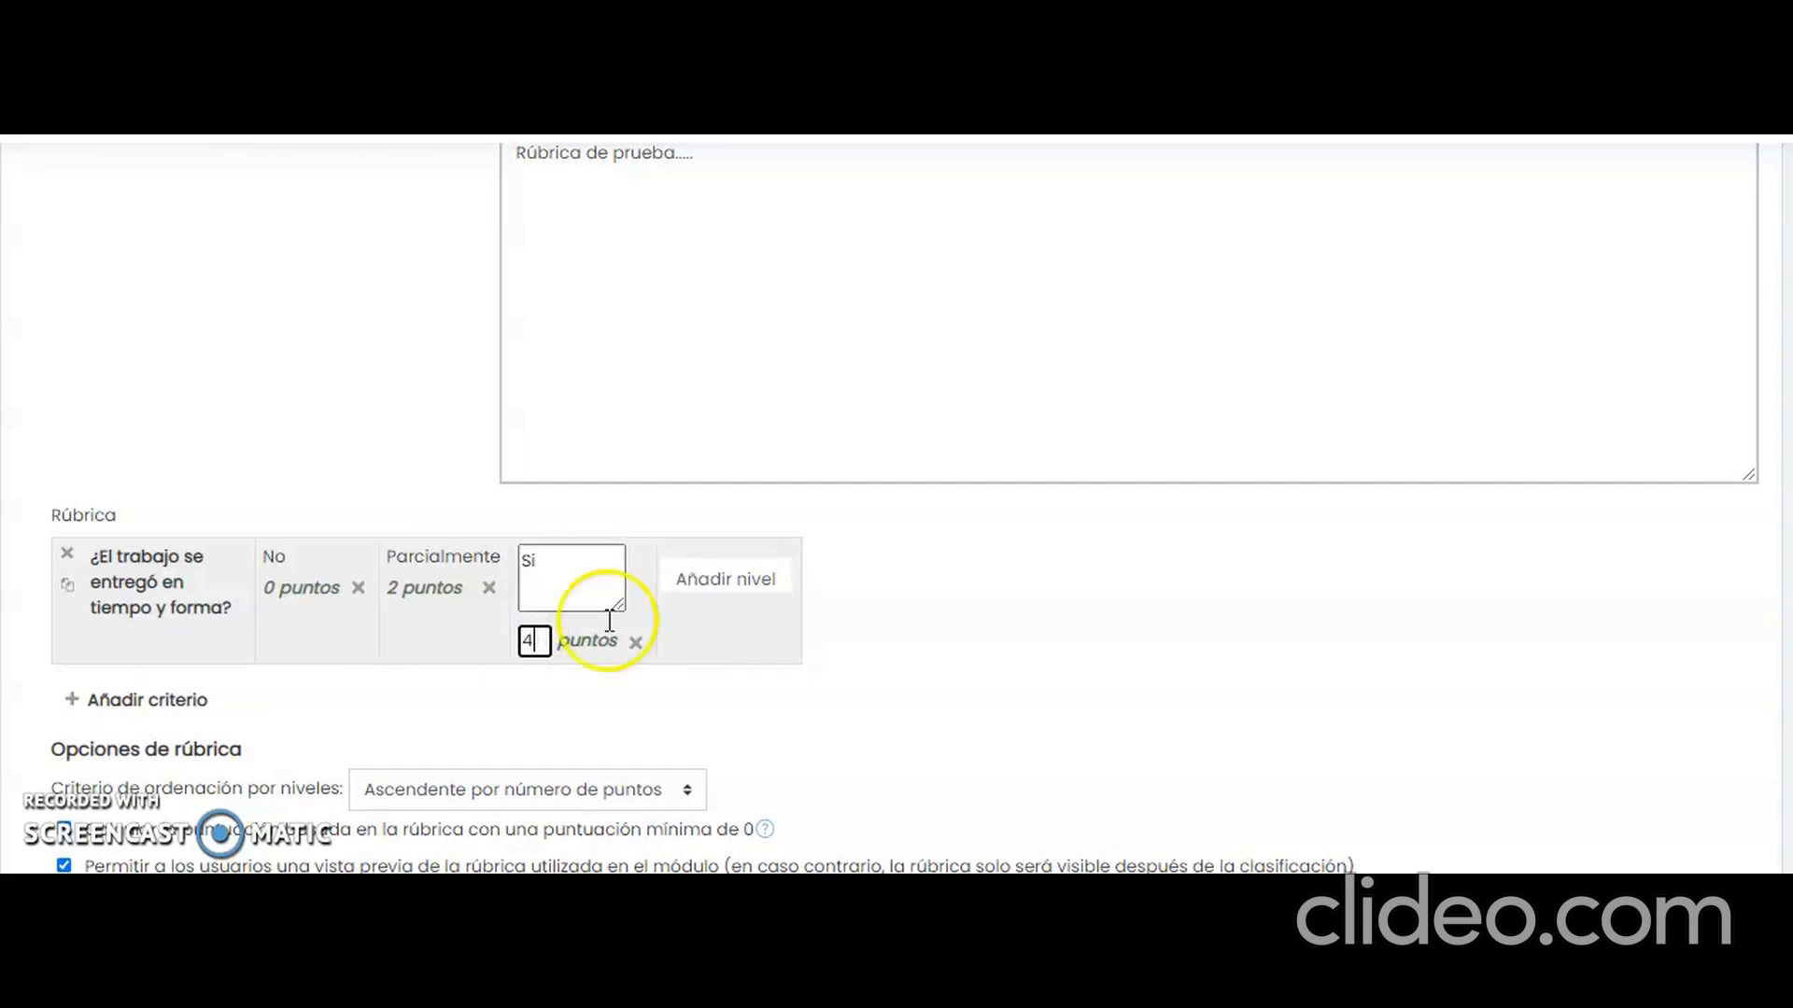
pyautogui.click(889, 537)
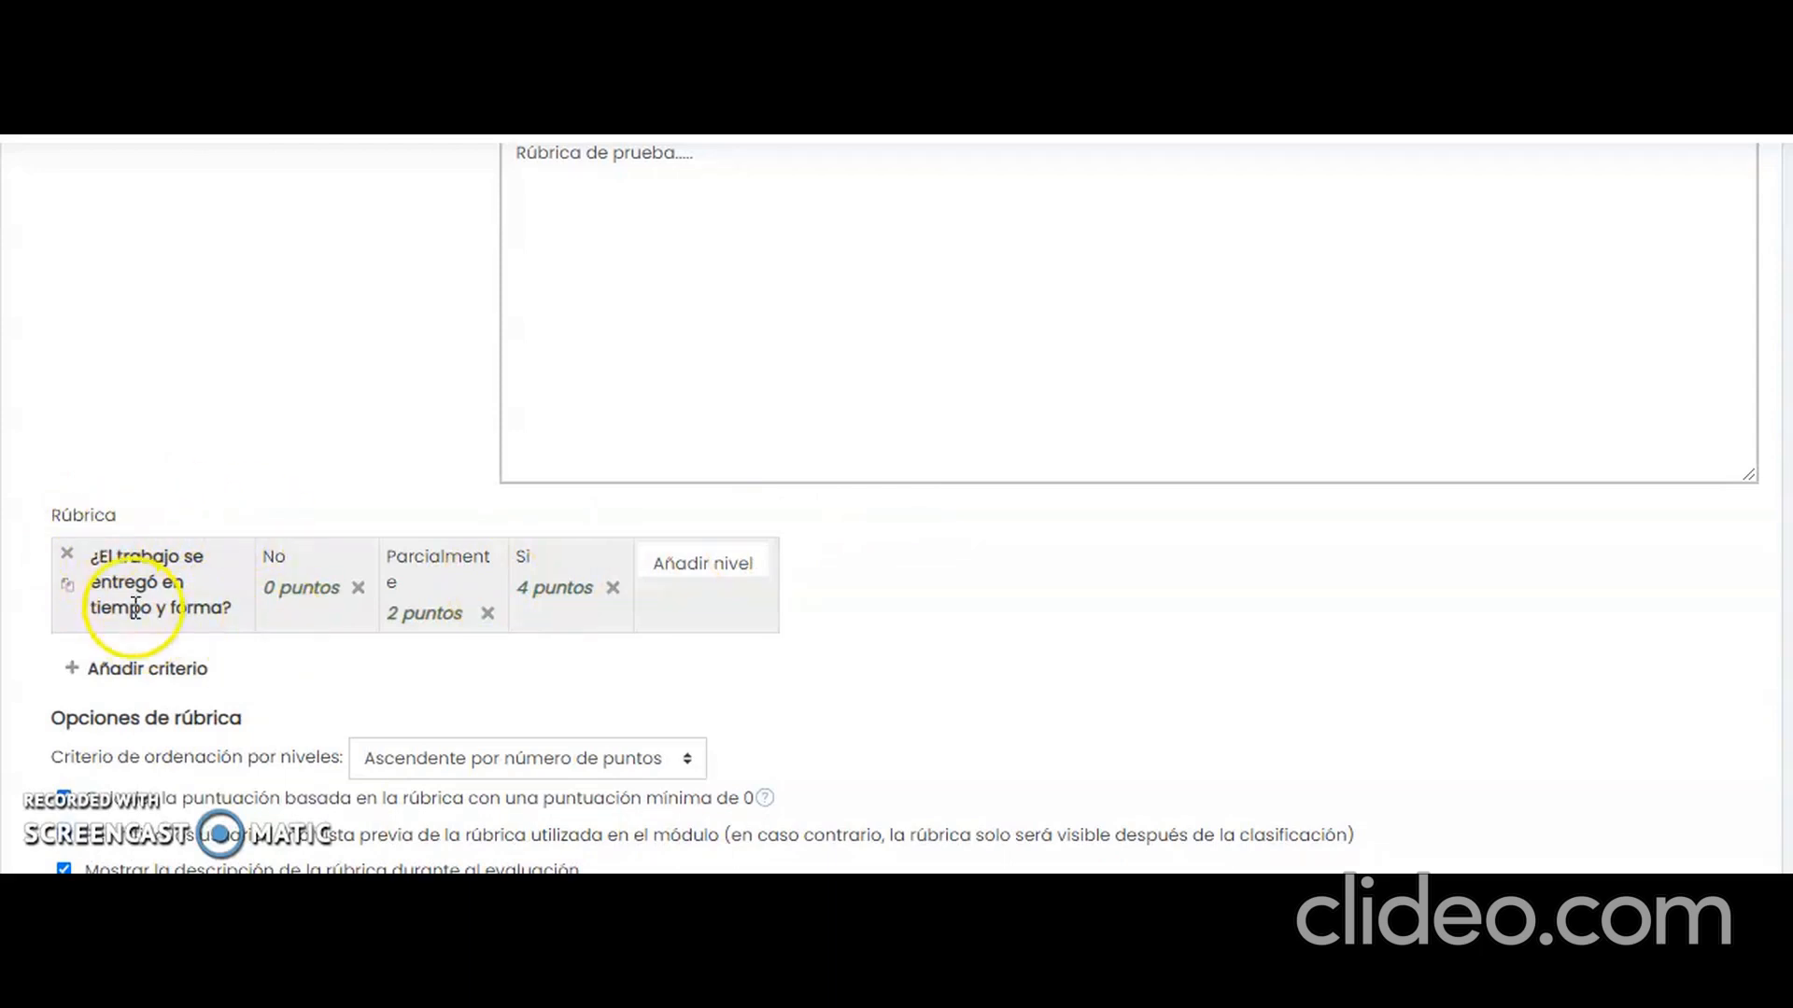
# Add a second criterion with the text "¿Se hace un corrceto uso de las estrcuturas de control?".
pyautogui.click(75, 668)
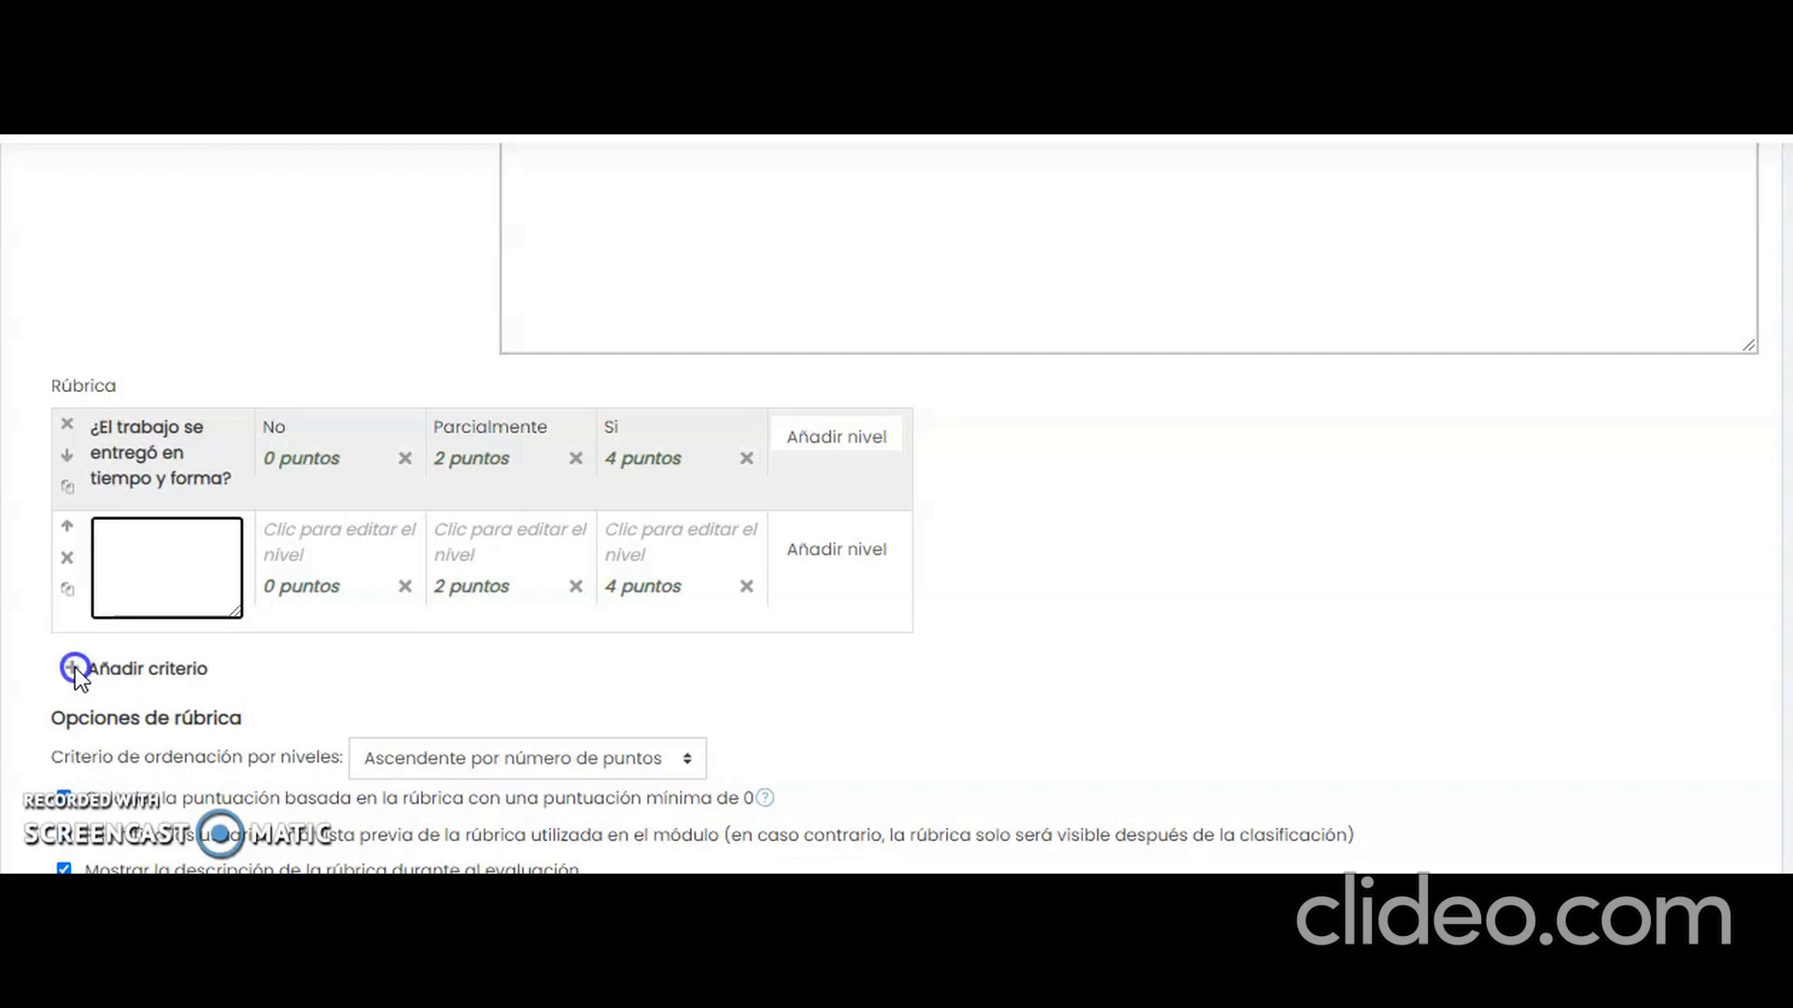
pyautogui.write('Se hace')
pyautogui.write(' un corrce')
pyautogui.write('to uso de ')
pyautogui.write('las estrcutur')
pyautogui.write('as de contro')
pyautogui.write('l?')
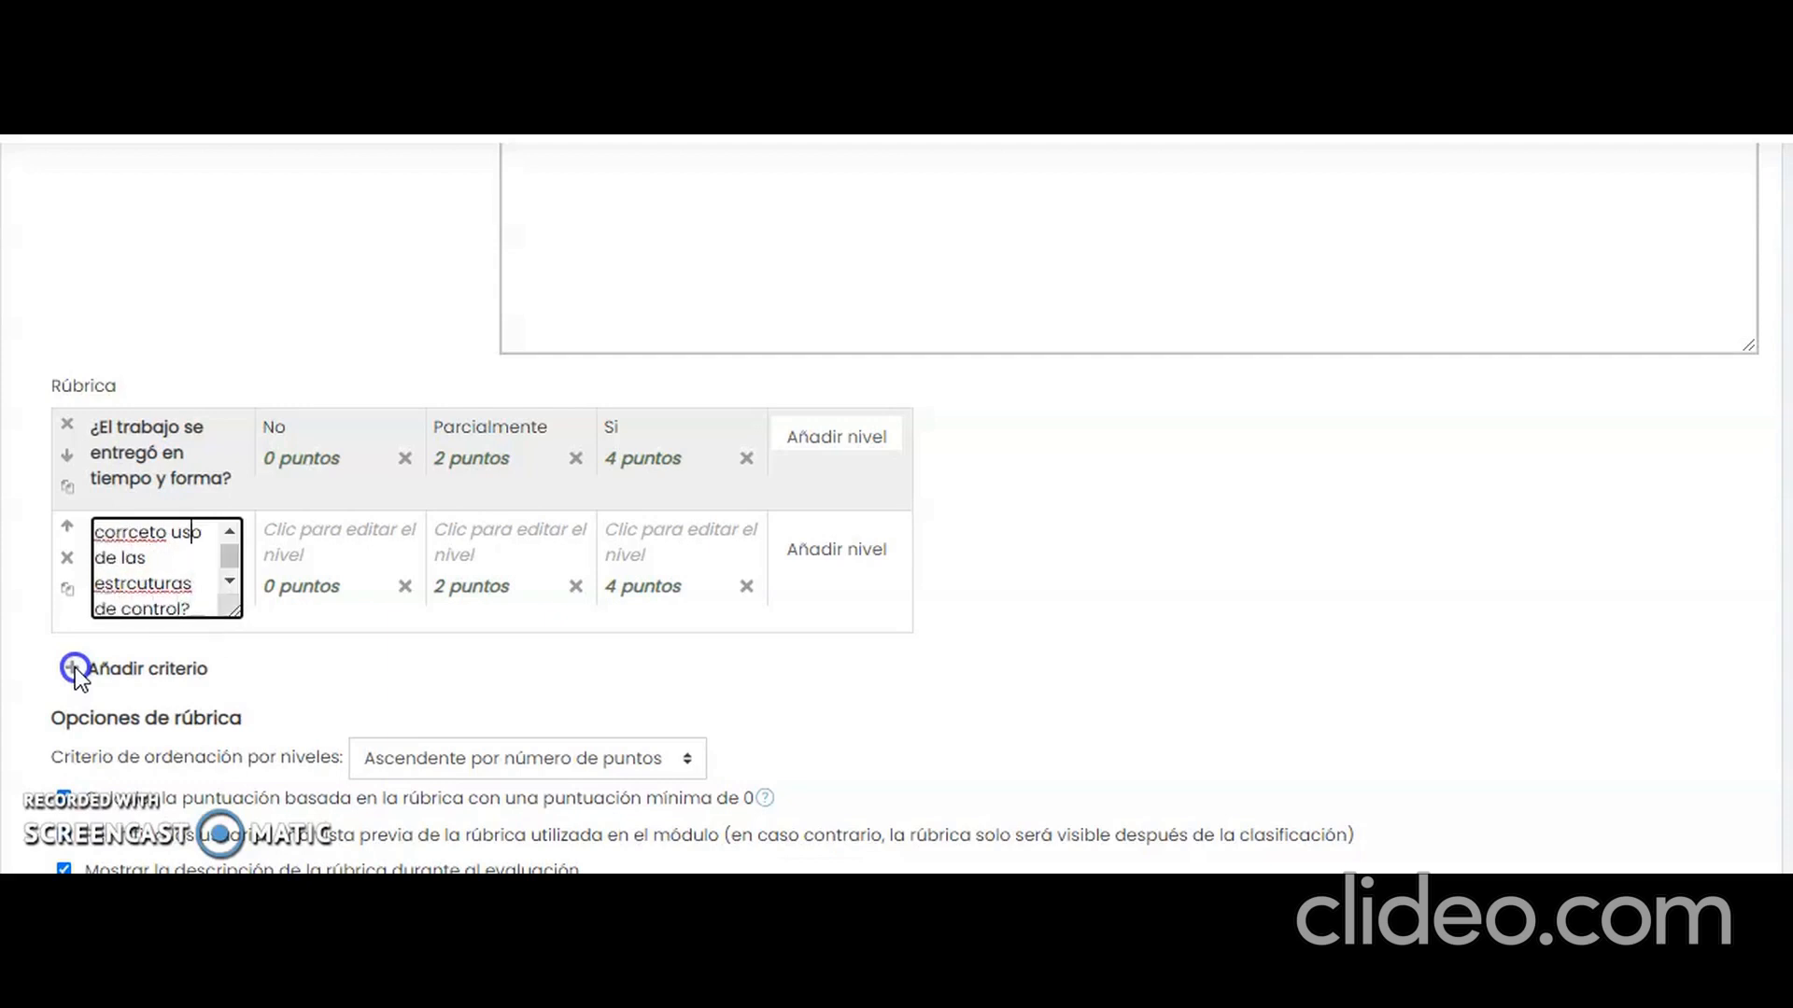
pyautogui.press('Up')
pyautogui.press('Home')
pyautogui.write('¿')
pyautogui.press('Down')
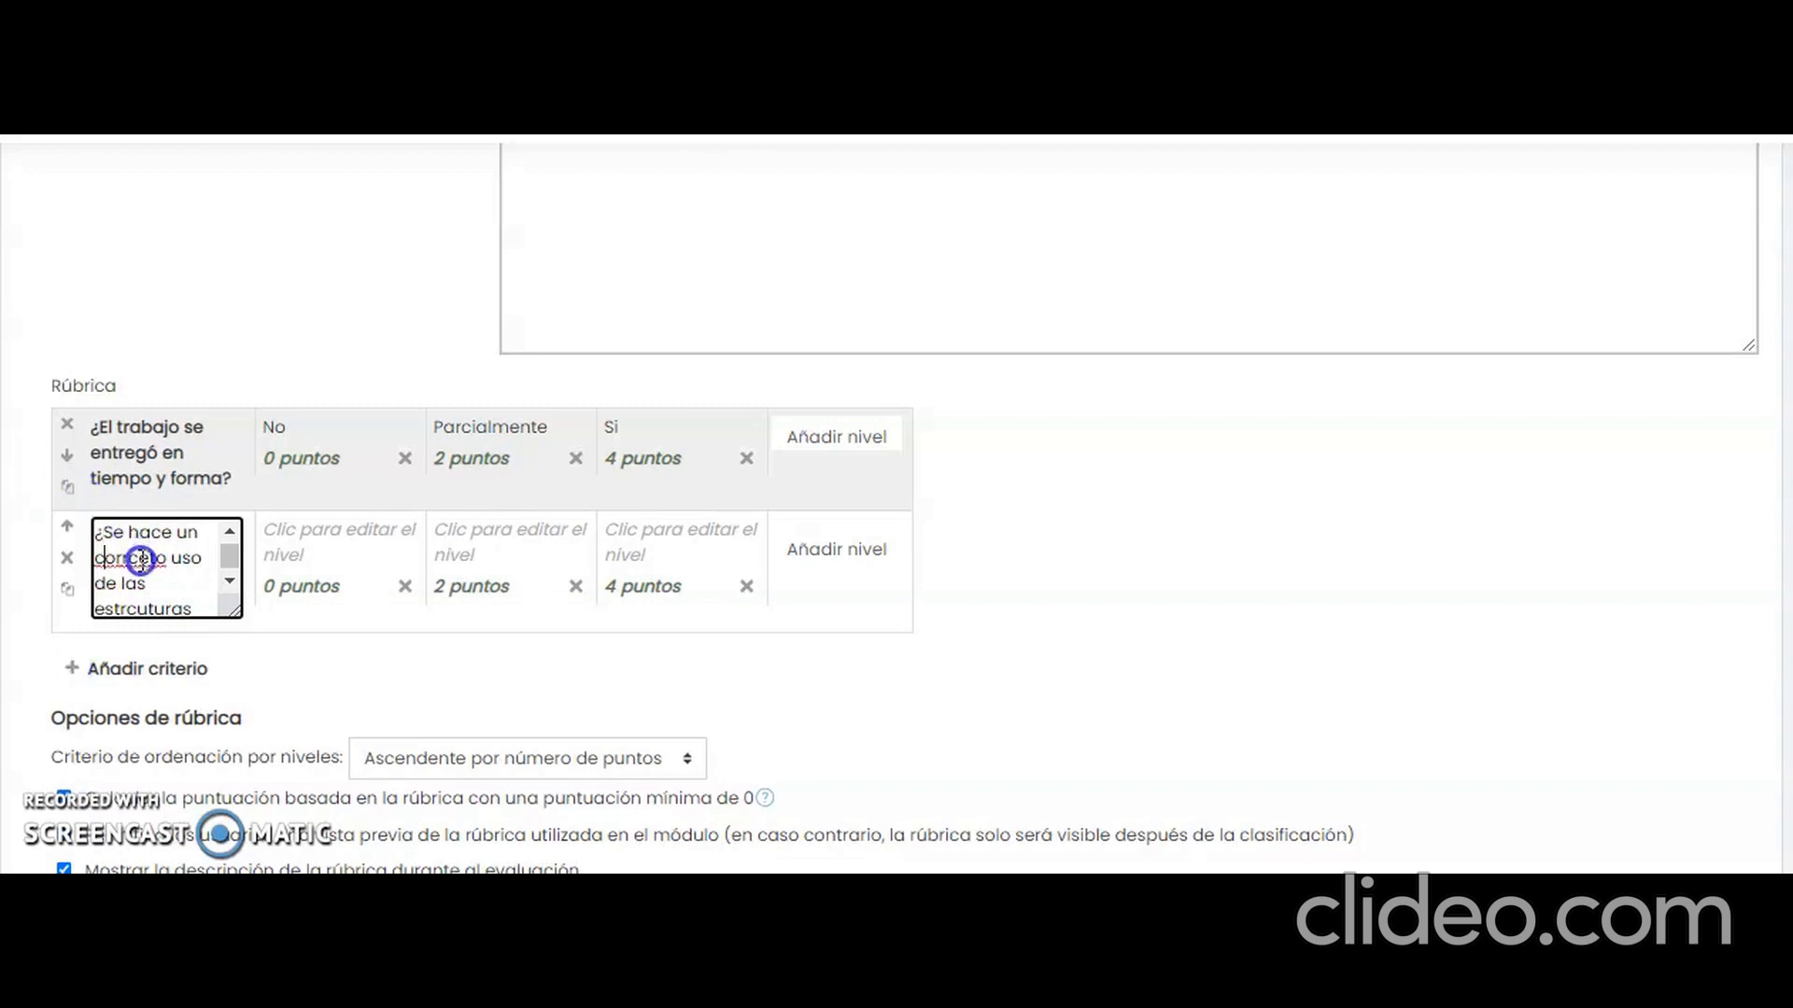
# Correct the misspelled words in the second criterion to "correcto" and "estructuras".
pyautogui.rightClick(140, 560)
pyautogui.click(259, 171)
pyautogui.click(152, 560)
pyautogui.scroll(-2, 152, 560)
pyautogui.scroll(2, 153, 560)
pyautogui.press('Down')
pyautogui.press('Down')
pyautogui.scroll(-1, 152, 560)
pyautogui.rightClick(126, 581)
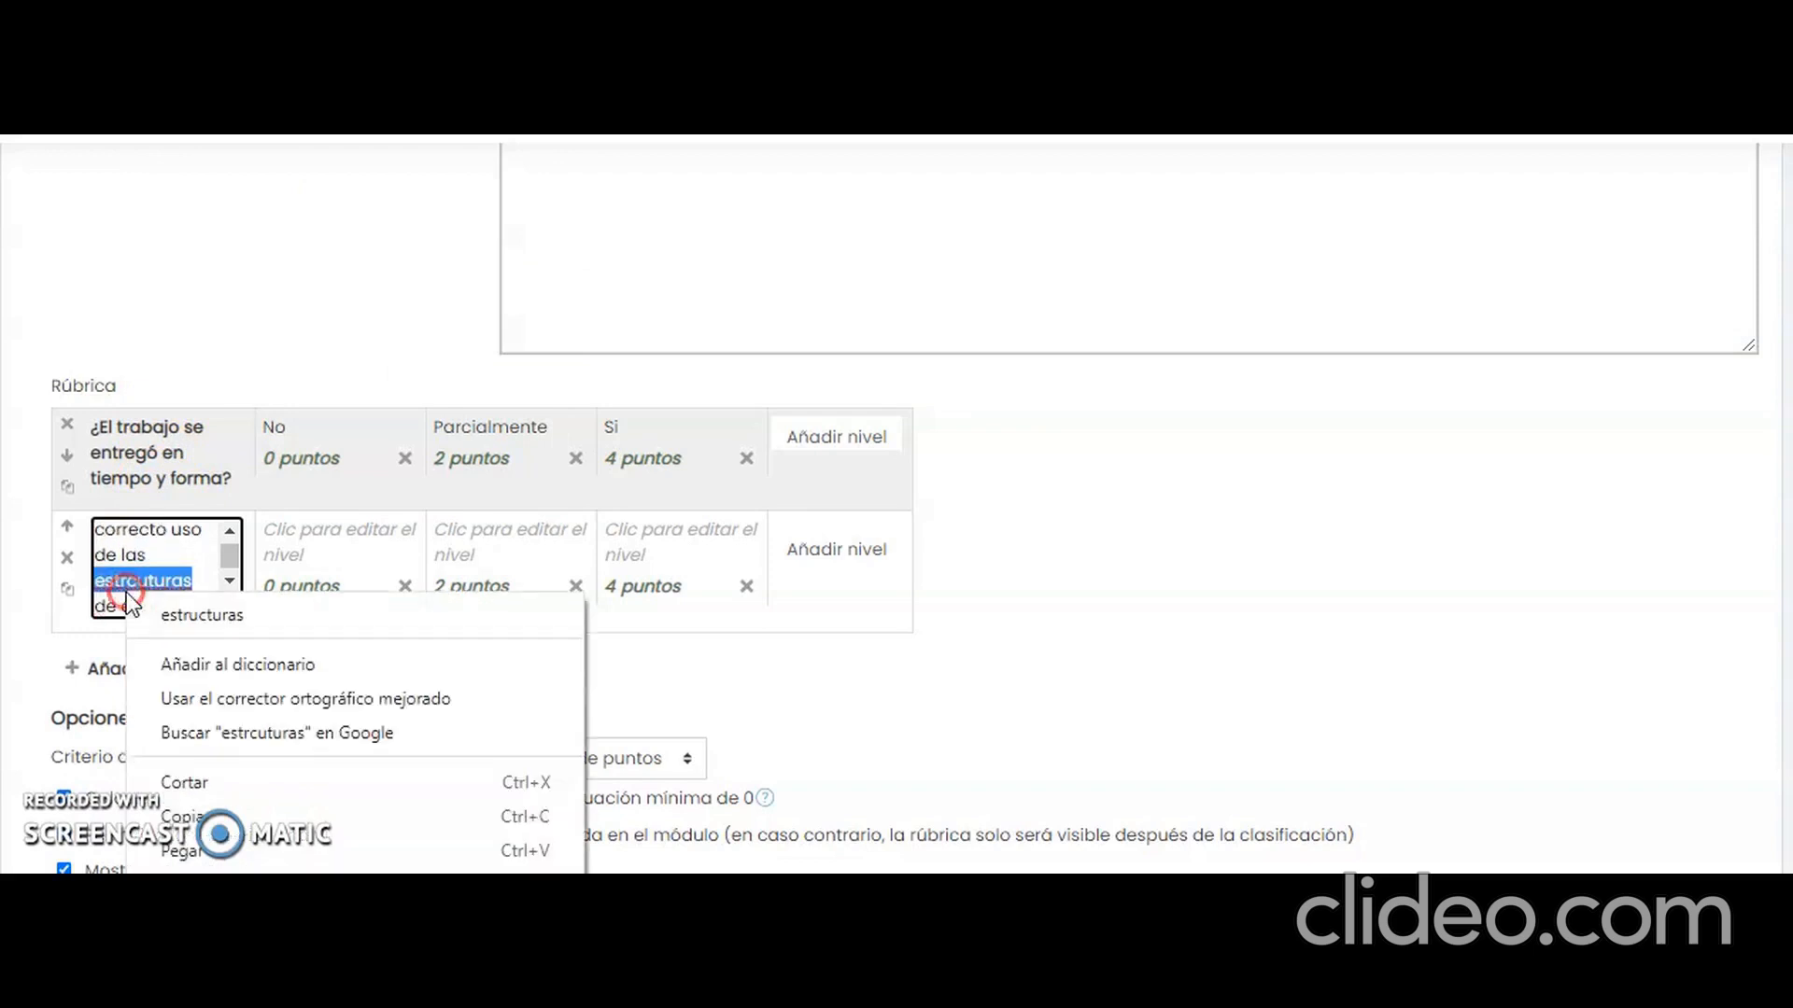
pyautogui.click(216, 618)
# Name the second criterion's 0-point level "No".
pyautogui.click(334, 588)
pyautogui.click(303, 539)
pyautogui.write('NO')
pyautogui.press('BackSpace')
pyautogui.write('o')
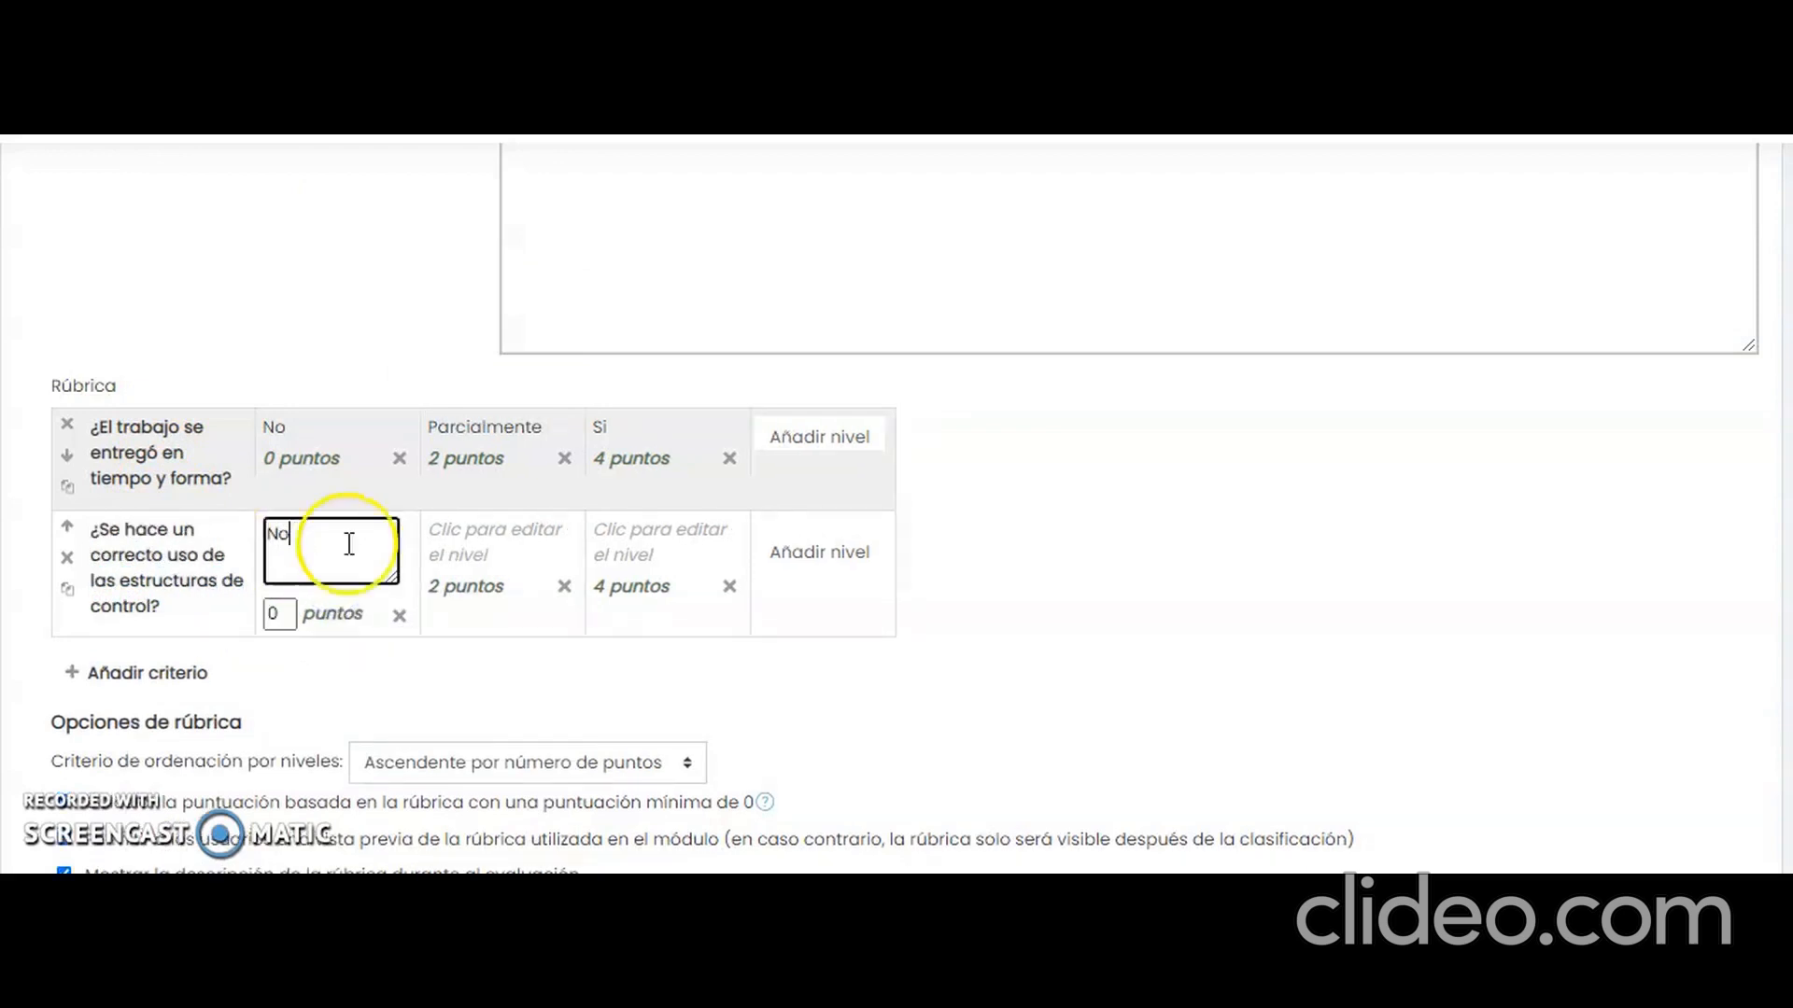
# Name the second criterion's 2-point level "Parcialmente".
pyautogui.click(480, 534)
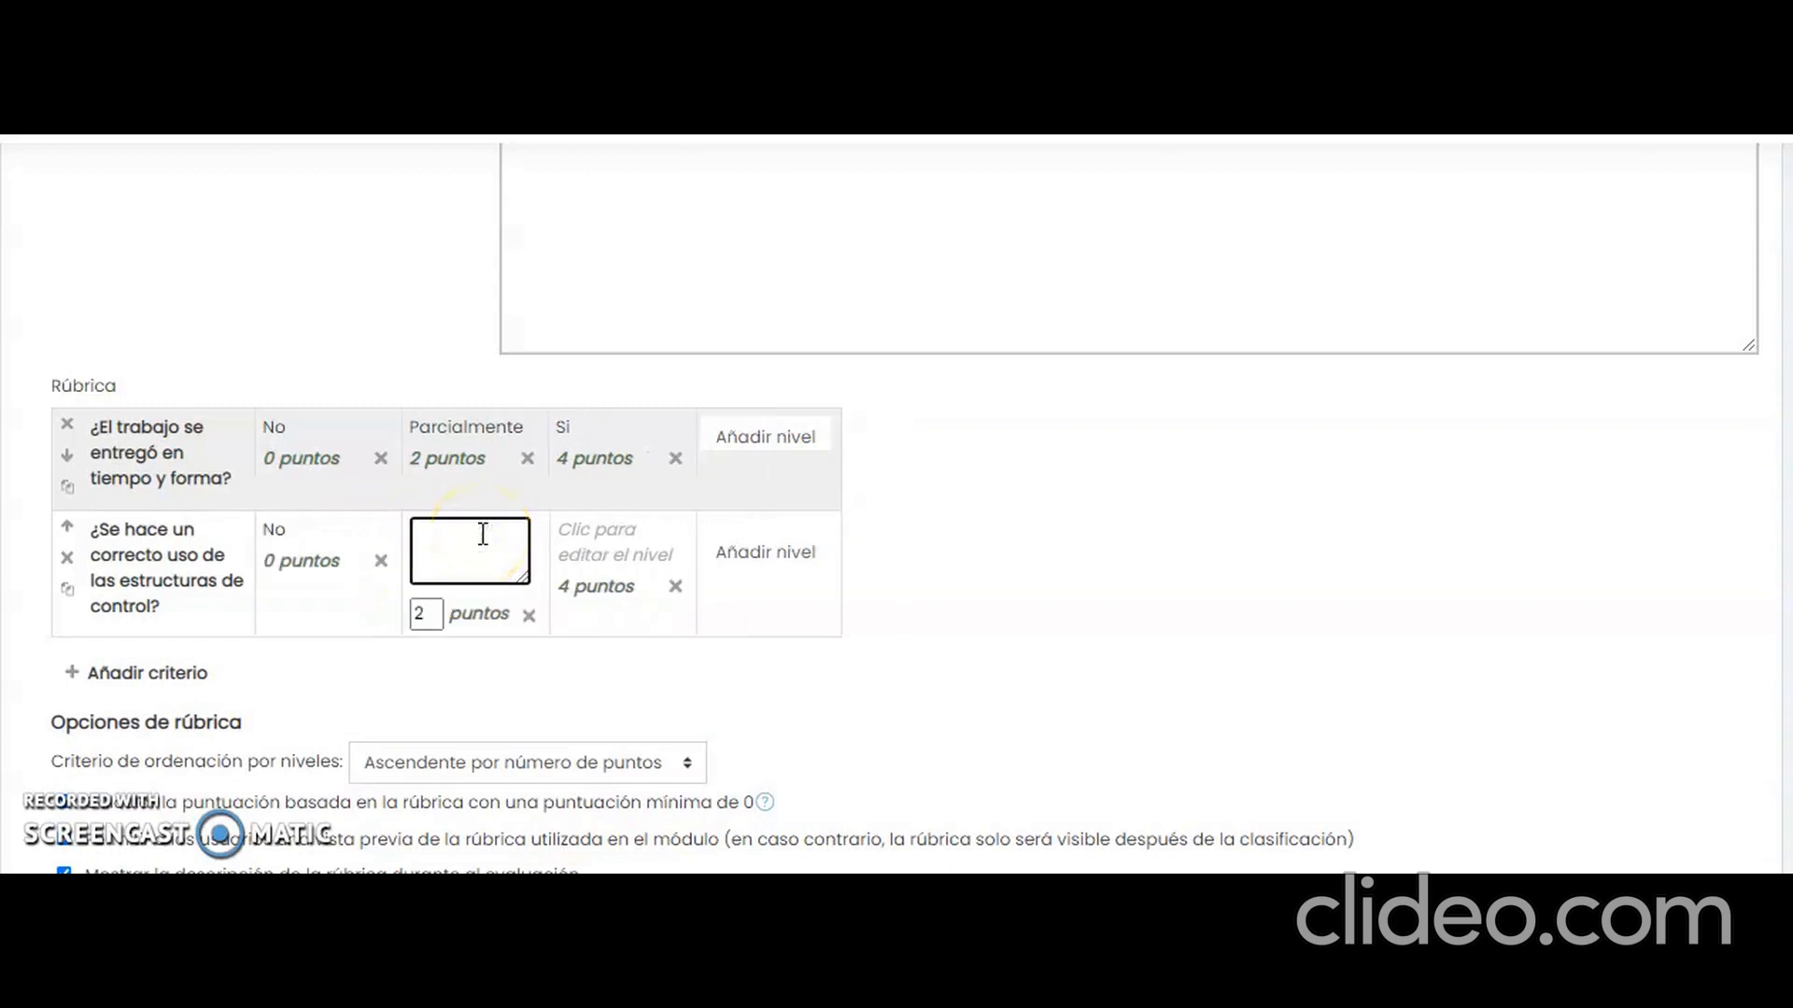
pyautogui.write('Parcialemn')
pyautogui.write('te')
pyautogui.press('Left')
pyautogui.press('Left')
pyautogui.press('Left')
pyautogui.hotkey('shift', 'Left')
pyautogui.hotkey('shift', 'Left')
pyautogui.write('me')
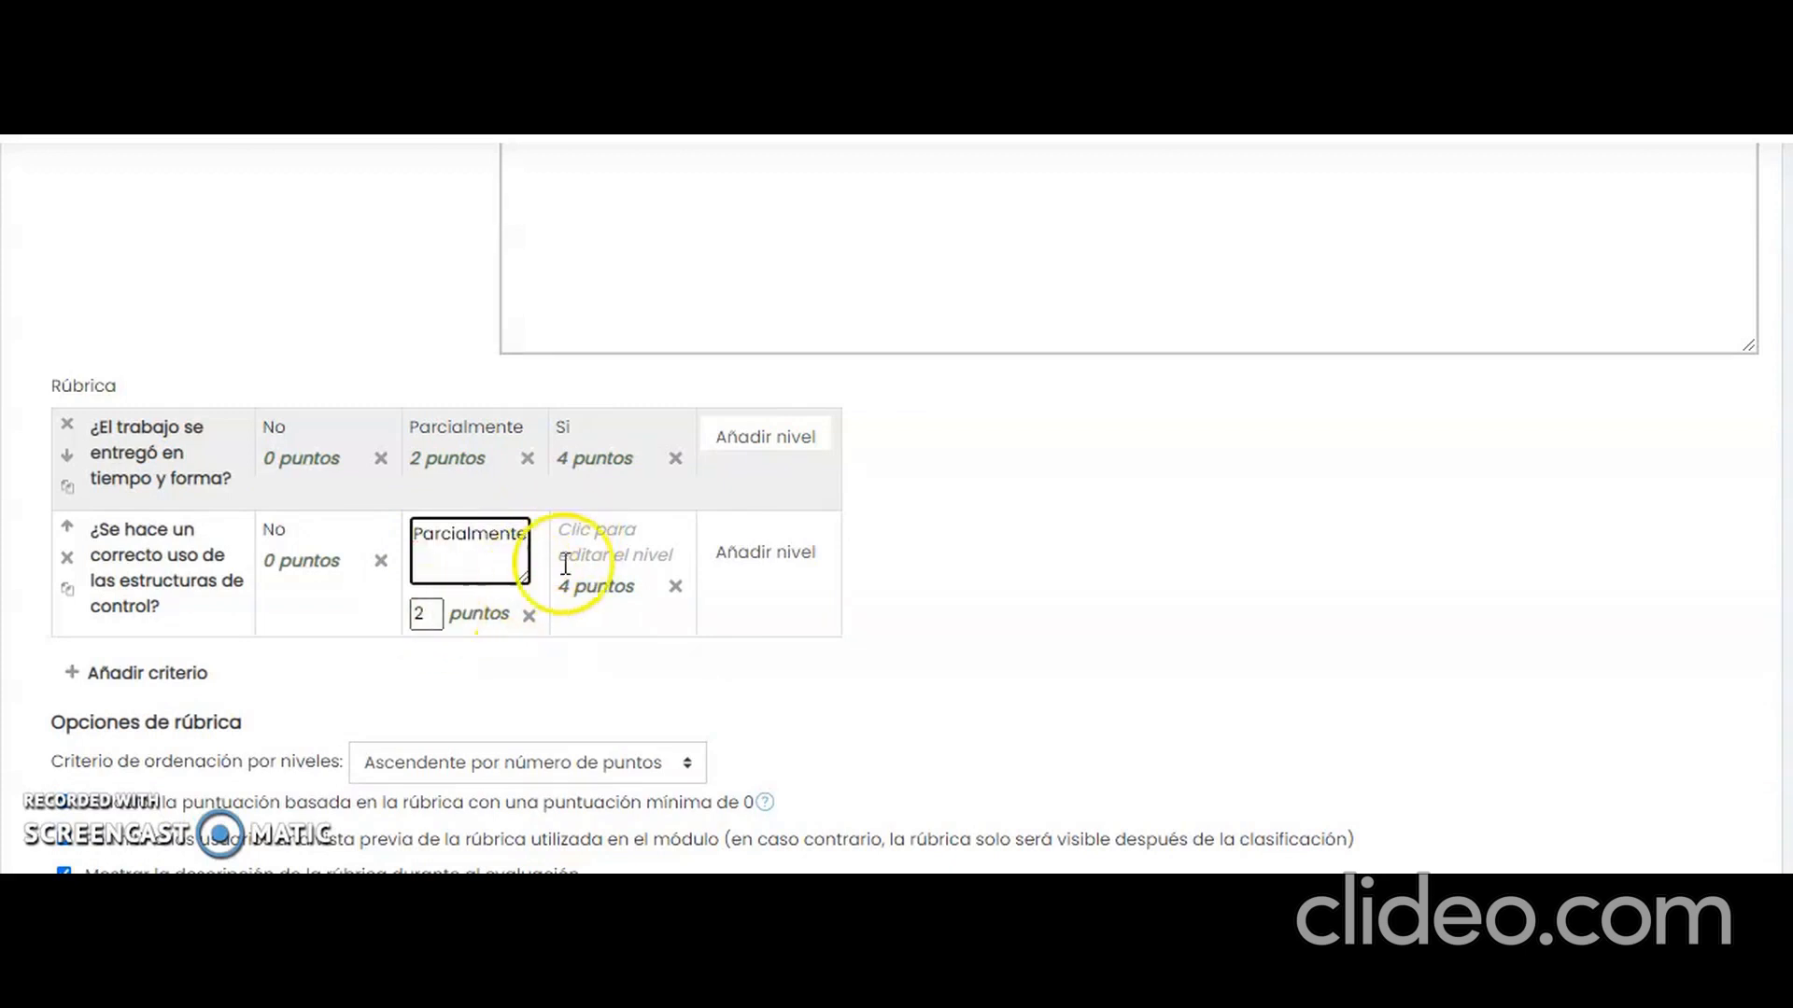
# Name the second criterion's 4-point level "Sí".
pyautogui.click(594, 562)
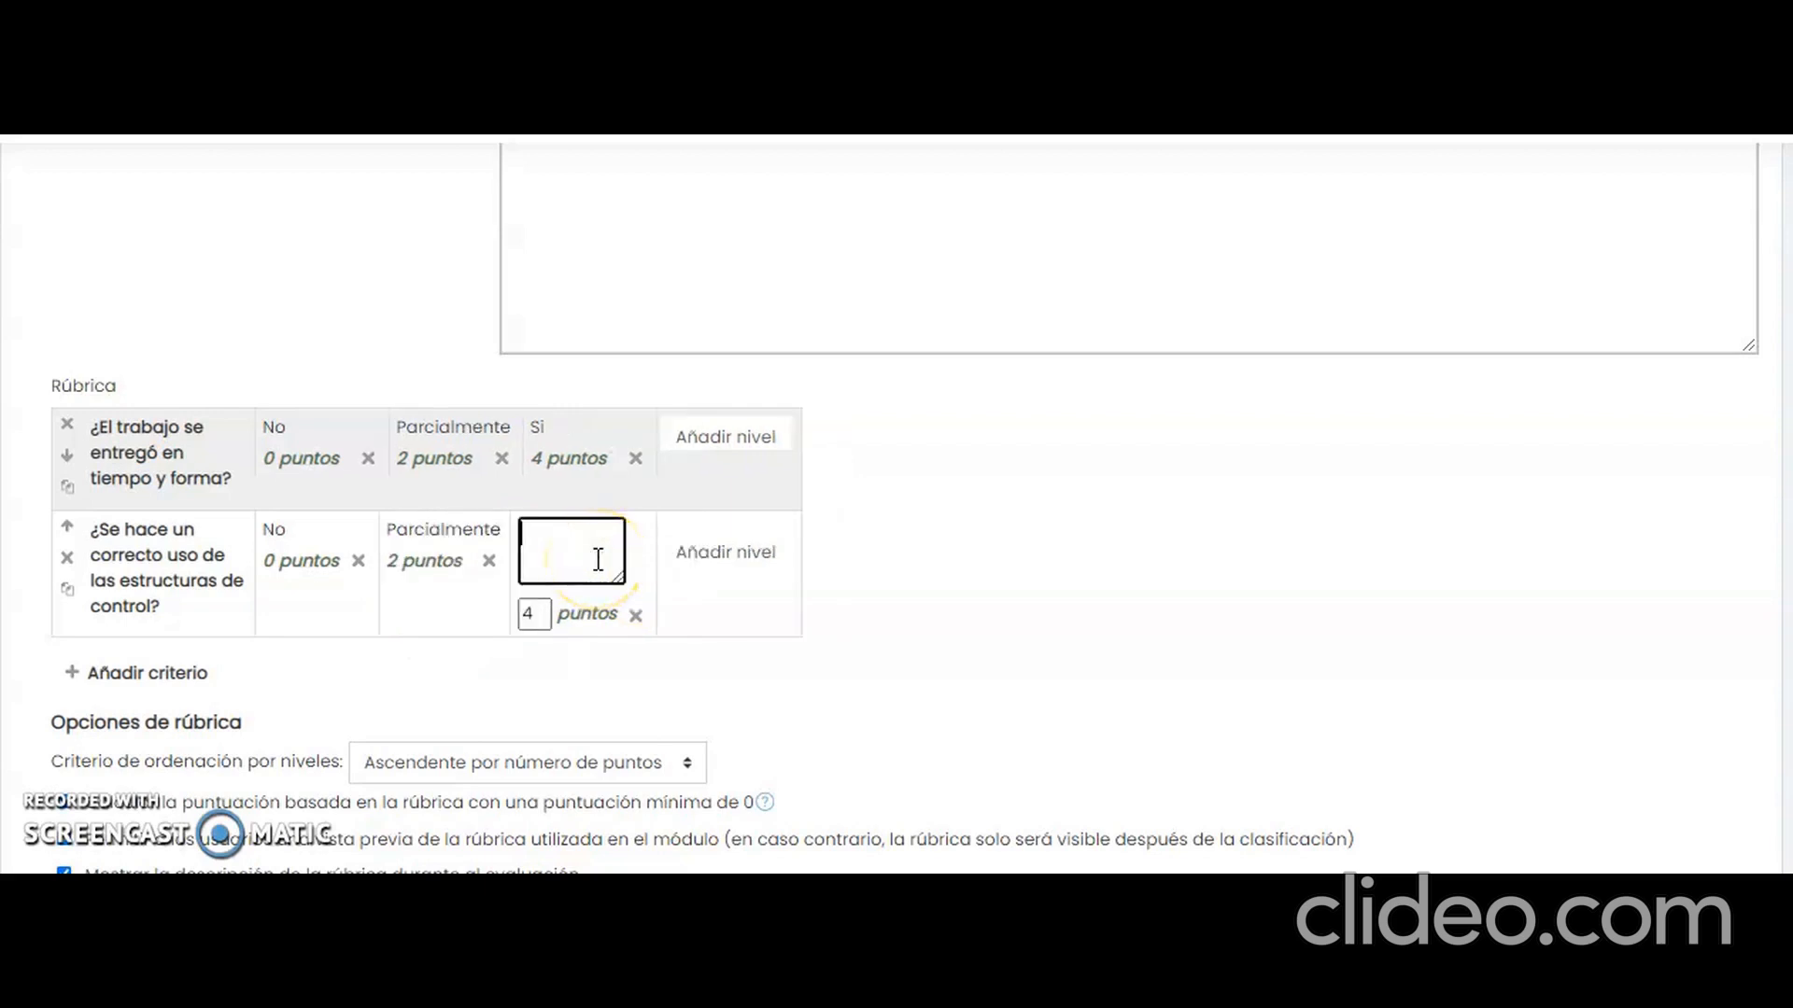
pyautogui.write('Si')
pyautogui.press('BackSpace')
pyautogui.write('í')
pyautogui.click(1101, 497)
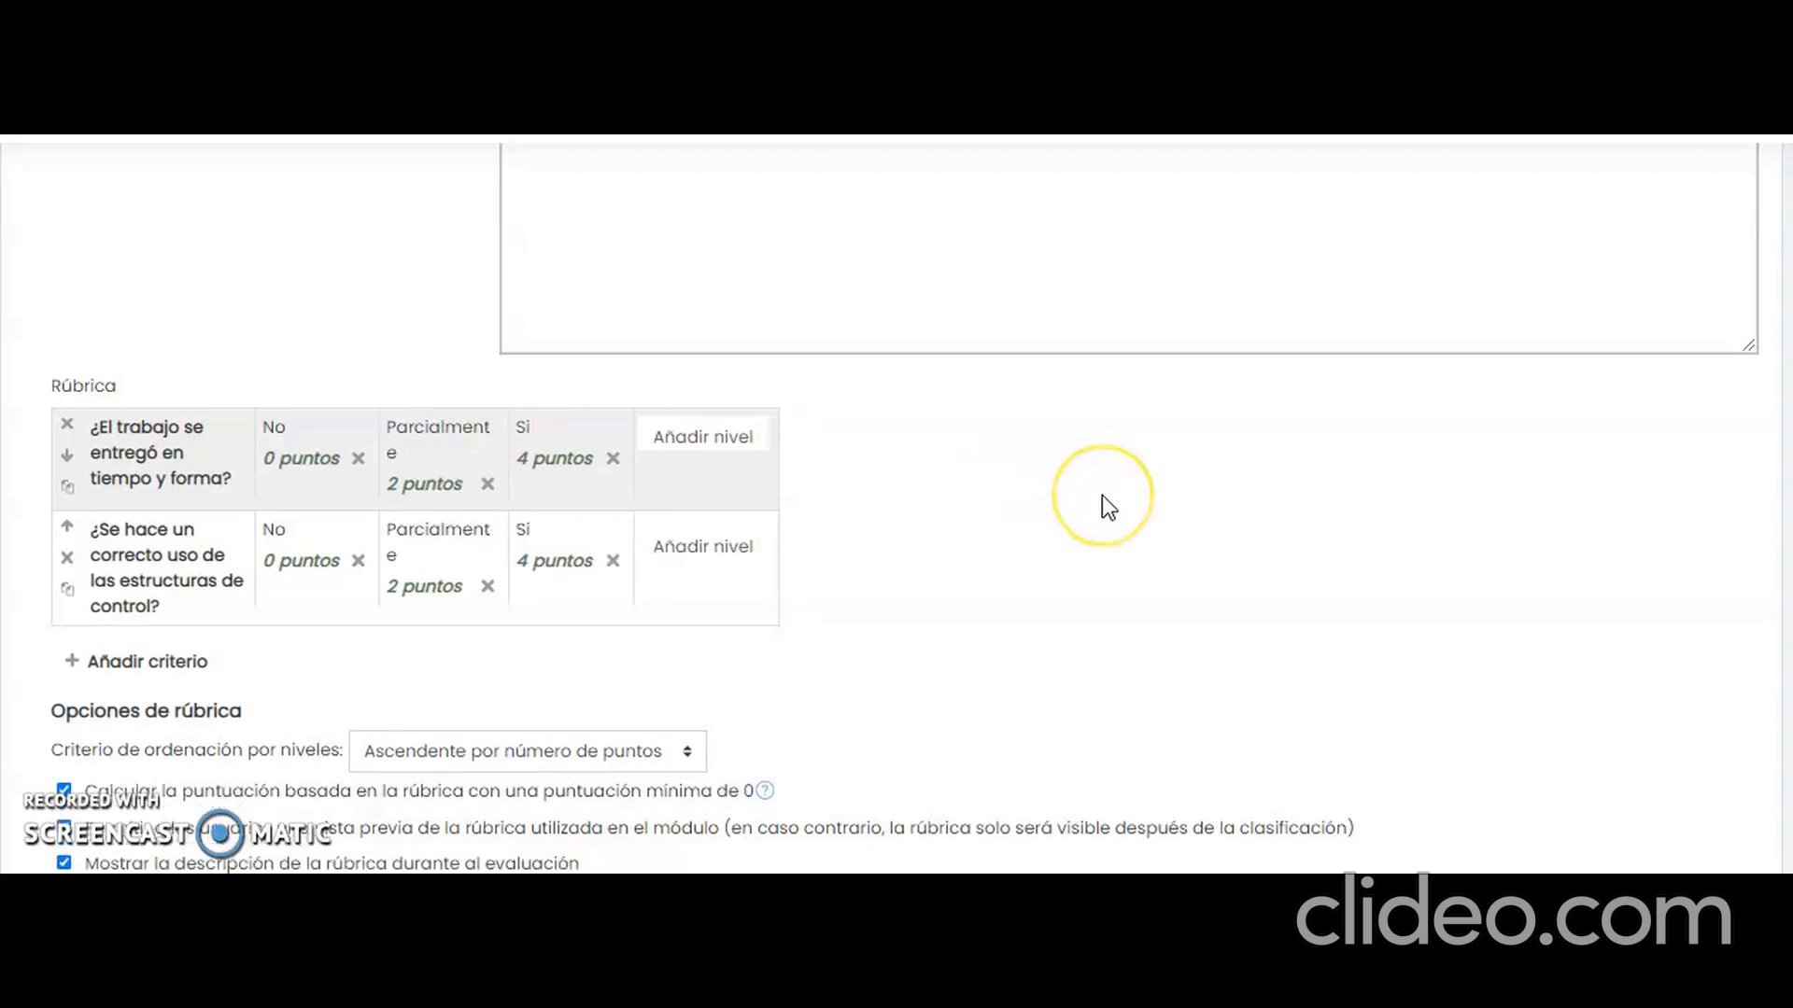
# Add a third criterion reading "El algoritmo planteado ¿resuelve el problema?" with its spelling corrected.
pyautogui.click(181, 659)
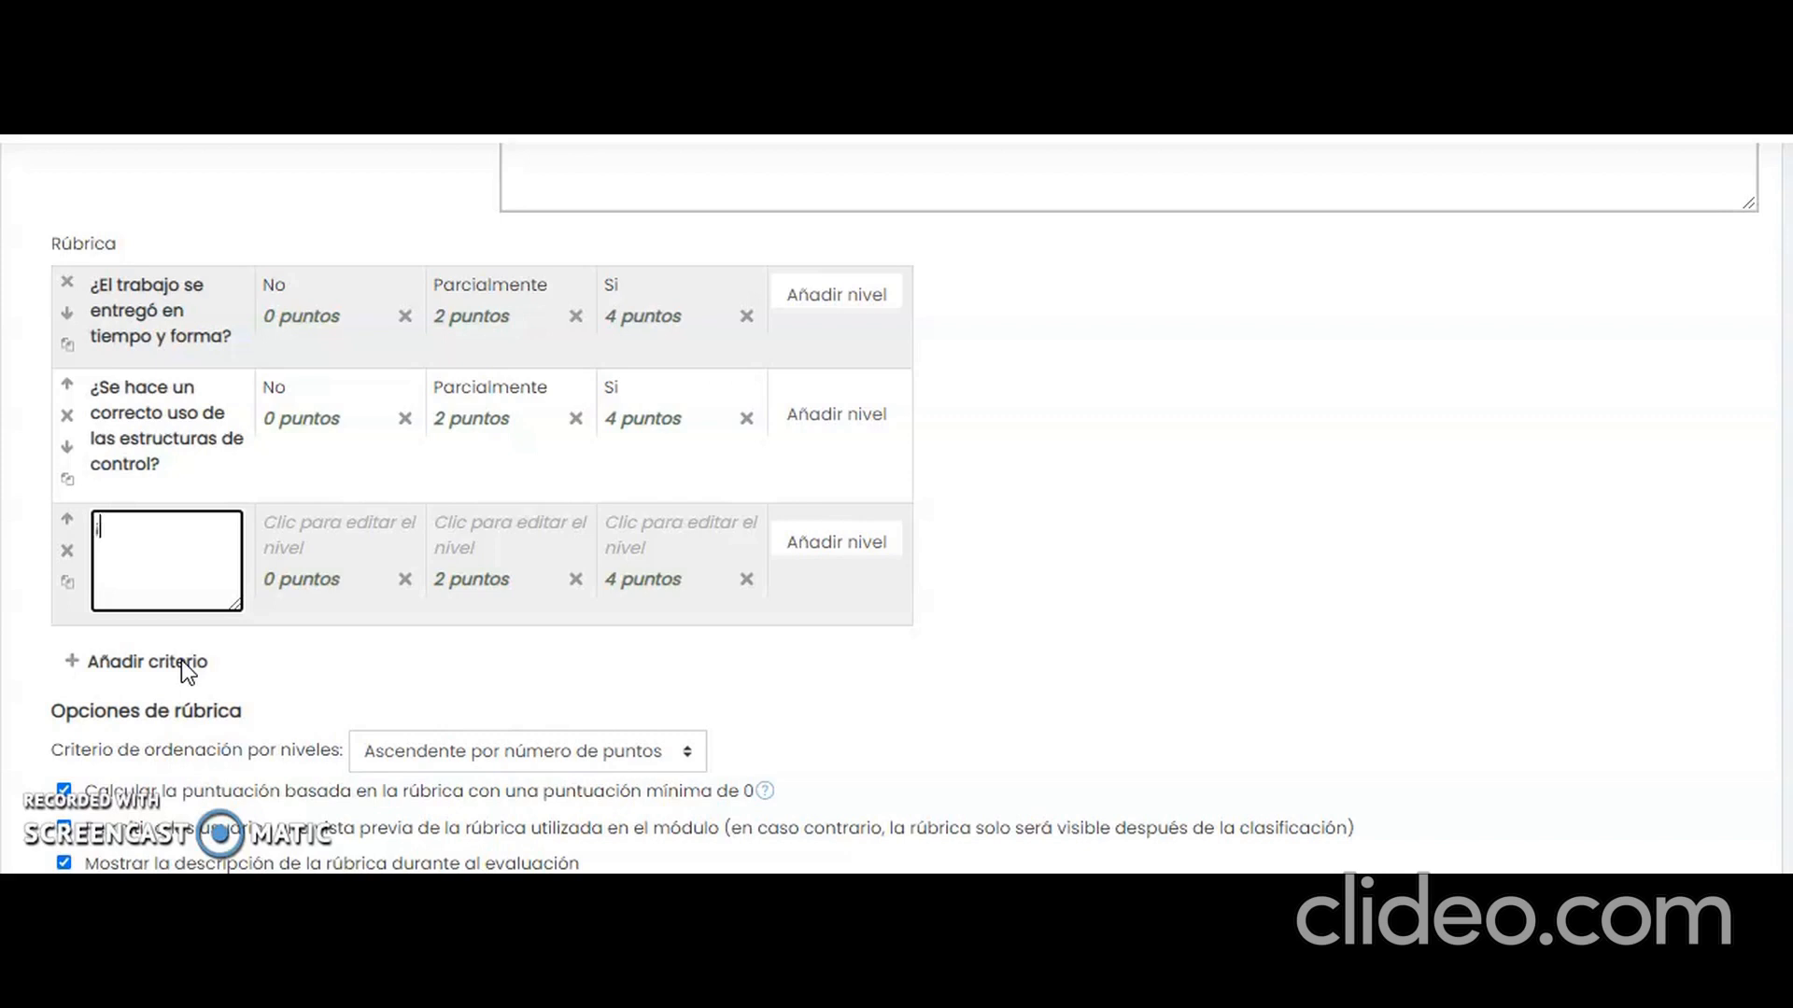
pyautogui.write('c')
pyautogui.press('BackSpace')
pyautogui.write('El algoritmo planteado ¿')
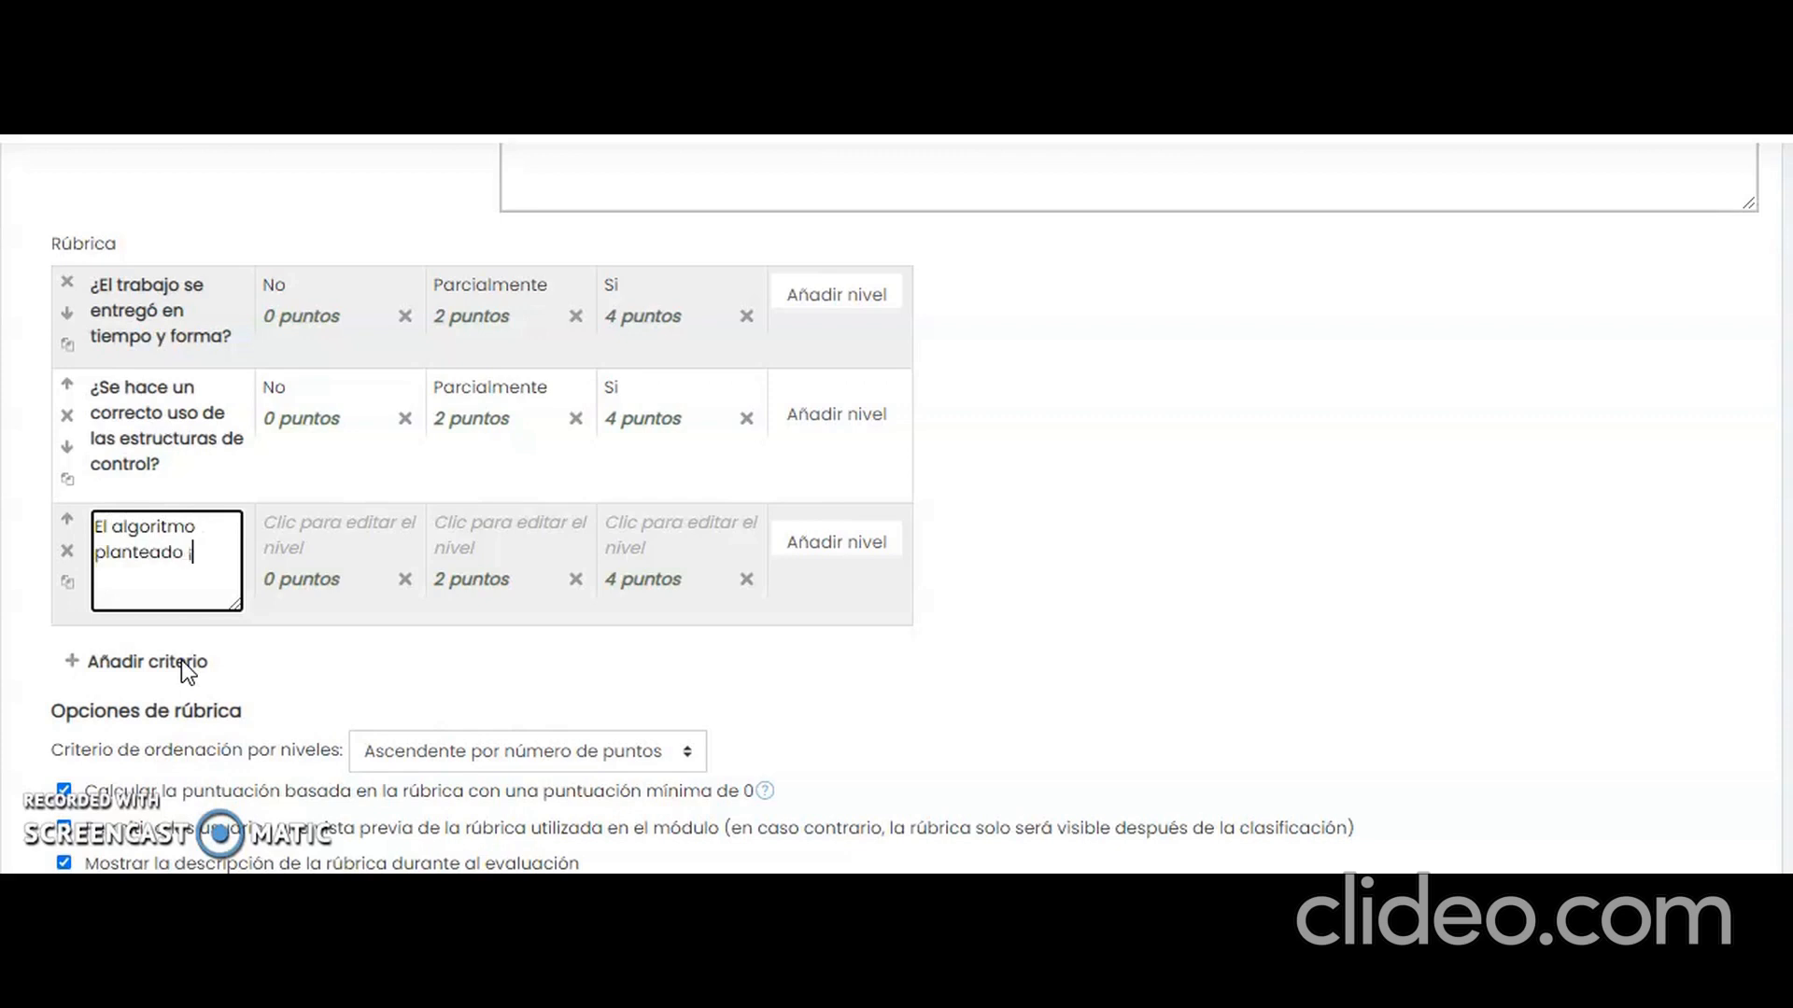
pyautogui.write('resuleve el problema?')
pyautogui.click(67, 586)
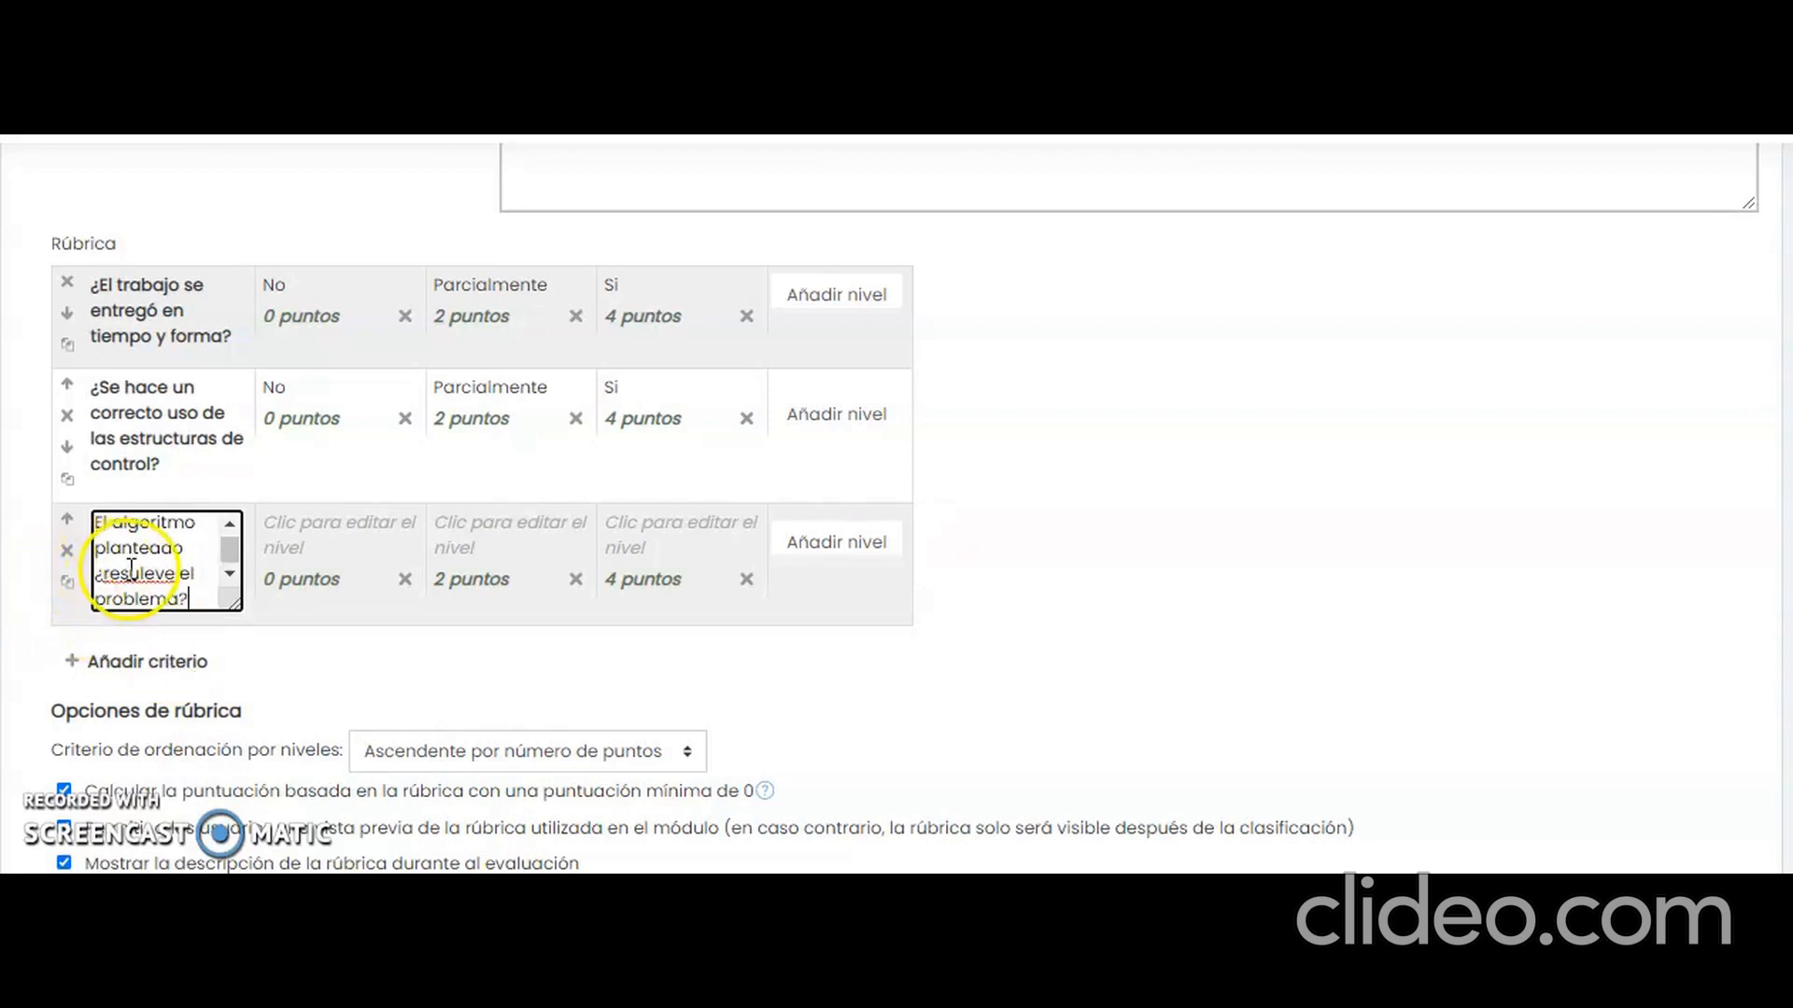
pyautogui.rightClick(131, 573)
pyautogui.click(241, 192)
# Name the third criterion's 0, 2 and 4-point levels "No", "Parcialmente" and "Si".
pyautogui.click(366, 528)
pyautogui.write('NO')
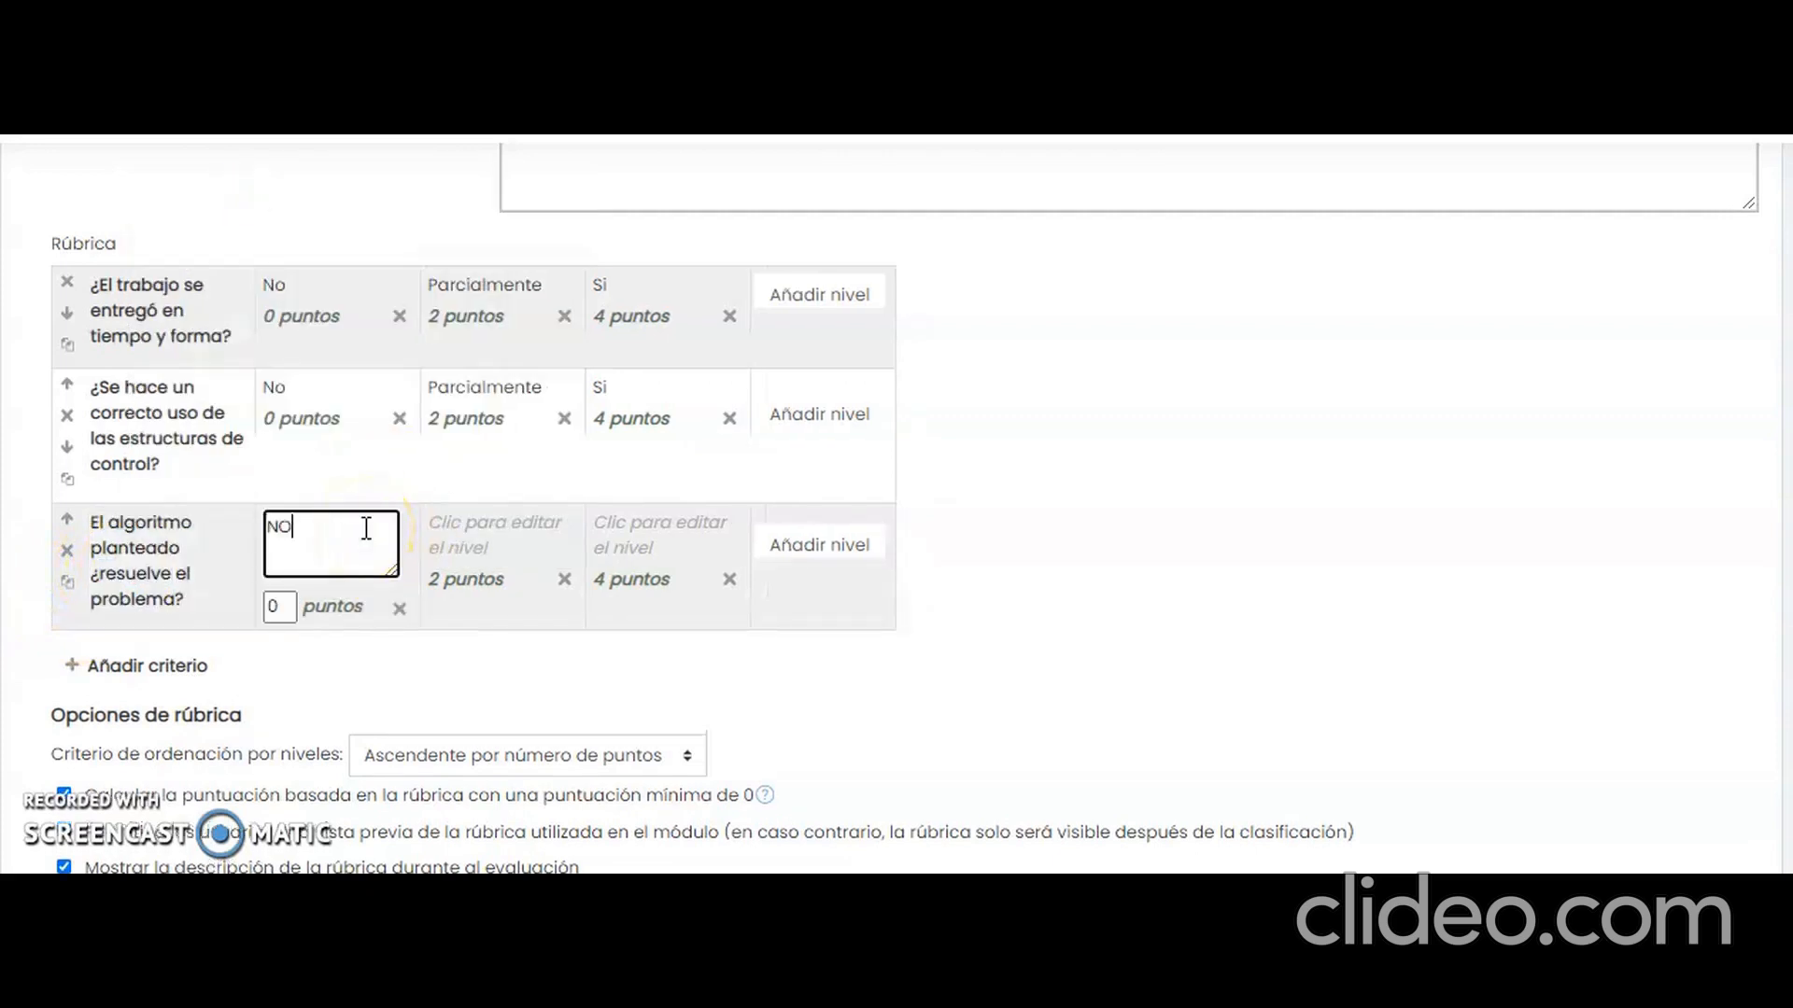
pyautogui.press('BackSpace')
pyautogui.write('o')
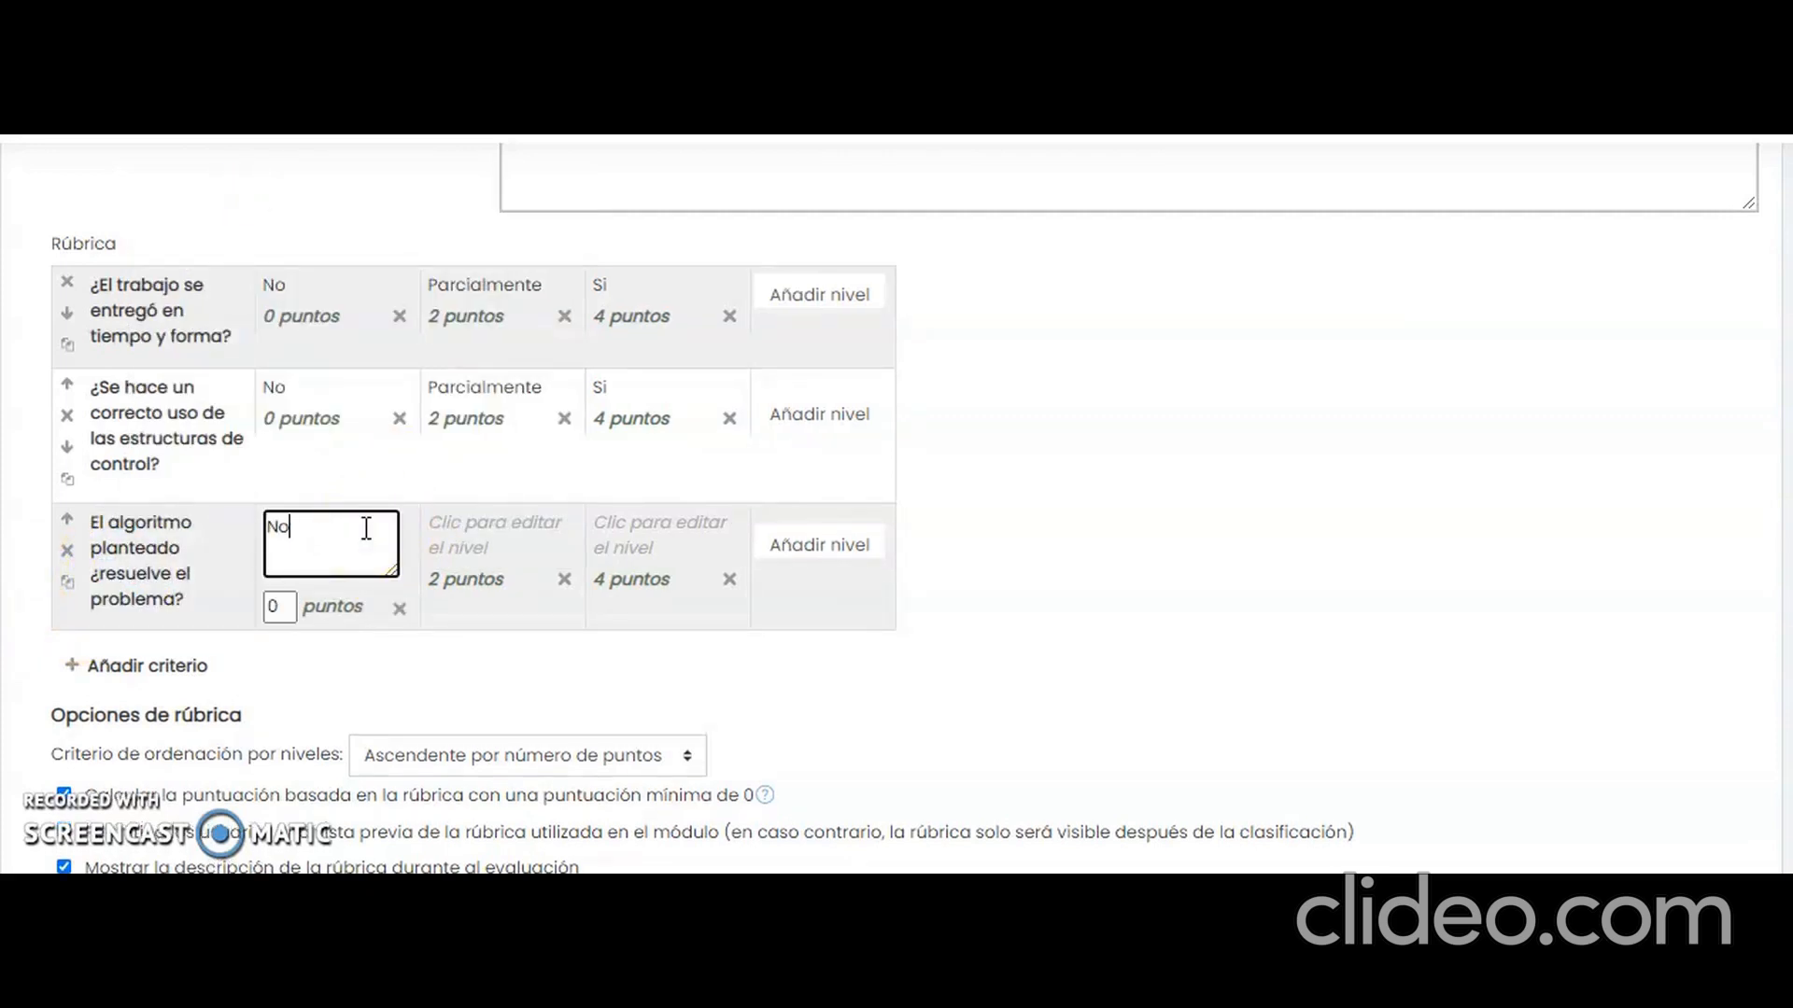
pyautogui.click(538, 540)
pyautogui.write('Parcialmente')
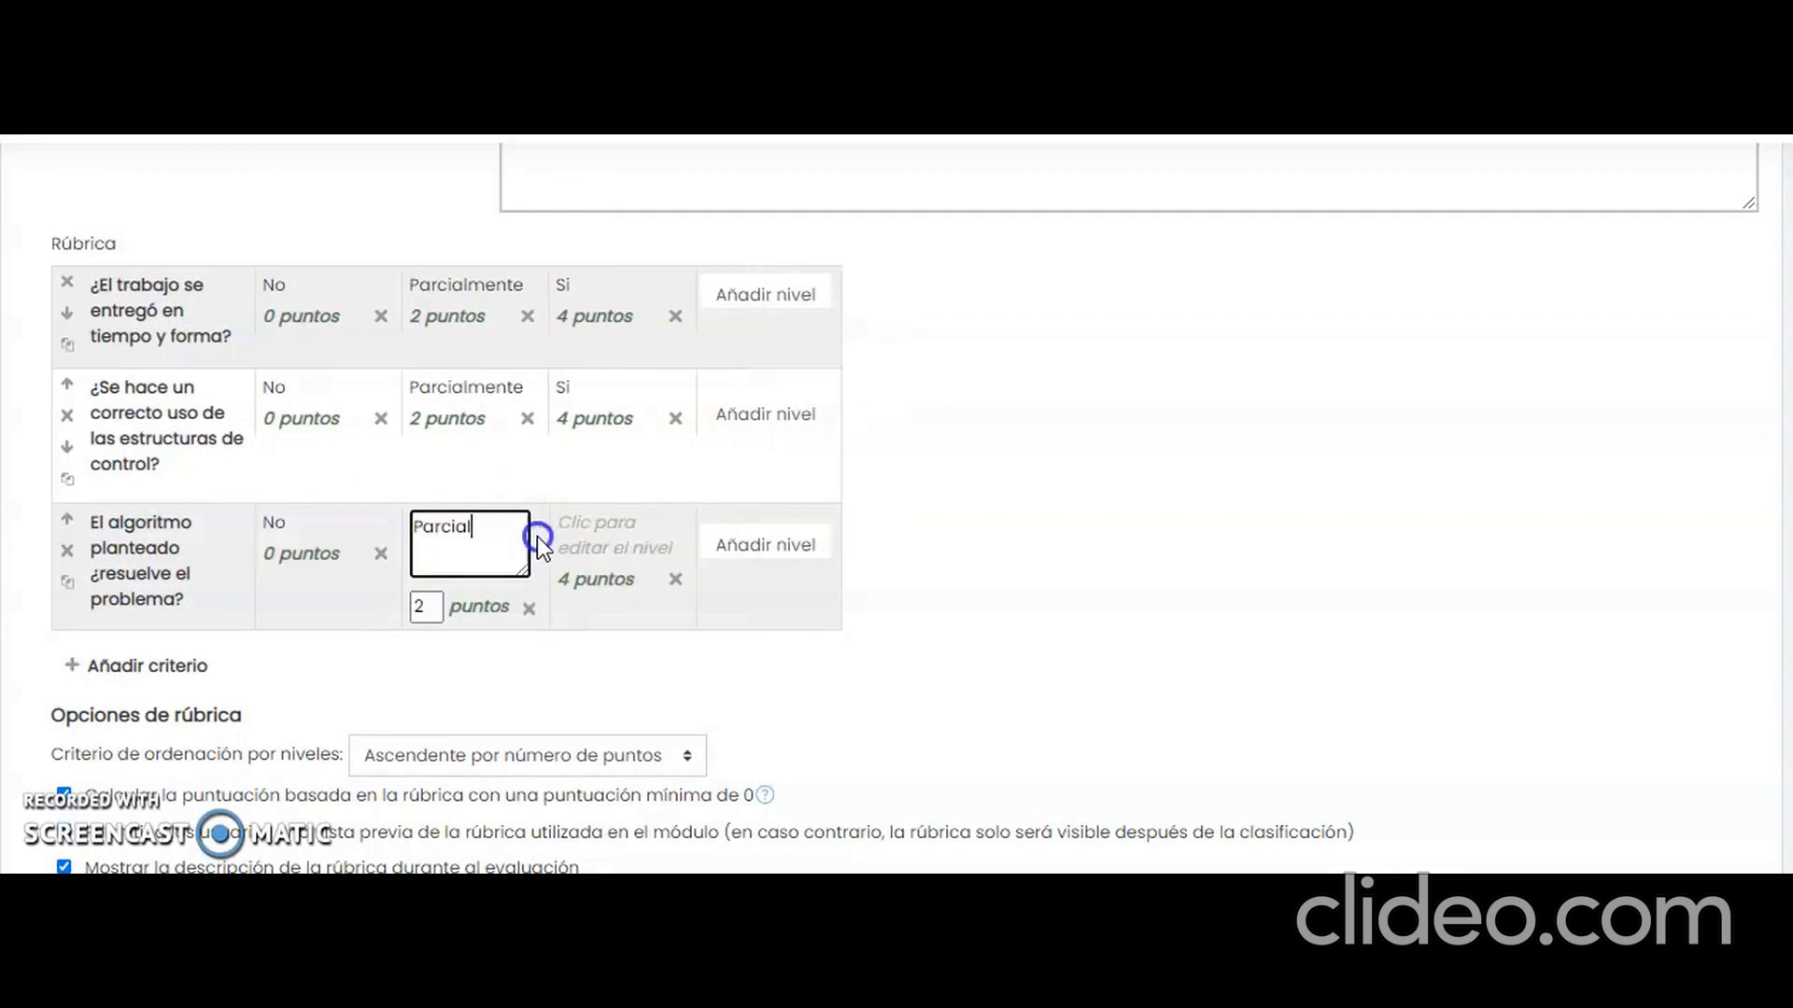
pyautogui.click(600, 521)
pyautogui.write('Si')
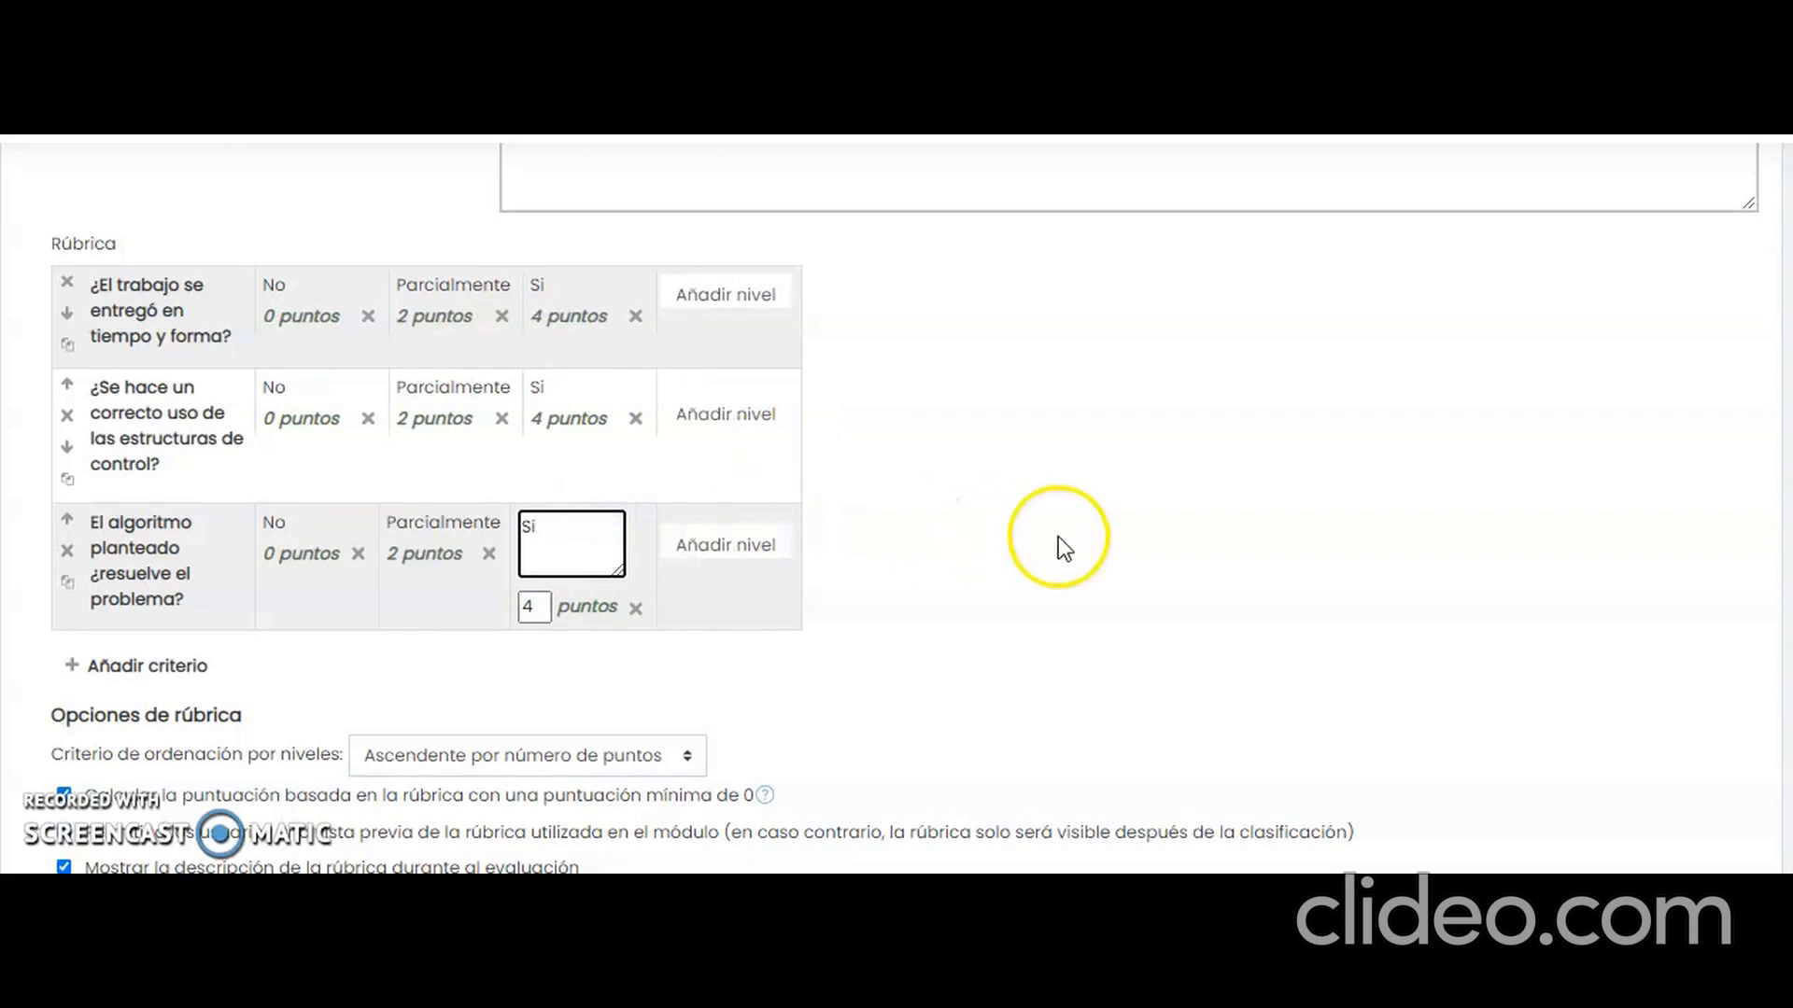
pyautogui.click(1059, 541)
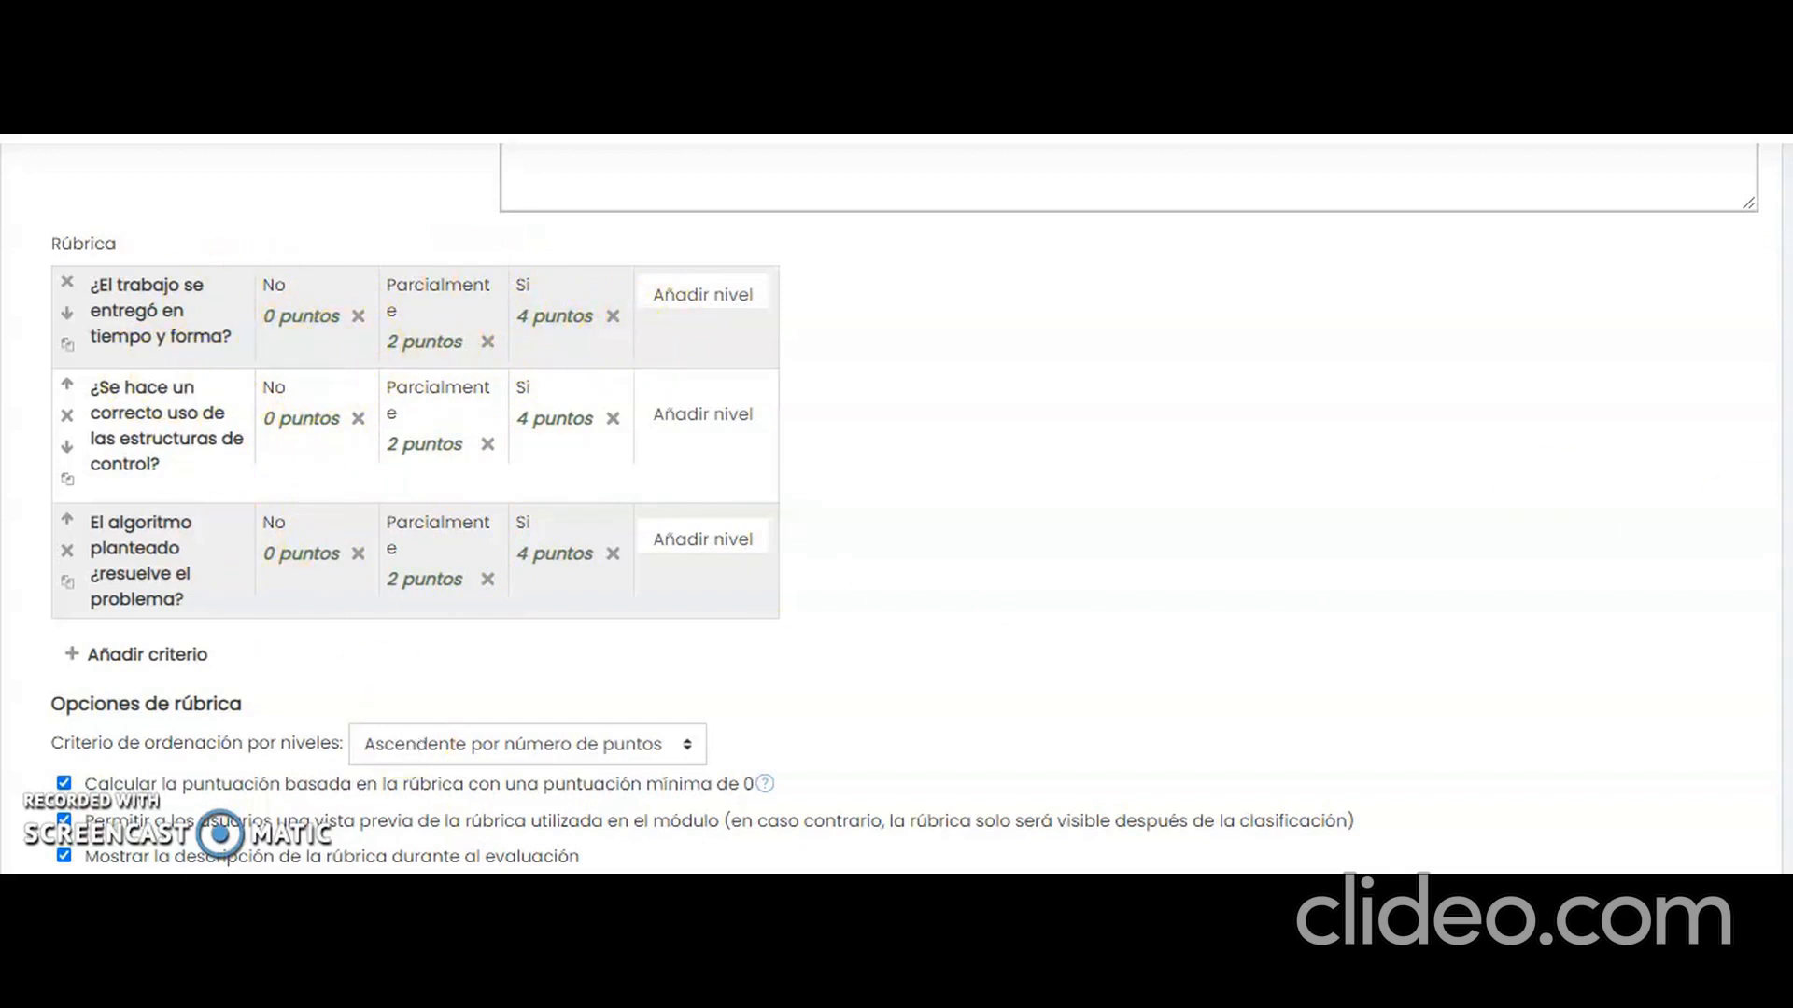
# Save the rubric as ready for use with its default options and review the saved definition.
pyautogui.scroll(4, 896, 509)
pyautogui.scroll(-3, 897, 509)
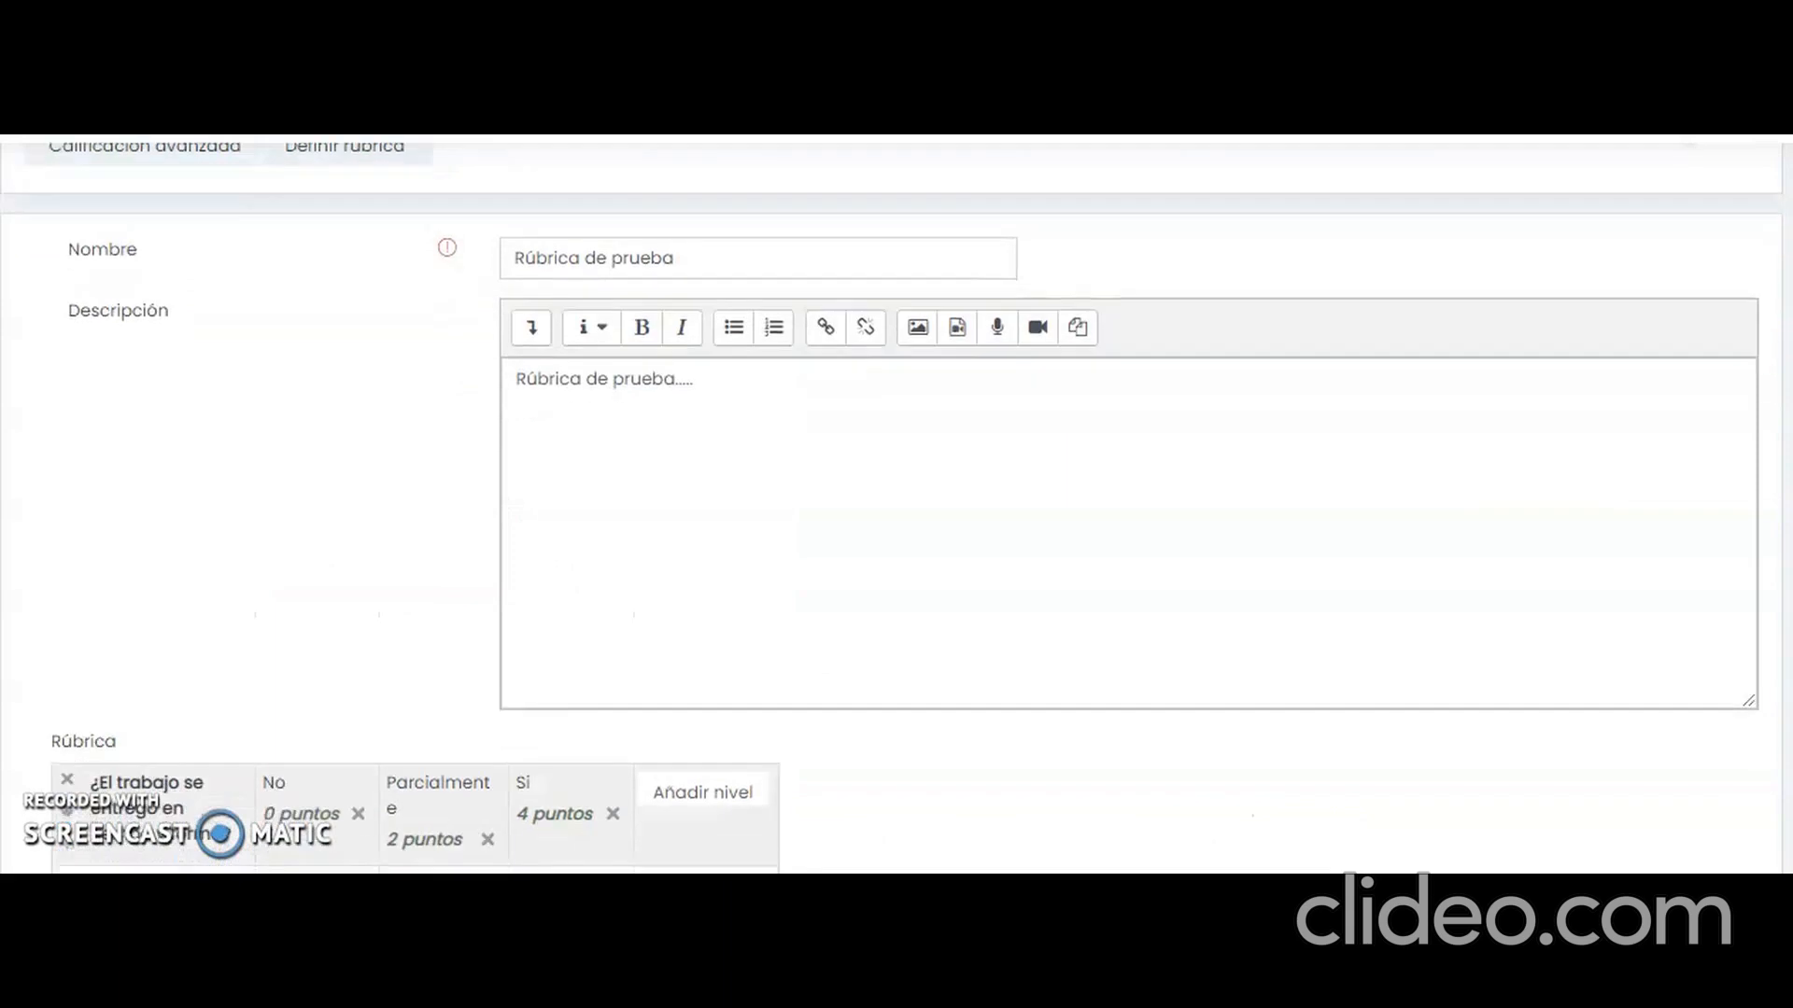
pyautogui.scroll(-5, 896, 509)
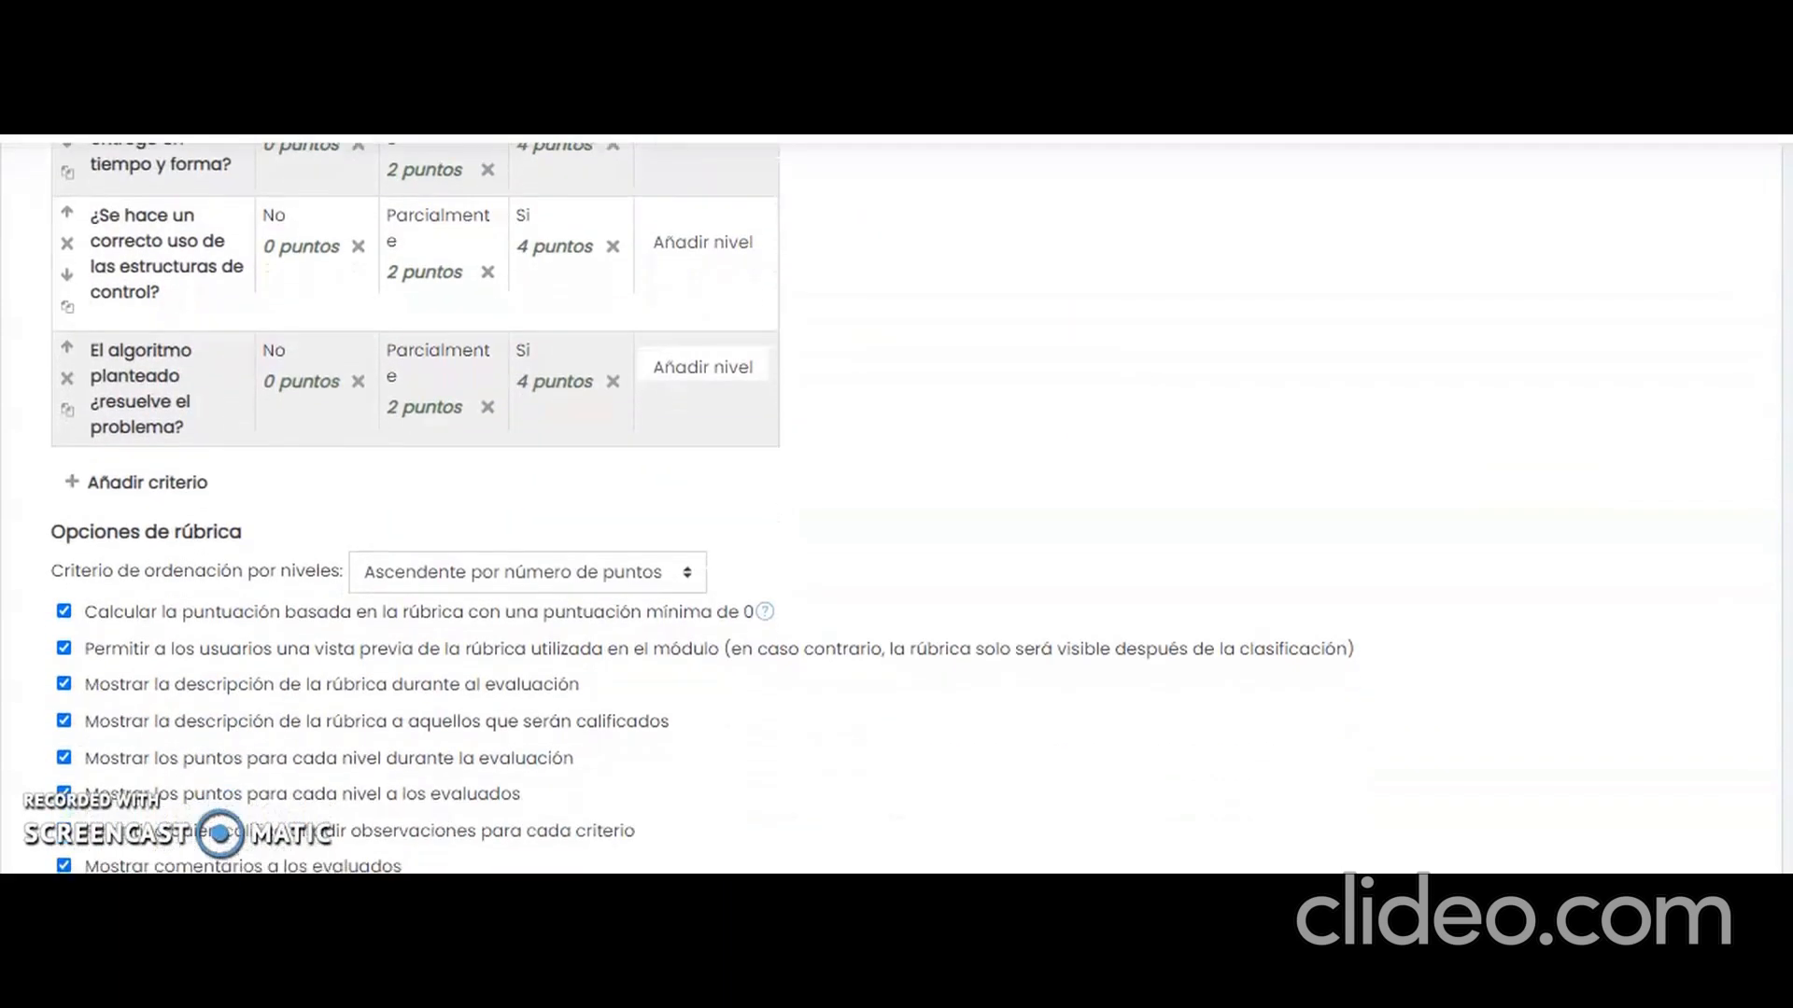
pyautogui.scroll(-1, 896, 509)
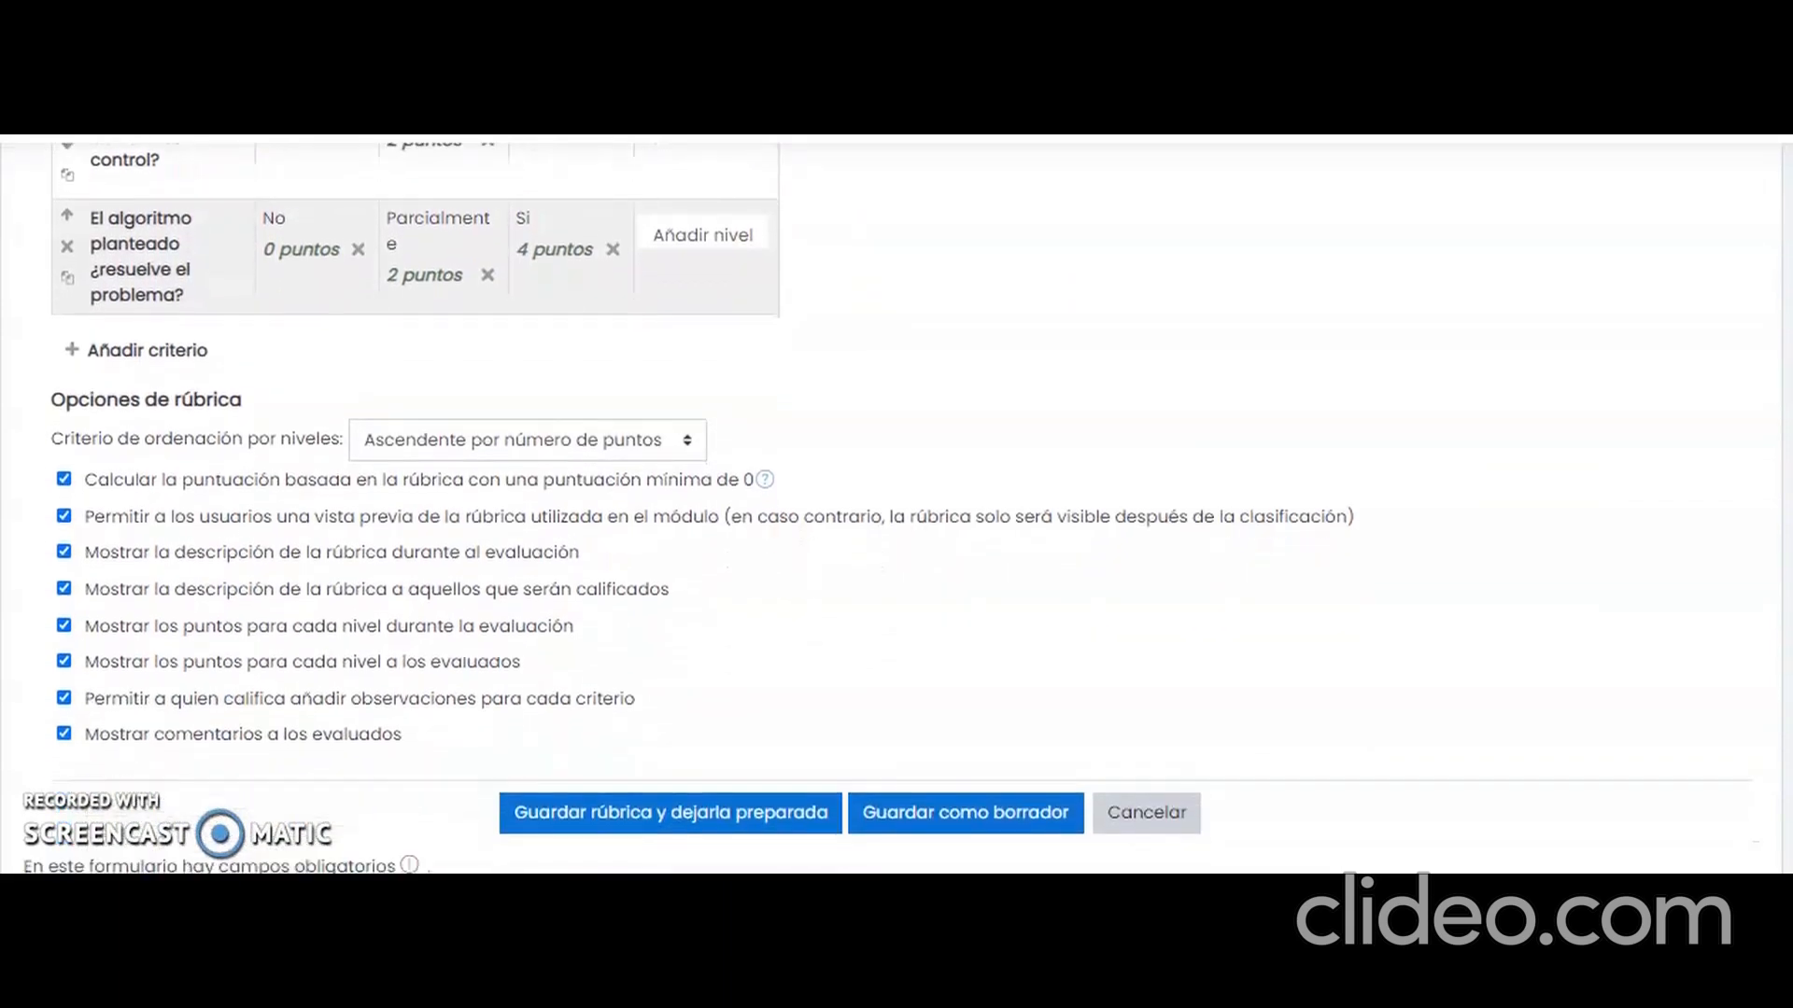
pyautogui.click(771, 803)
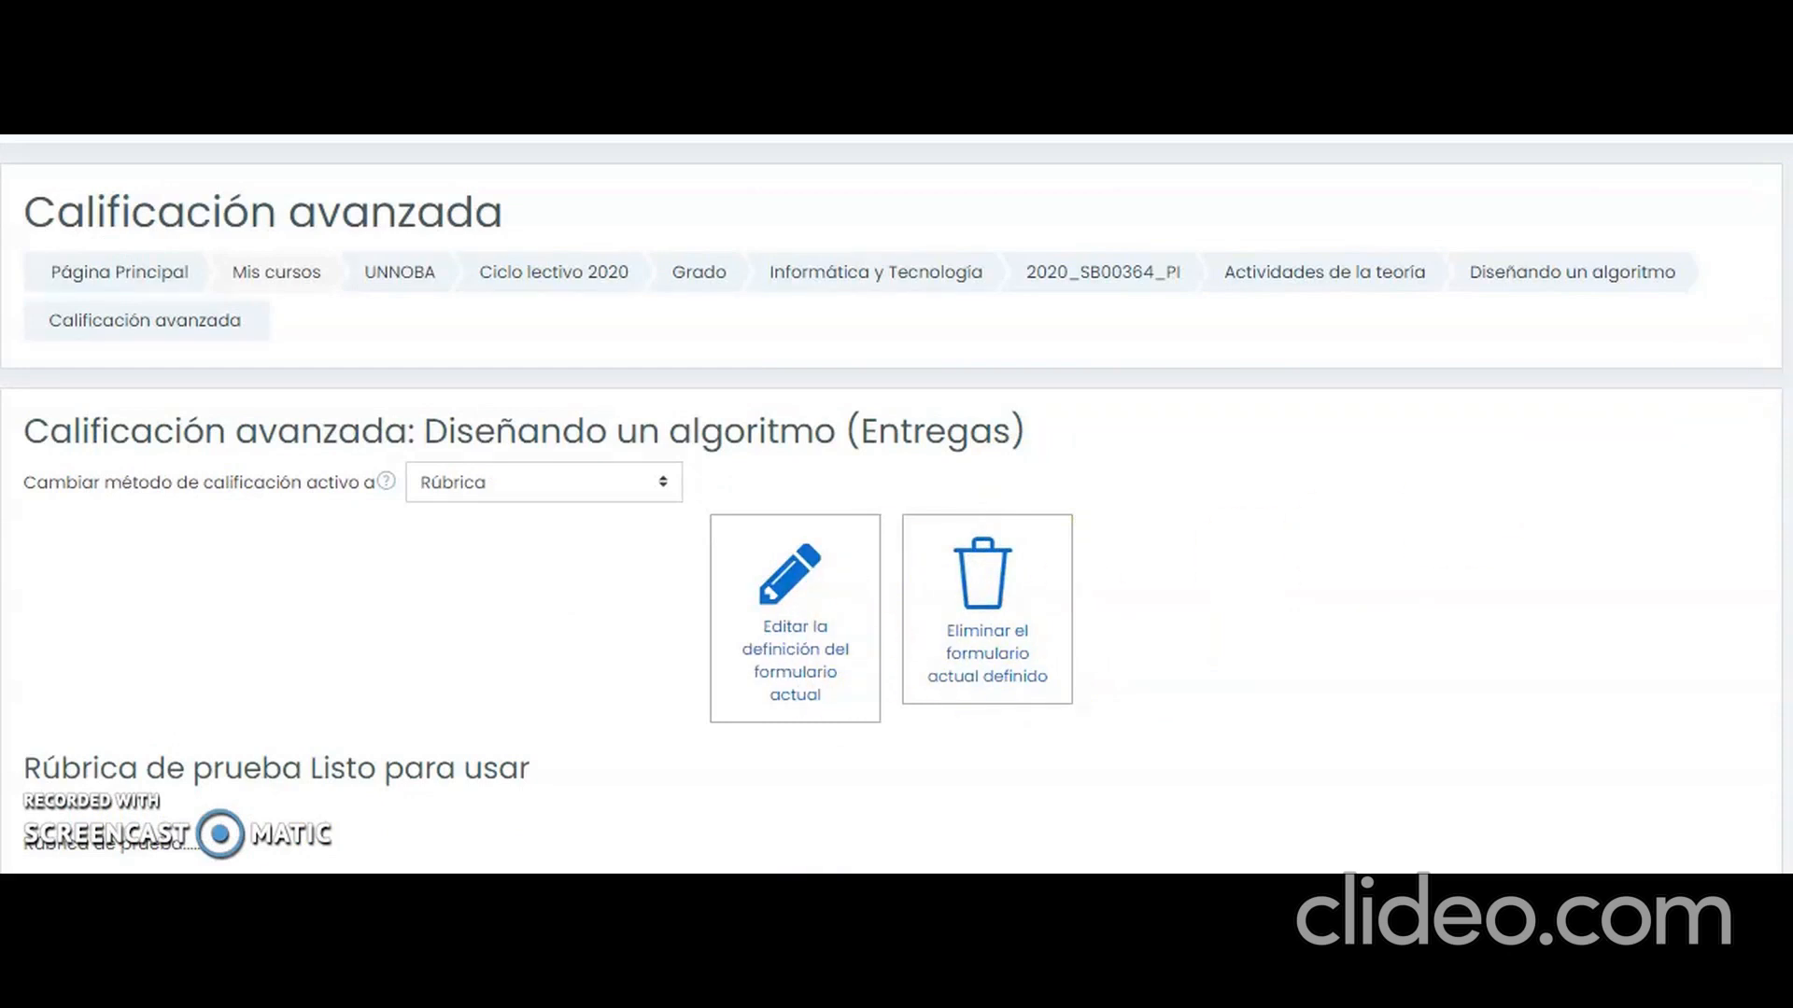
pyautogui.scroll(-3, 892, 508)
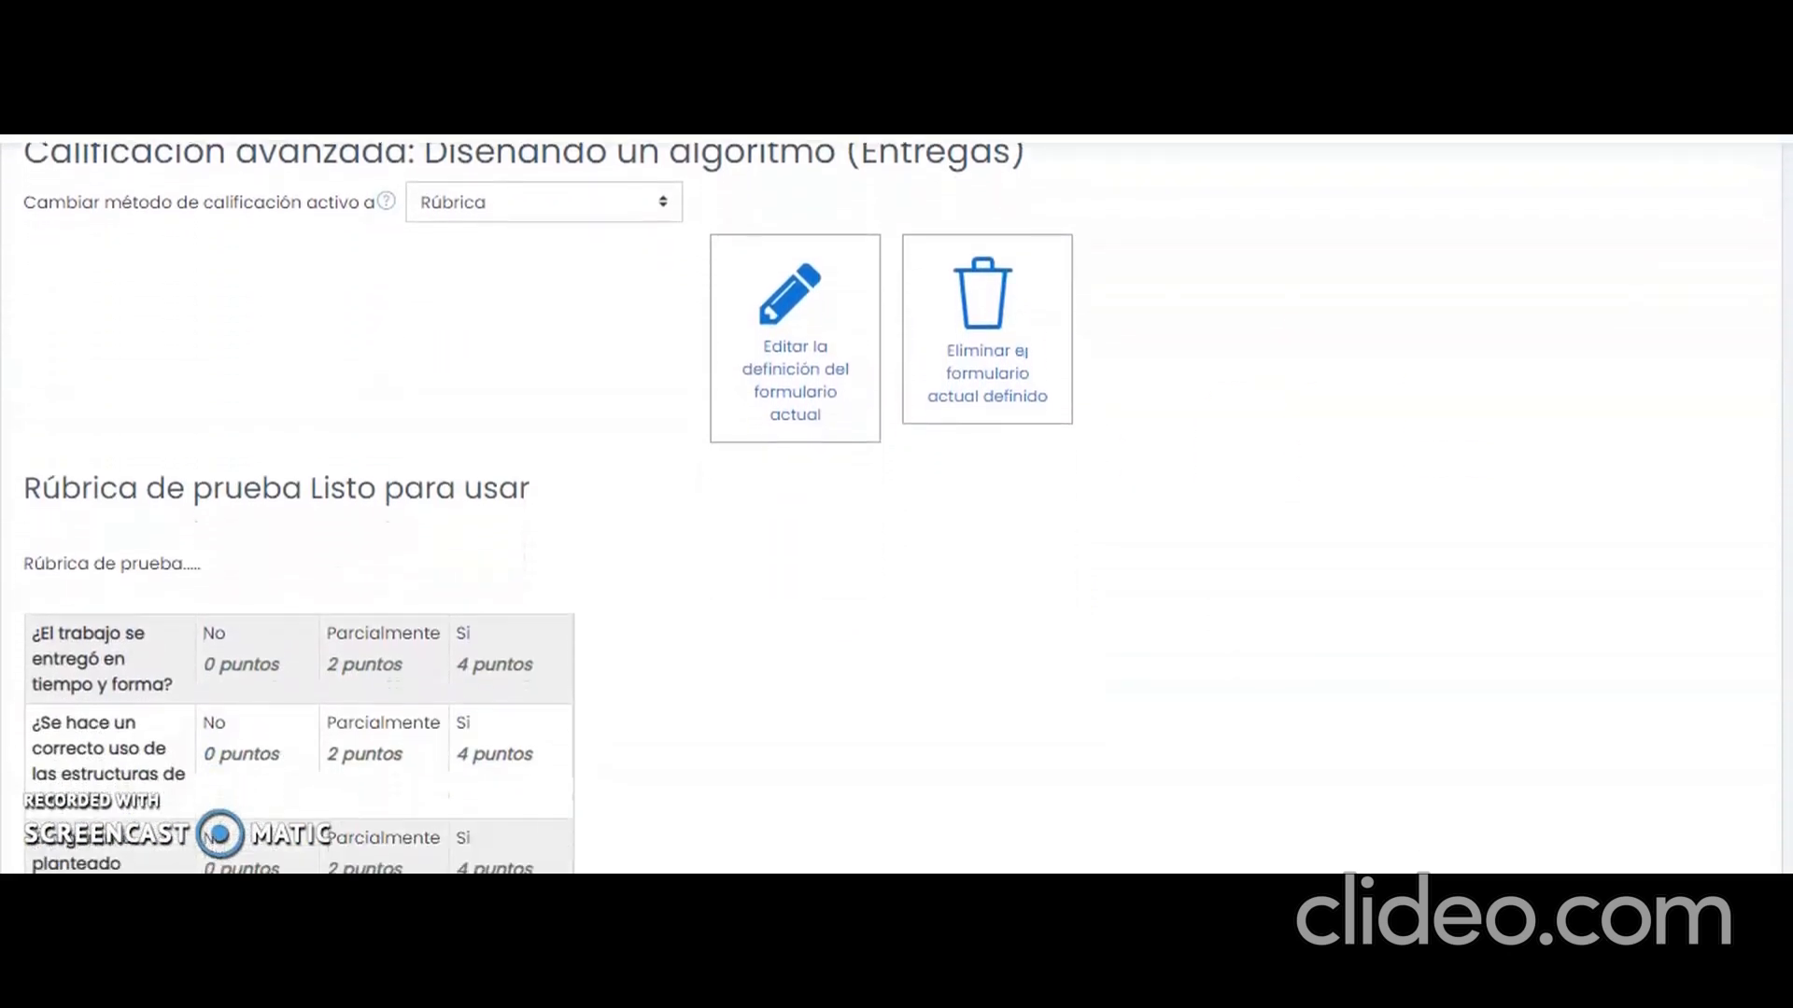
pyautogui.scroll(-1, 893, 508)
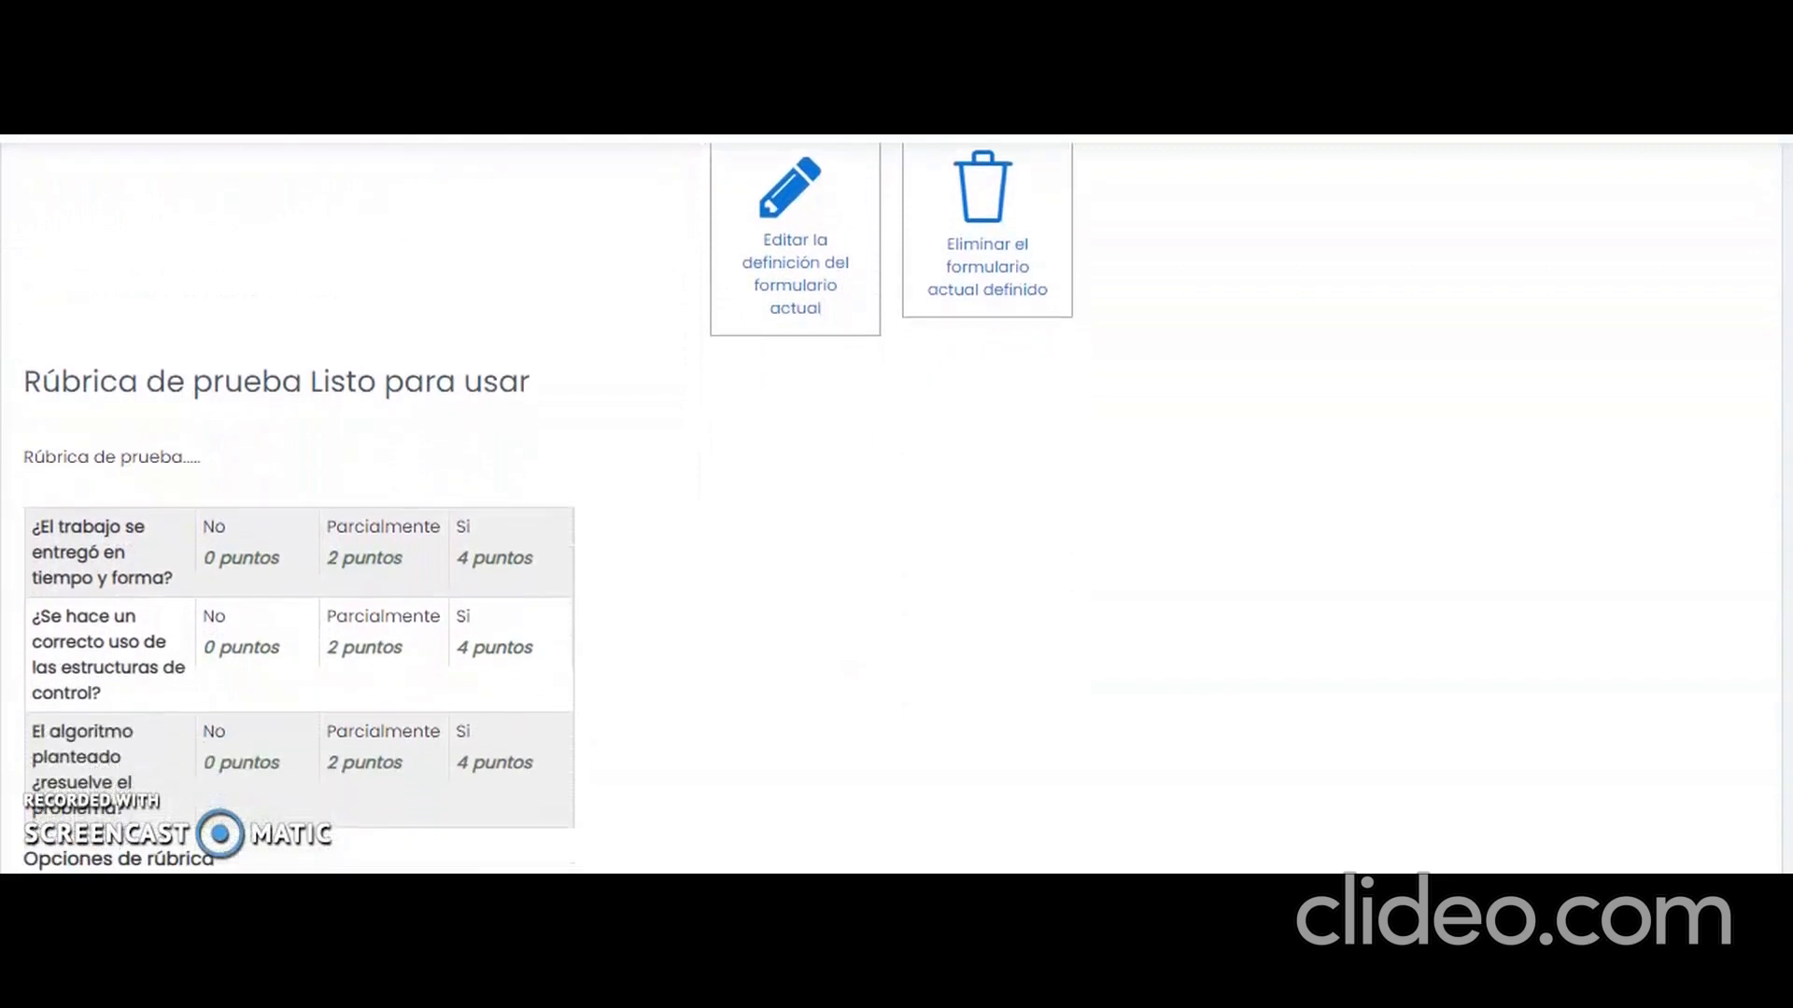
pyautogui.scroll(-2, 892, 508)
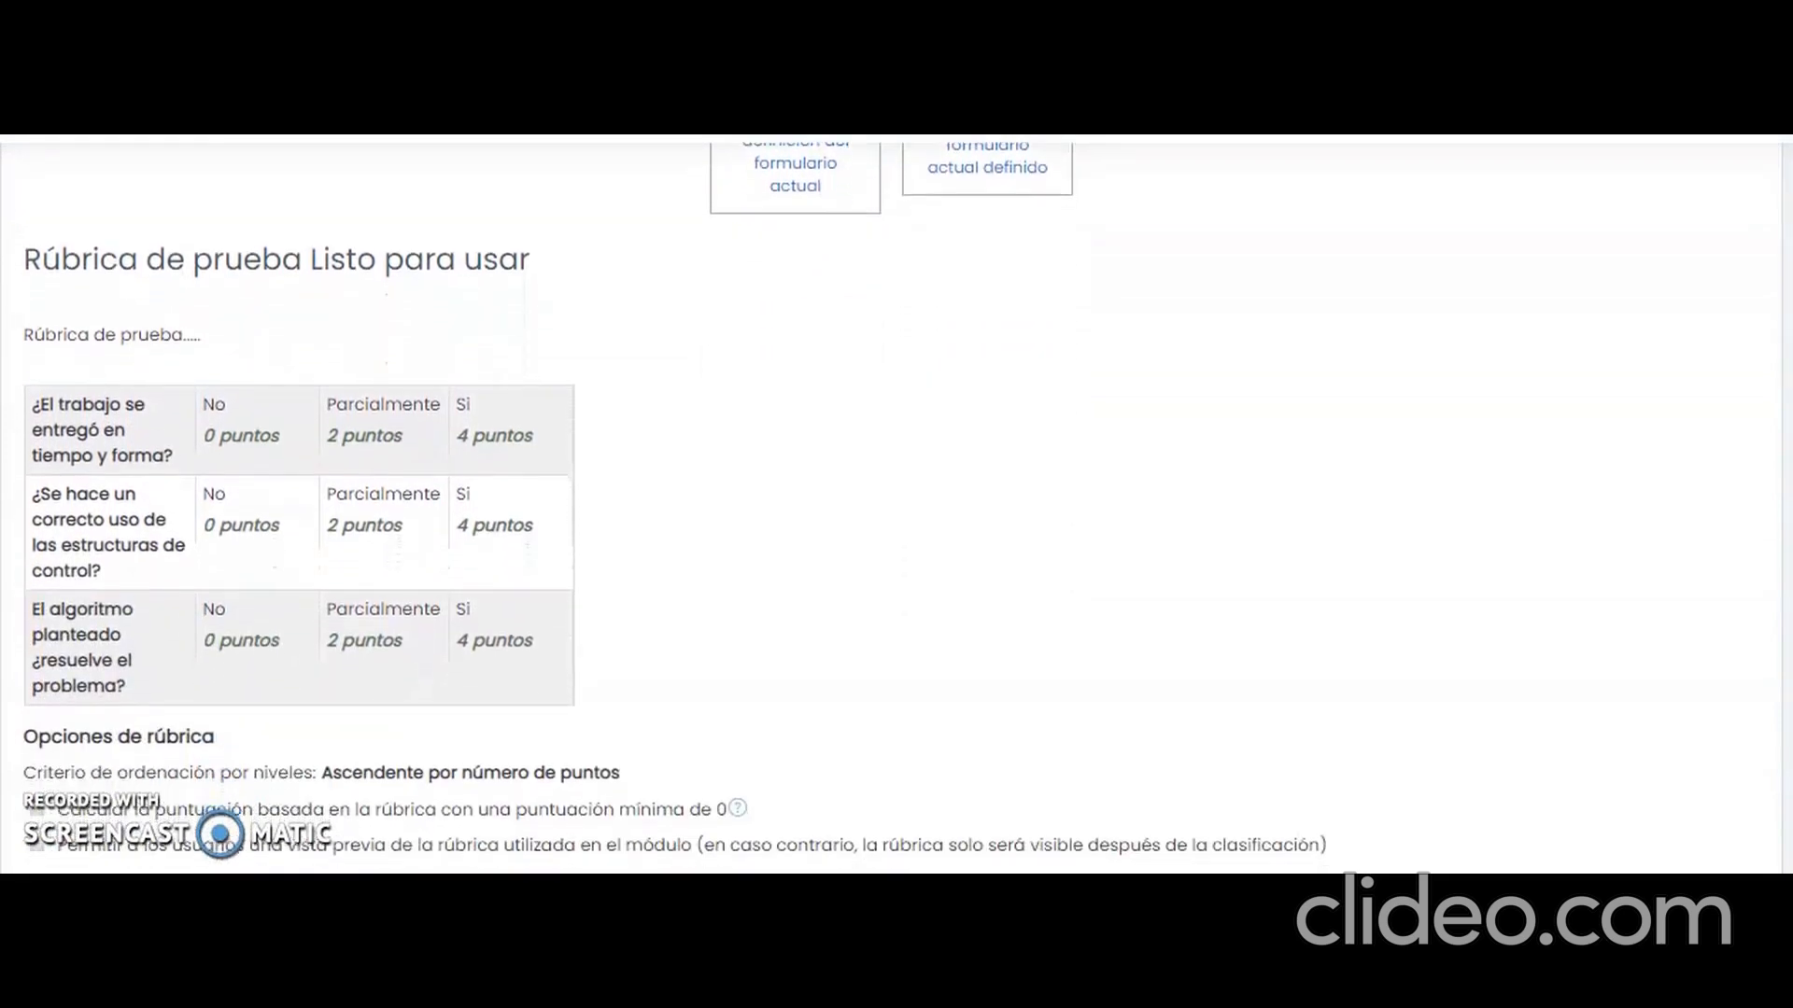
# Review the saved rubric's options and open the grading page of the assignment "Diseñando un algoritmo" at its rubric.
pyautogui.scroll(-1, 893, 508)
pyautogui.scroll(-1, 892, 508)
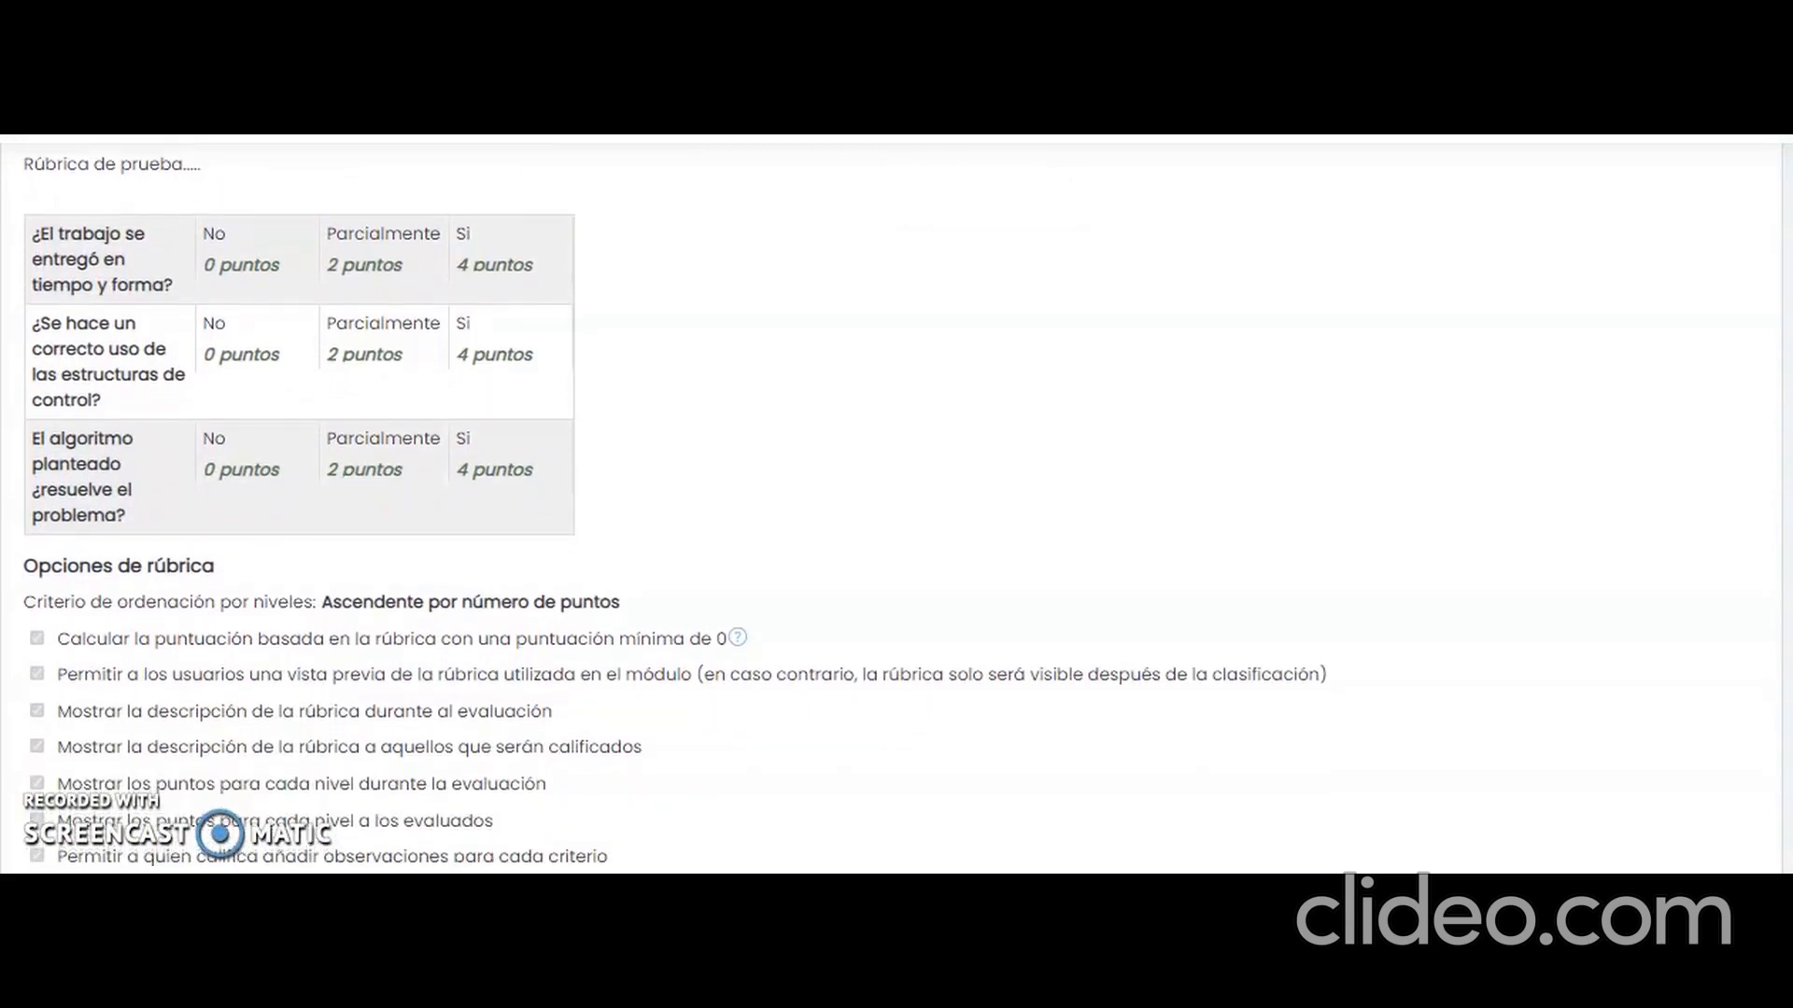
pyautogui.scroll(-3, 896, 508)
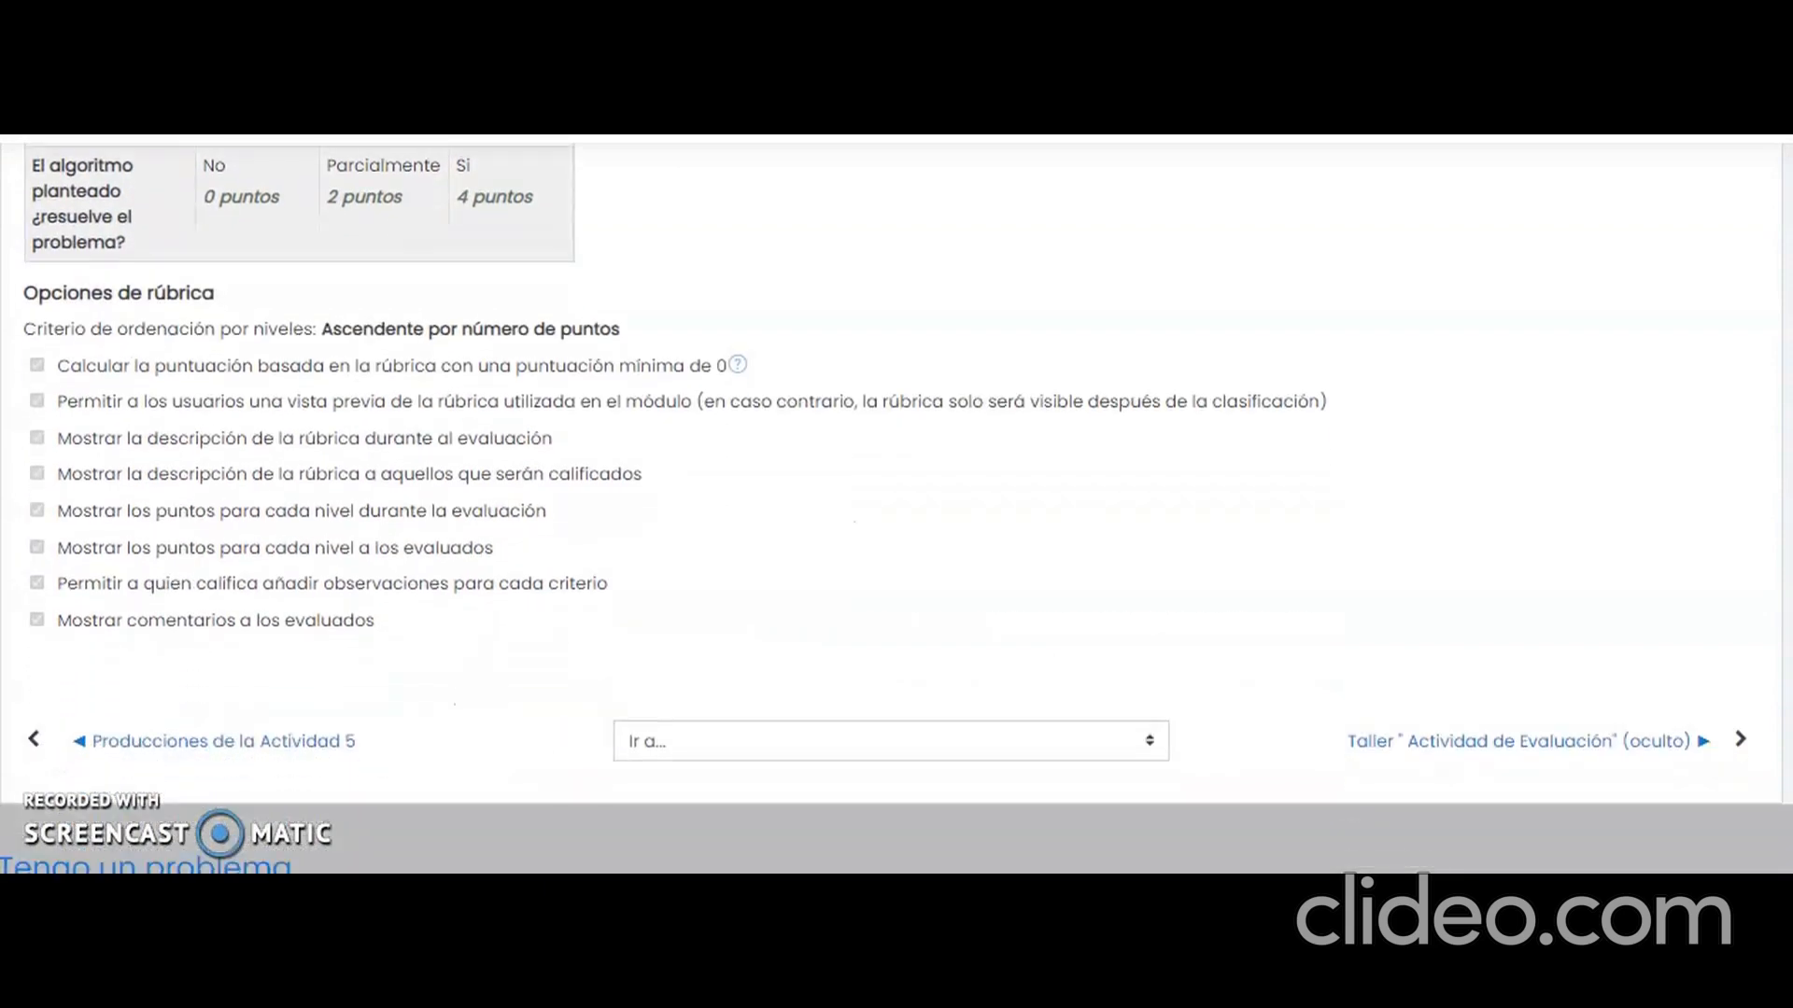
pyautogui.scroll(10, 896, 508)
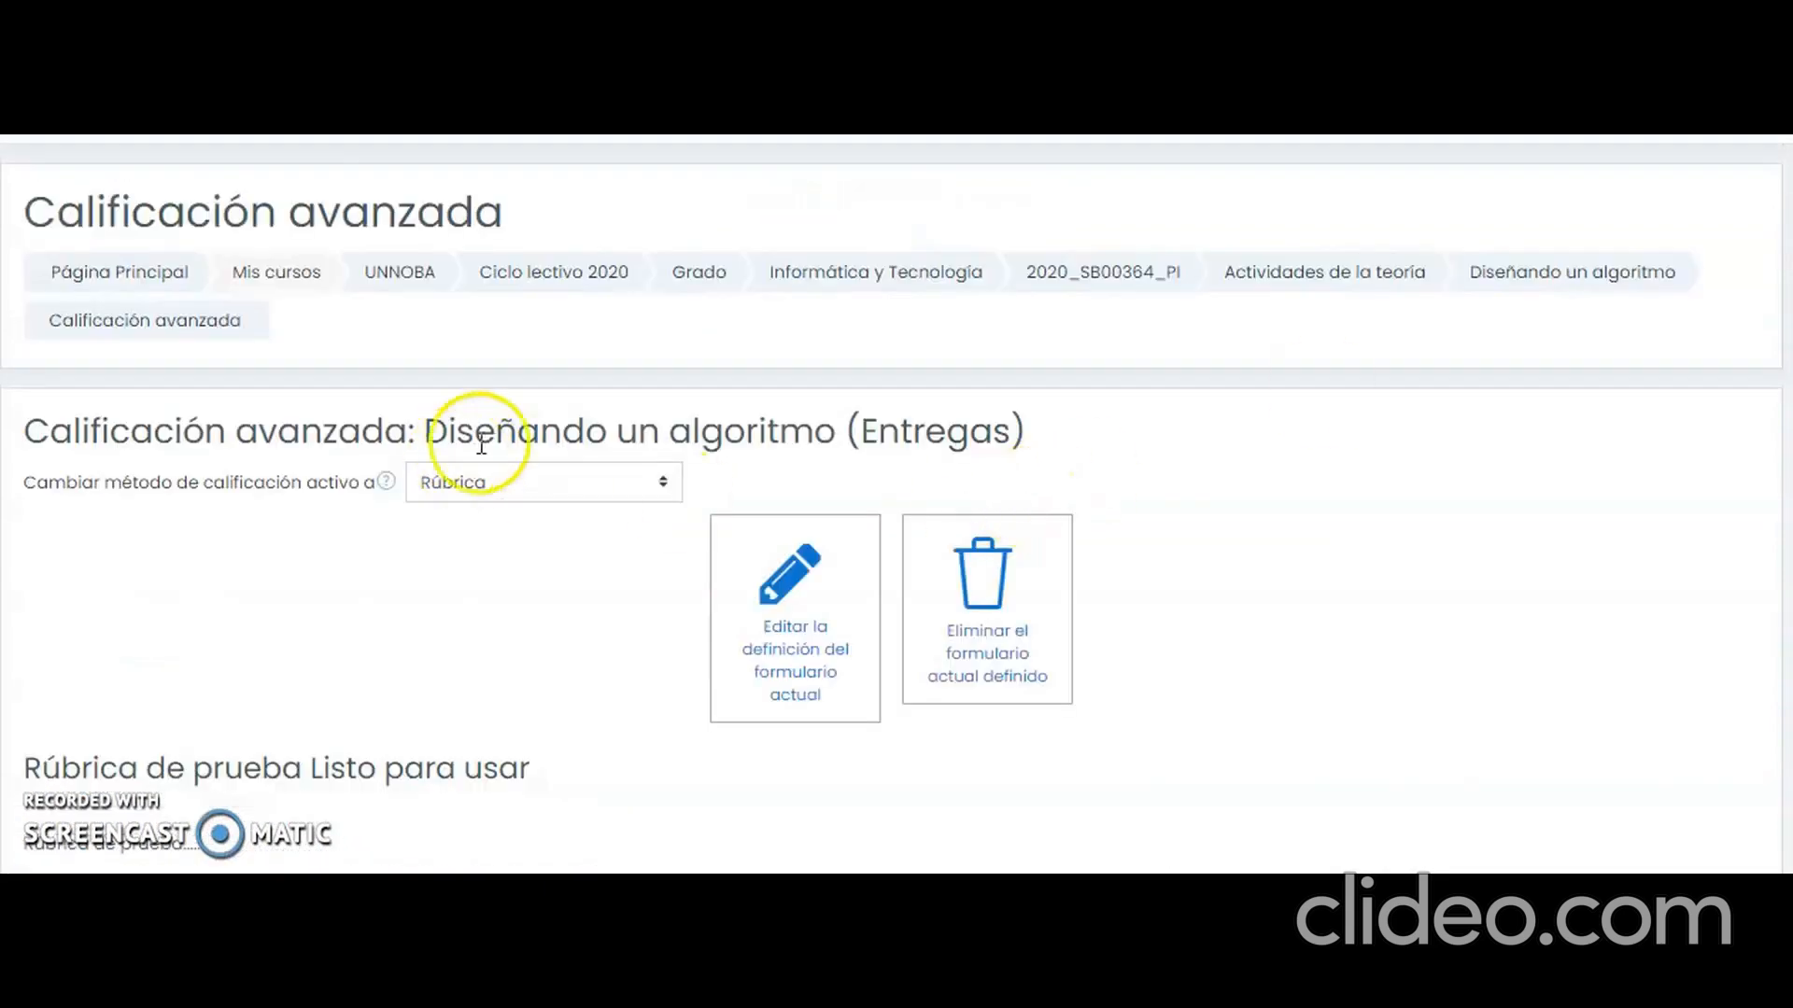
pyautogui.click(1618, 281)
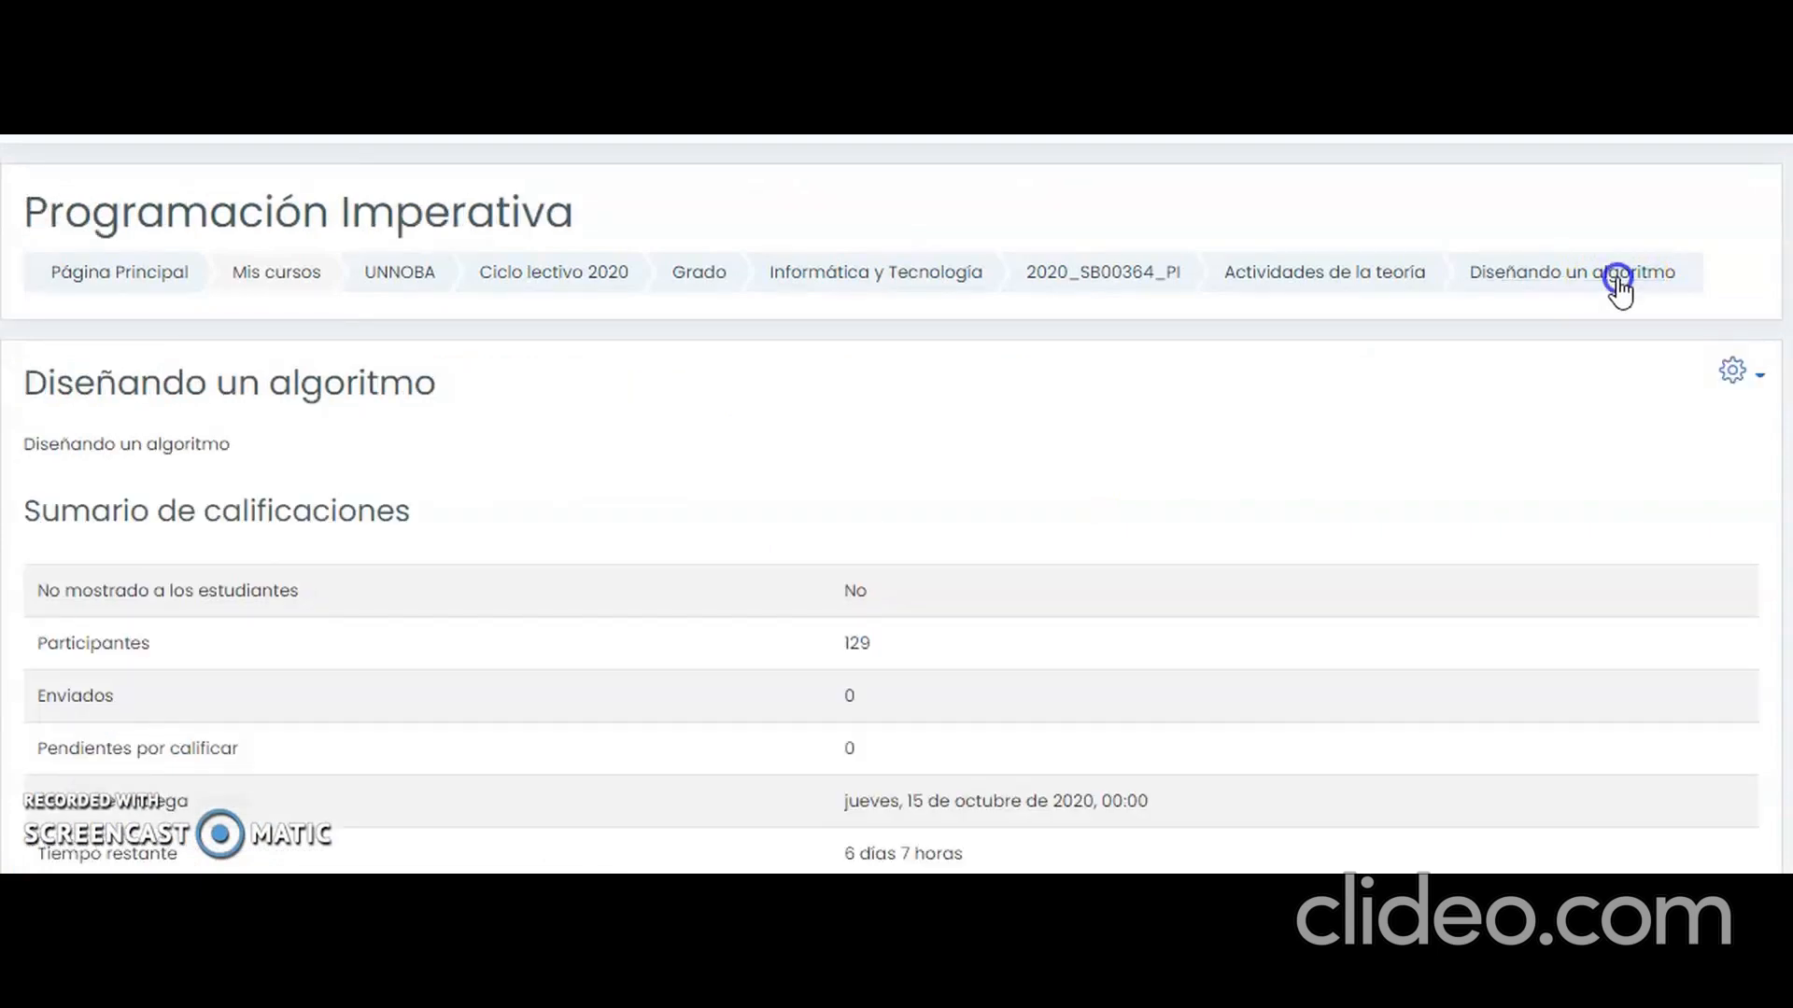
pyautogui.scroll(-3, 1254, 724)
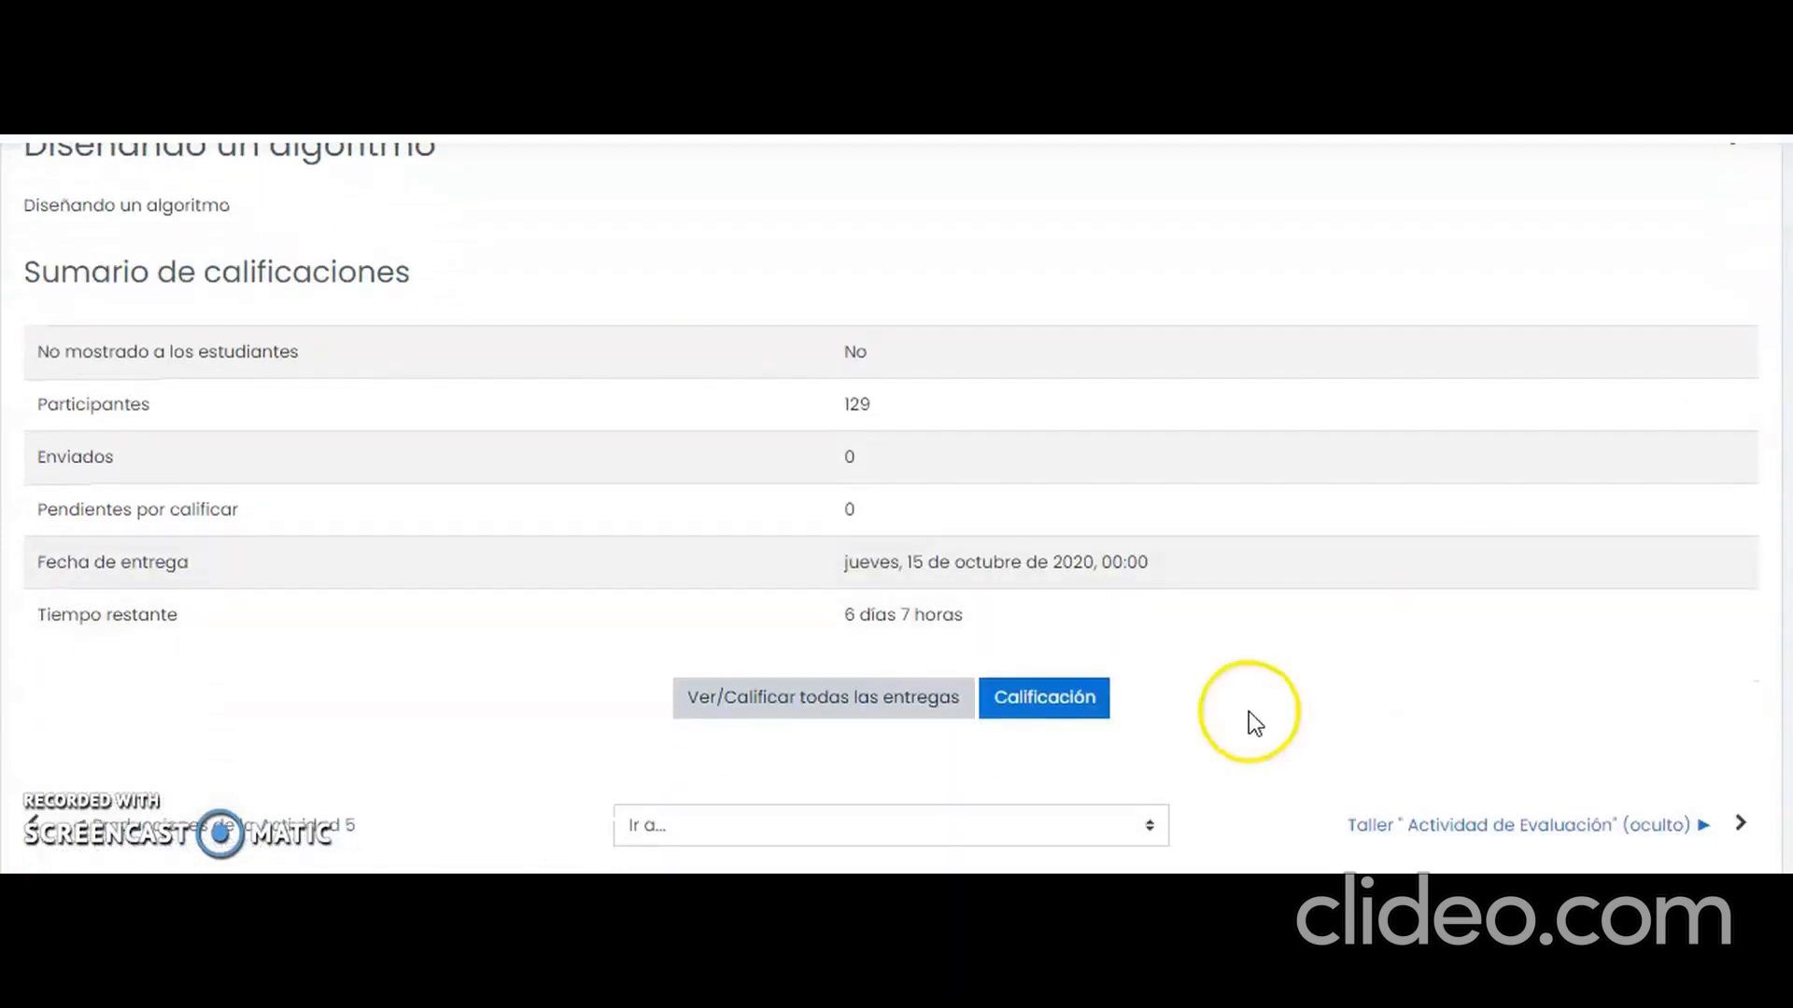
pyautogui.click(1071, 704)
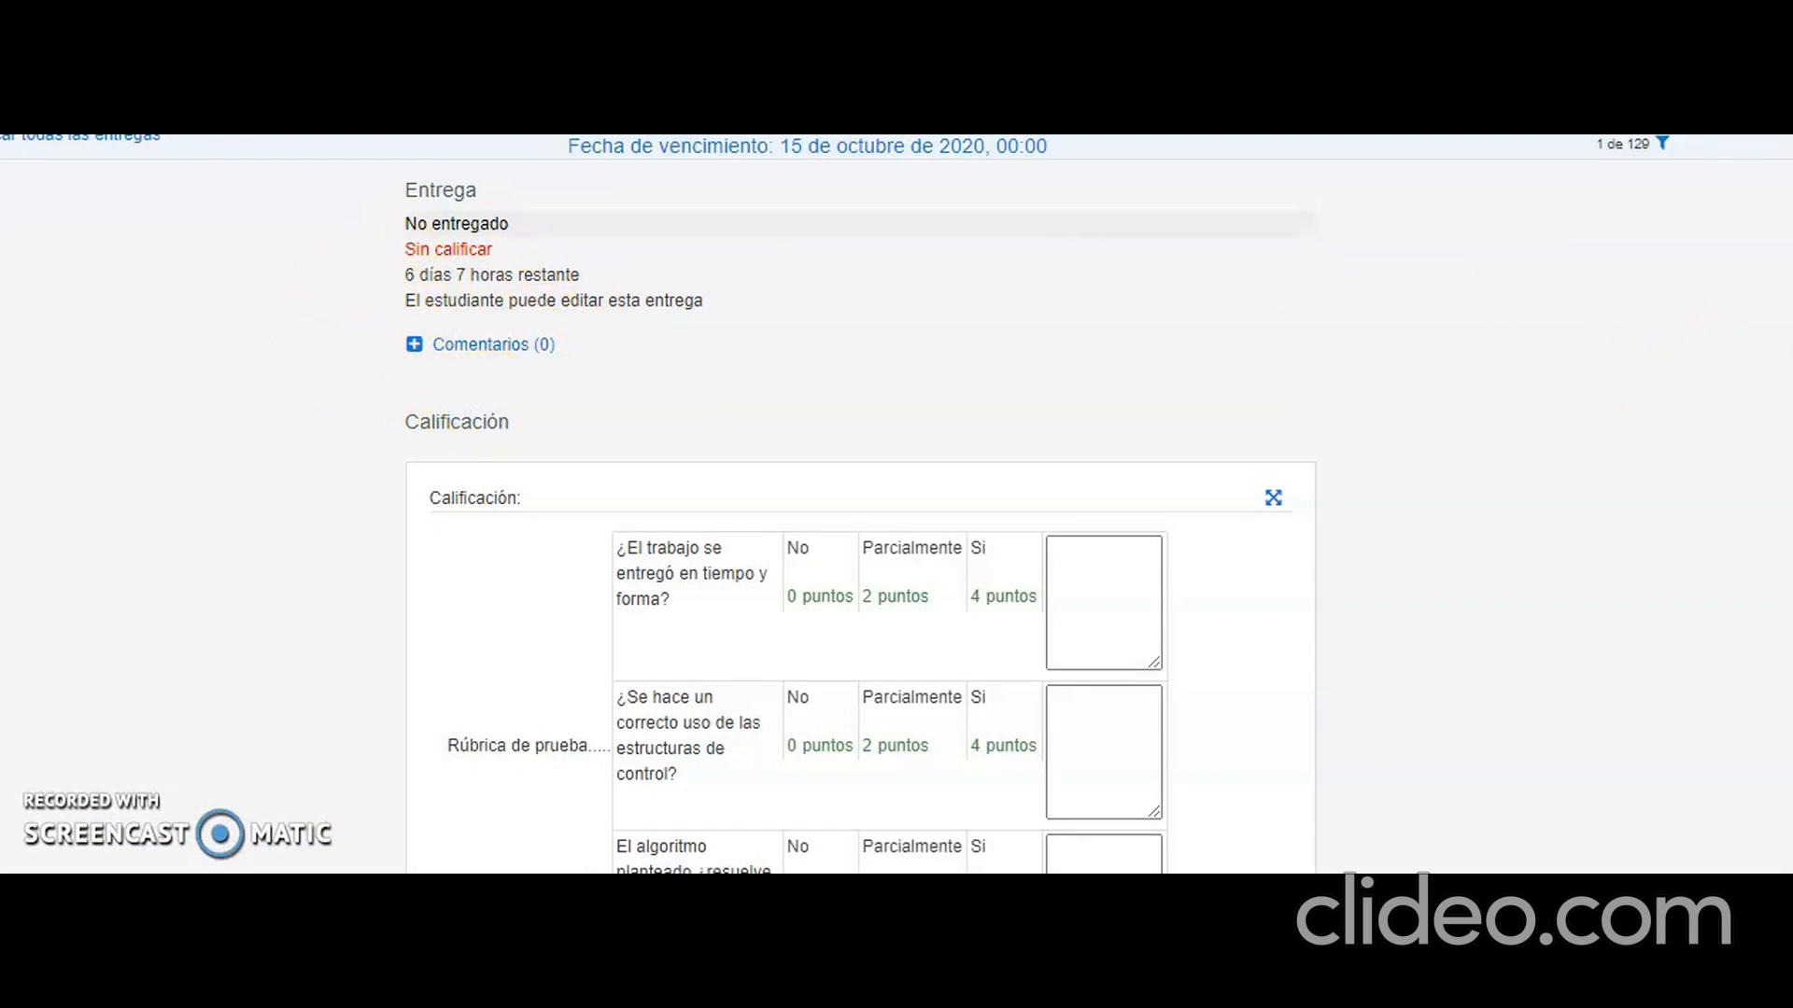
pyautogui.scroll(-3, 860, 518)
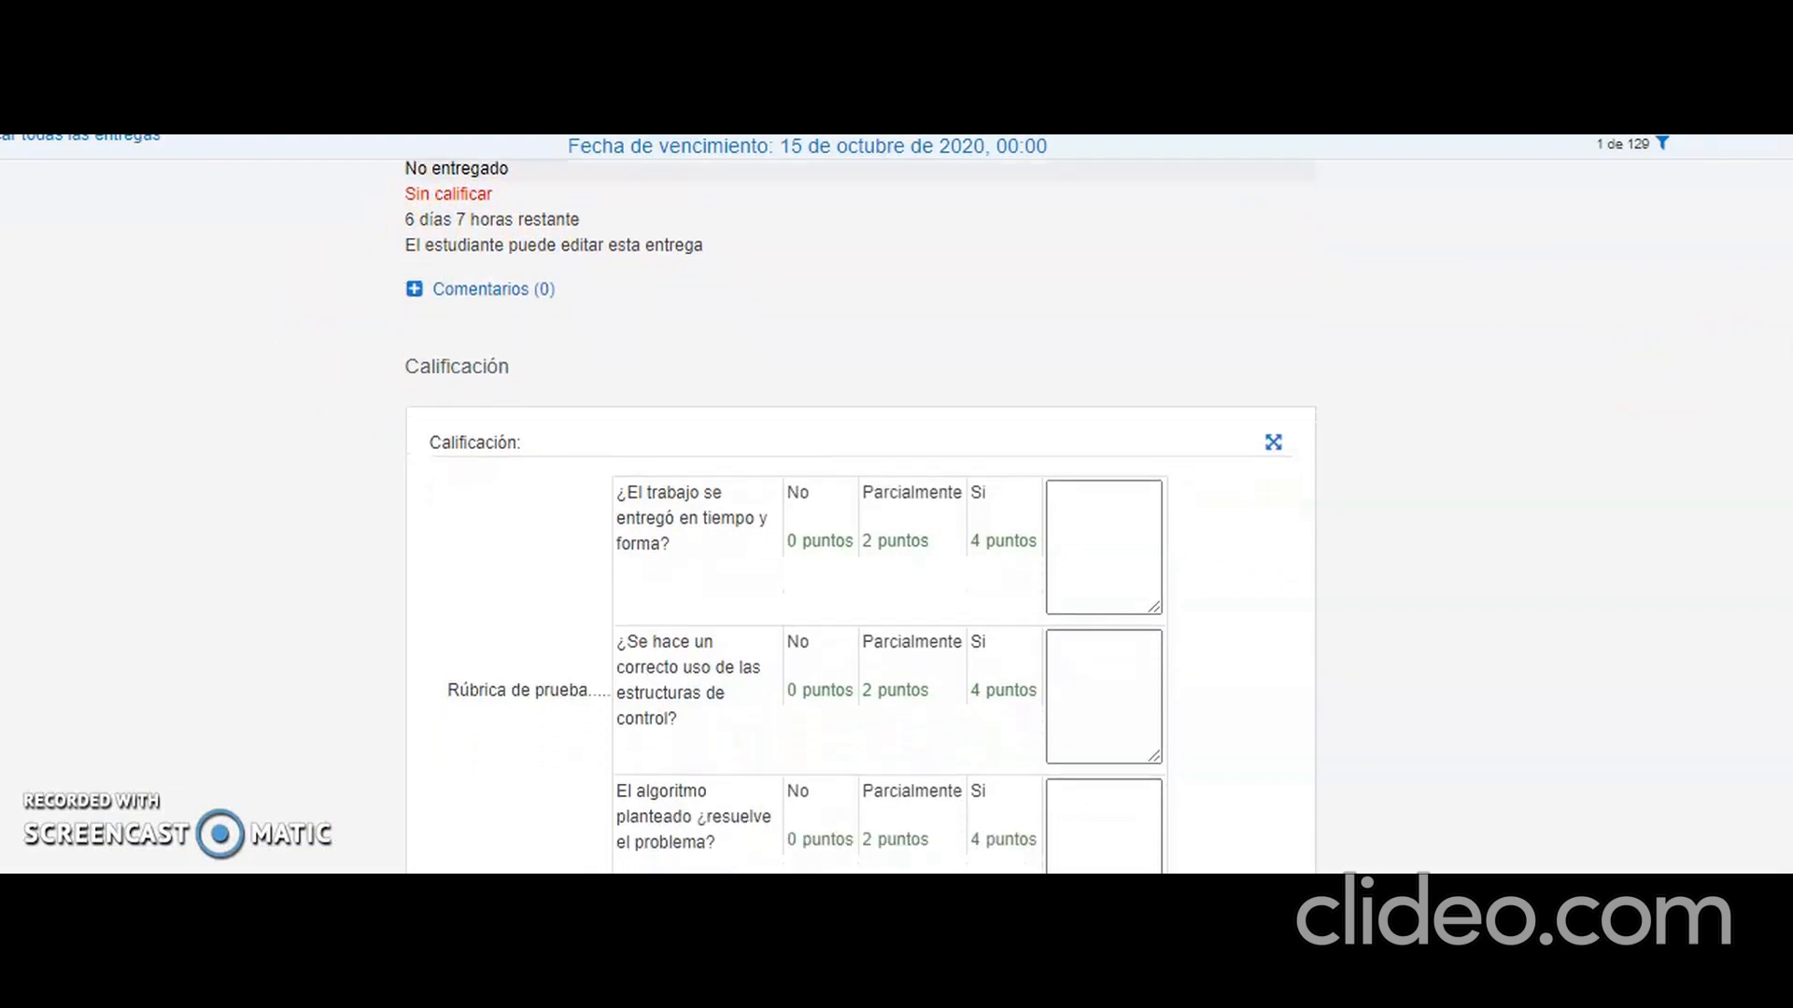
pyautogui.scroll(2, 643, 304)
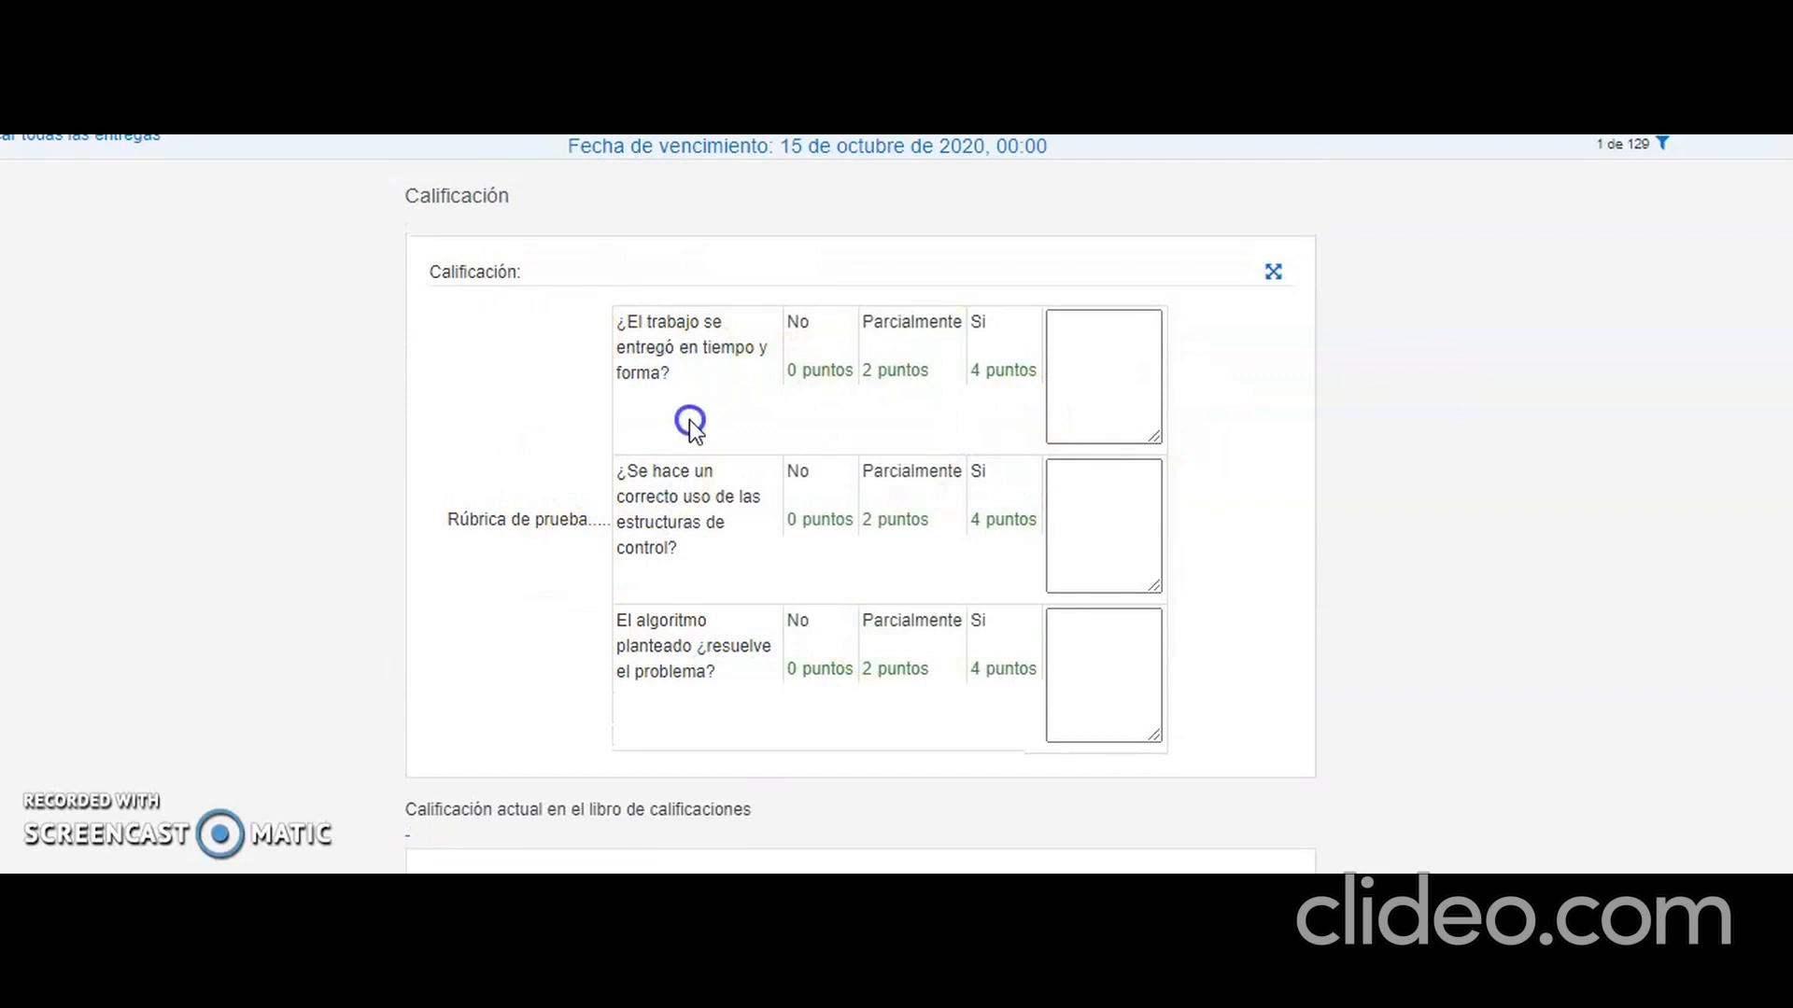
# Rate the on-time delivery criterion "Sí" and the control structures criterion "Parcialmente", with a remark to the student to review the decision concept.
pyautogui.click(661, 396)
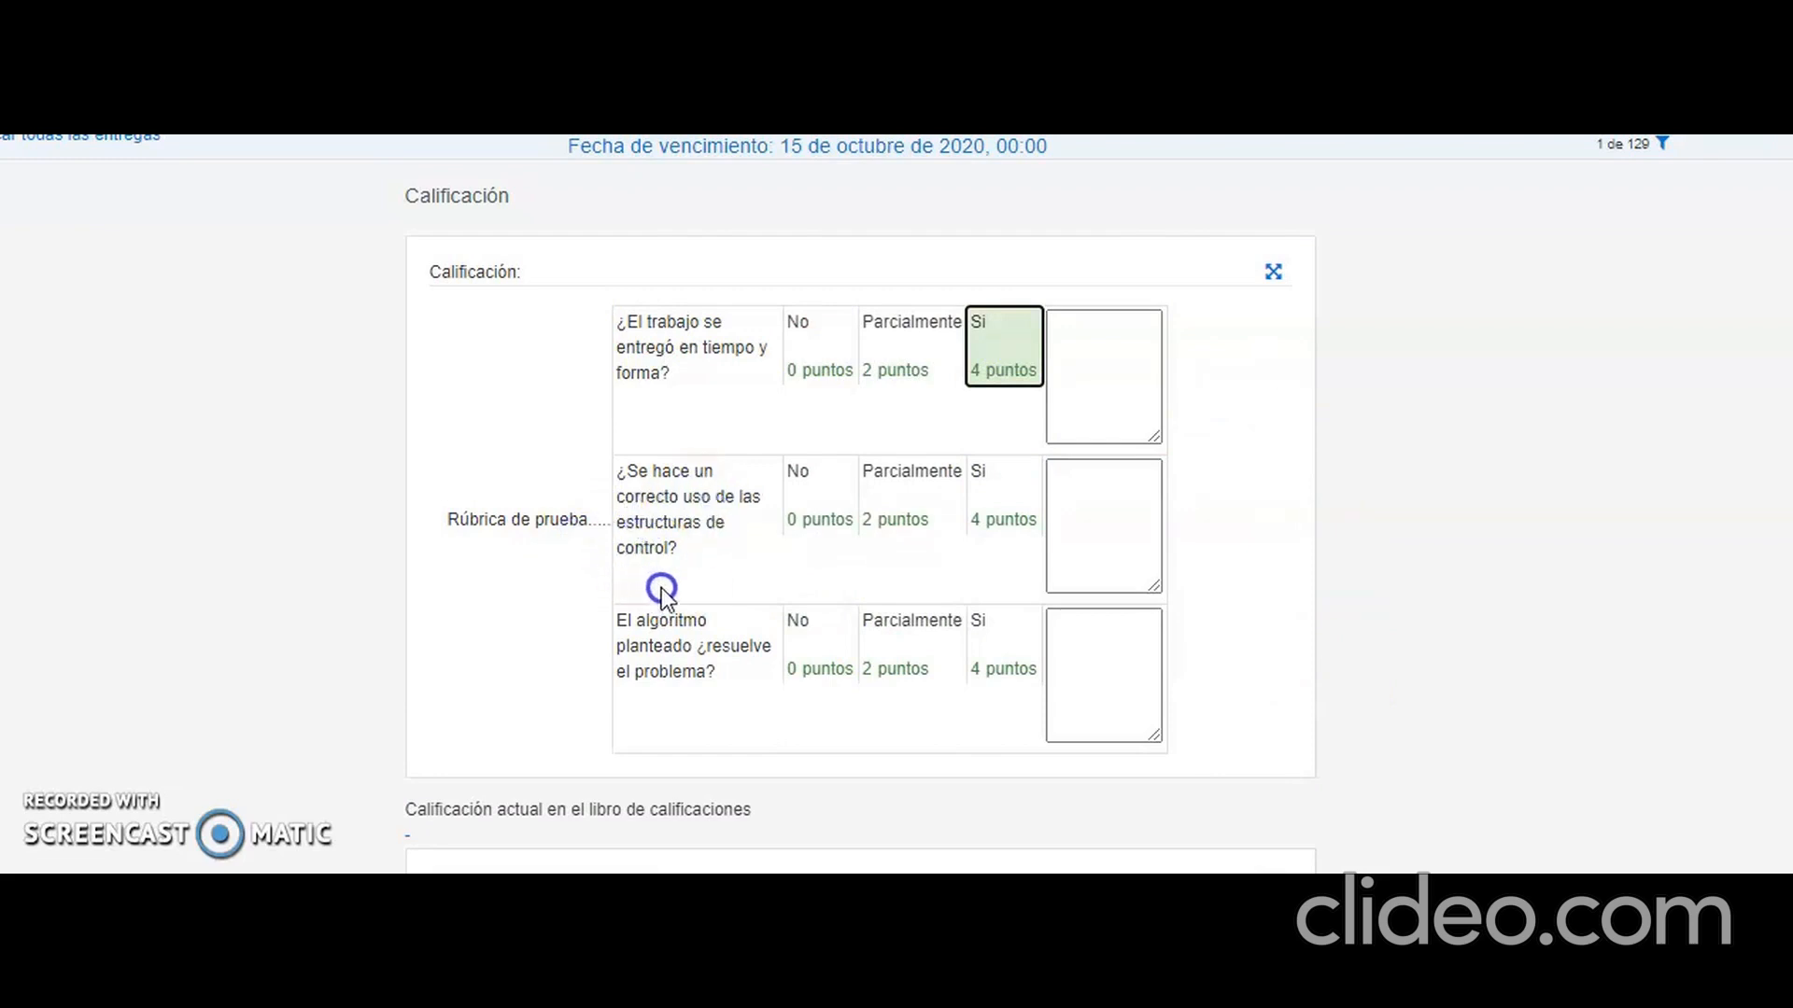
pyautogui.click(908, 528)
pyautogui.click(1068, 508)
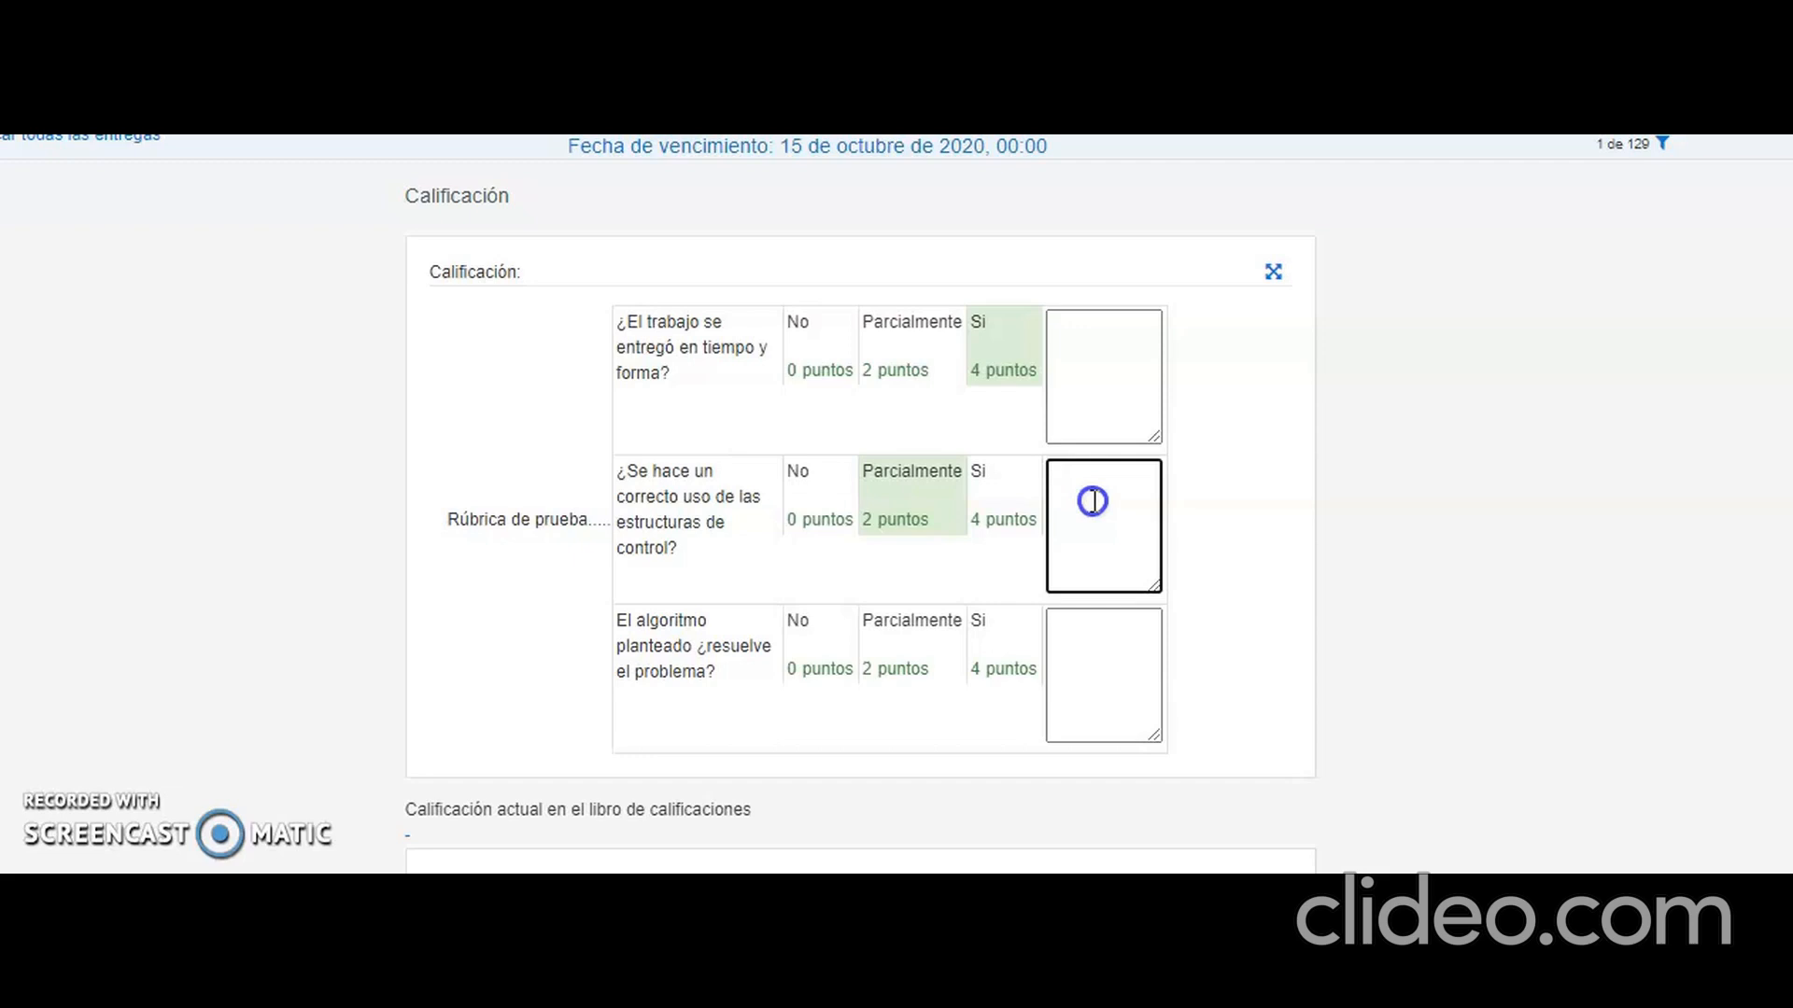
pyautogui.write('Franco: deberías repasar el concepto de decisión.')
pyautogui.click(1218, 549)
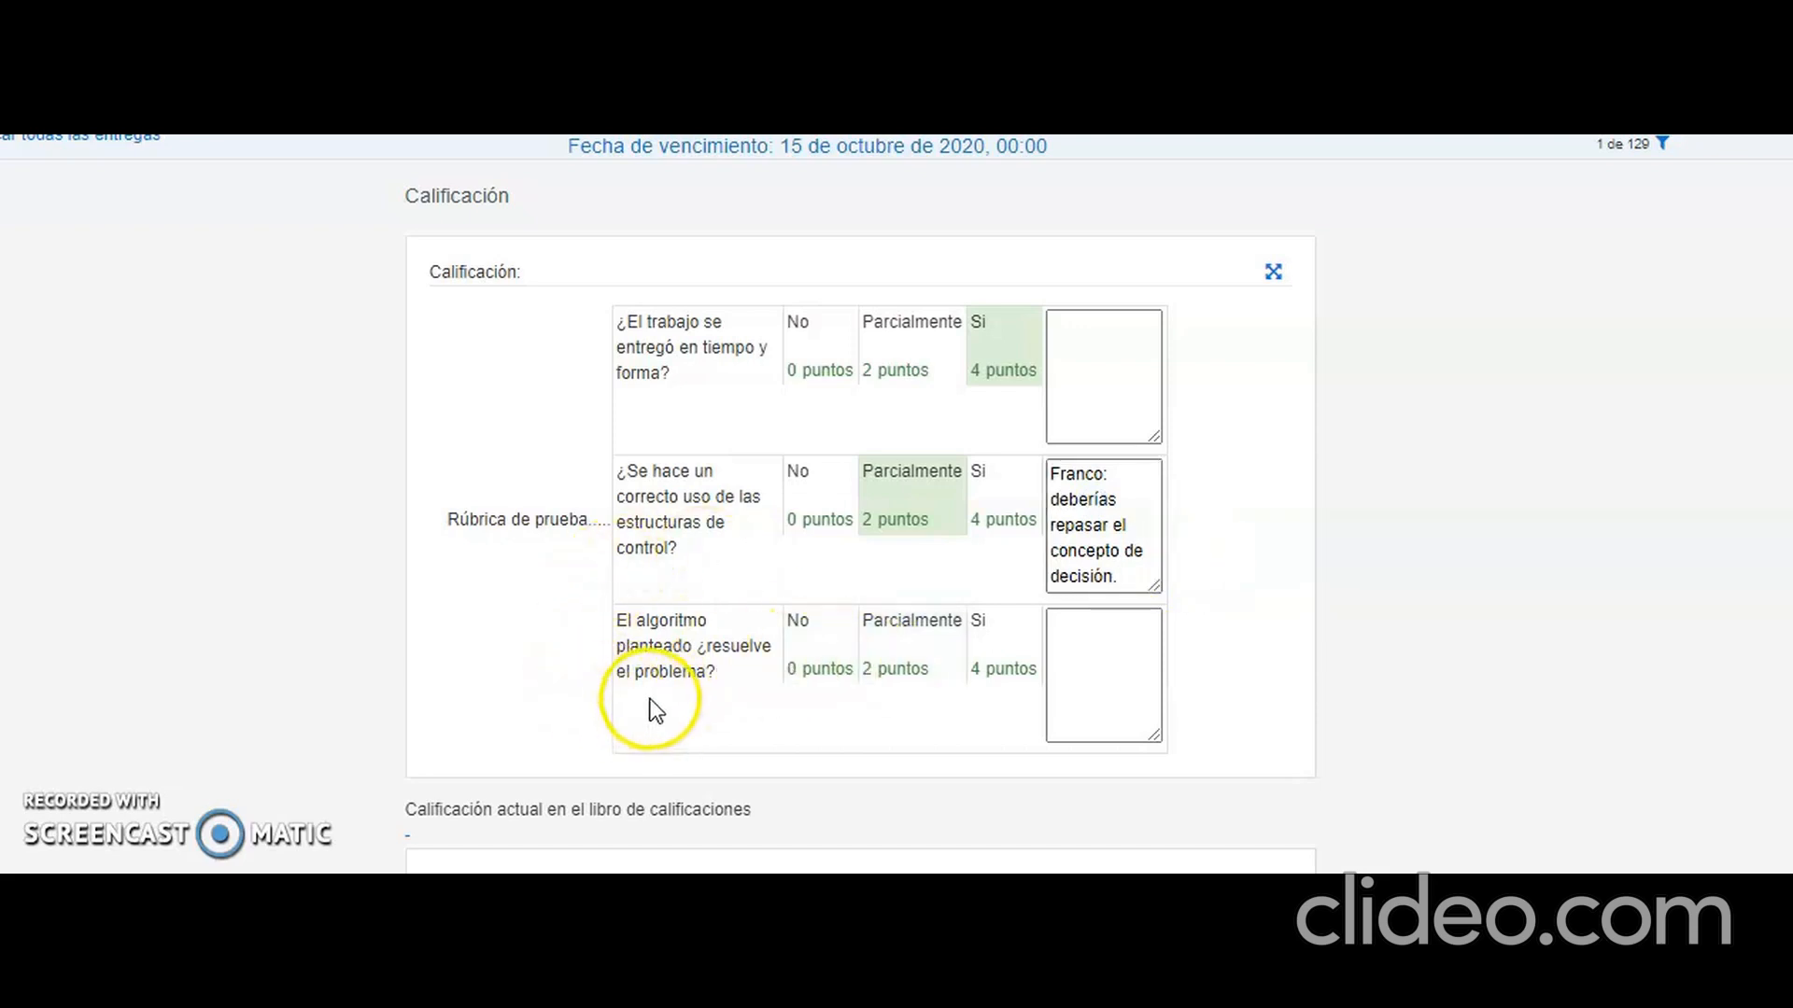
# Rate the criterion on whether the algorithm solves the problem with the 4-point level "Si".
pyautogui.click(1022, 663)
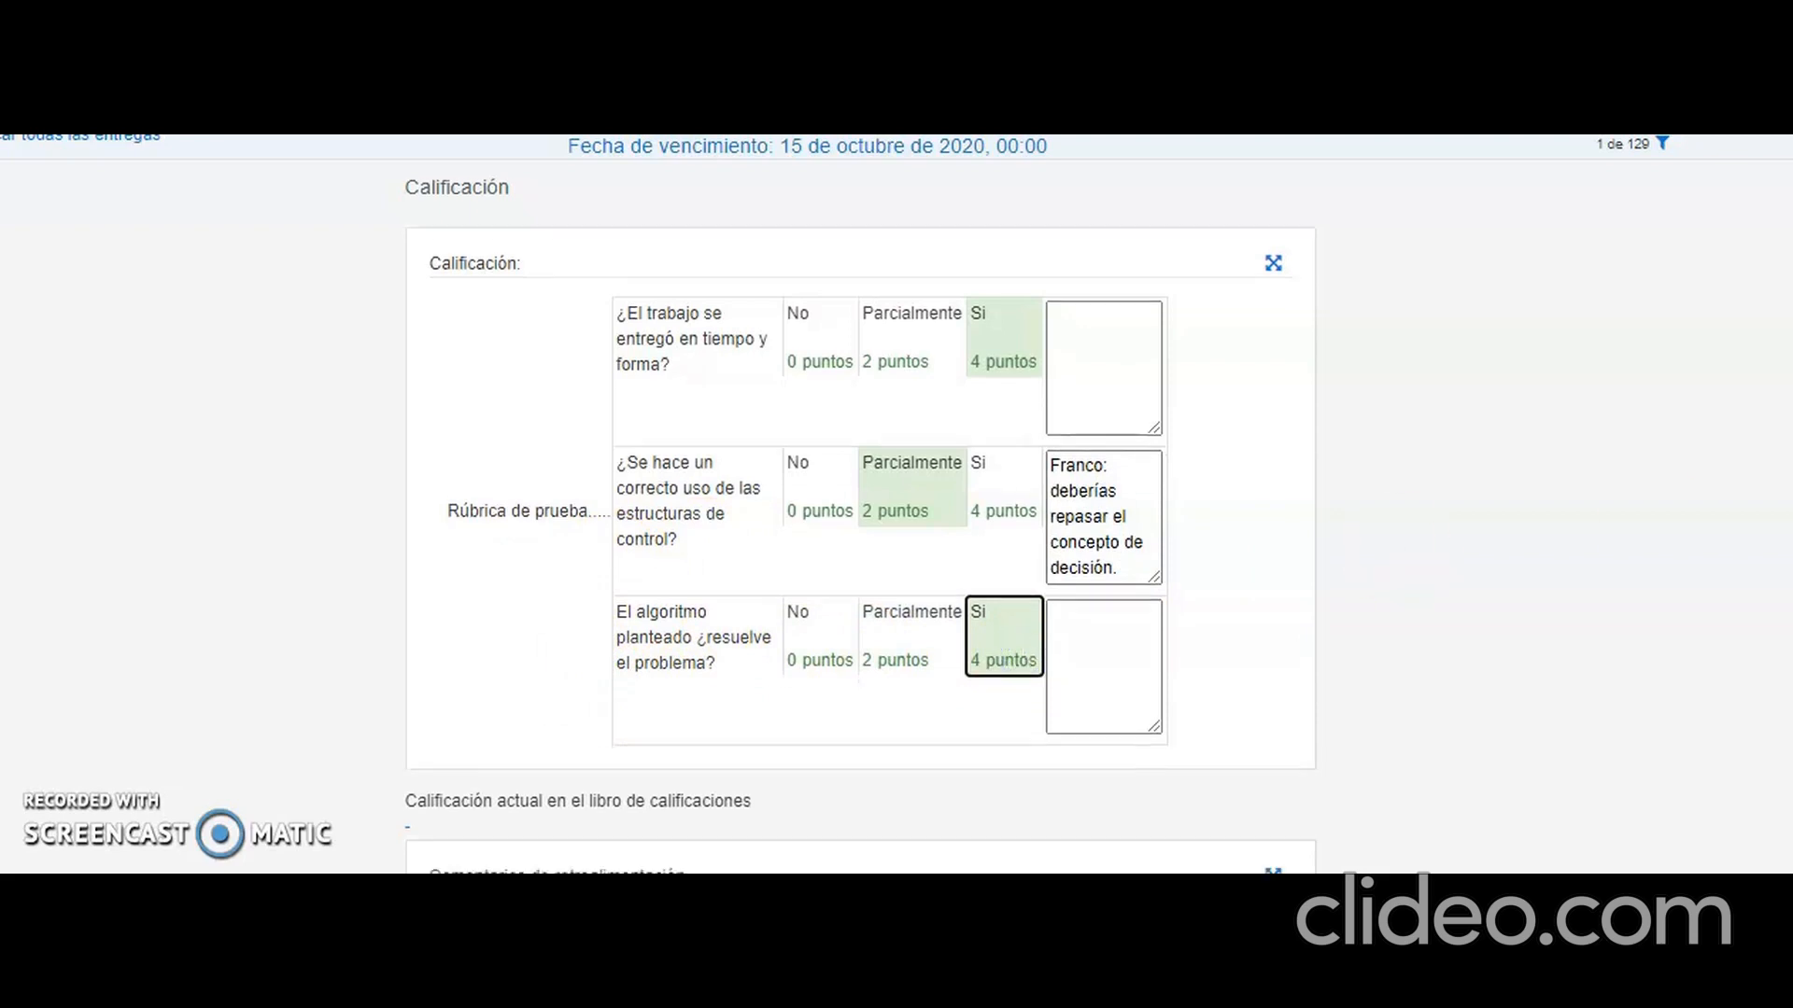
pyautogui.scroll(-1, 1301, 508)
pyautogui.click(999, 289)
pyautogui.click(1003, 605)
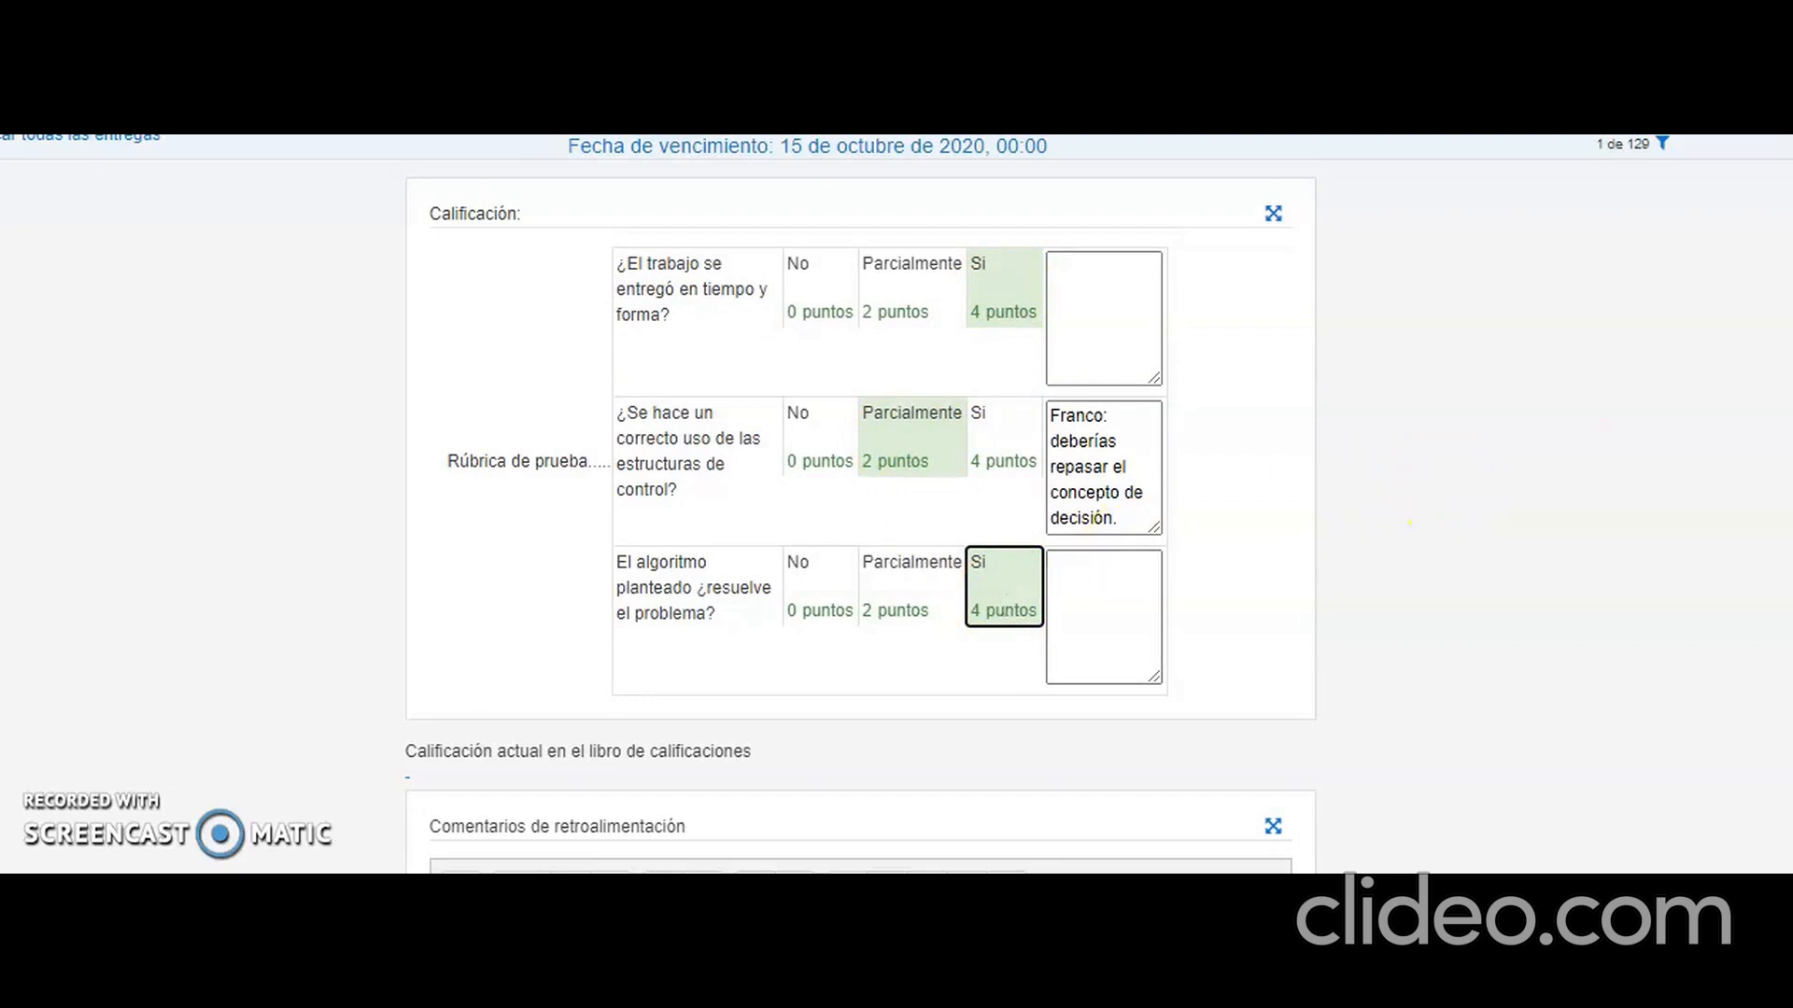
# Enter the feedback comment "jhgjhgjh" and save the student's grade and feedback.
pyautogui.scroll(2, 859, 525)
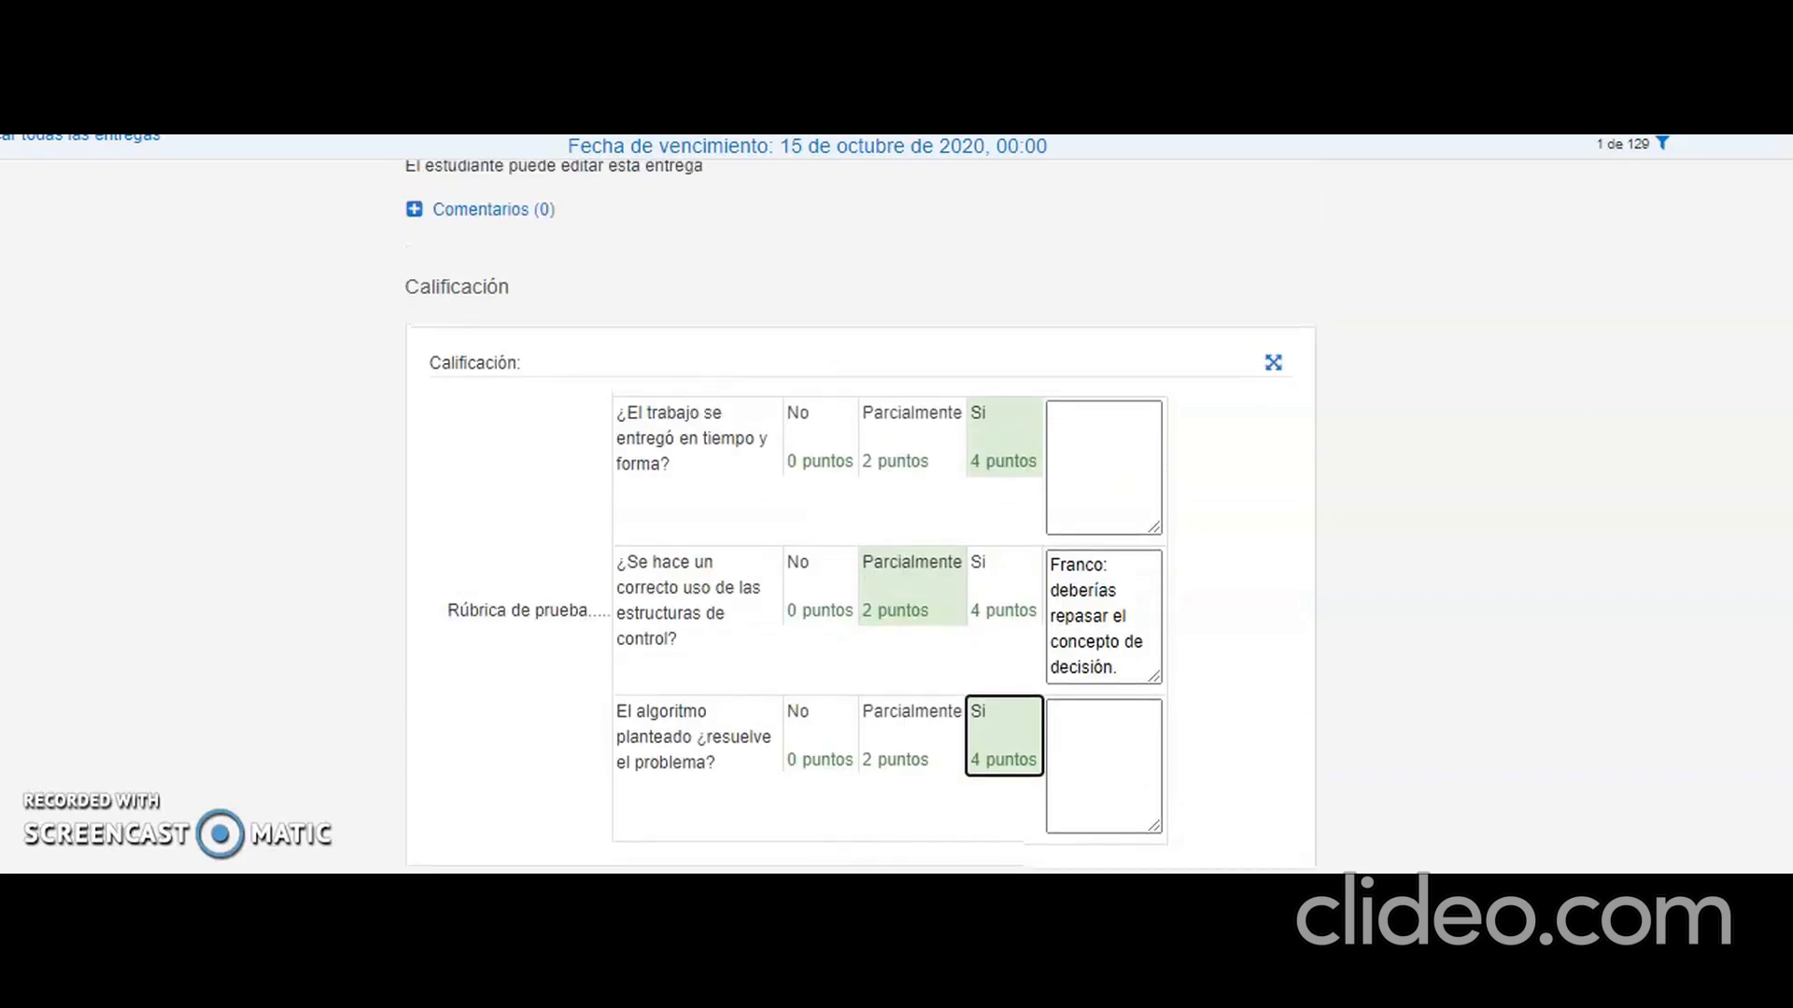
pyautogui.scroll(-3, 860, 515)
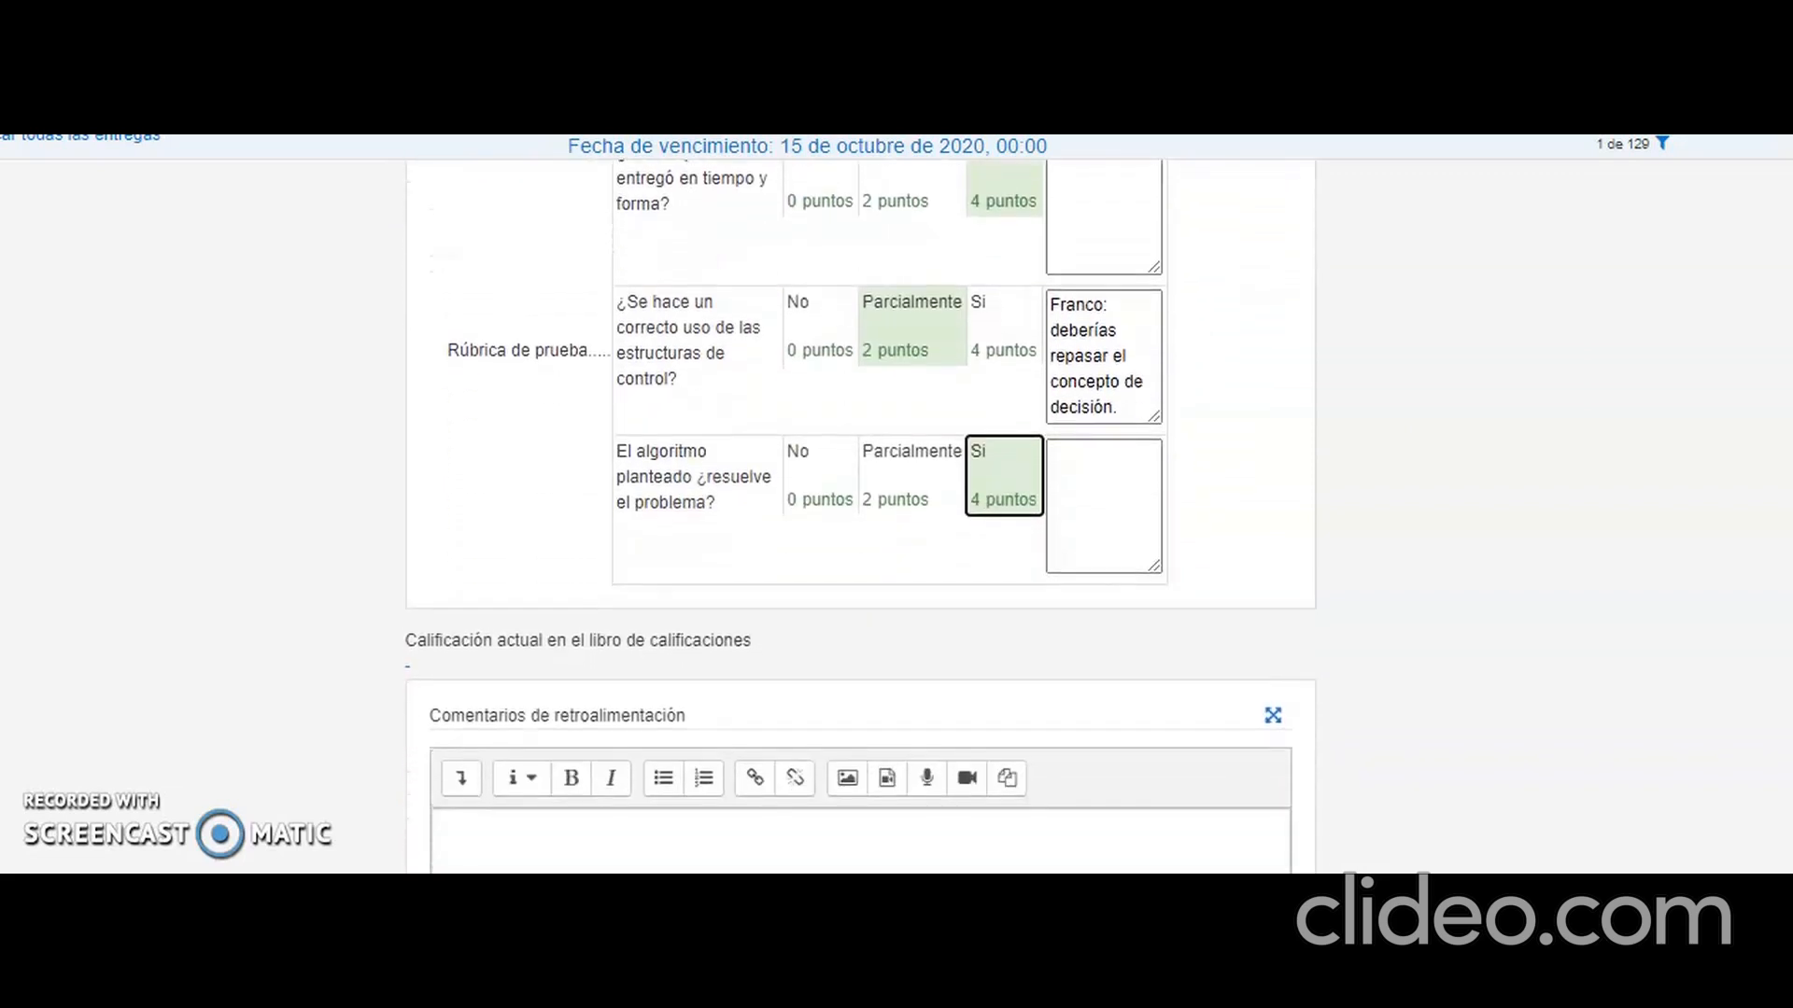
pyautogui.scroll(-2, 1381, 696)
pyautogui.click(1077, 759)
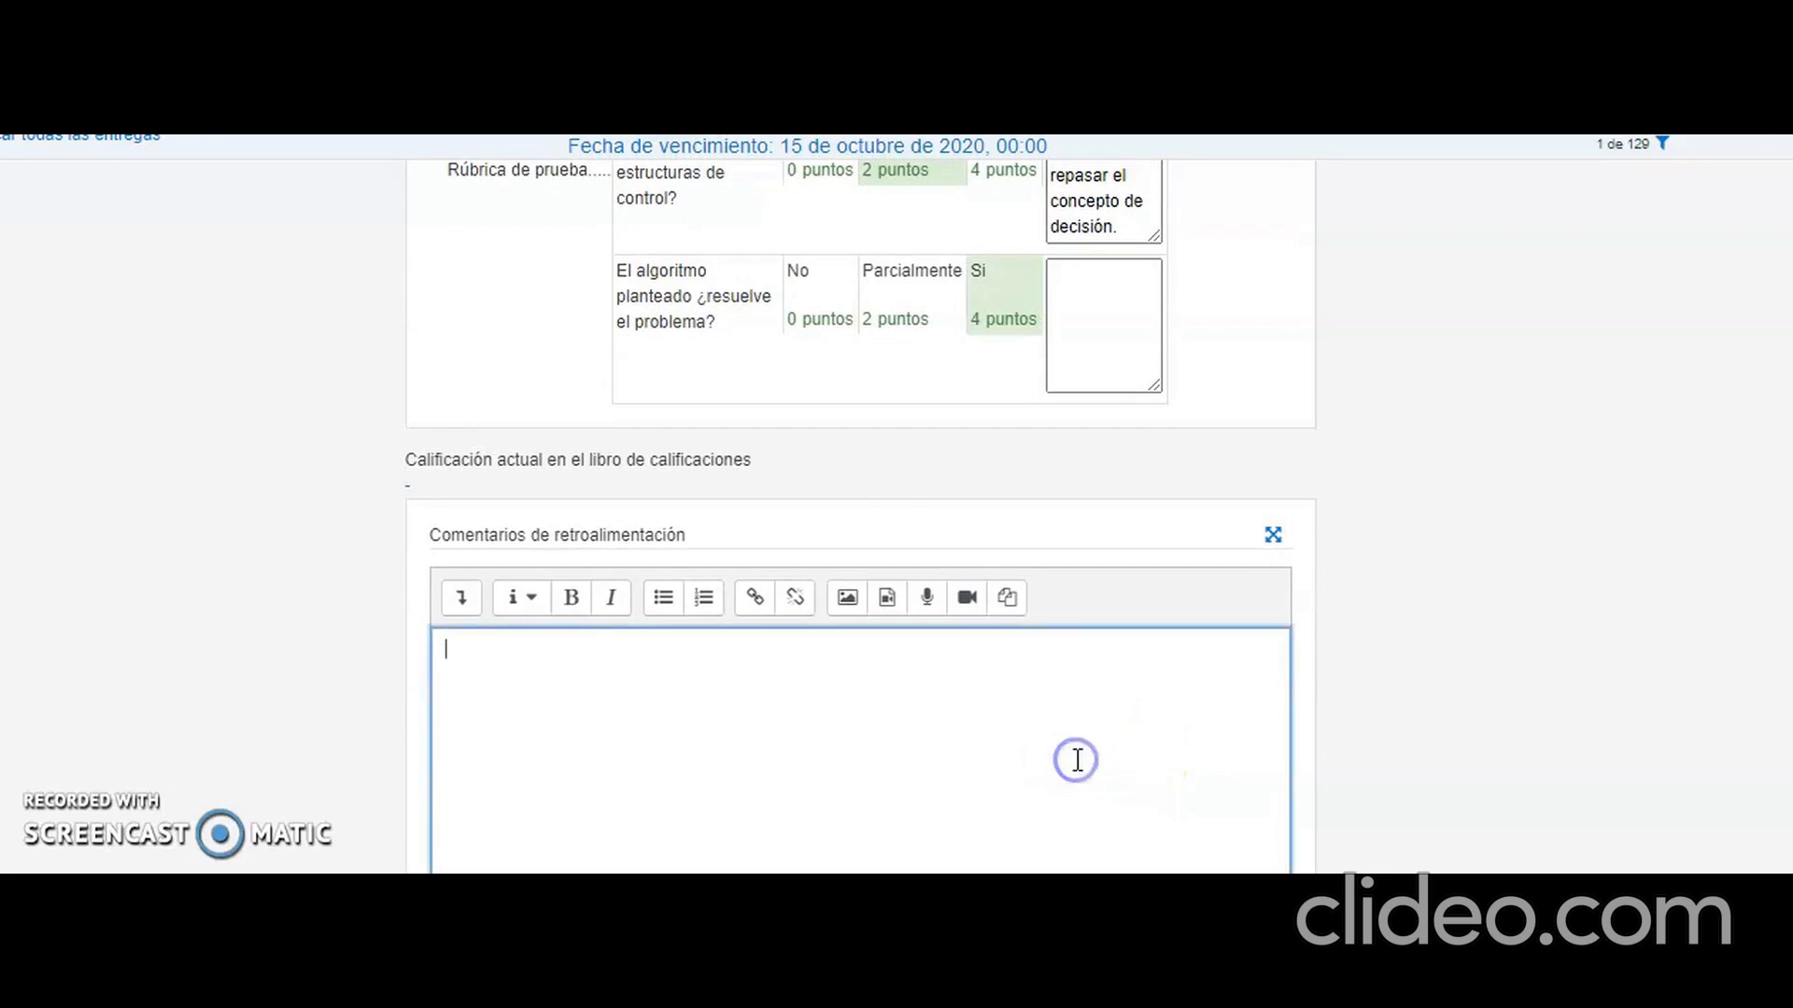
pyautogui.write('jhgjhgjh')
pyautogui.click(1784, 681)
pyautogui.scroll(-2, 1783, 682)
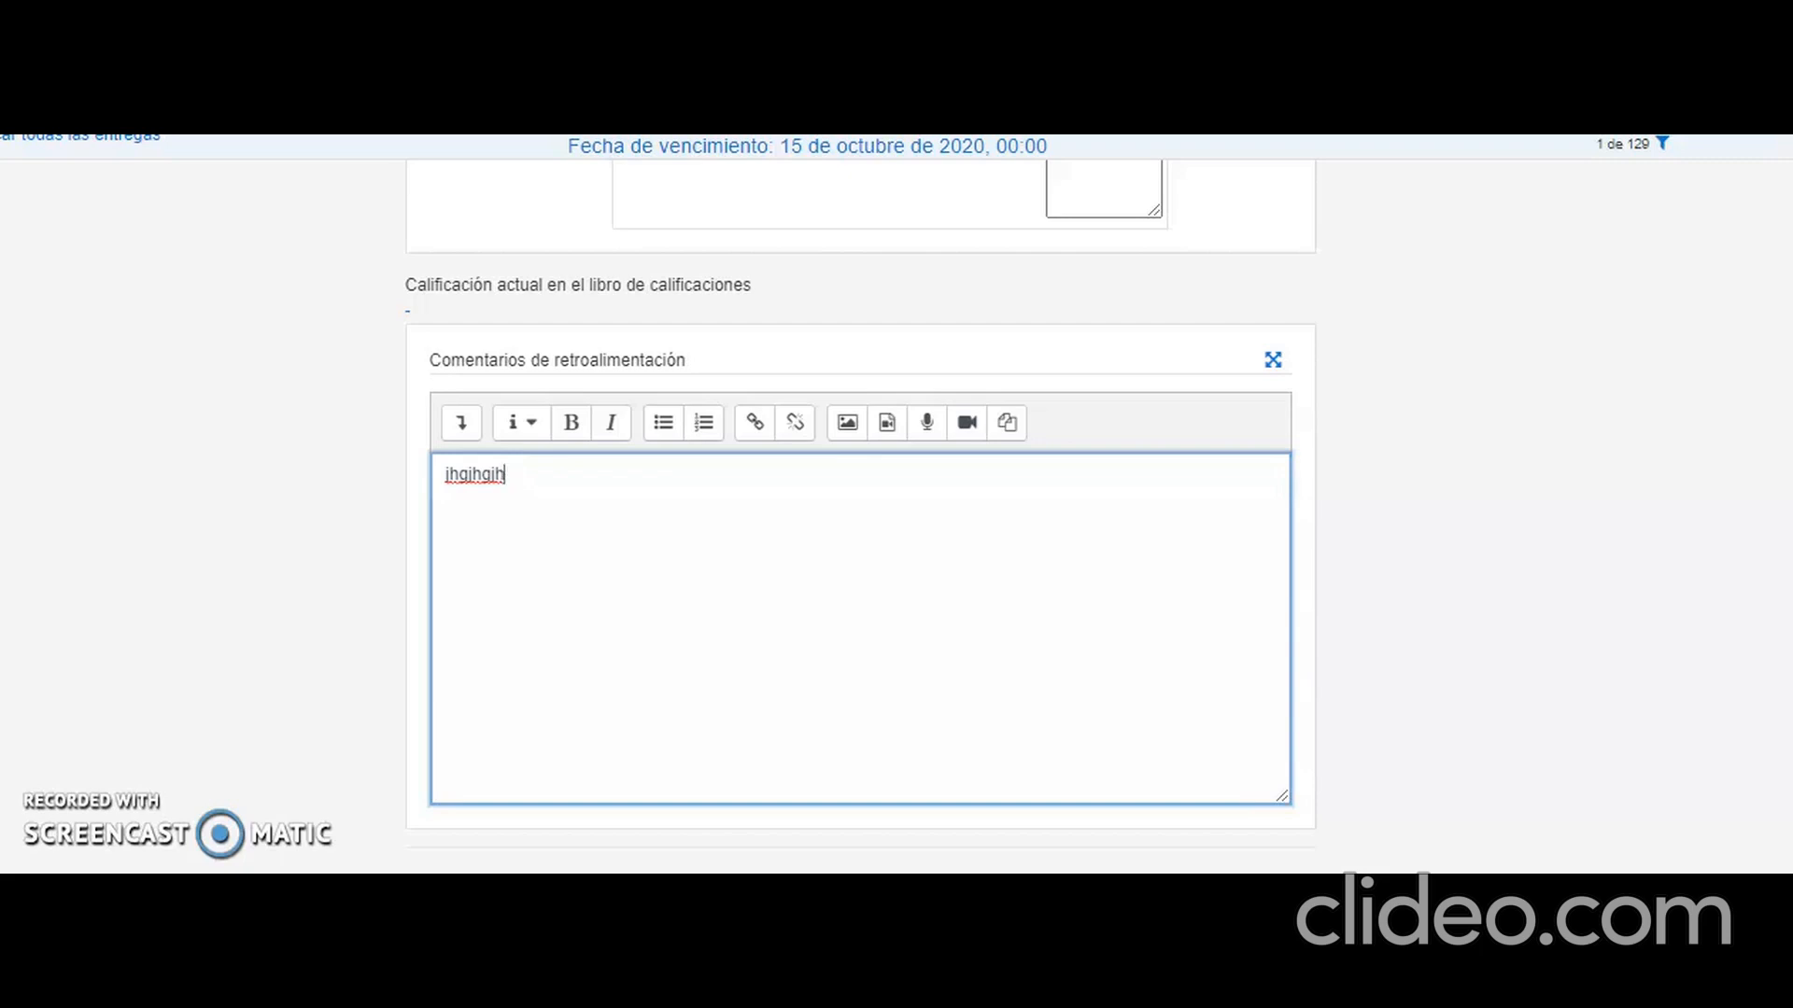
pyautogui.scroll(8, 860, 504)
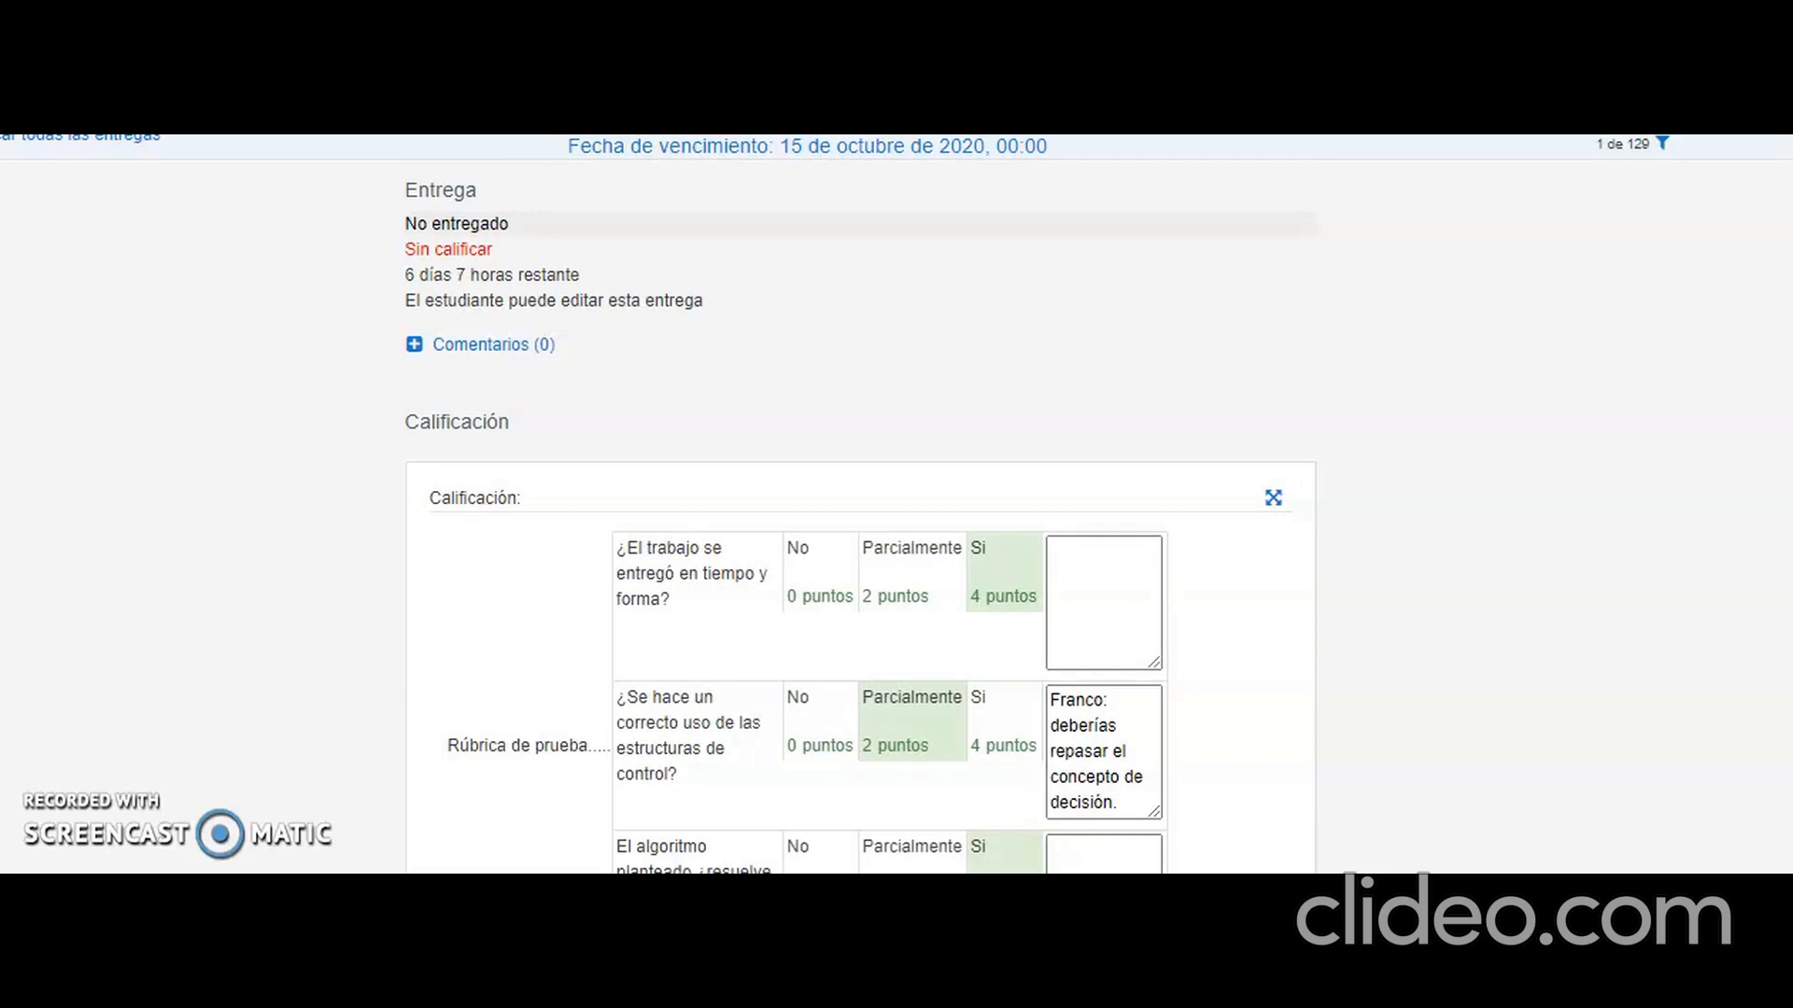
pyautogui.scroll(-5, 860, 504)
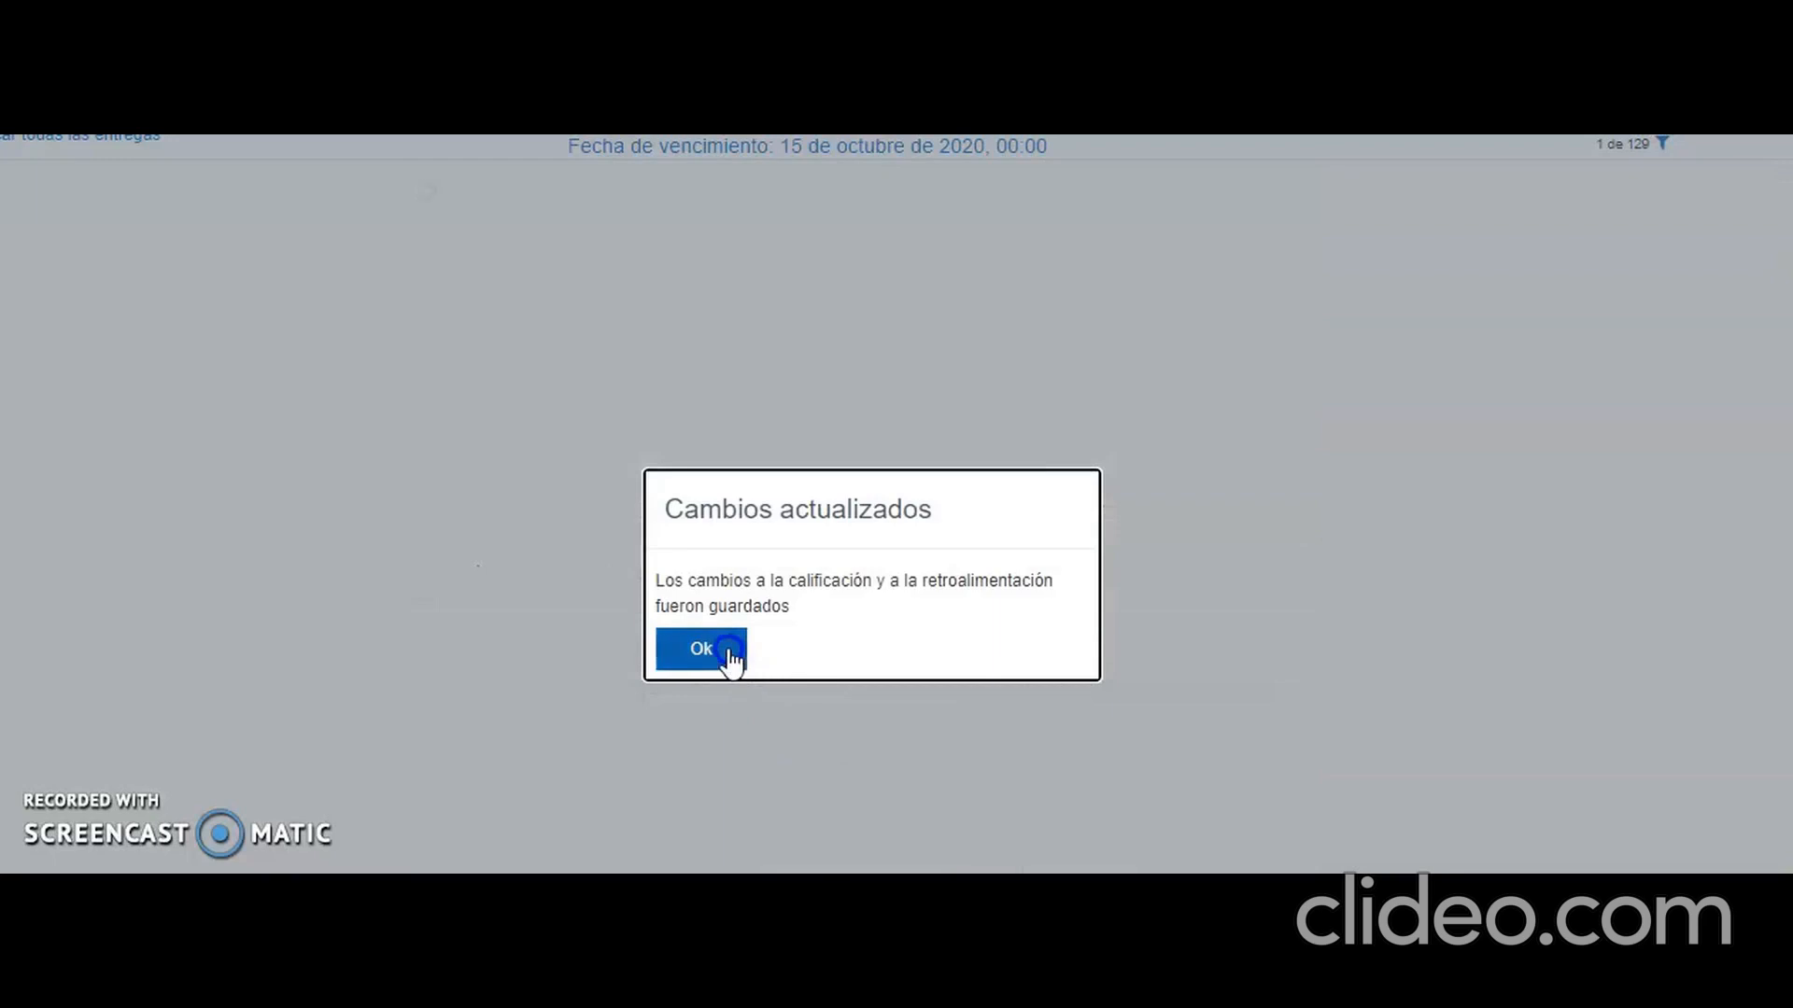
pyautogui.click(731, 659)
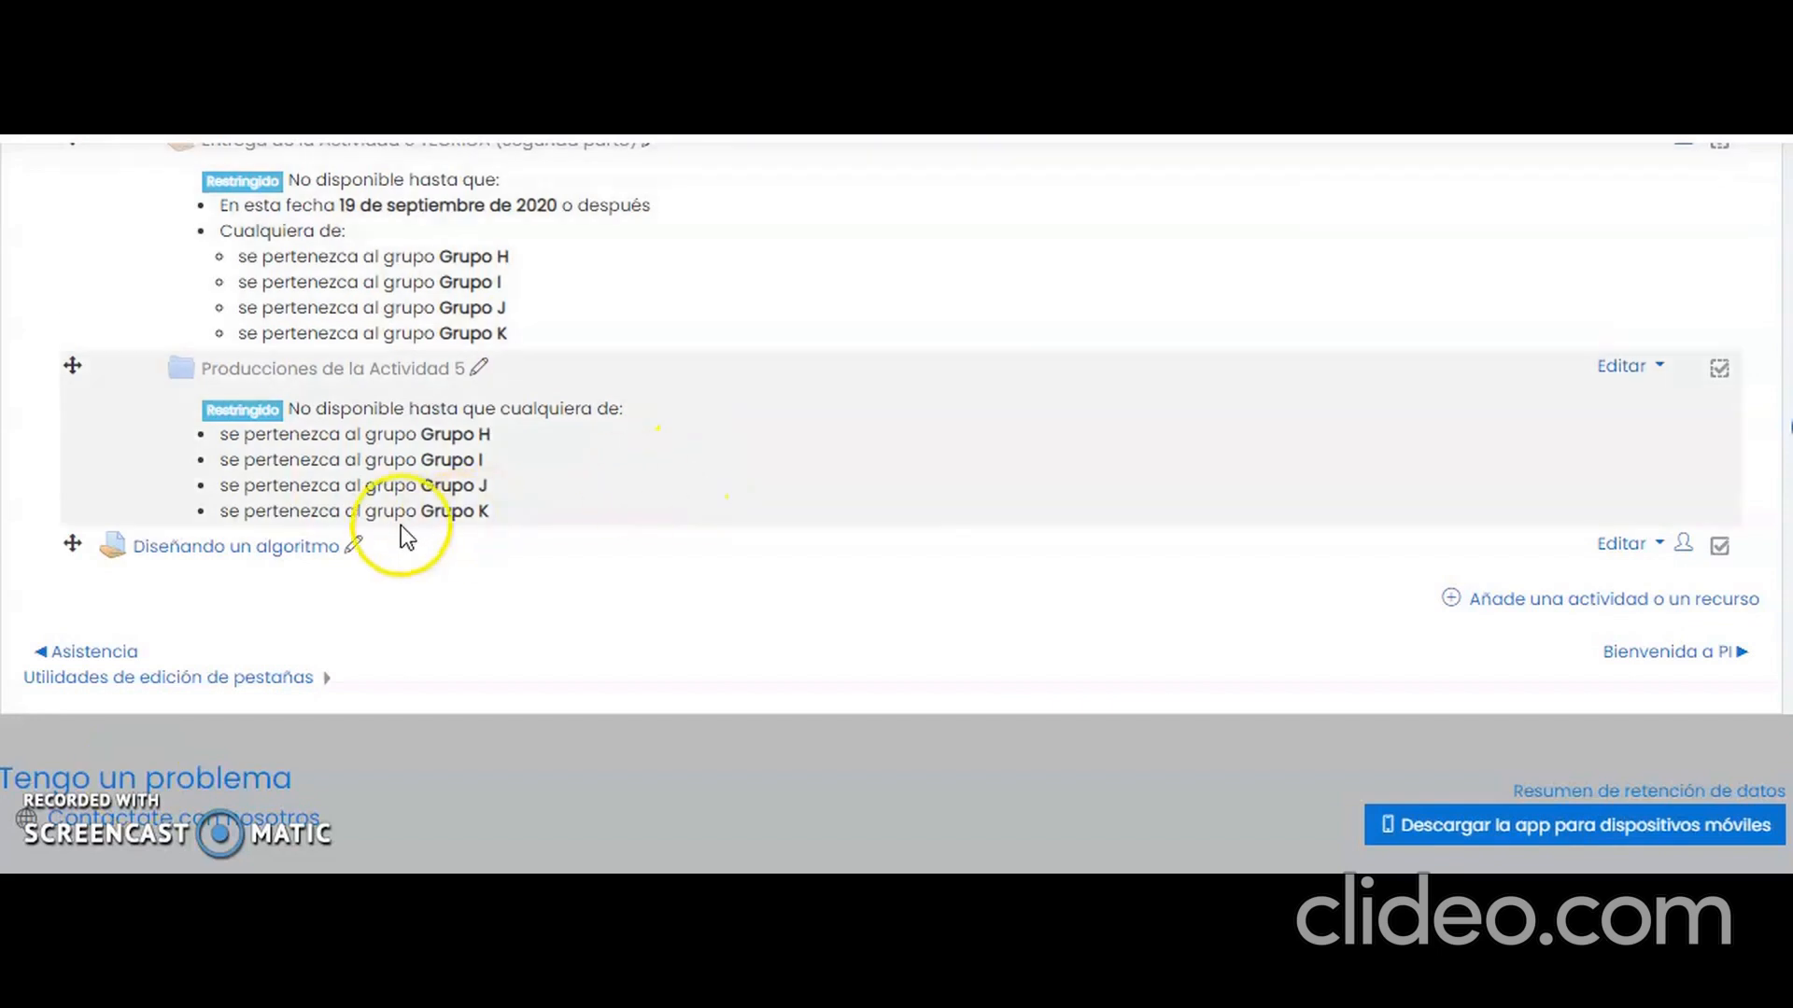
# Open the settings of the assignment "Diseñando un algoritmo" for editing with all sections expanded.
pyautogui.click(255, 556)
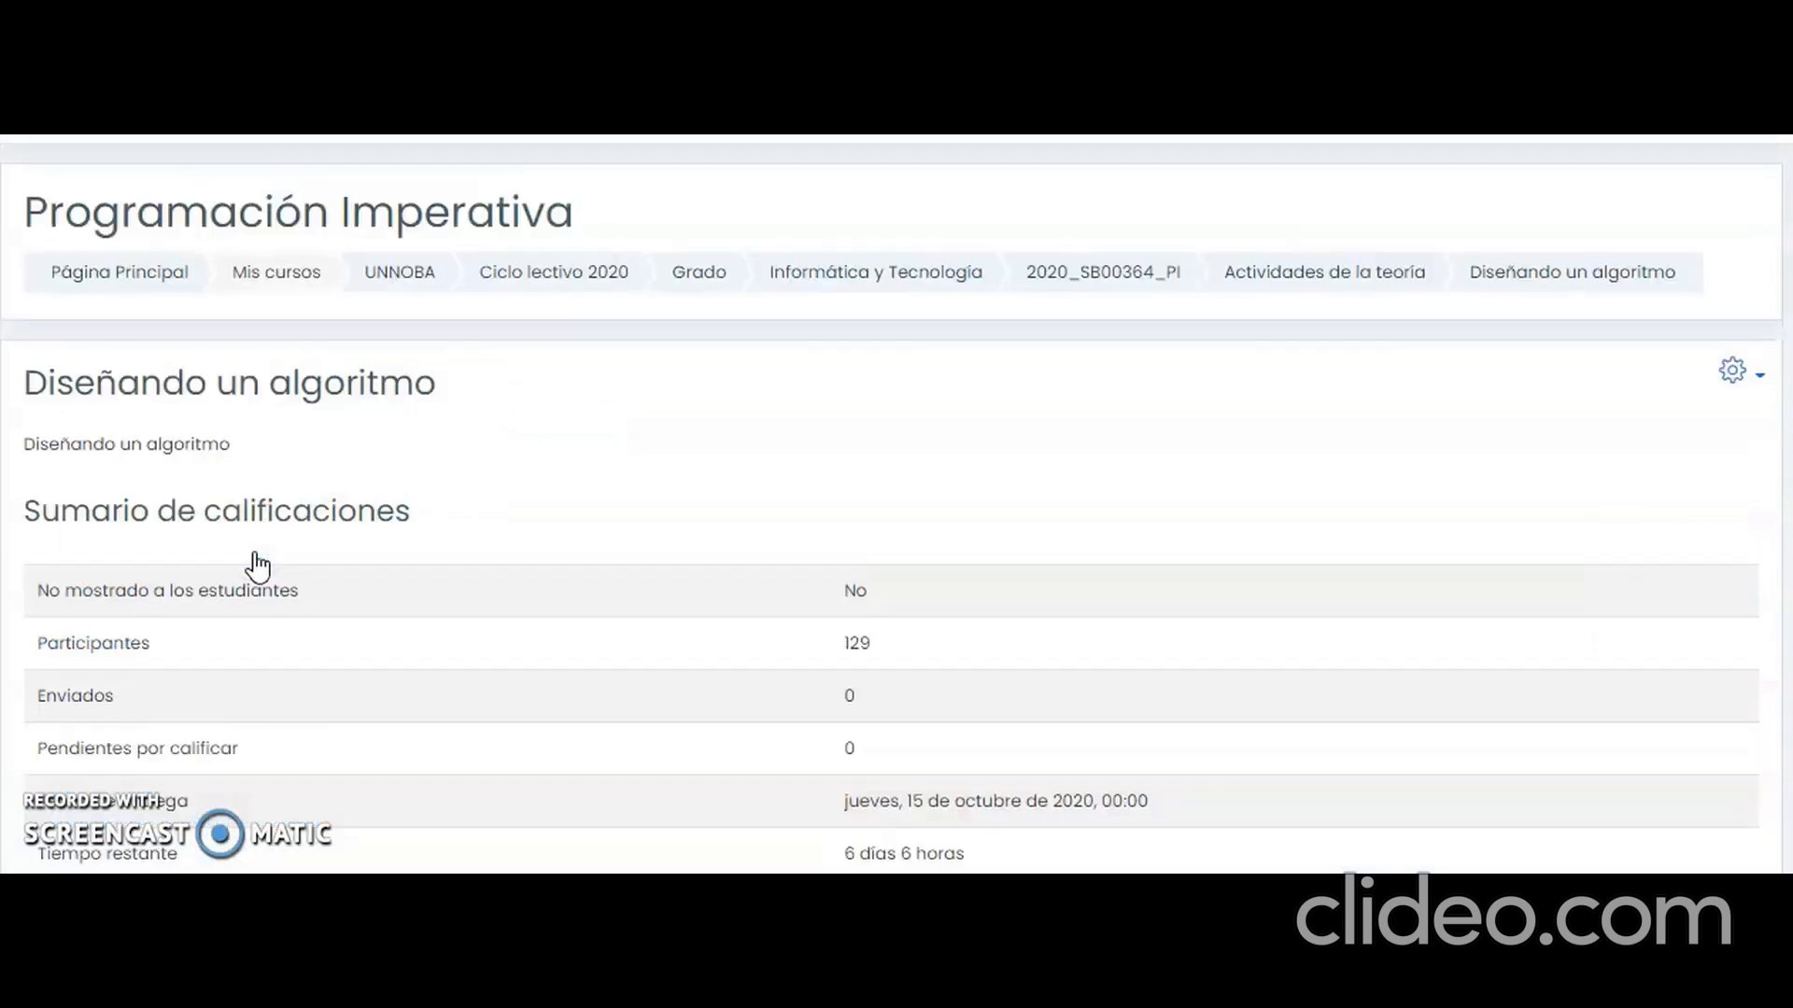
pyautogui.click(1734, 372)
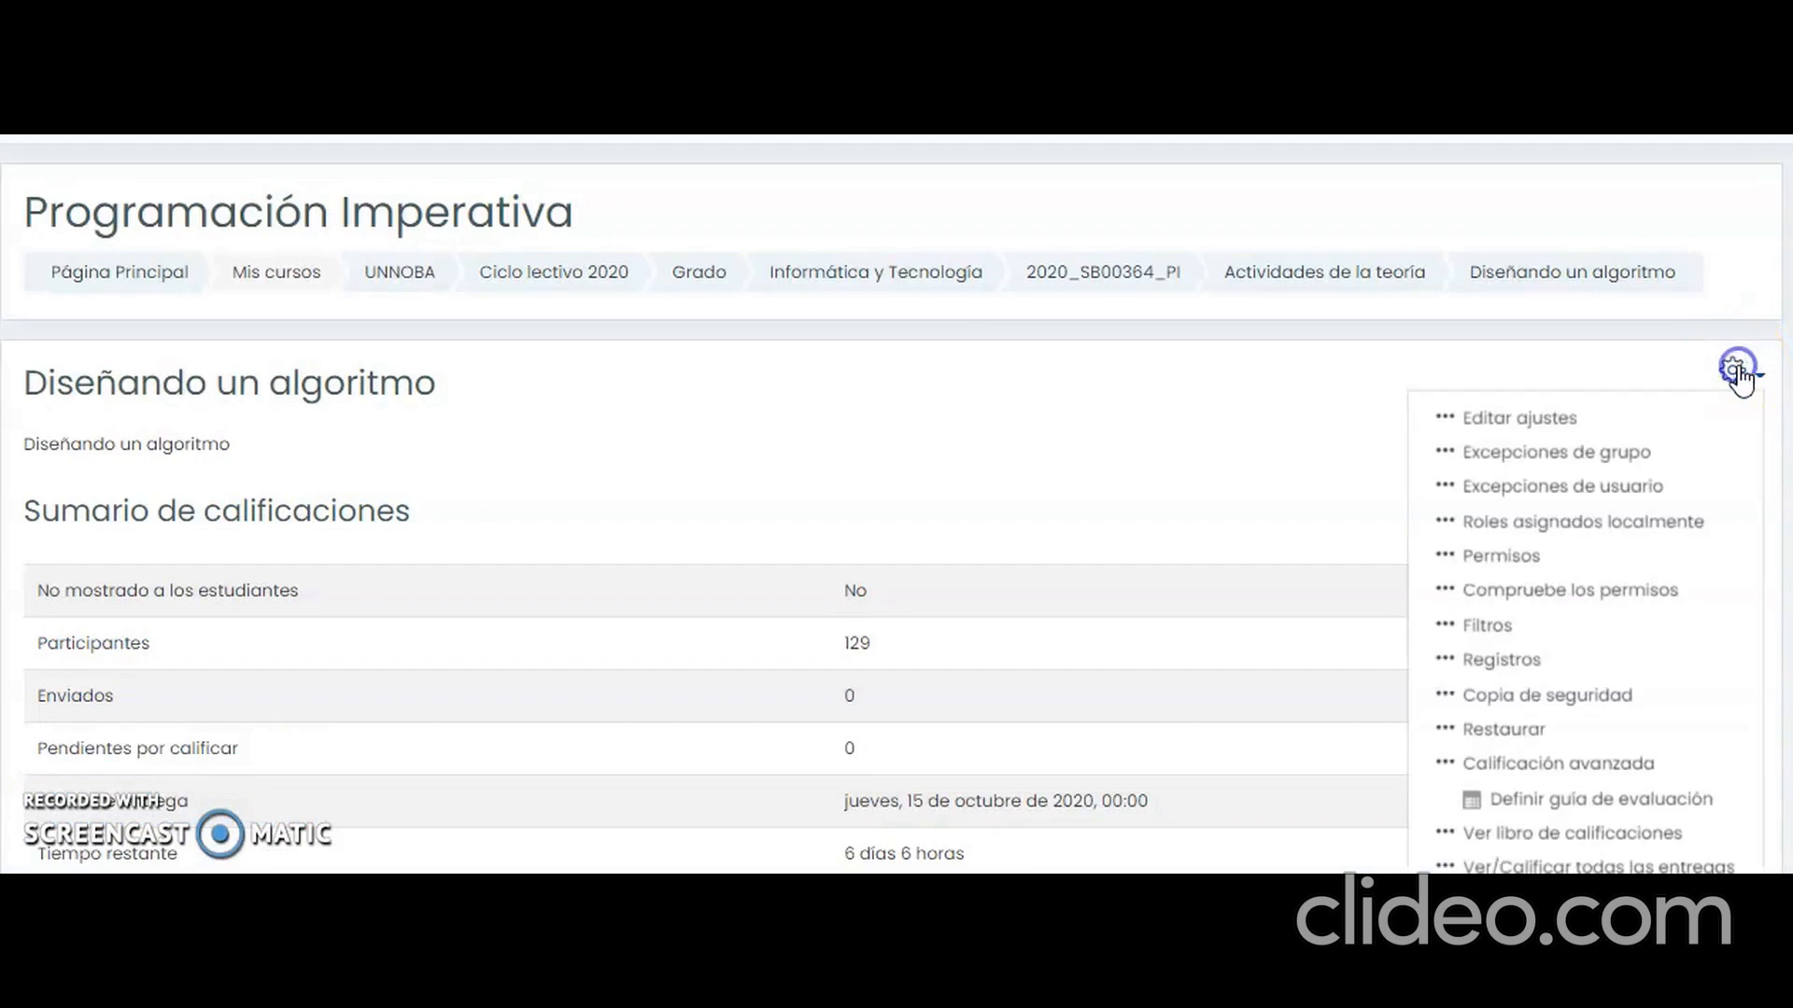
pyautogui.click(1534, 422)
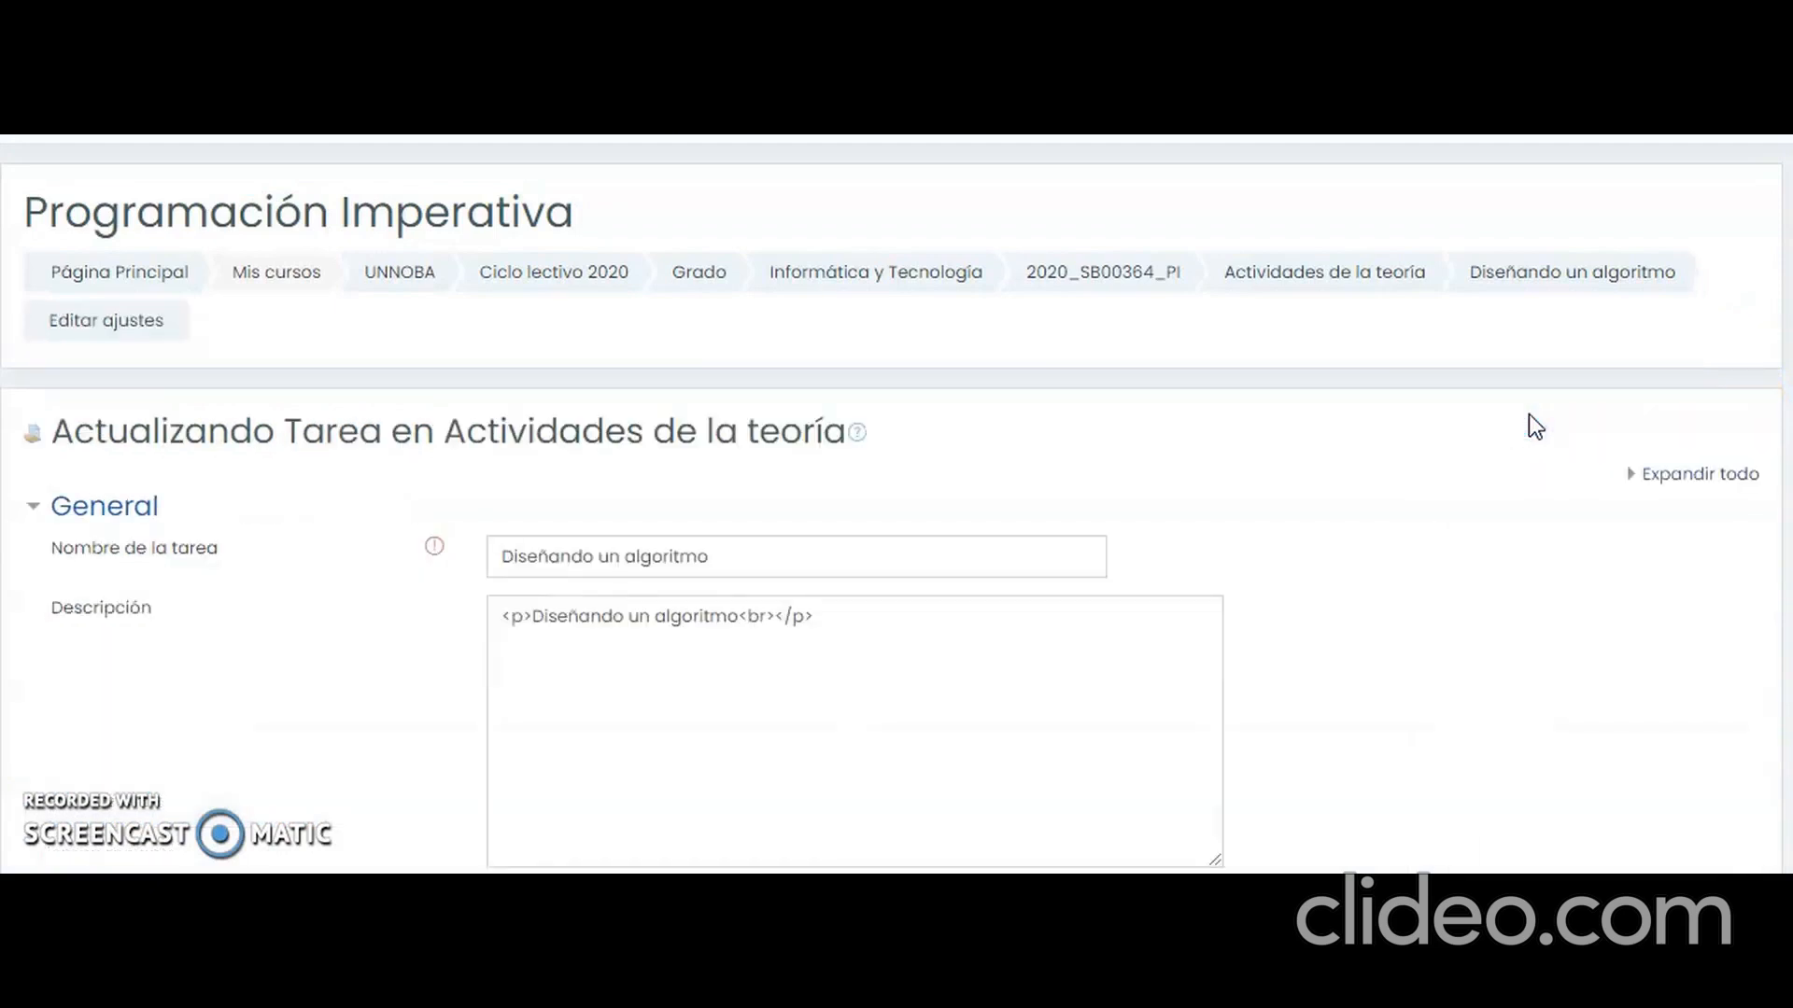
pyautogui.click(1651, 490)
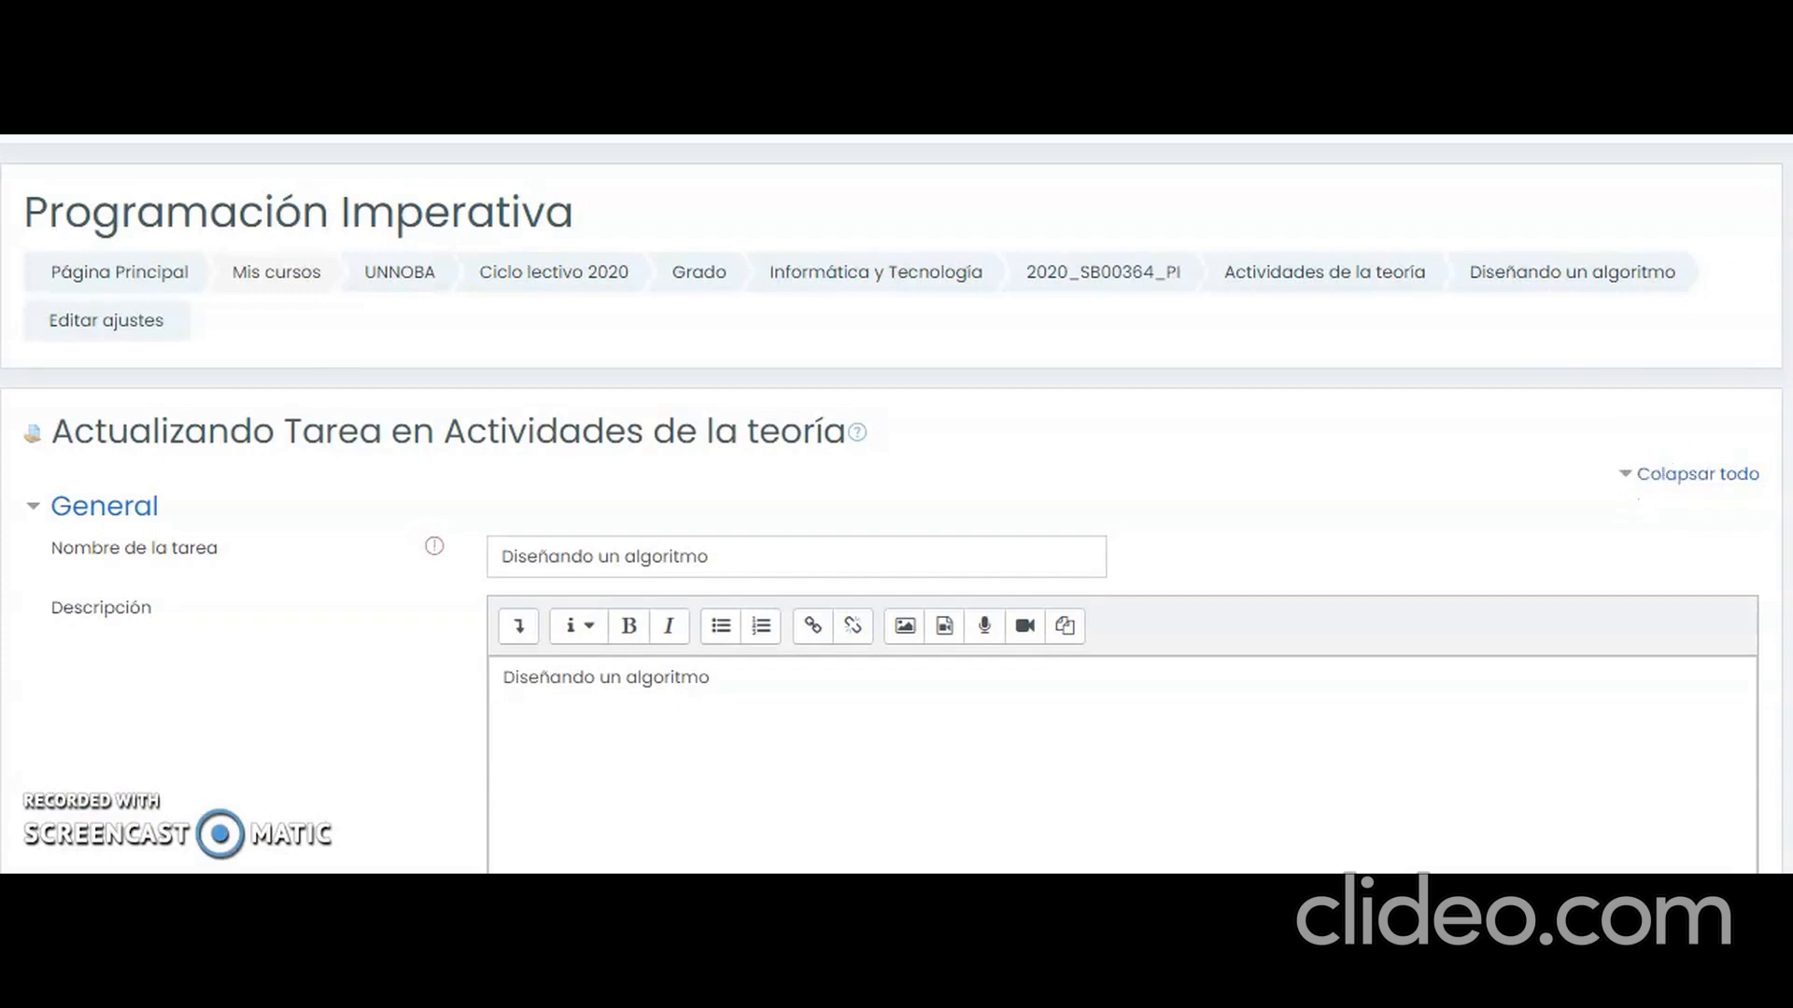
# Set the assignment's grading method to "Guía de evaluación" and save the changes, returning to the course.
pyautogui.scroll(-10, 1121, 513)
pyautogui.scroll(-10, 896, 504)
pyautogui.scroll(-5, 1445, 716)
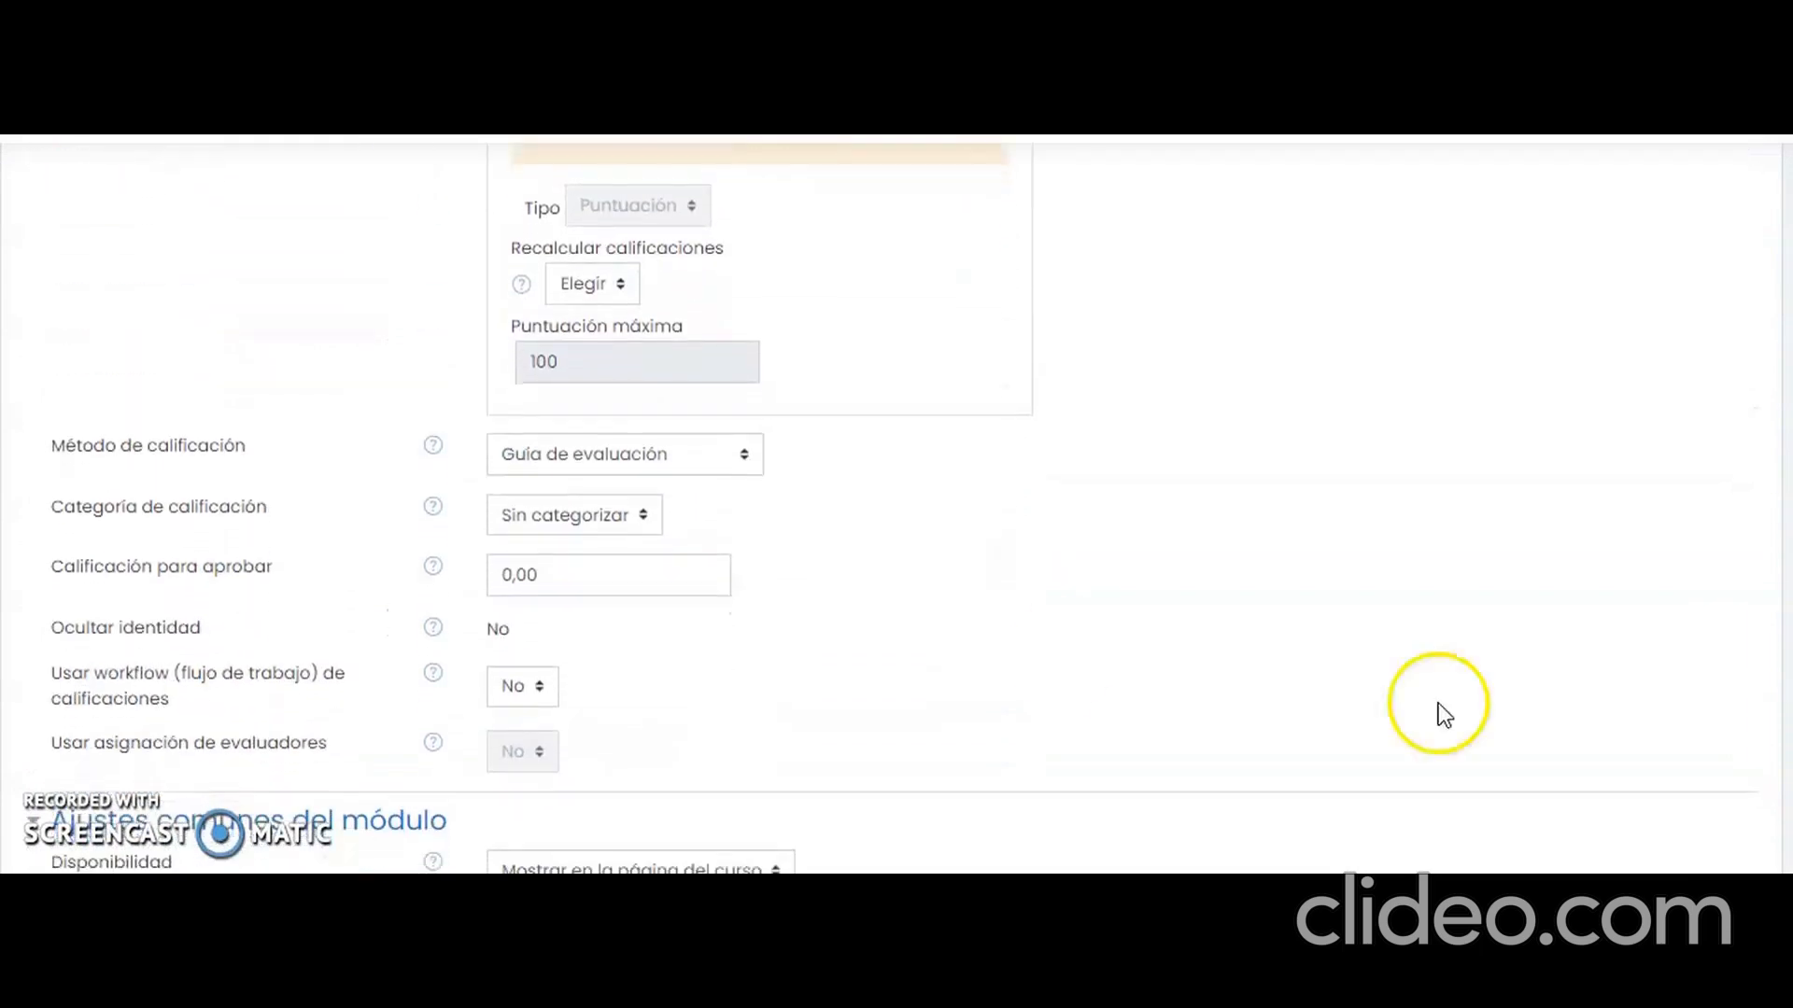
pyautogui.click(726, 456)
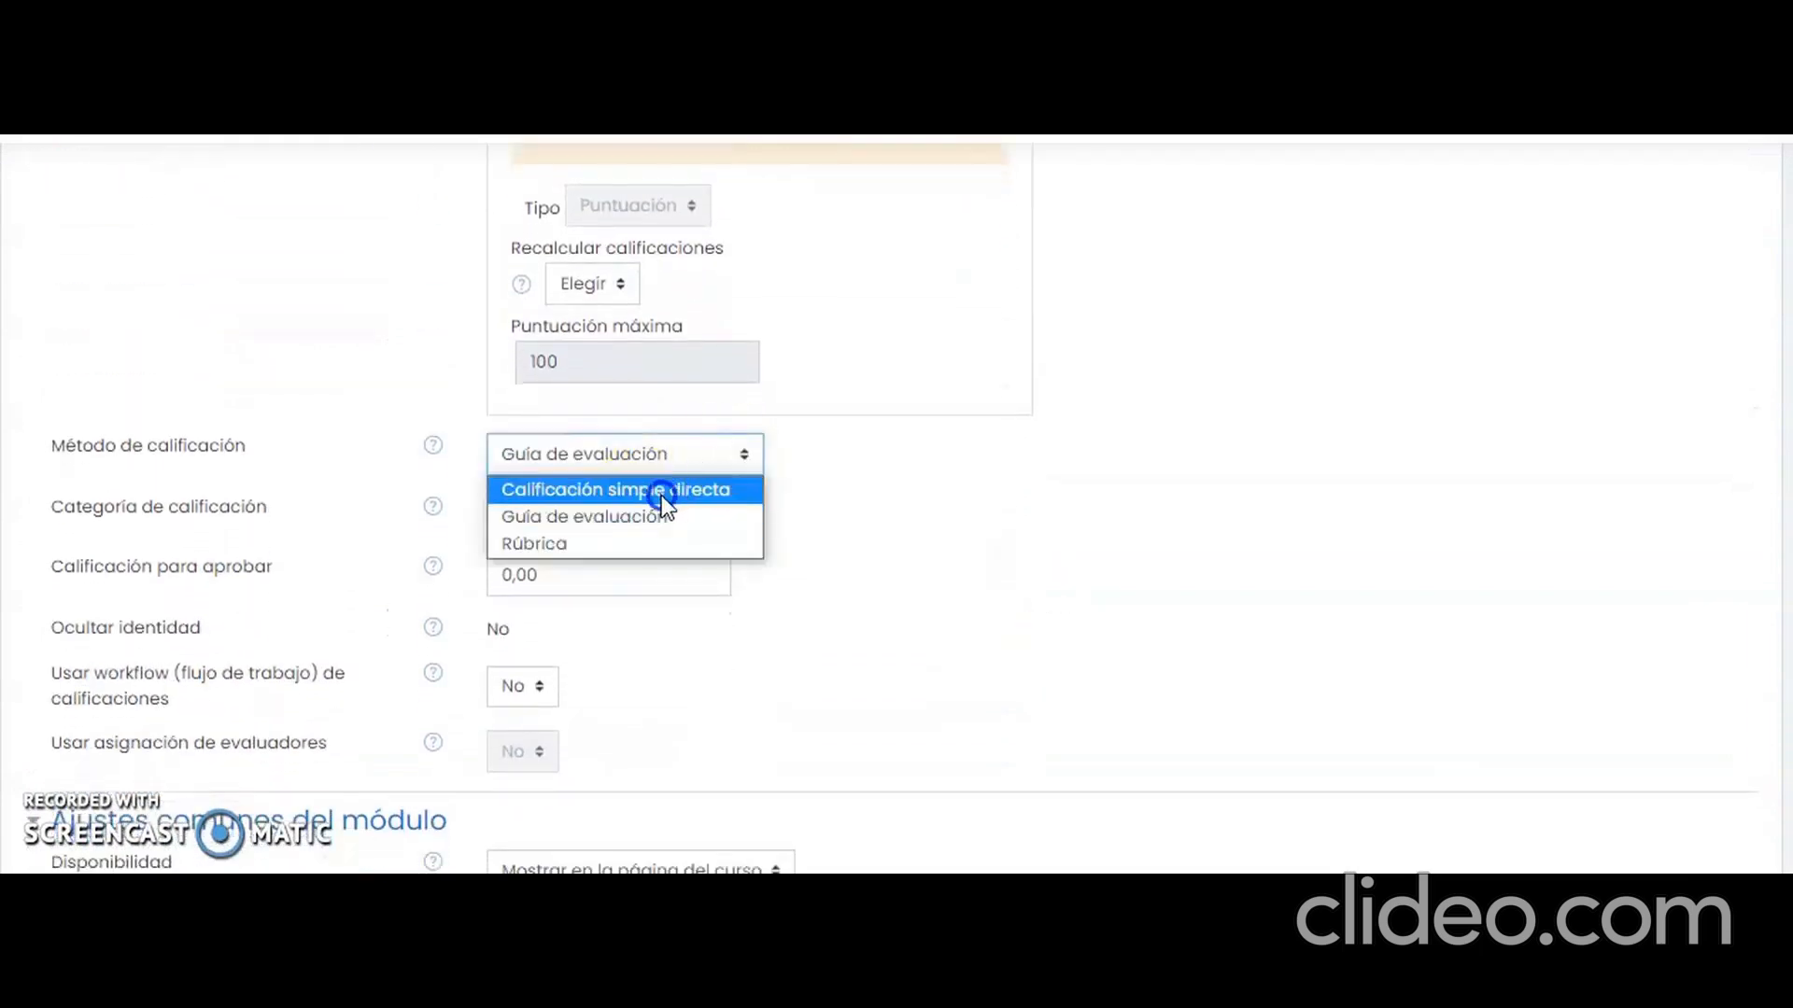
pyautogui.click(616, 516)
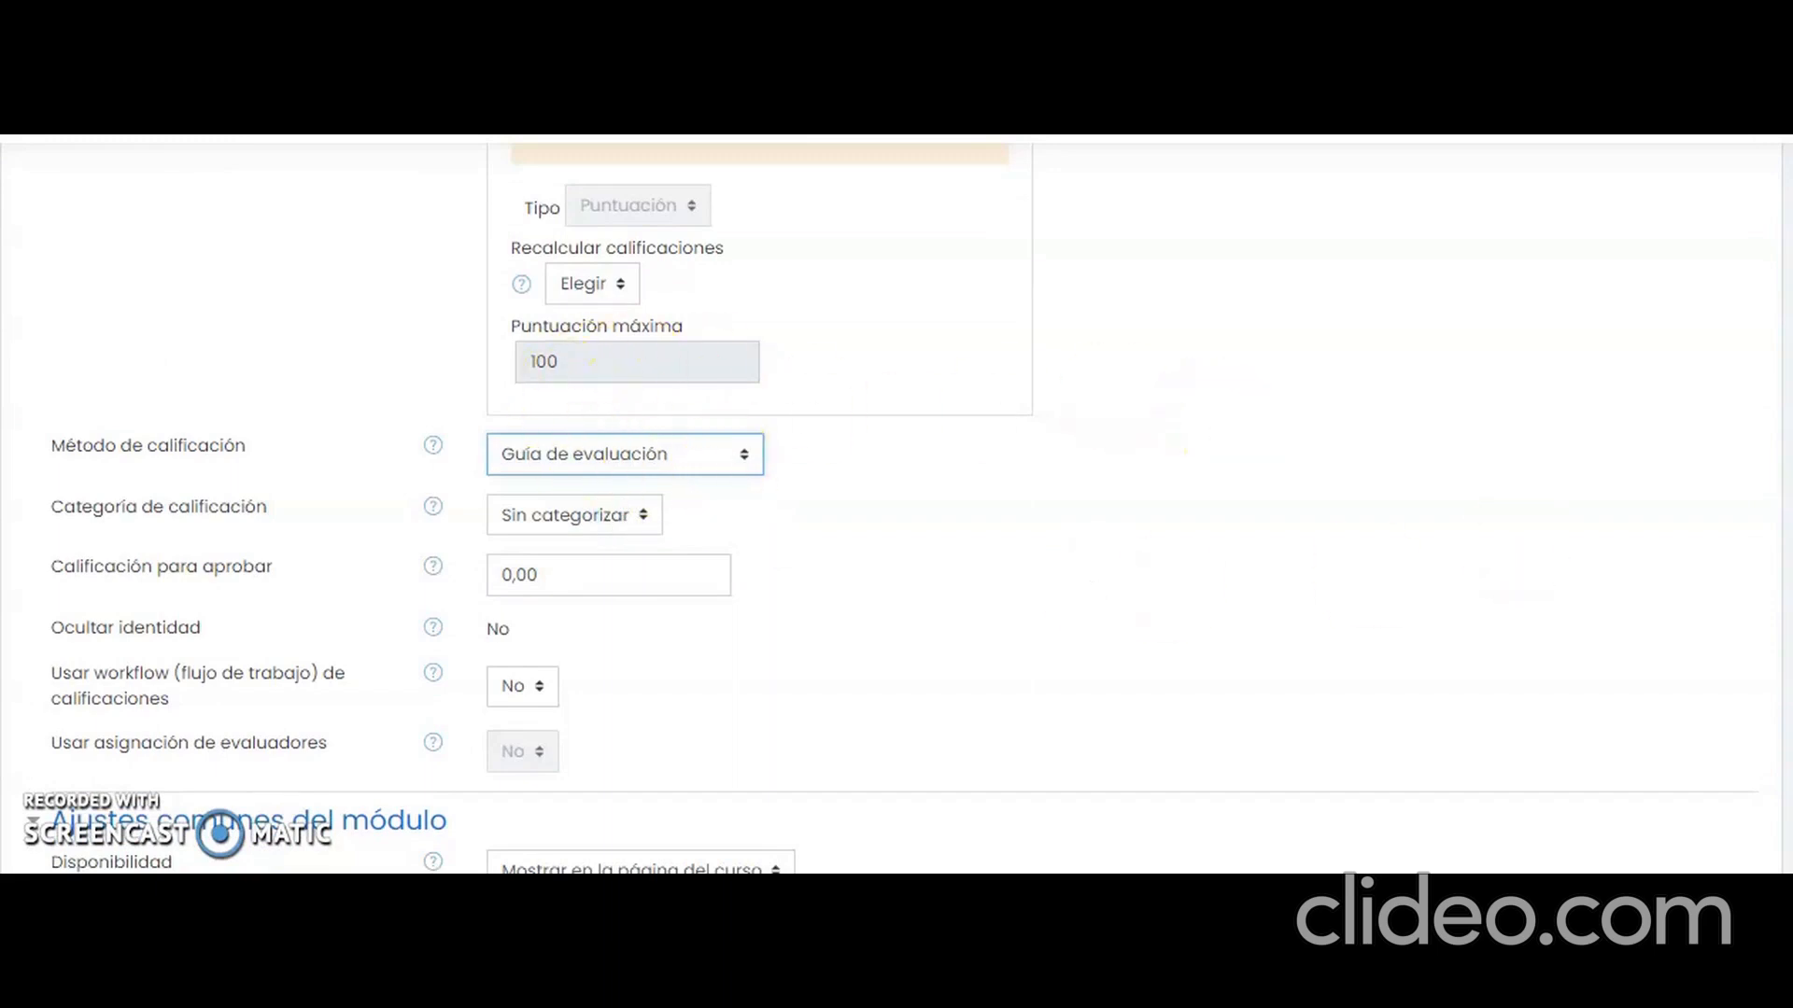
pyautogui.scroll(-15, 896, 504)
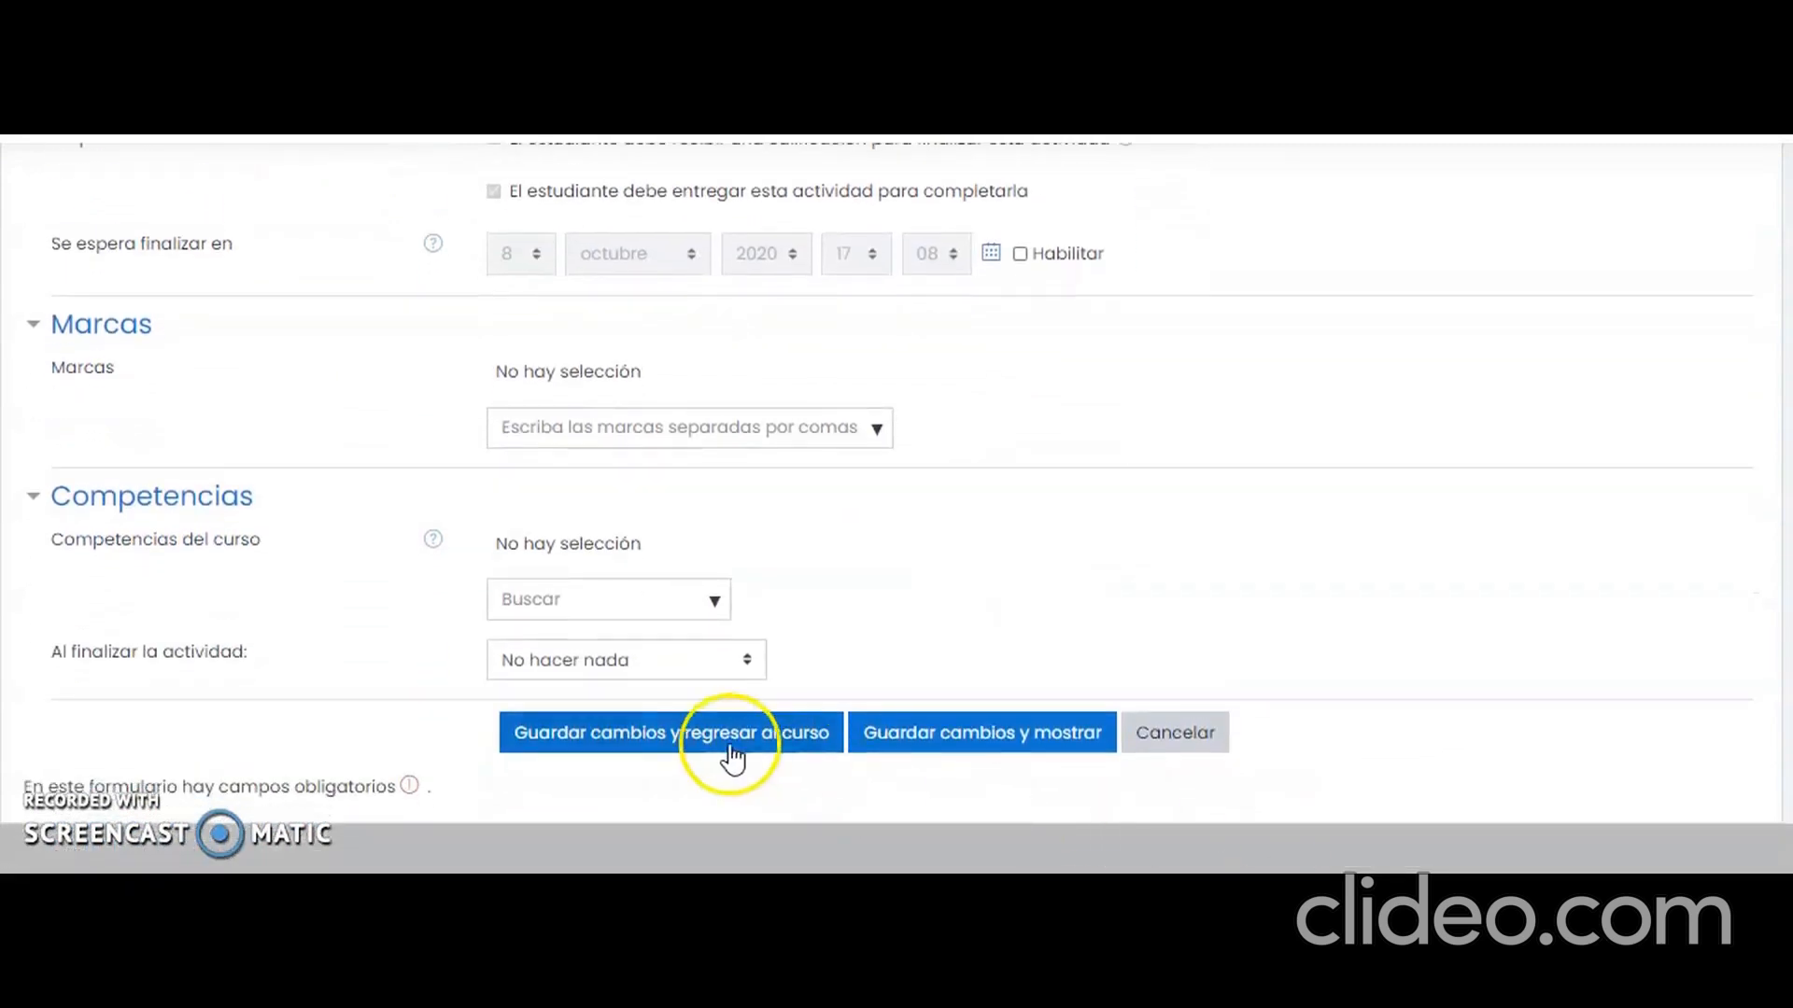
pyautogui.click(686, 733)
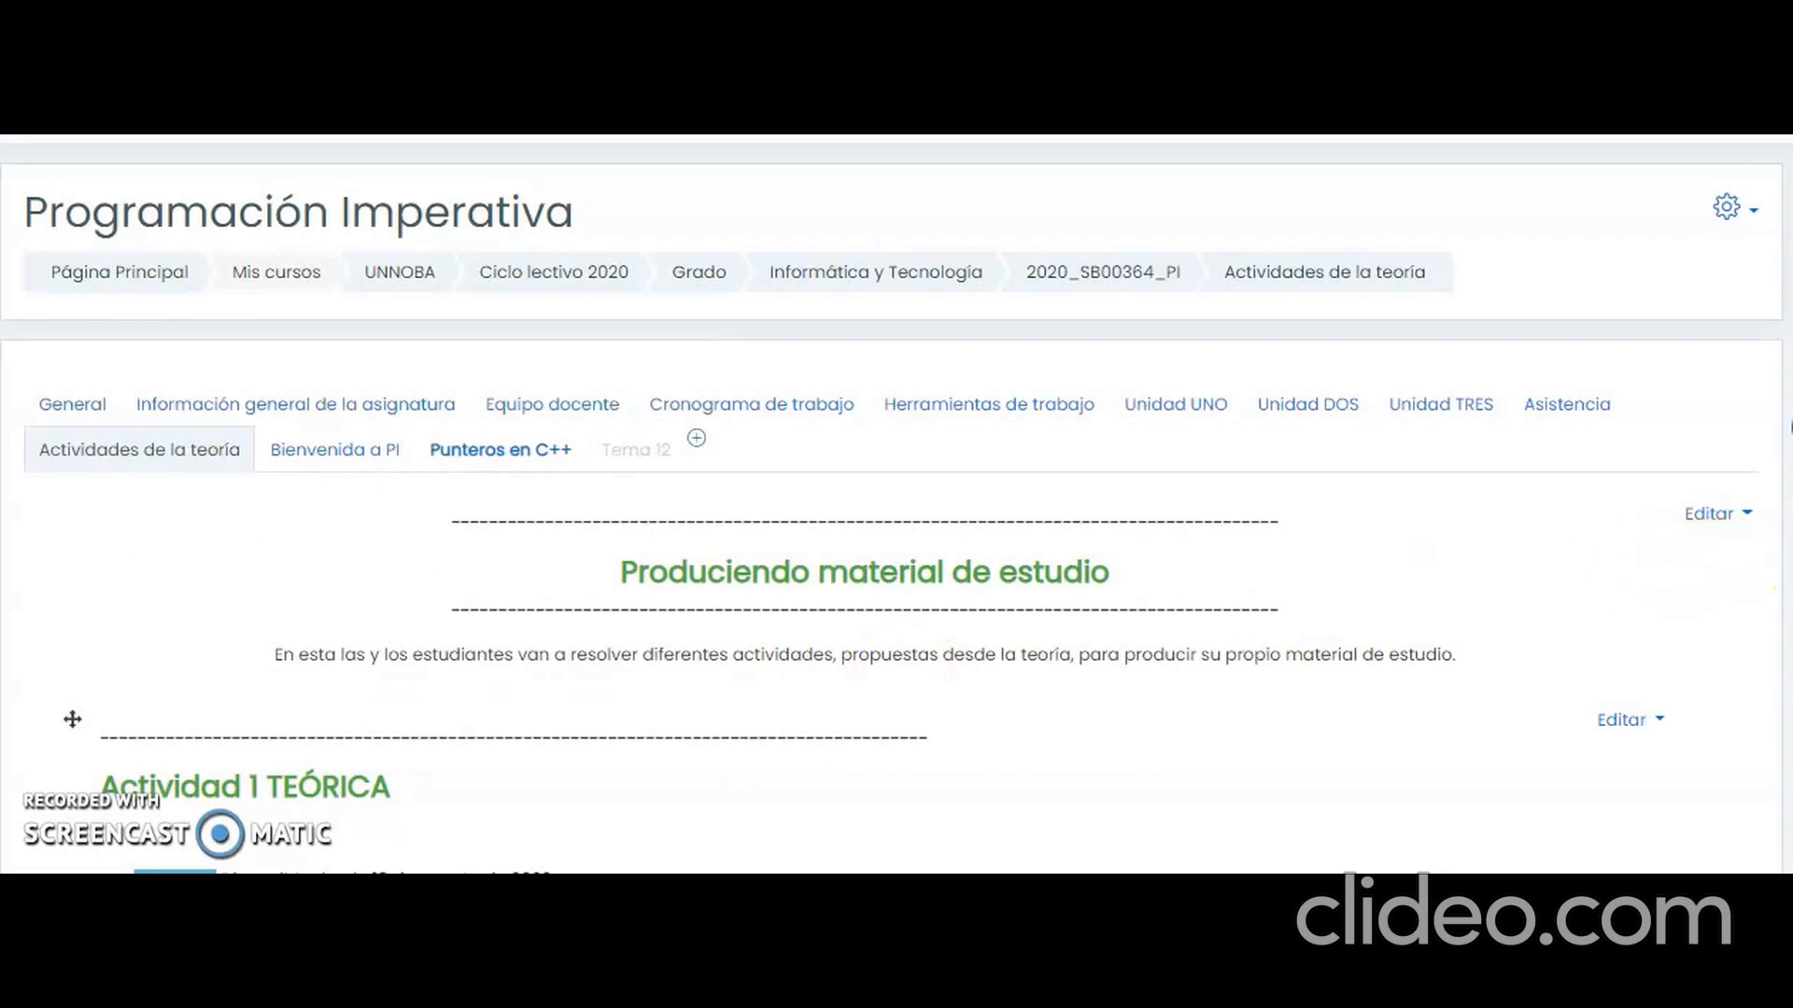
# Open the evaluation guide definition form of the assignment "Diseñando un algoritmo".
pyautogui.scroll(-20, 896, 504)
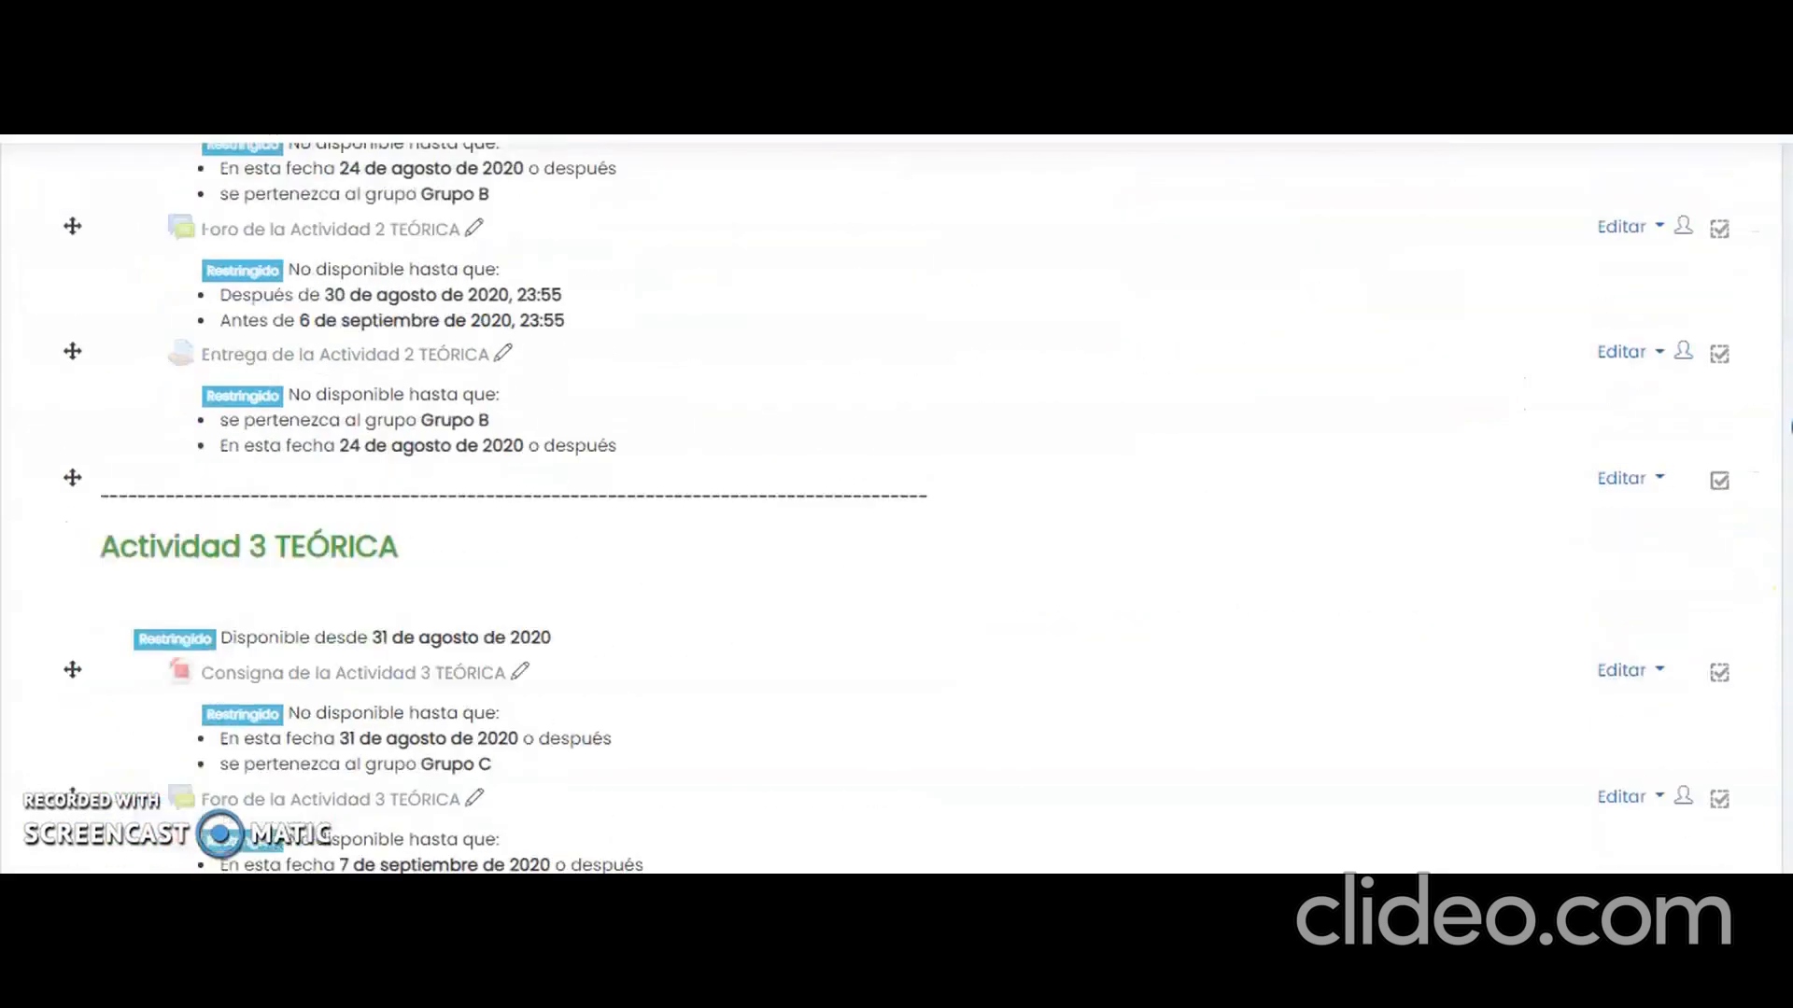
pyautogui.scroll(-15, 896, 504)
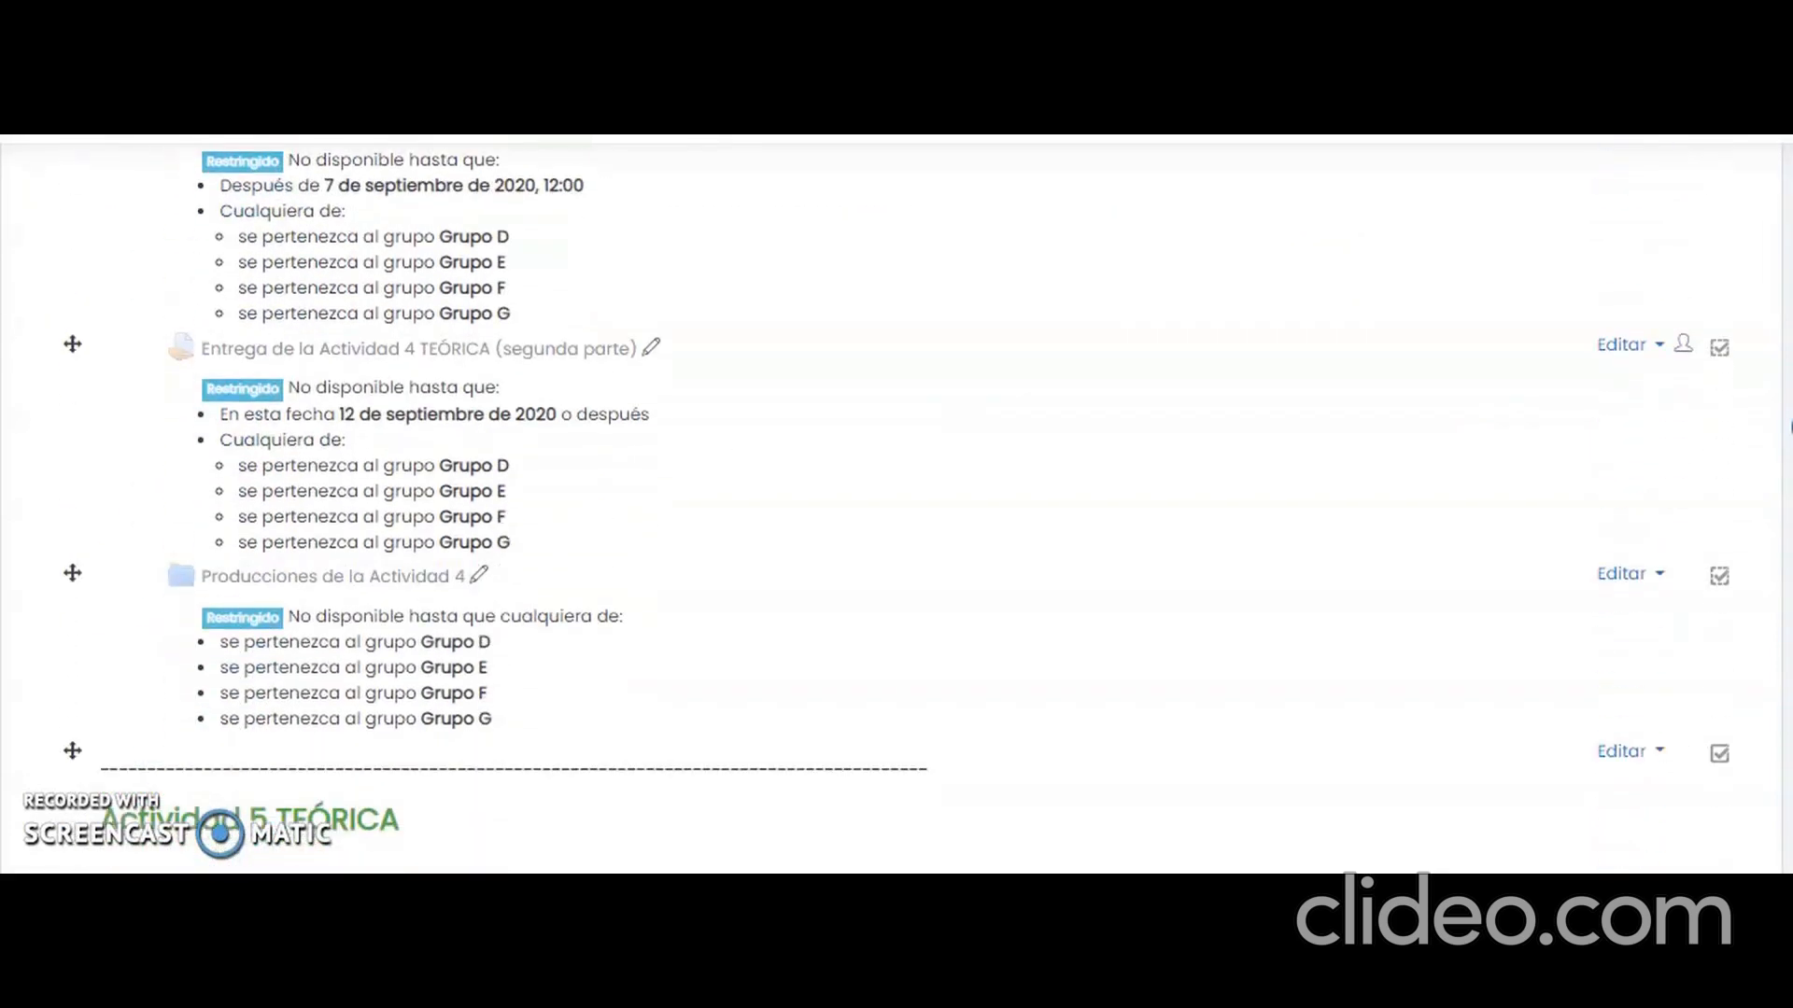
pyautogui.scroll(-8, 896, 505)
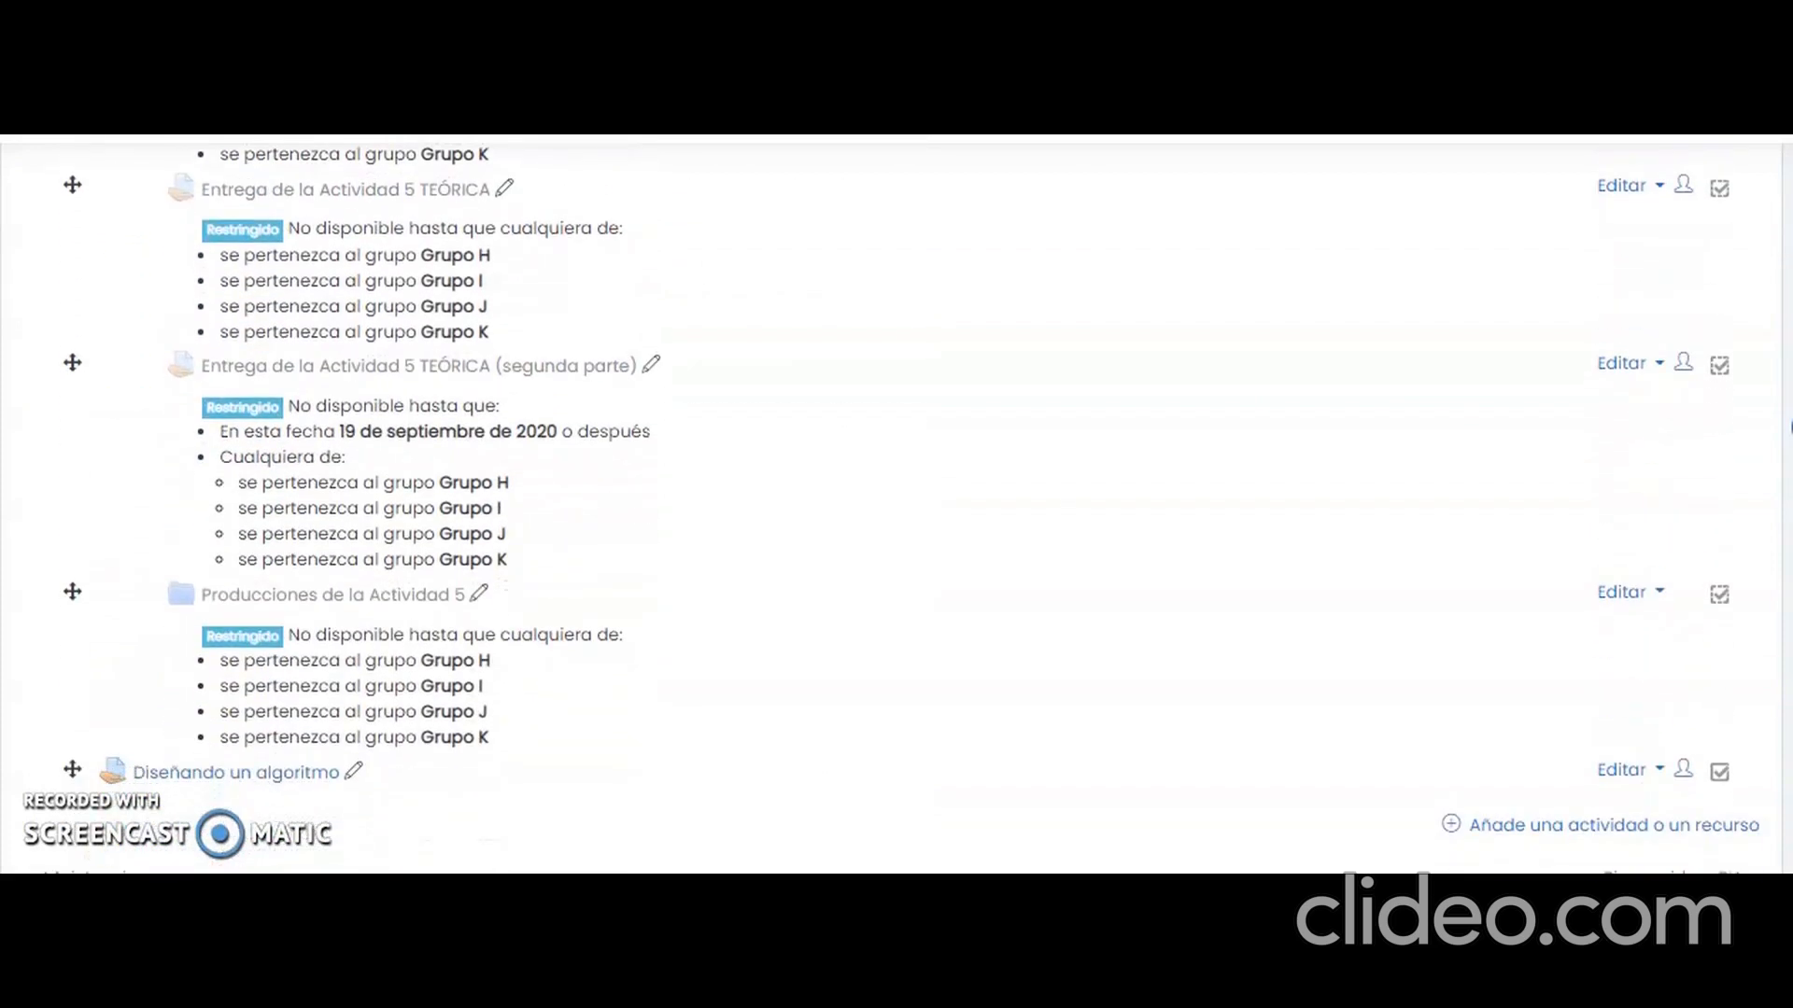
pyautogui.click(277, 774)
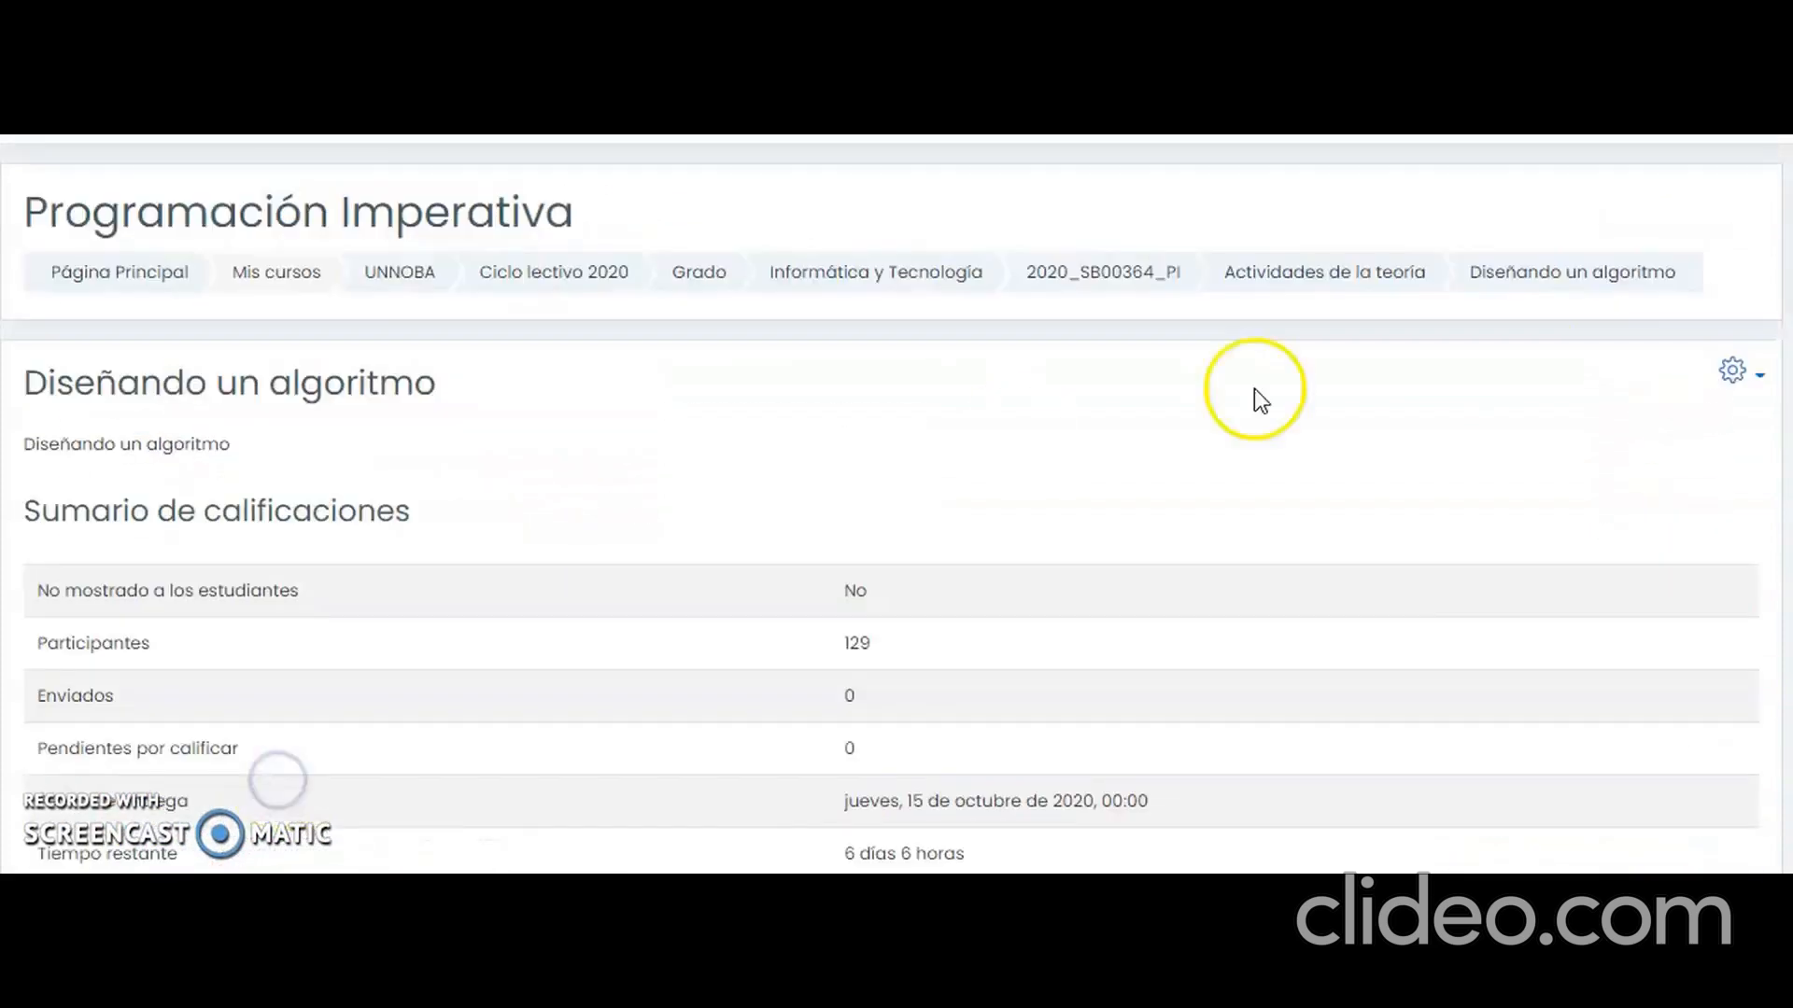
pyautogui.click(1733, 375)
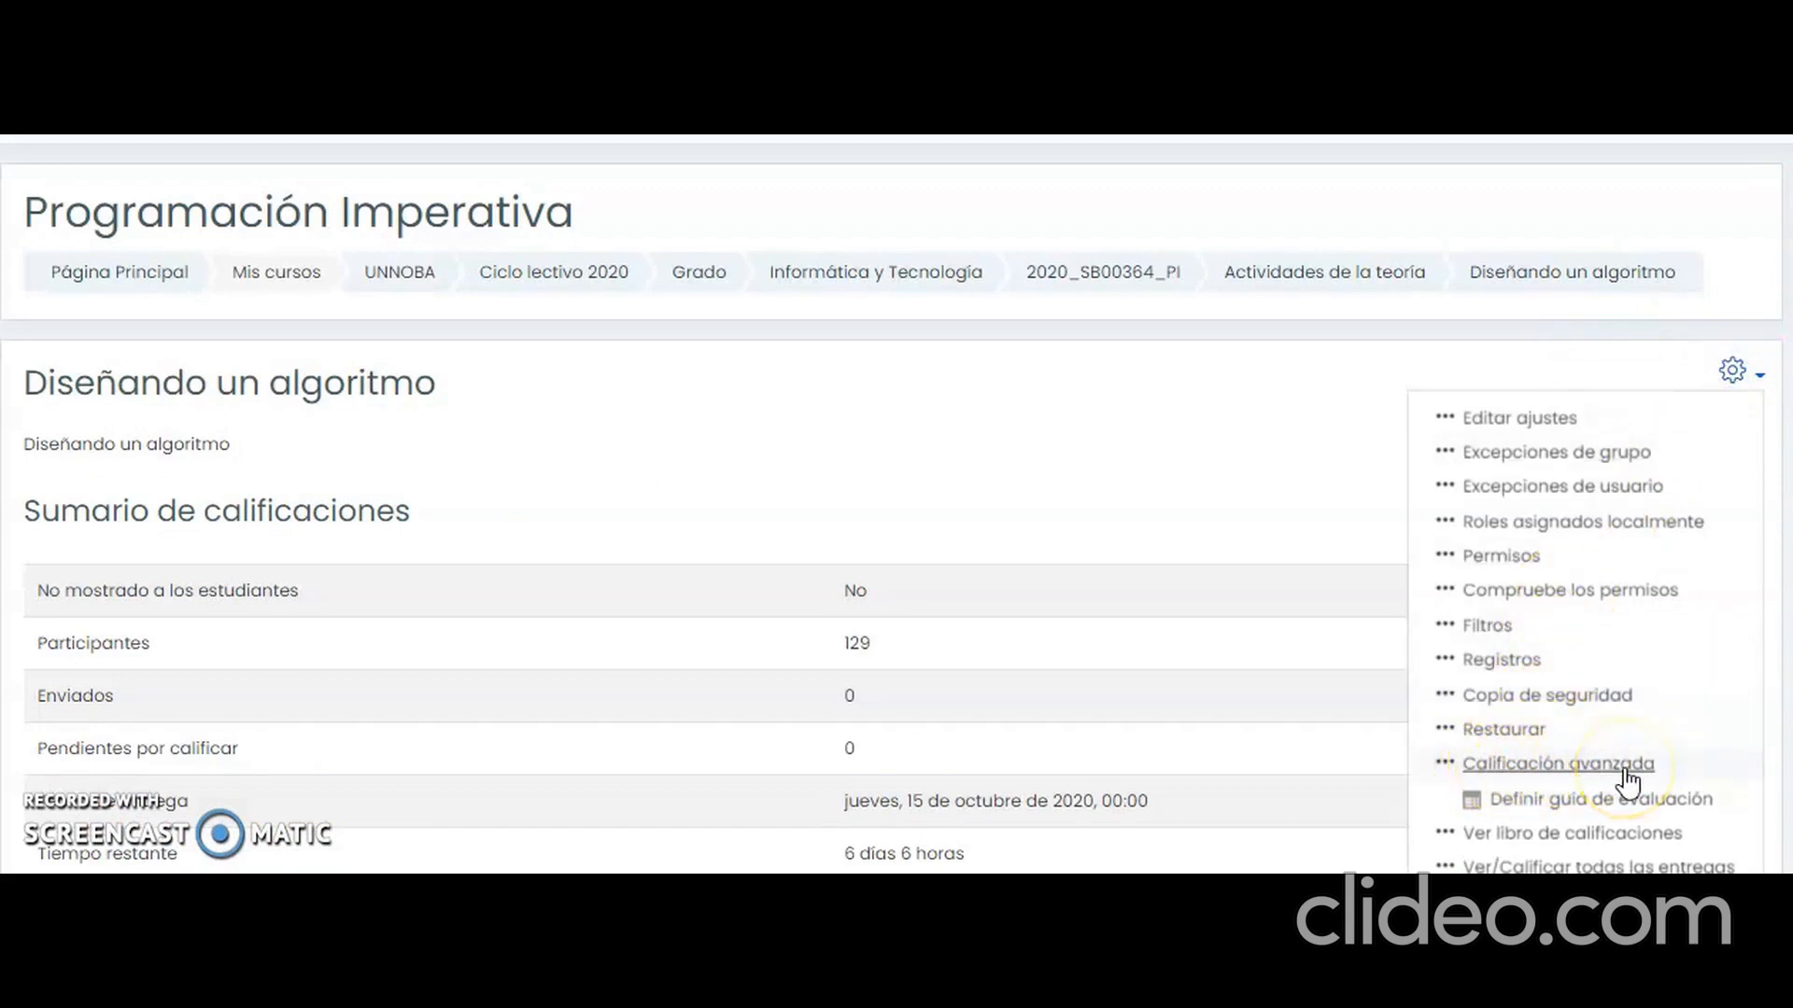
pyautogui.click(1532, 804)
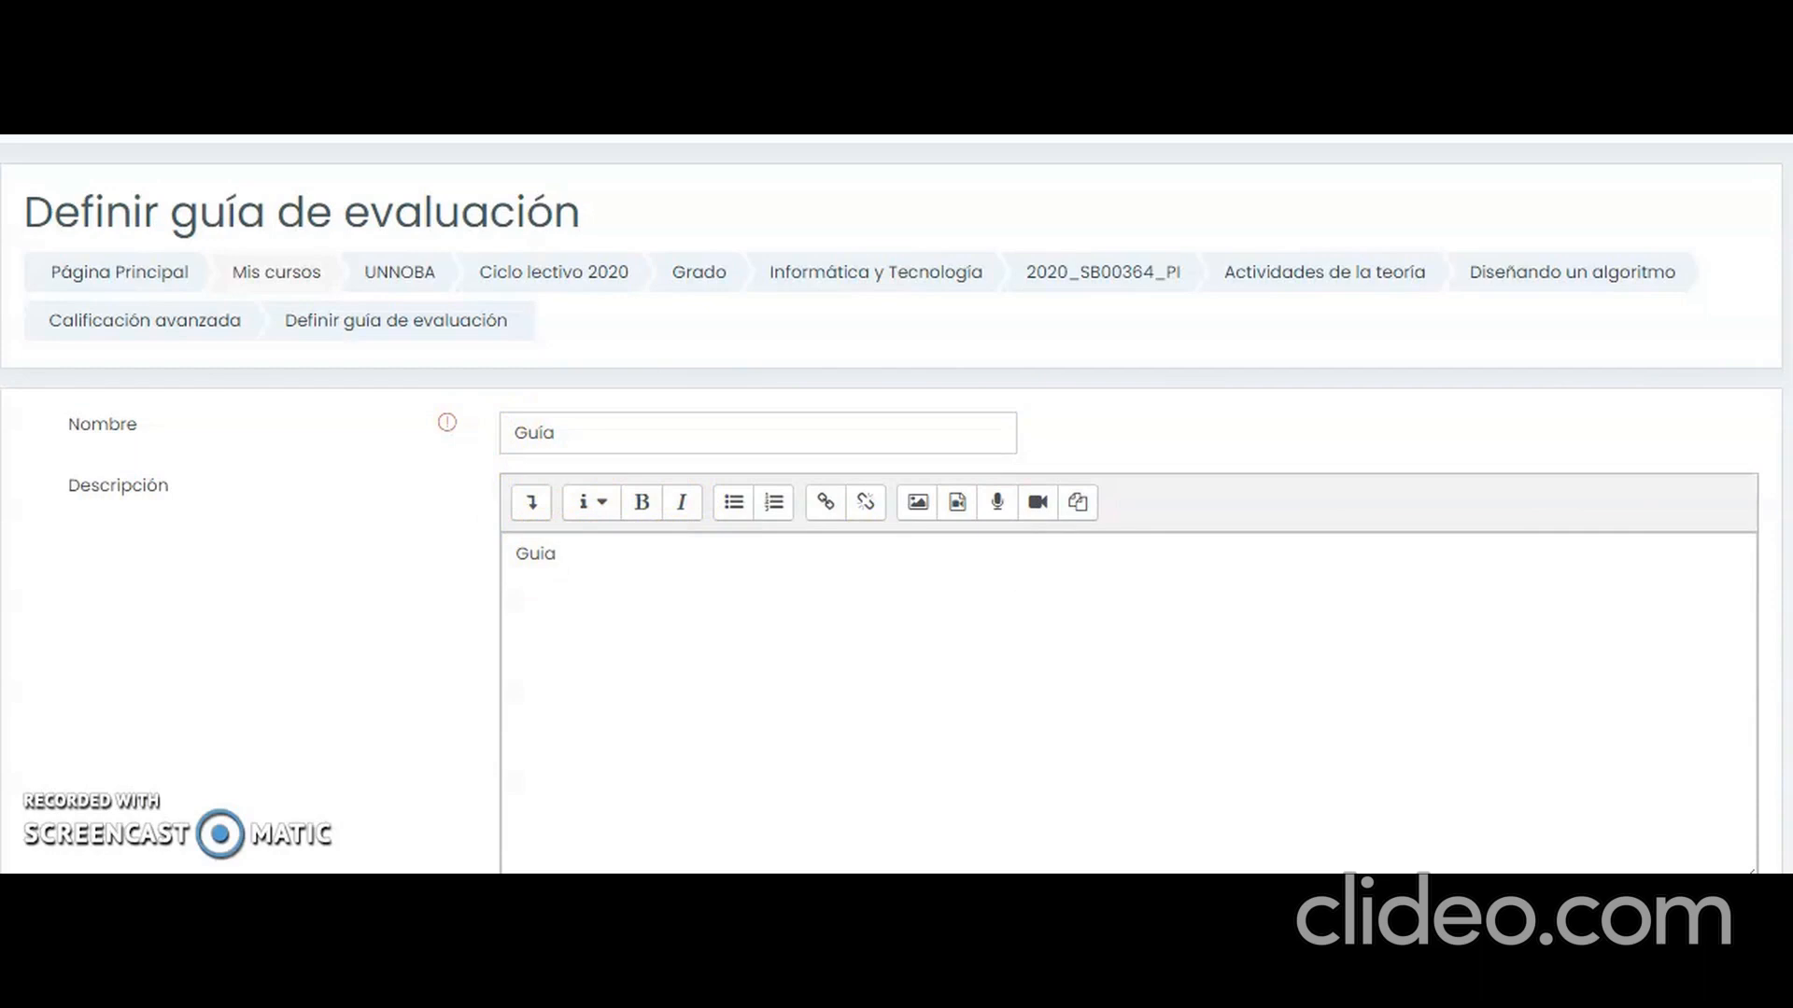
# Add a second criterion named "Entrega en tiempo y forma" to the evaluation guide.
pyautogui.scroll(-1, 893, 511)
pyautogui.scroll(1, 893, 512)
pyautogui.scroll(-1, 893, 511)
pyautogui.scroll(-5, 893, 512)
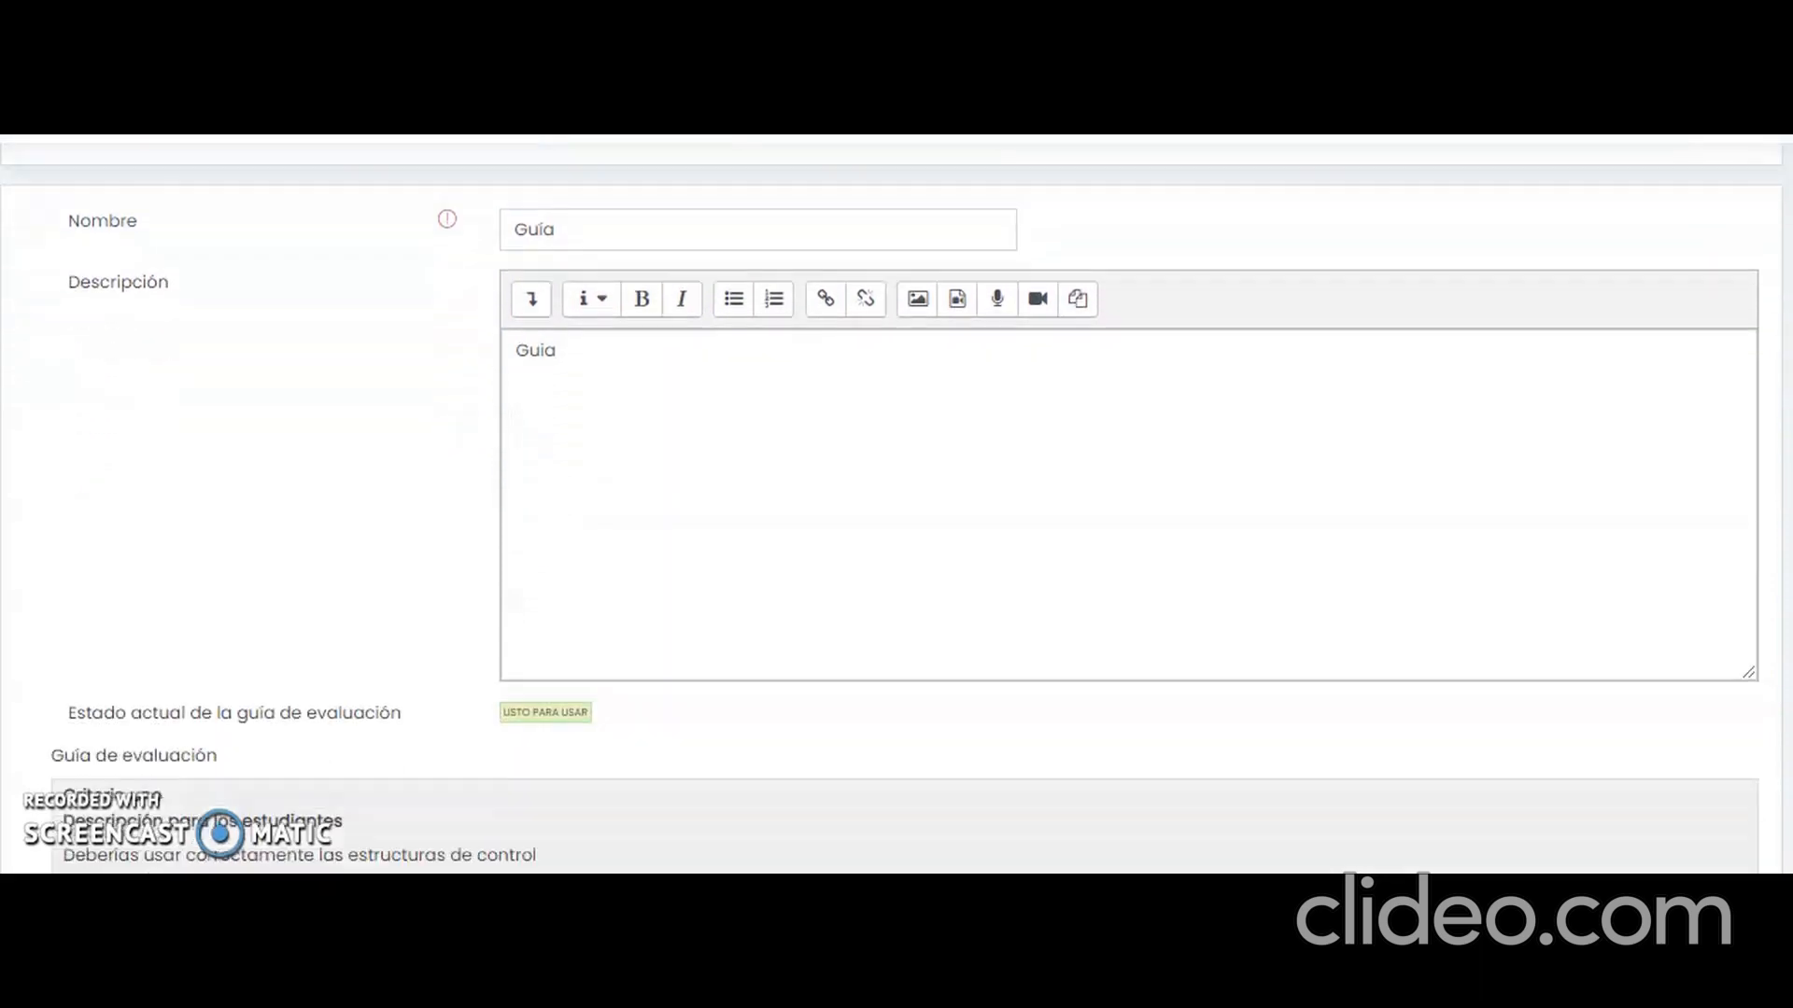
pyautogui.scroll(-2, 893, 511)
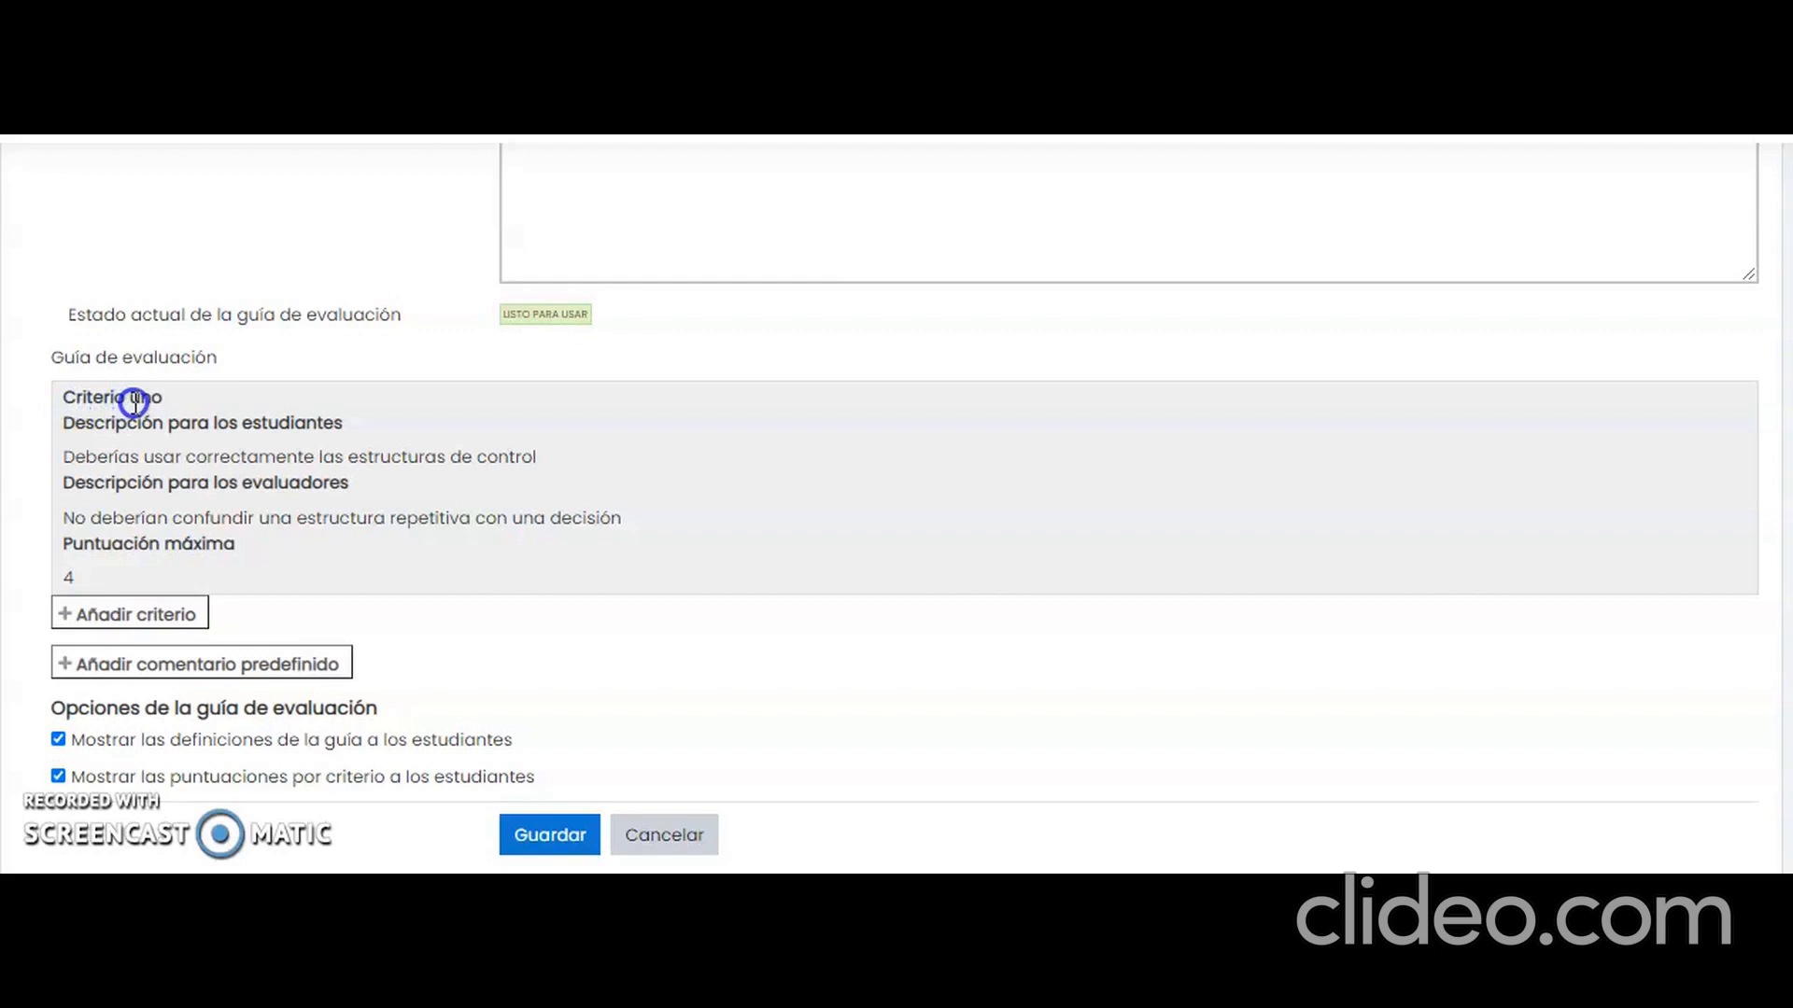
pyautogui.click(147, 615)
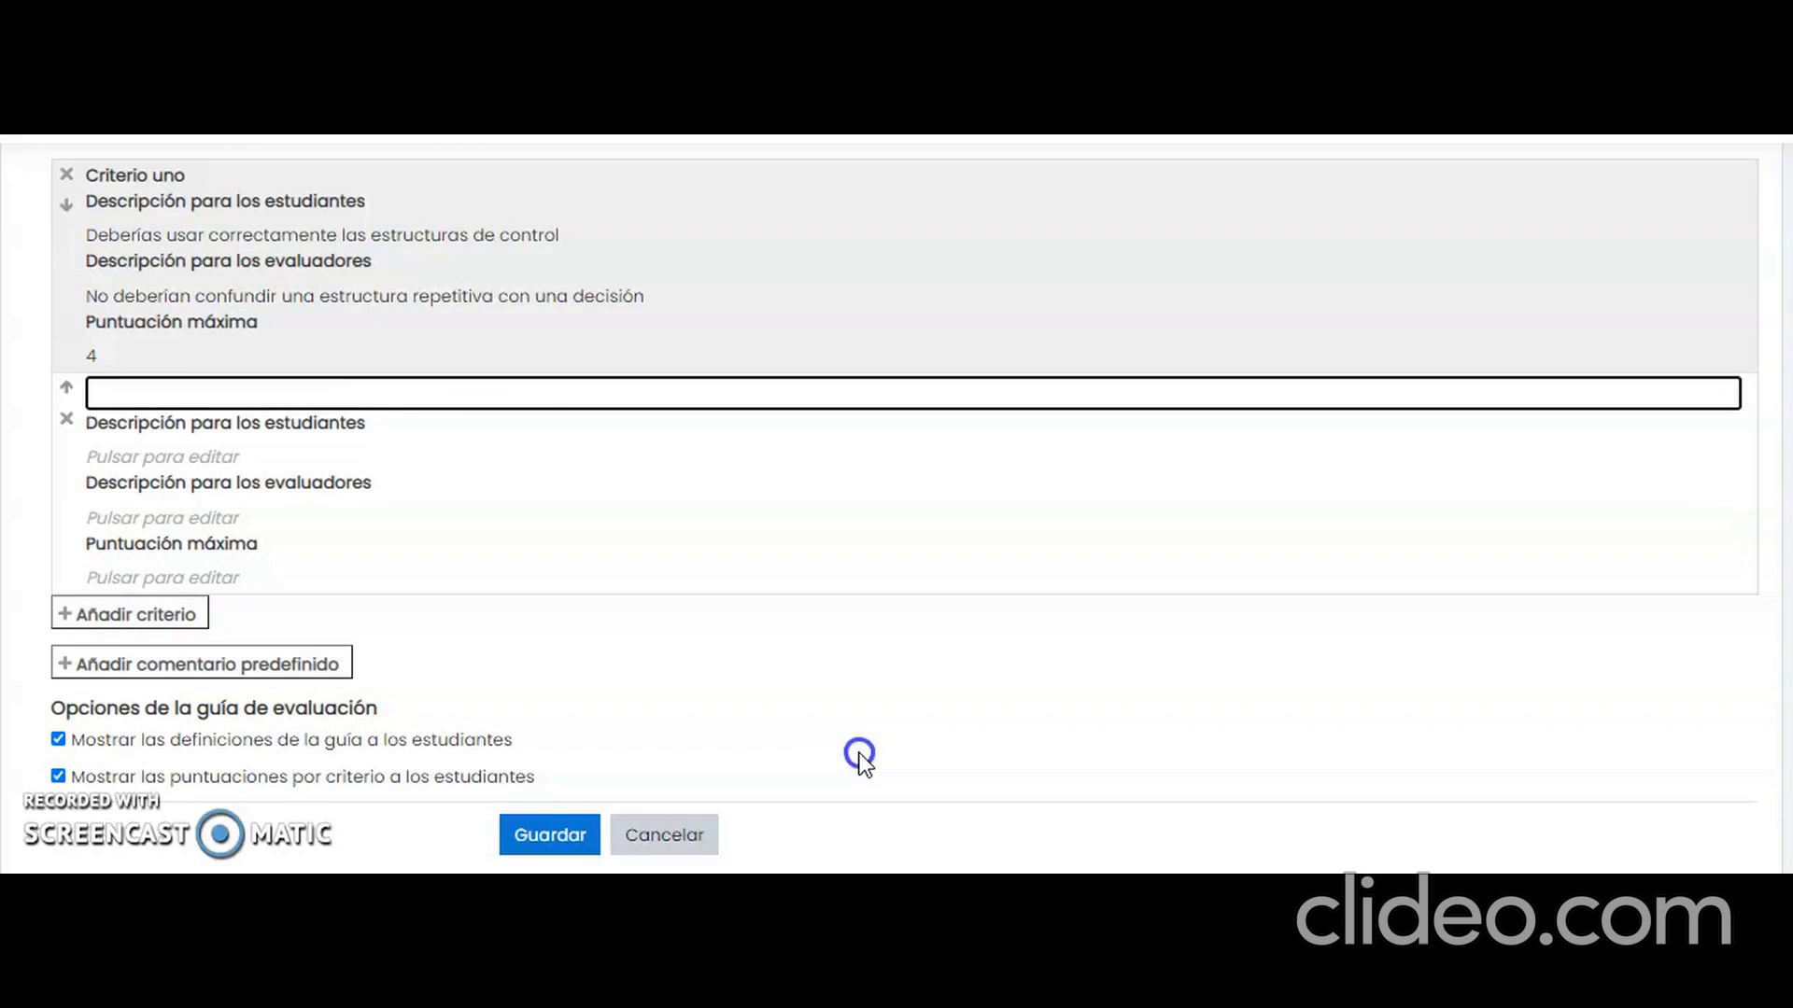
pyautogui.write('Entrega')
pyautogui.write(' e')
pyautogui.press('BackSpace')
pyautogui.write('en tiempo y ')
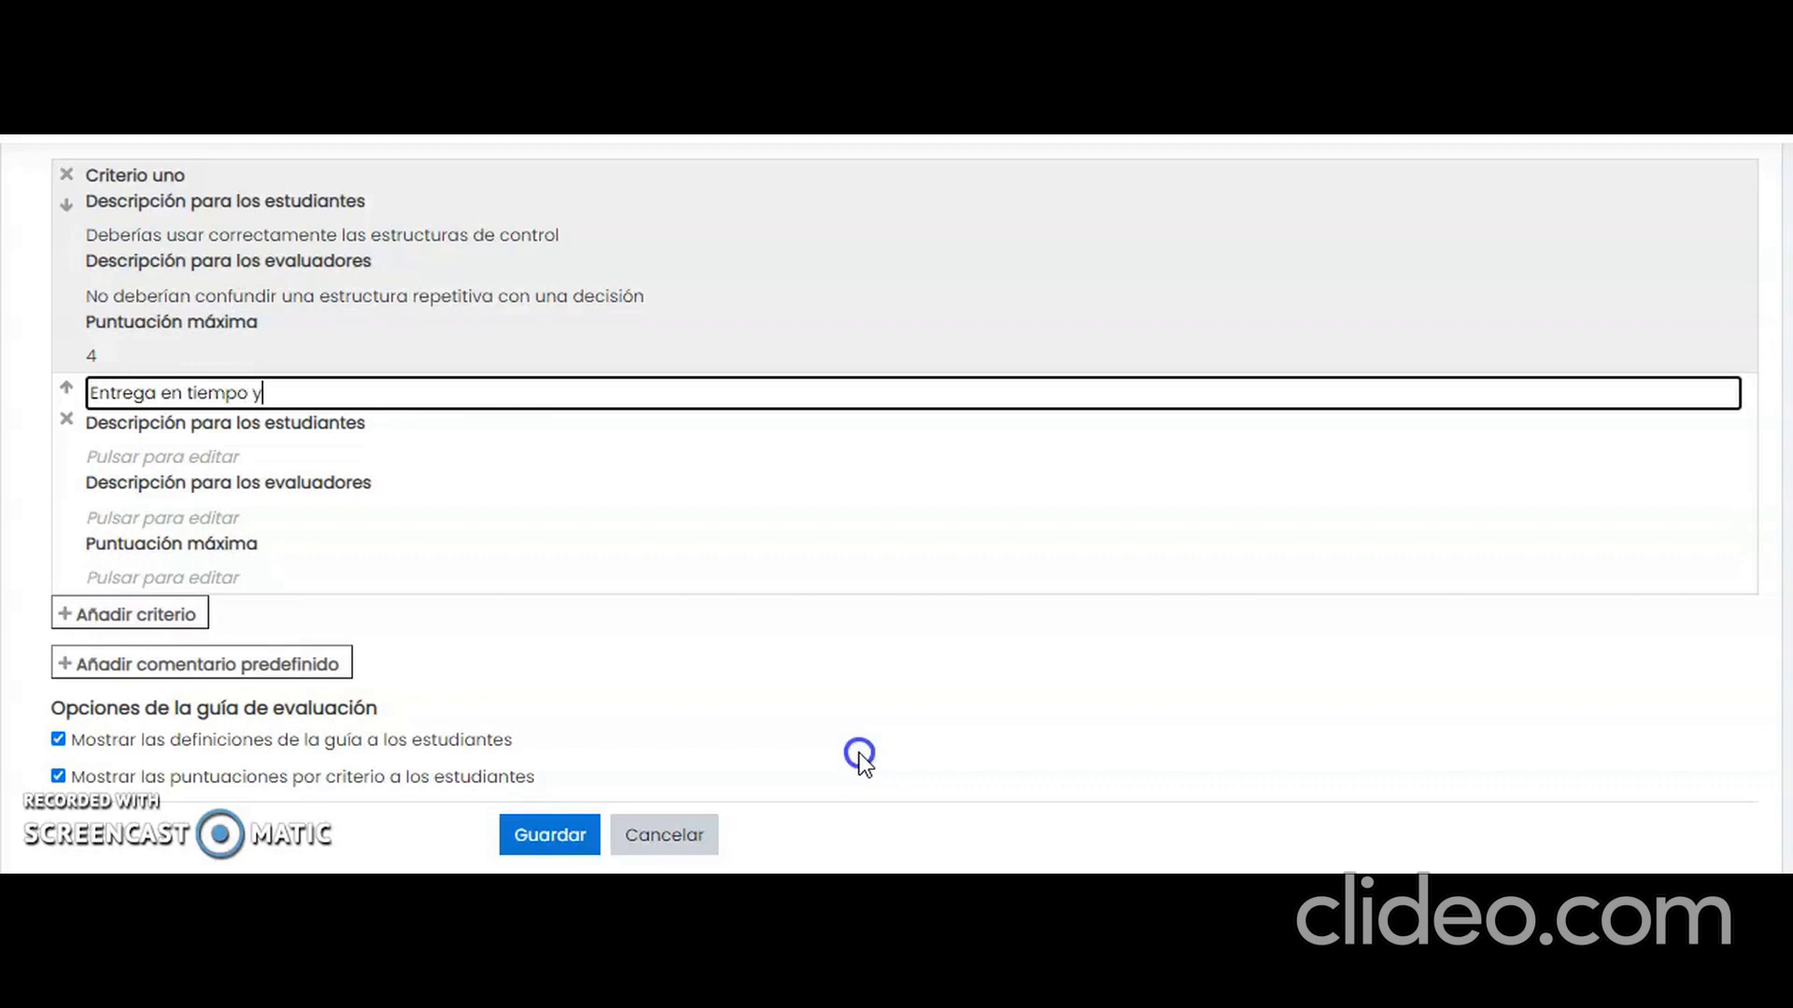
pyautogui.write('forma')
# Set the new criterion's student description to "Es importante y relevante para la calificación de esta actividad que haya sido entregada dentro de los tiempos solicitados.".
pyautogui.click(196, 450)
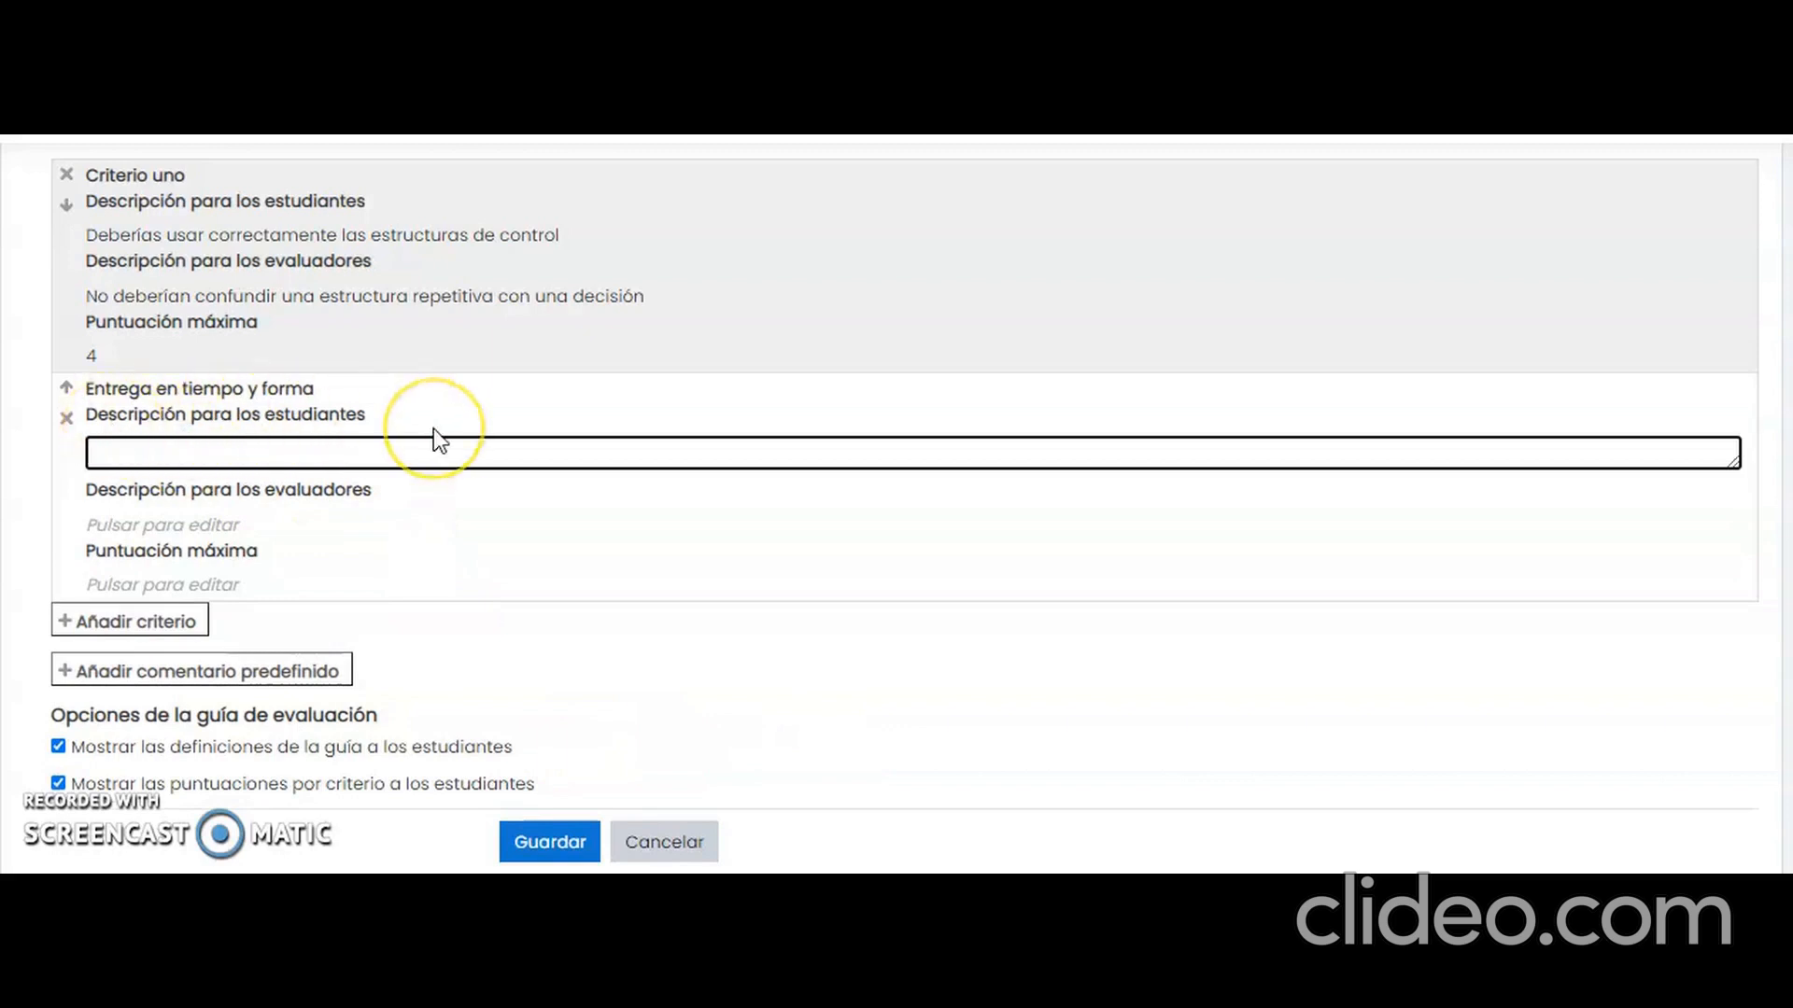
pyautogui.write('Es improtante')
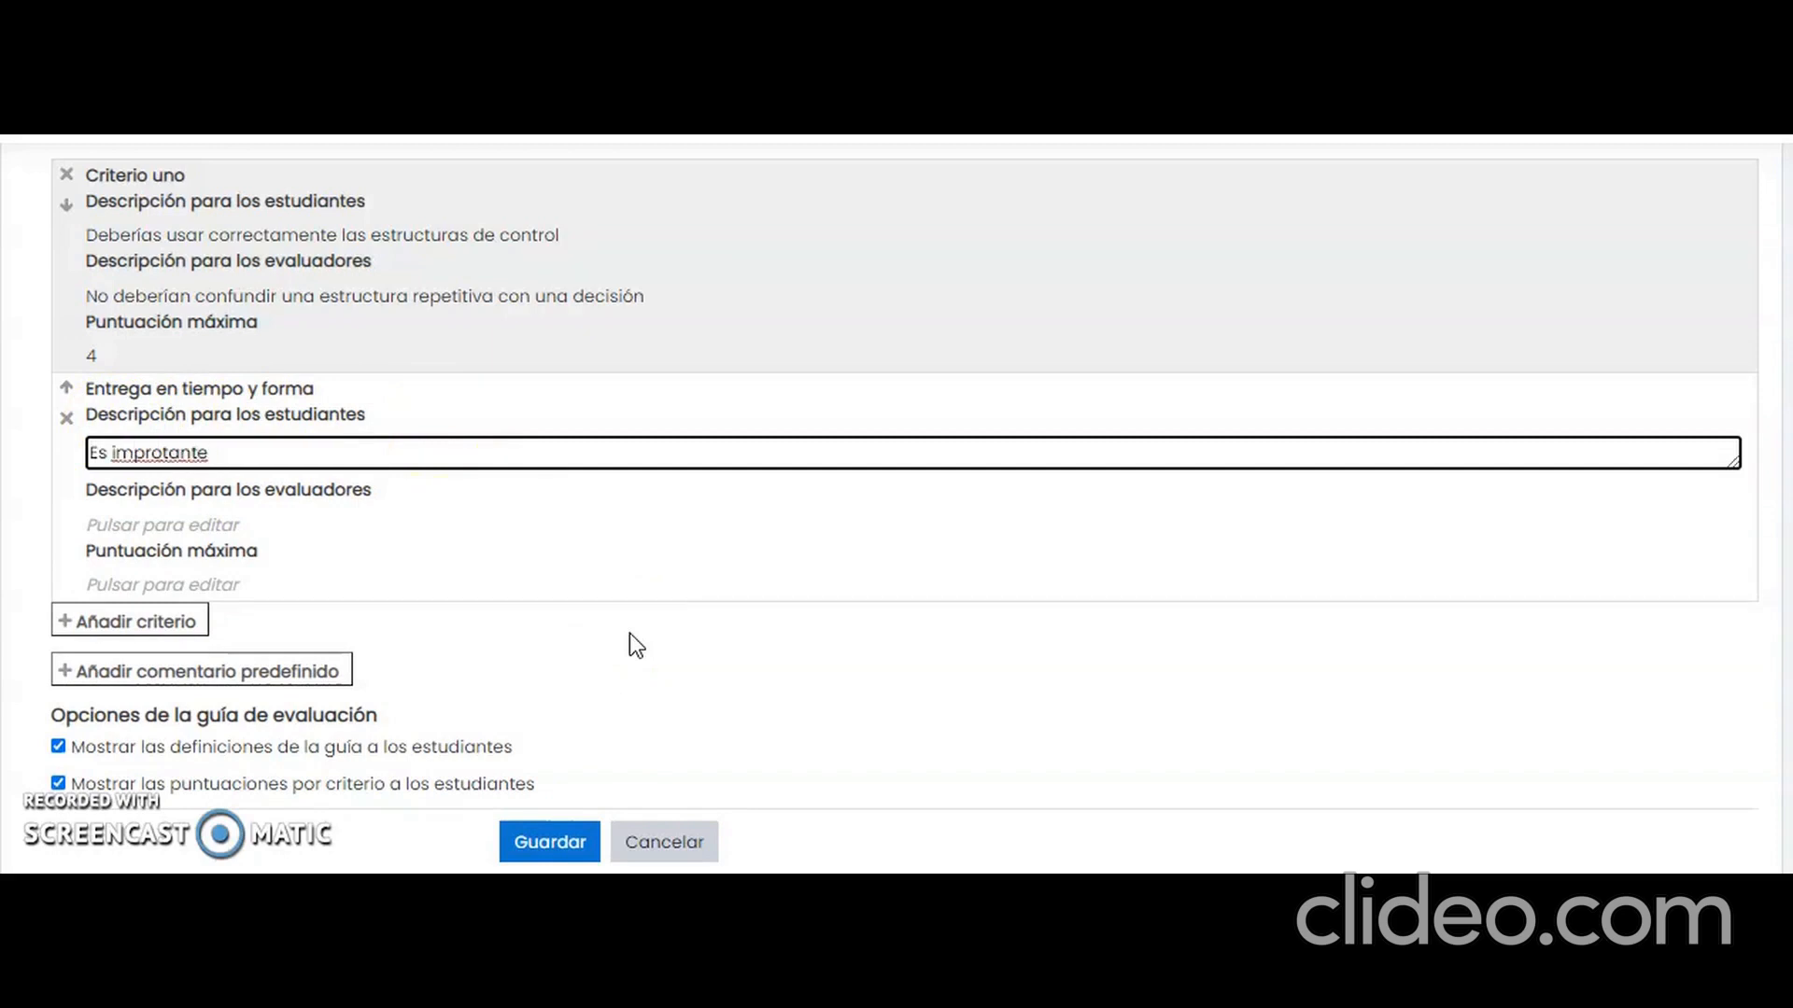
pyautogui.press('Left')
pyautogui.press('Left')
pyautogui.press('Left')
pyautogui.press('Left')
pyautogui.press('Left')
pyautogui.press('Left')
pyautogui.press('Left')
pyautogui.hotkey('shift', 'Right')
pyautogui.hotkey('shift', 'Right')
pyautogui.write('ortante y relevante para la cali')
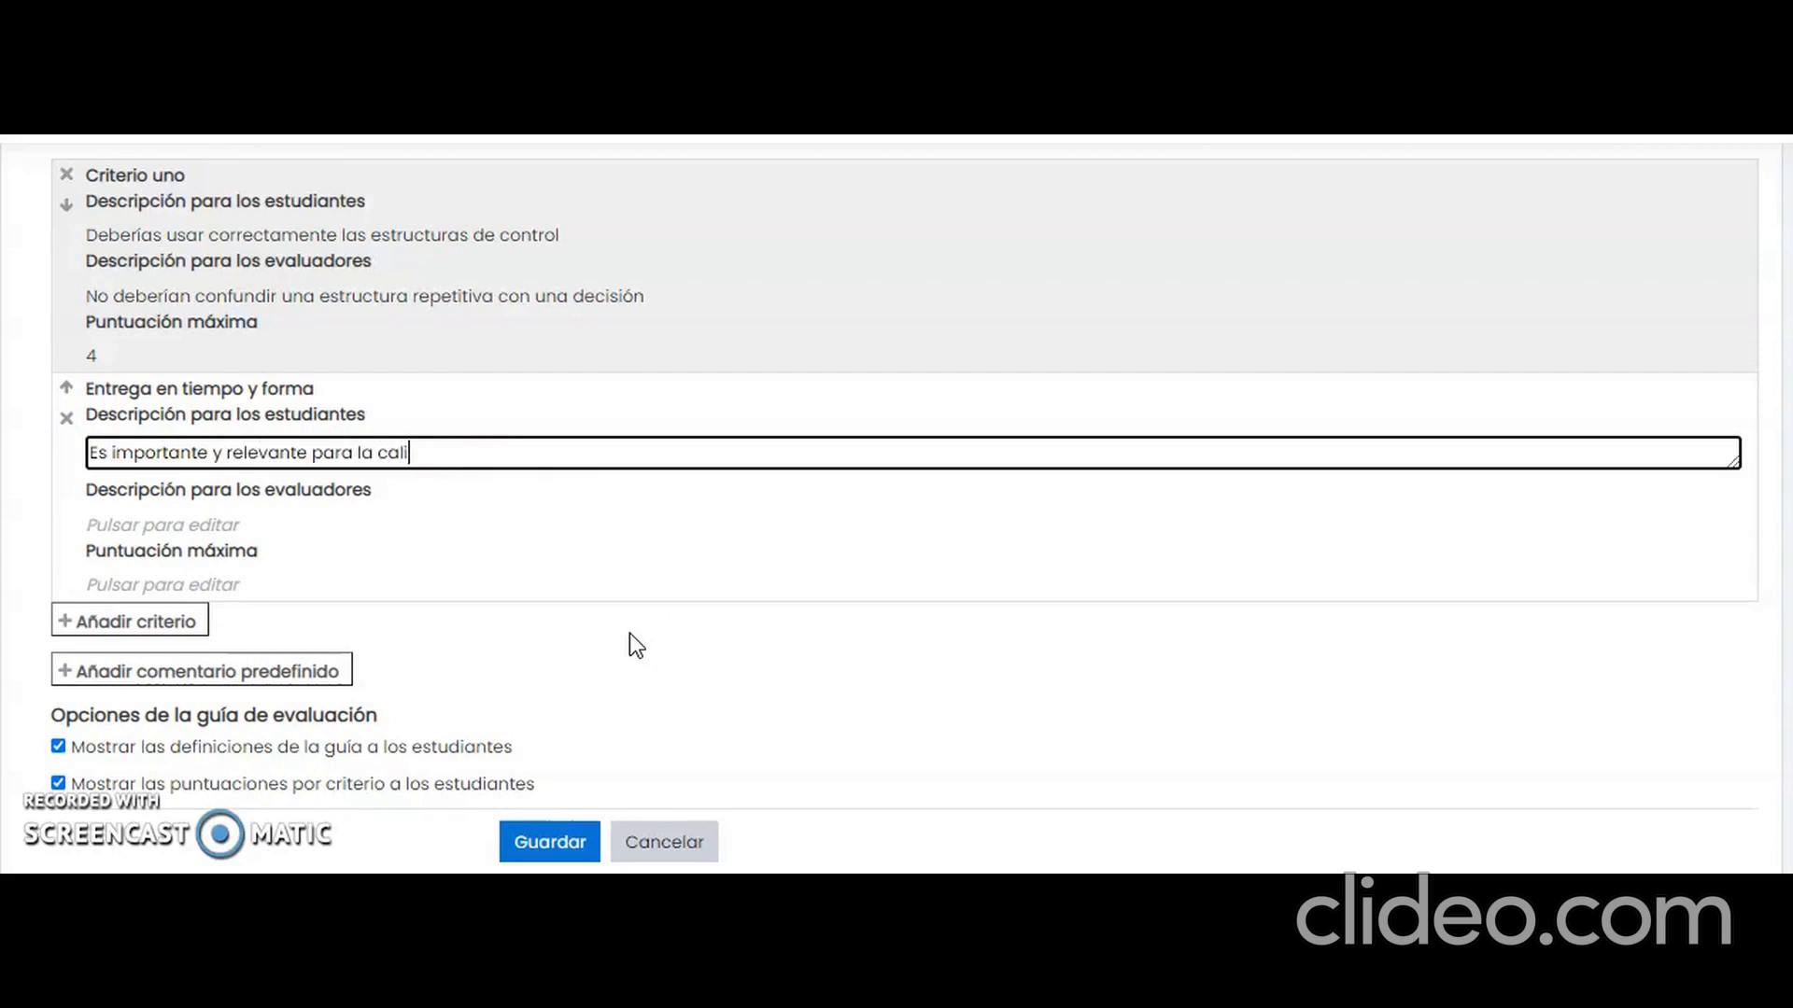
pyautogui.write('ficación de esta activi')
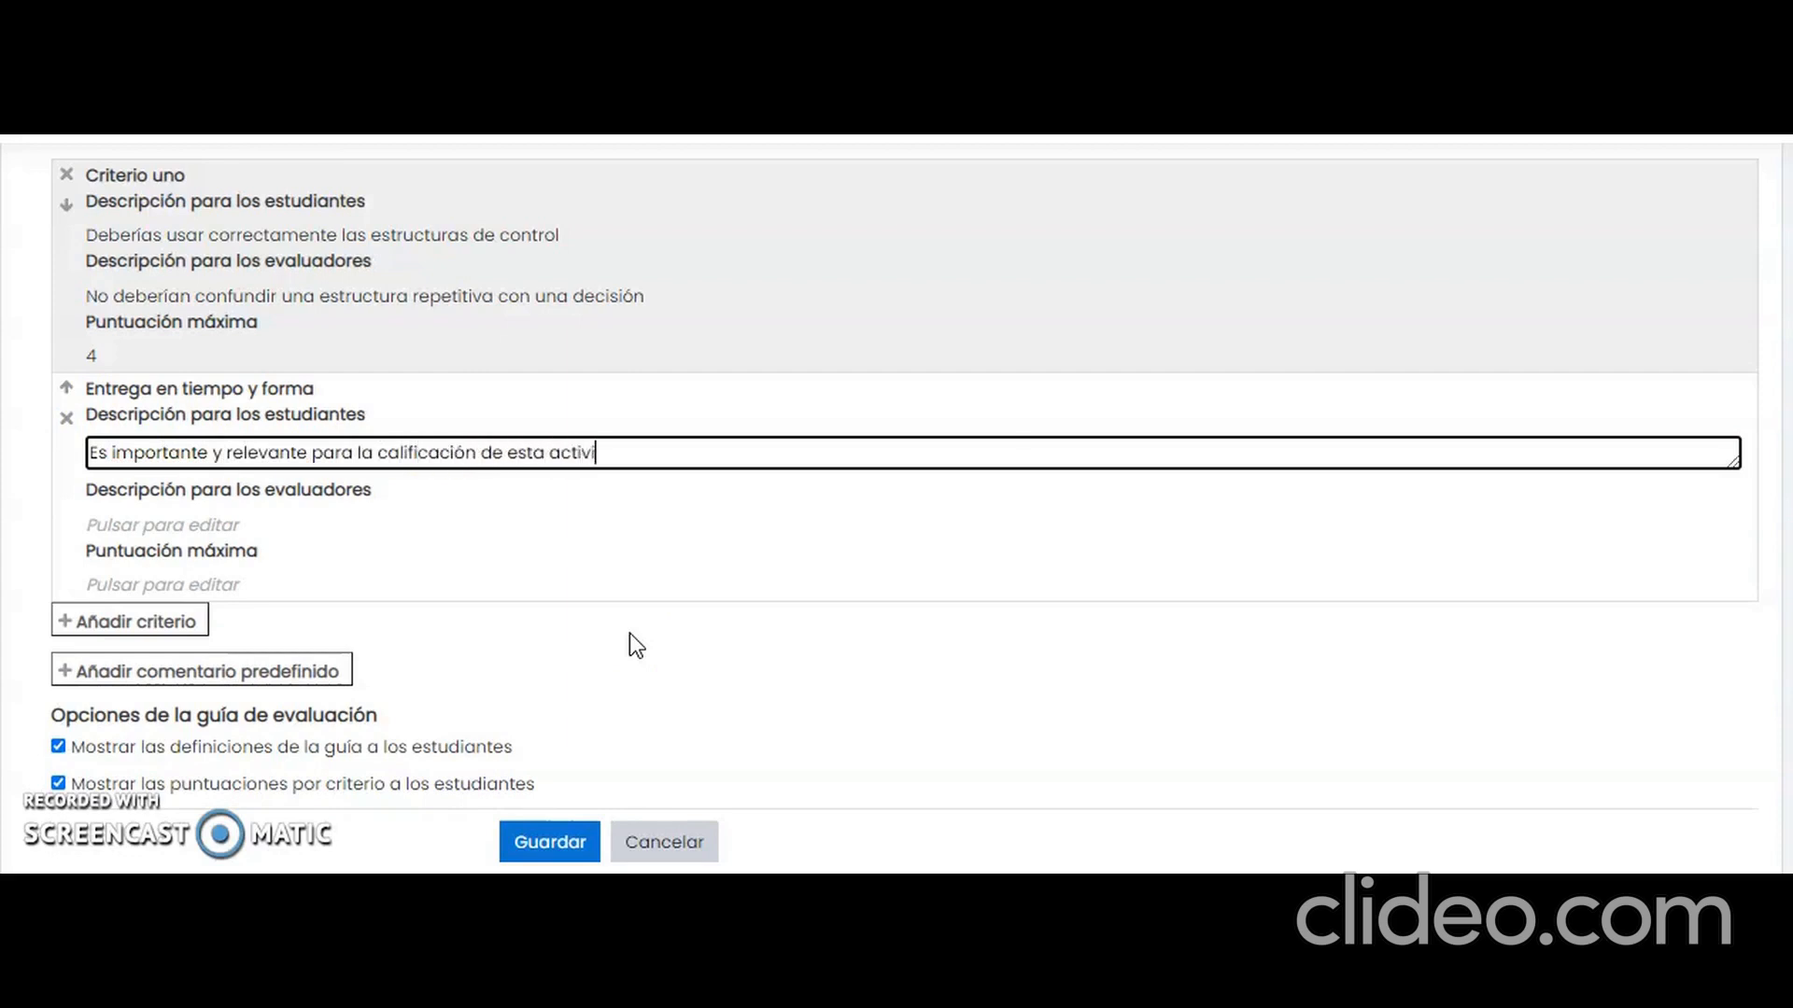
pyautogui.write('dad que haya sido entre')
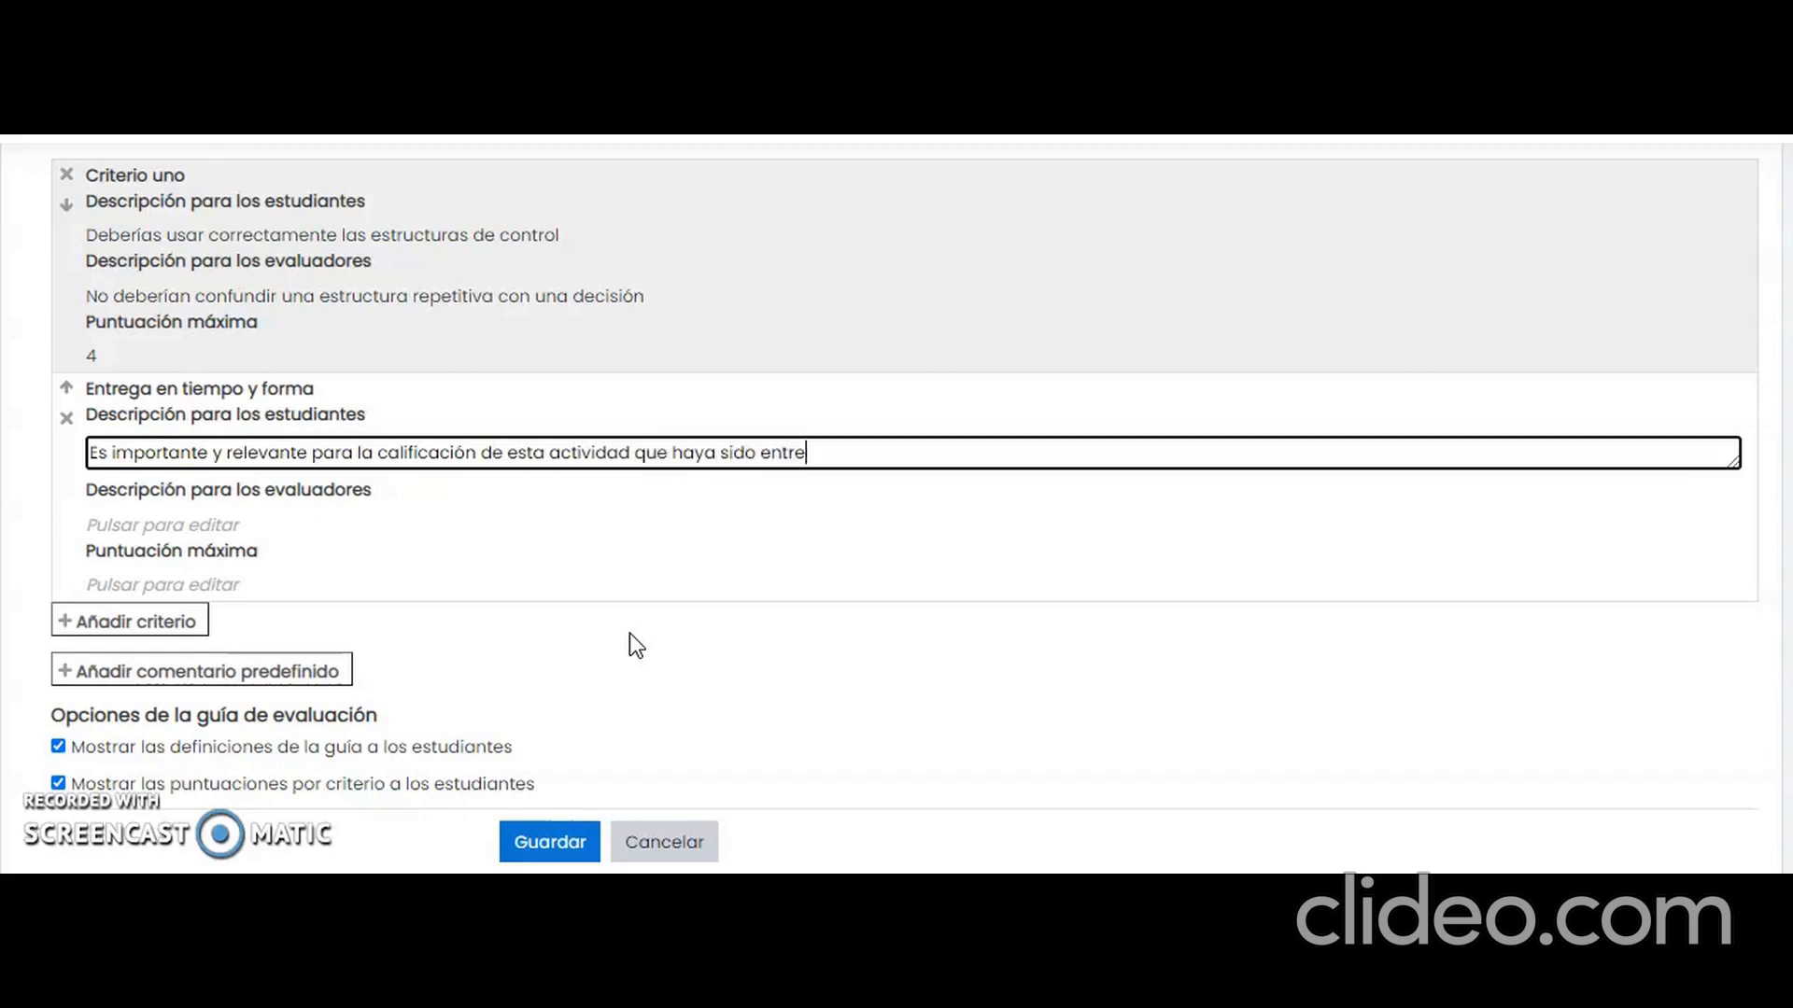
pyautogui.write('gada dentro de los tiempos s')
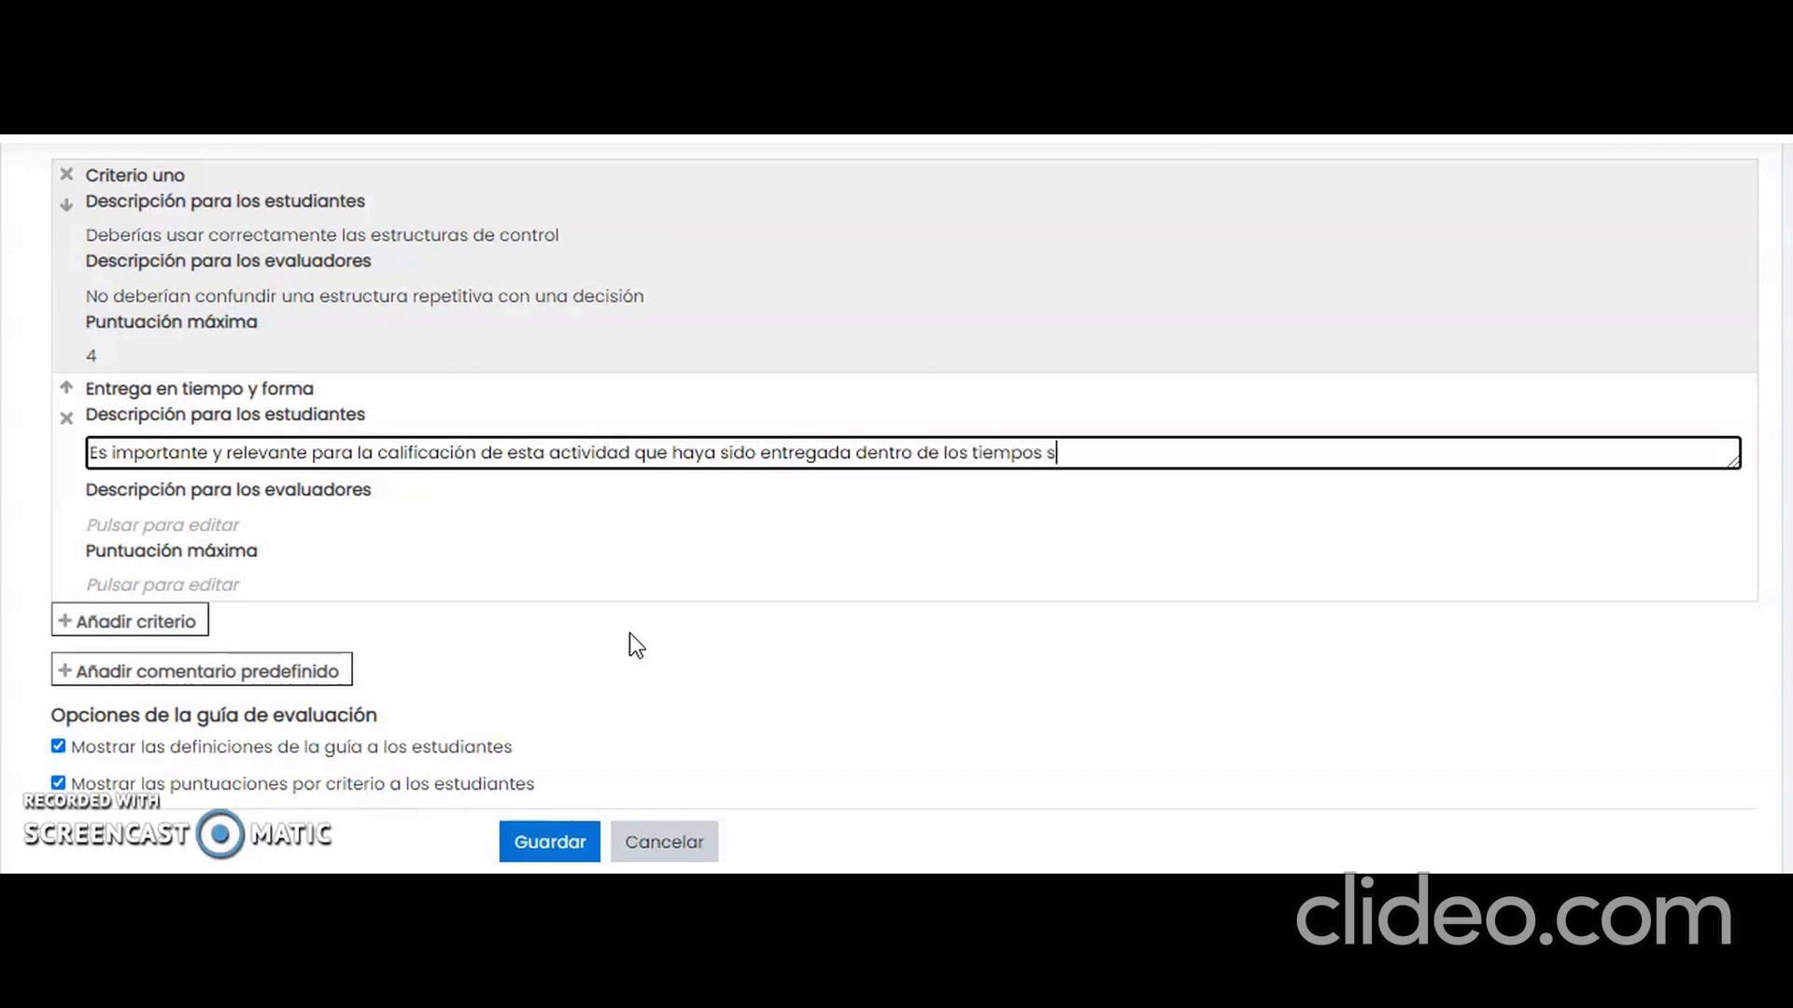
pyautogui.write('olicitados.')
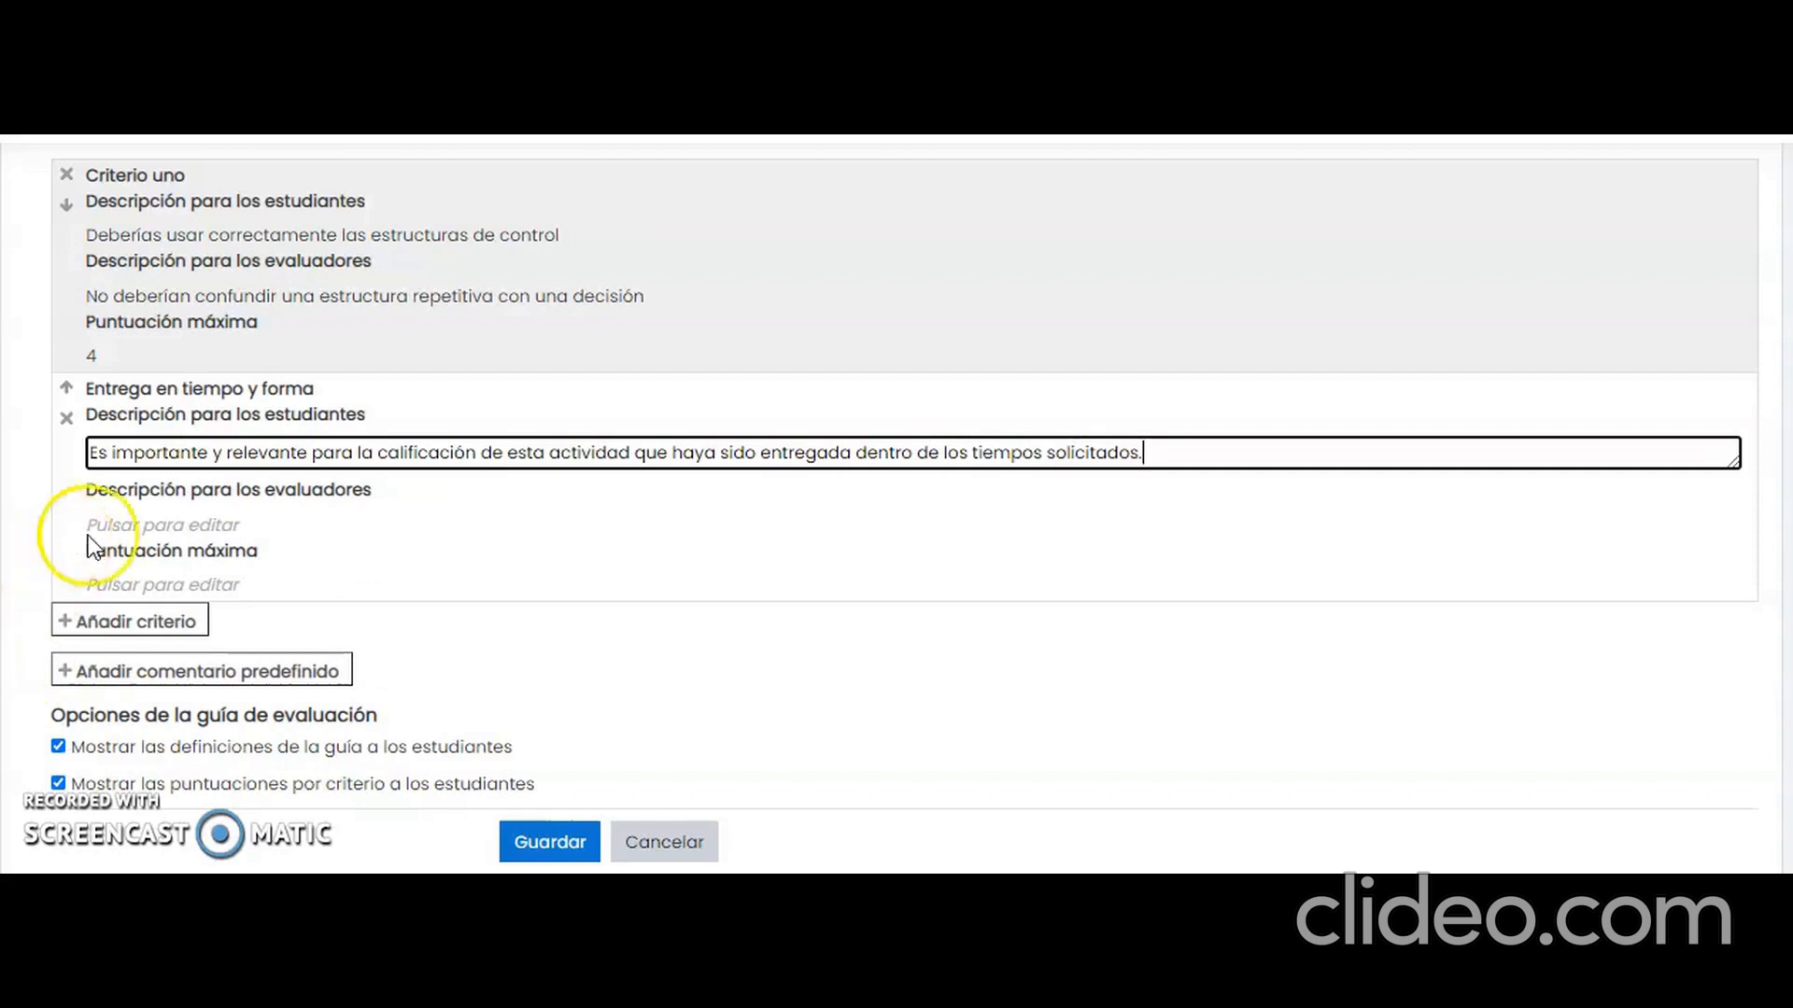
# Copy the student description of "Entrega en tiempo y forma" into its description for evaluators.
pyautogui.click(170, 523)
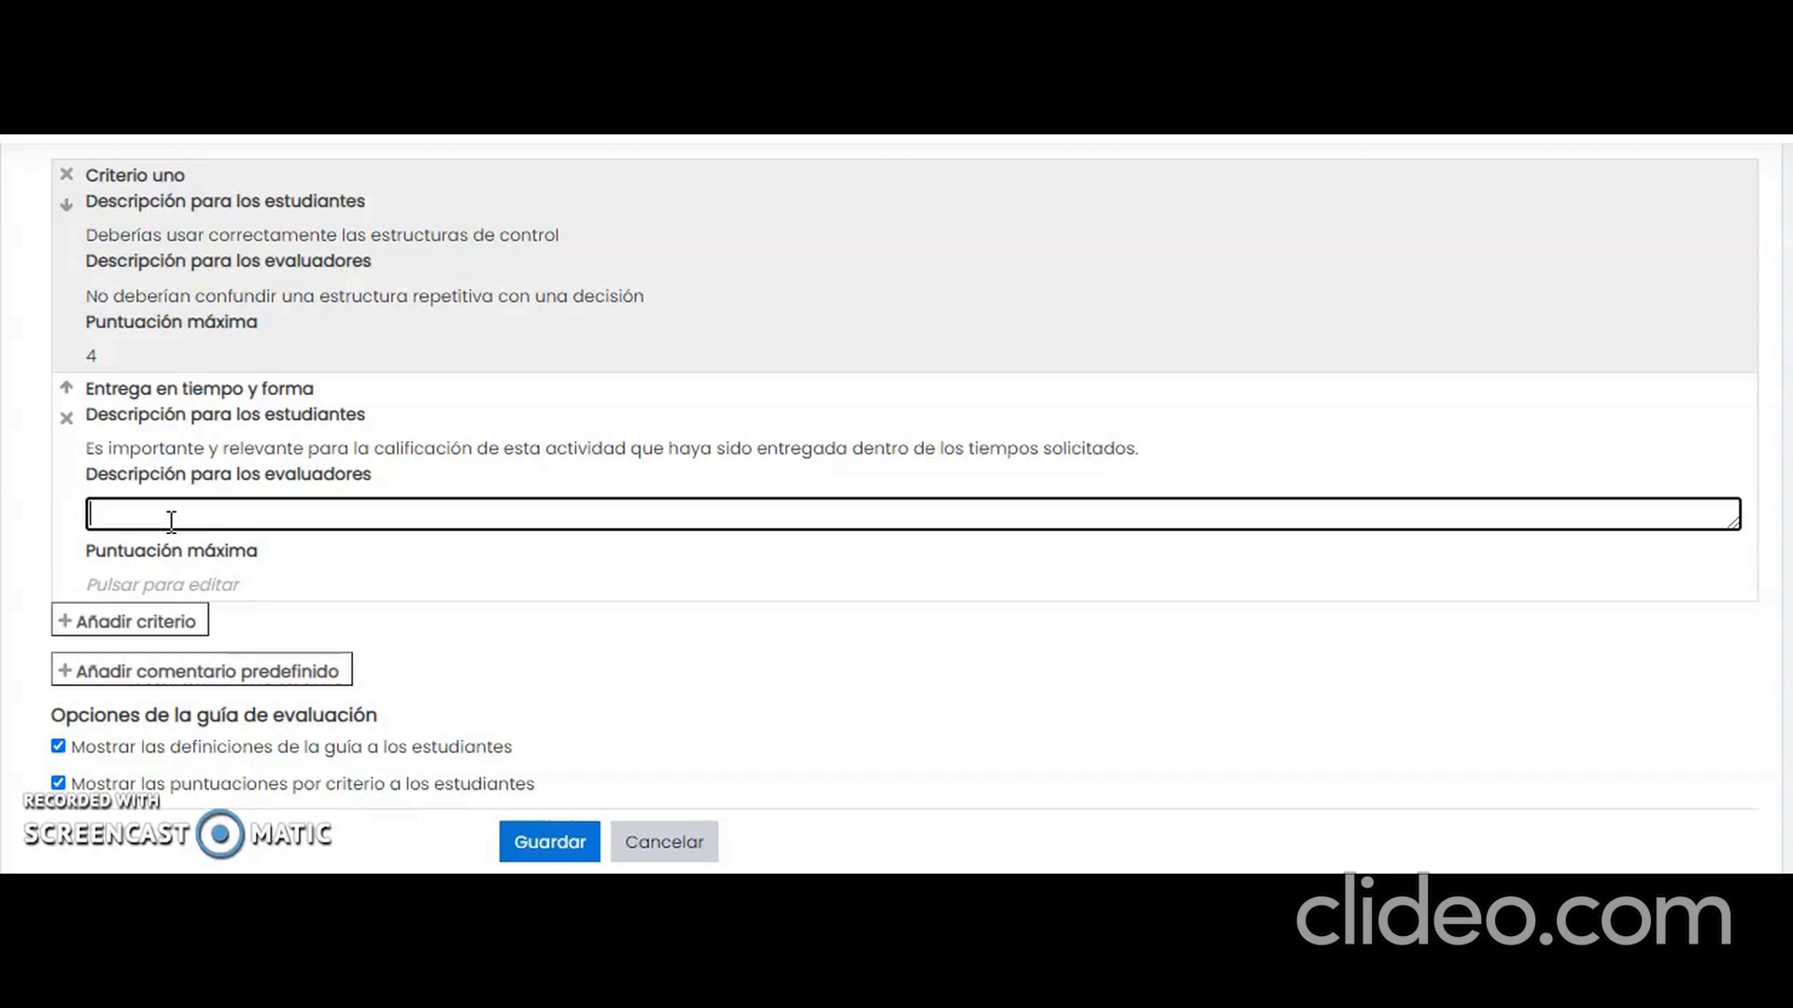
pyautogui.click(342, 450)
pyautogui.hotkey('ctrl', 'a')
pyautogui.hotkey('ctrl', 'c')
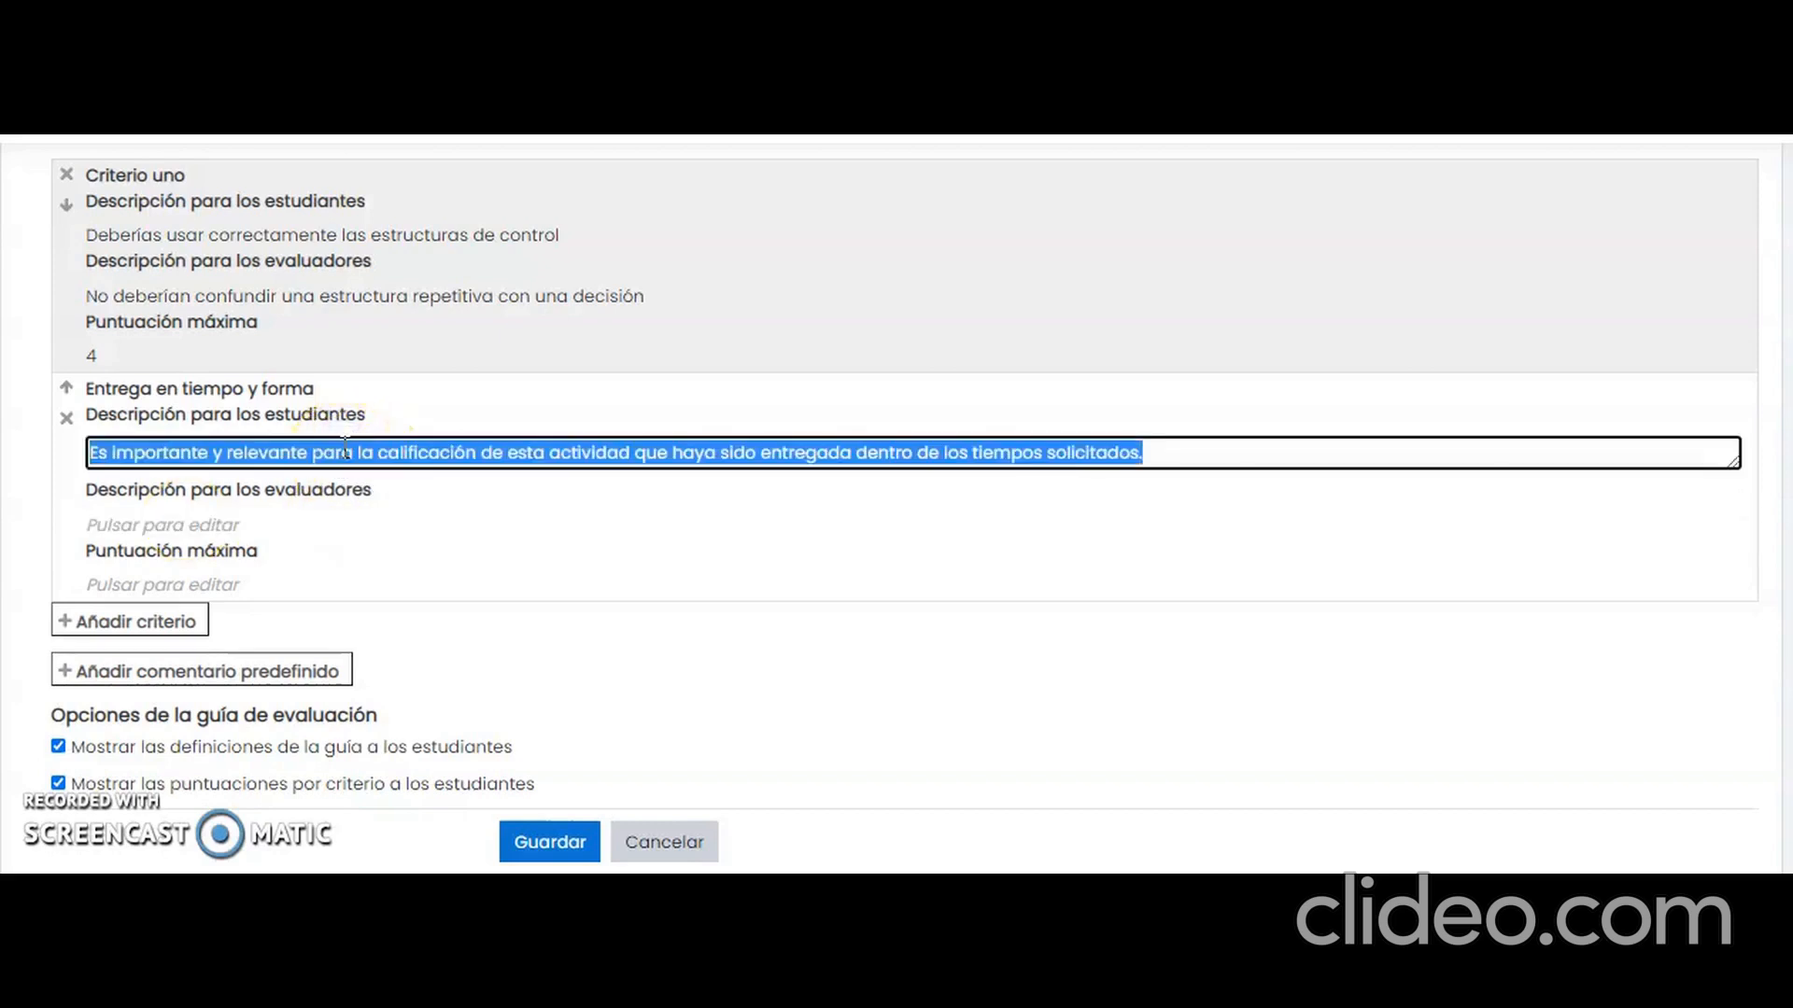
pyautogui.click(210, 525)
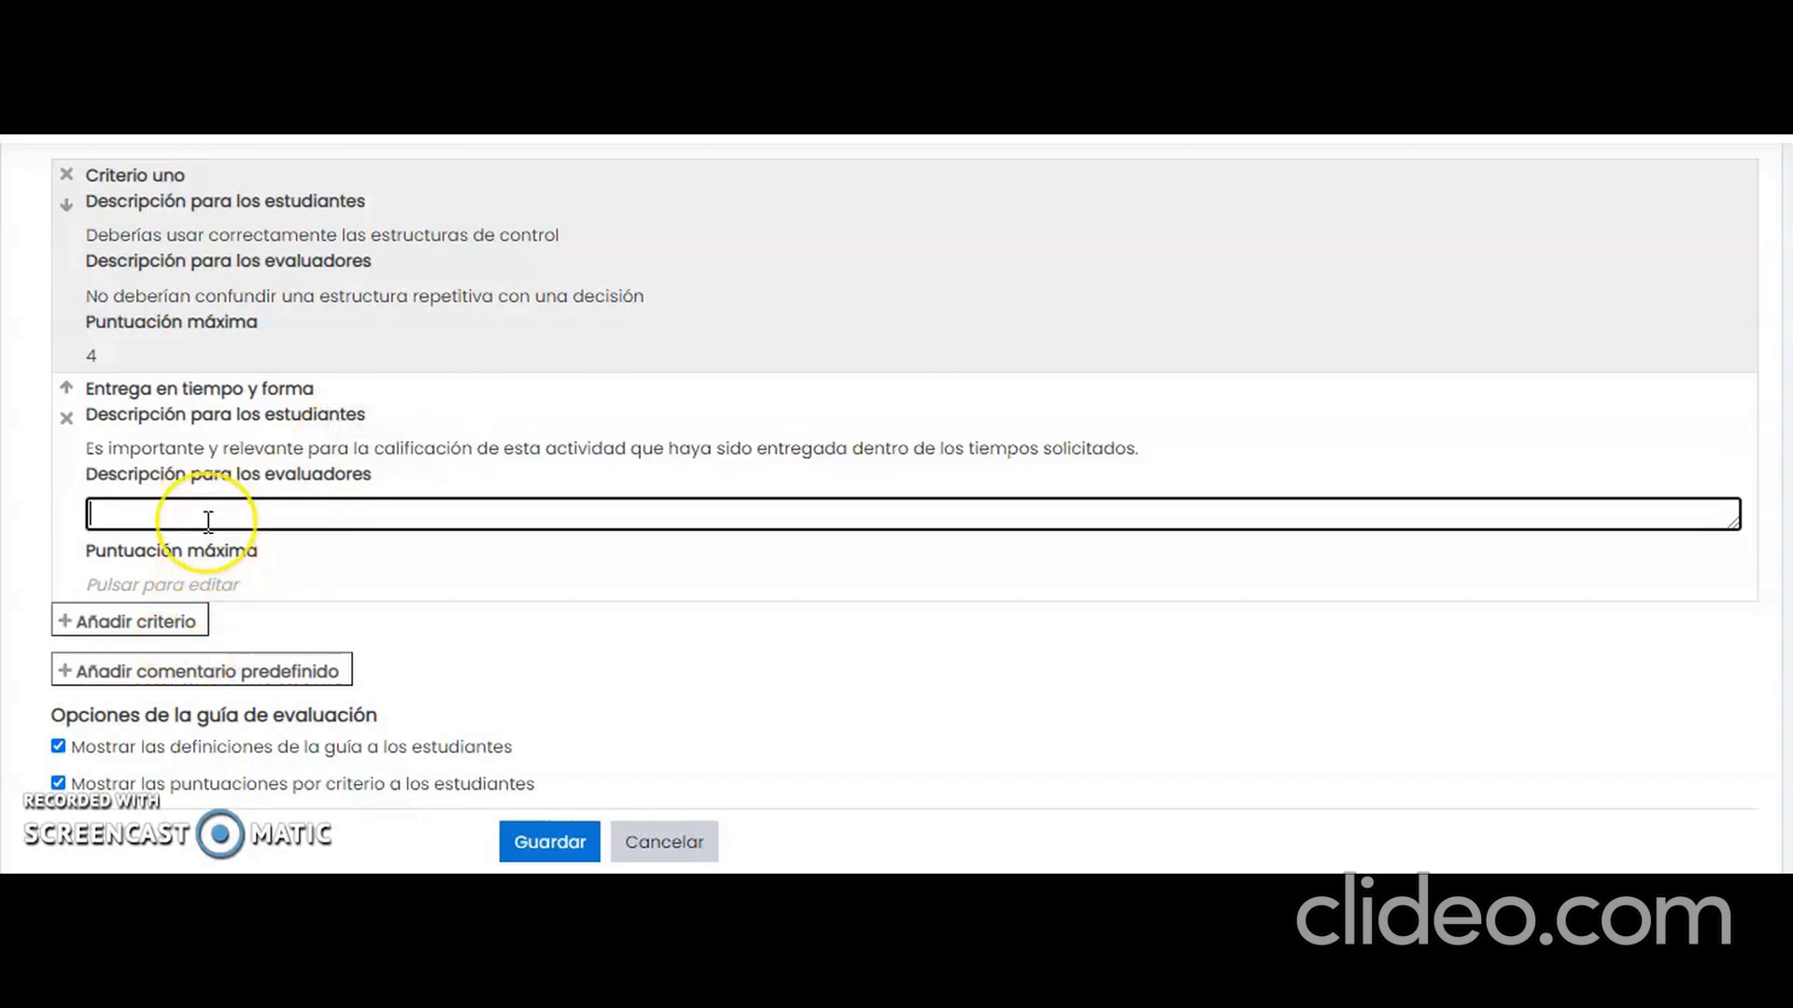
pyautogui.hotkey('ctrl', 'v')
# Reword the evaluators' description to "Es importante anunciar a los estudiantes la relevancia de cumplir con los plazos solicitados.".
pyautogui.click(221, 515)
pyautogui.write('anunciar a')
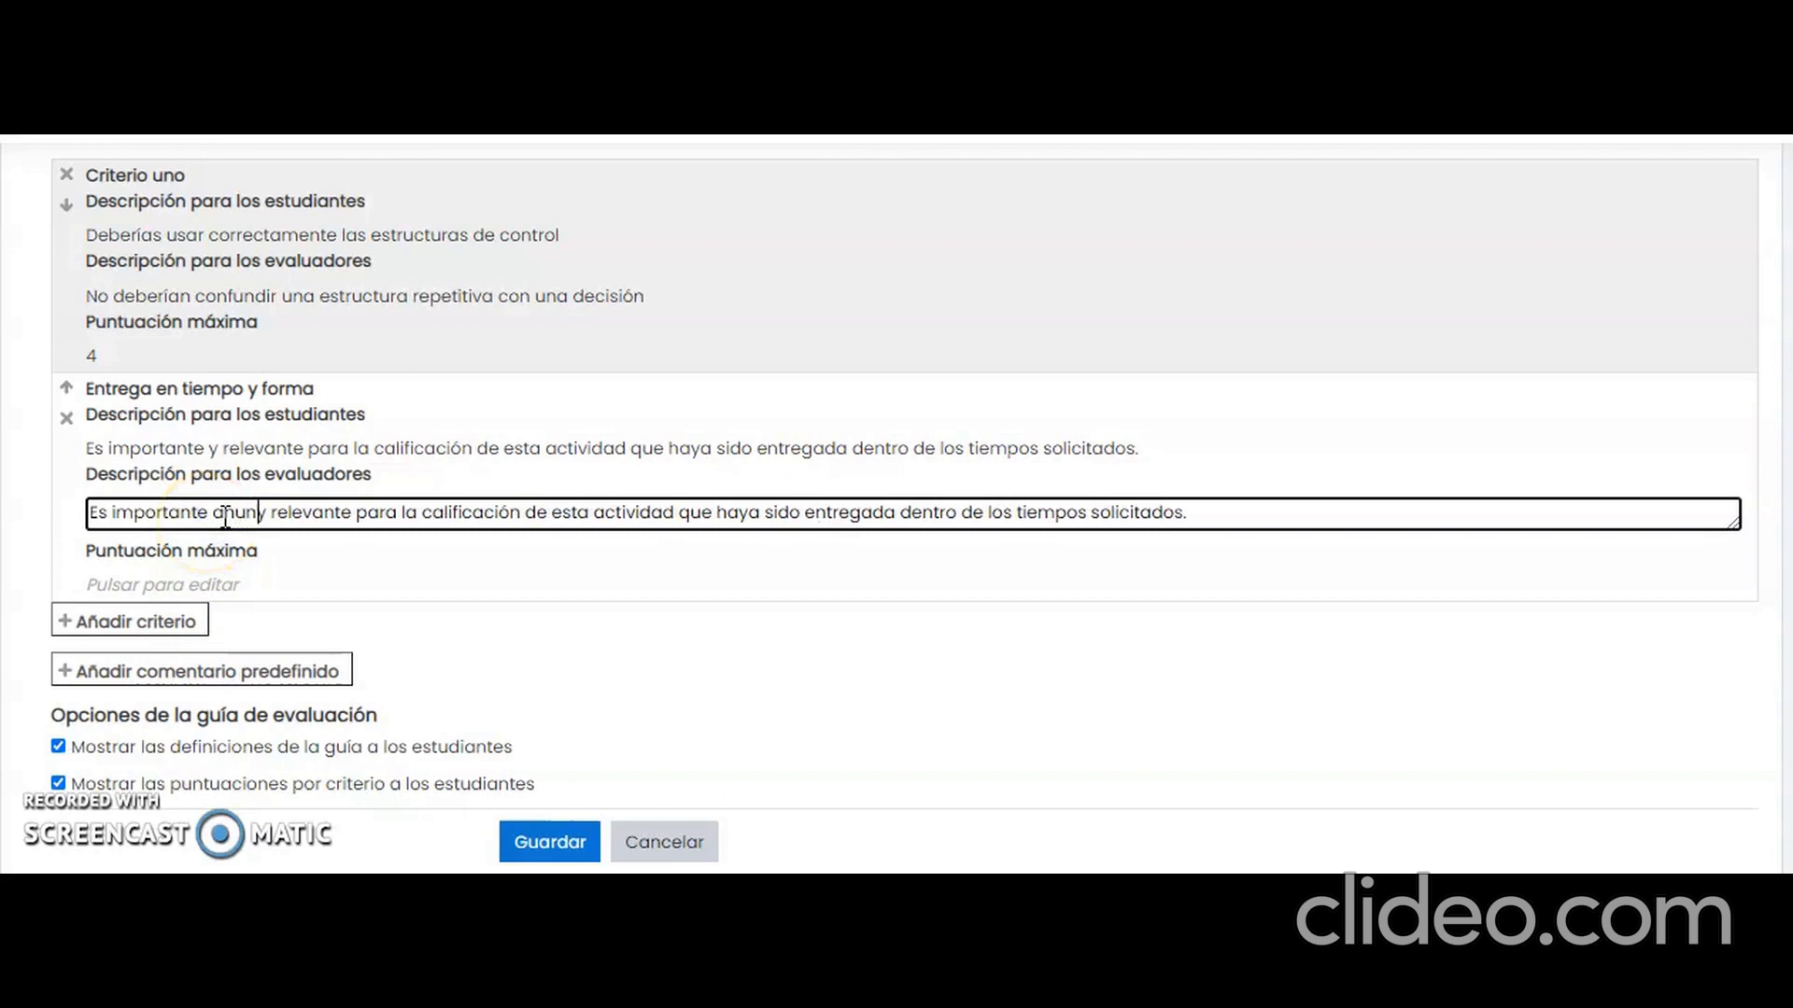
pyautogui.write('los estudian')
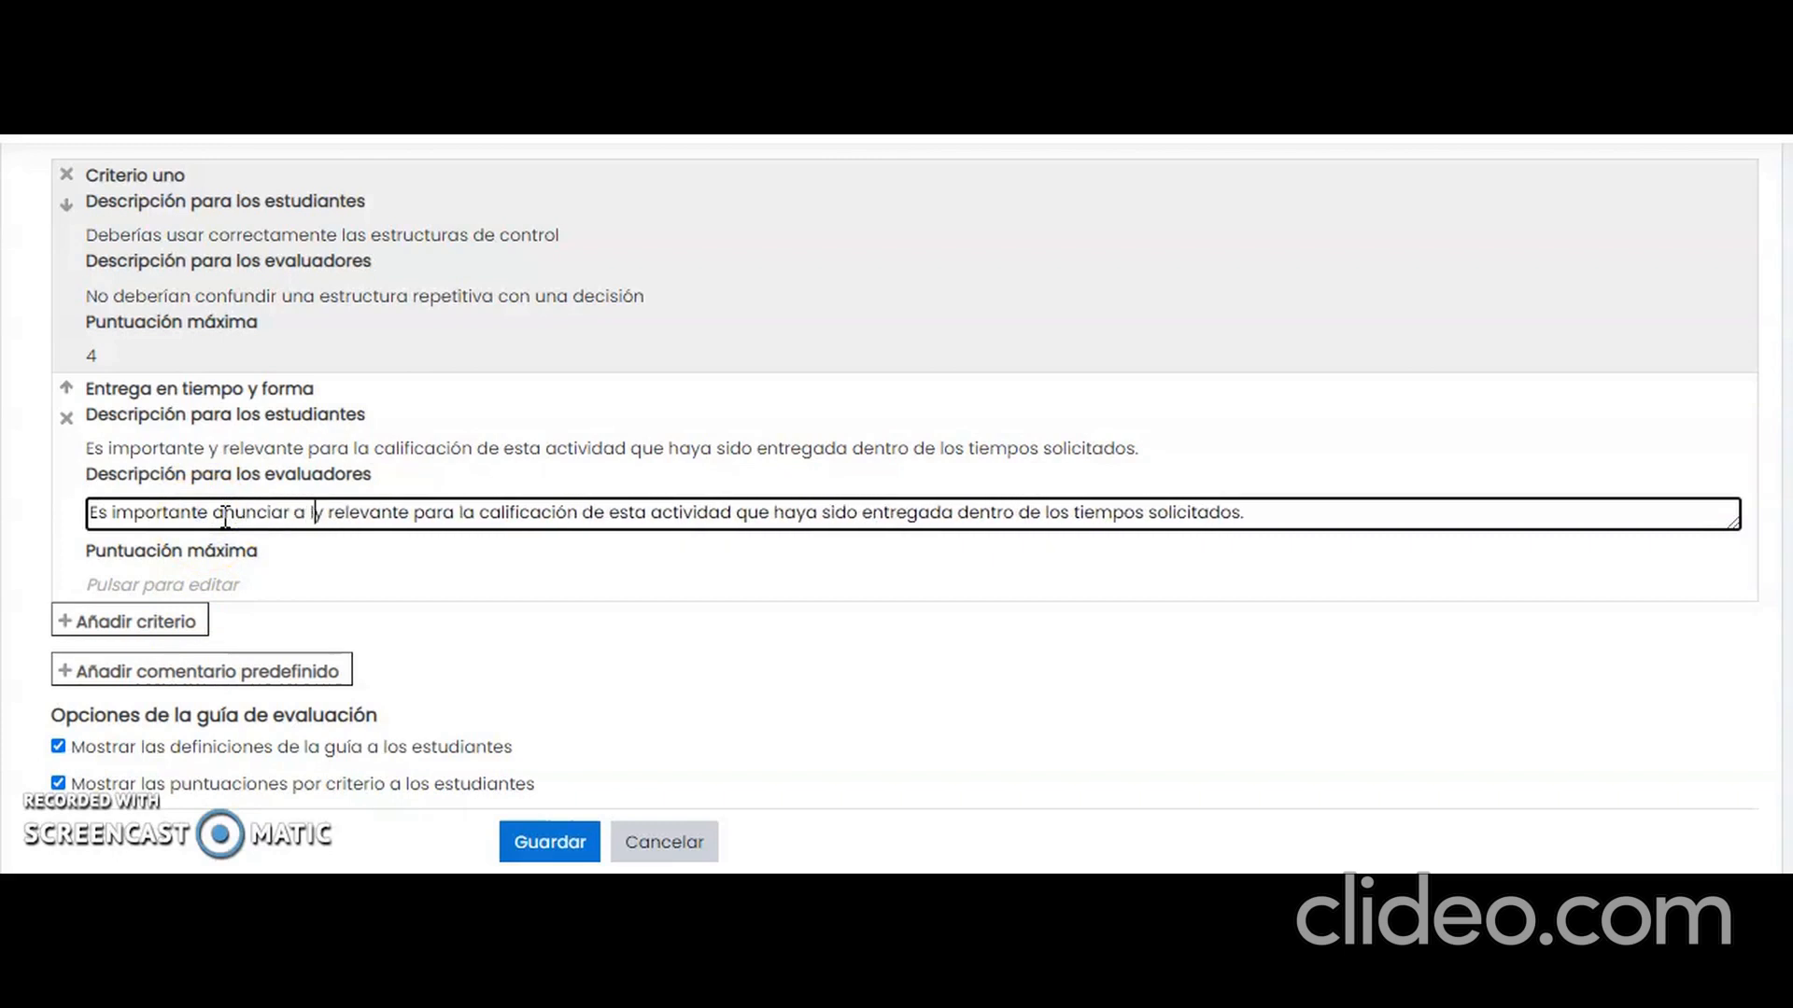
pyautogui.write('tes')
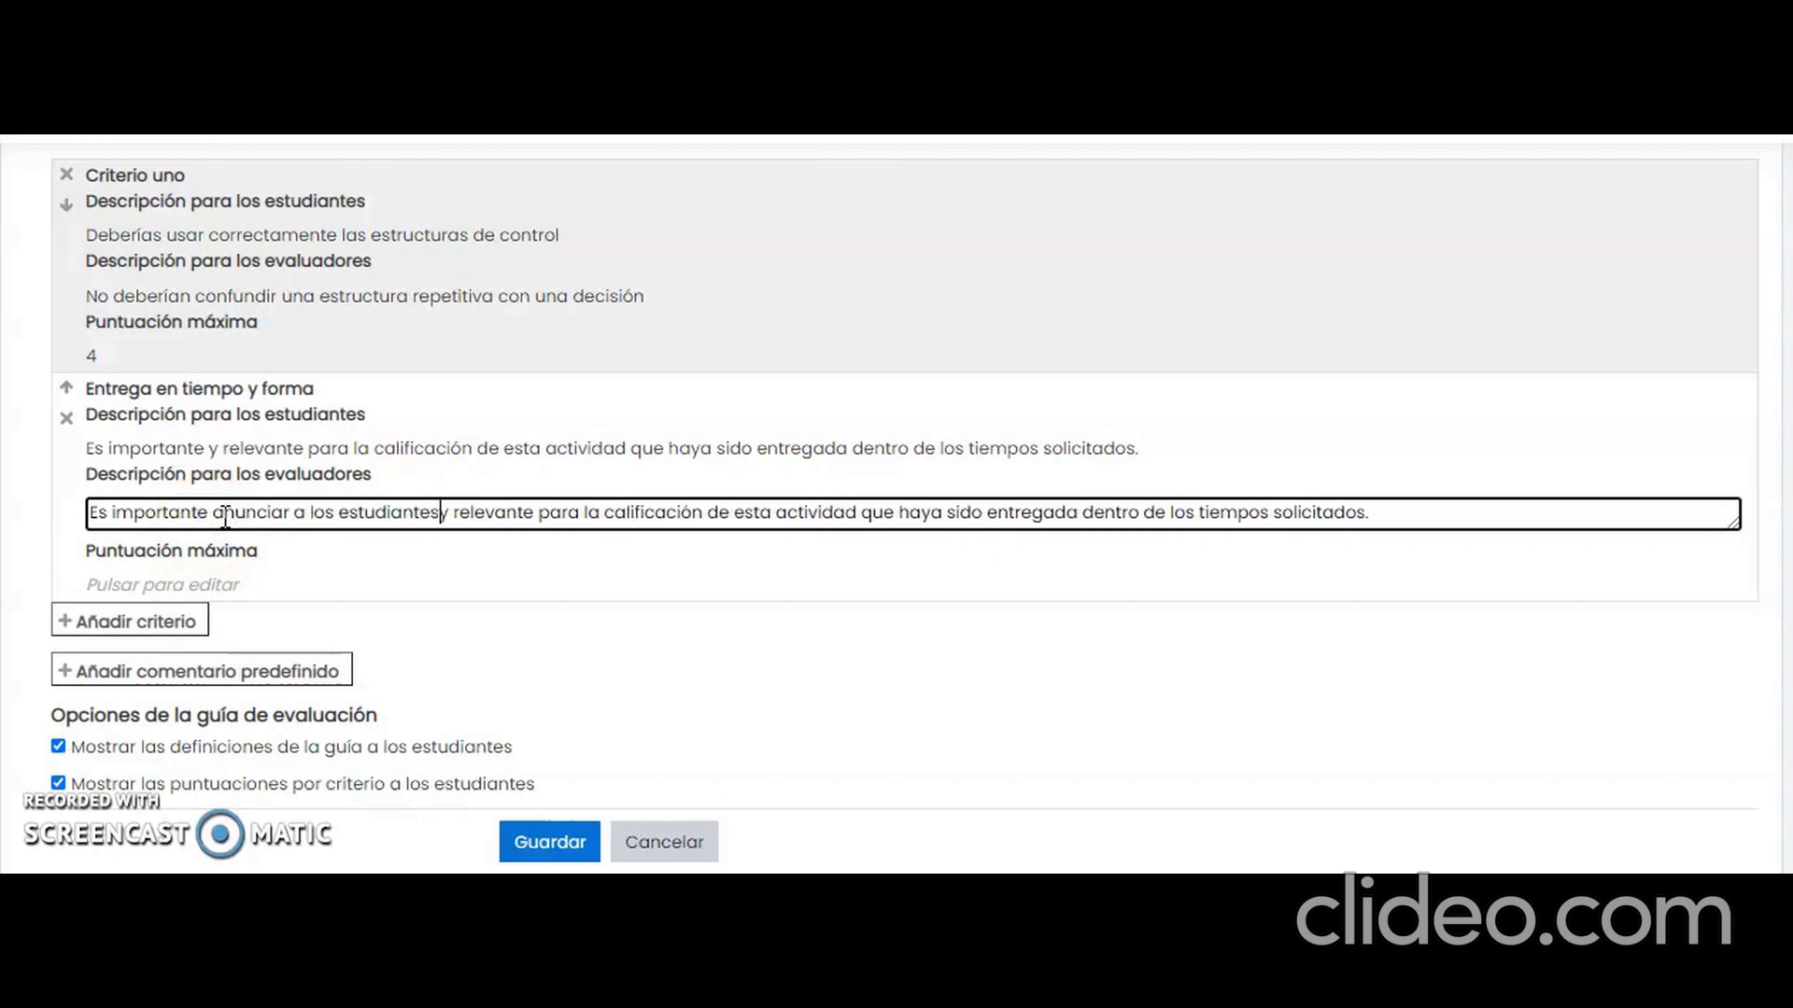
pyautogui.hotkey('shift', 'Right')
pyautogui.hotkey('shift', 'Right')
pyautogui.hotkey('shift', 'Right')
pyautogui.hotkey('shift', 'Right')
pyautogui.hotkey('shift', 'Right')
pyautogui.hotkey('shift', 'Right')
pyautogui.hotkey('shift', 'Right')
pyautogui.hotkey('shift', 'Right')
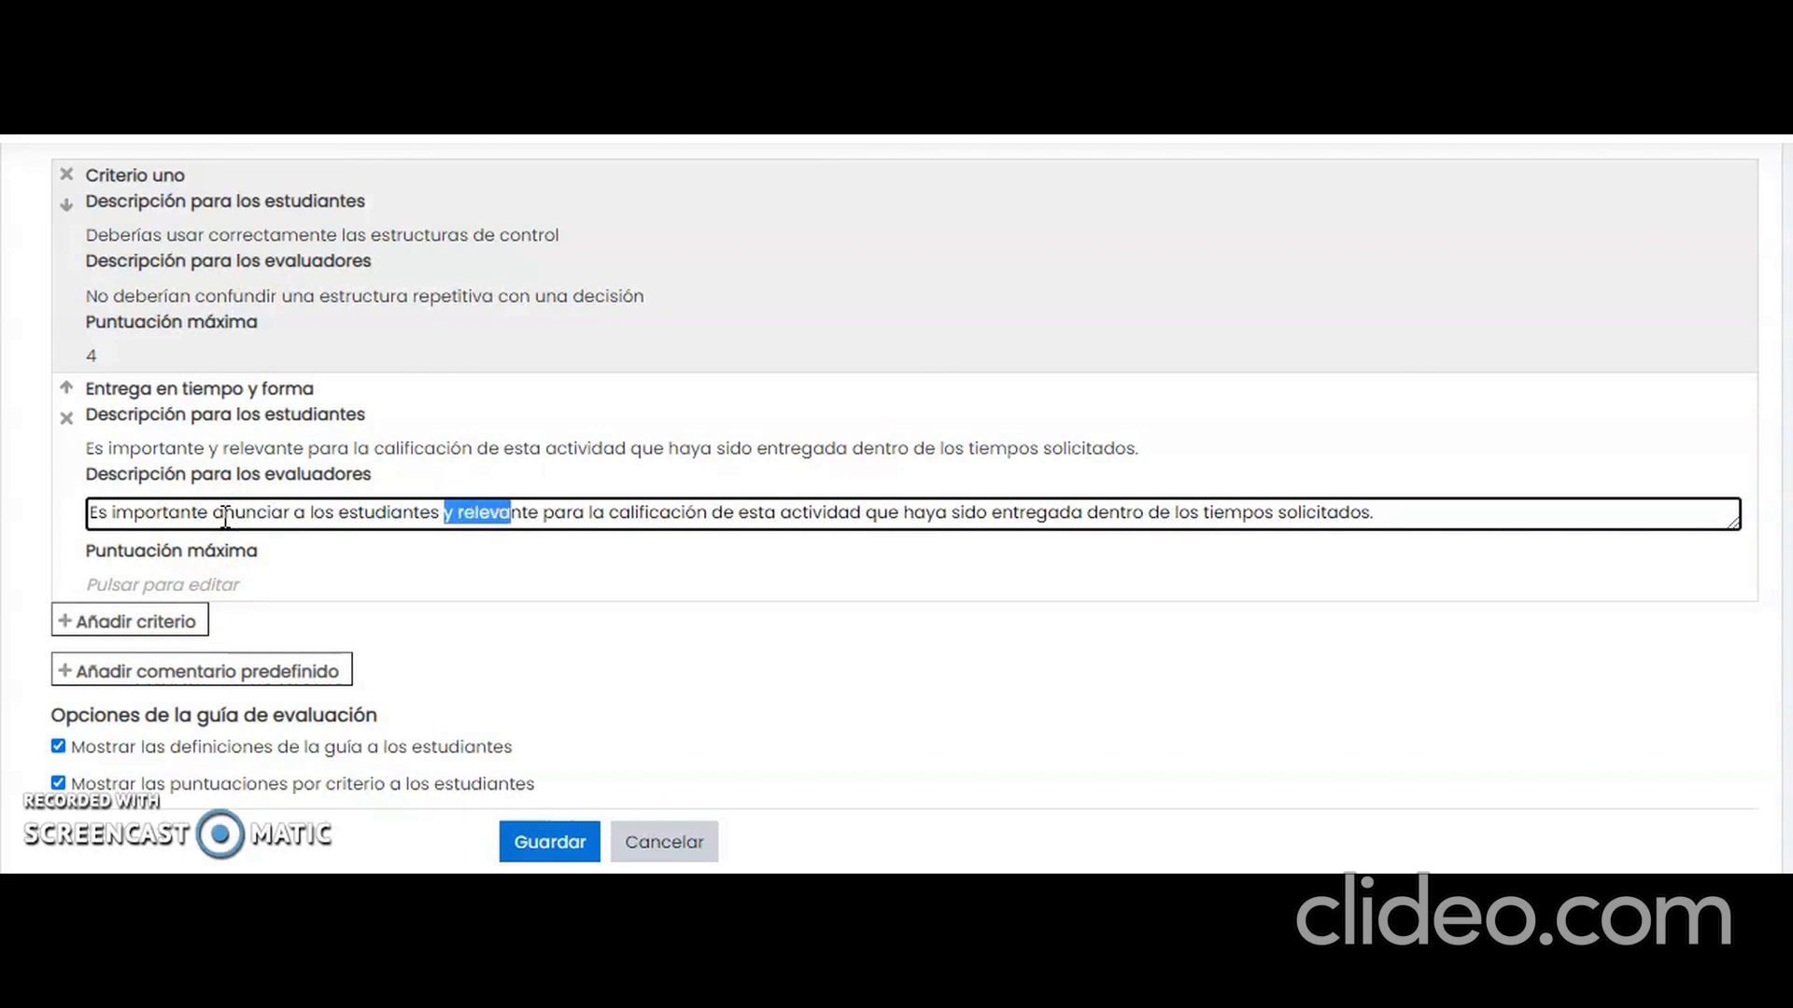
pyautogui.write('la relevanc')
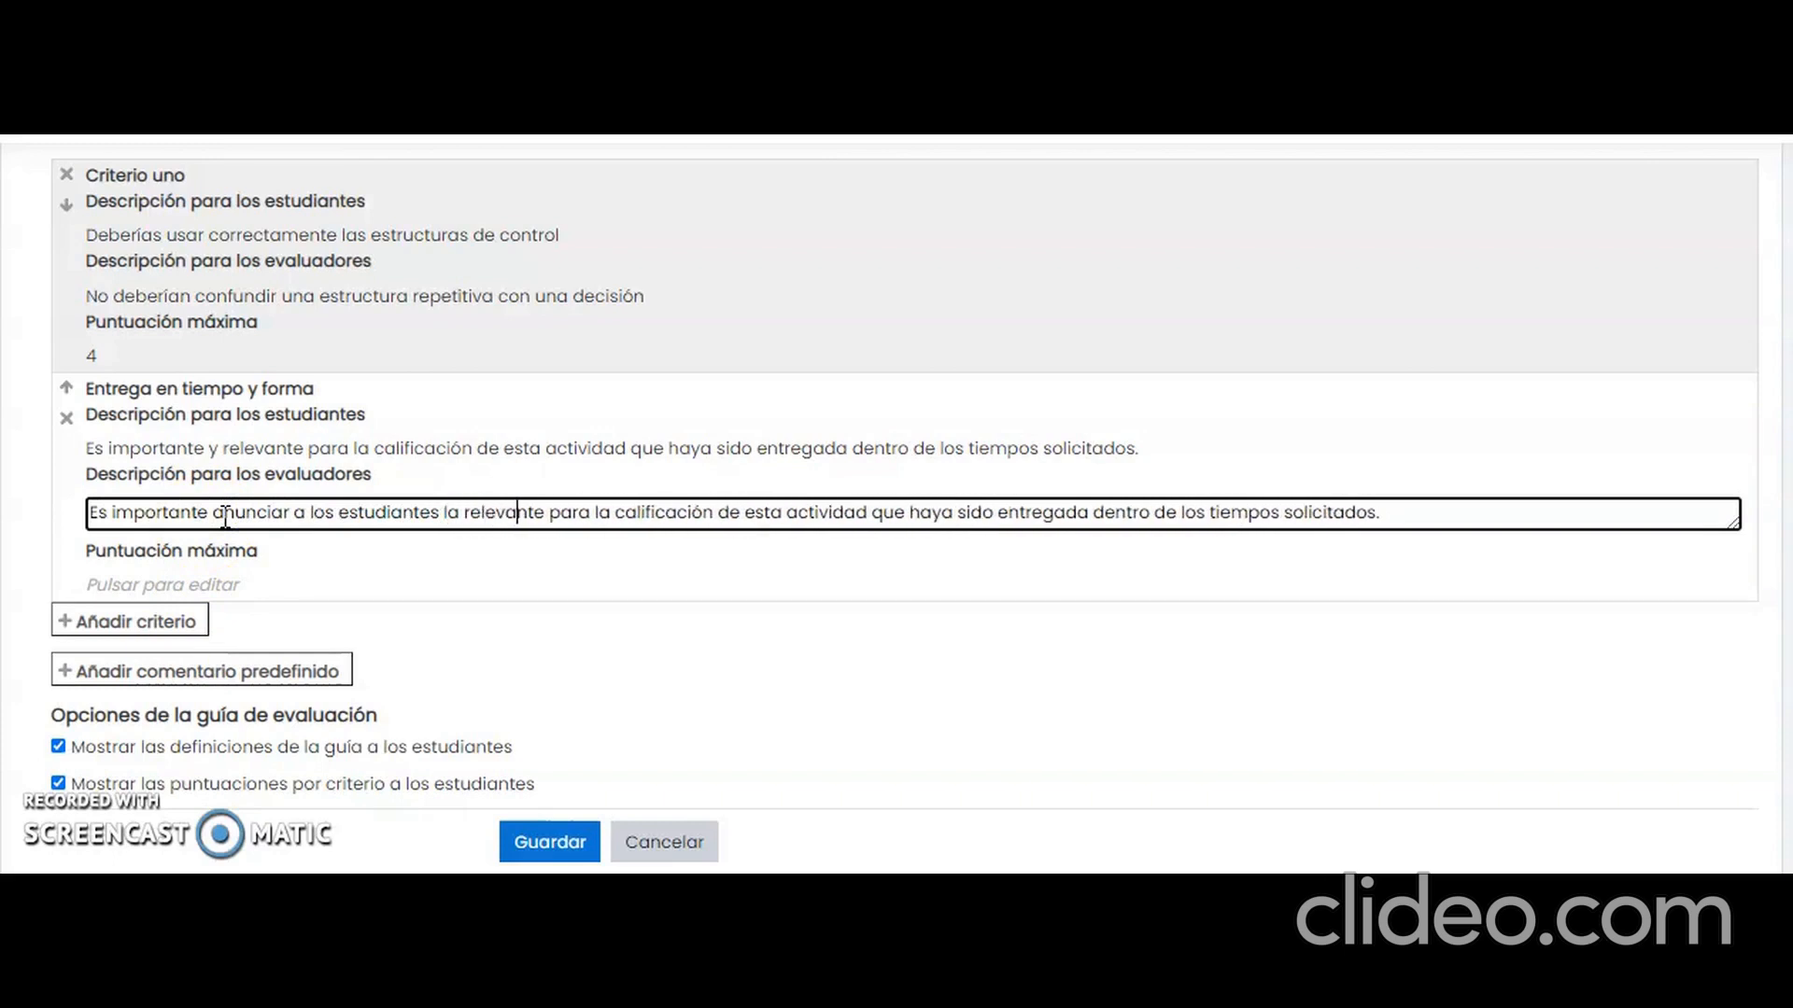
pyautogui.write('ia')
pyautogui.hotkey('shift', 'Right')
pyautogui.hotkey('shift', 'End')
pyautogui.write('de cumplir con los plazos solicitados.')
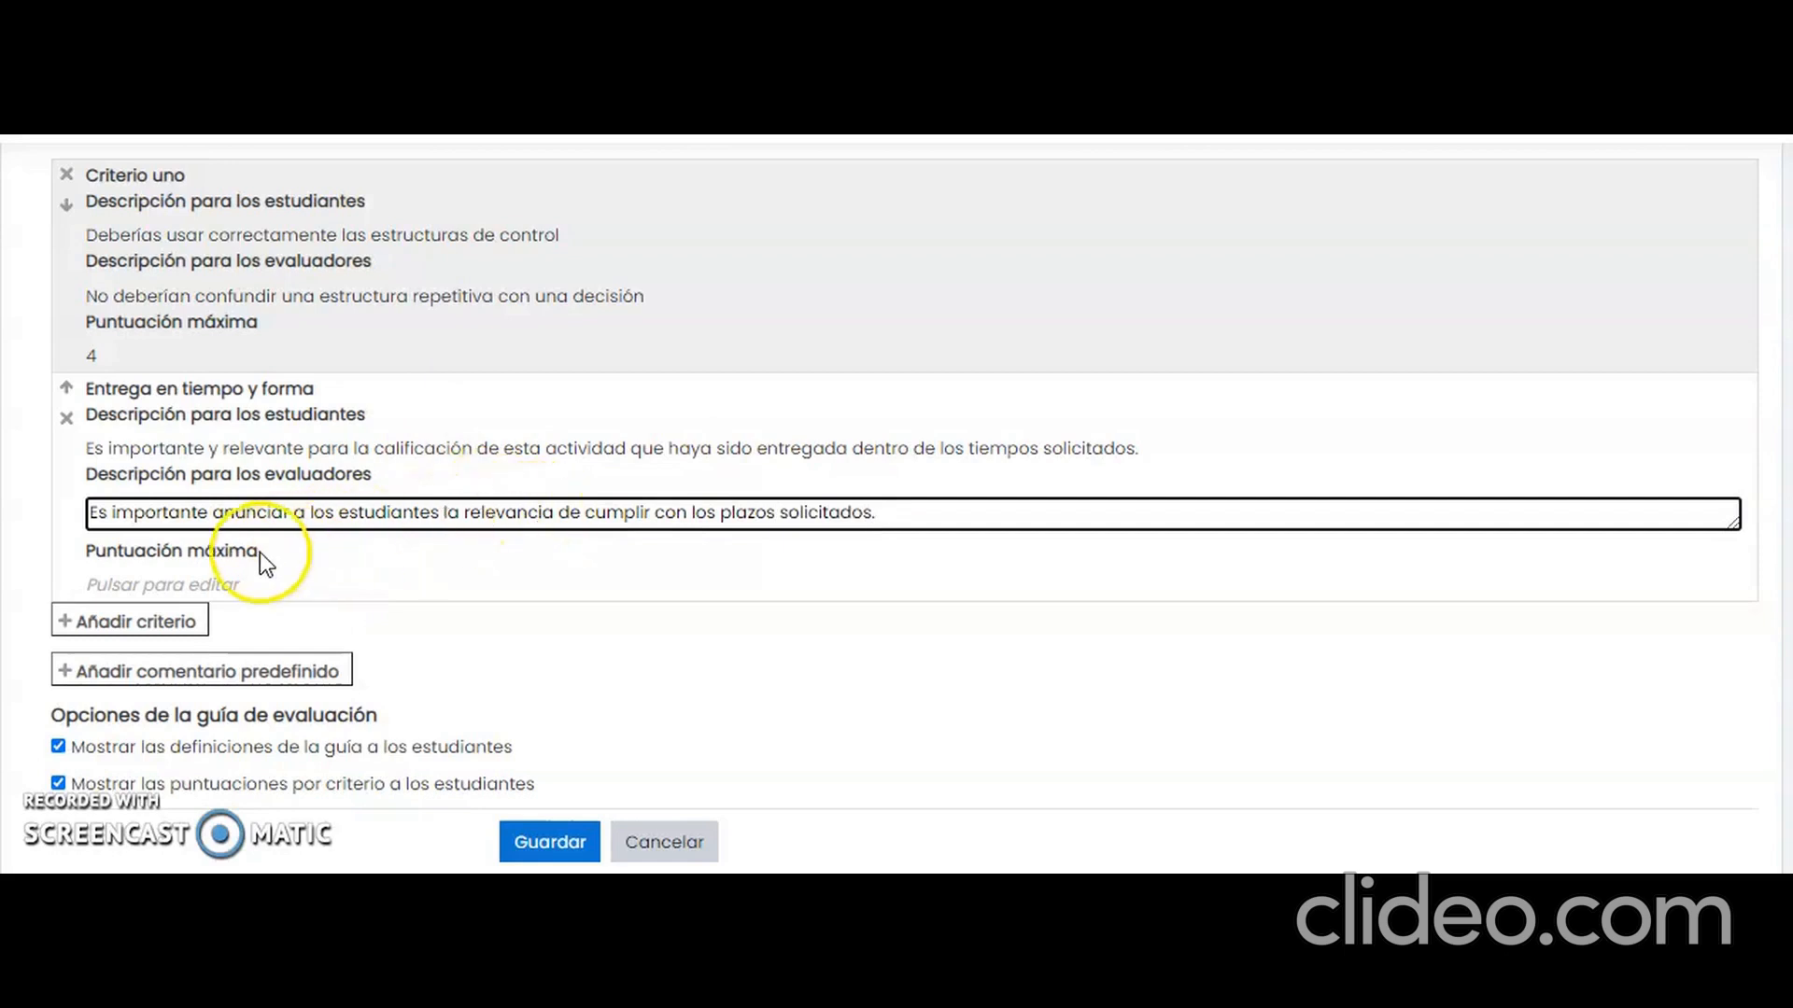
# Set the maximum score of the criterion "Entrega en tiempo y forma" to 5.
pyautogui.click(221, 579)
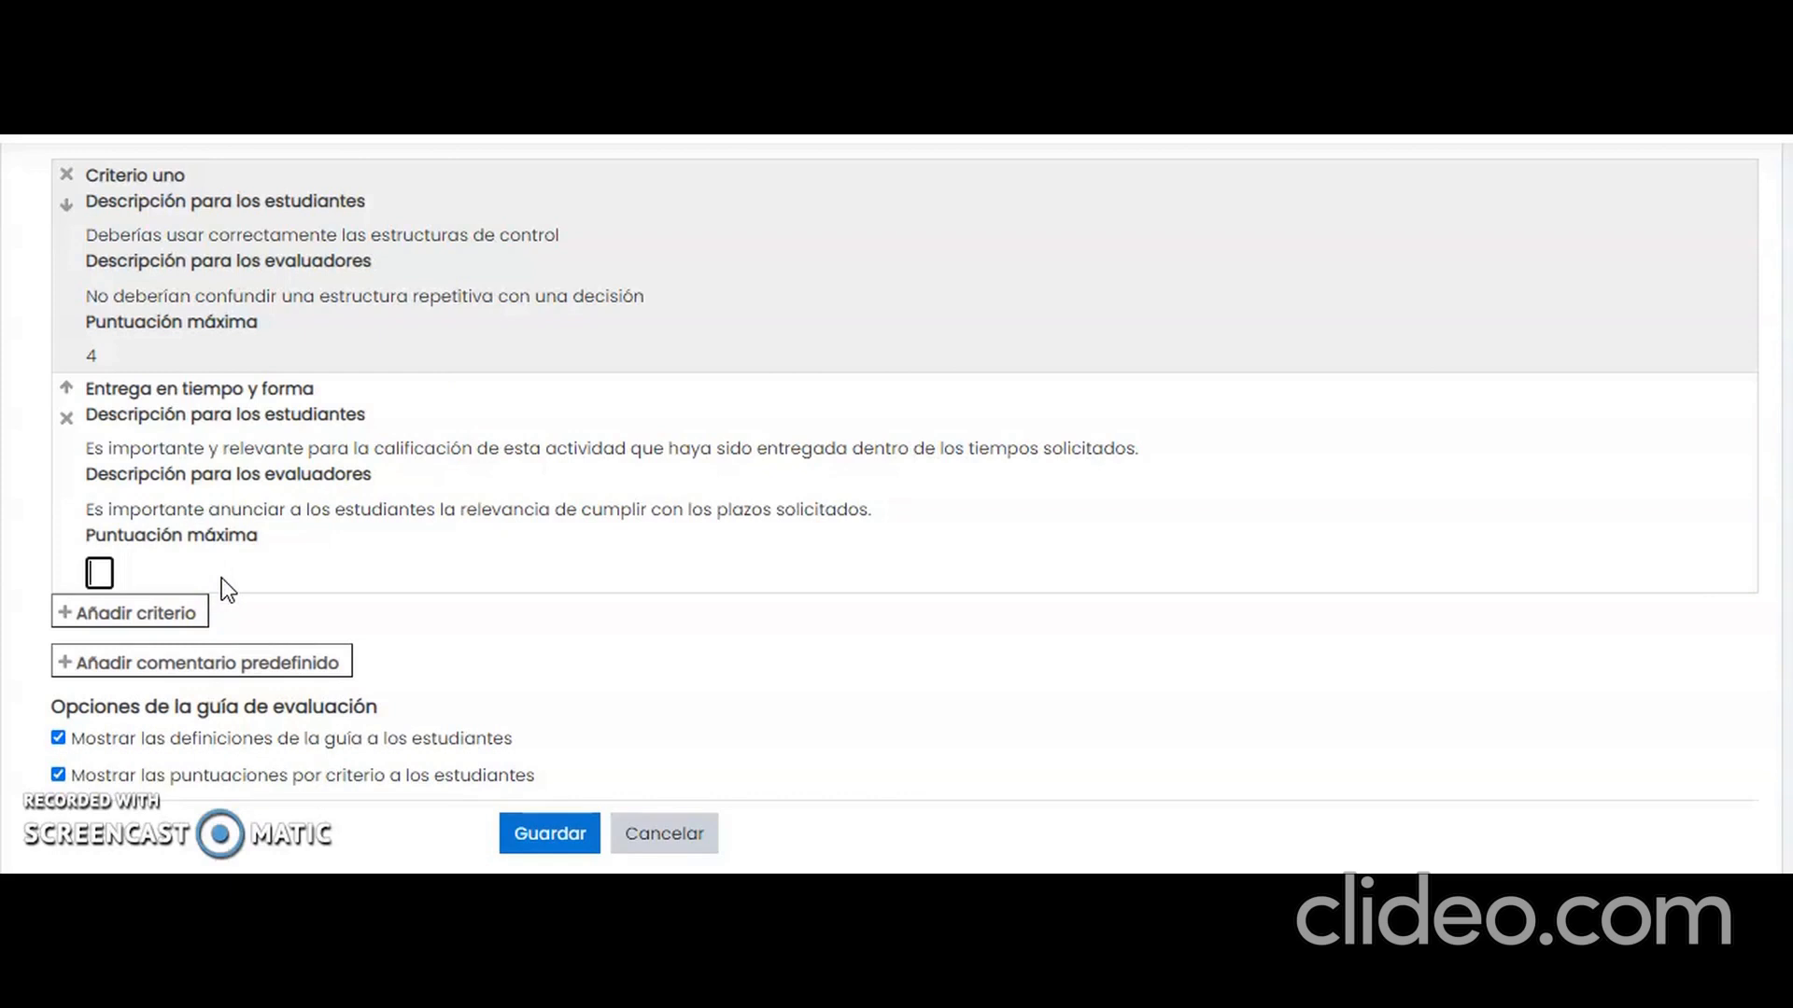
pyautogui.write('5')
pyautogui.click(375, 511)
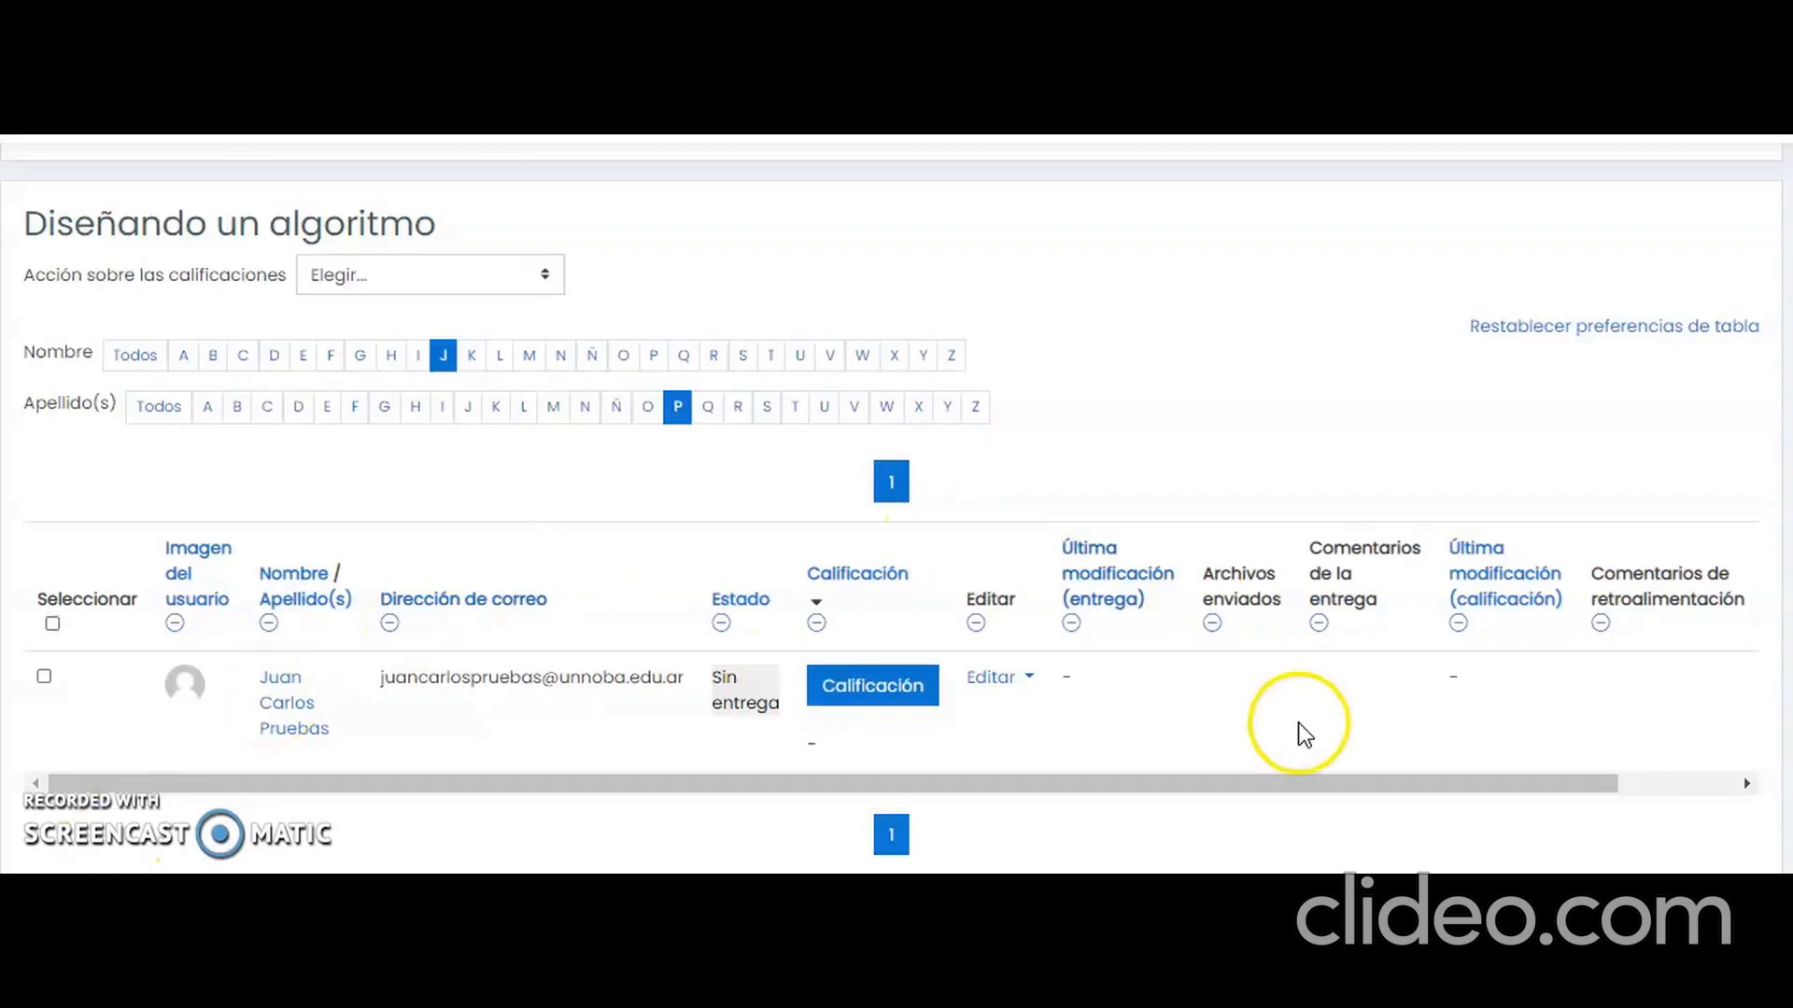
# Open the grading form of the listed student in "Diseñando un algoritmo" and review the guide's criteria.
pyautogui.click(910, 696)
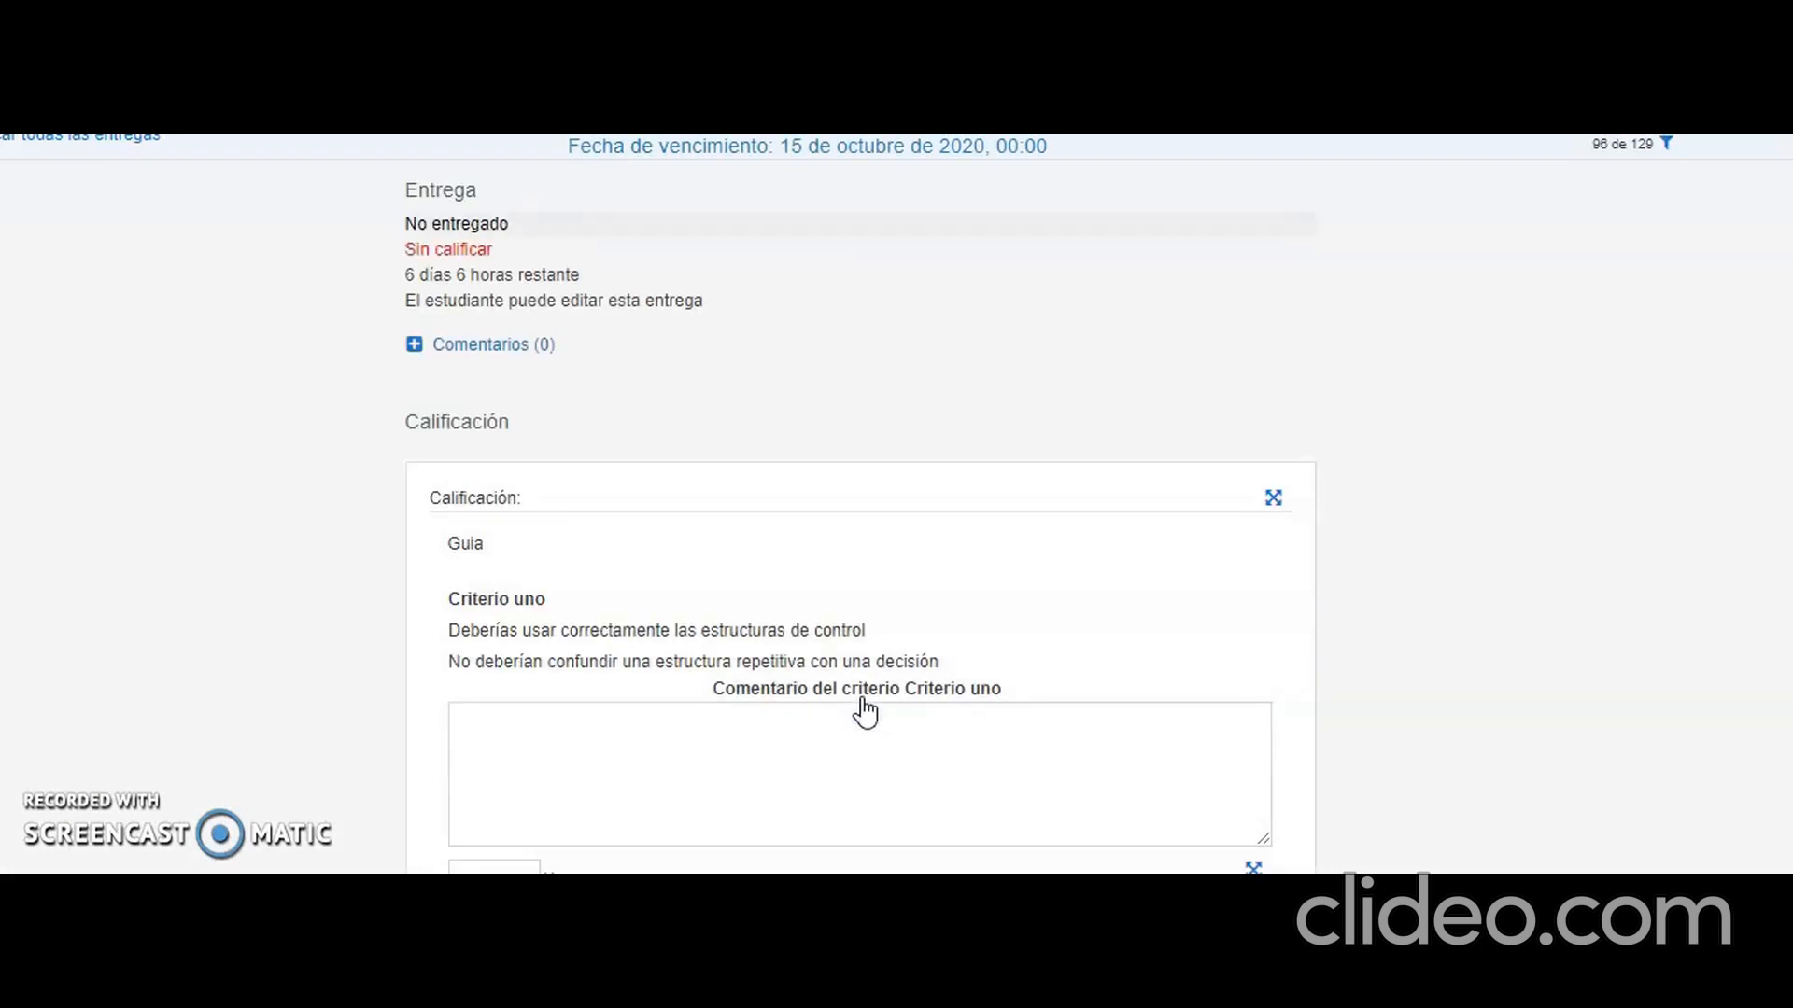
pyautogui.scroll(-3, 859, 514)
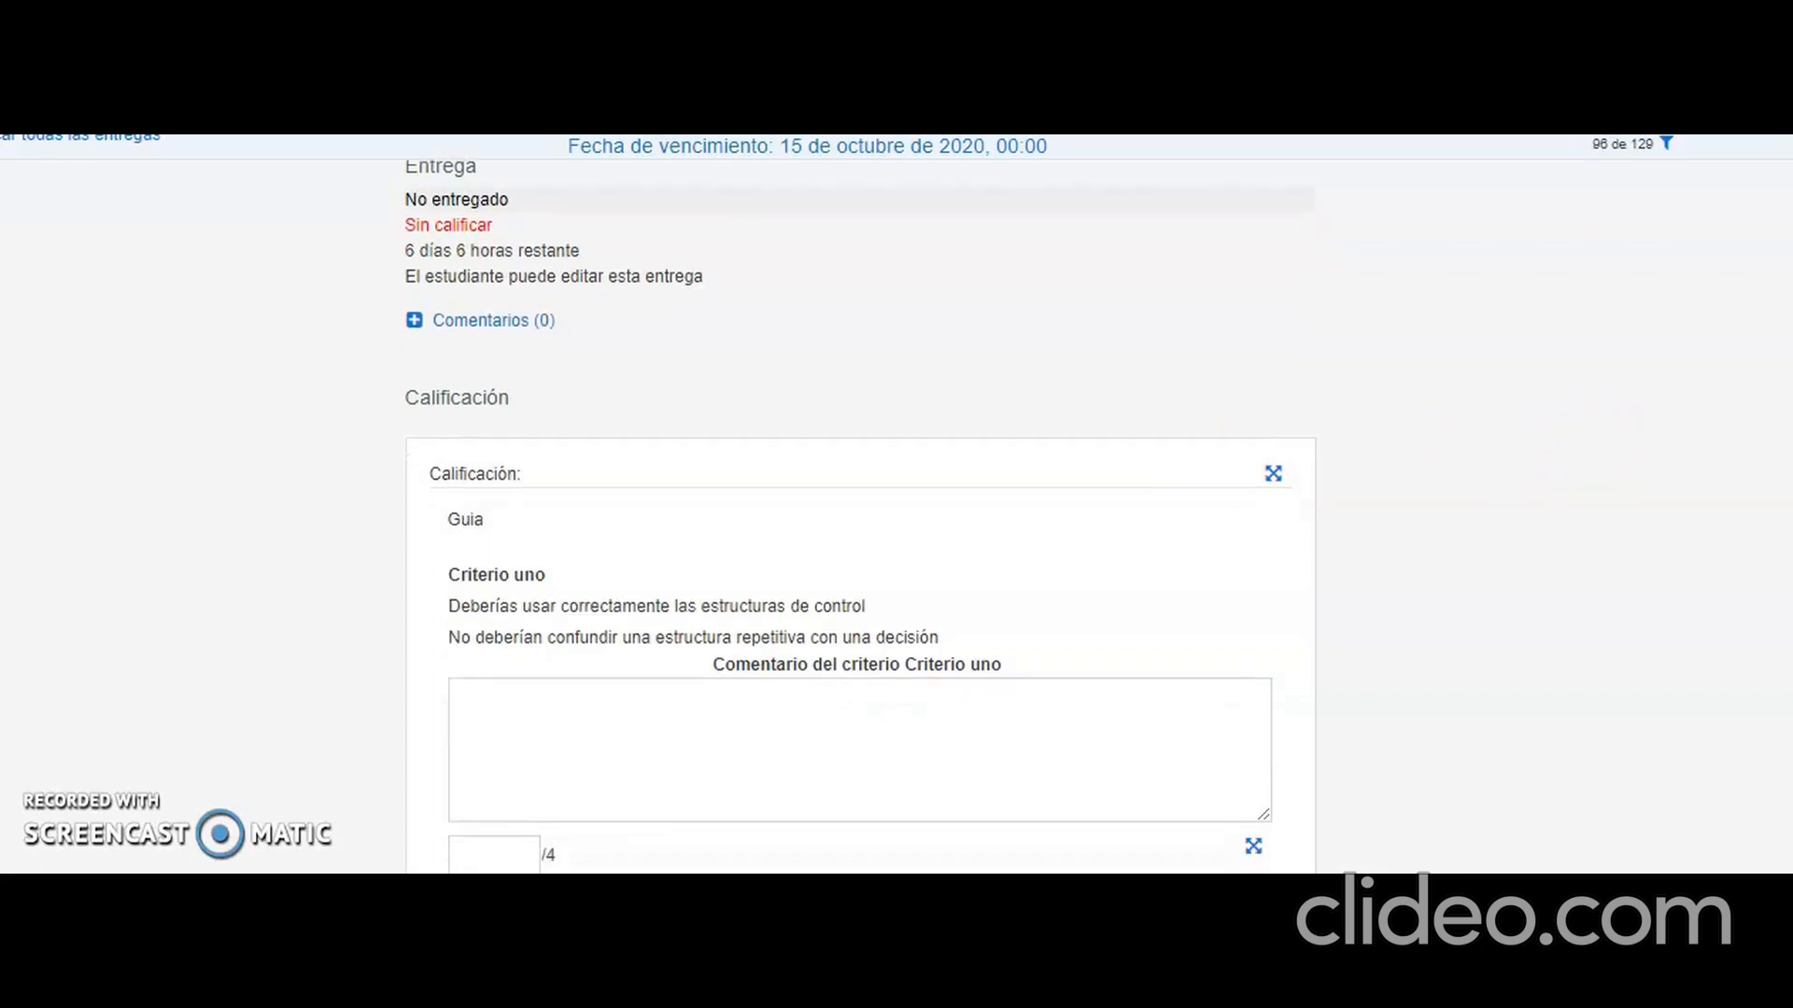
pyautogui.scroll(-2, 859, 513)
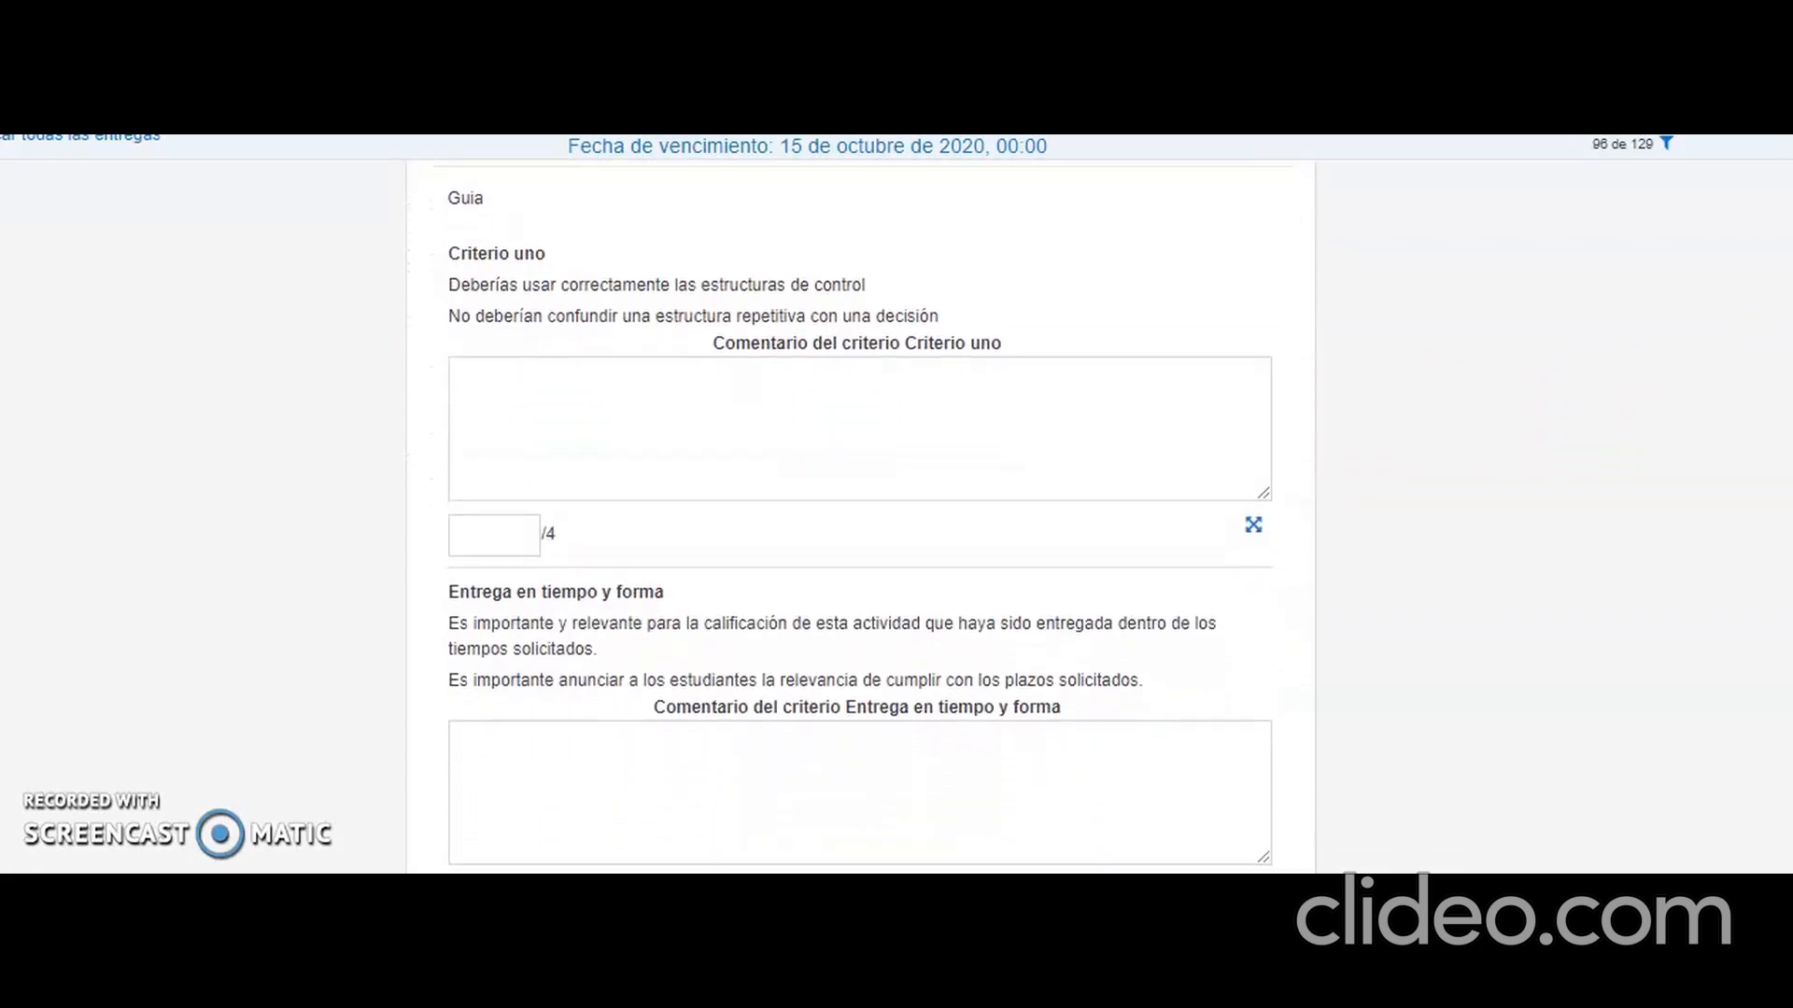
pyautogui.scroll(1, 859, 514)
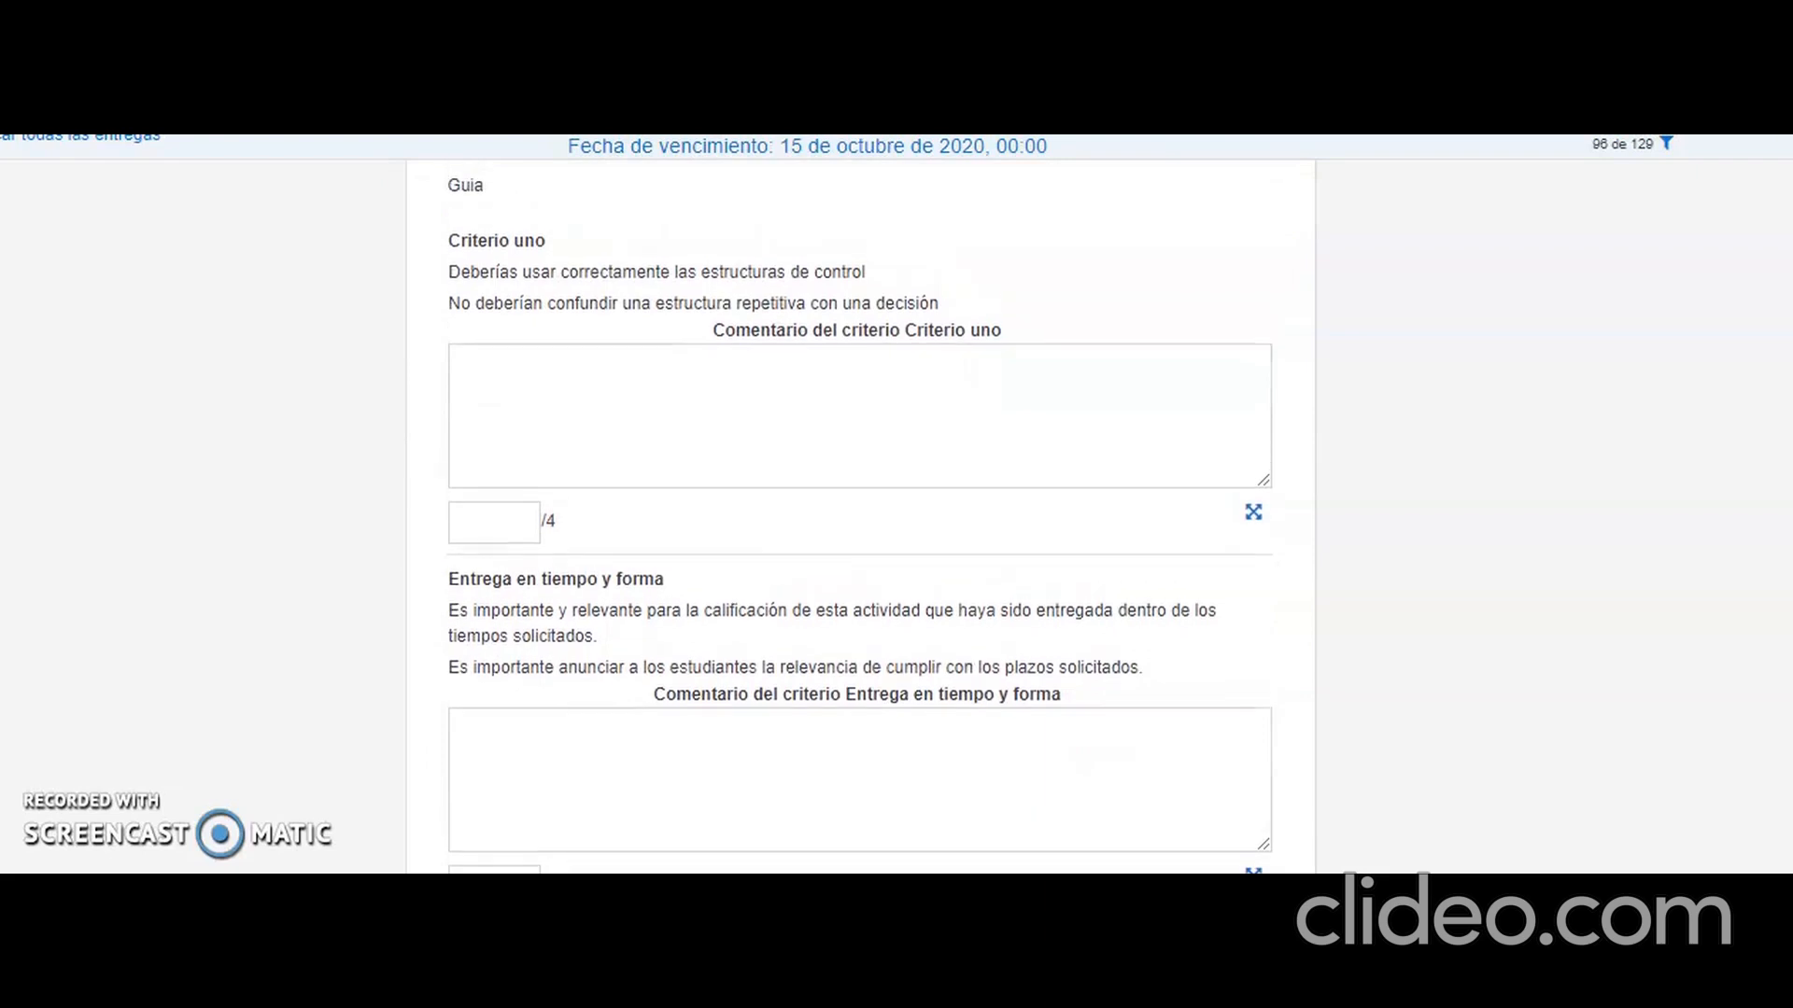
pyautogui.scroll(-1, 859, 513)
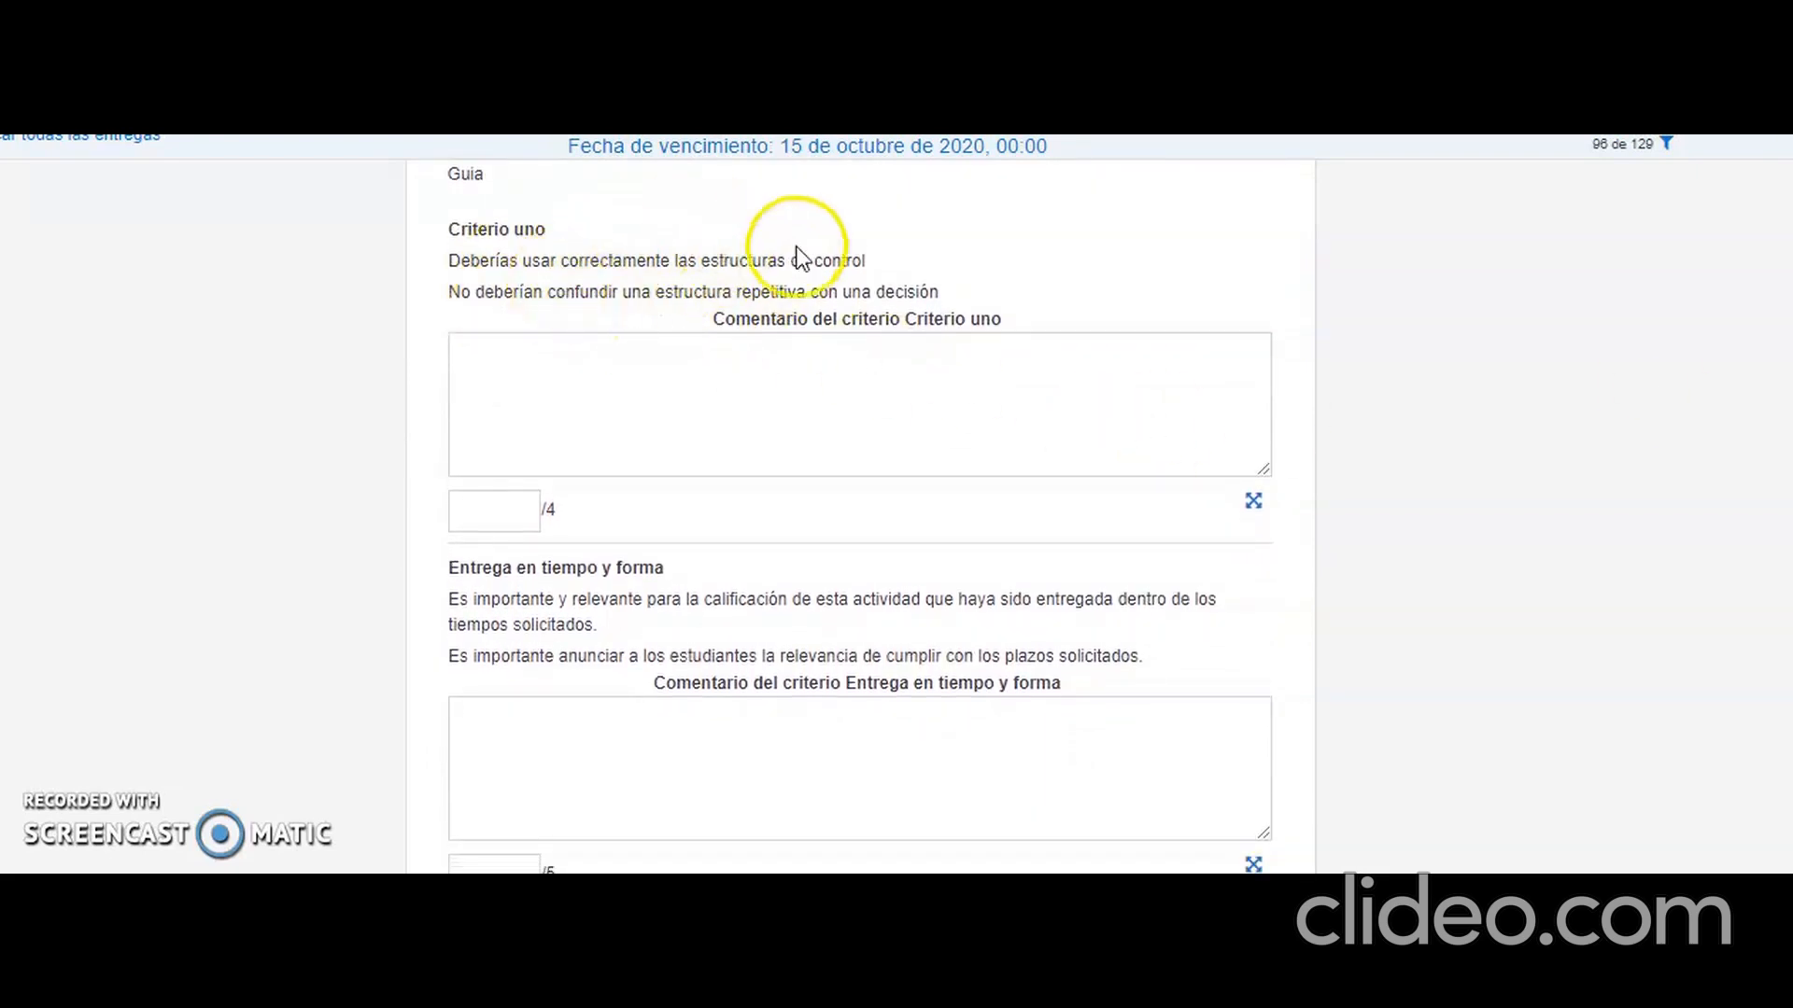
# Give the student a score of 3 for "Criterio uno", leaving its comment empty.
pyautogui.click(873, 375)
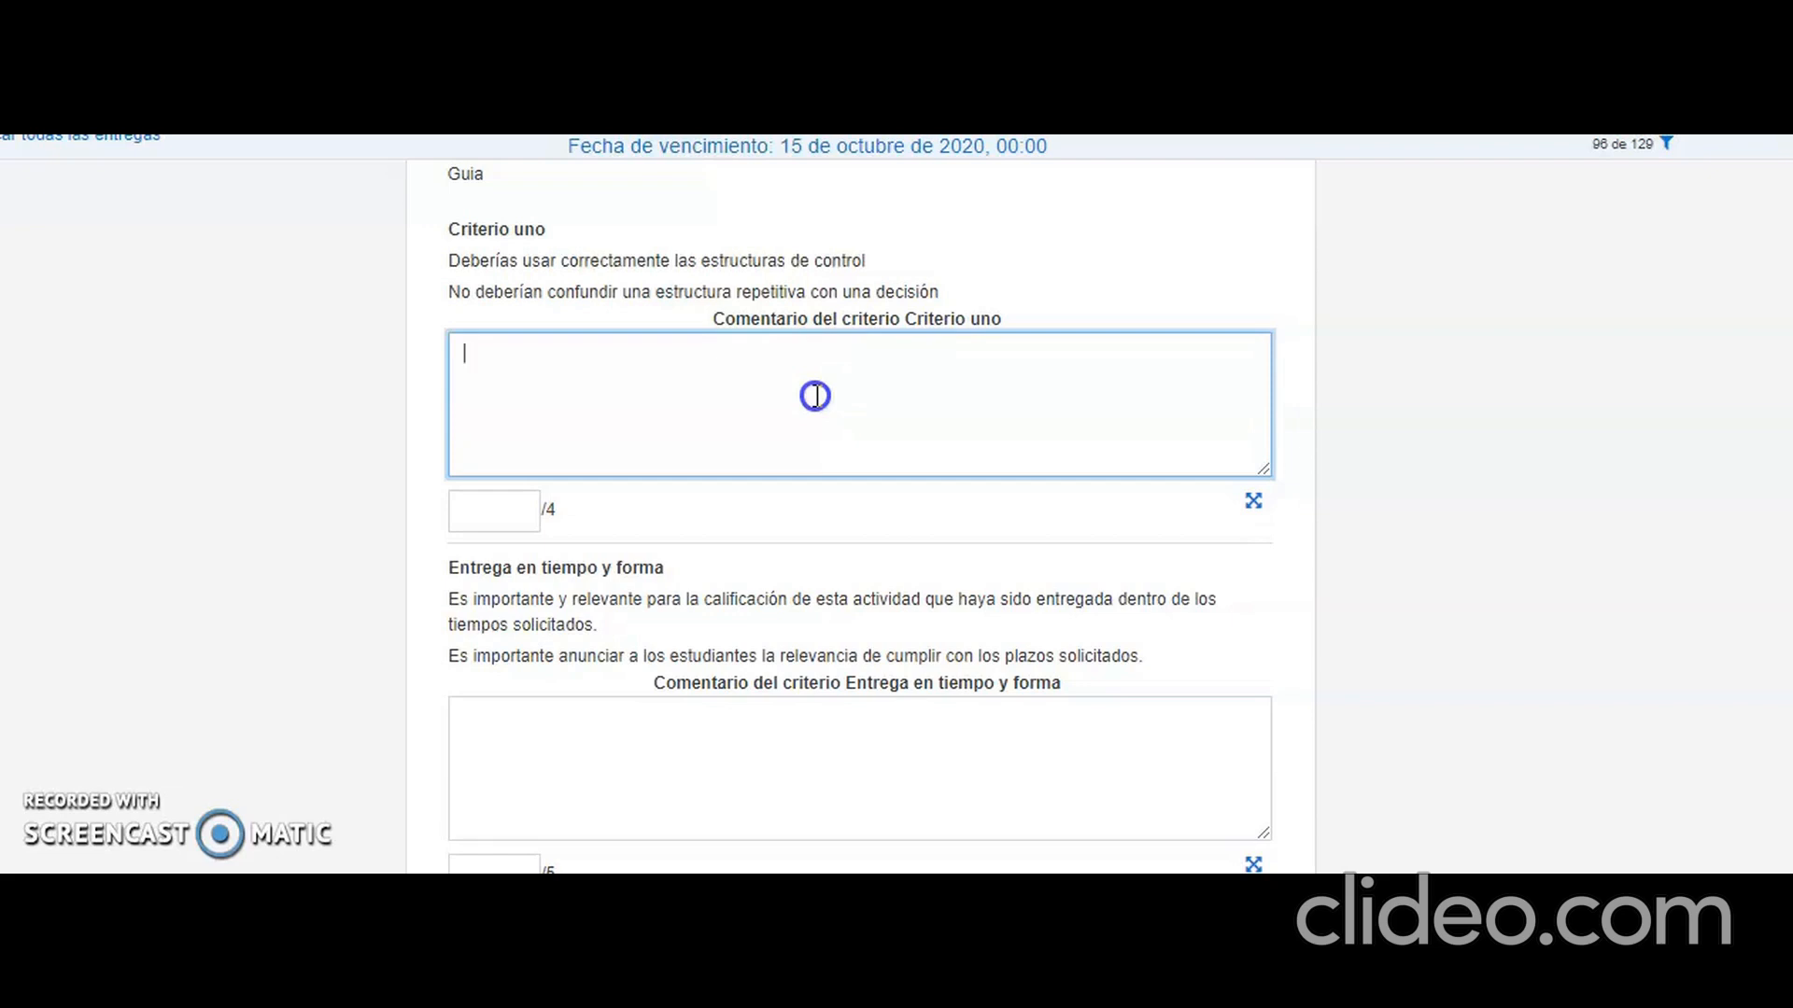
pyautogui.click(697, 446)
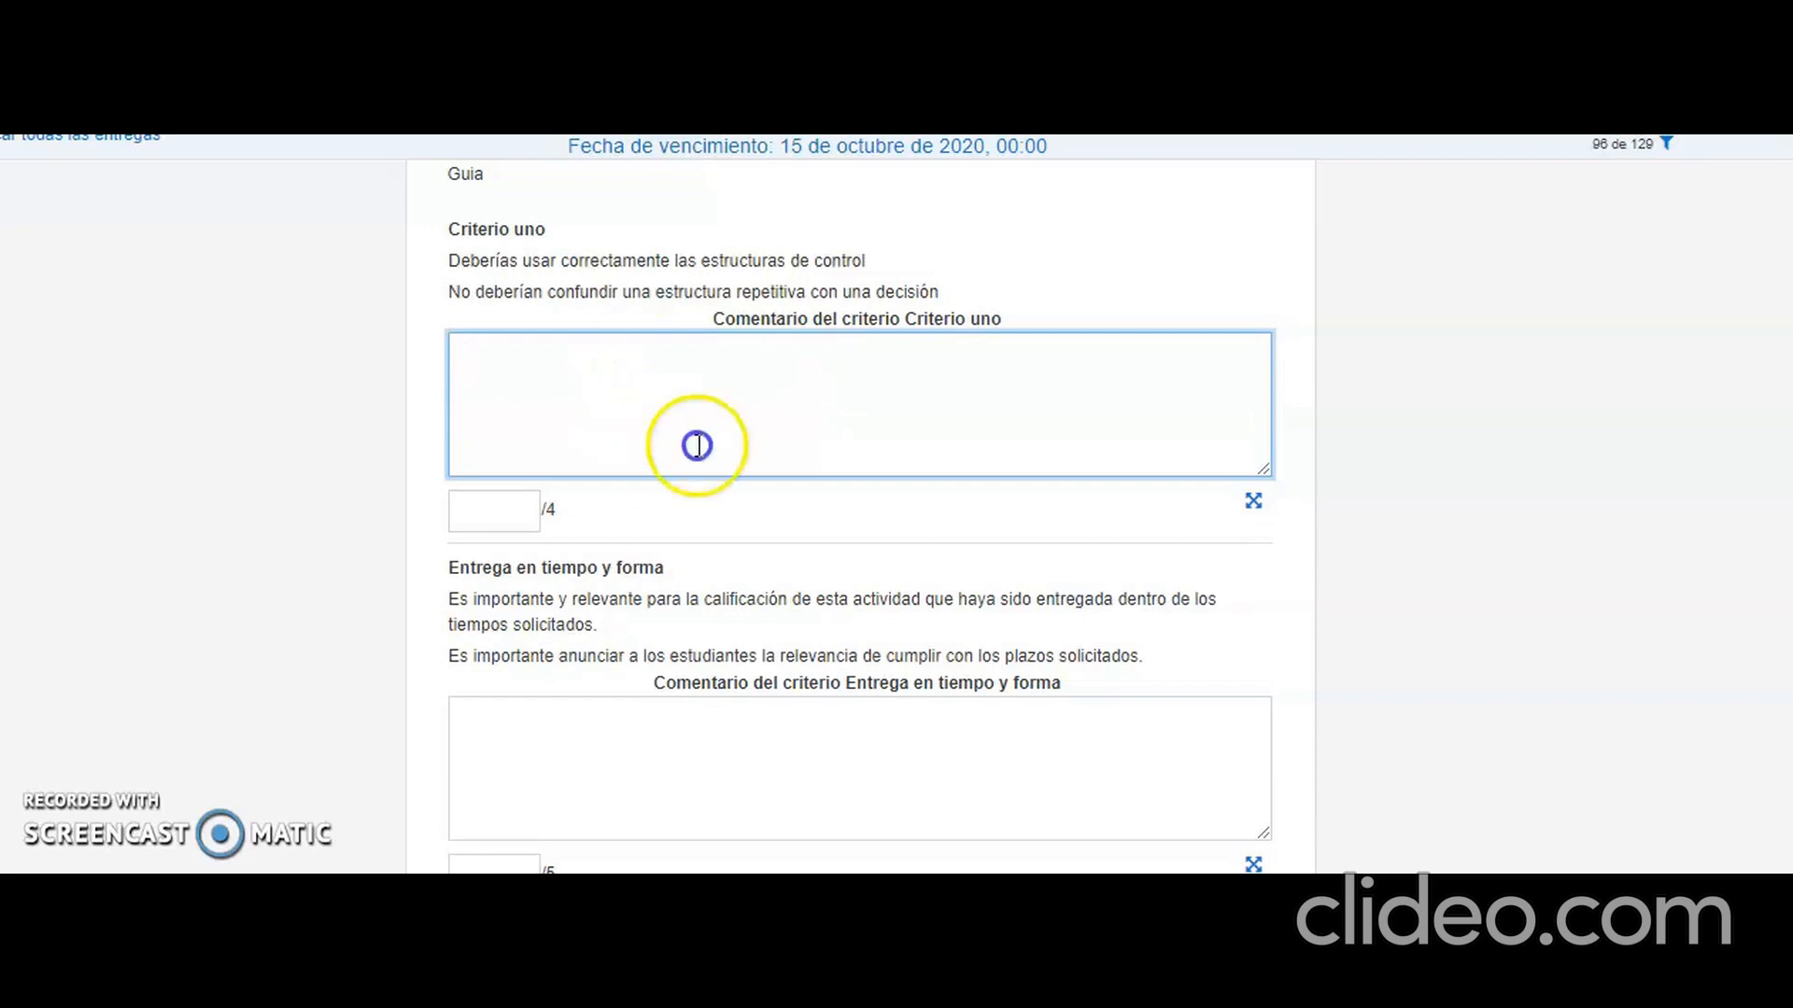
pyautogui.click(511, 508)
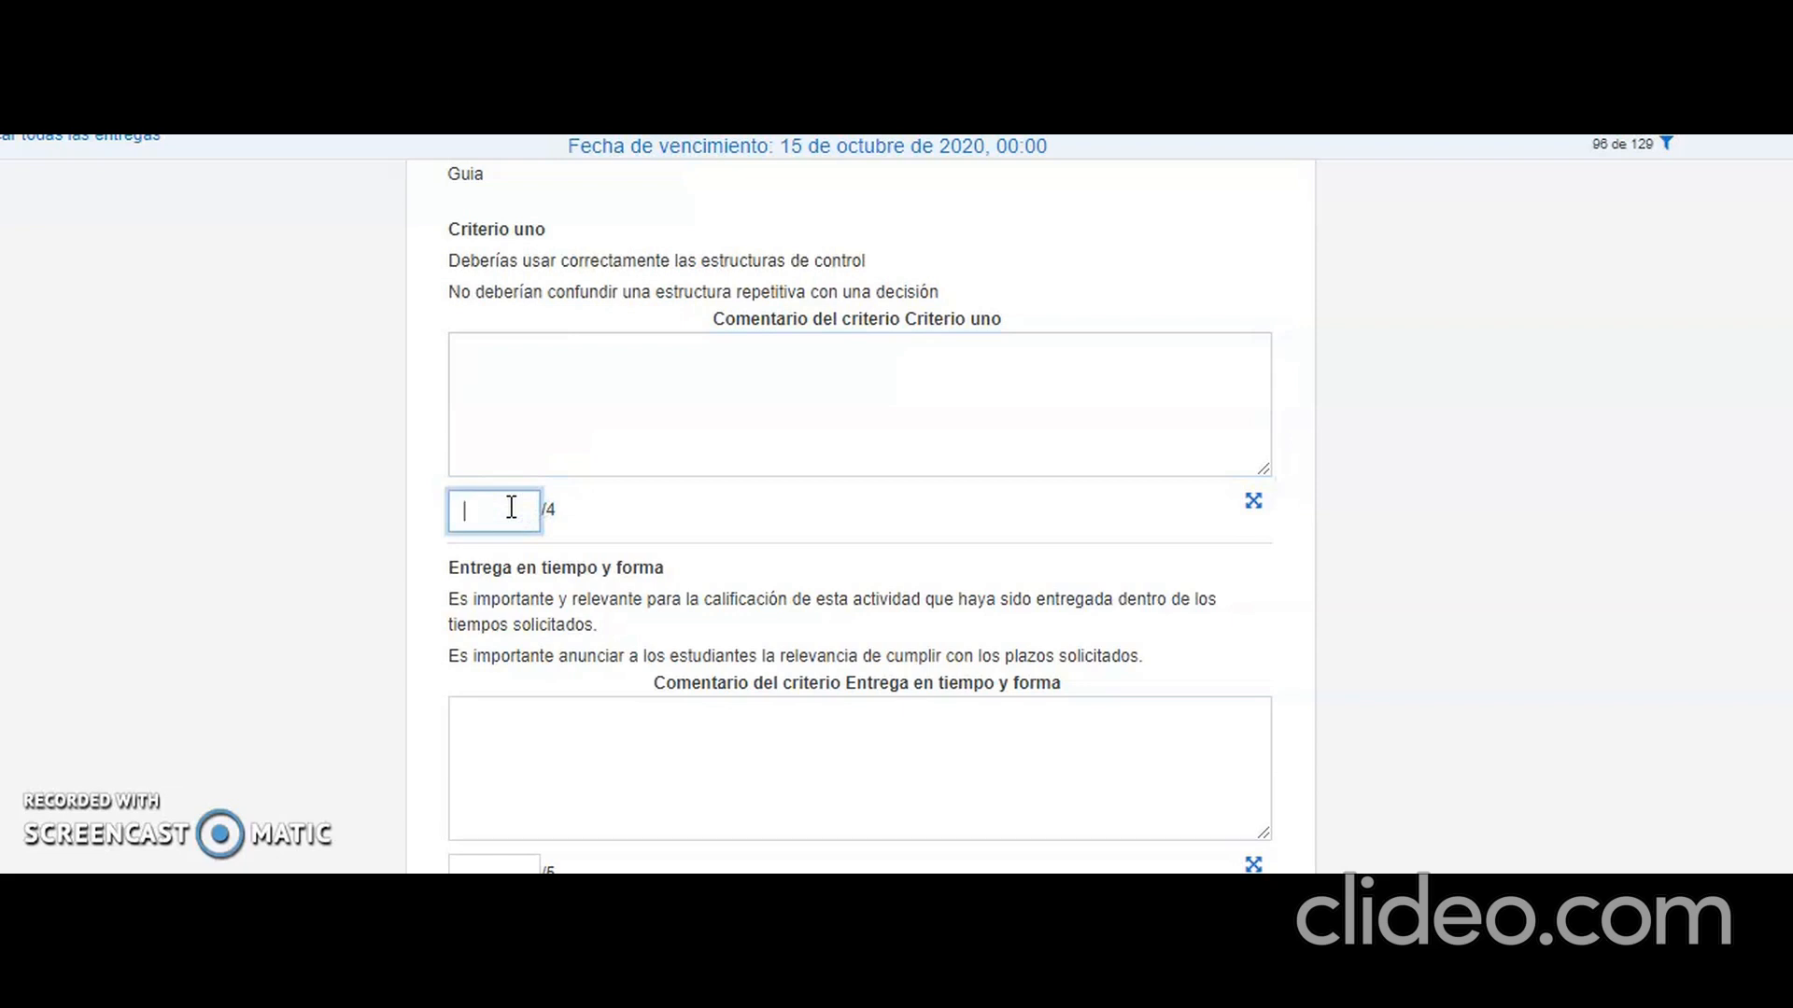
pyautogui.click(558, 507)
pyautogui.write('3')
# Give the student a score of 3 for "Entrega en tiempo y forma", leaving its comment empty.
pyautogui.scroll(-3, 1785, 500)
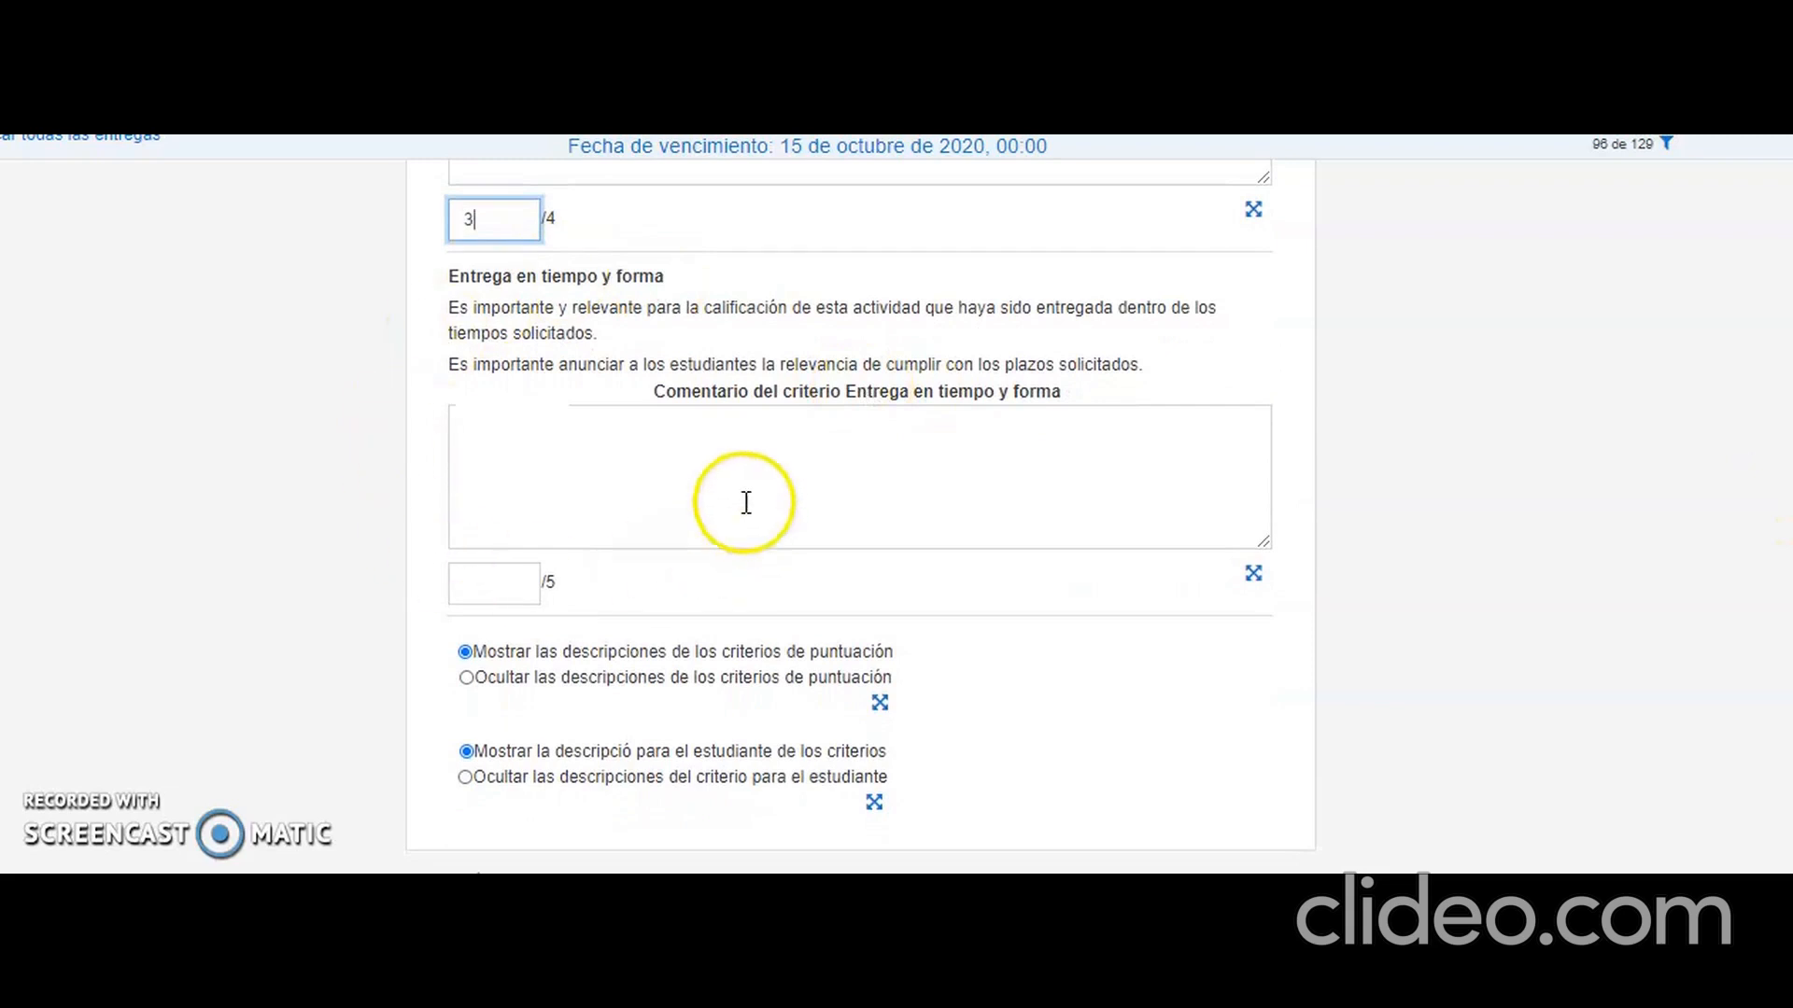
pyautogui.click(641, 464)
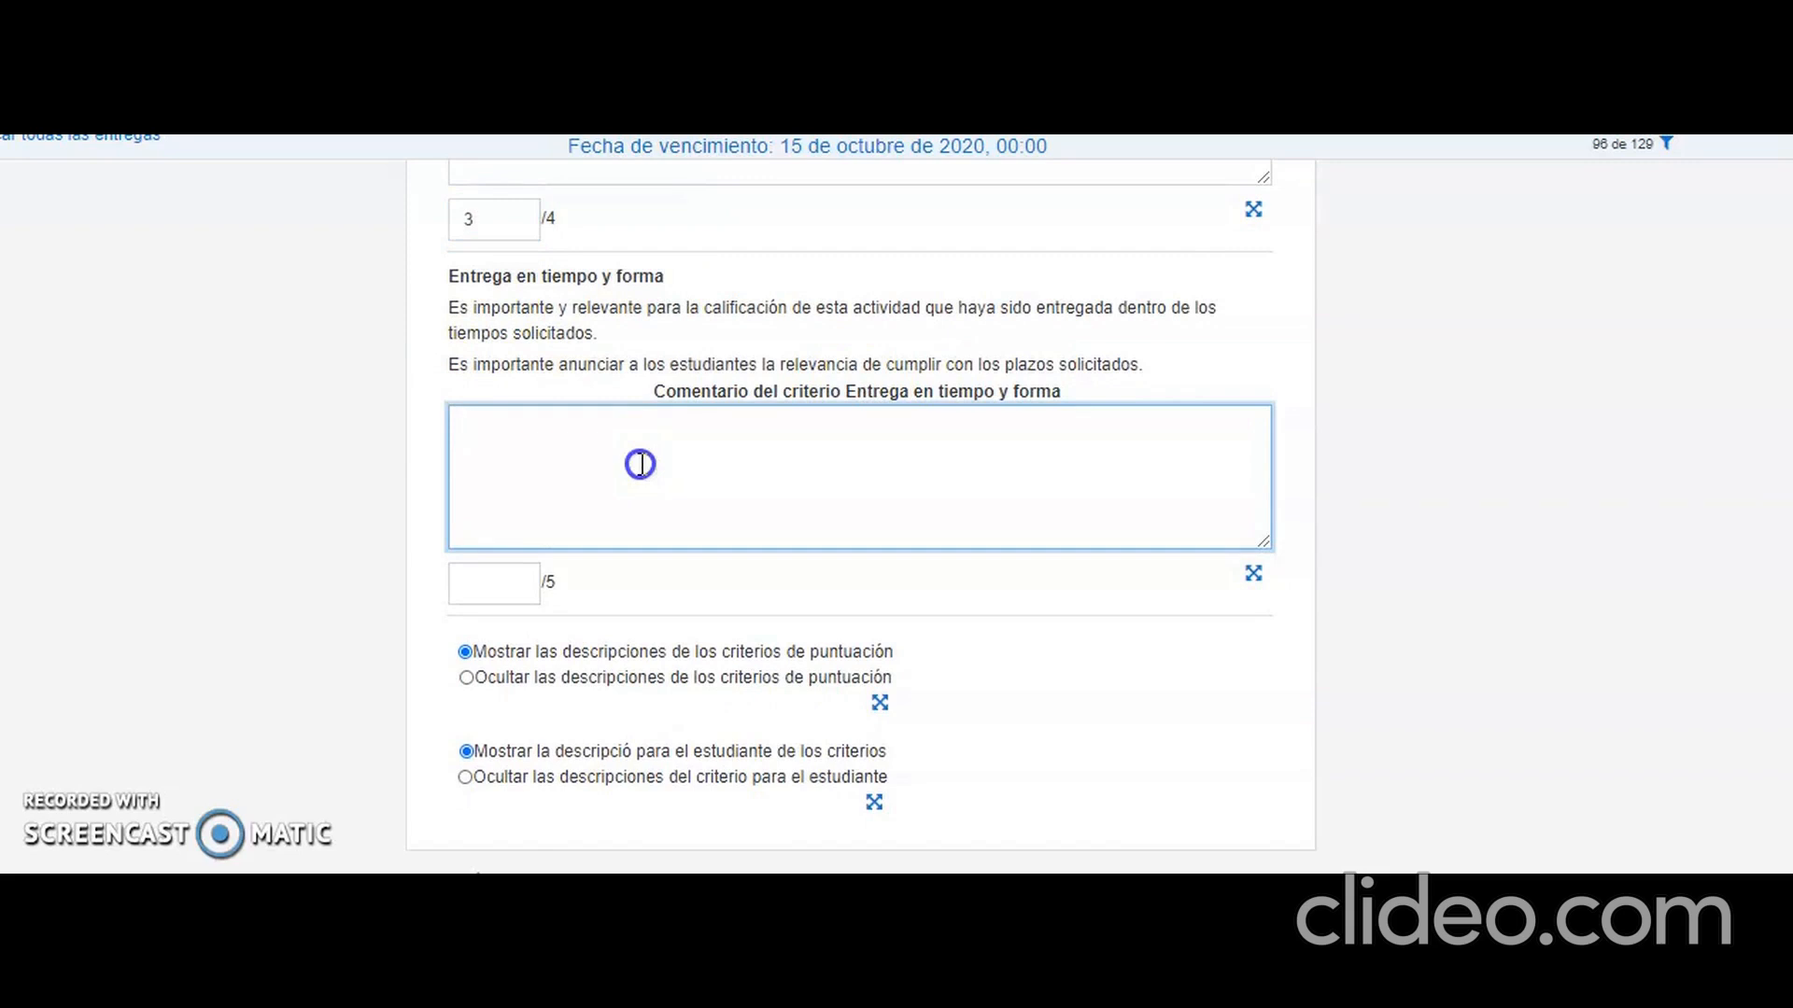
pyautogui.click(510, 576)
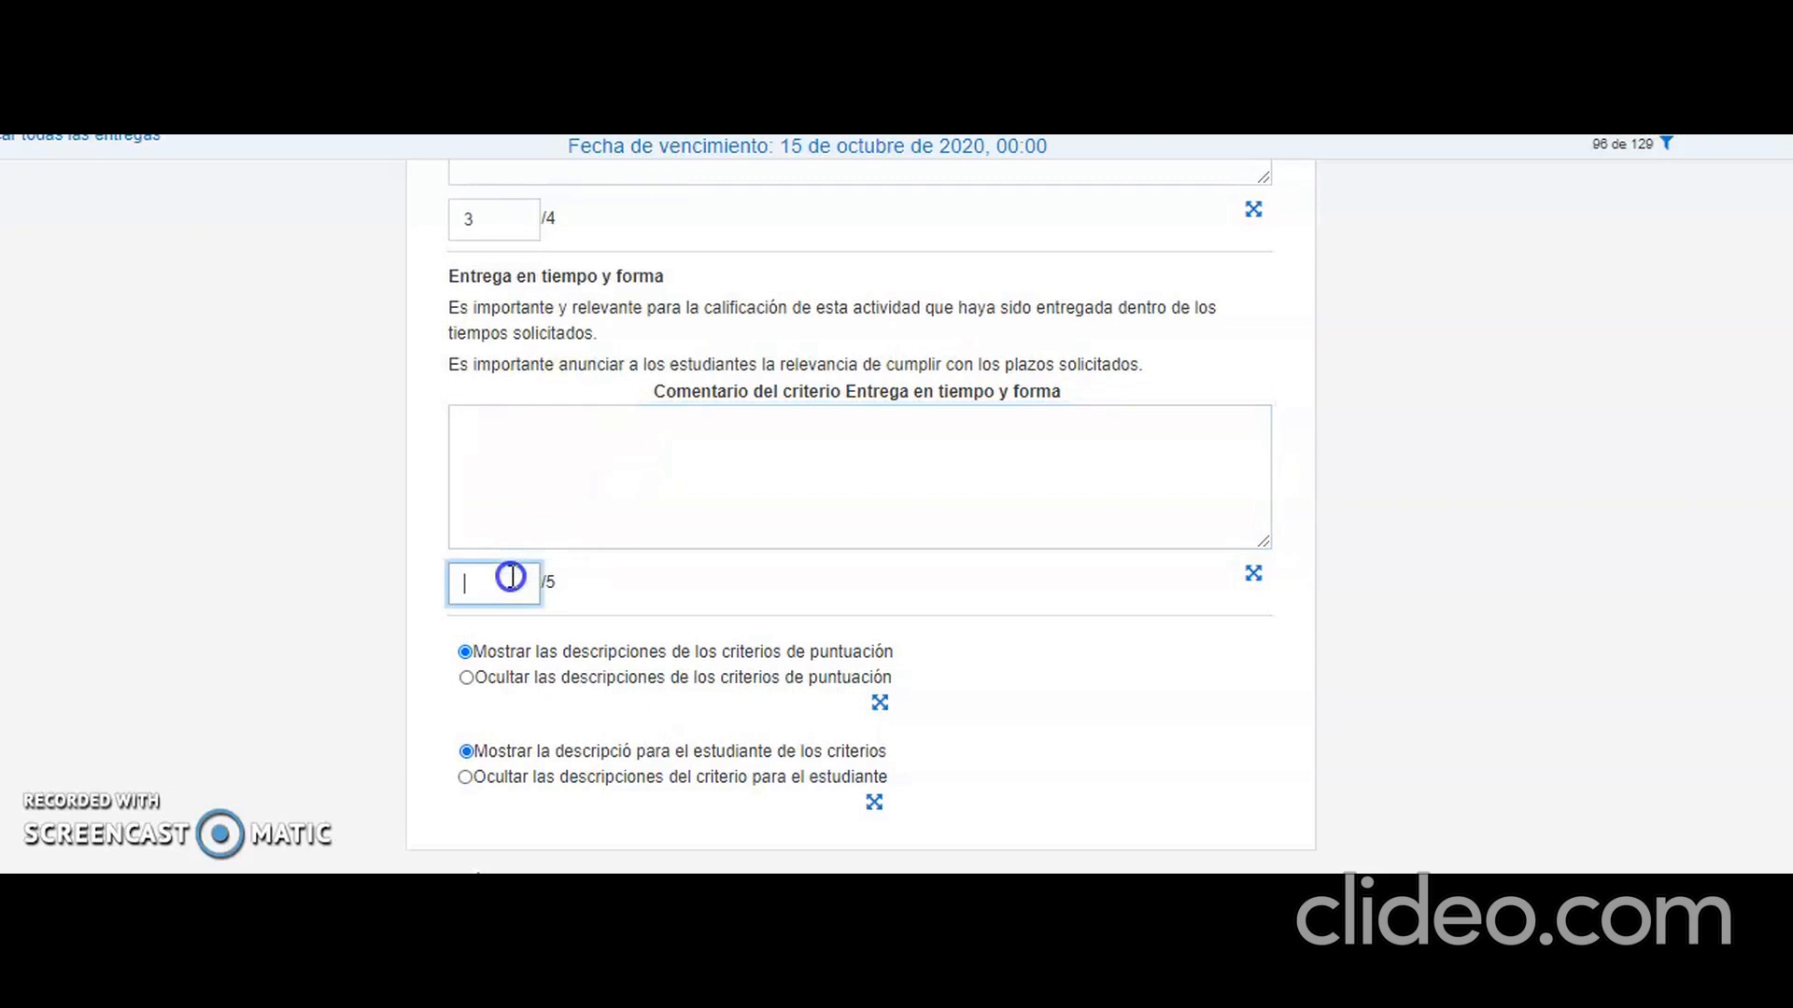
pyautogui.write('3')
# Show the full set of editing tools in the feedback comments editor and place the cursor in its text area.
pyautogui.scroll(-6, 859, 513)
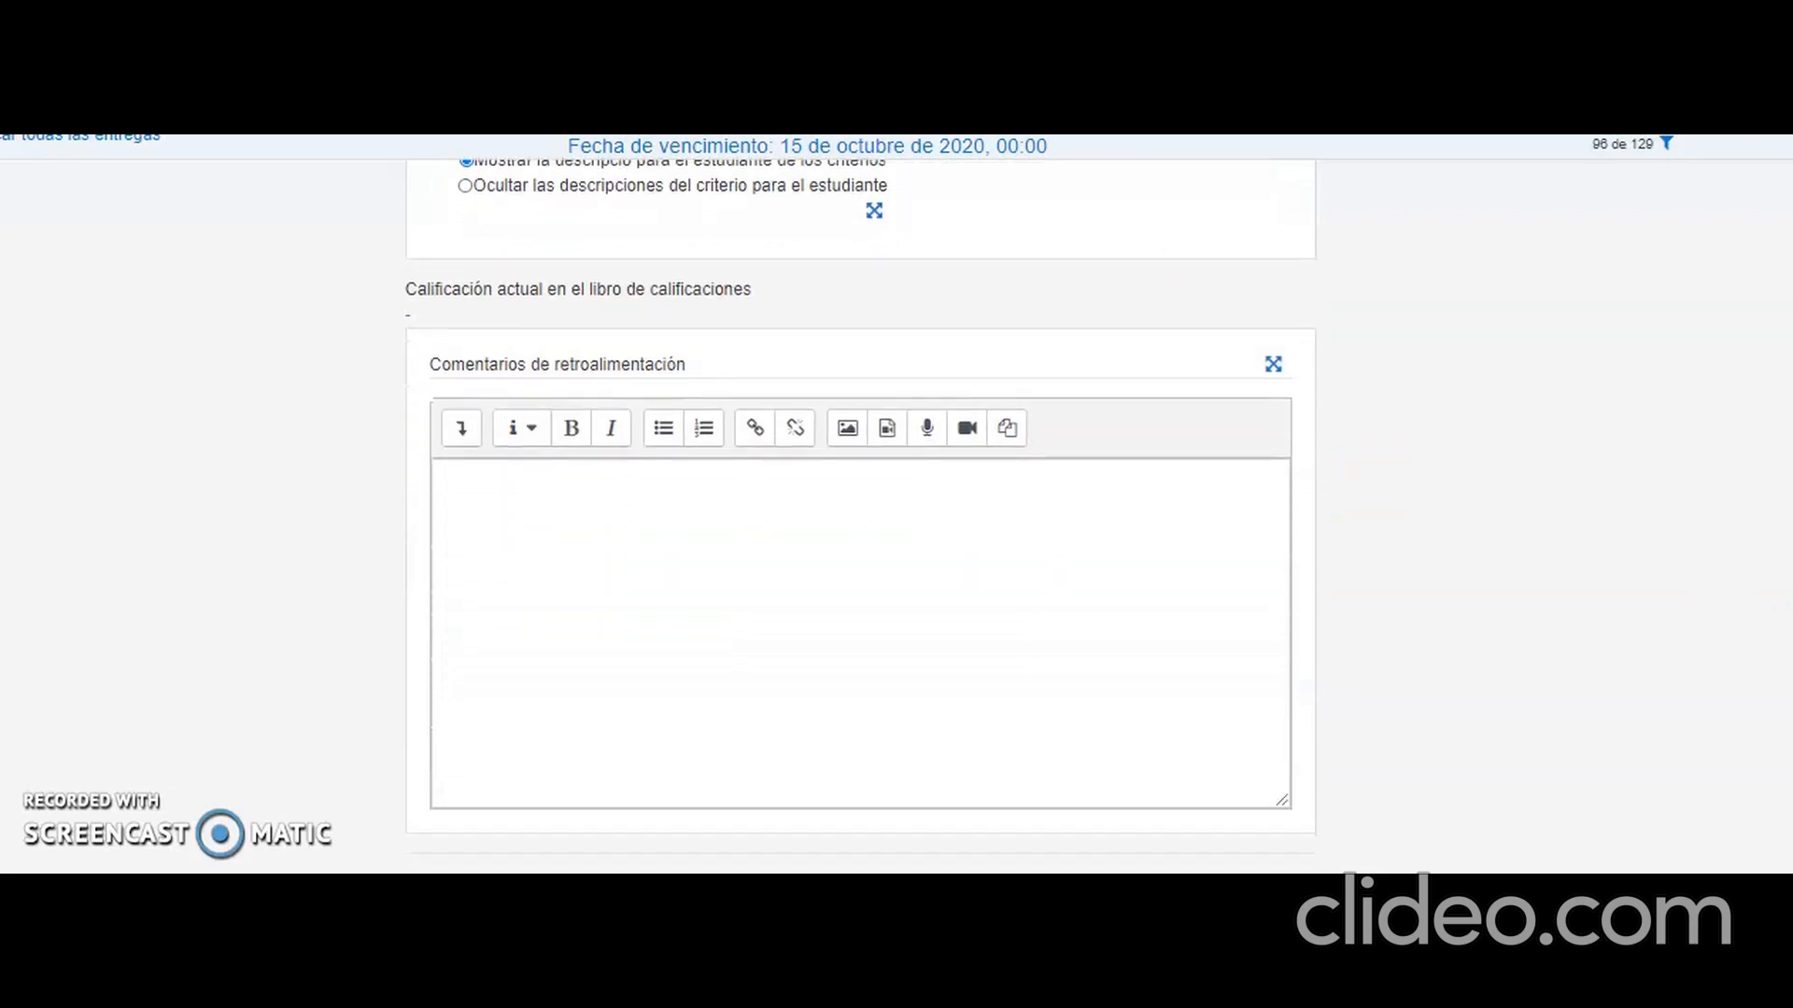
pyautogui.click(1135, 637)
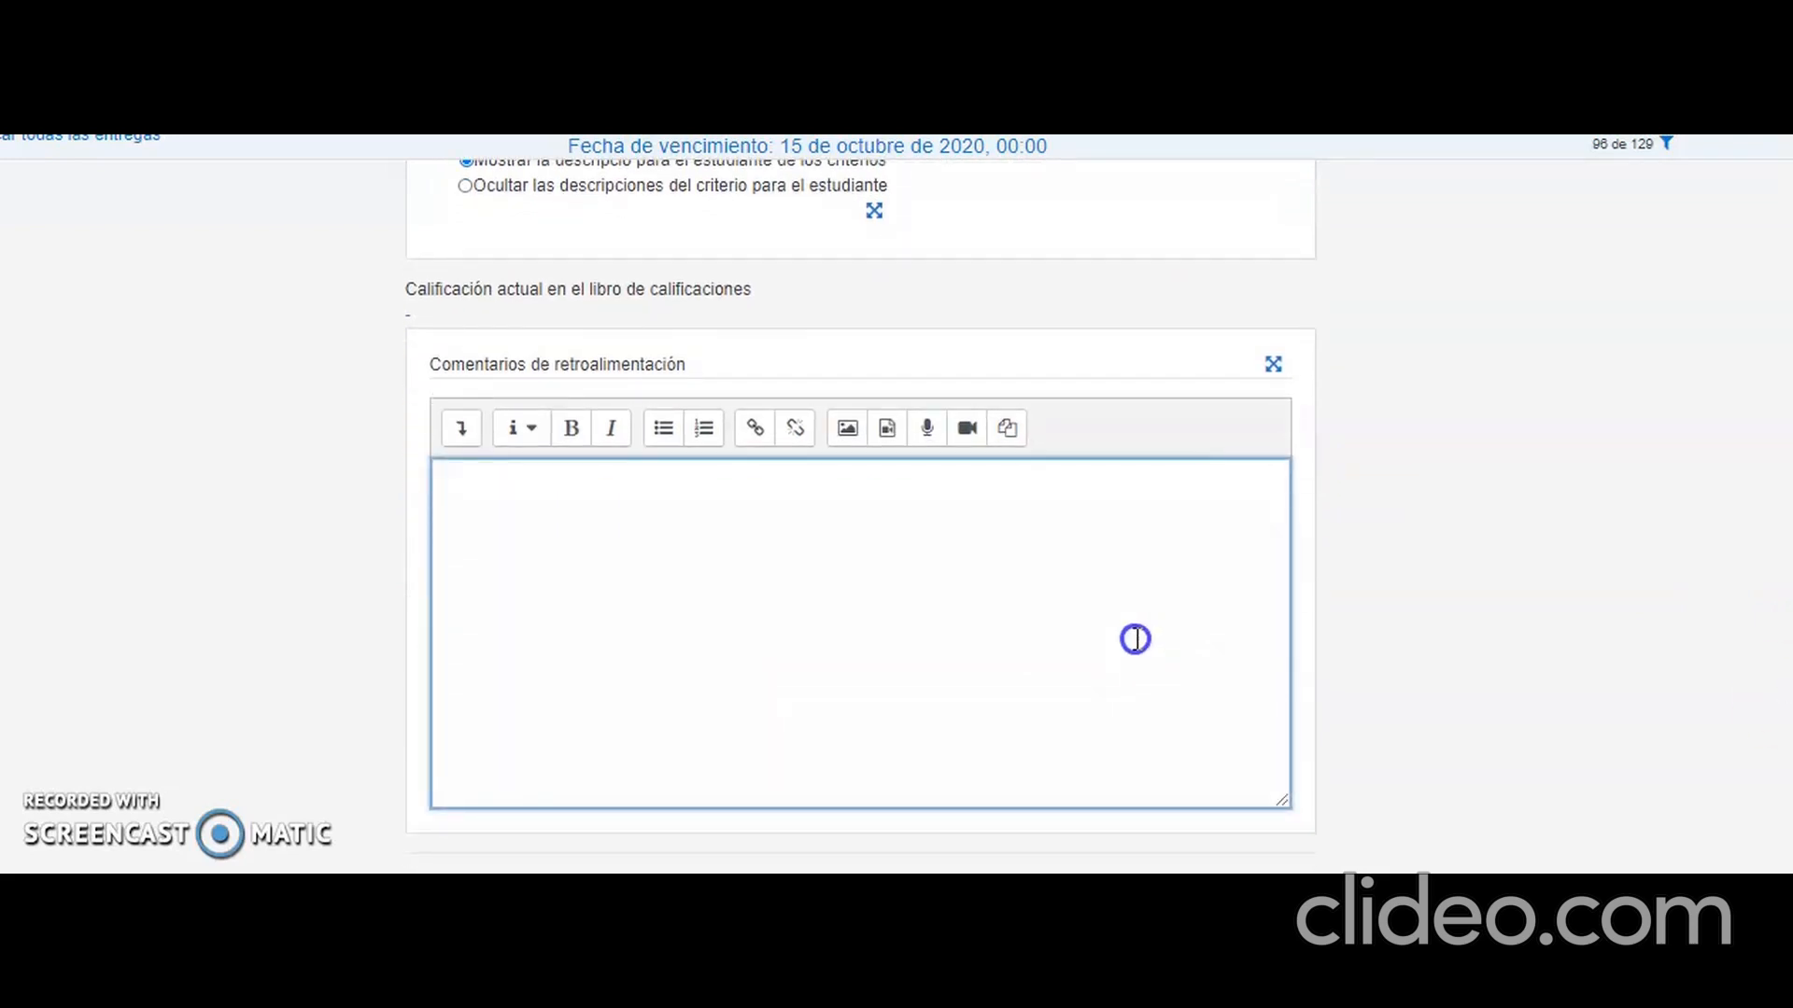
pyautogui.click(461, 428)
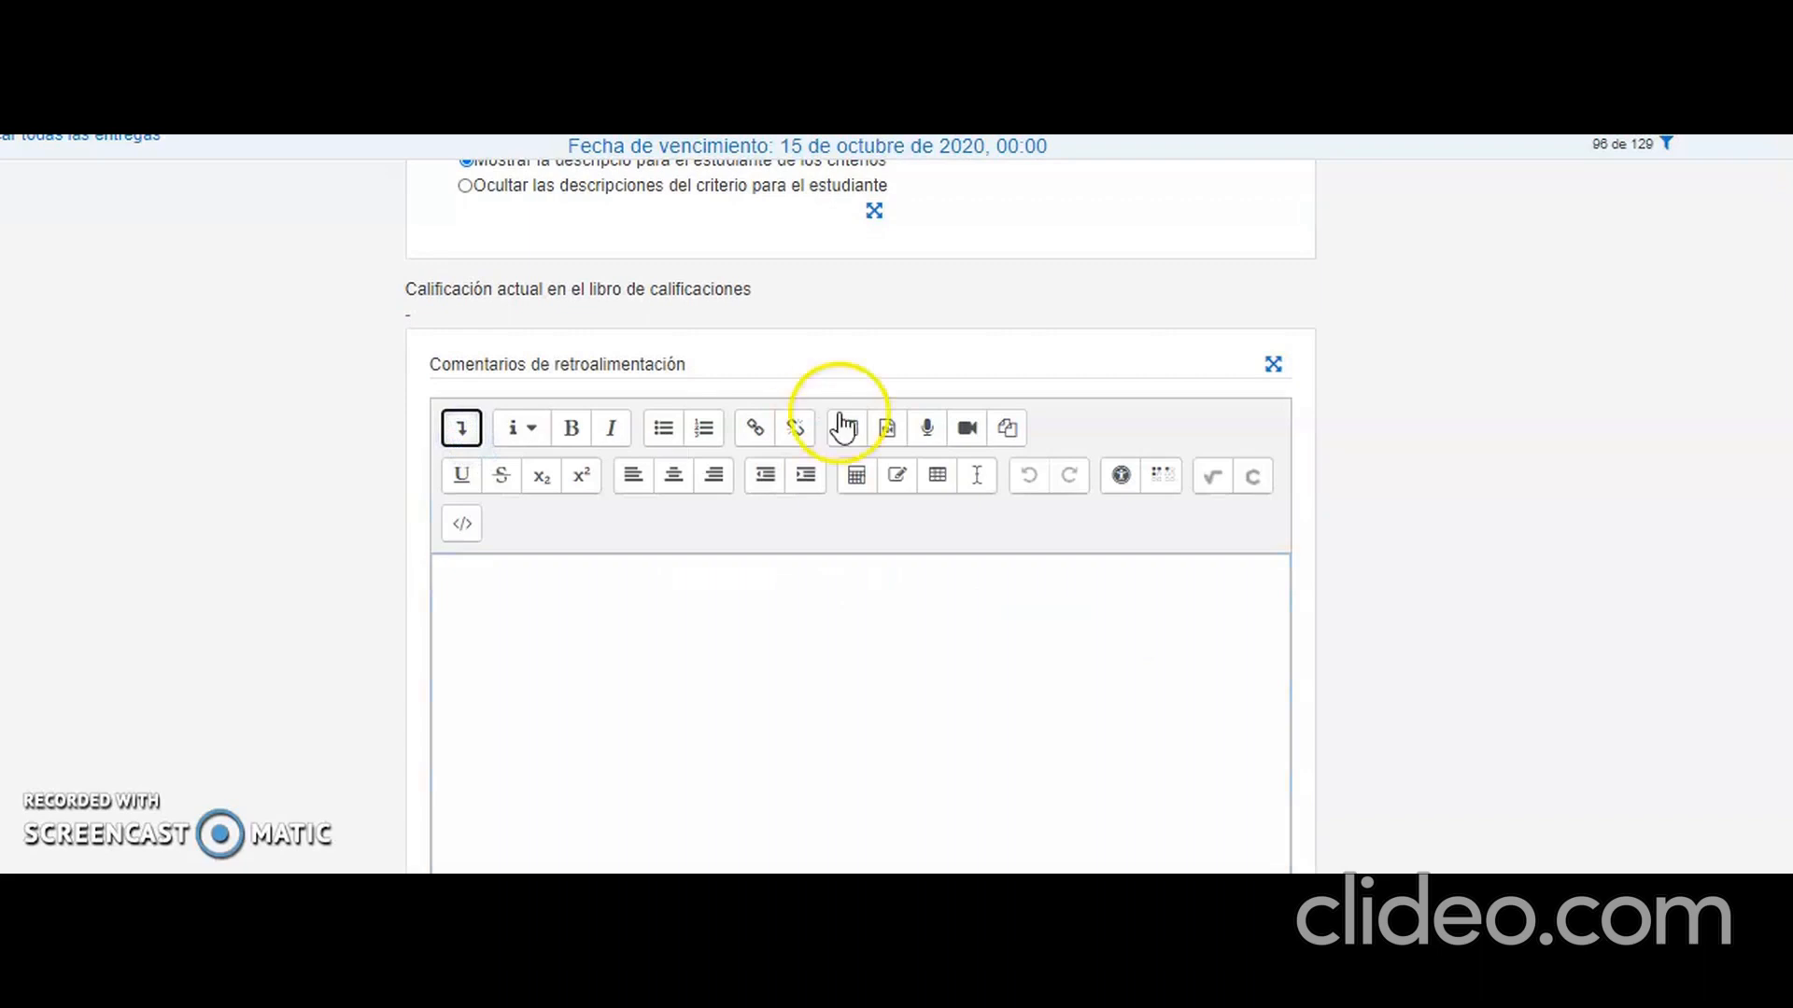
pyautogui.click(799, 592)
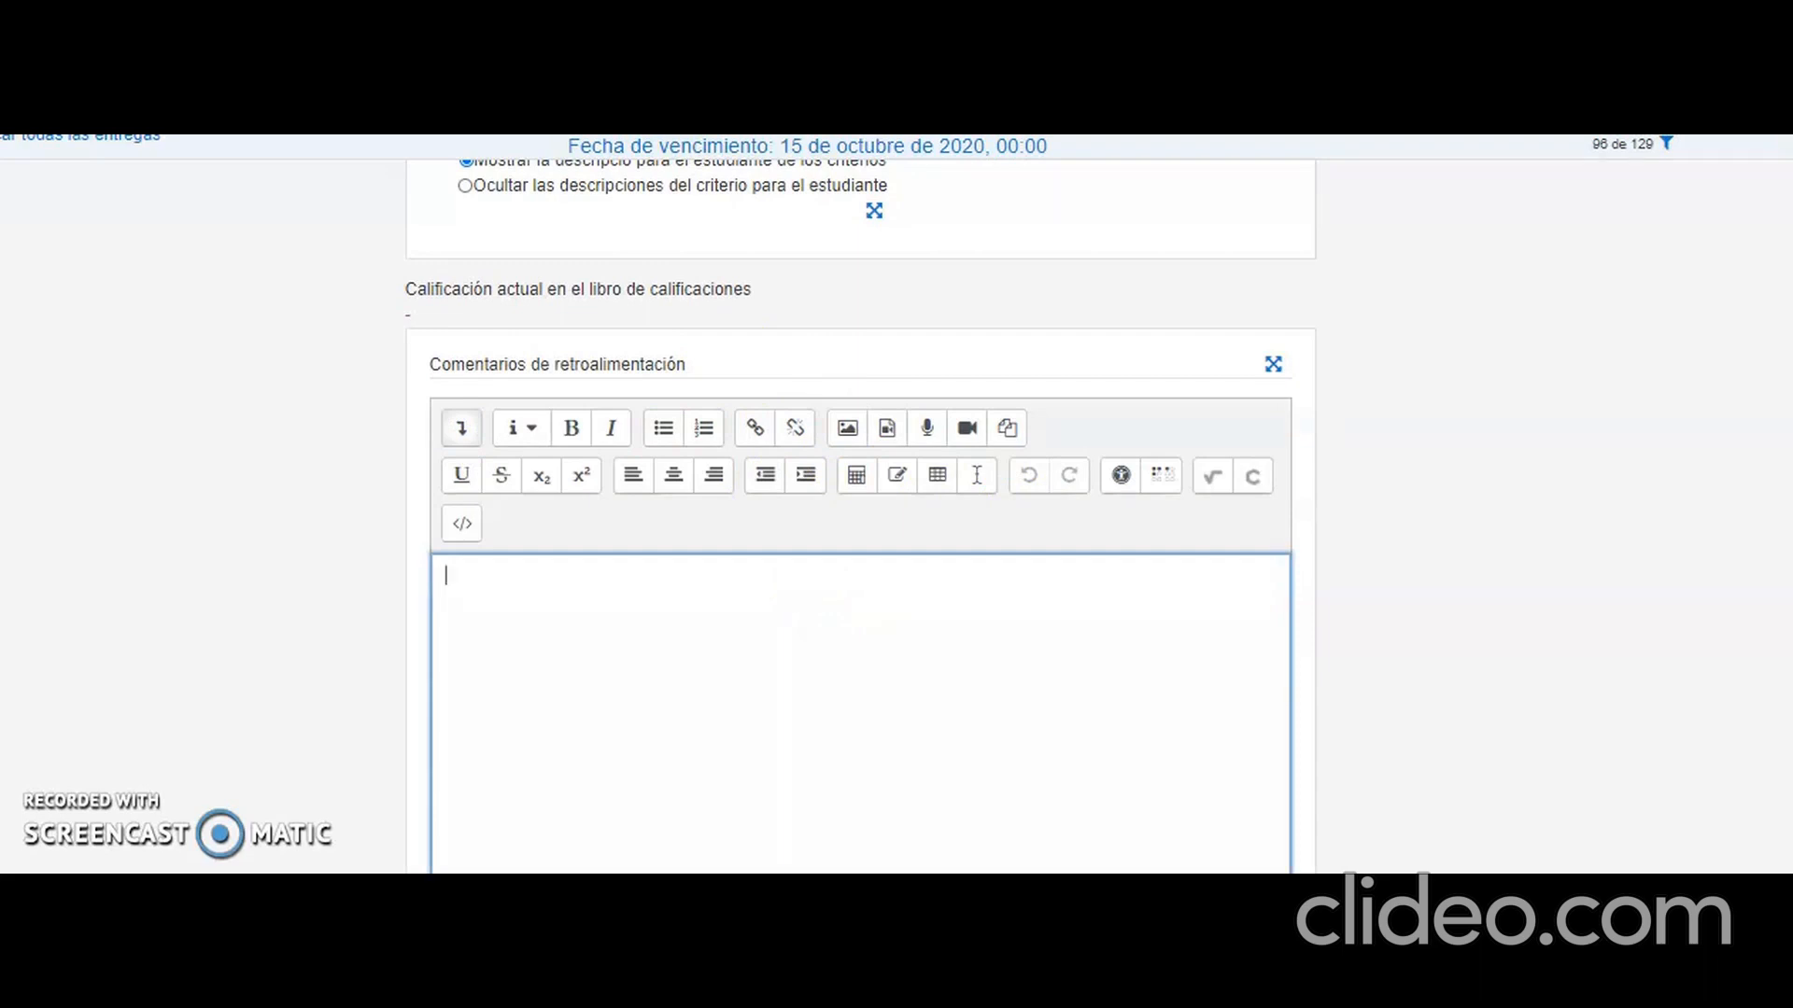
# Save the student's grade with the feedback comments left empty and return to the list of all submissions.
pyautogui.scroll(-1, 858, 597)
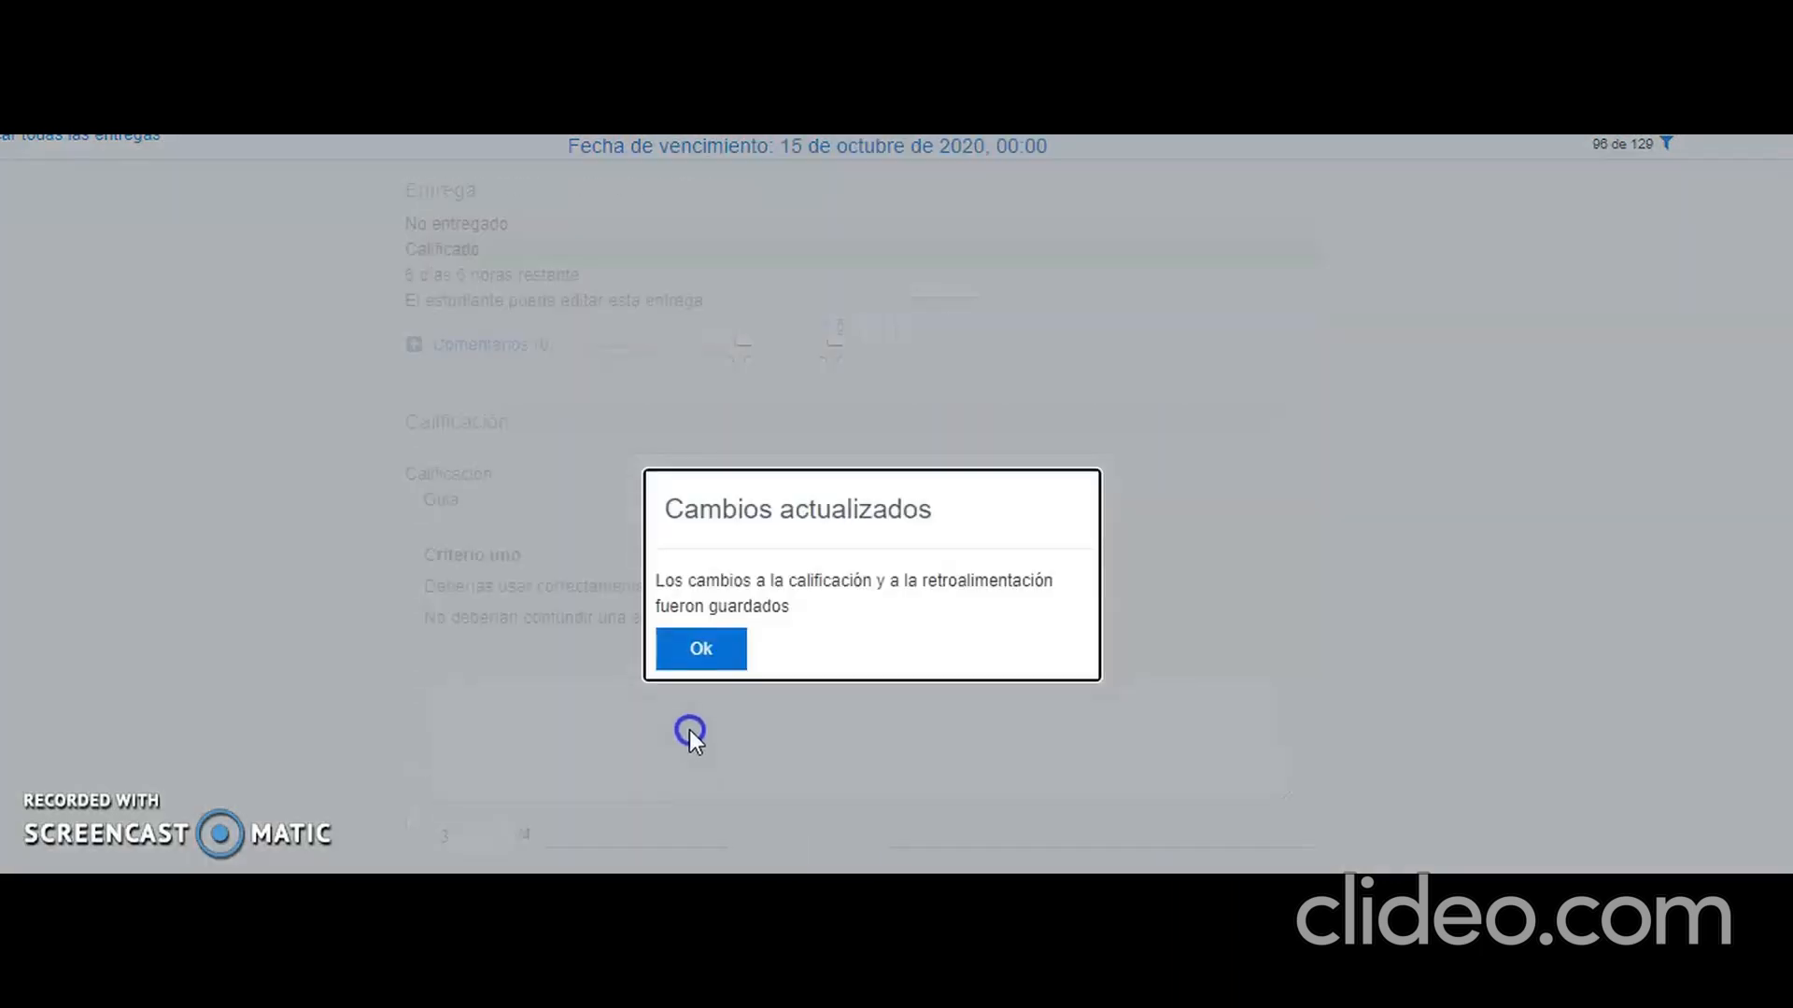
pyautogui.click(688, 665)
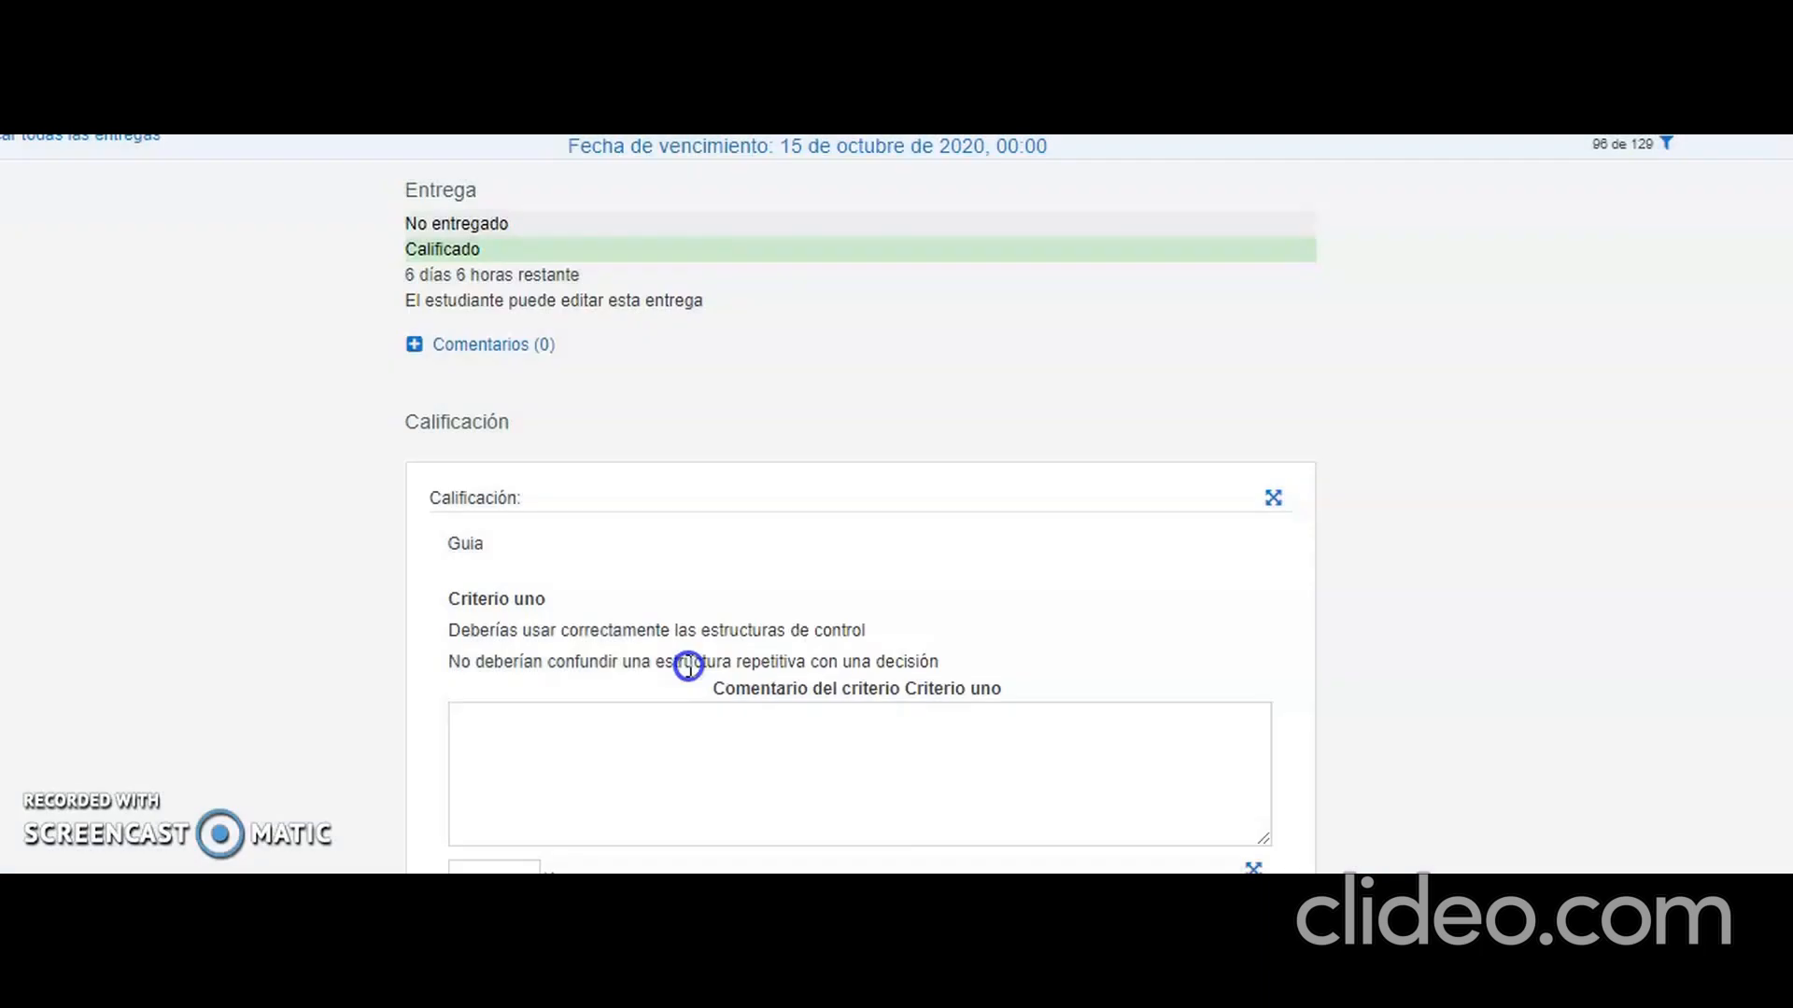
pyautogui.click(44, 149)
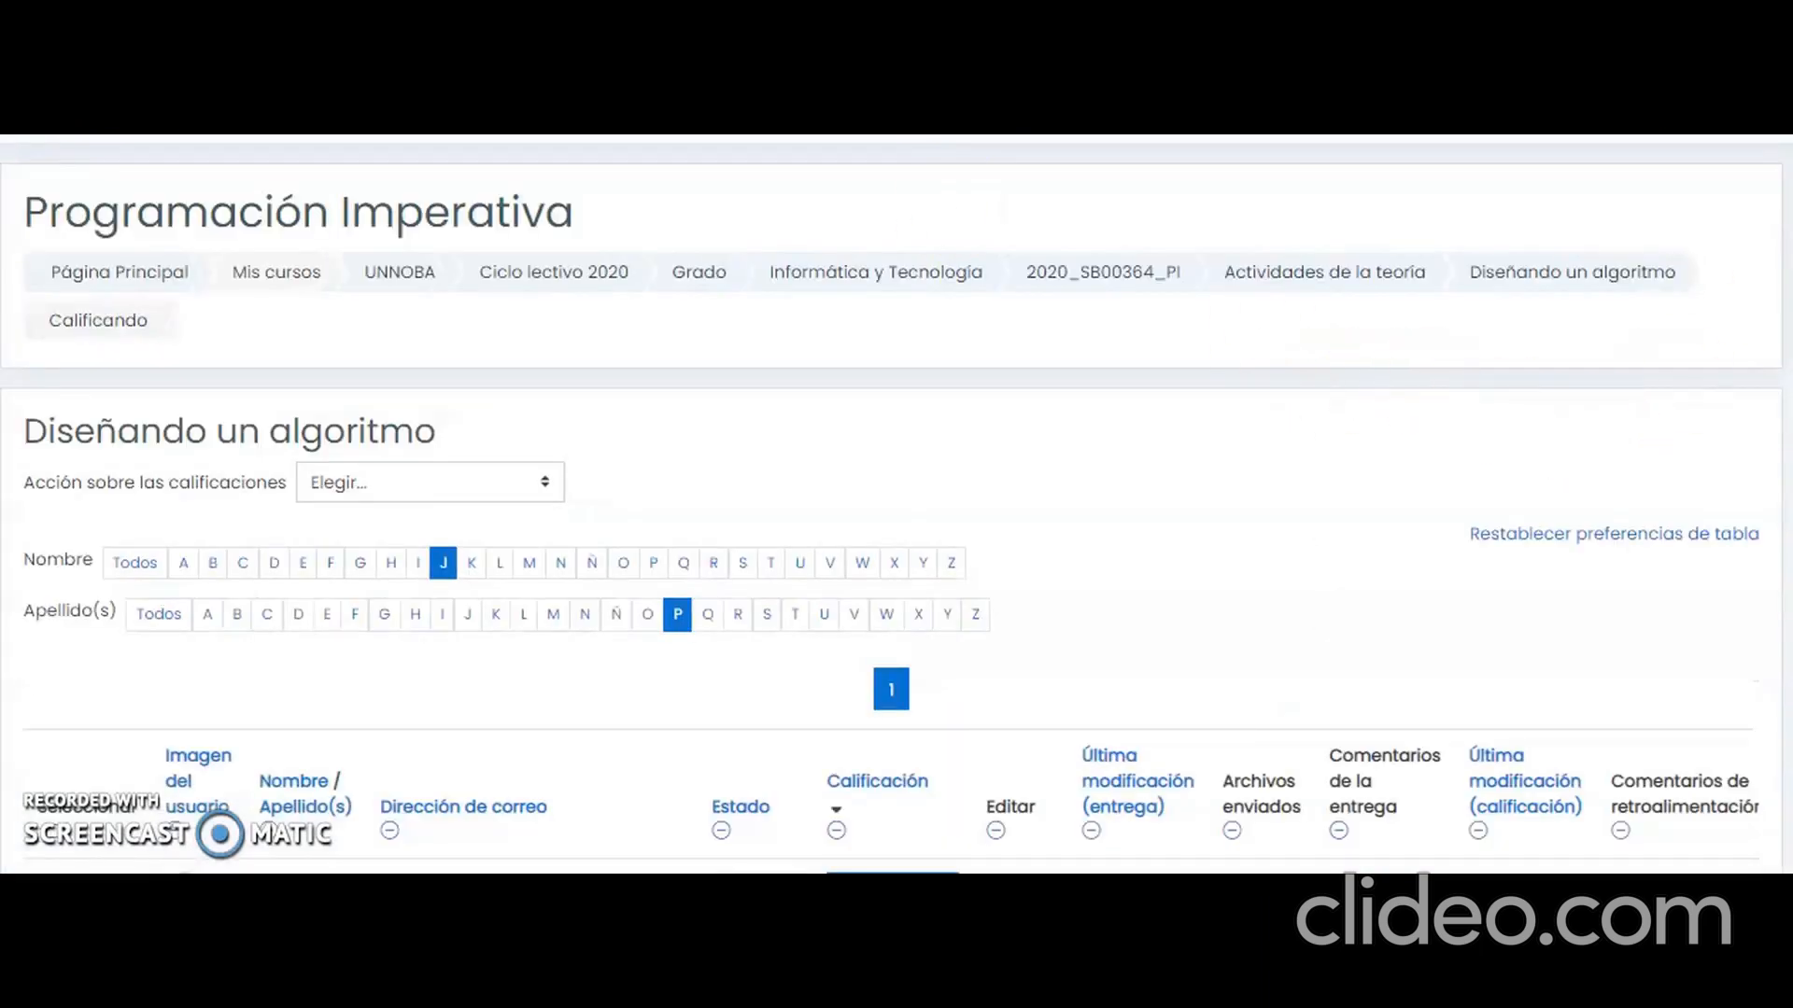
pyautogui.scroll(-2, 891, 512)
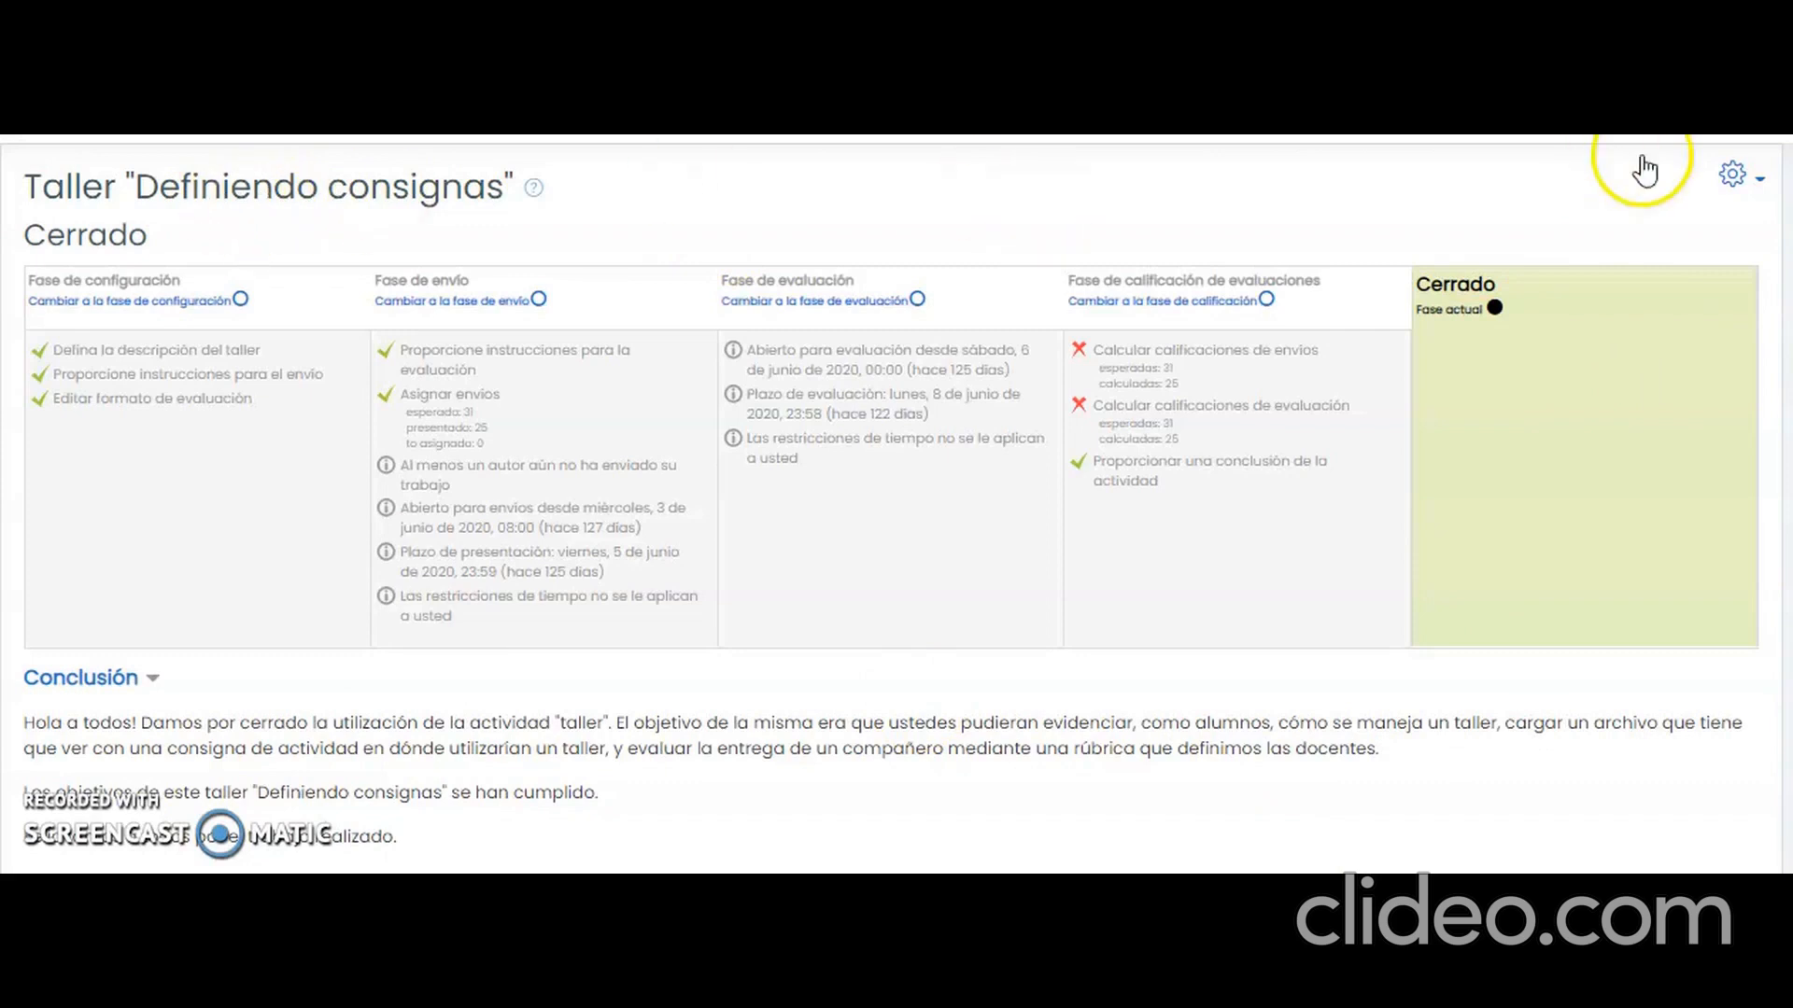
# Open the settings of the workshop "Definiendo consignas" with all sections expanded and show its grading settings.
pyautogui.click(1732, 176)
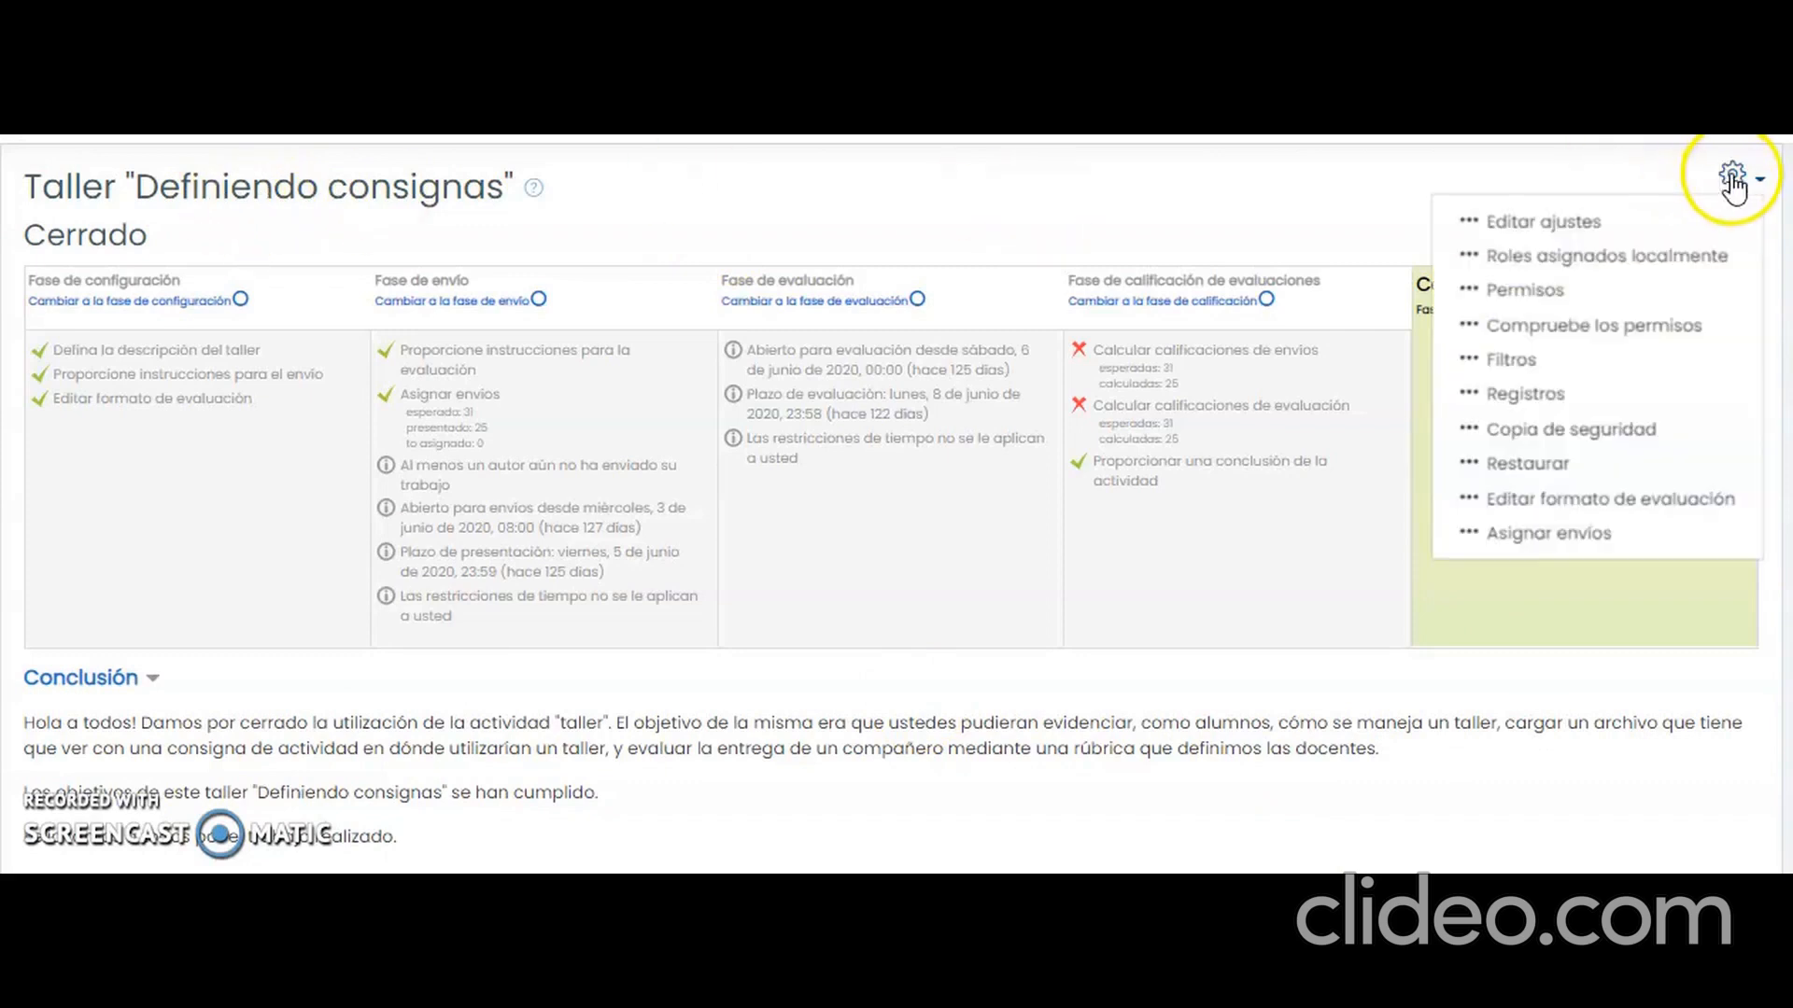
pyautogui.click(1527, 226)
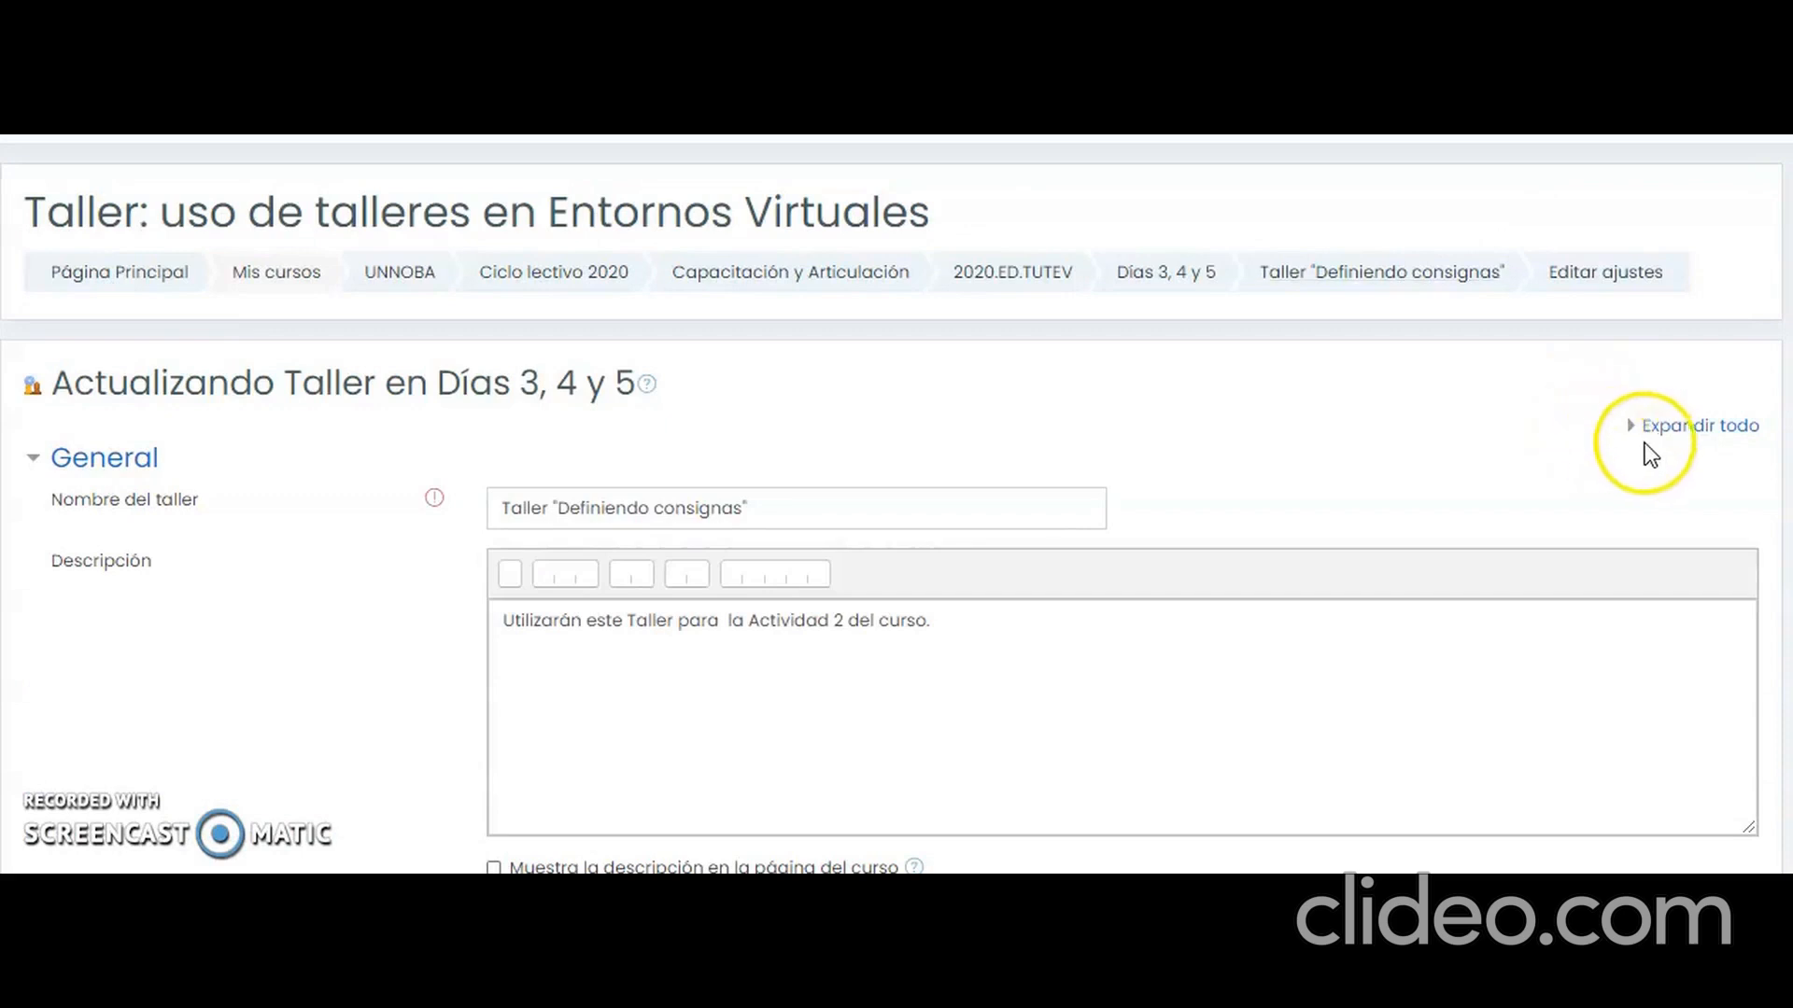
pyautogui.click(1685, 428)
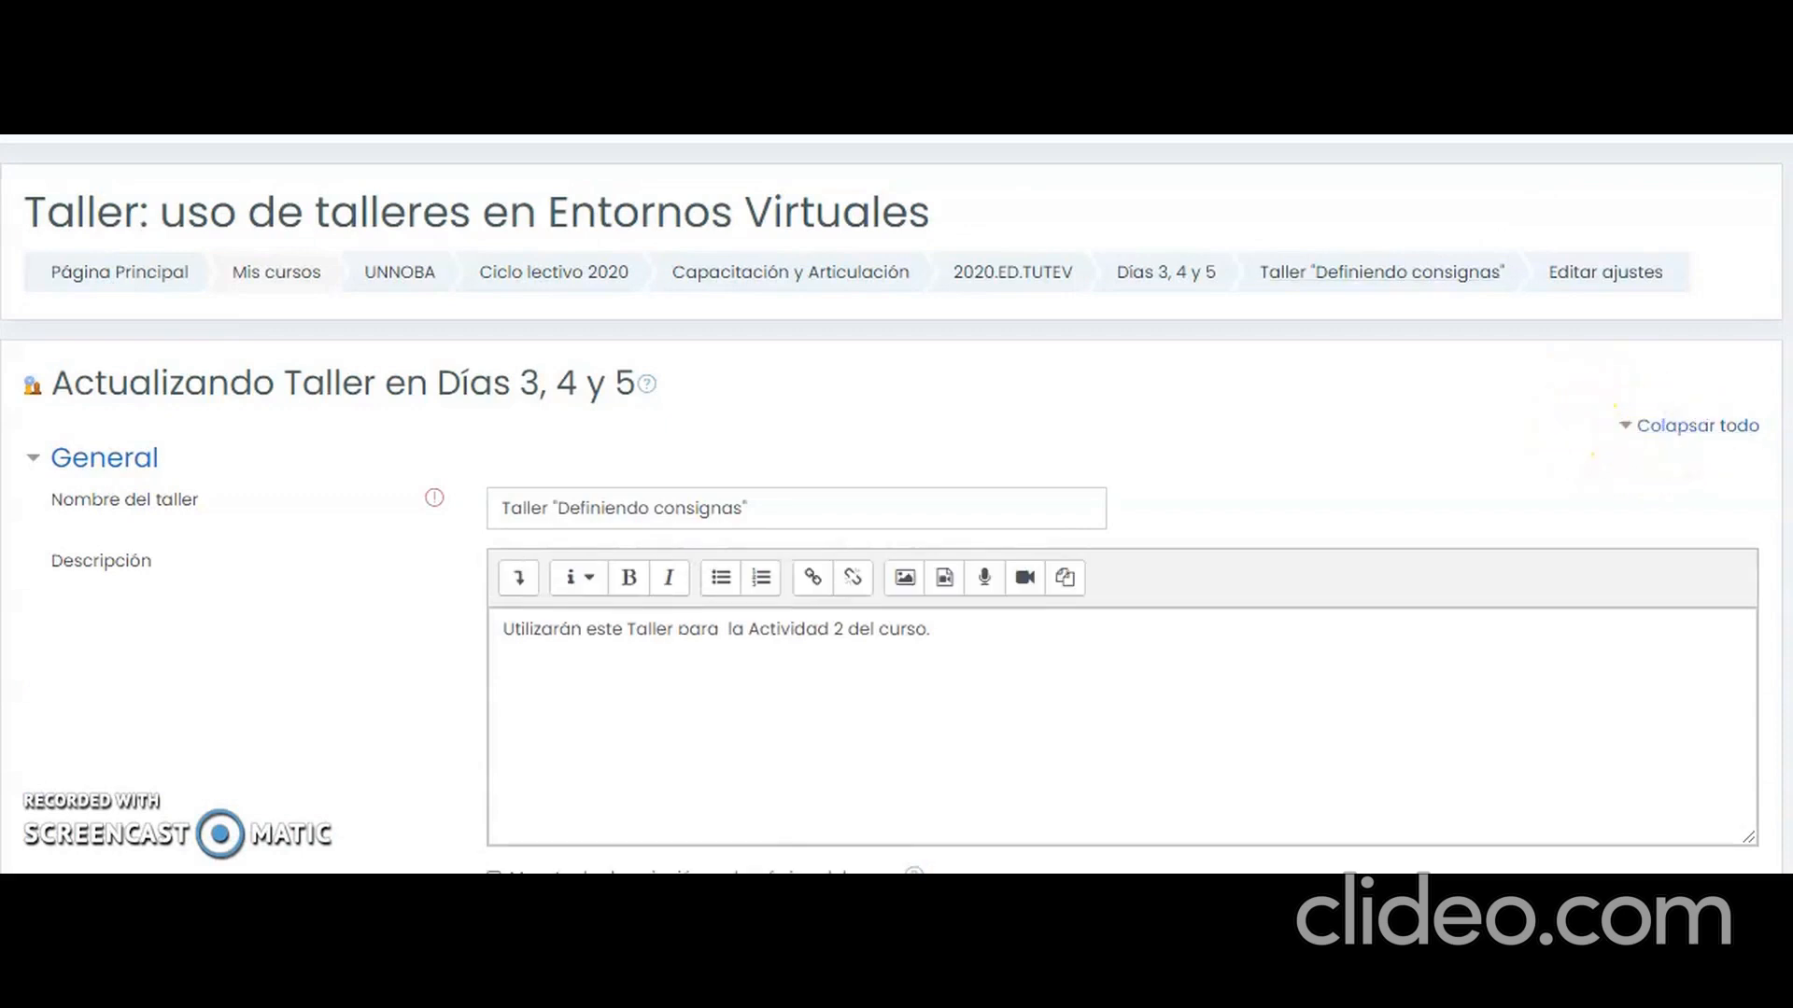
pyautogui.scroll(-10, 897, 504)
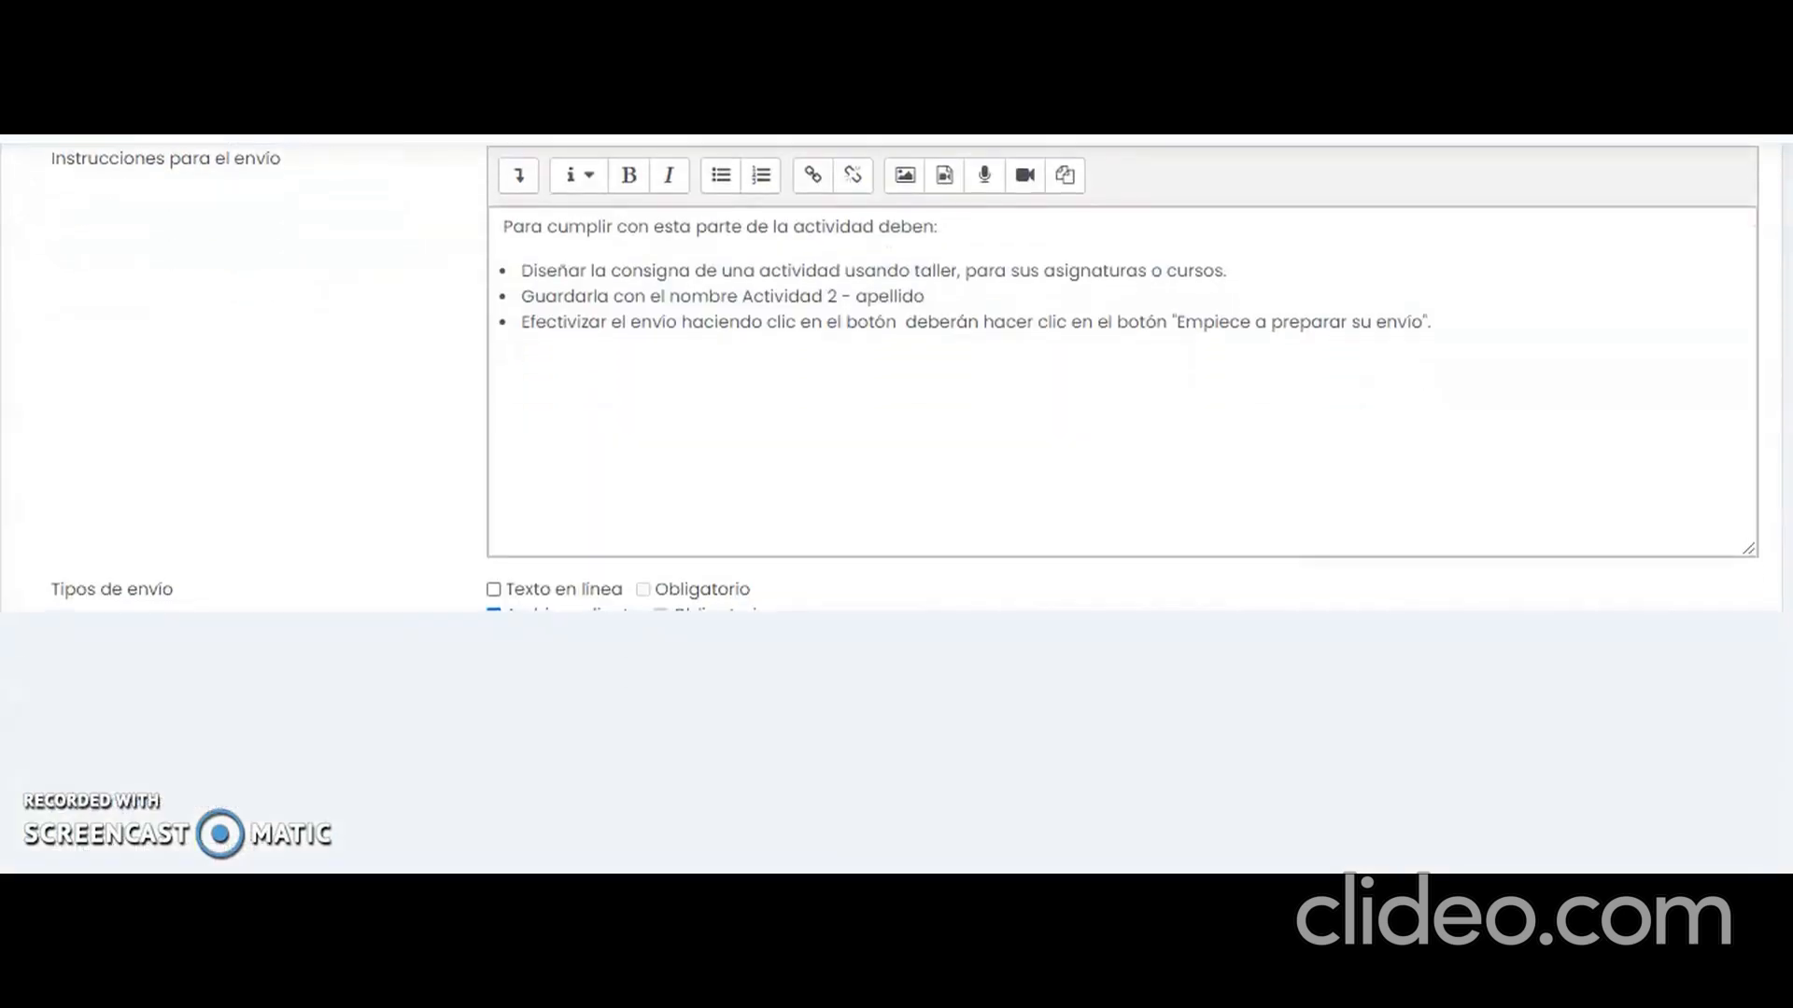
pyautogui.scroll(4, 896, 504)
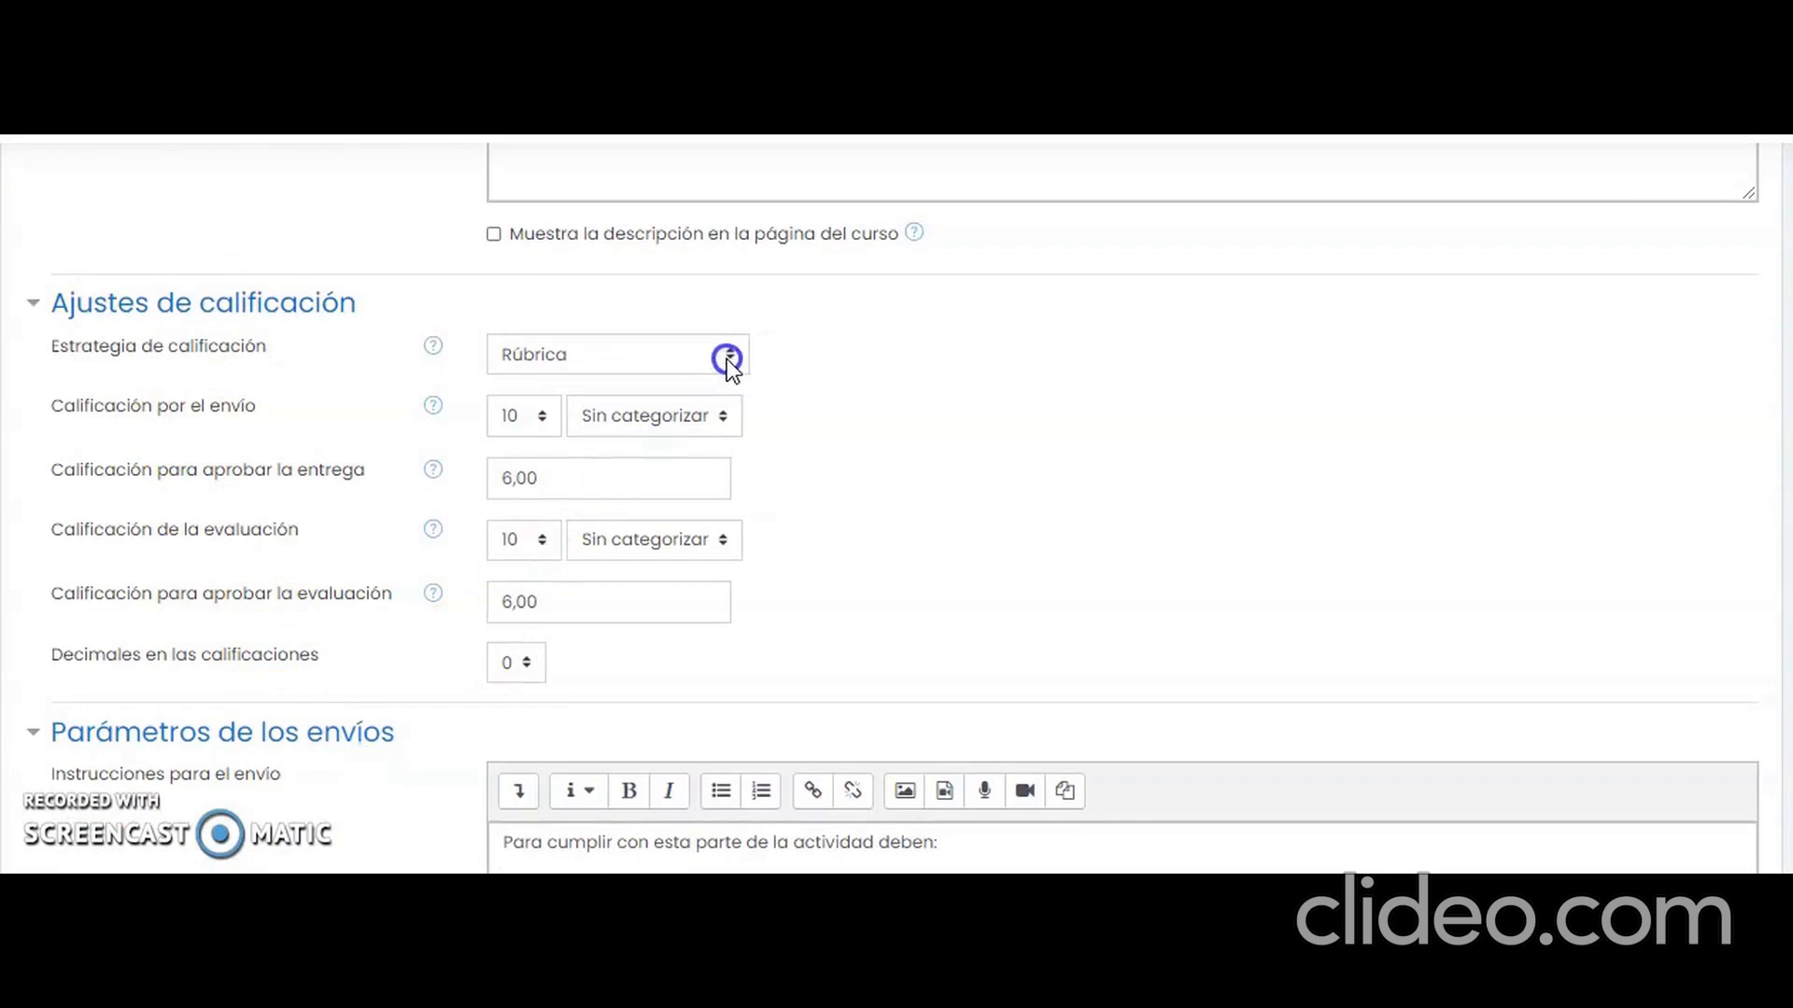
# Read the help on the workshop's grading strategy and review the maximum grade options for the submission.
pyautogui.click(435, 351)
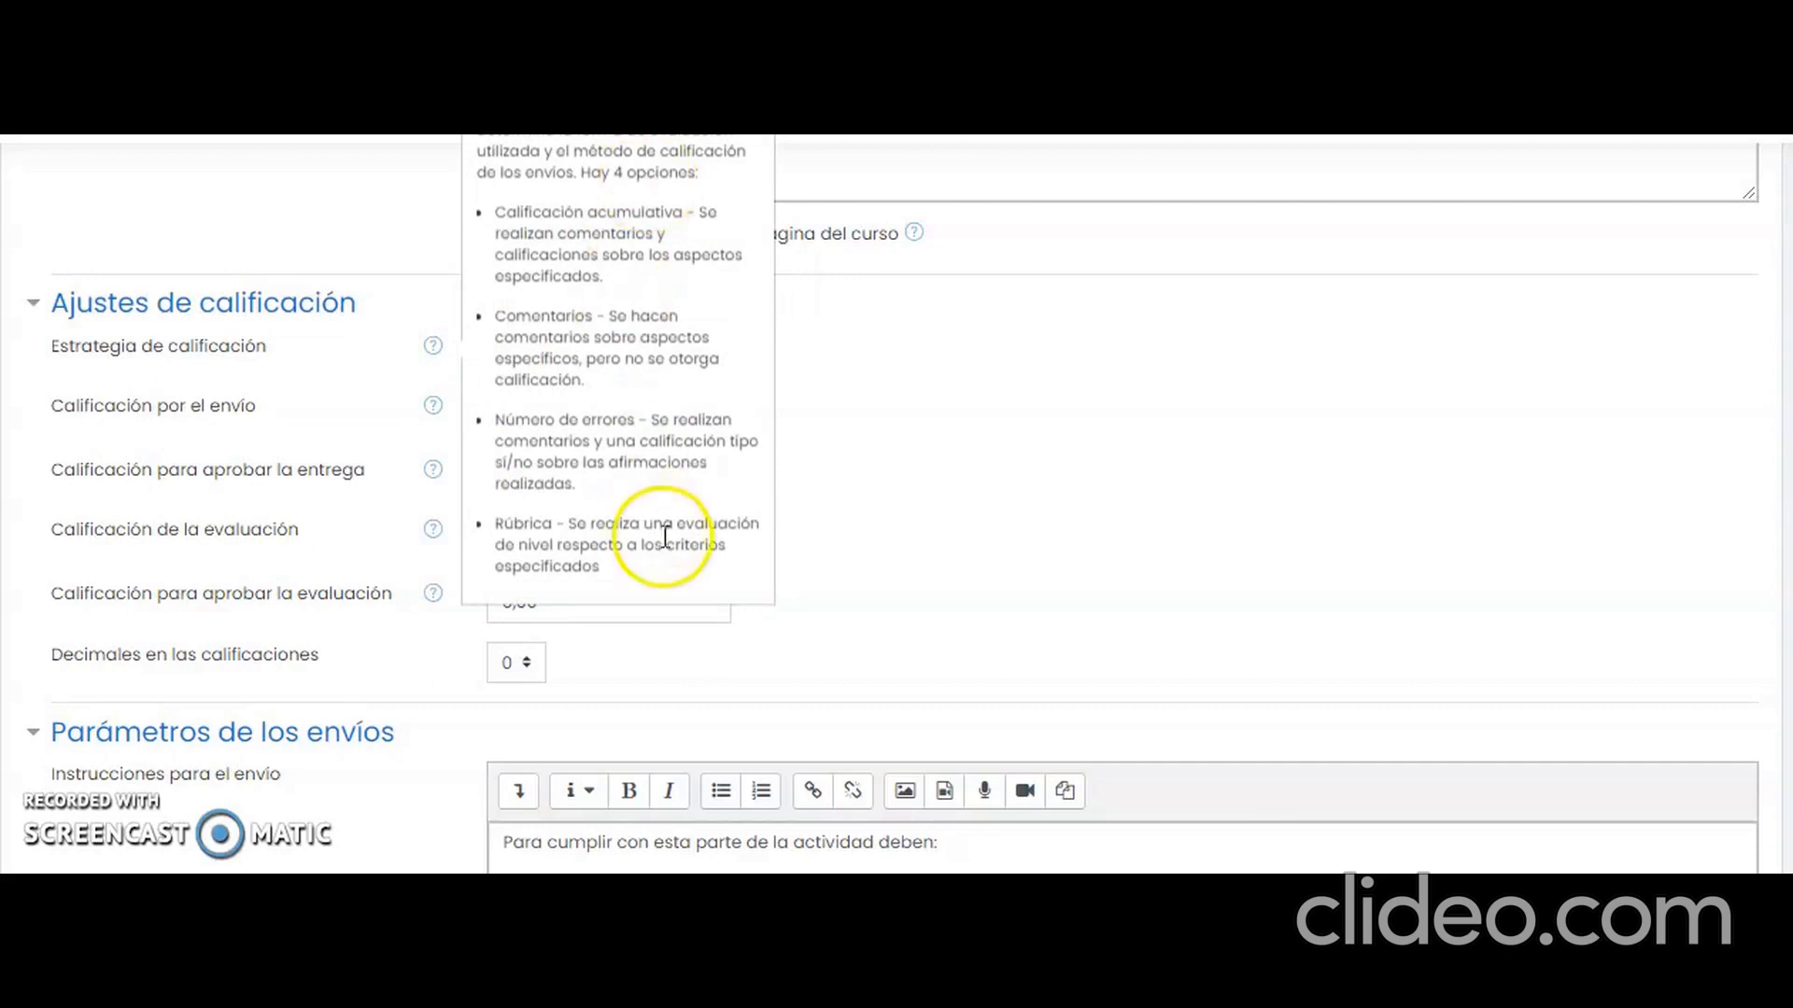
pyautogui.click(339, 427)
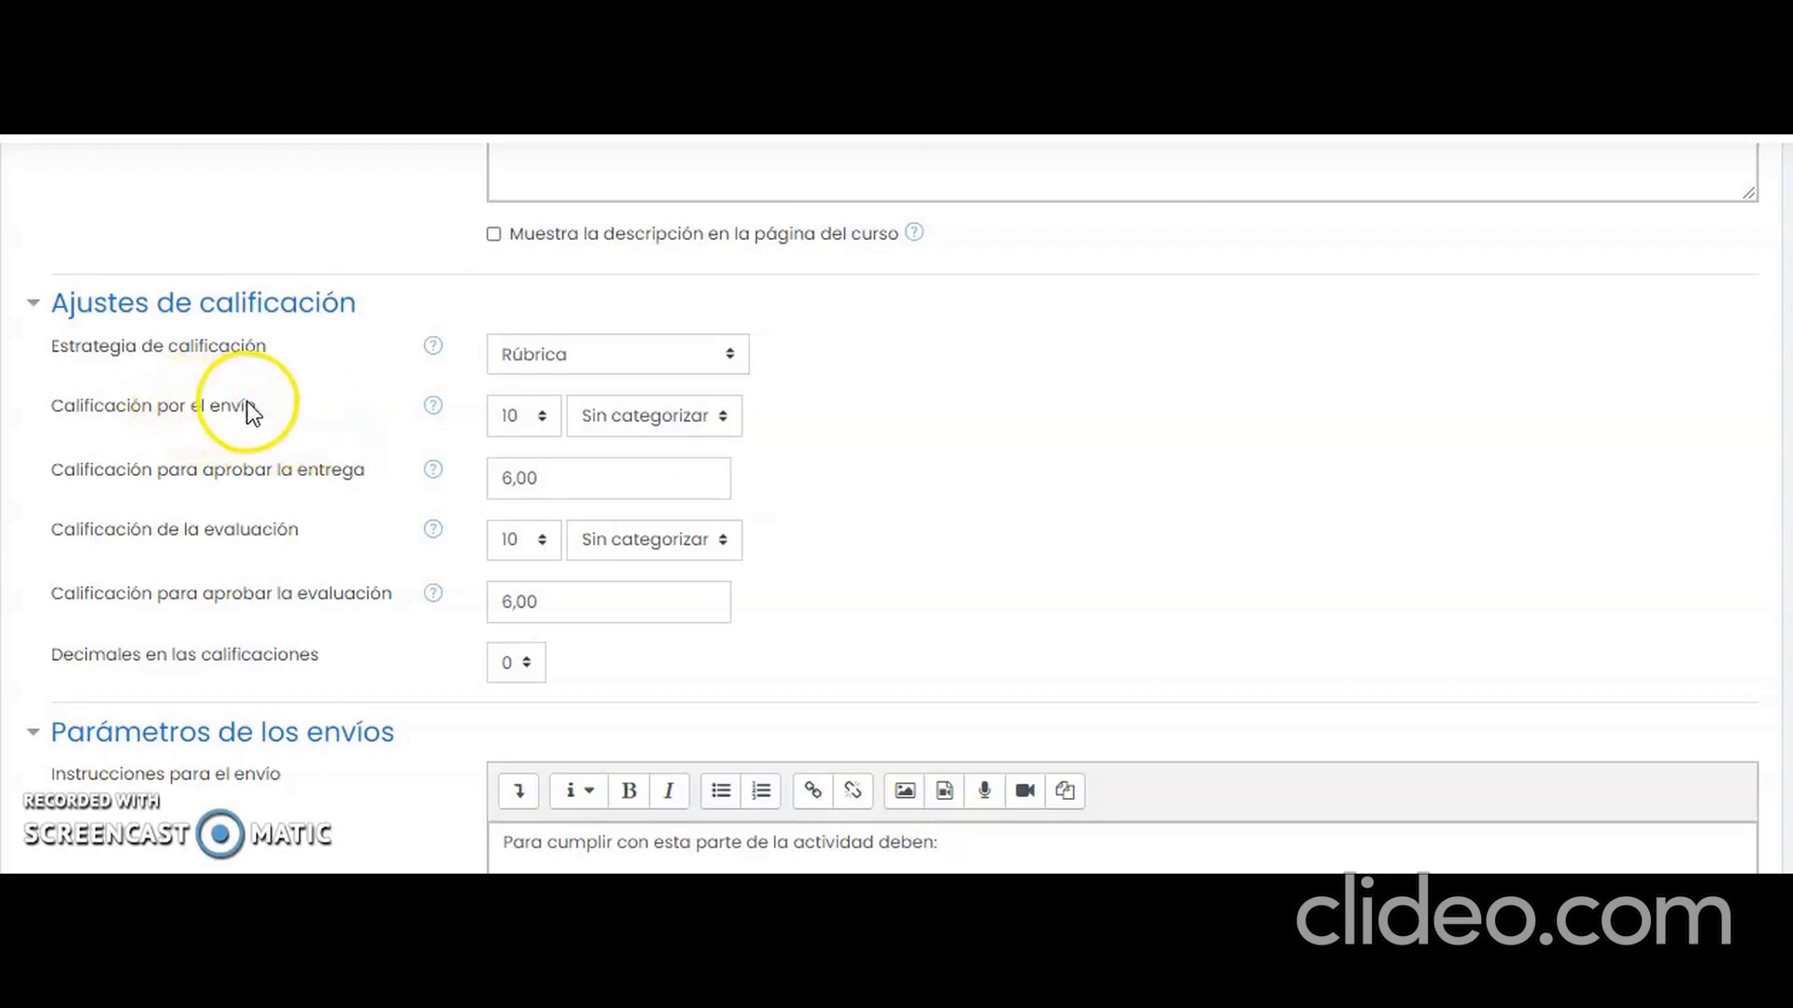
pyautogui.click(545, 422)
pyautogui.click(545, 422)
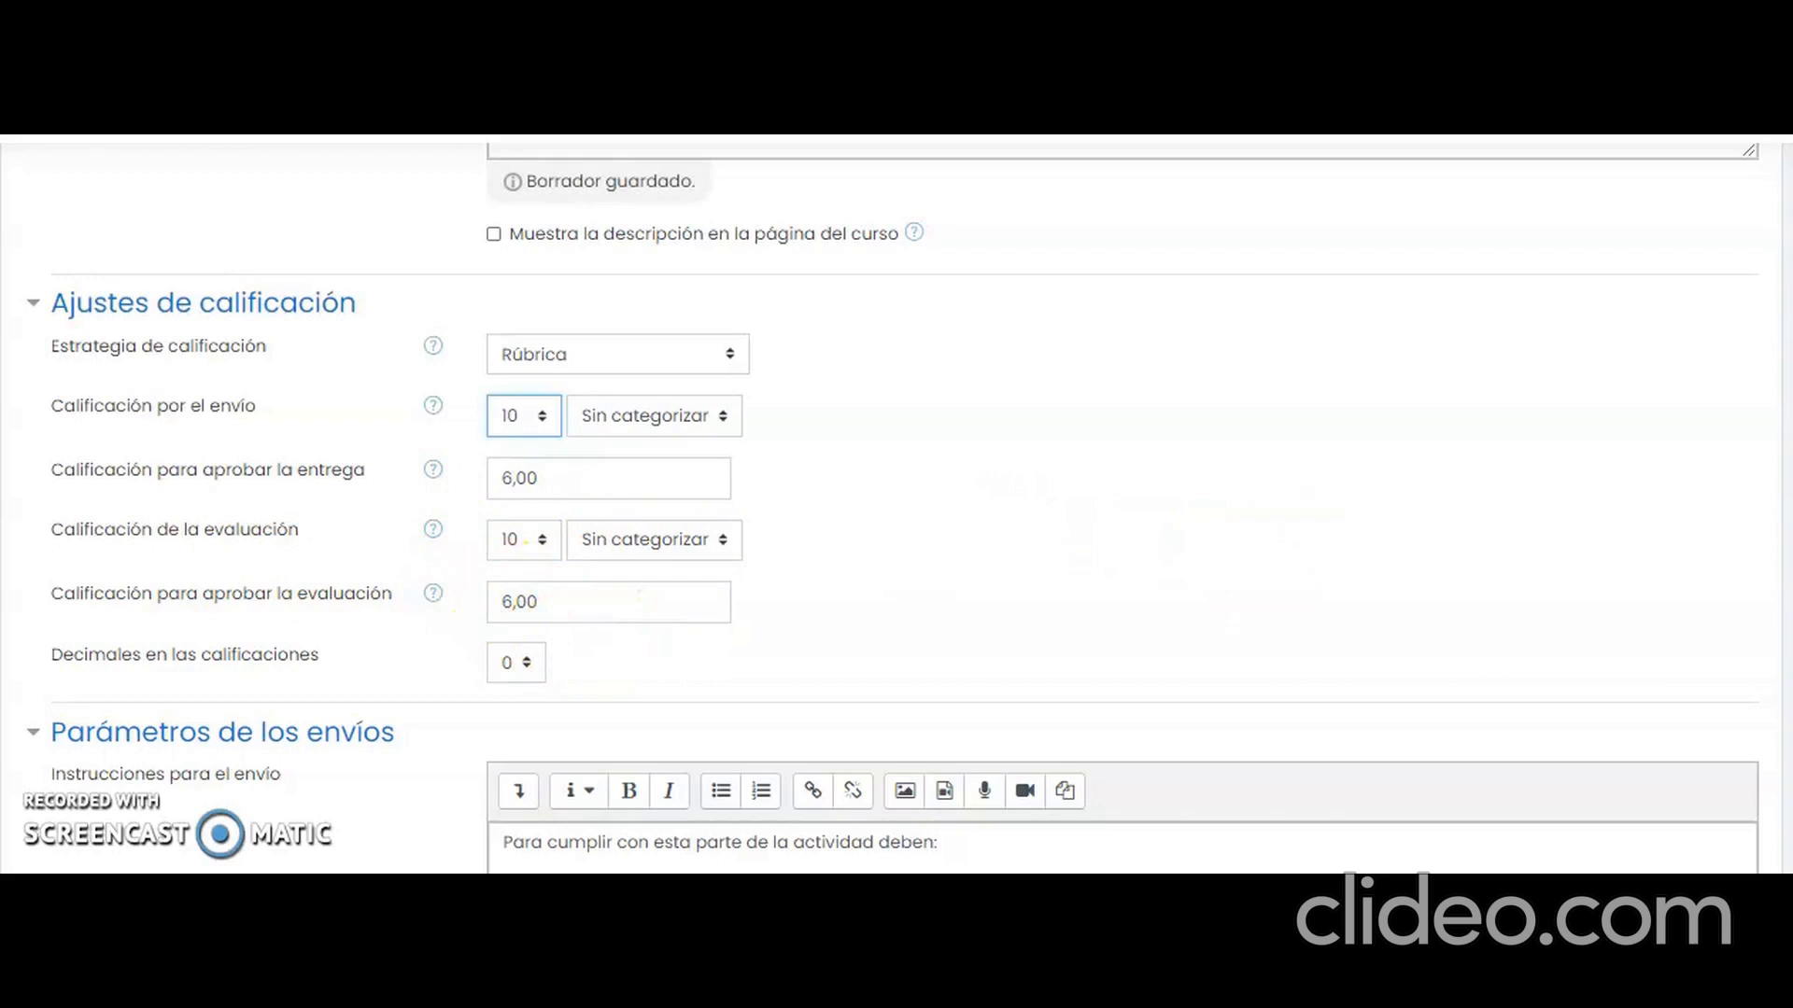
pyautogui.scroll(-2, 896, 504)
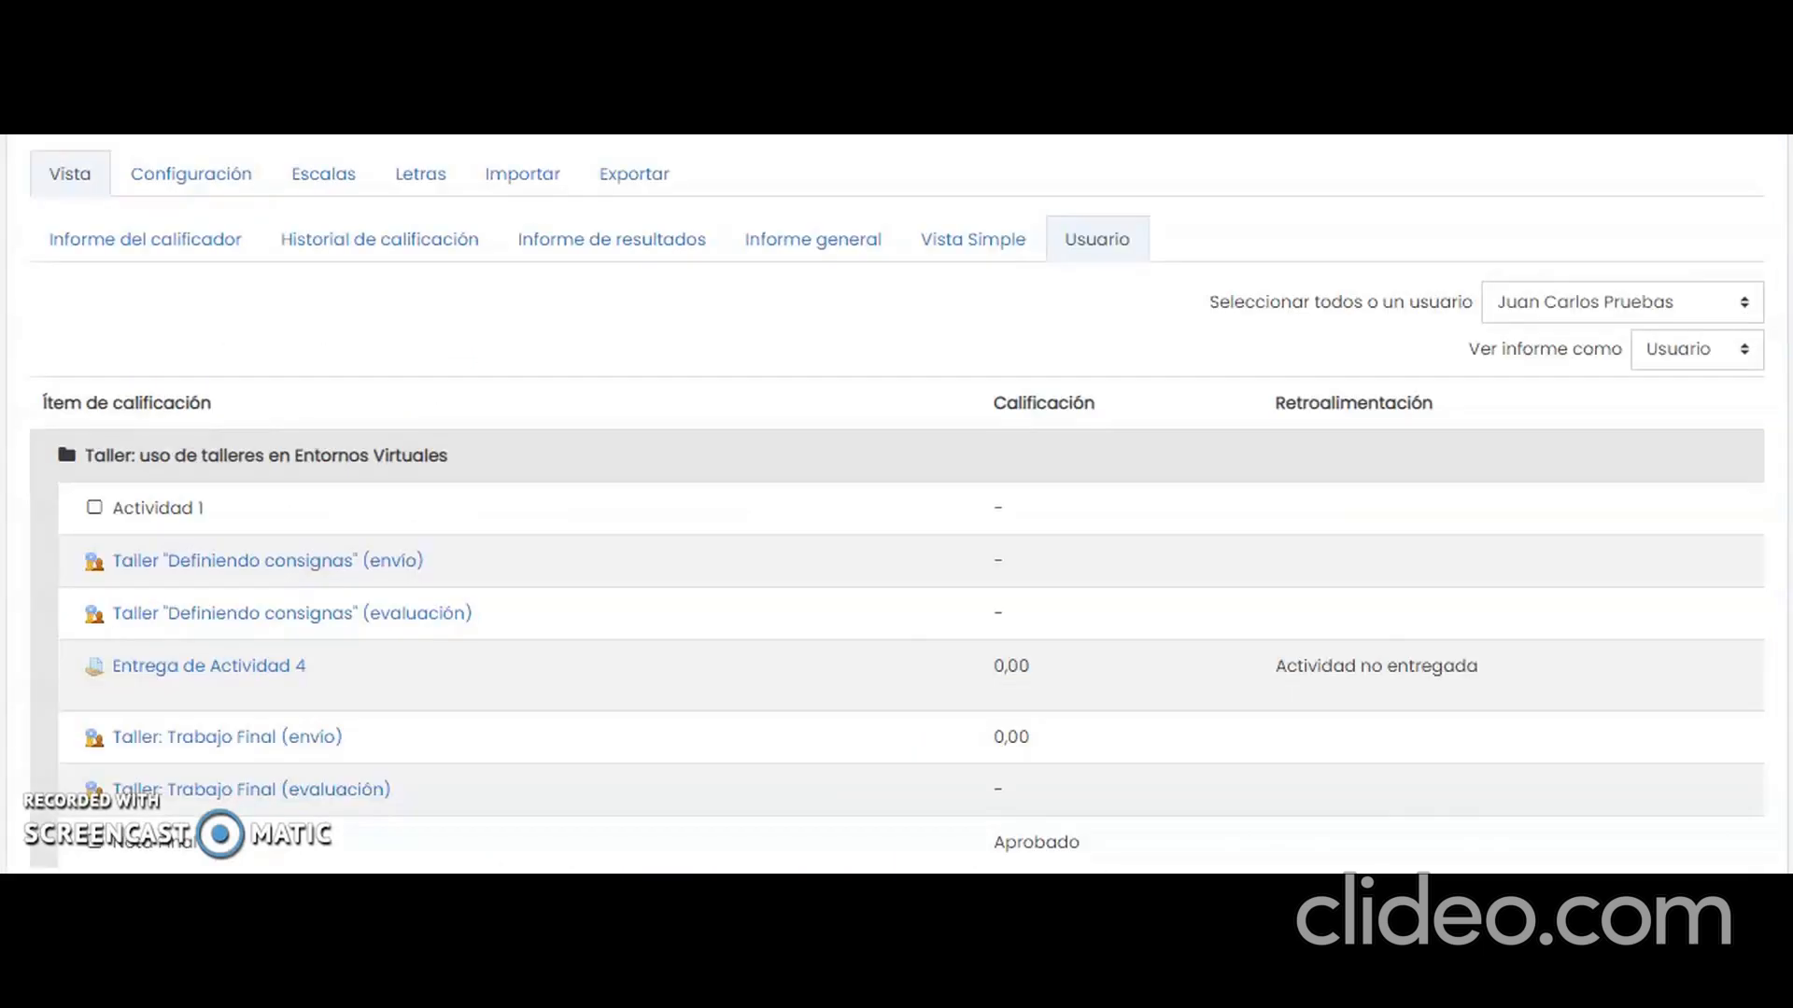
# In the gradebook setup of "Enseñanza Mediada por Tecnologías - PBA 6", start a new grade item named "Participación en el muro".
pyautogui.scroll(-1, 896, 504)
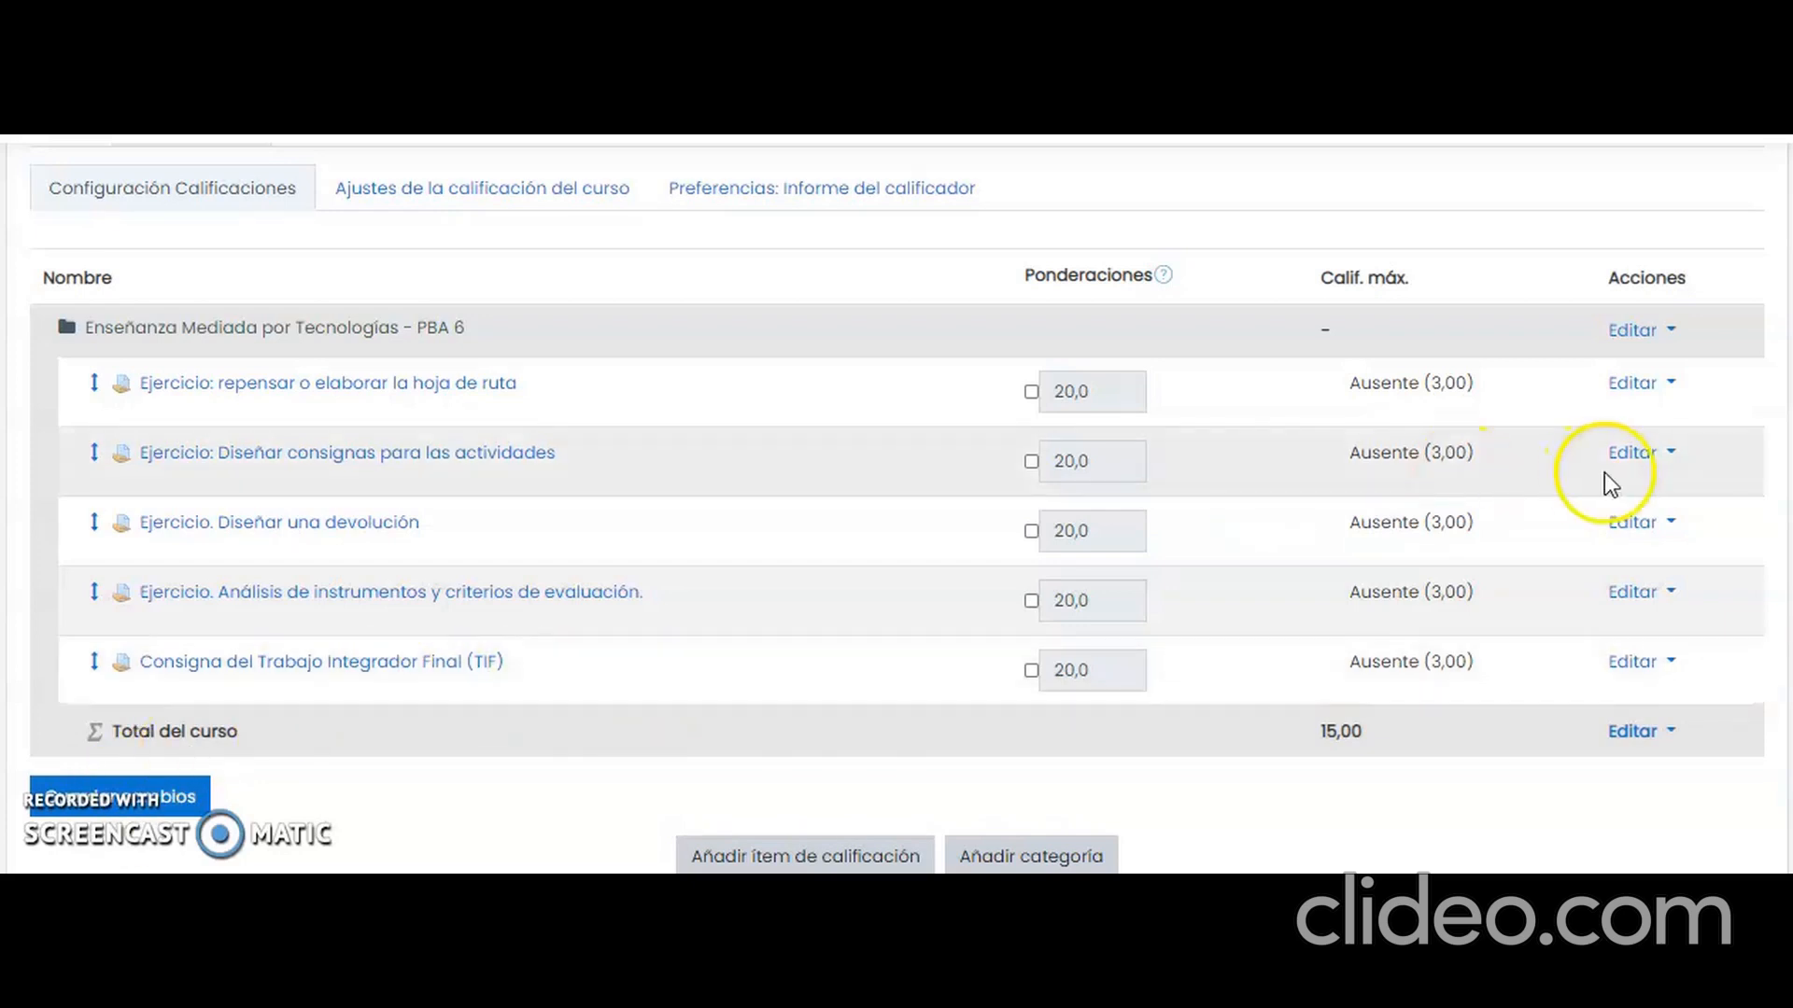
pyautogui.scroll(-1, 896, 508)
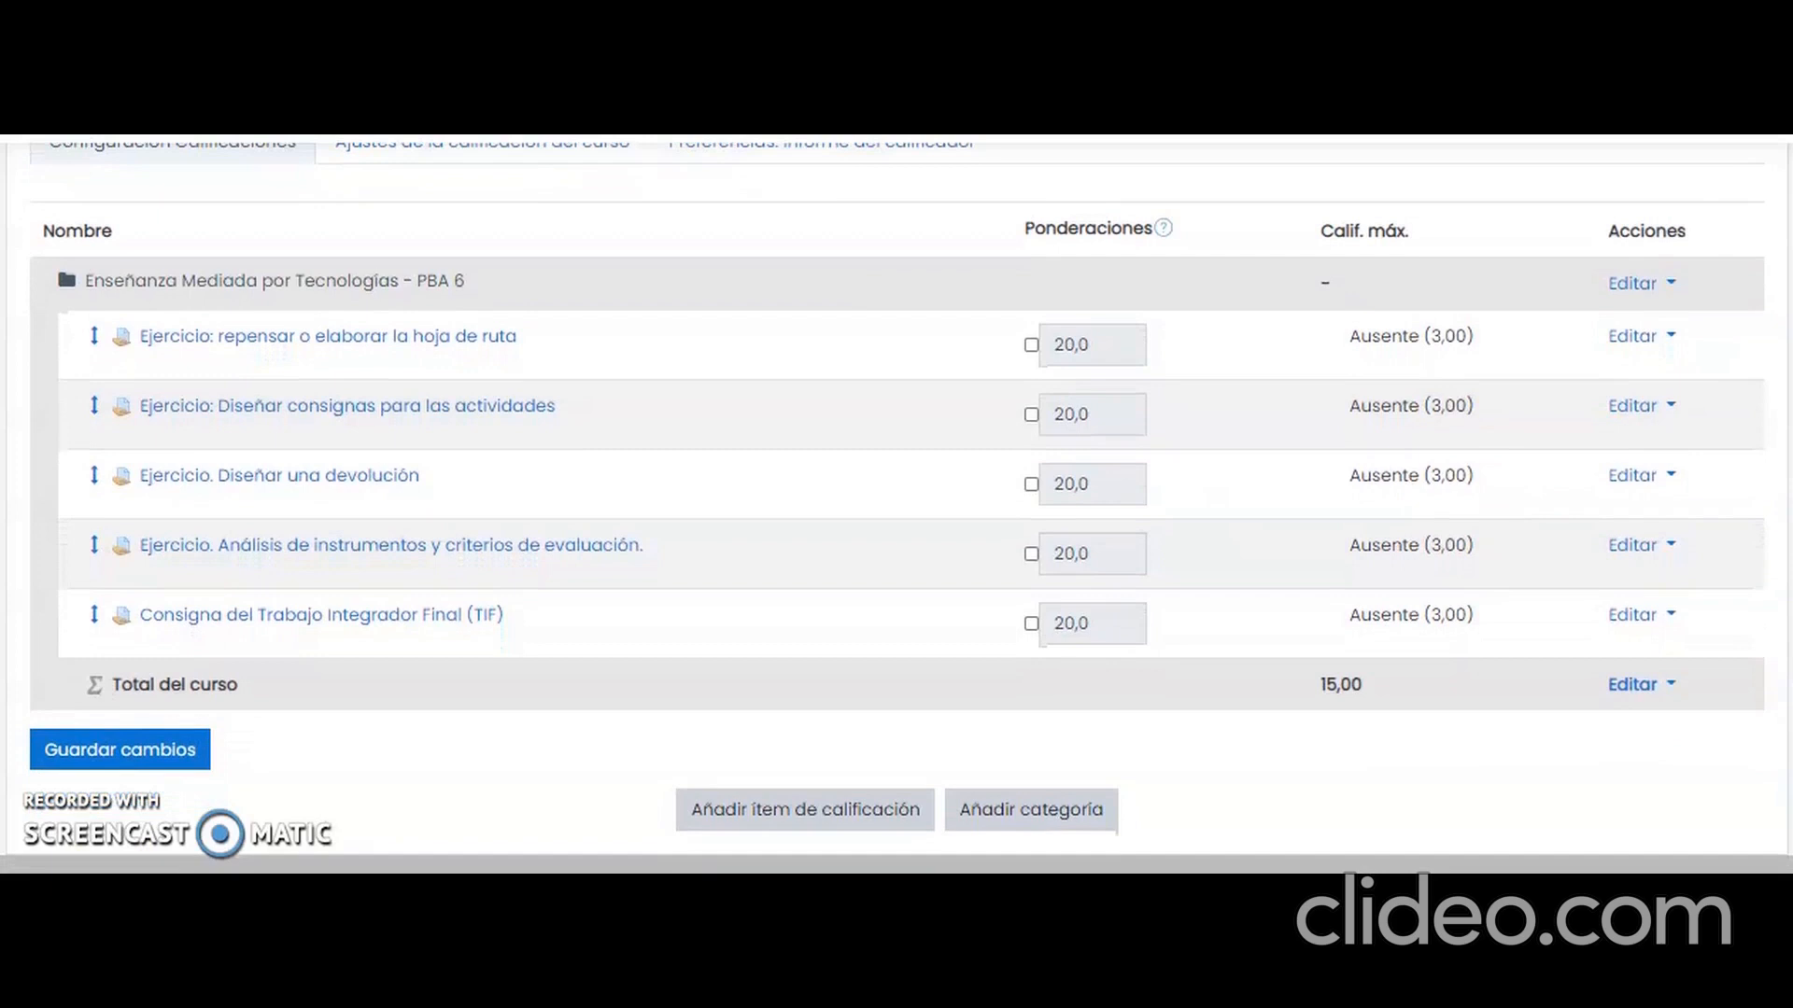
pyautogui.scroll(3, 897, 504)
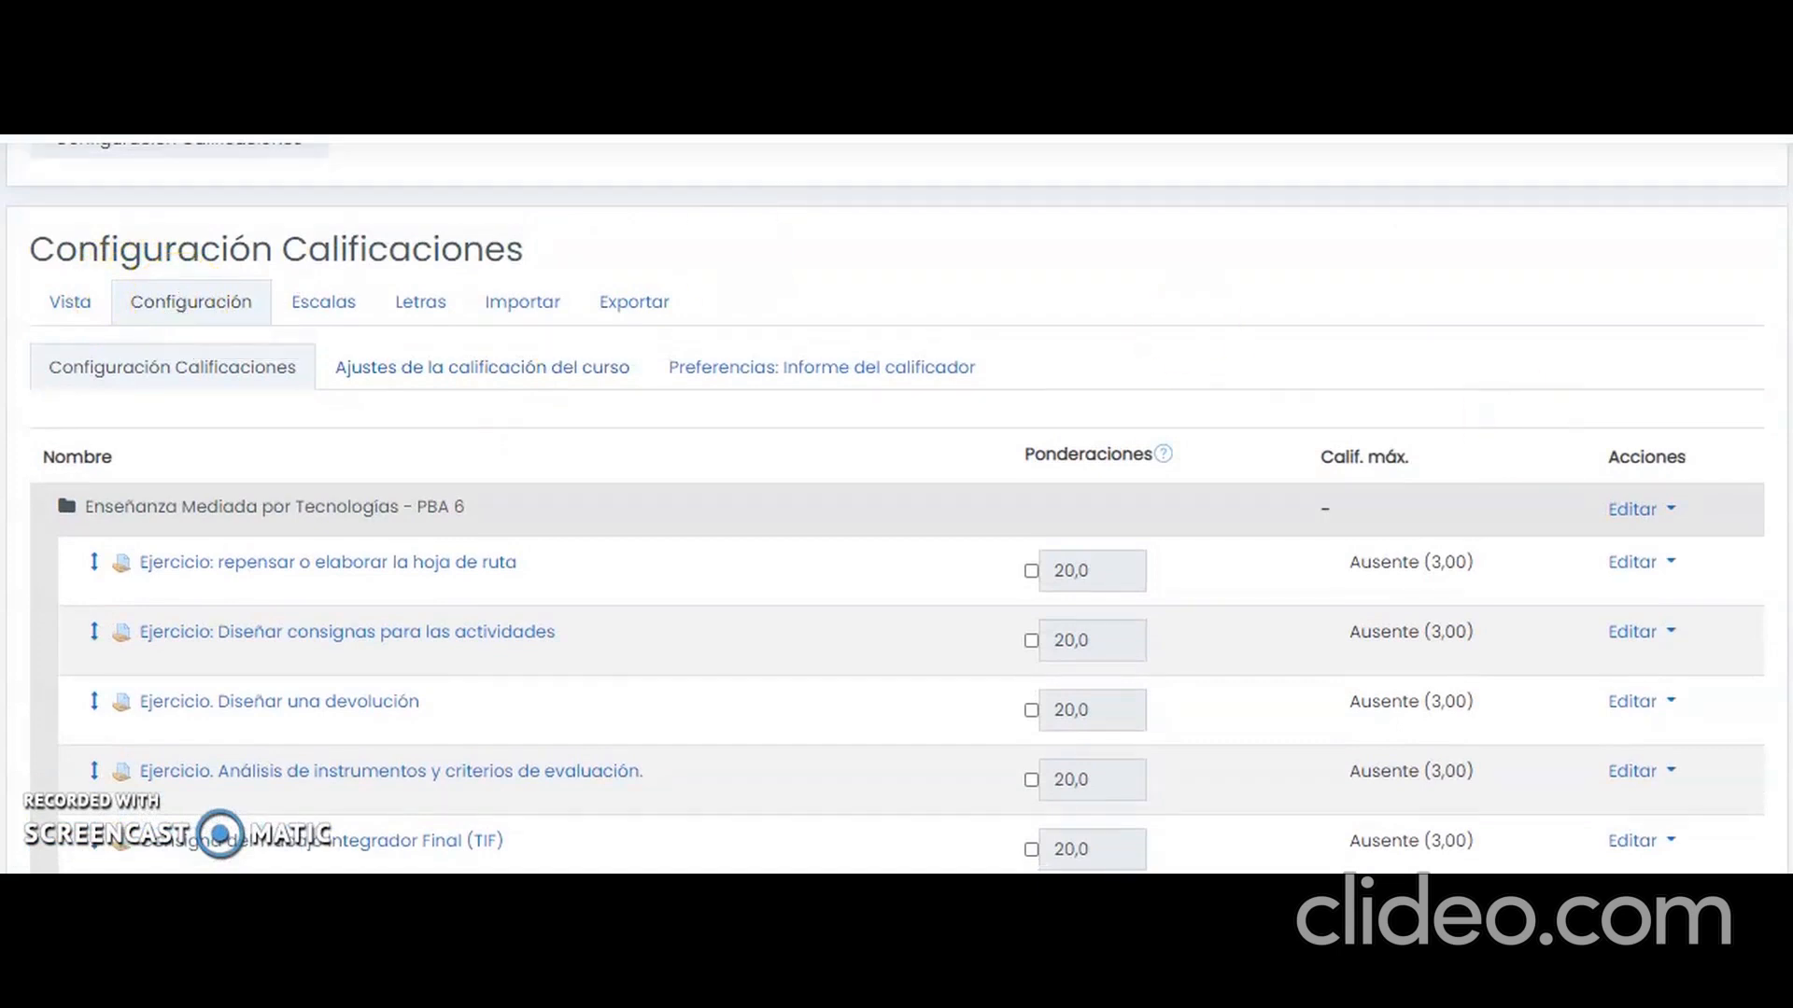
pyautogui.scroll(-3, 915, 688)
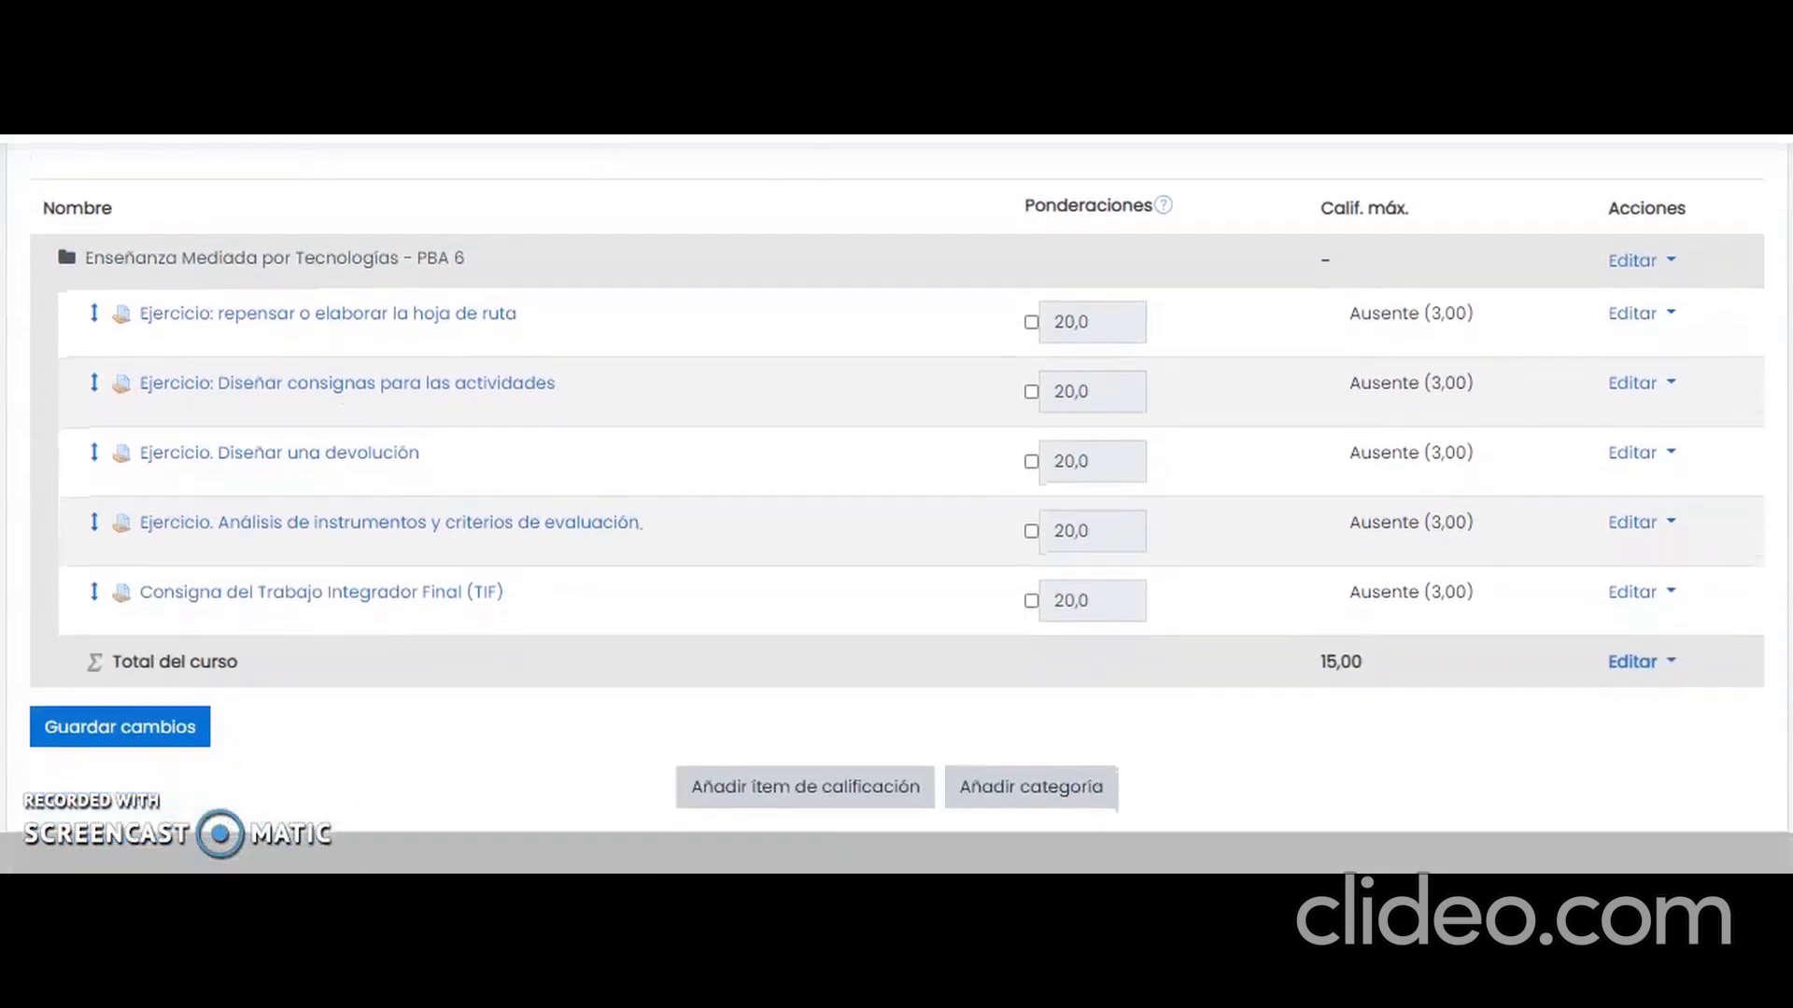
pyautogui.click(737, 793)
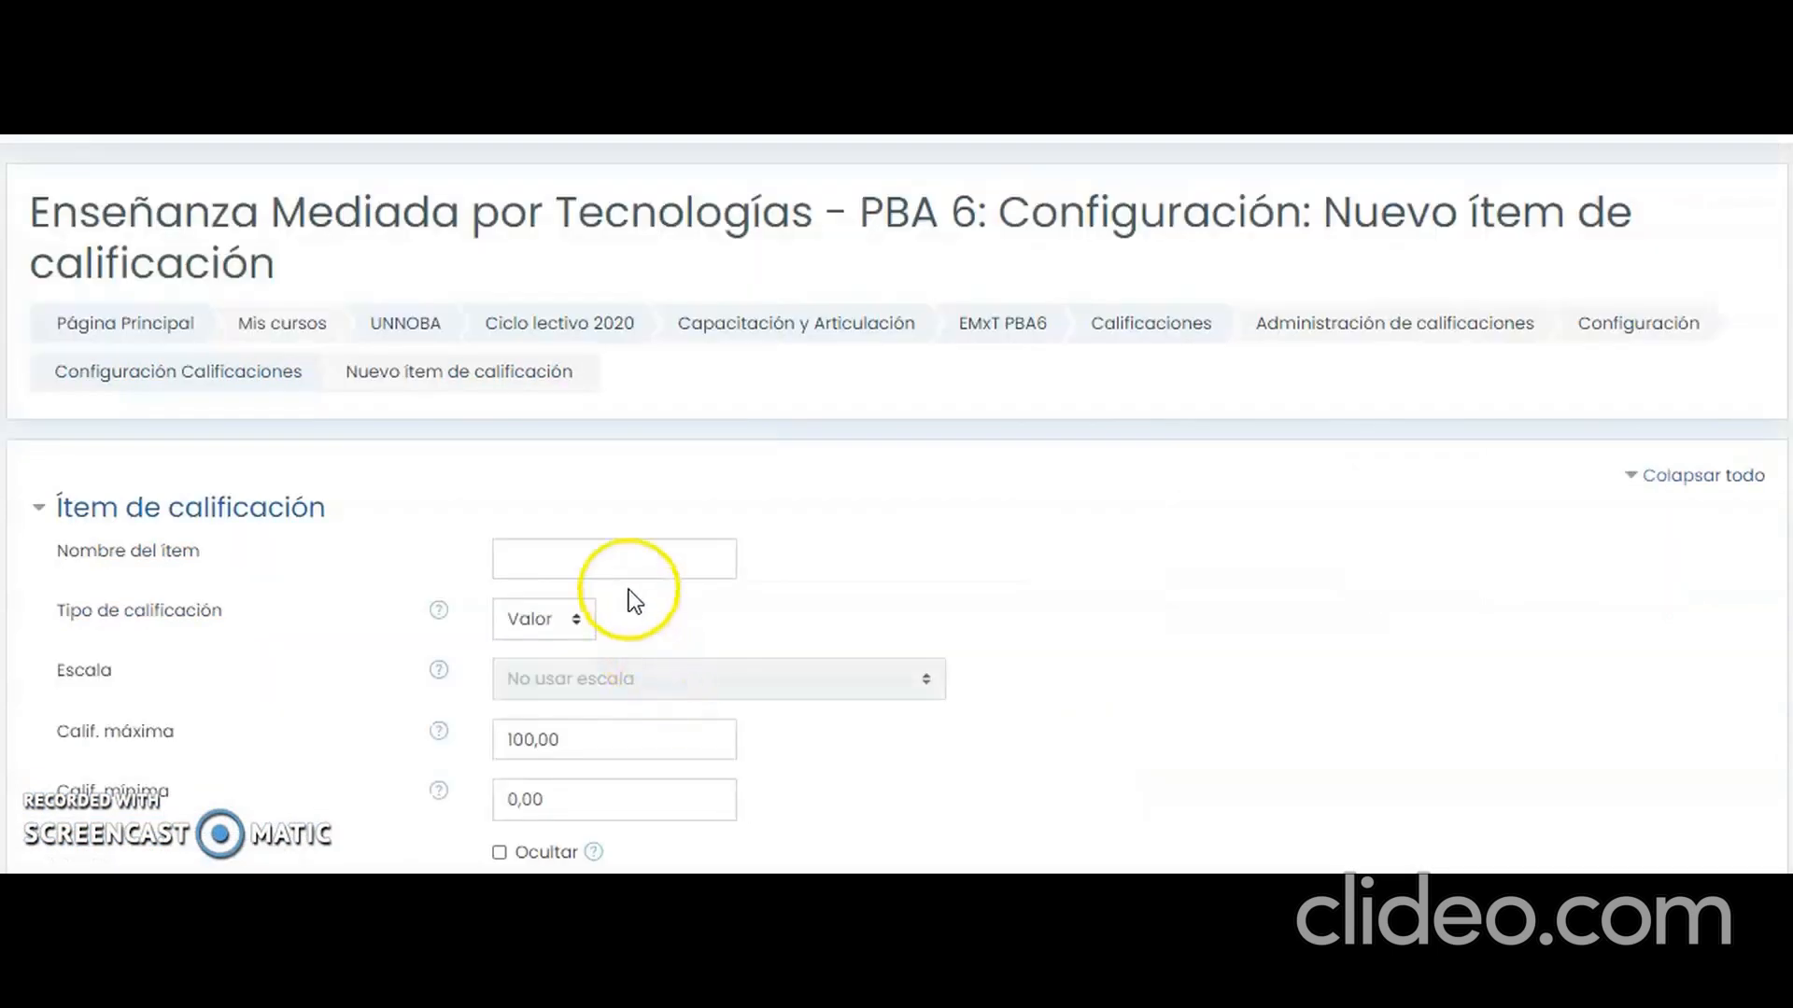
pyautogui.click(622, 561)
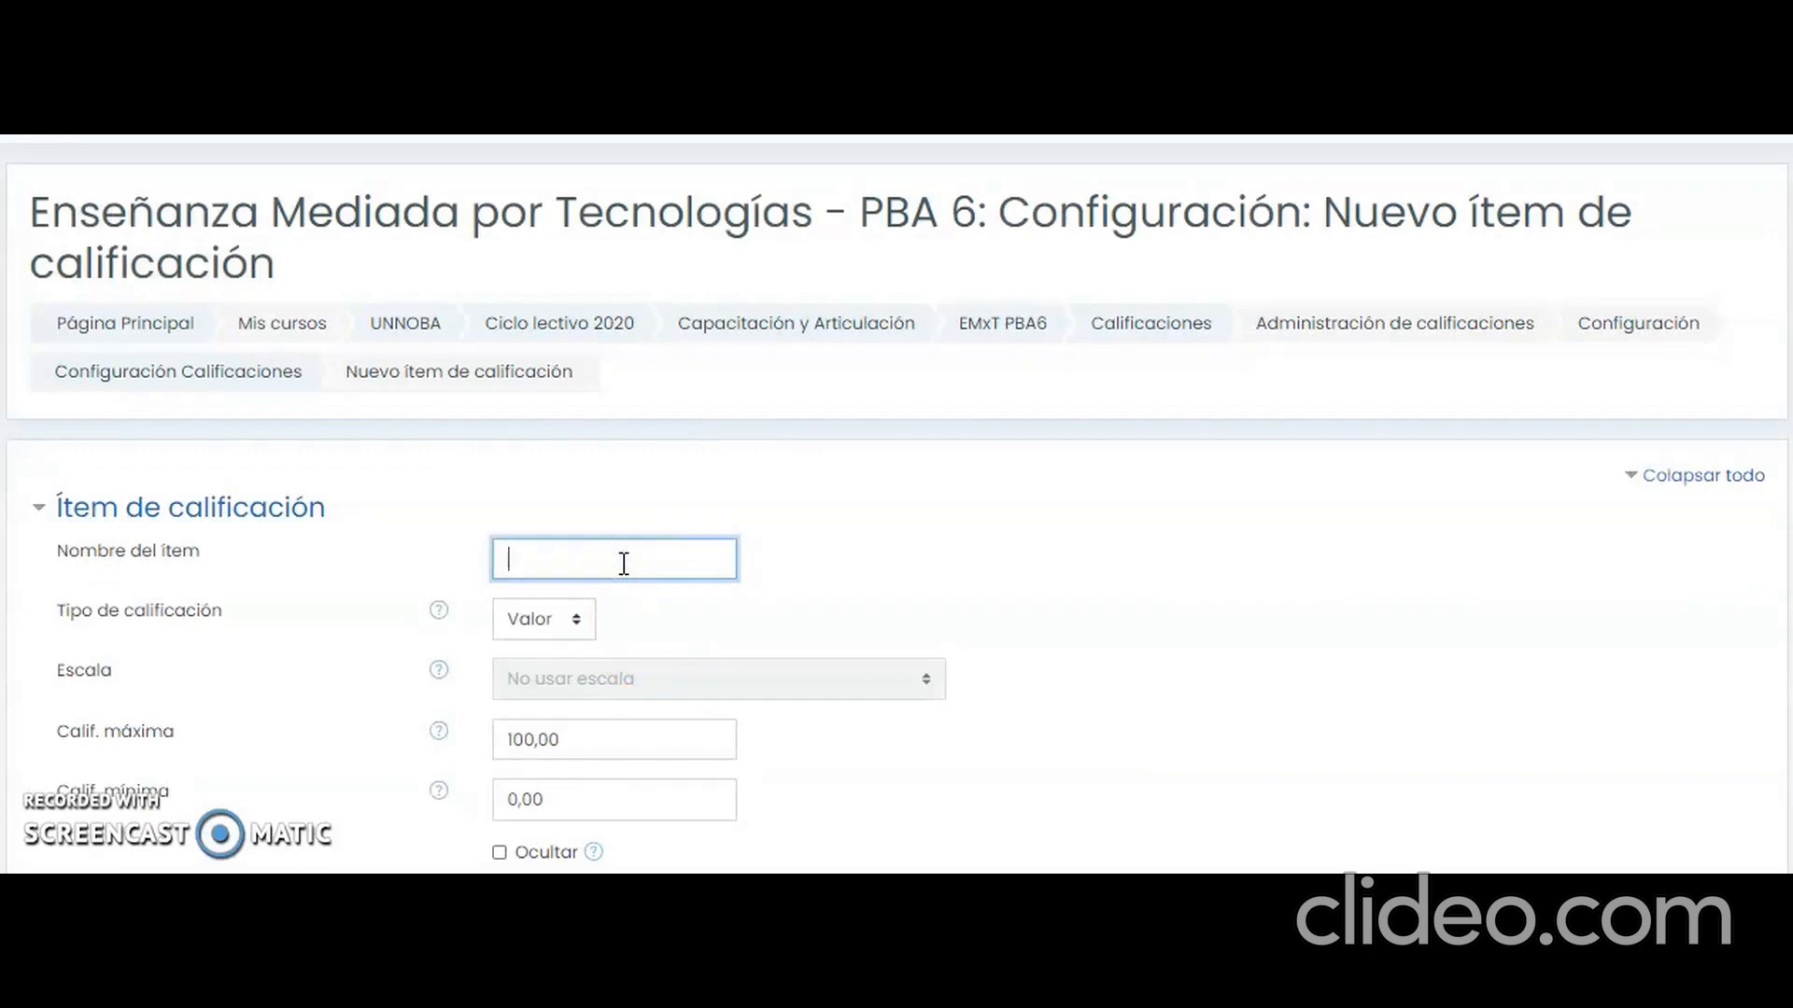
pyautogui.write('Participación en el muro')
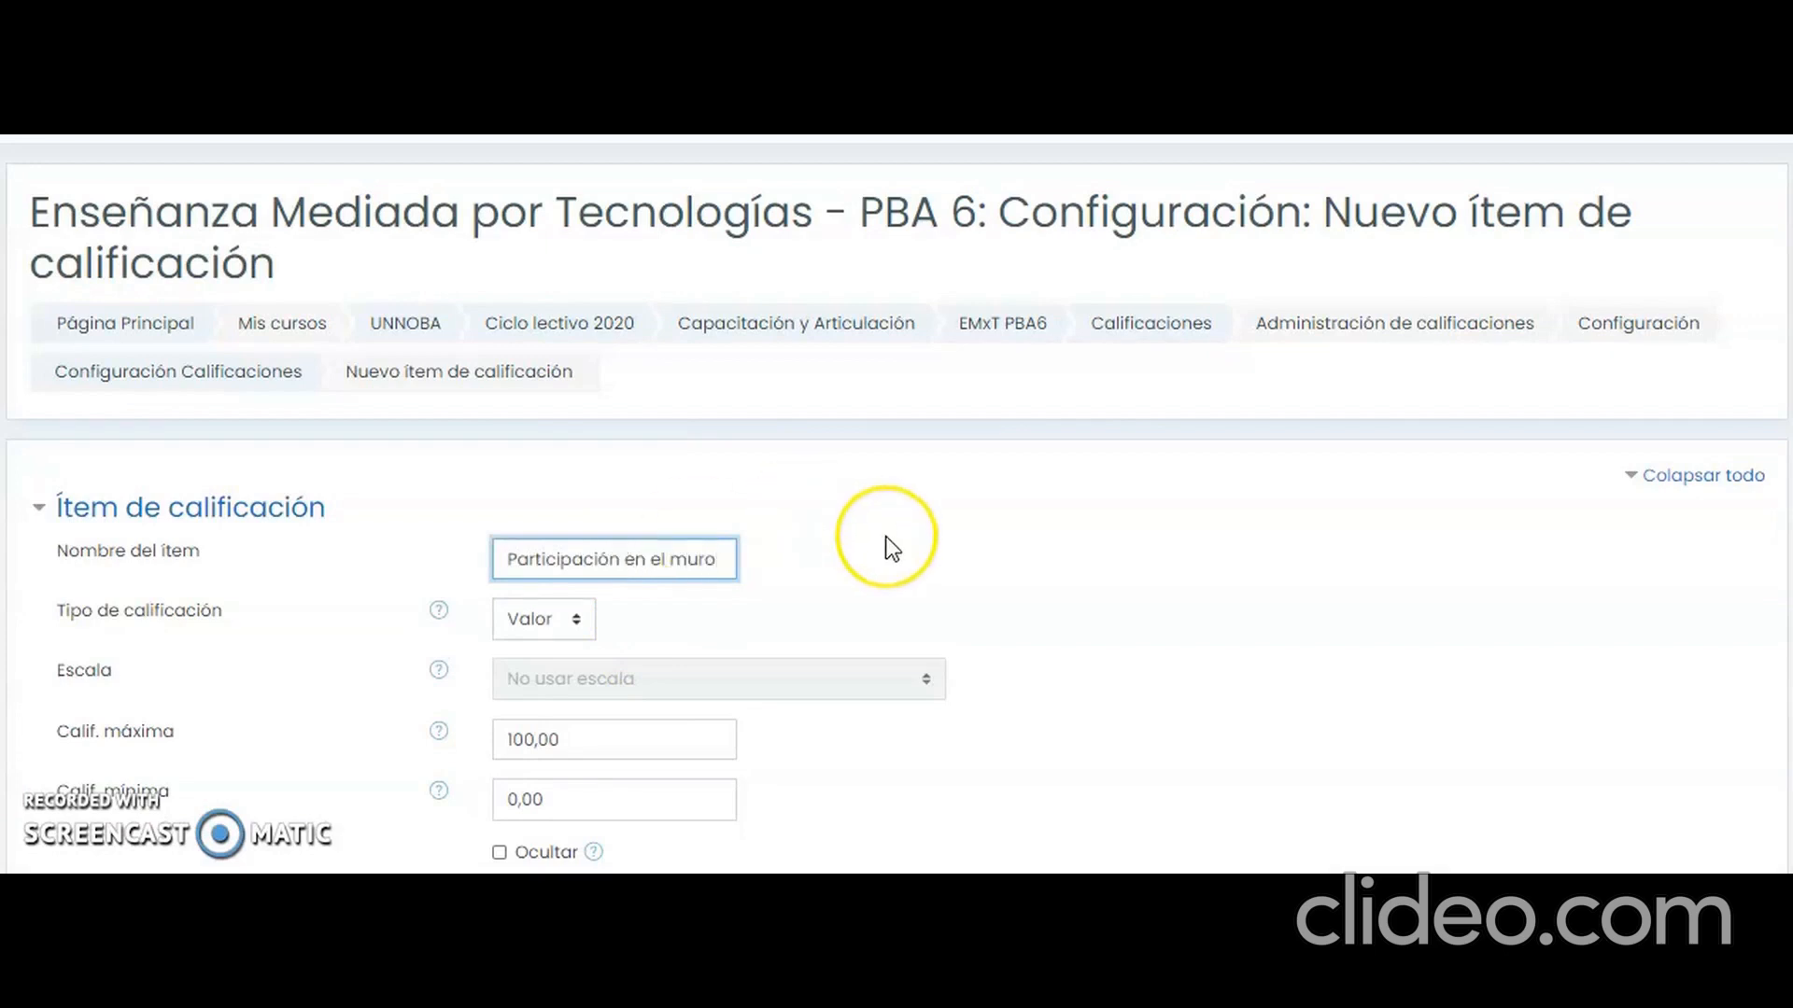
# Review the new item's available grade types and its maximum grade field, keeping the type Valor.
pyautogui.click(585, 616)
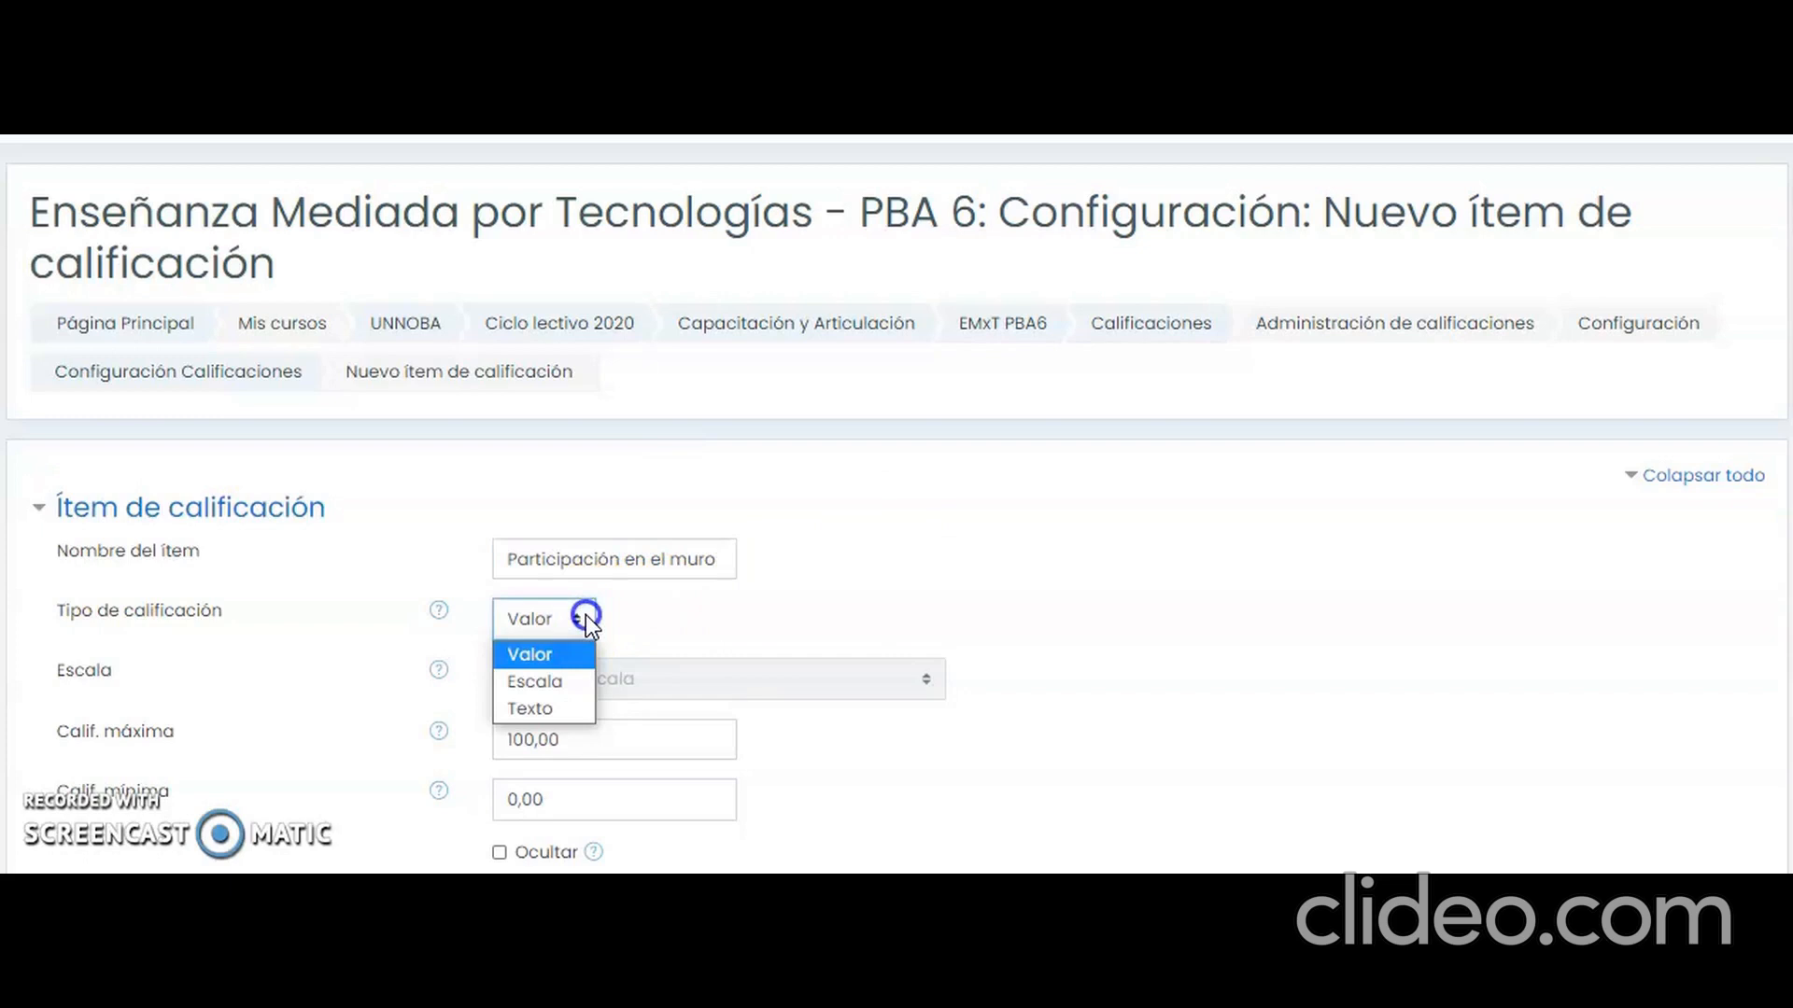
pyautogui.click(585, 615)
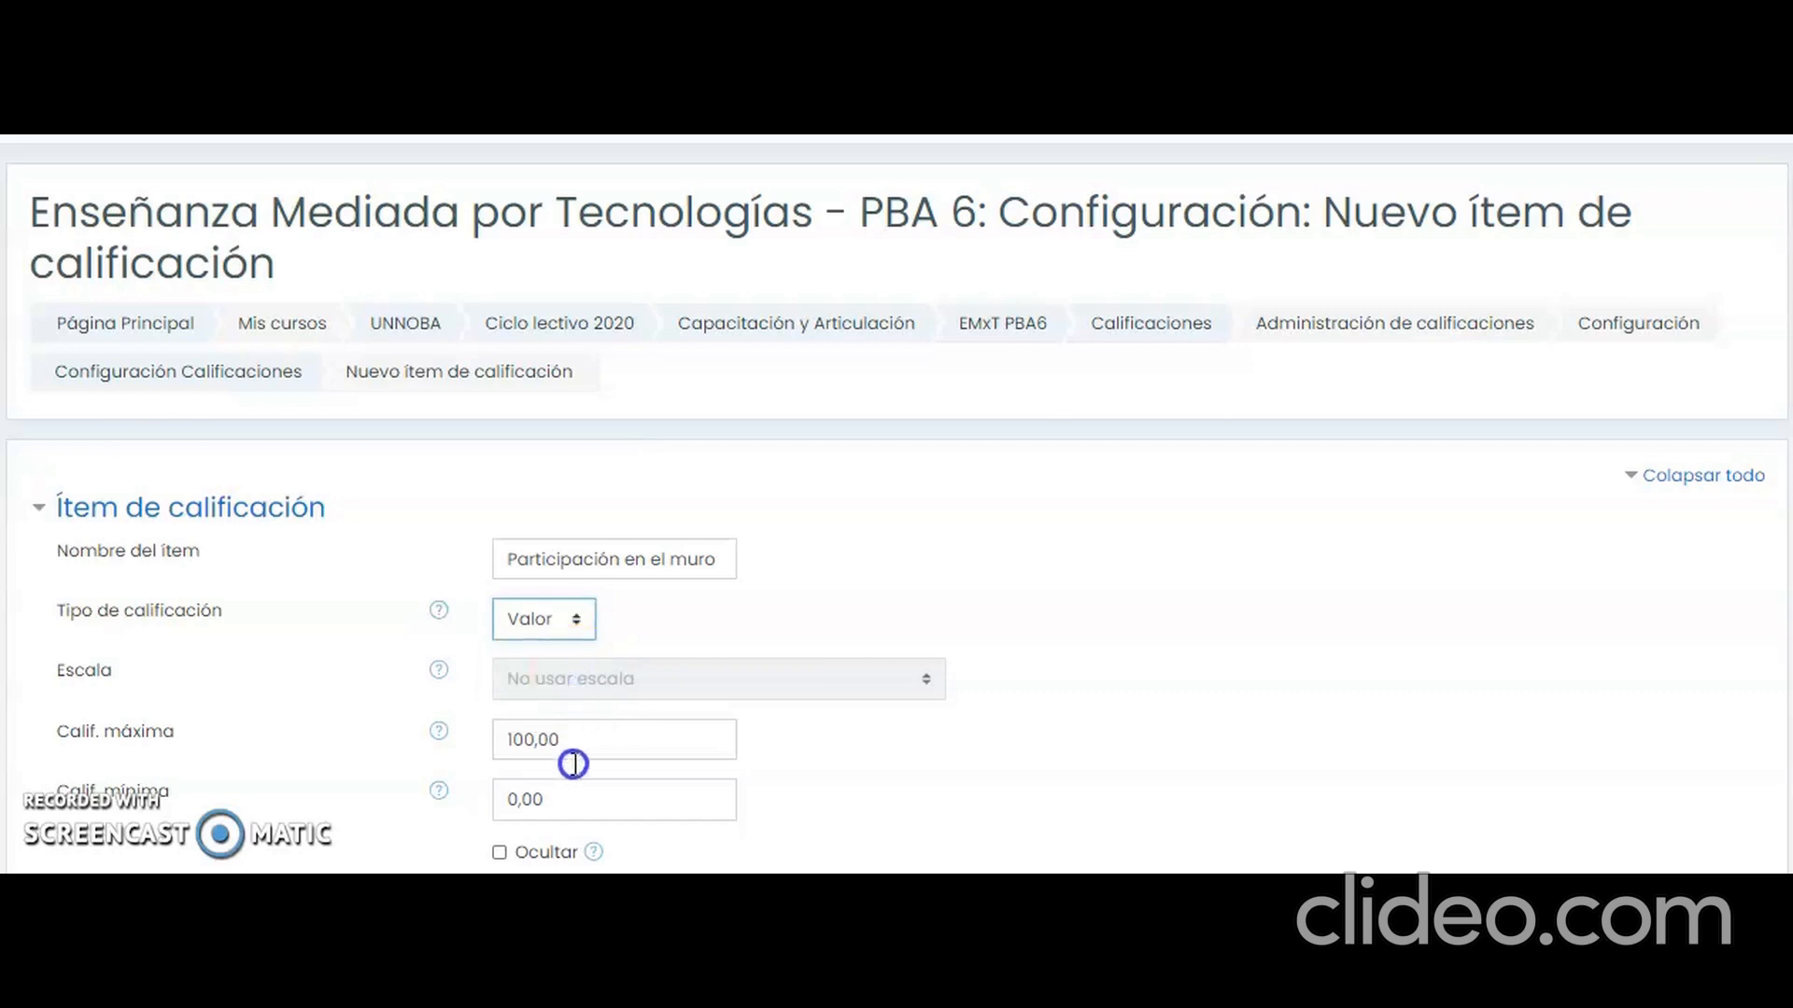
pyautogui.click(597, 736)
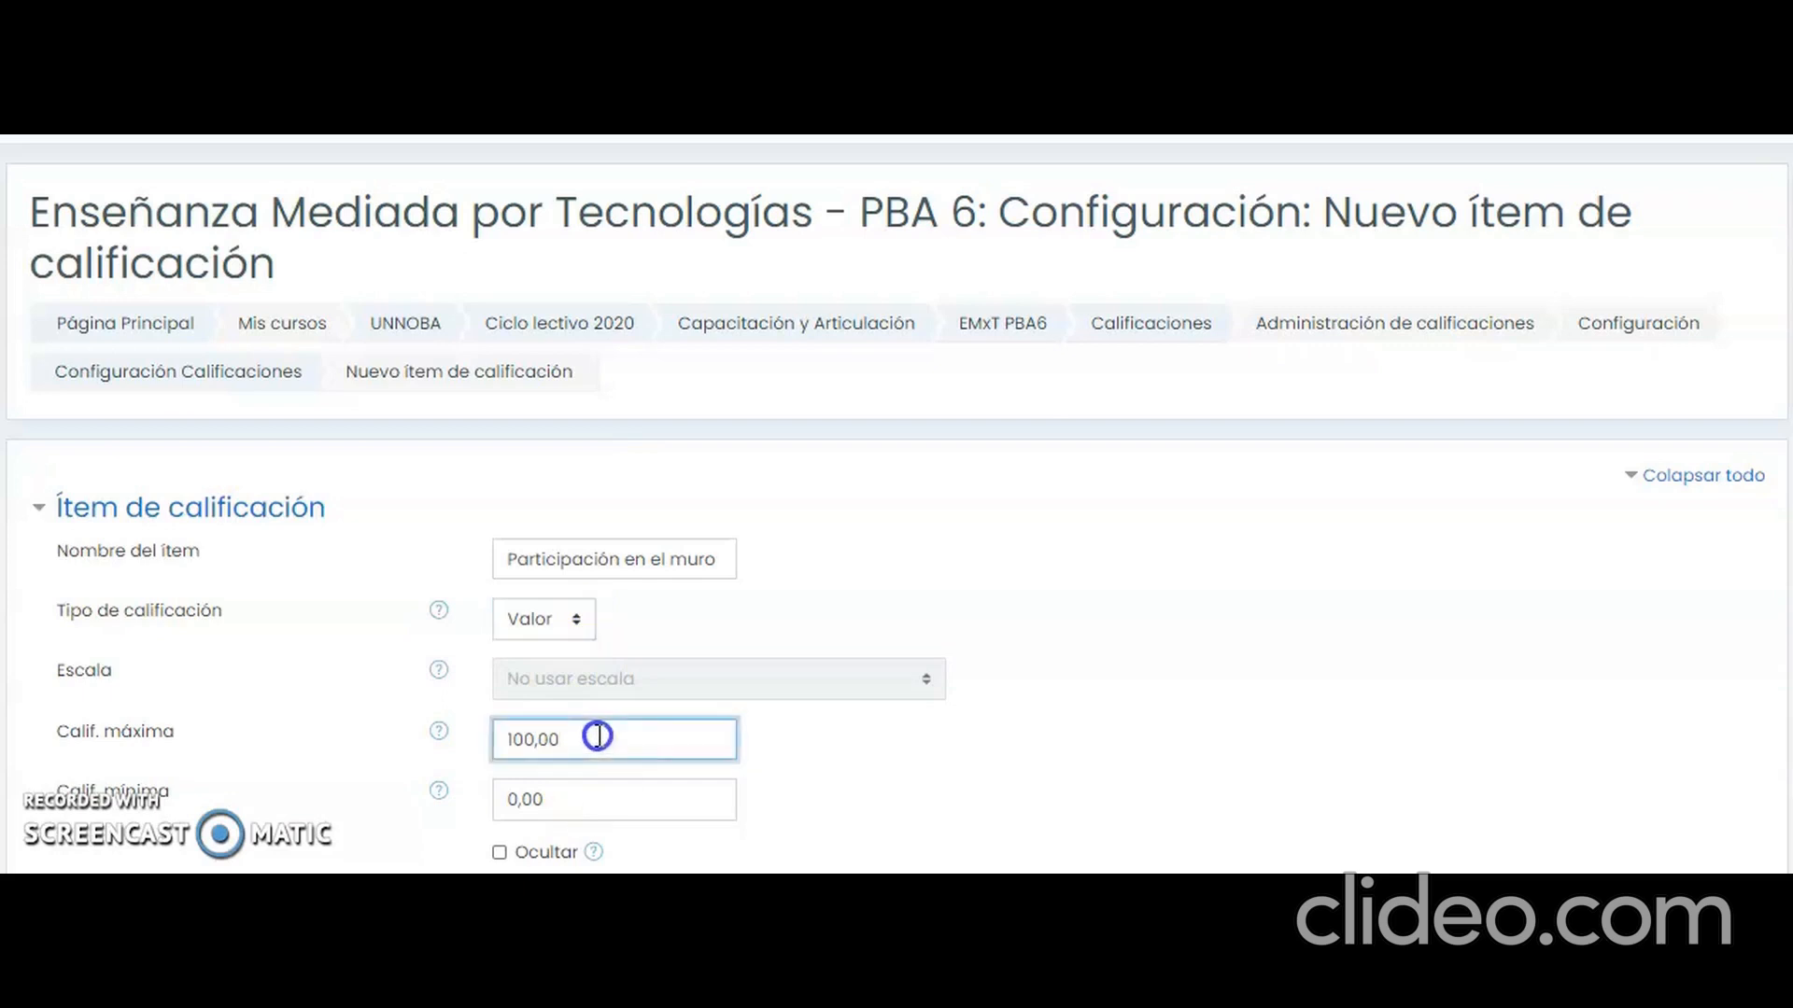
# Set the item's grade type to Escala and review the available scales, leaving "No usar escala" selected.
pyautogui.click(579, 618)
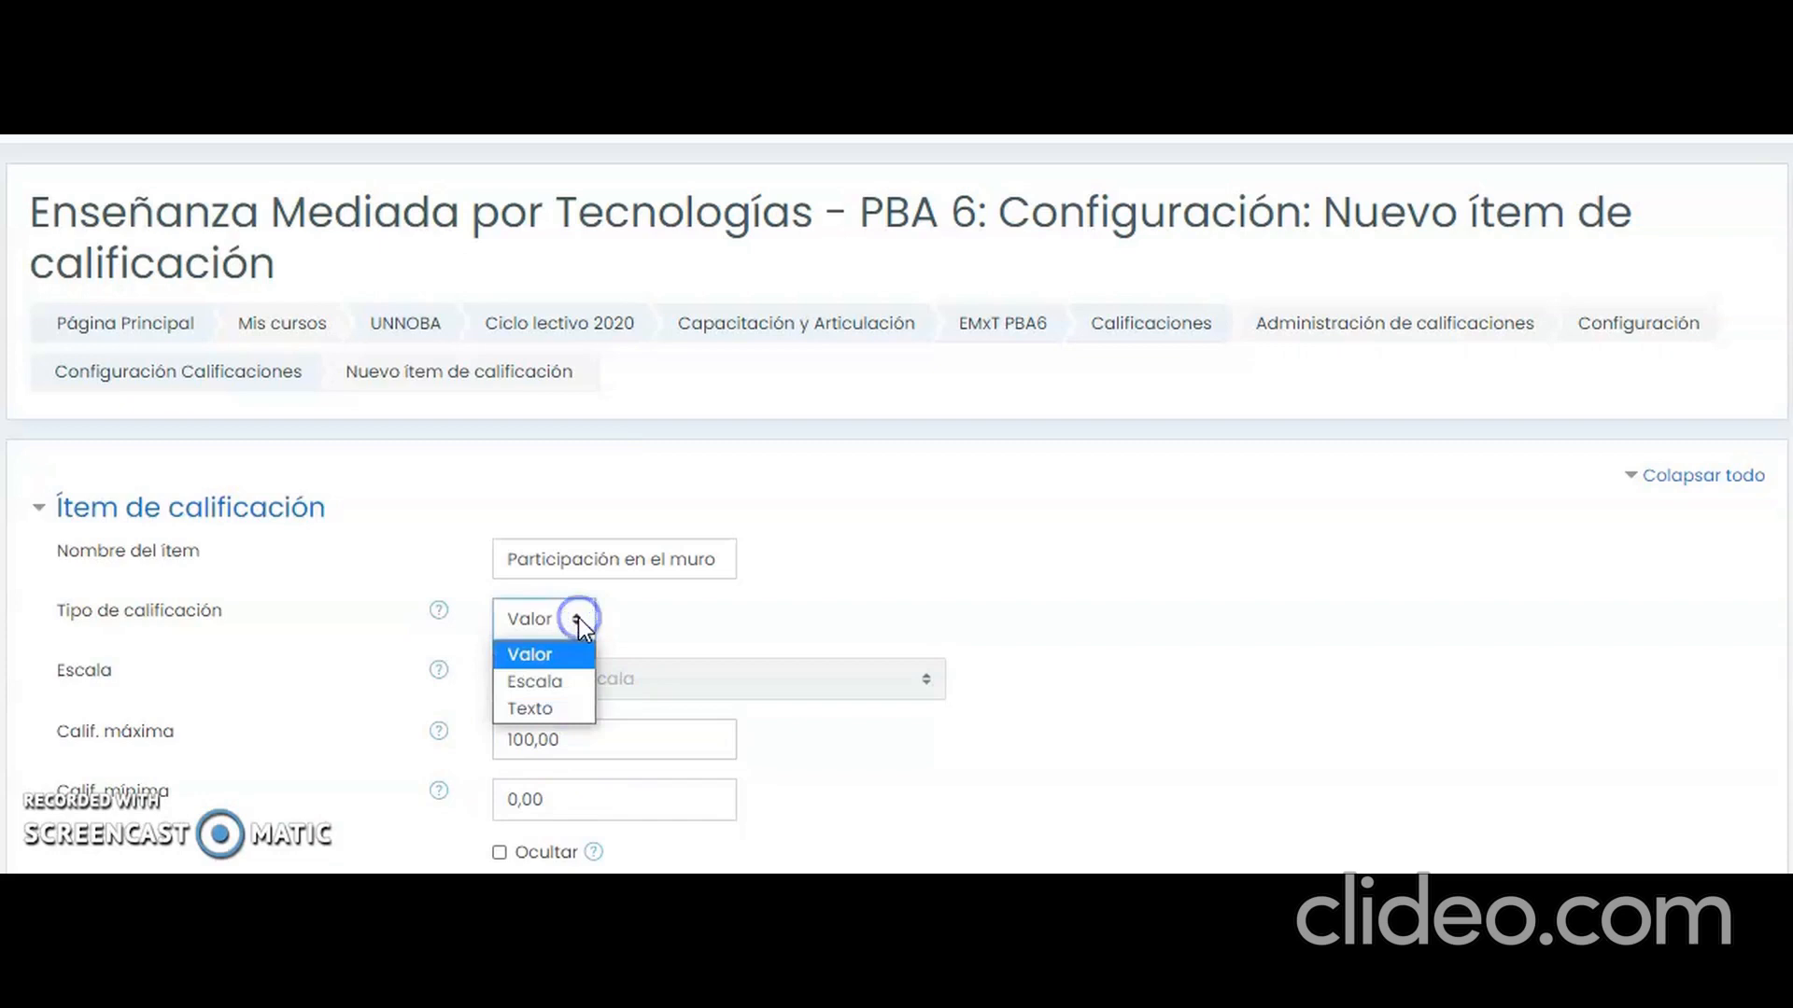
pyautogui.click(563, 680)
pyautogui.click(917, 680)
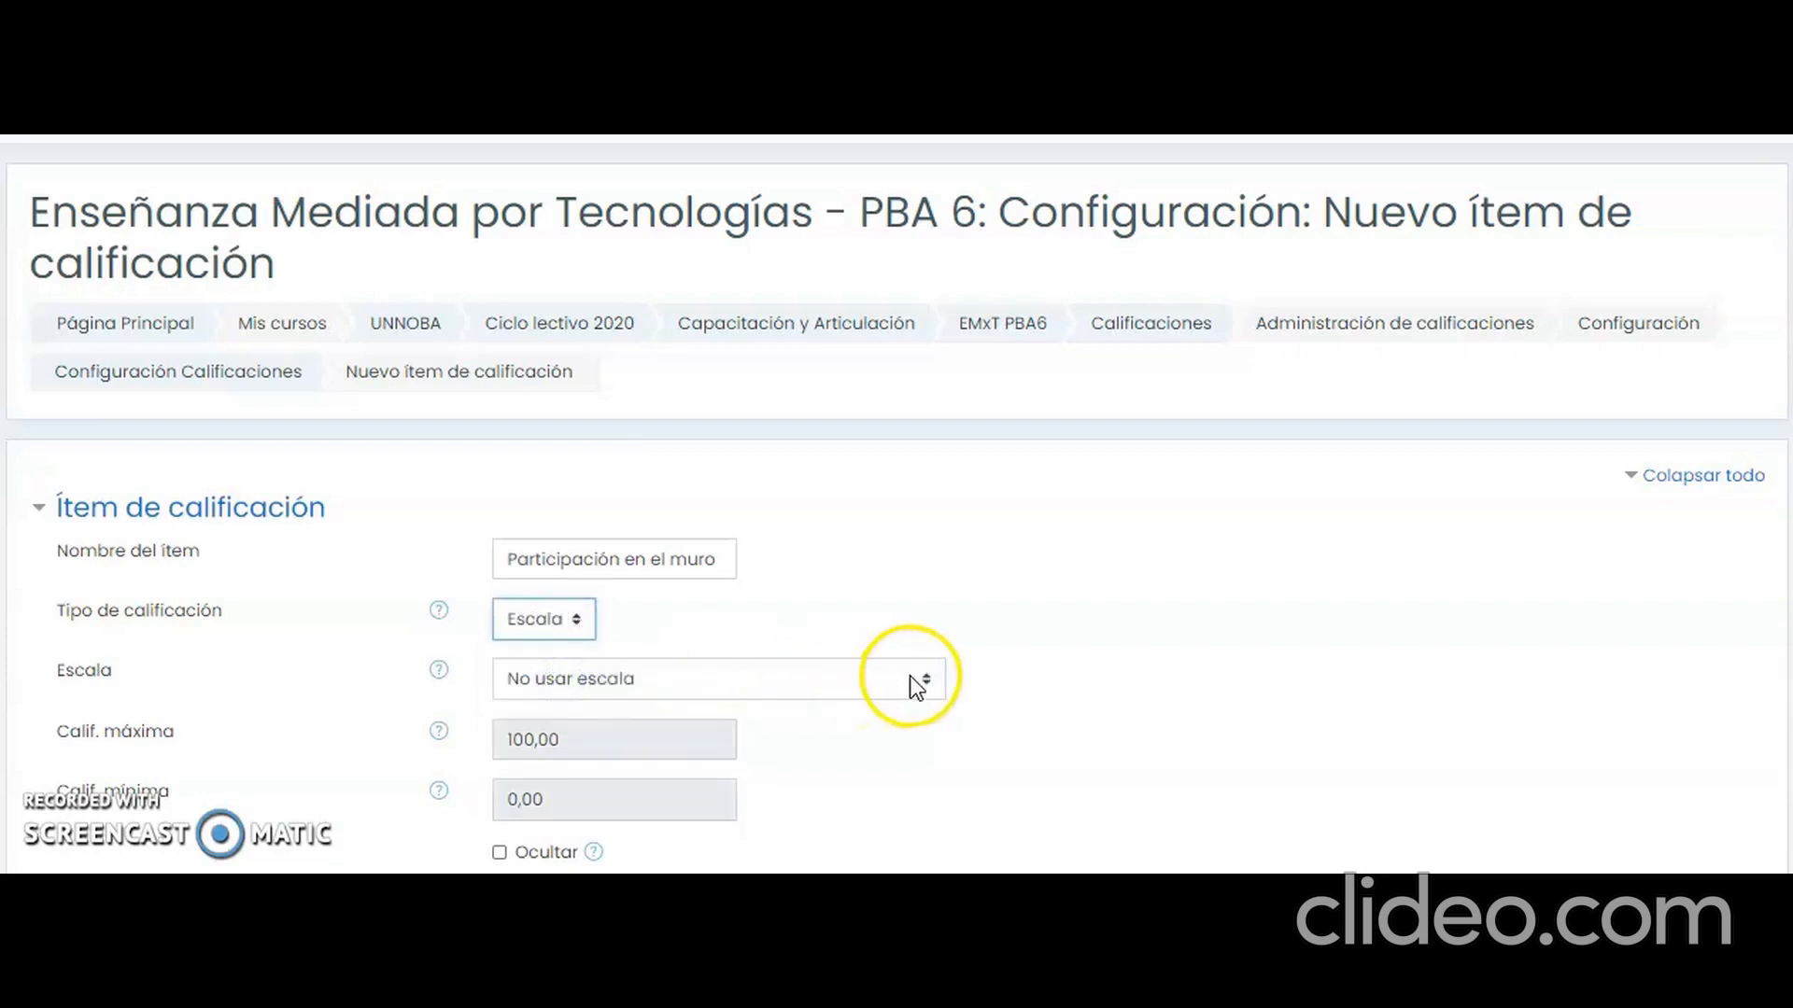
pyautogui.click(1580, 520)
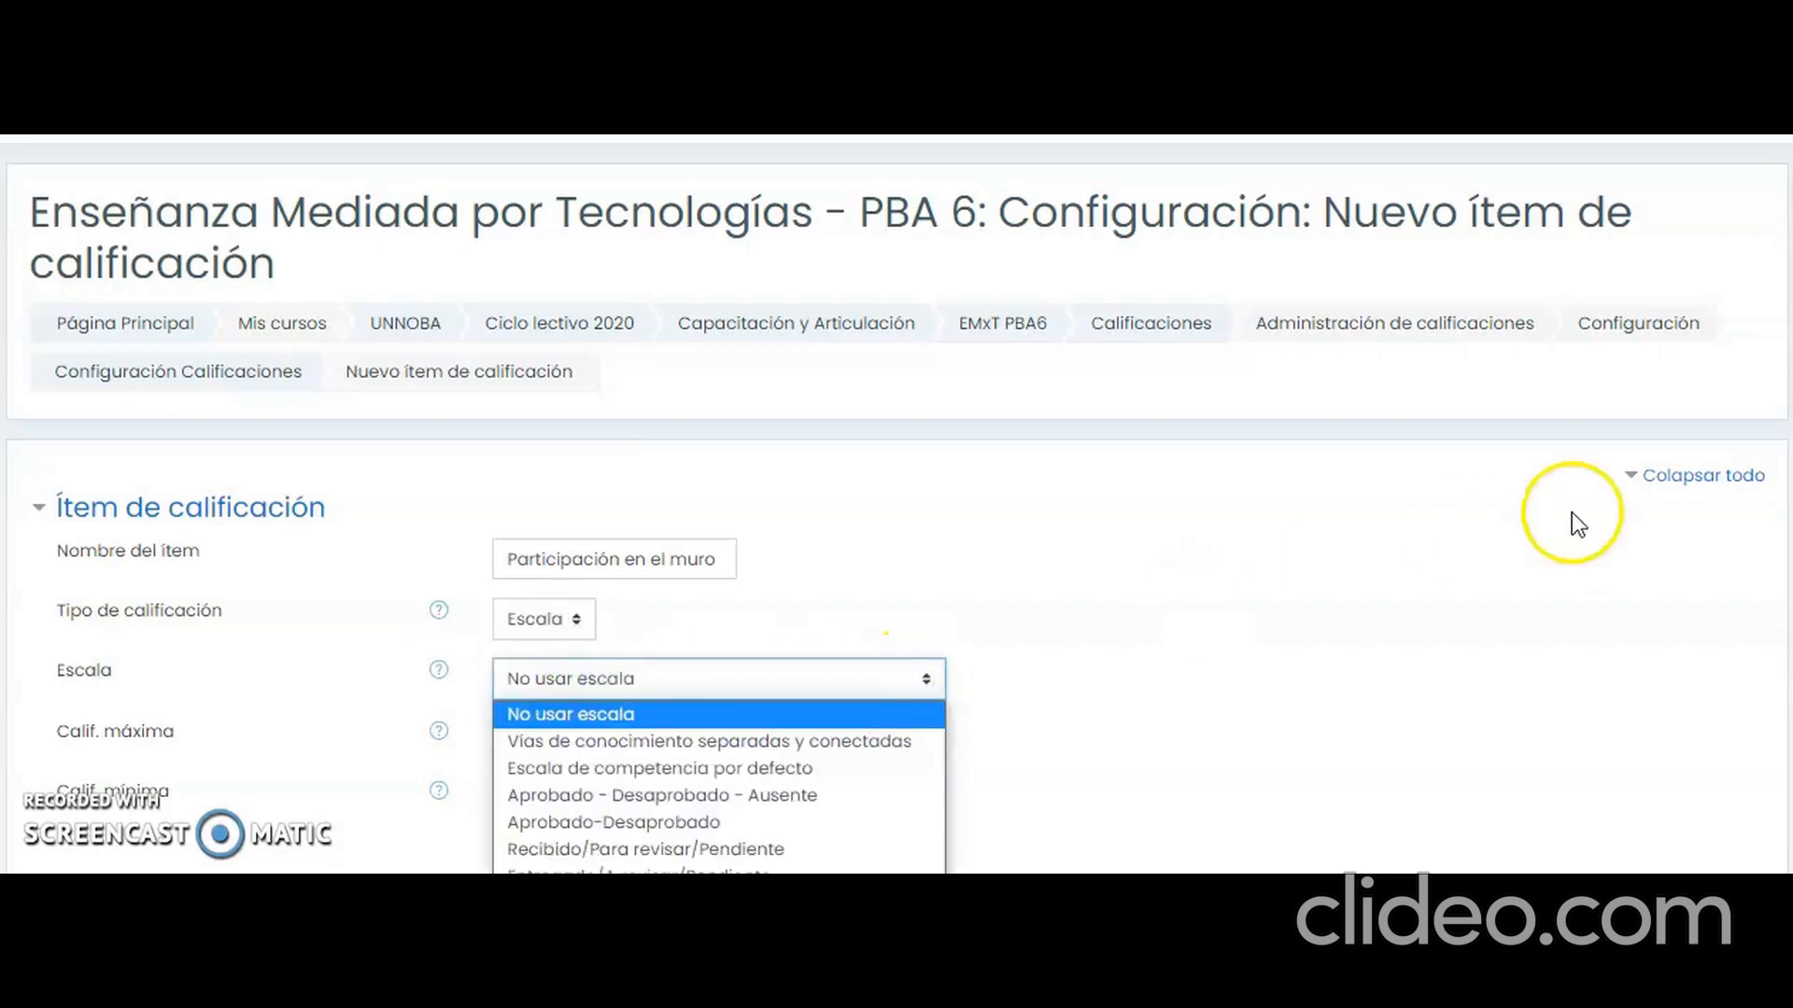
pyautogui.scroll(-1, 1580, 520)
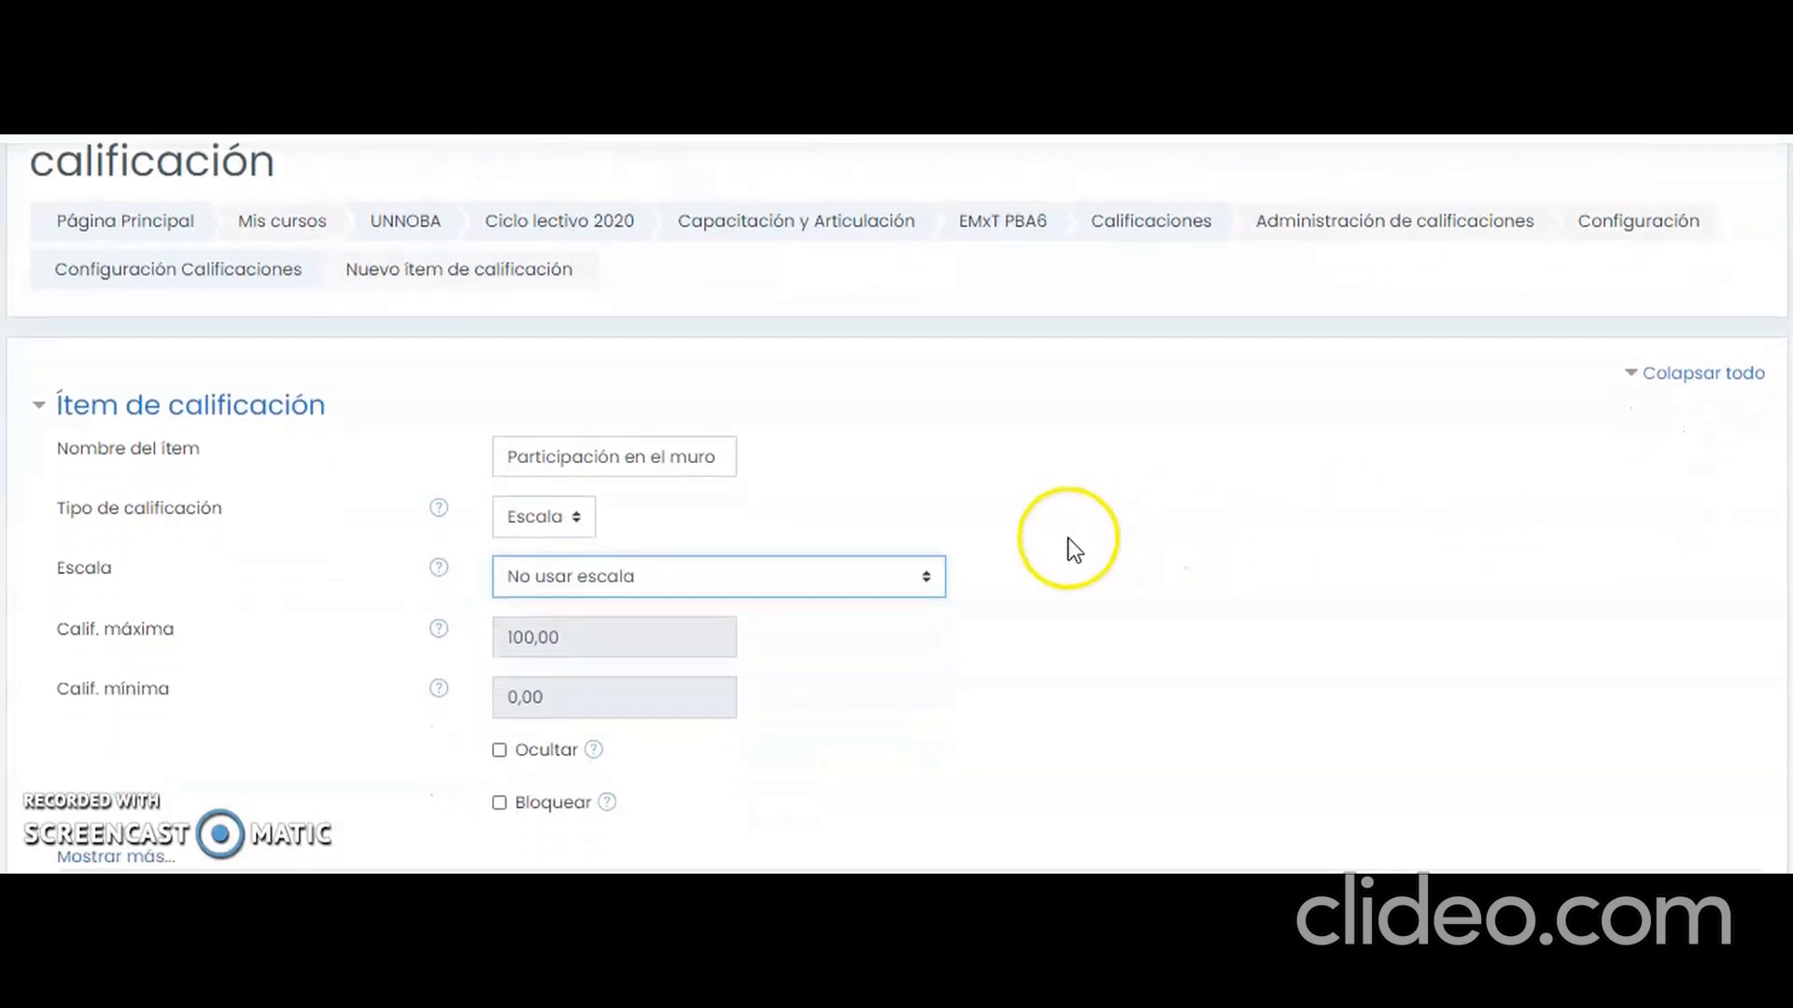
pyautogui.click(921, 588)
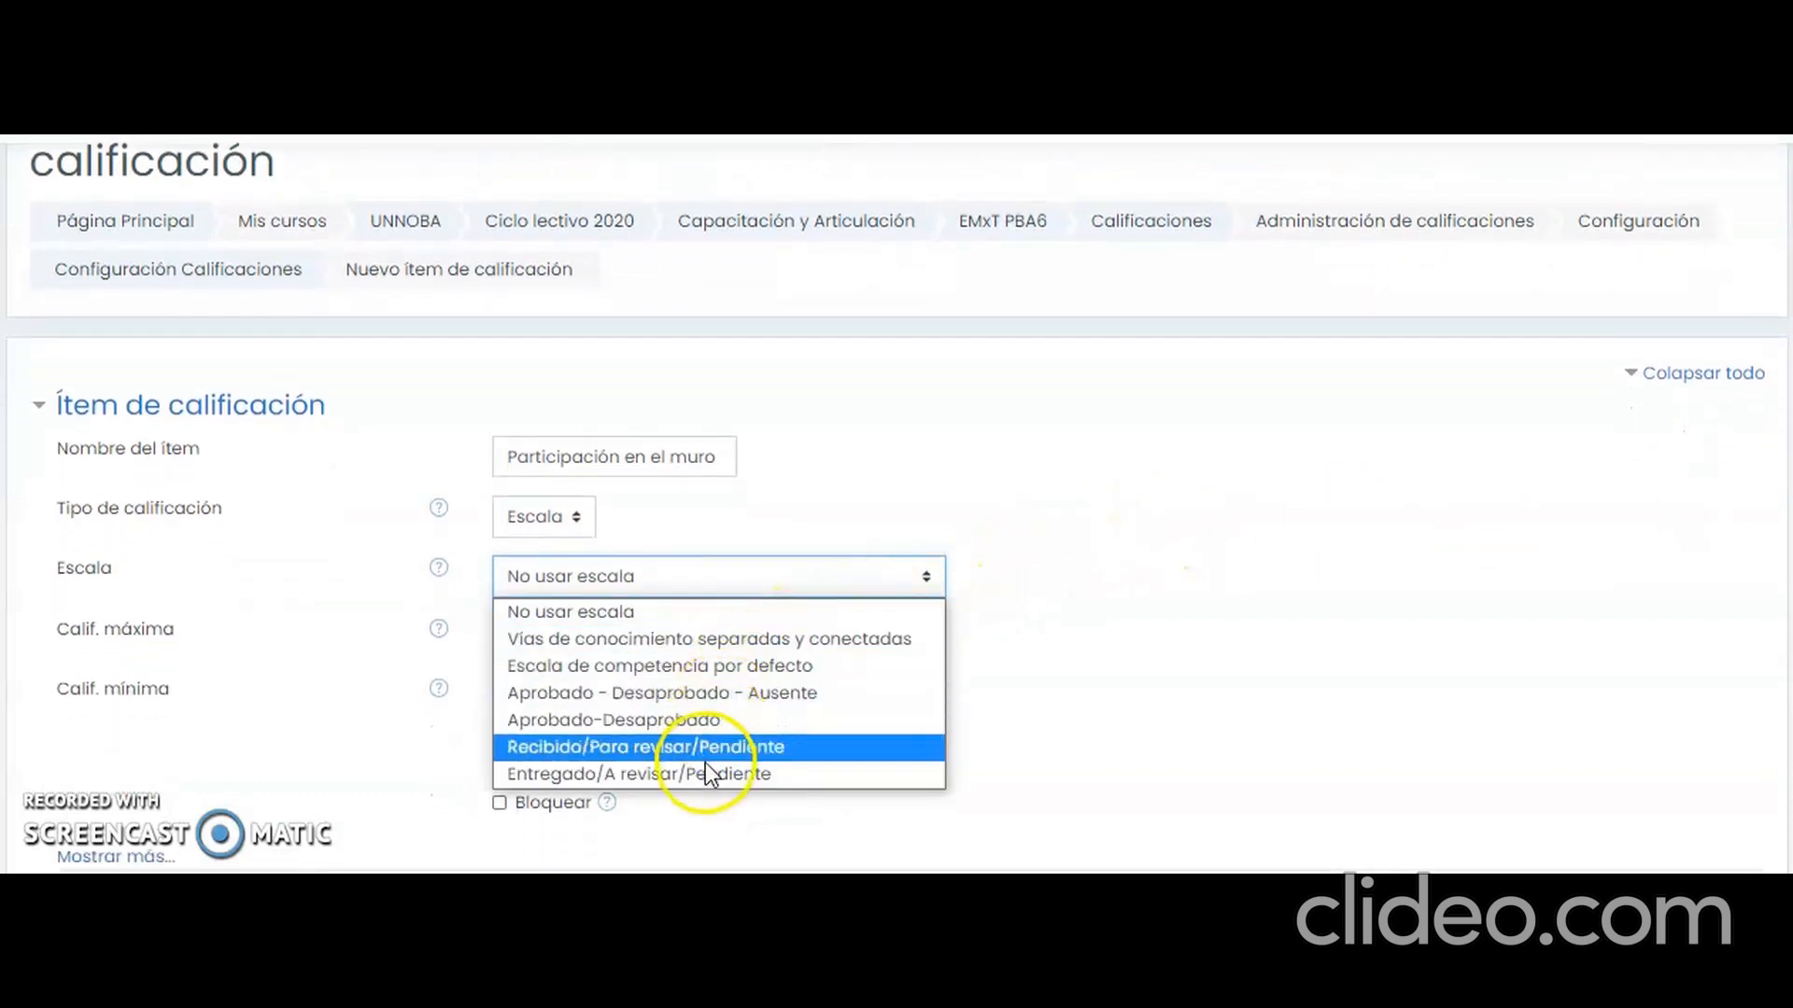
pyautogui.click(1028, 607)
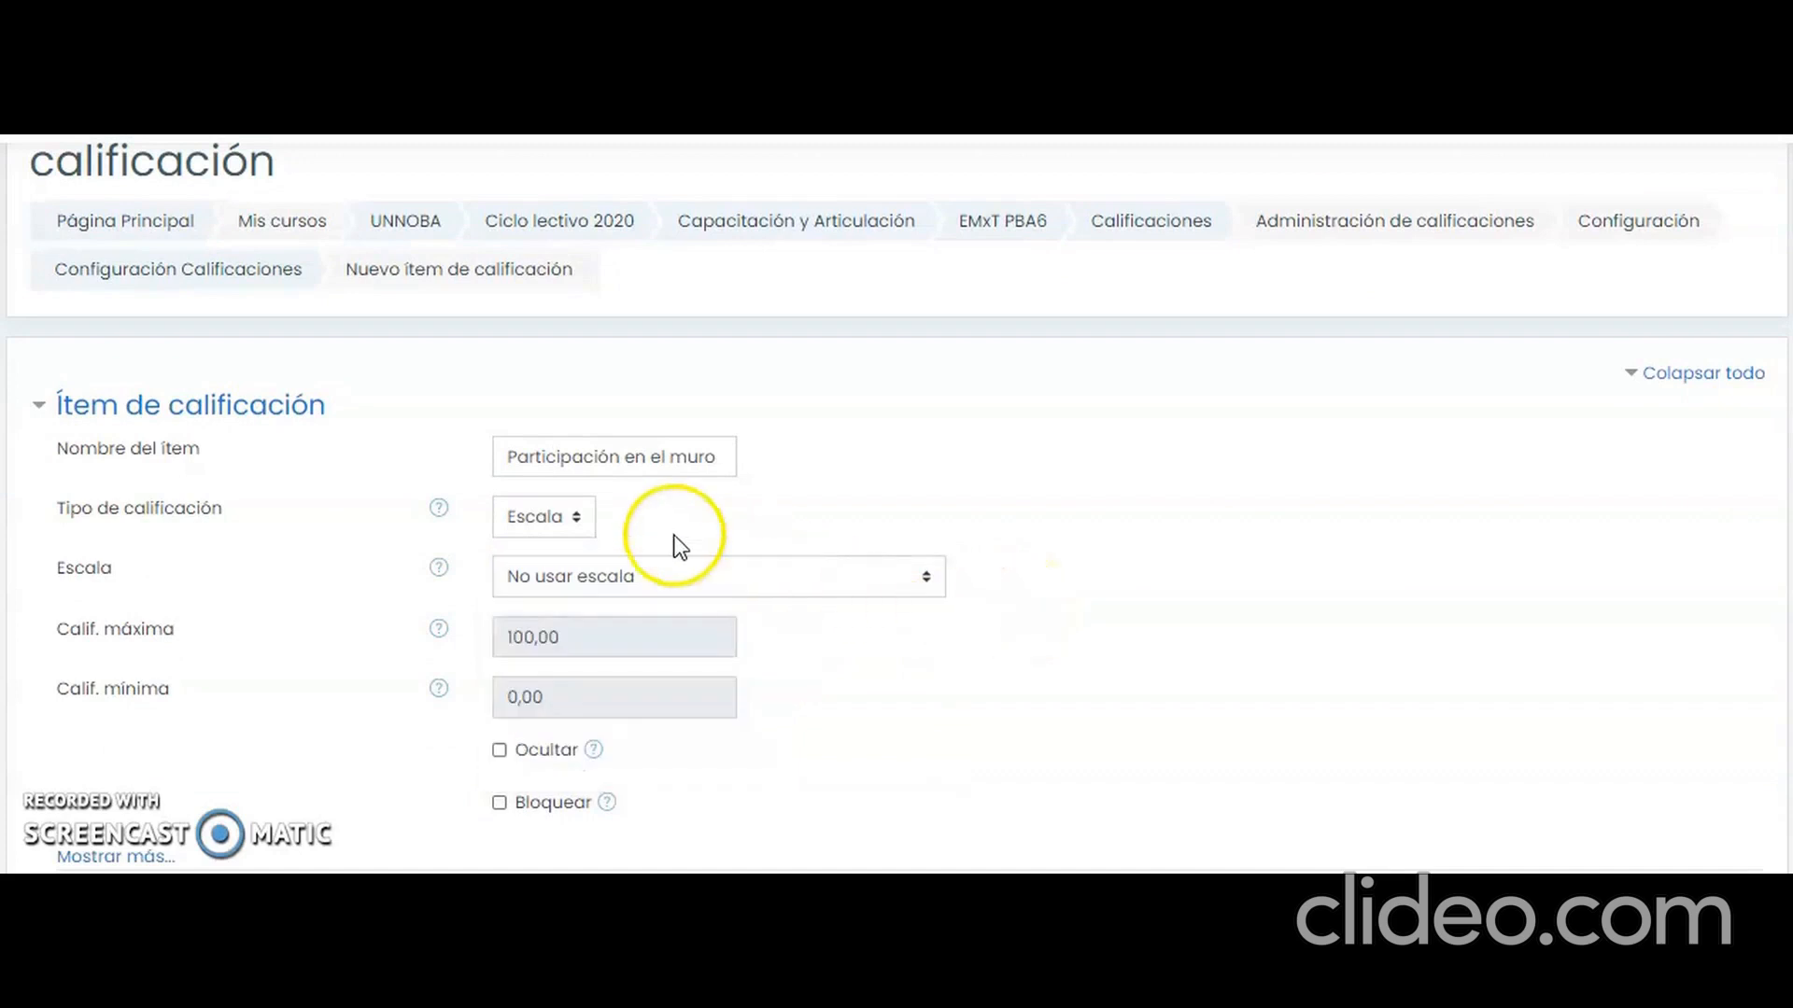
# Set the grade type of the item "Participación en el muro" to Texto.
pyautogui.click(557, 528)
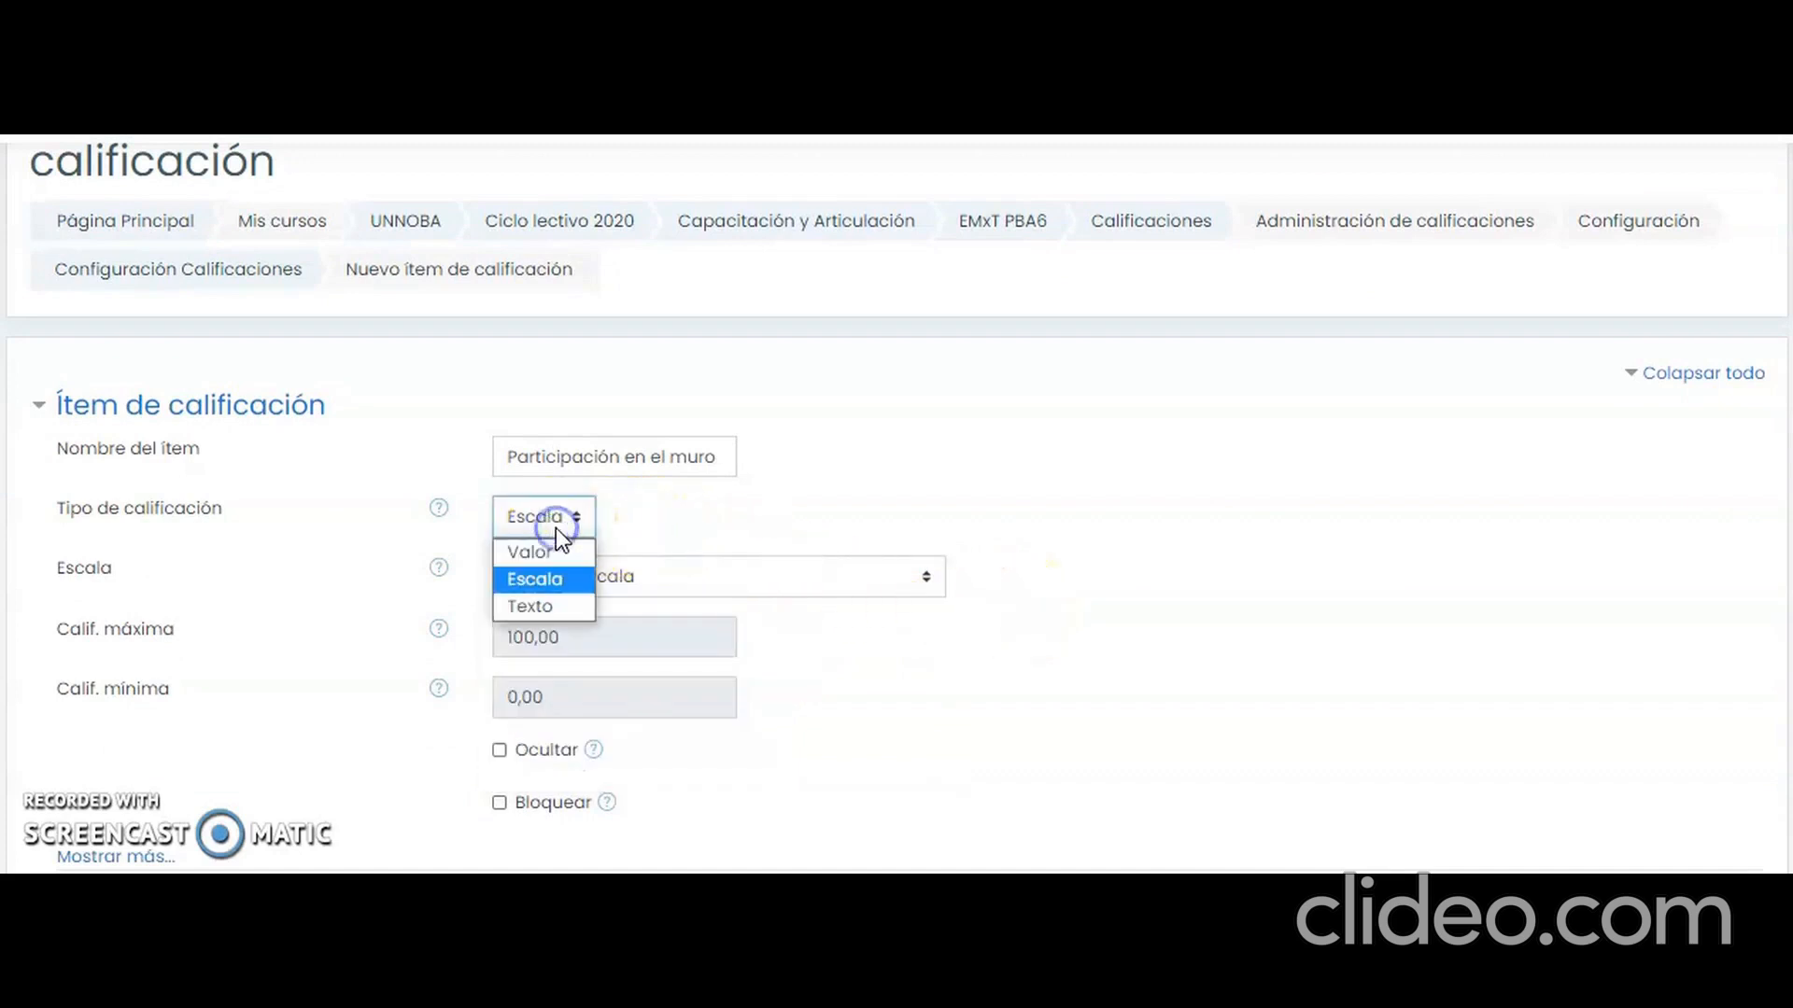
pyautogui.click(551, 602)
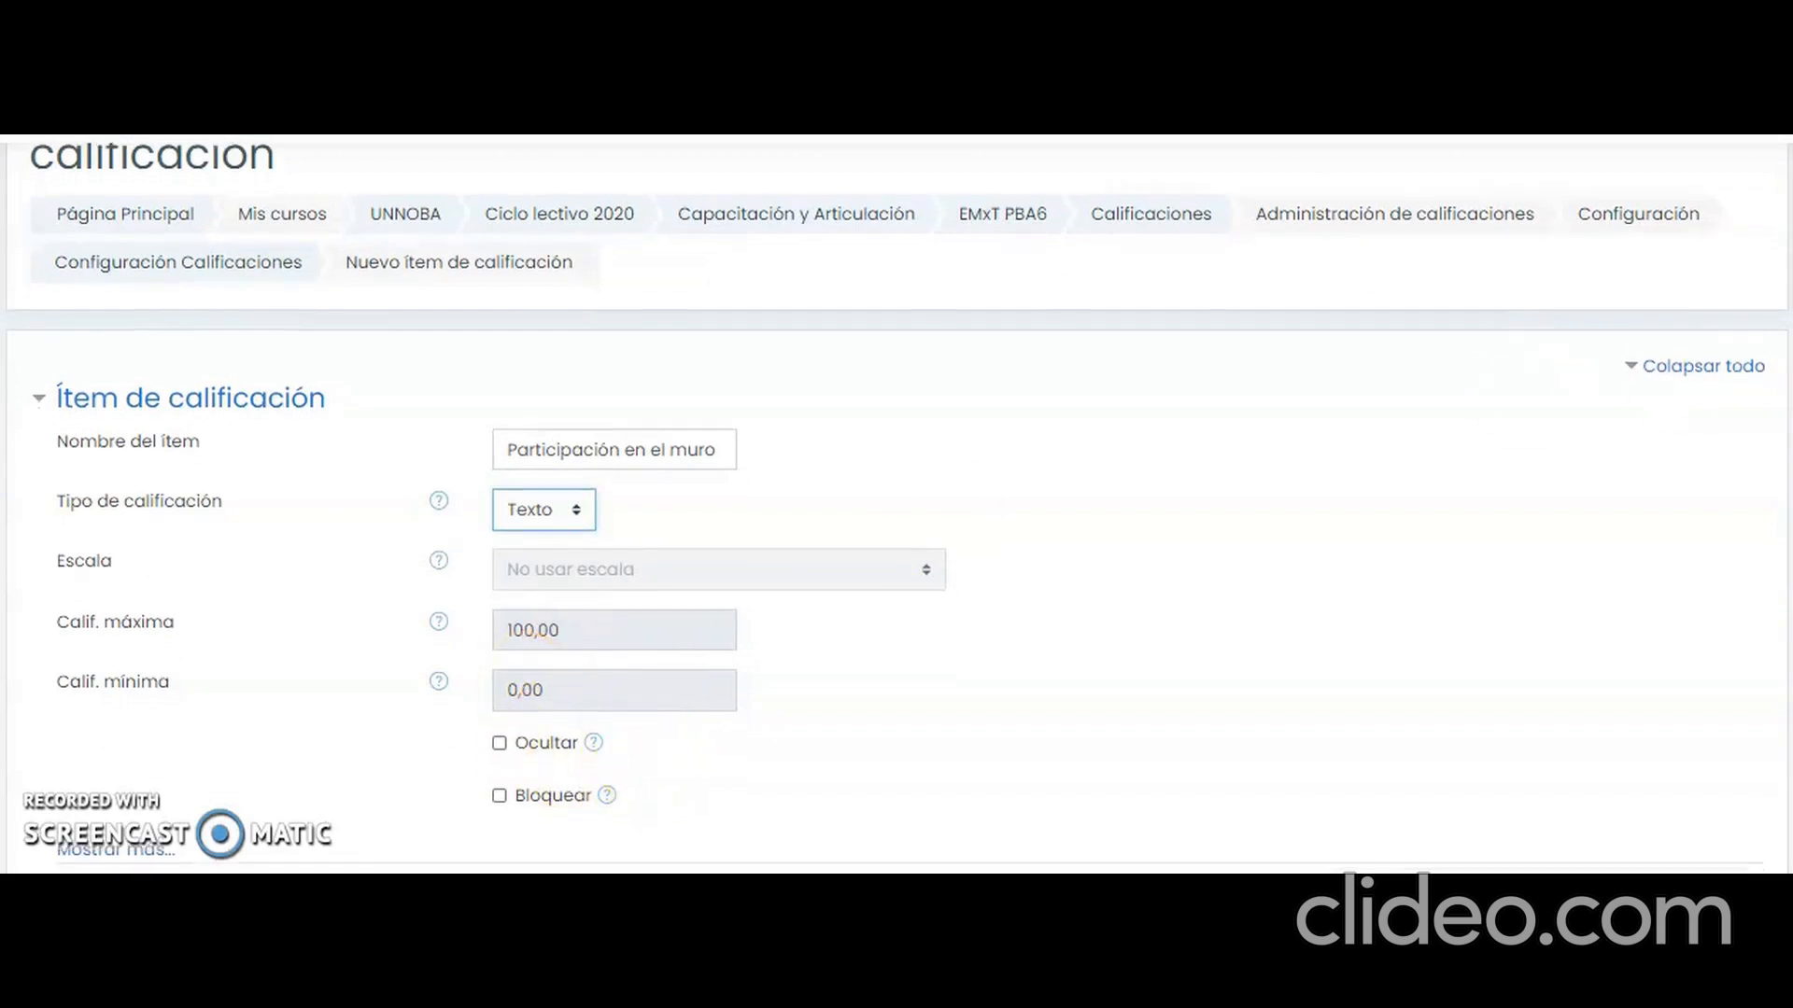
# Save the new grade item "Participación en el muro", continue past the recalculation and check its row in the gradebook setup.
pyautogui.scroll(-2, 897, 505)
pyautogui.scroll(-2, 897, 505)
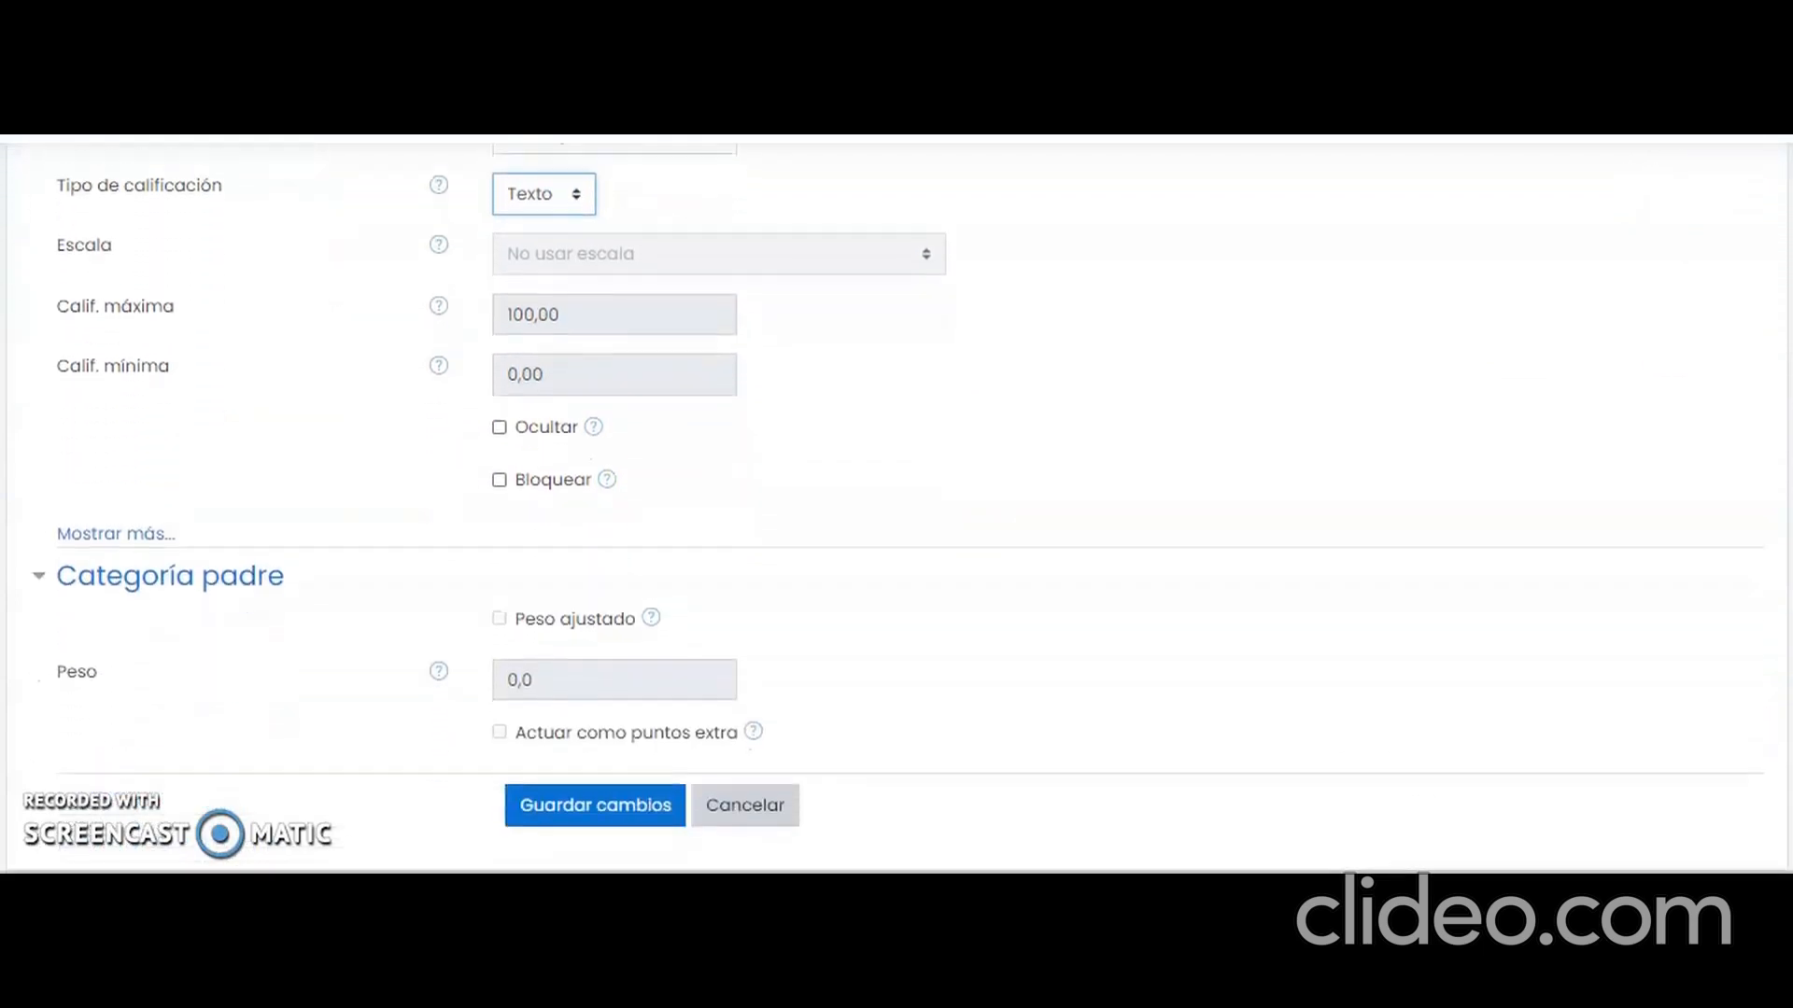
pyautogui.click(635, 769)
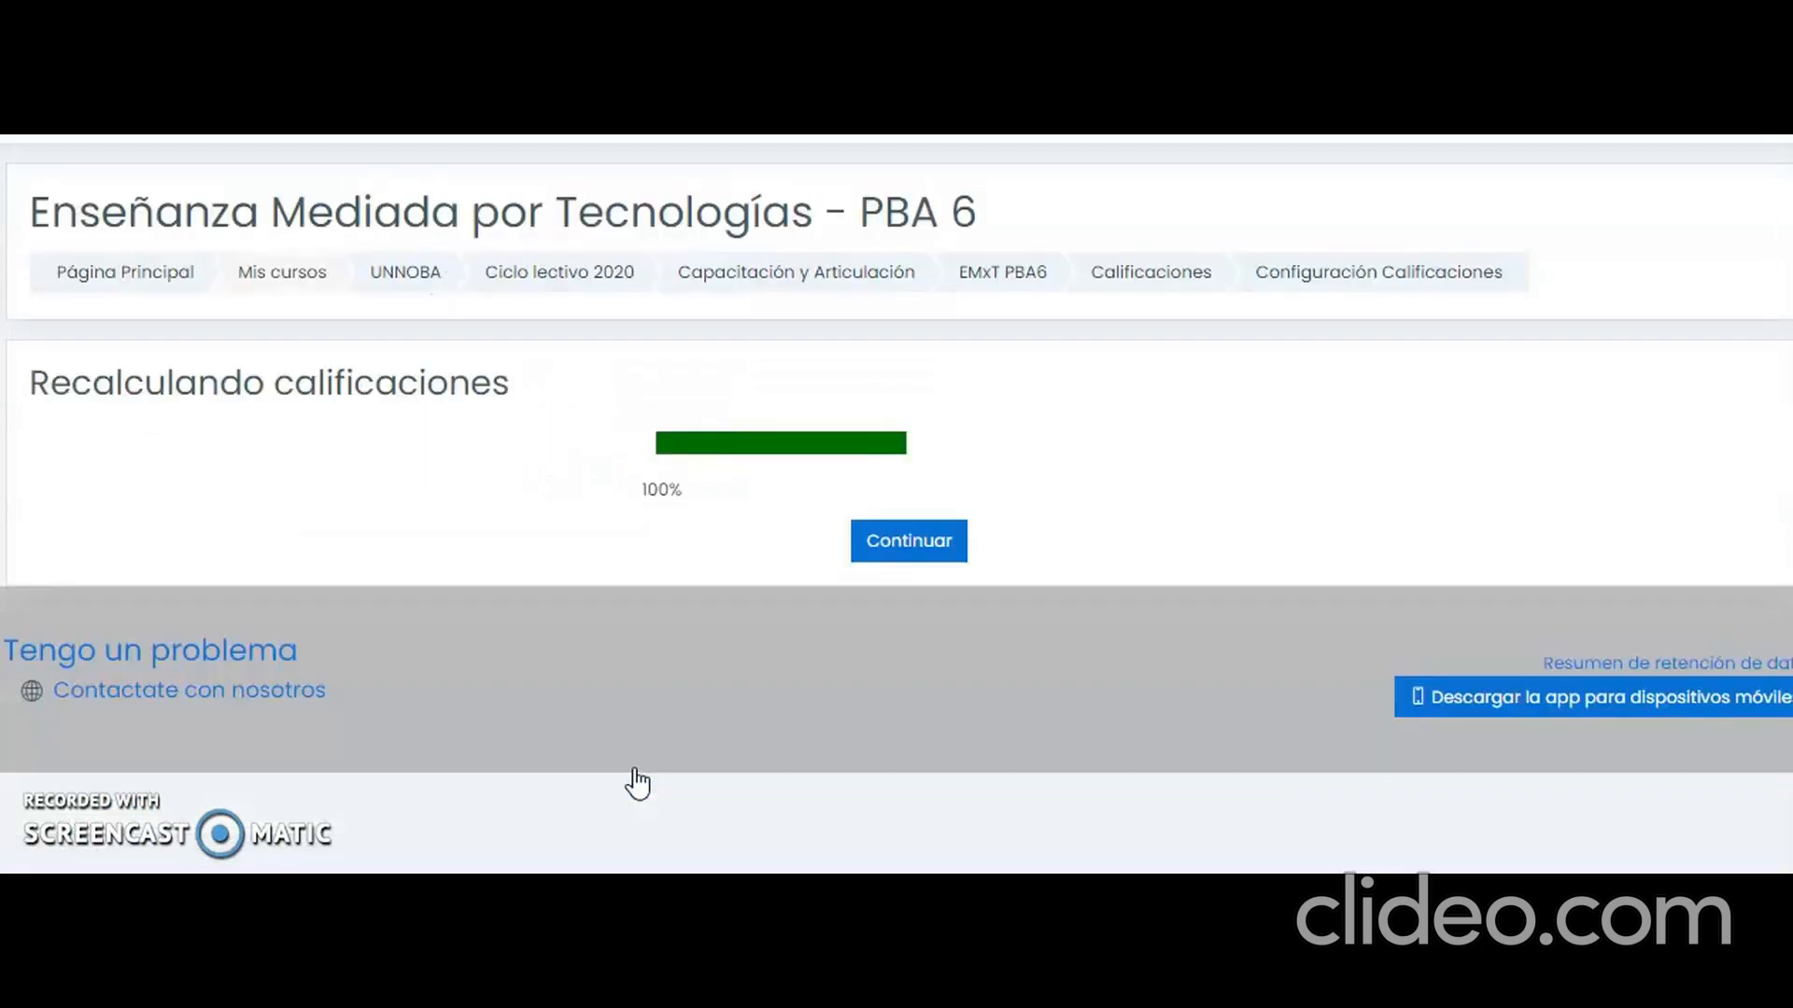
pyautogui.click(906, 538)
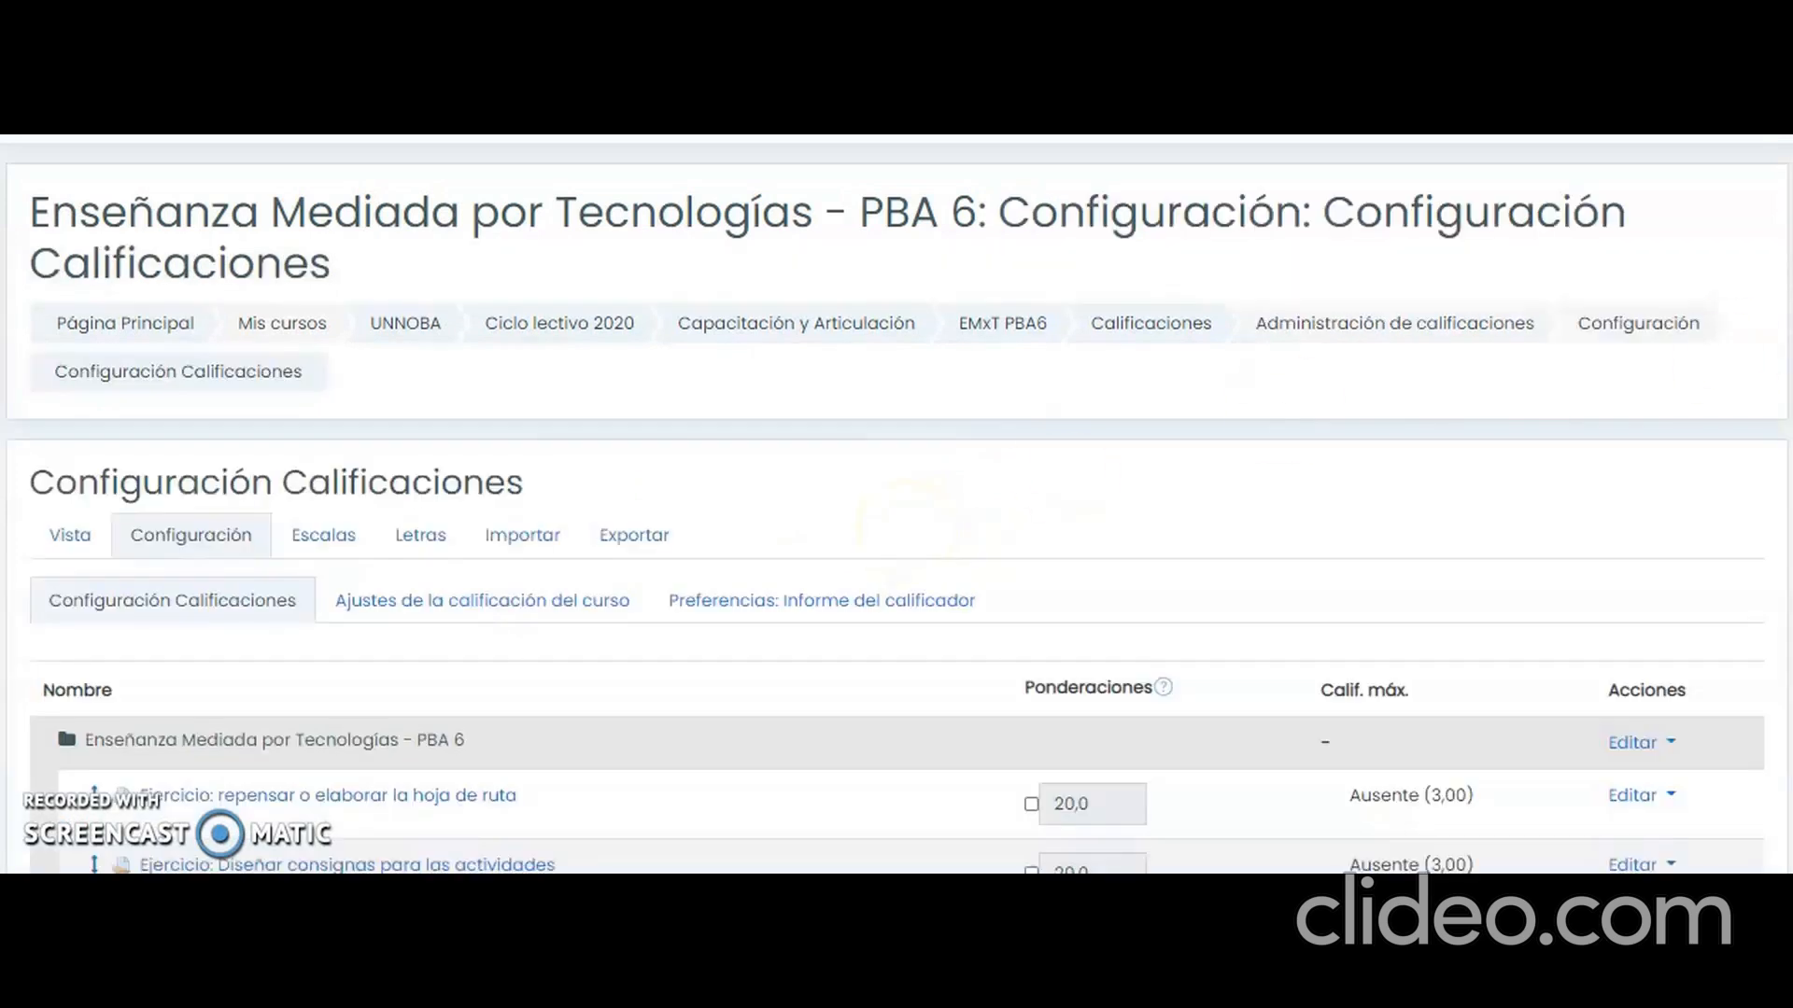
pyautogui.scroll(-4, 897, 509)
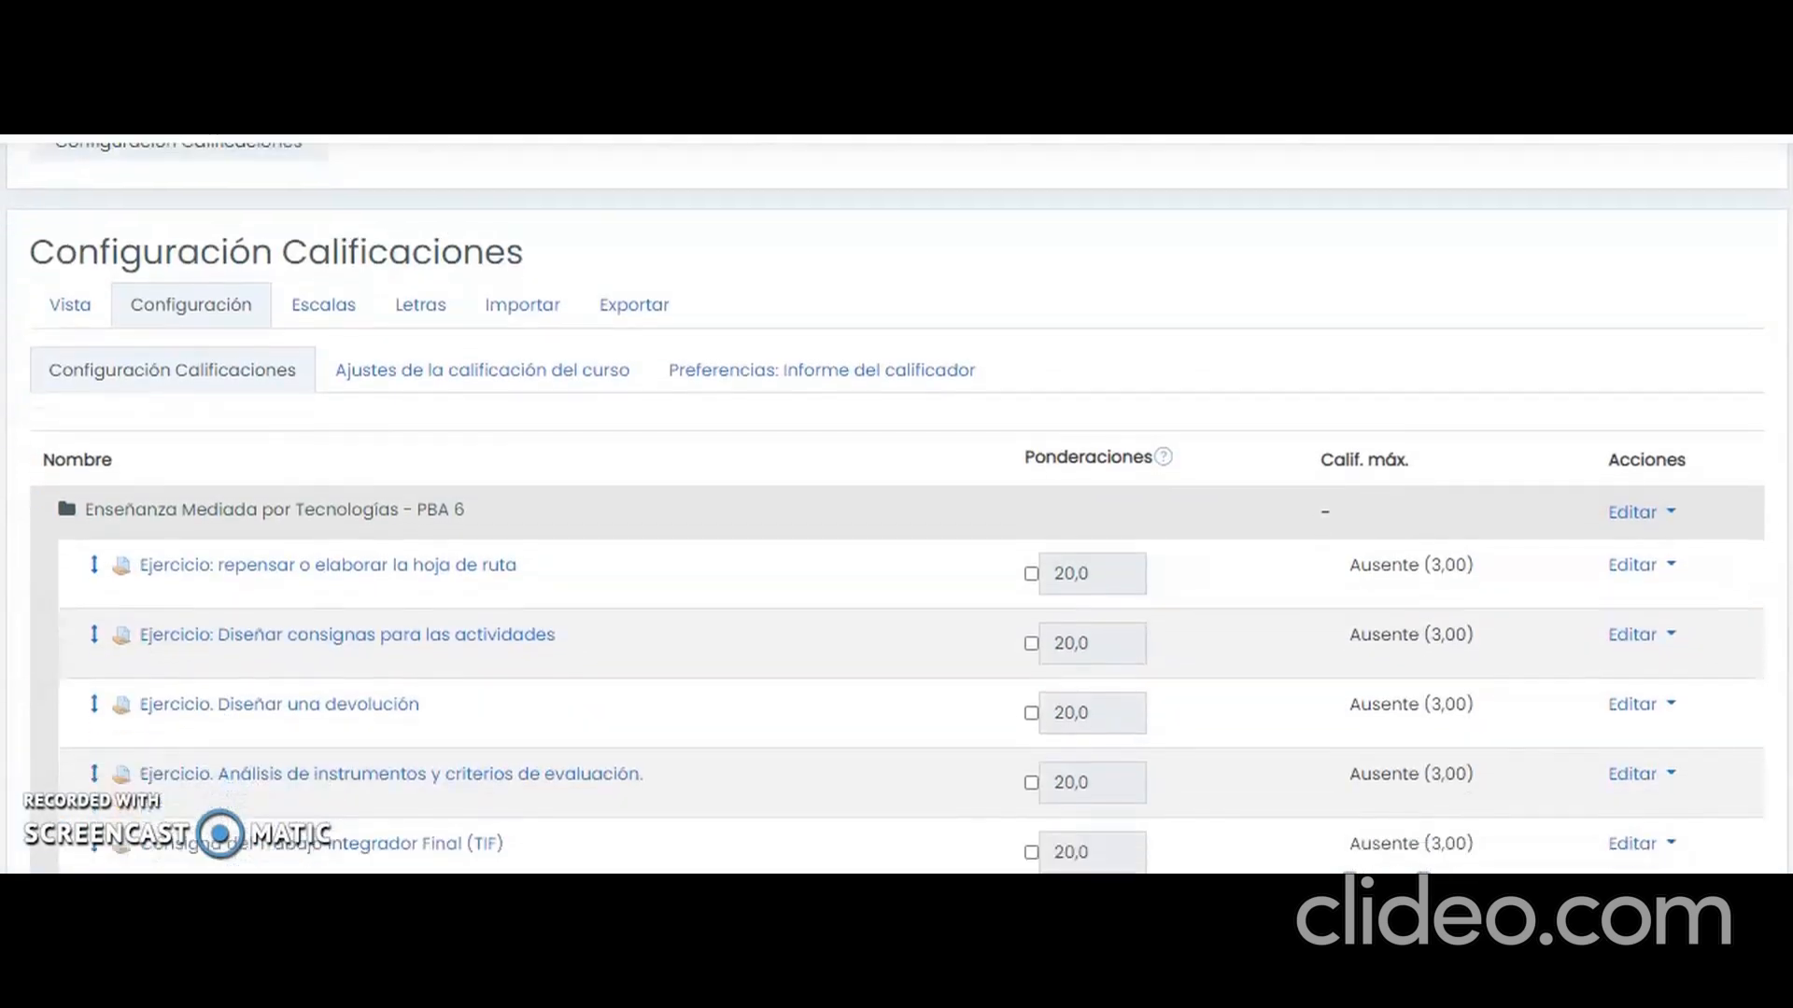
pyautogui.scroll(-1, 897, 509)
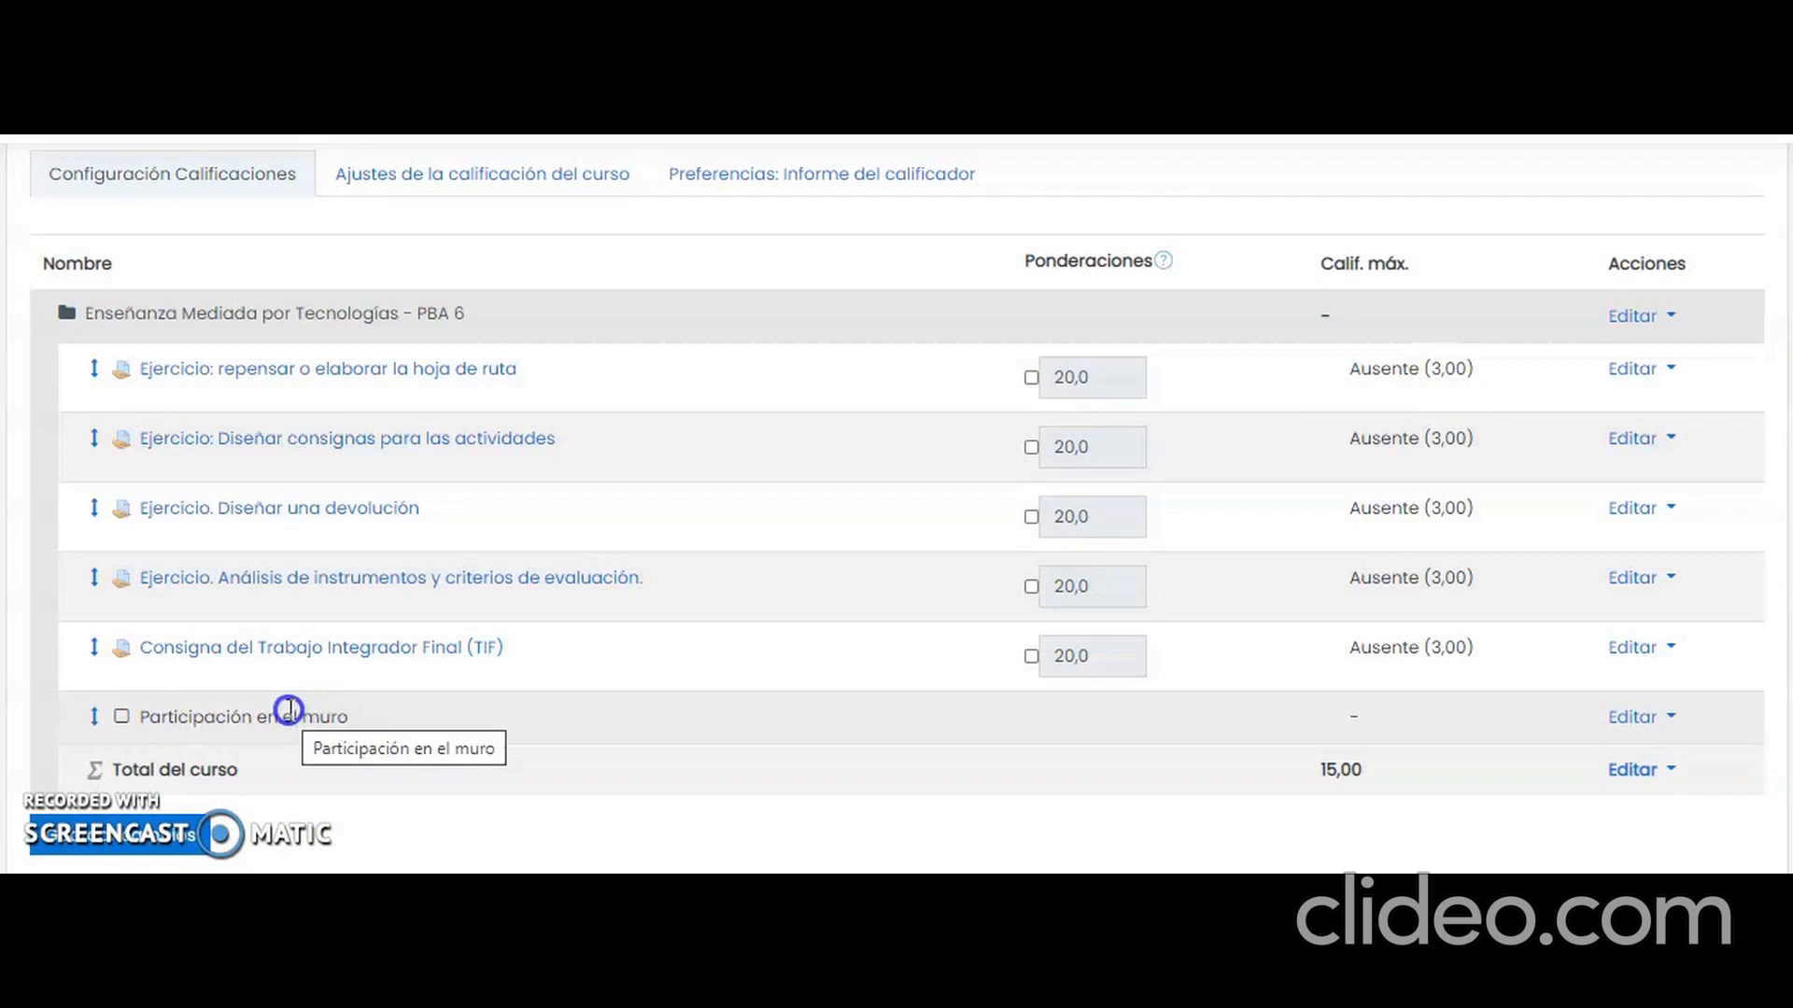
# Open the course's Informe del calificador and find the "Participación en el muro" column.
pyautogui.scroll(1, 896, 507)
pyautogui.scroll(3, 1112, 340)
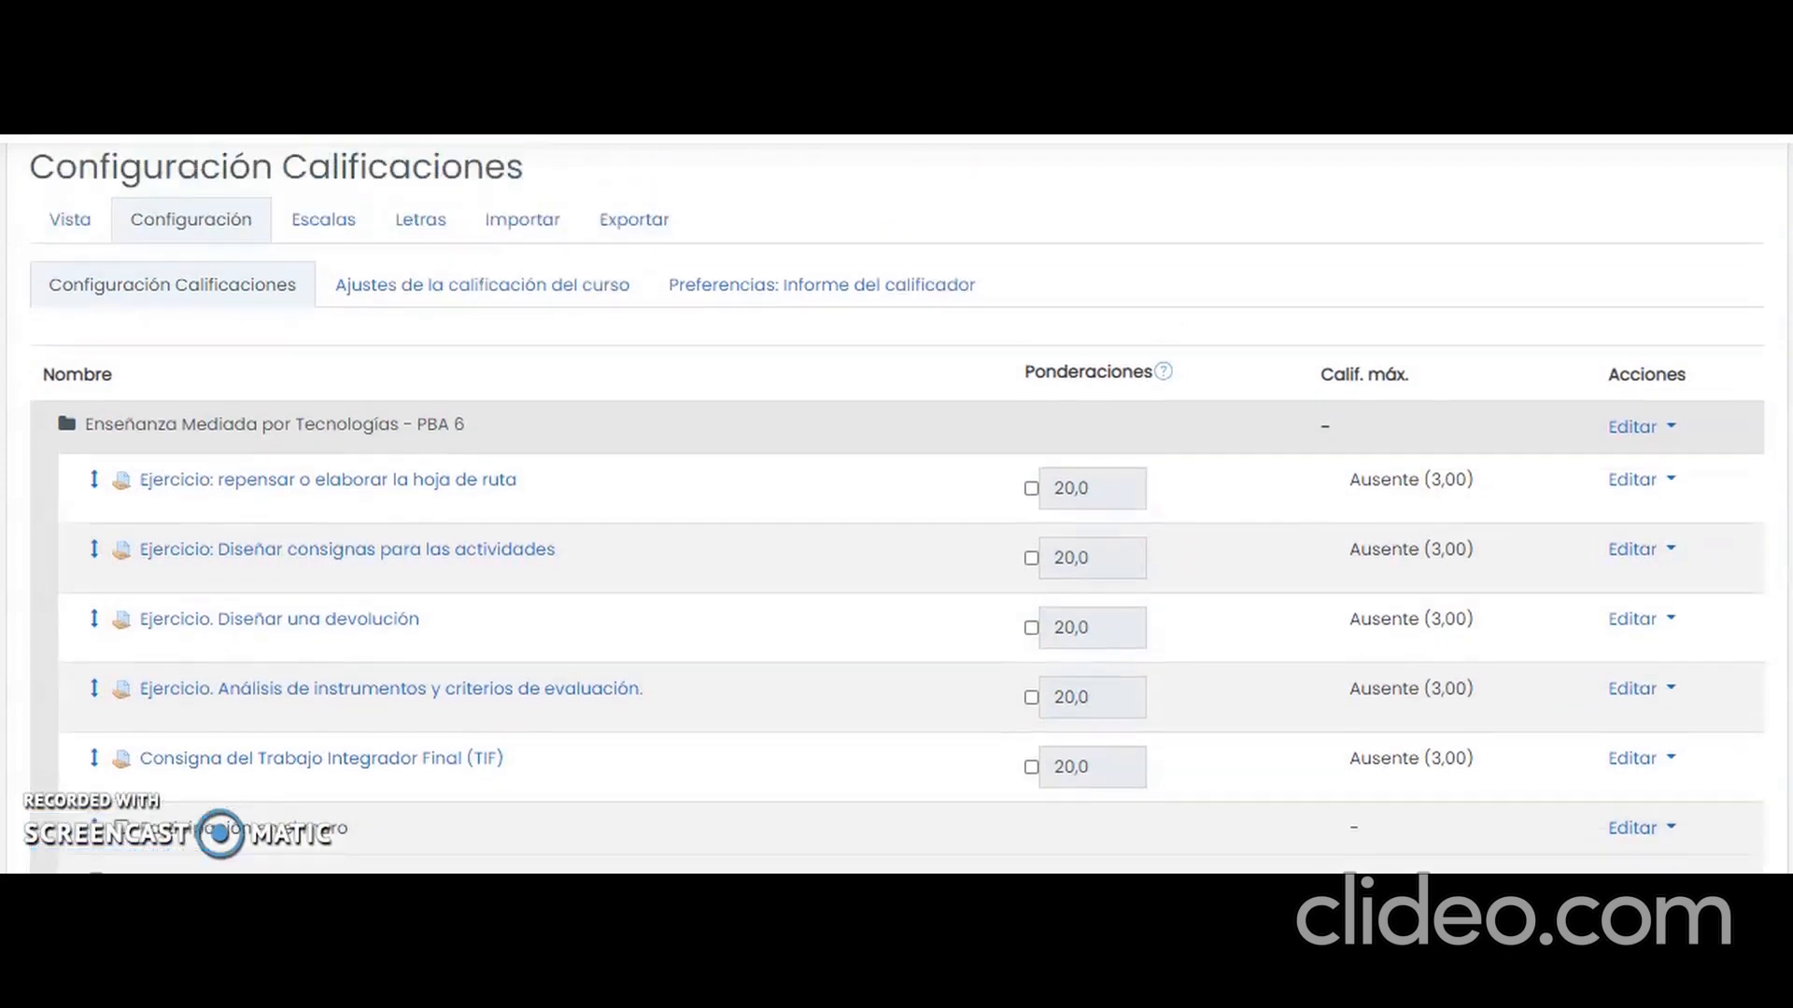
pyautogui.click(70, 425)
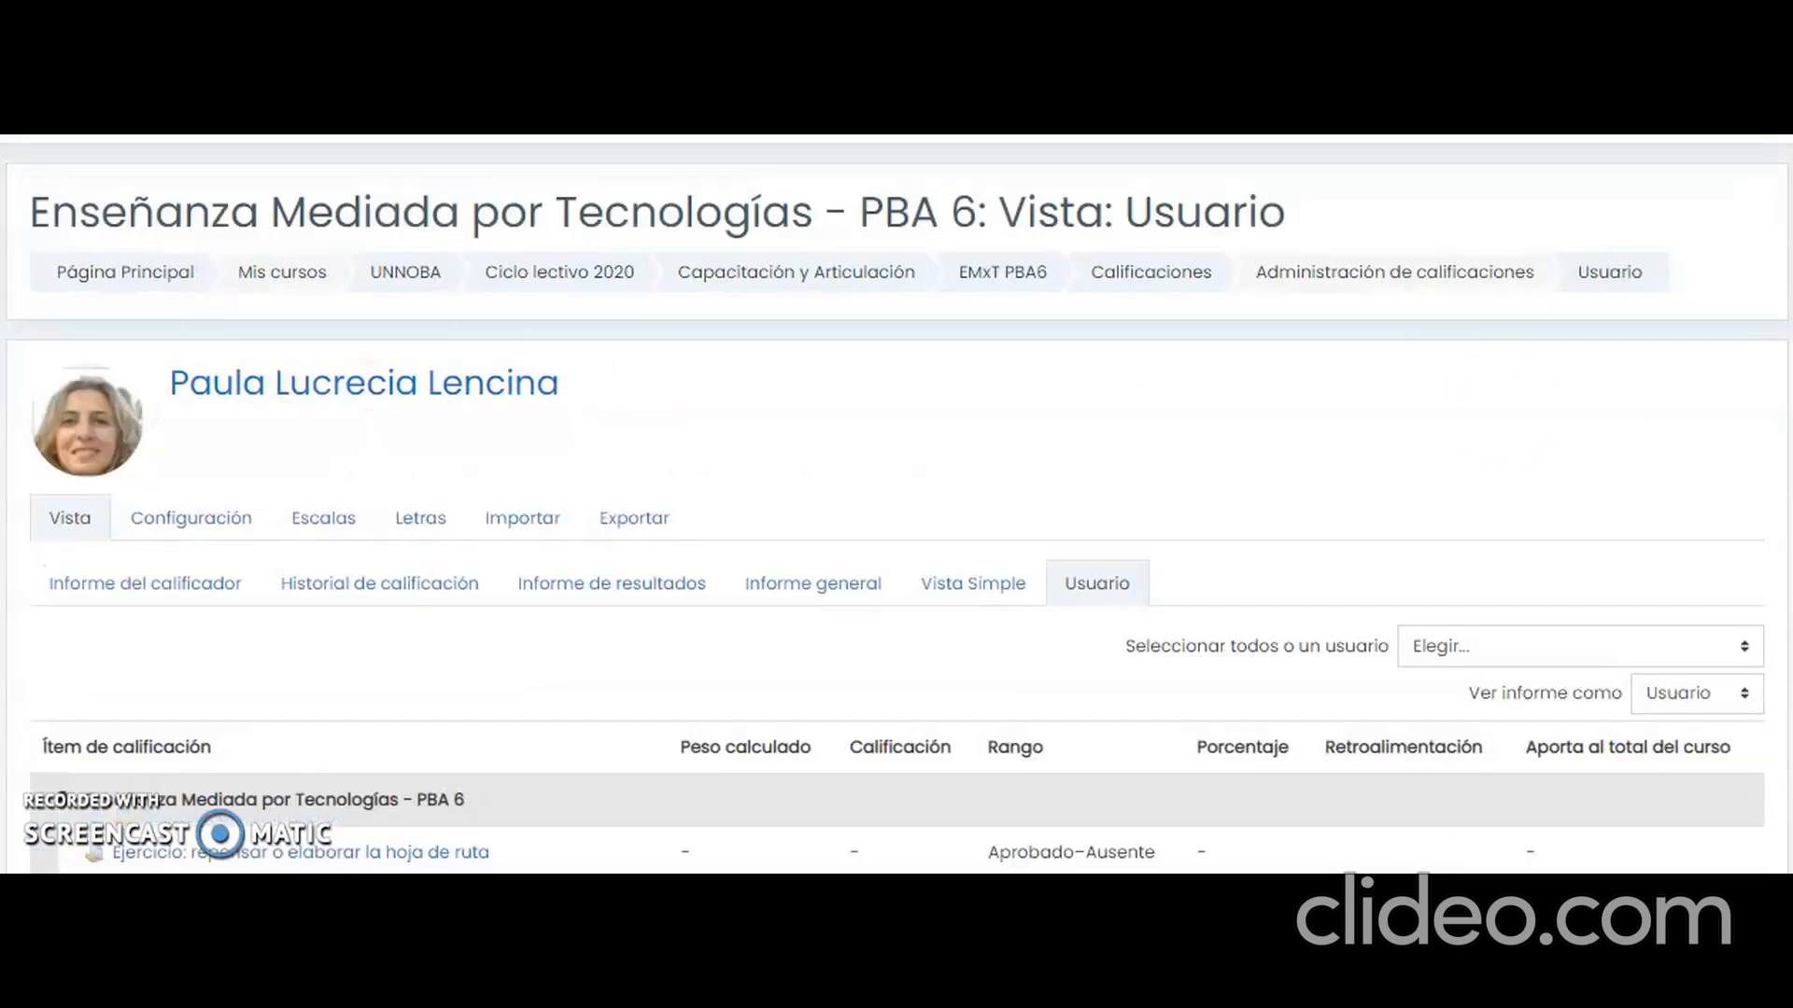
pyautogui.click(112, 590)
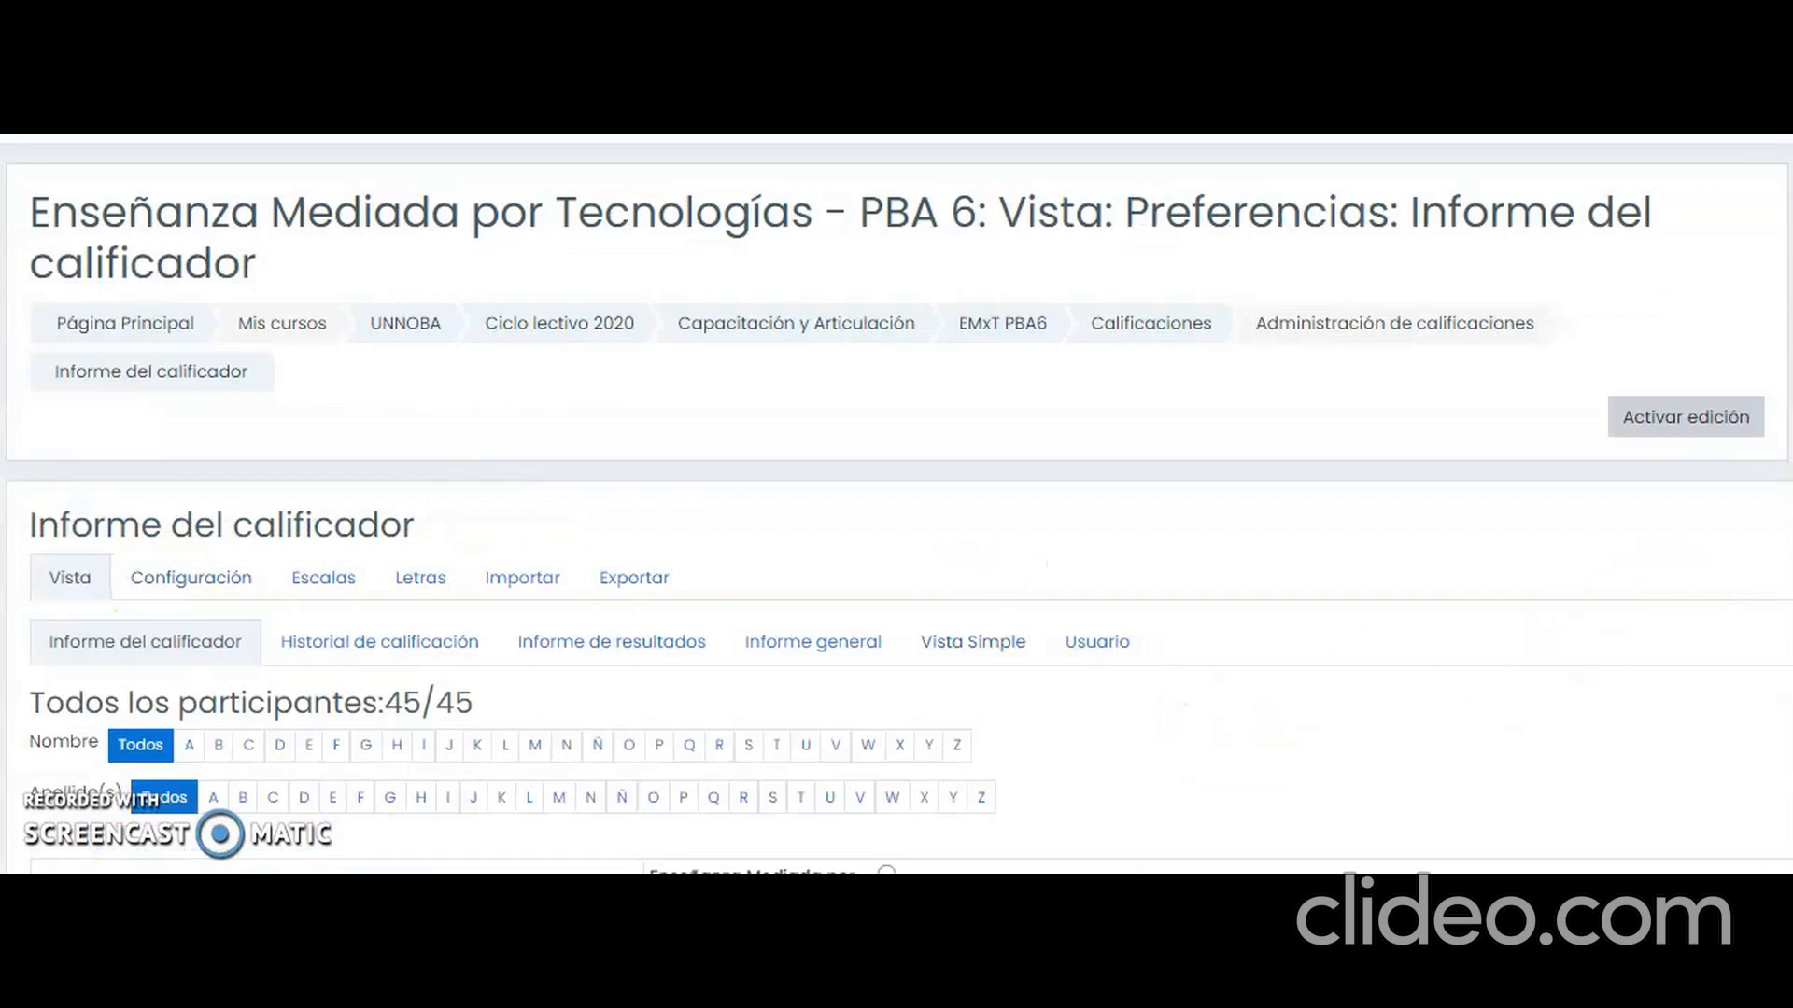
pyautogui.scroll(-1, 899, 508)
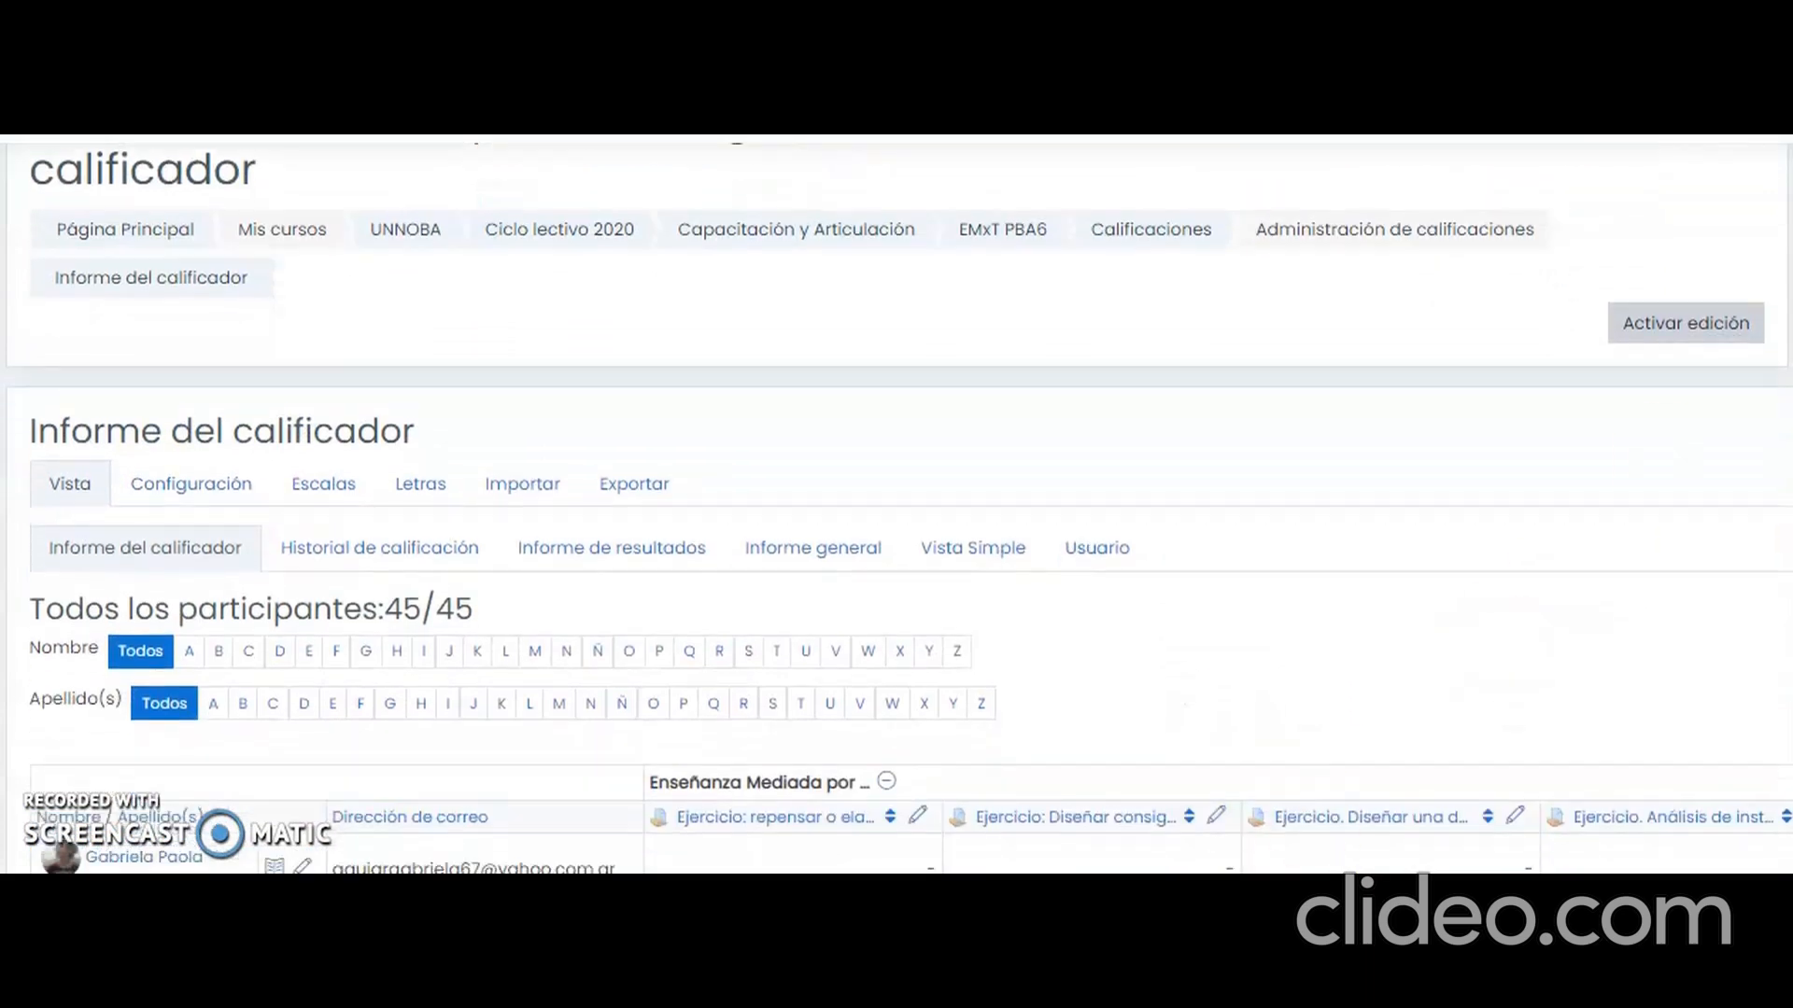
pyautogui.hscroll(5, 896, 508)
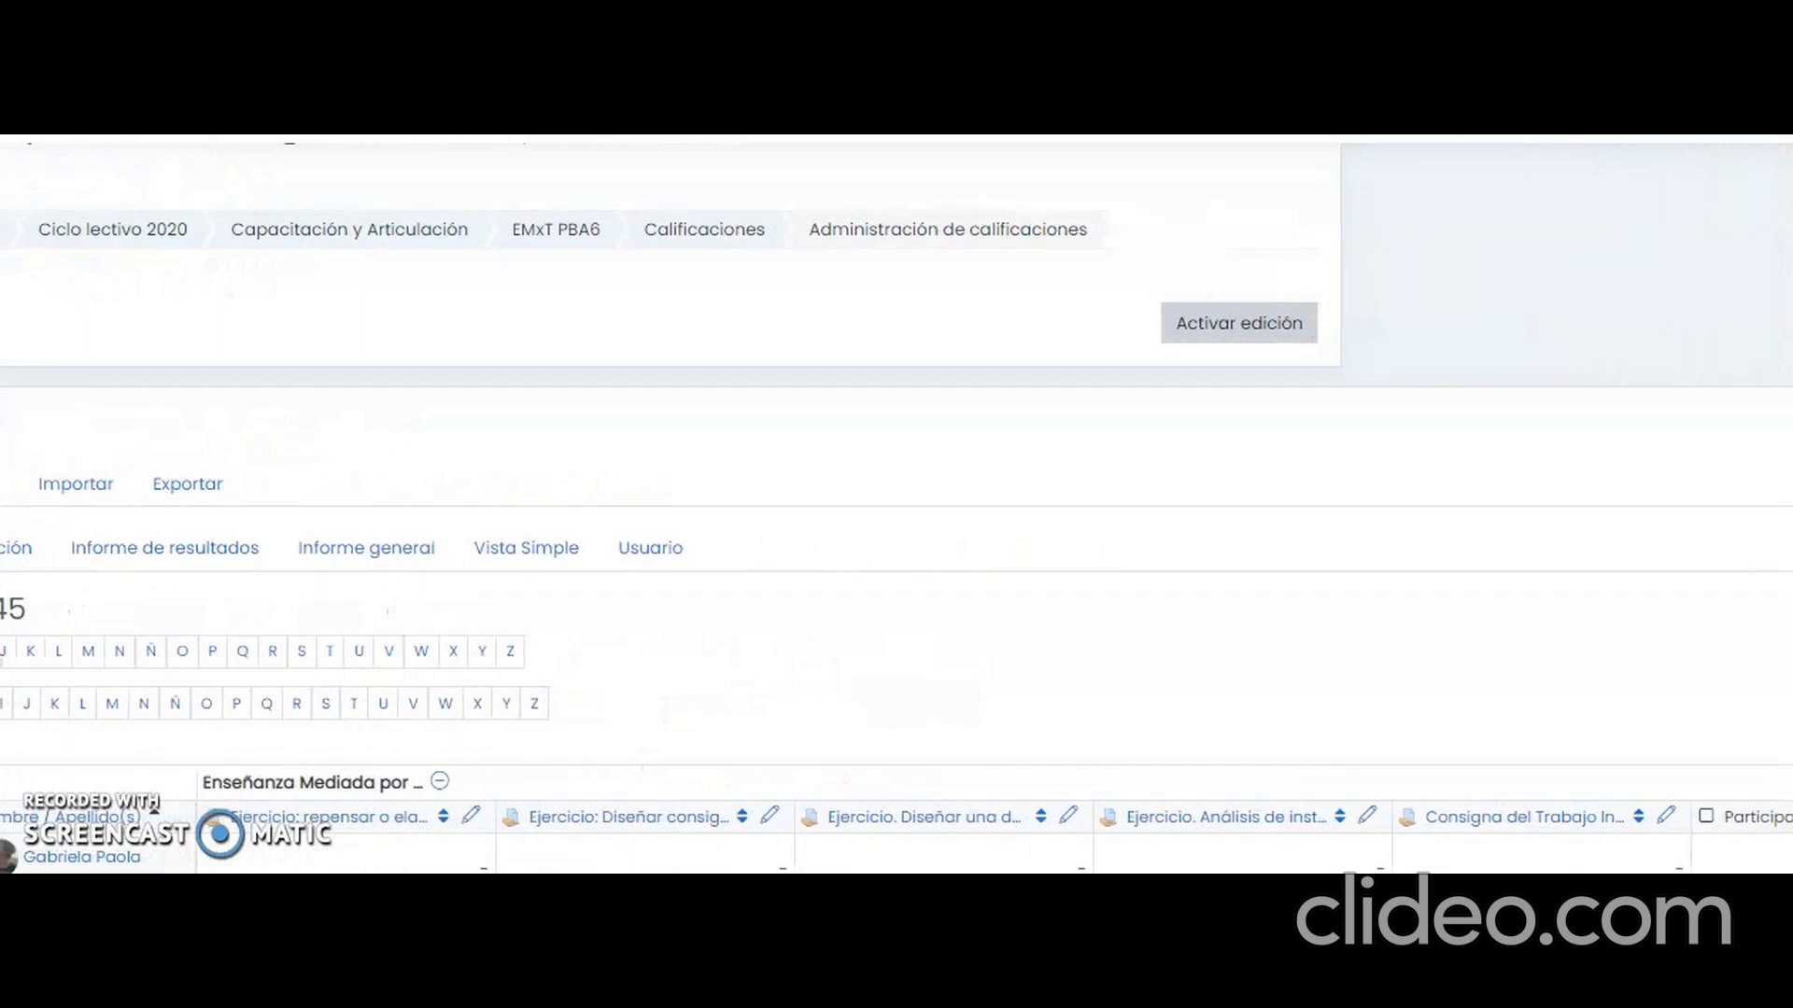
pyautogui.hscroll(4, 896, 508)
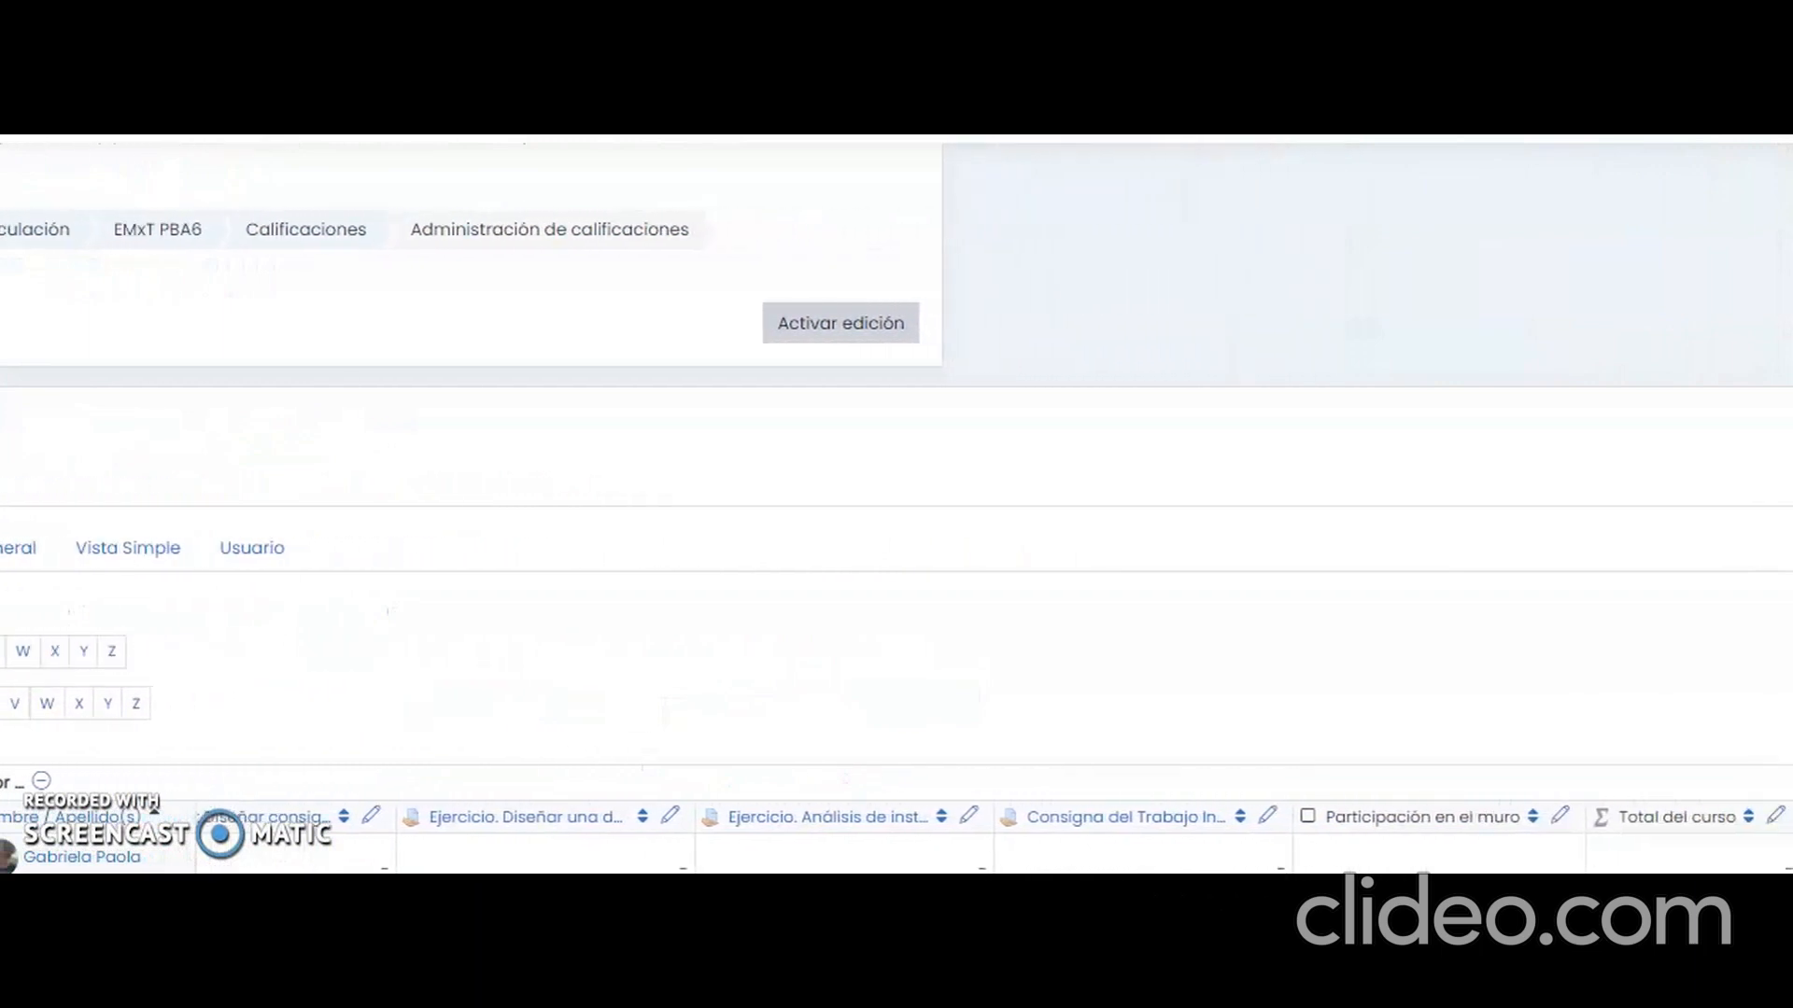
# Open the single view for grading "Participación en el muro" and show the first student's Calificación and Retroalimentación fields.
pyautogui.click(1561, 822)
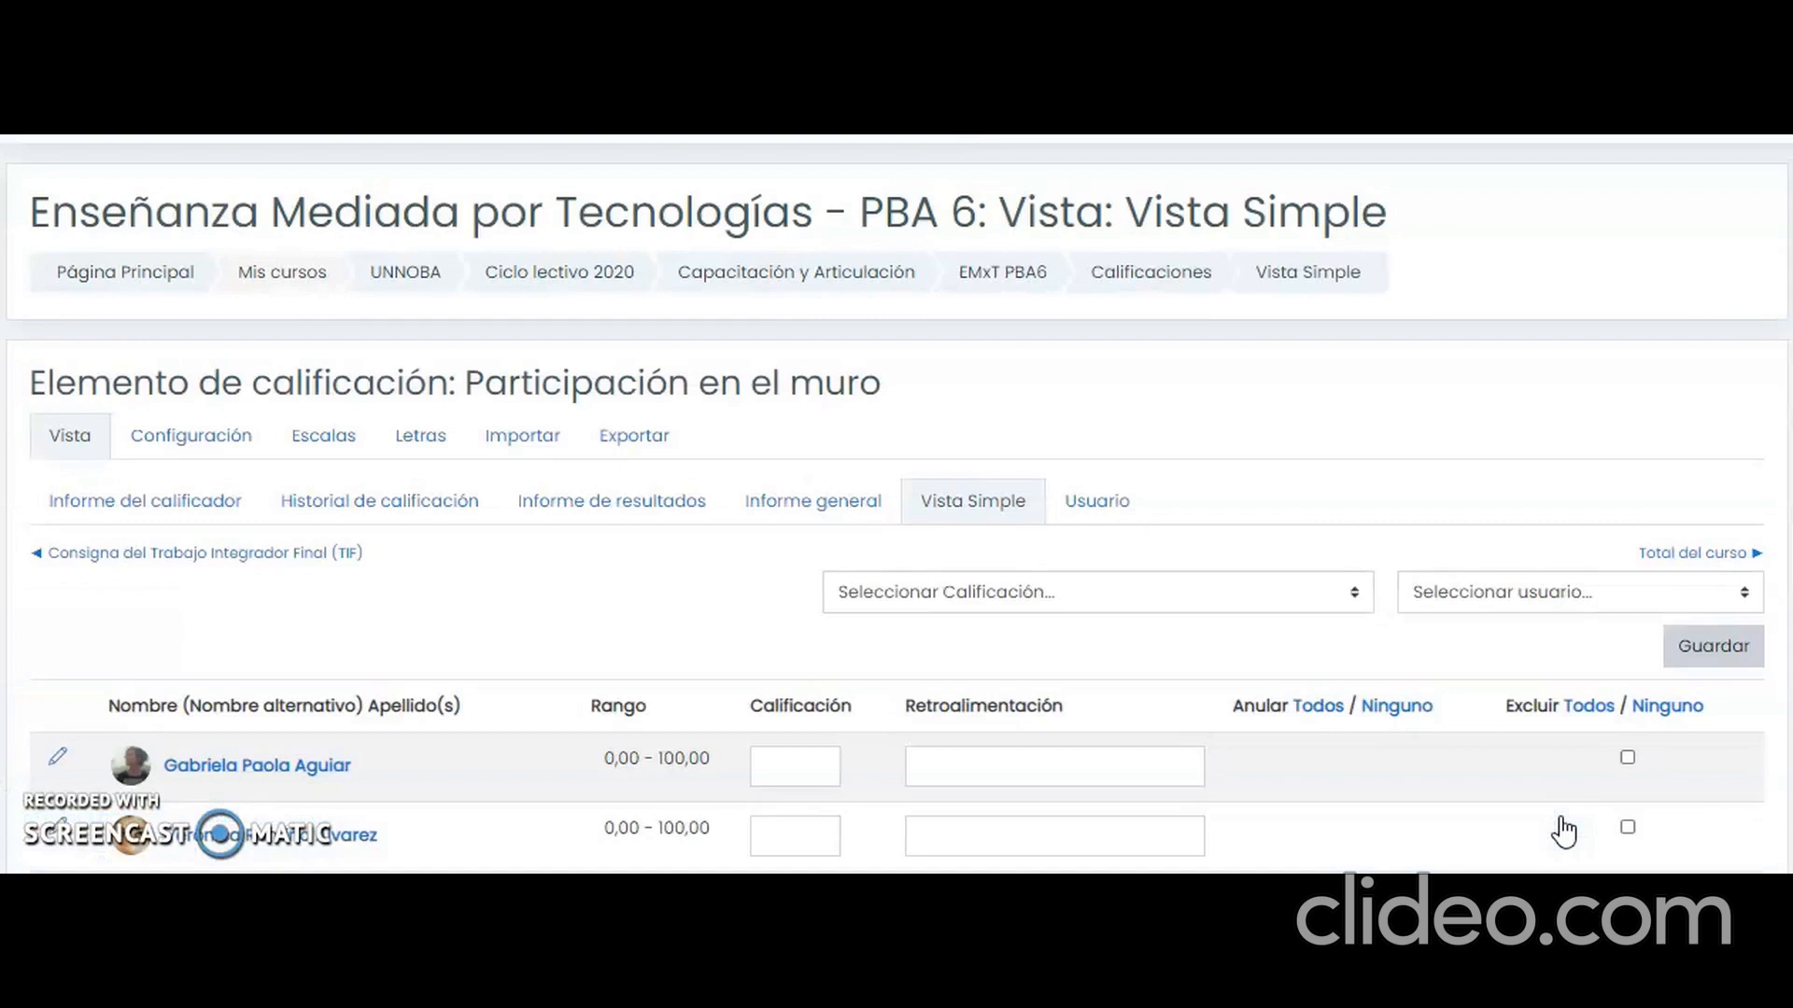
pyautogui.click(791, 774)
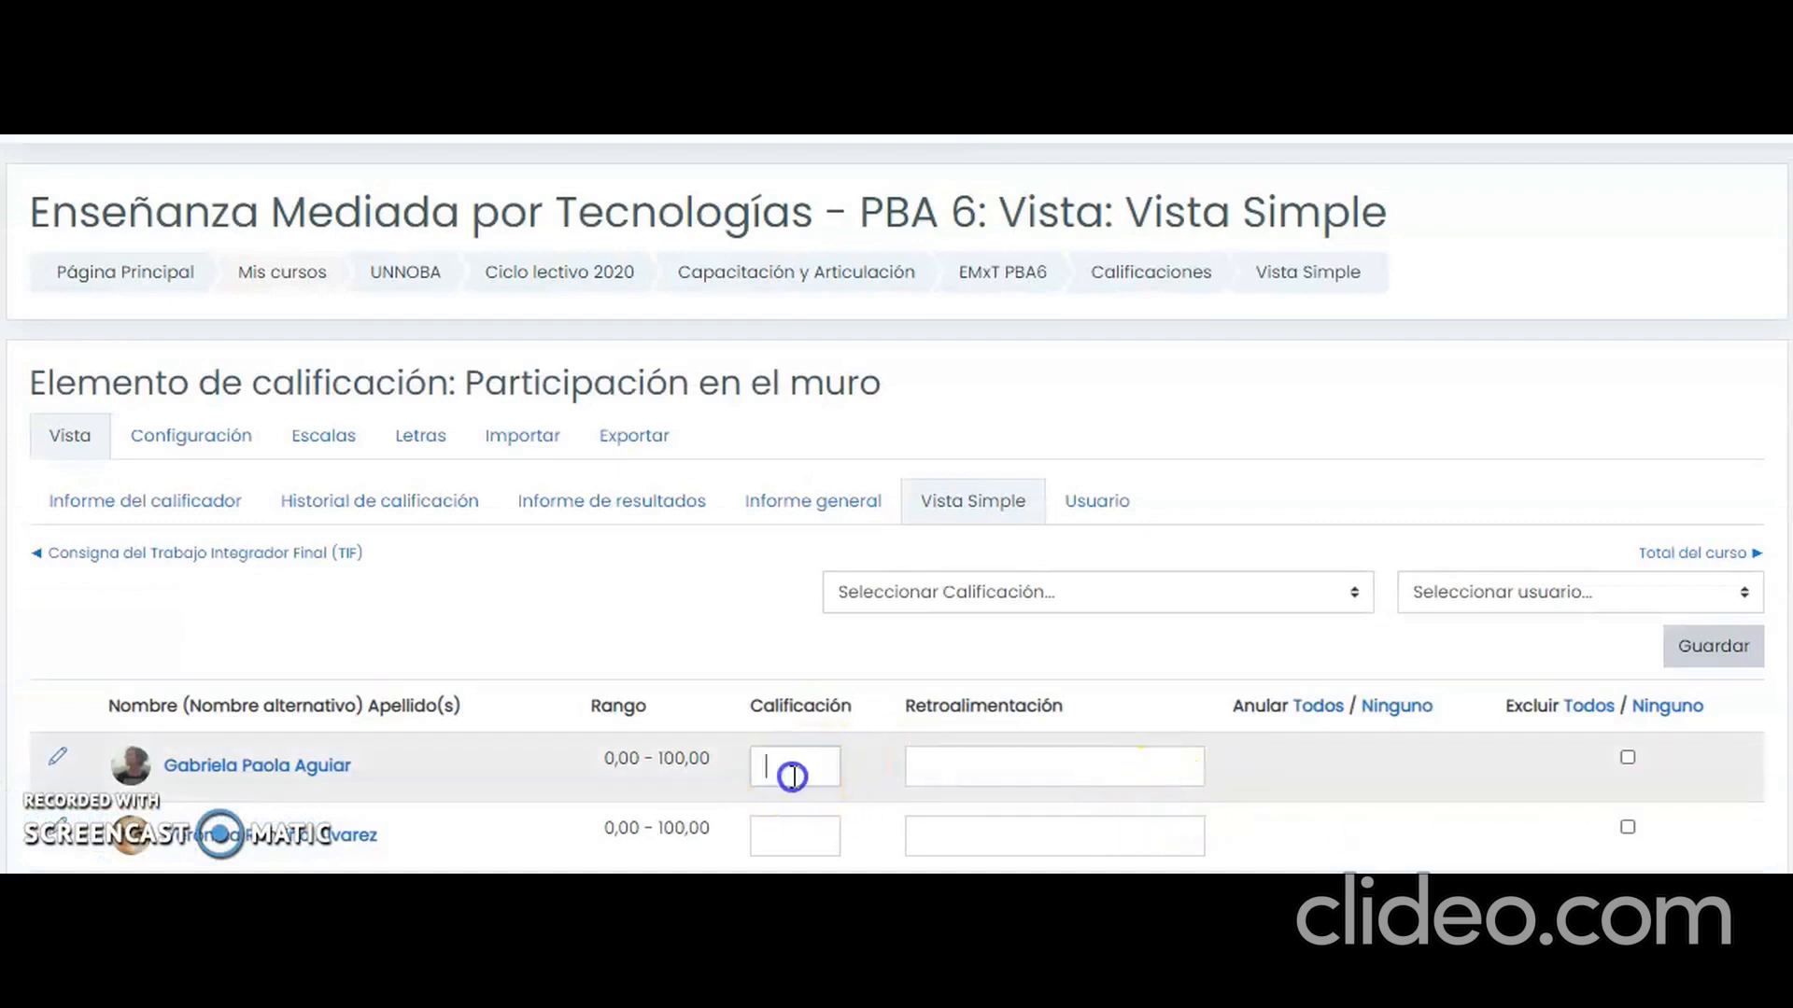
pyautogui.click(970, 764)
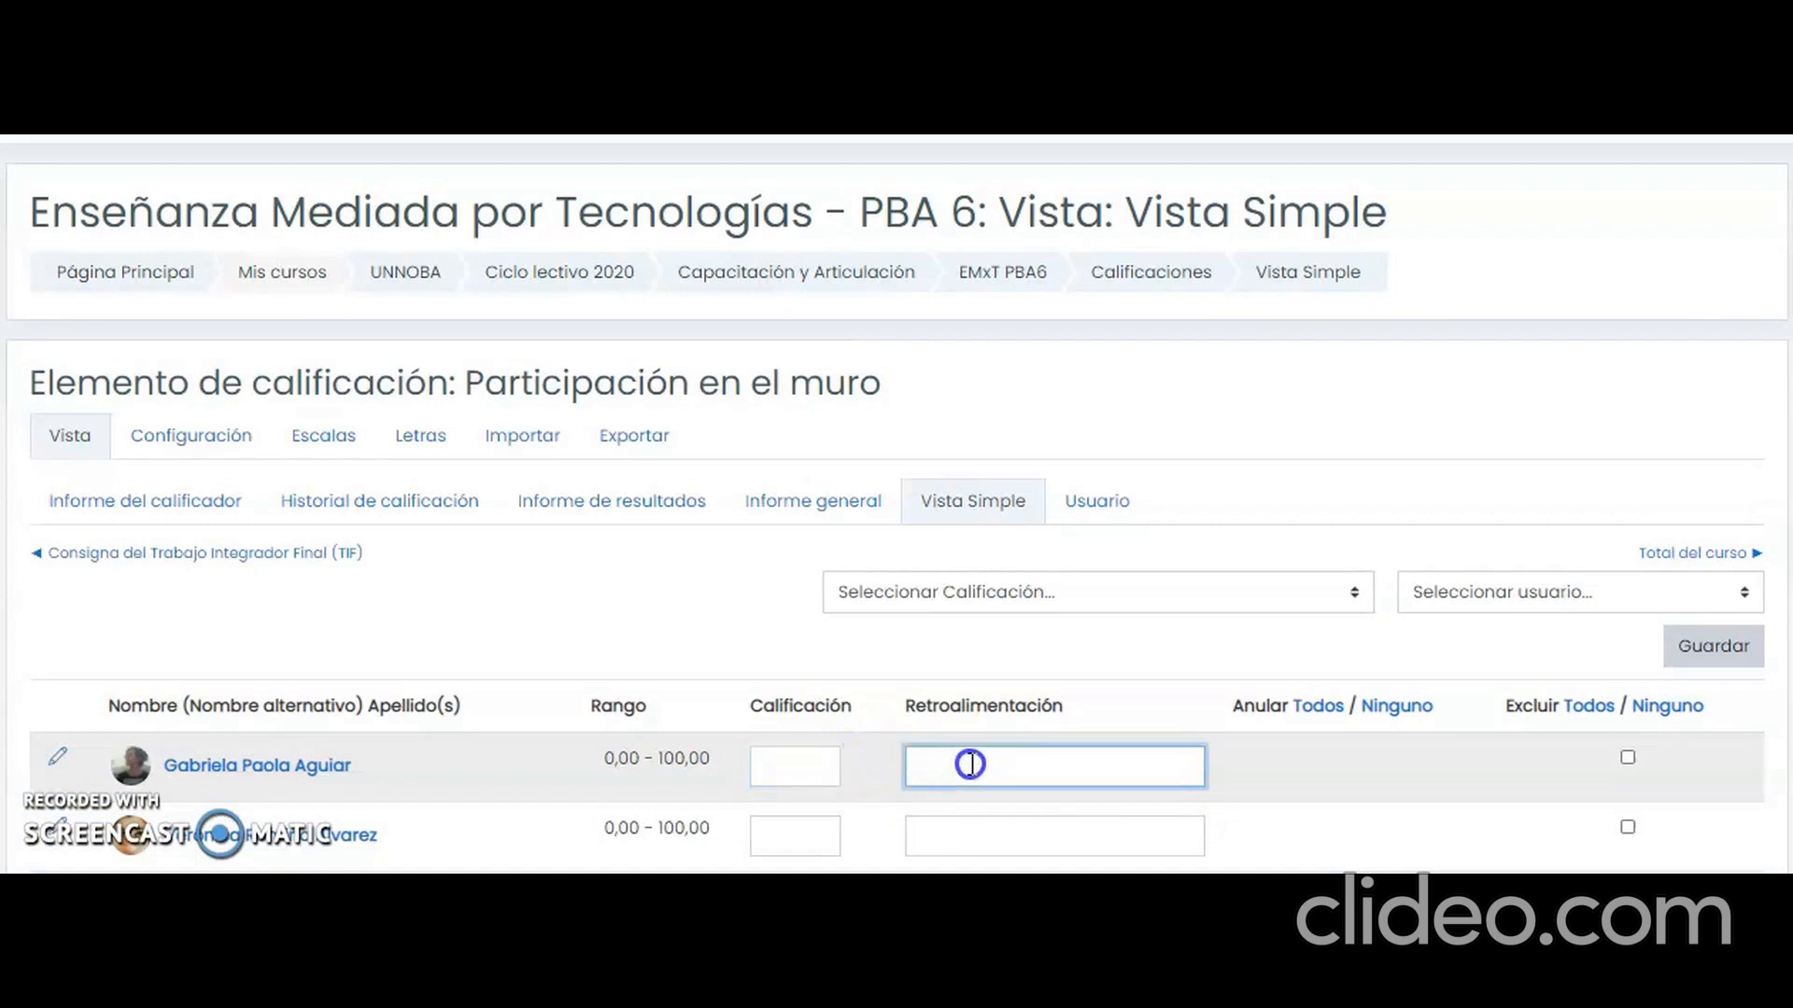